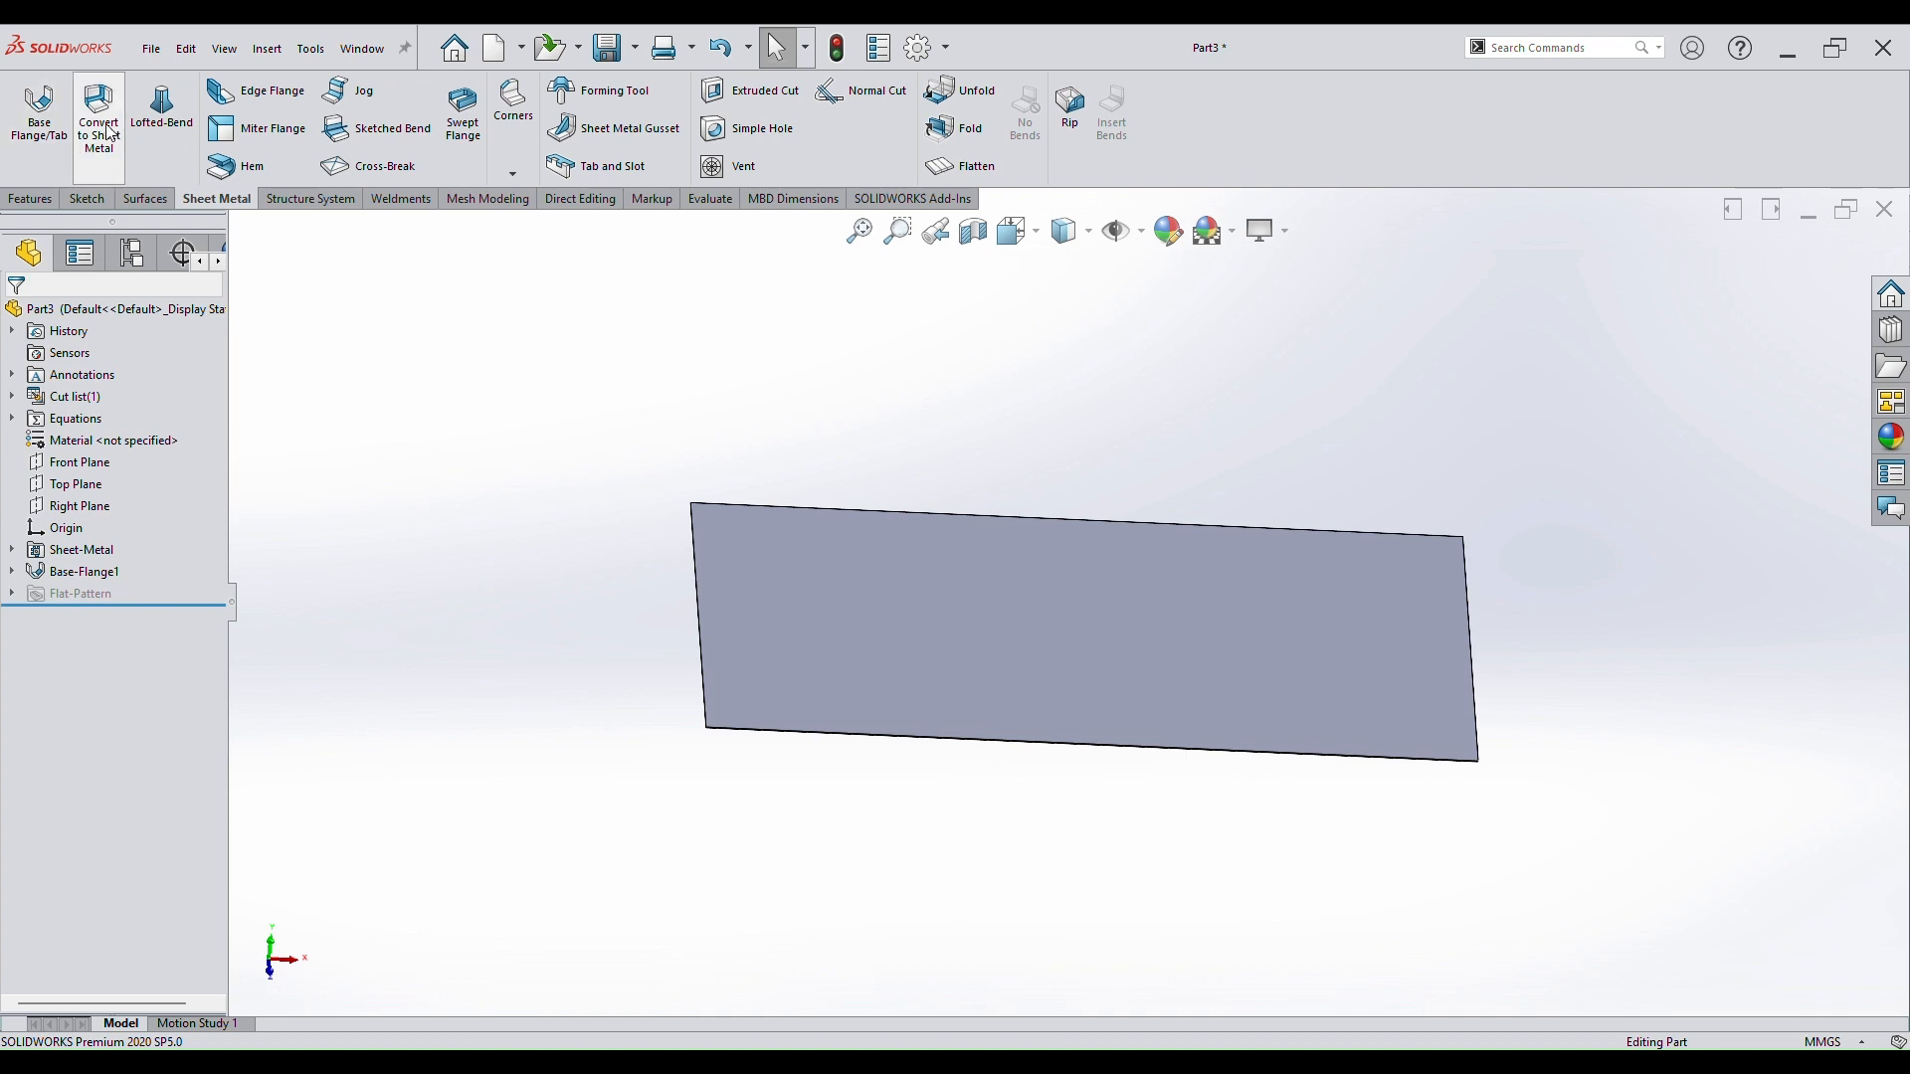
# Add 90-degree edge flanges with a blind length of 50 mm along both long edges of the base plate.
pyautogui.click(910, 737)
pyautogui.moveTo(925, 696); pyautogui.dragTo(1038, 765, button='middle')
pyautogui.scroll(-2, 1037, 765)
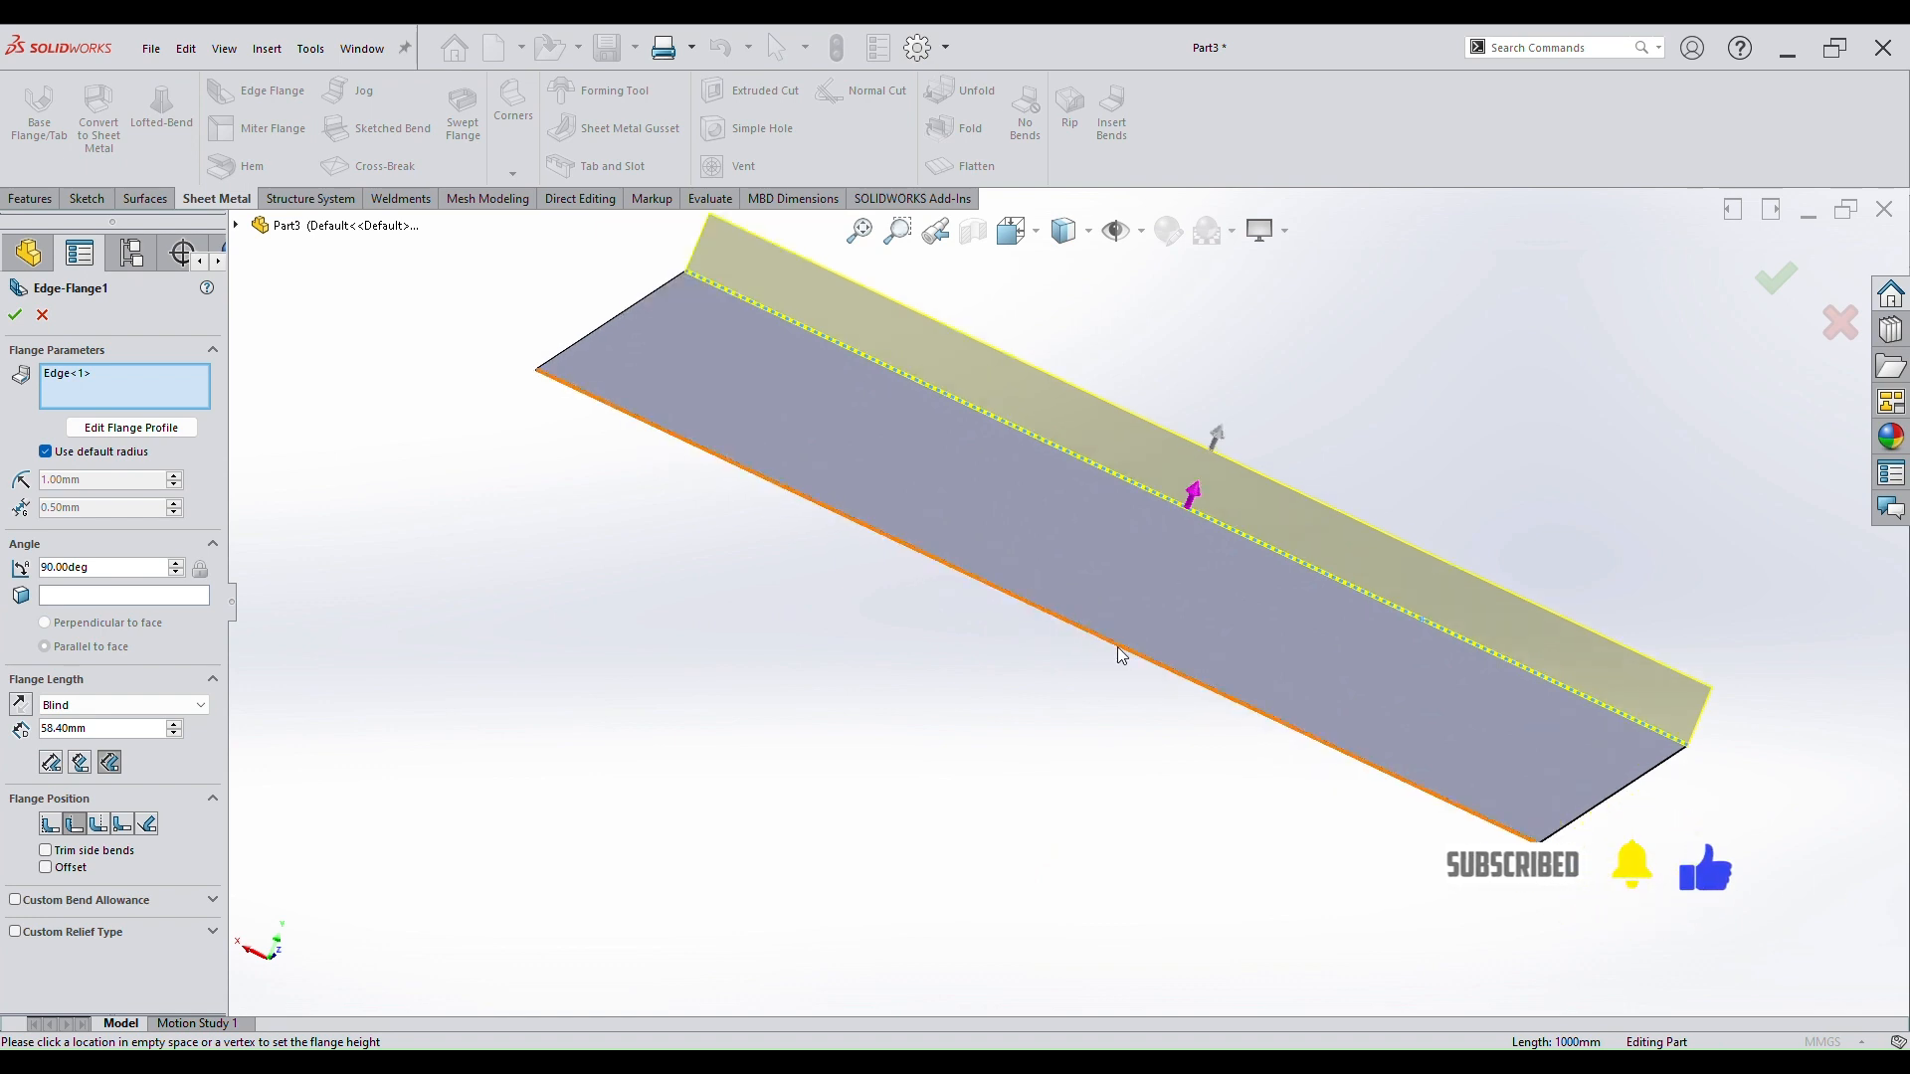
pyautogui.click(1118, 649)
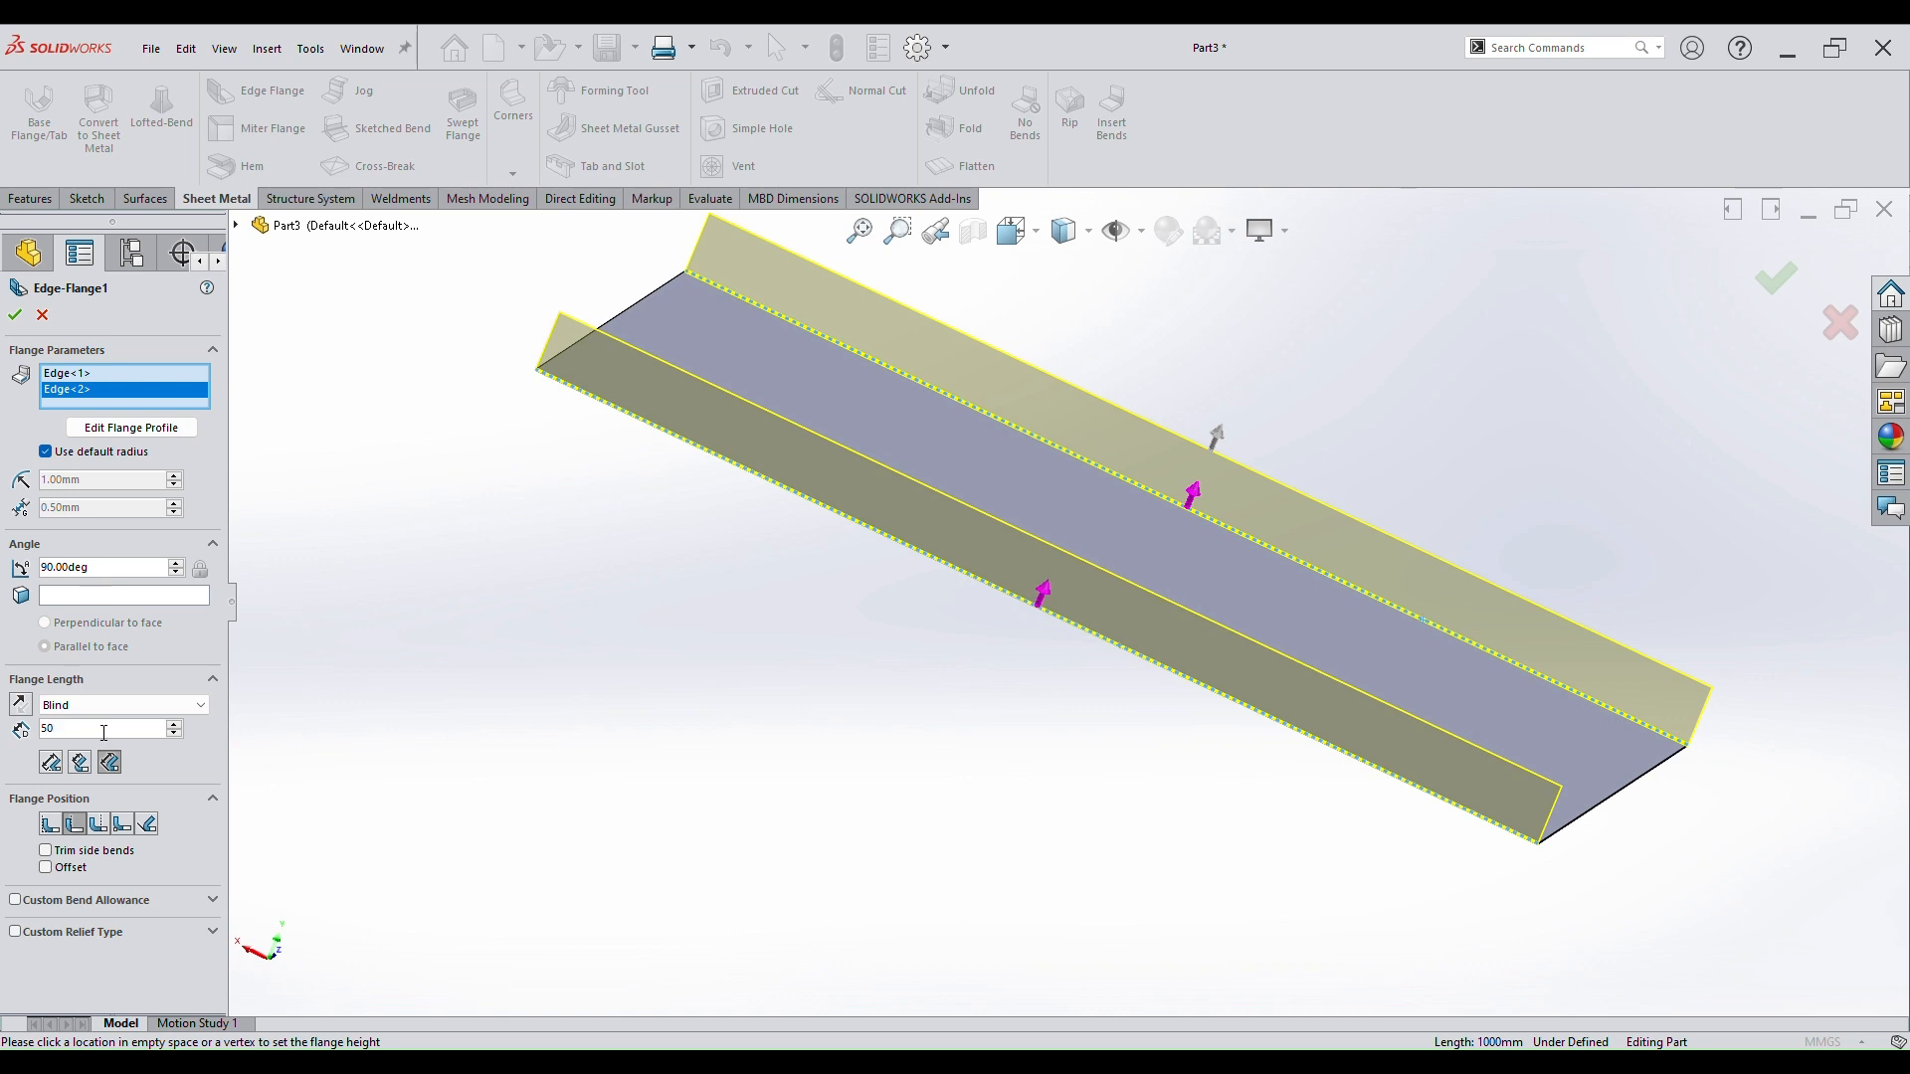
pyautogui.click(144, 316)
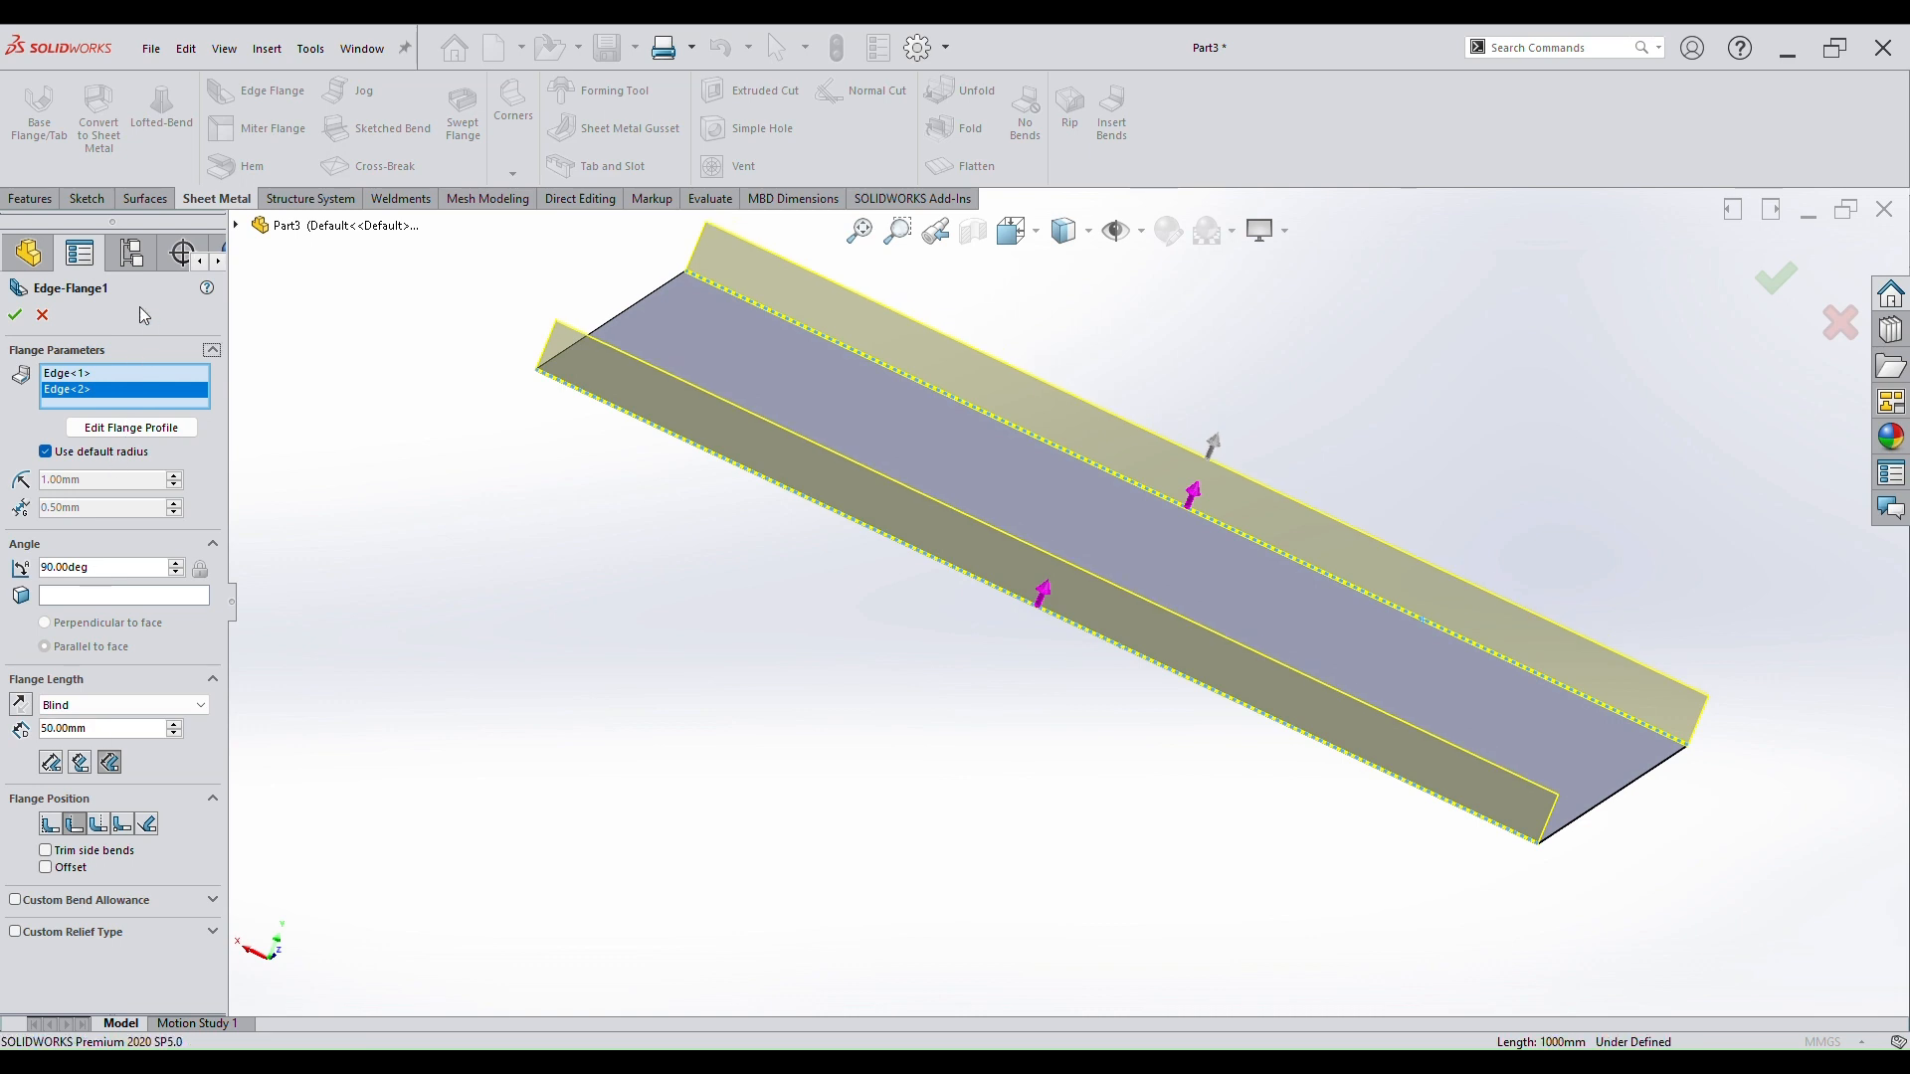
pyautogui.press('Return')
# Start a sketch on the outer face of the side flange and draw a horizontal construction line between the midpoints of its end edges.
pyautogui.moveTo(962, 651); pyautogui.dragTo(1410, 619, button='middle')
pyautogui.scroll(-2, 1410, 619)
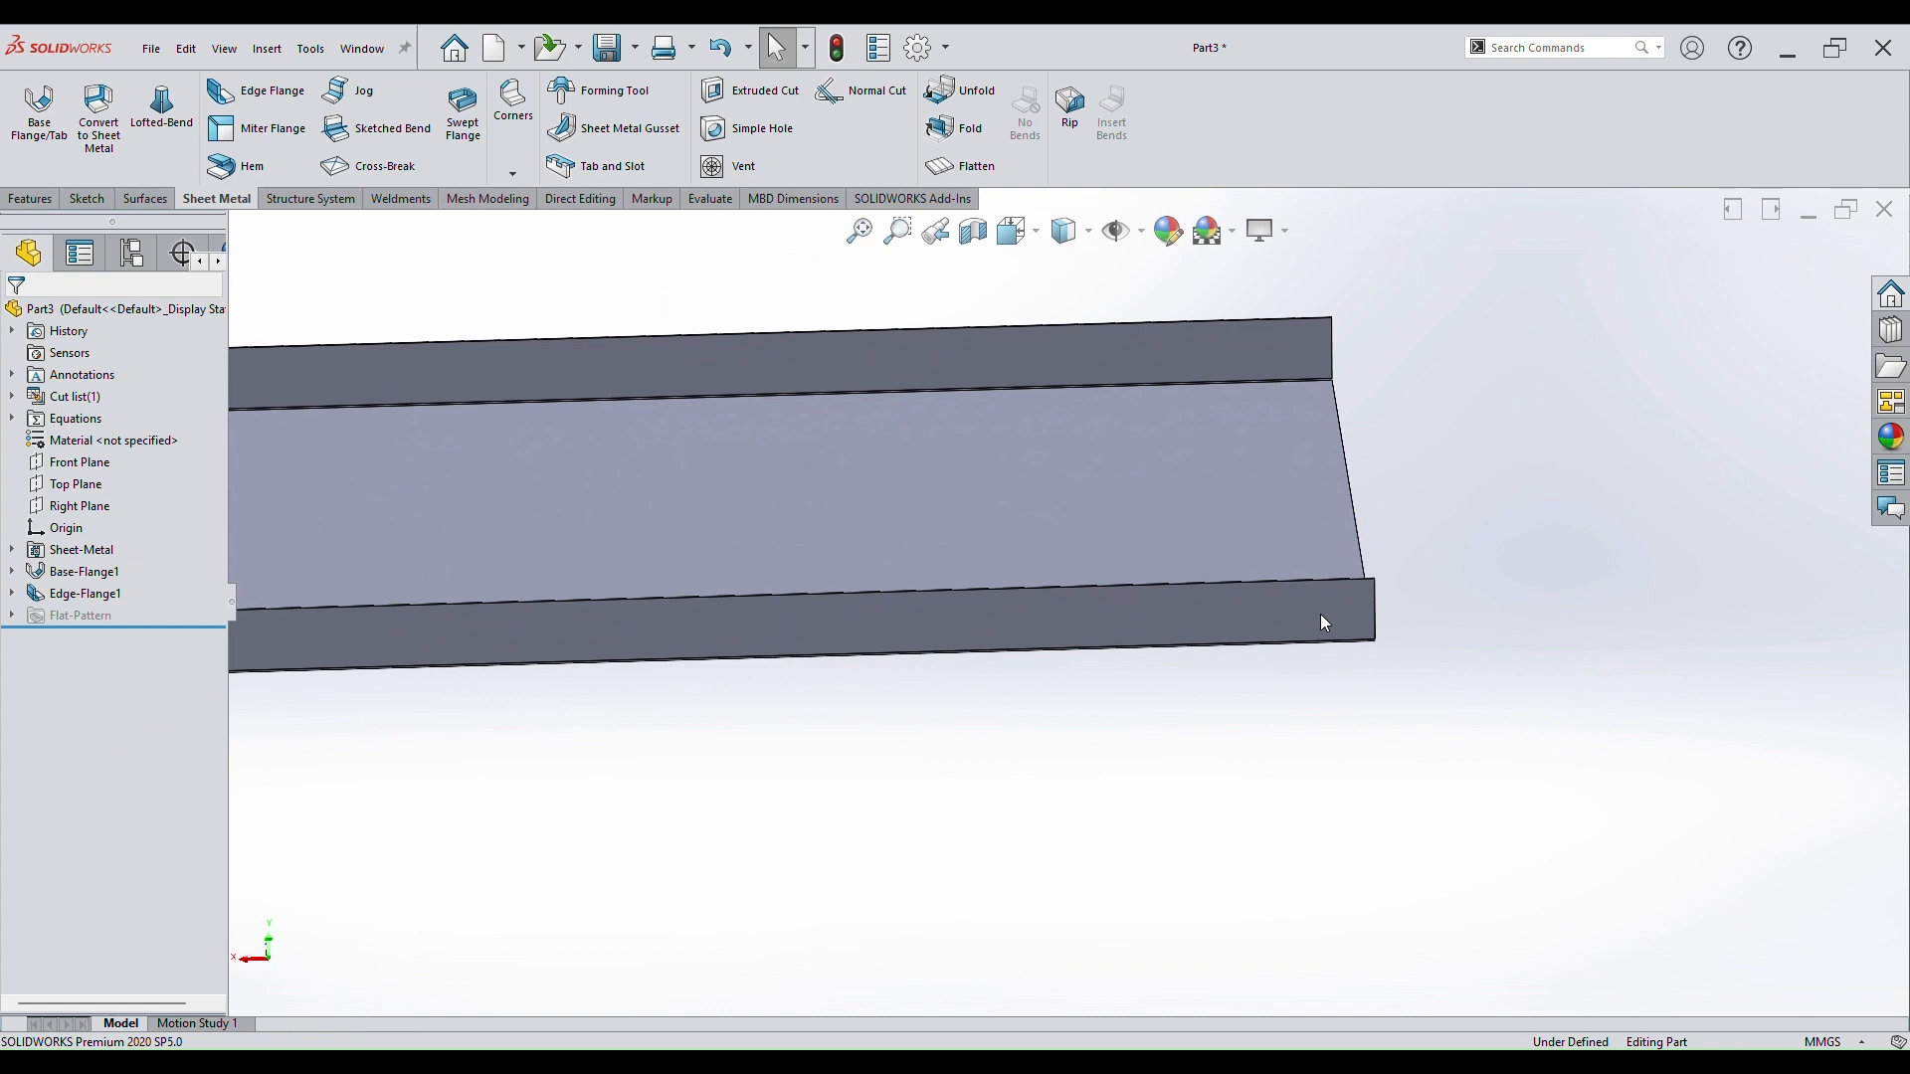
pyautogui.click(1458, 704)
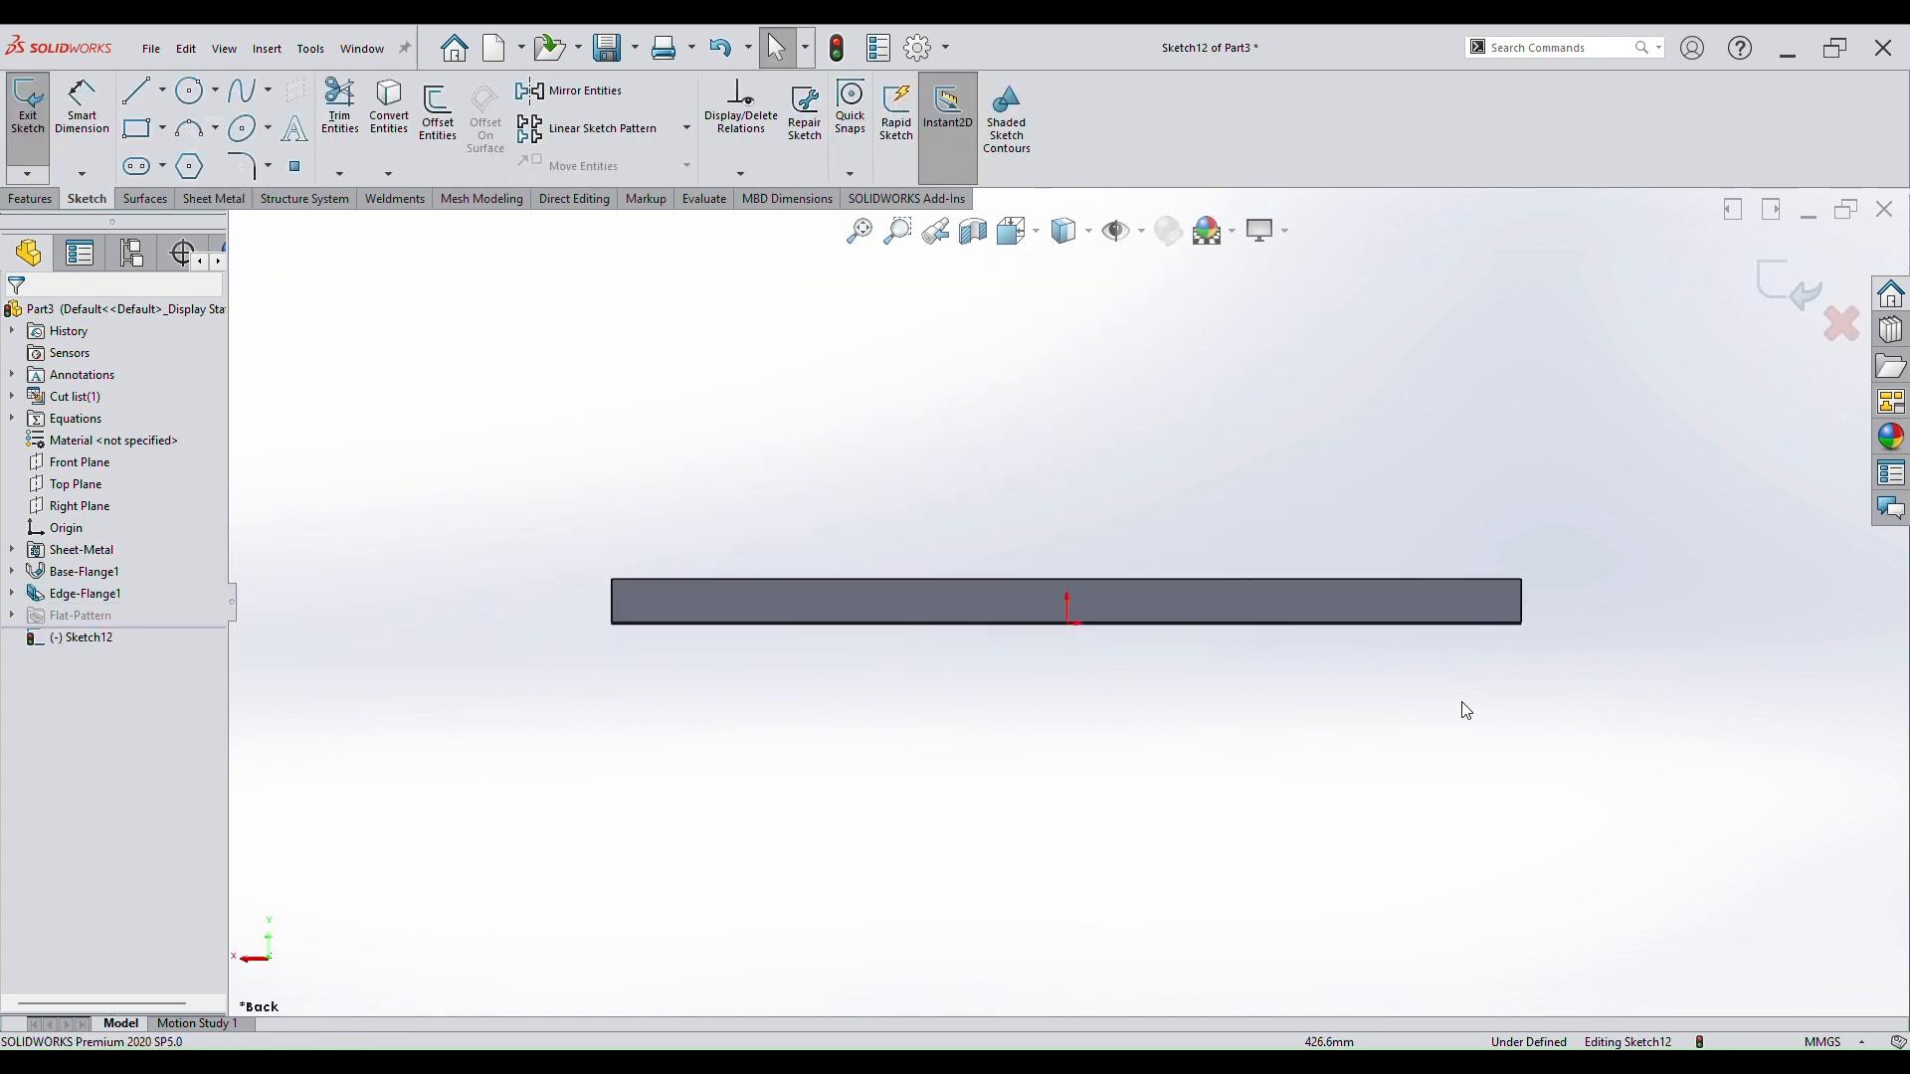
pyautogui.scroll(-6, 1494, 591)
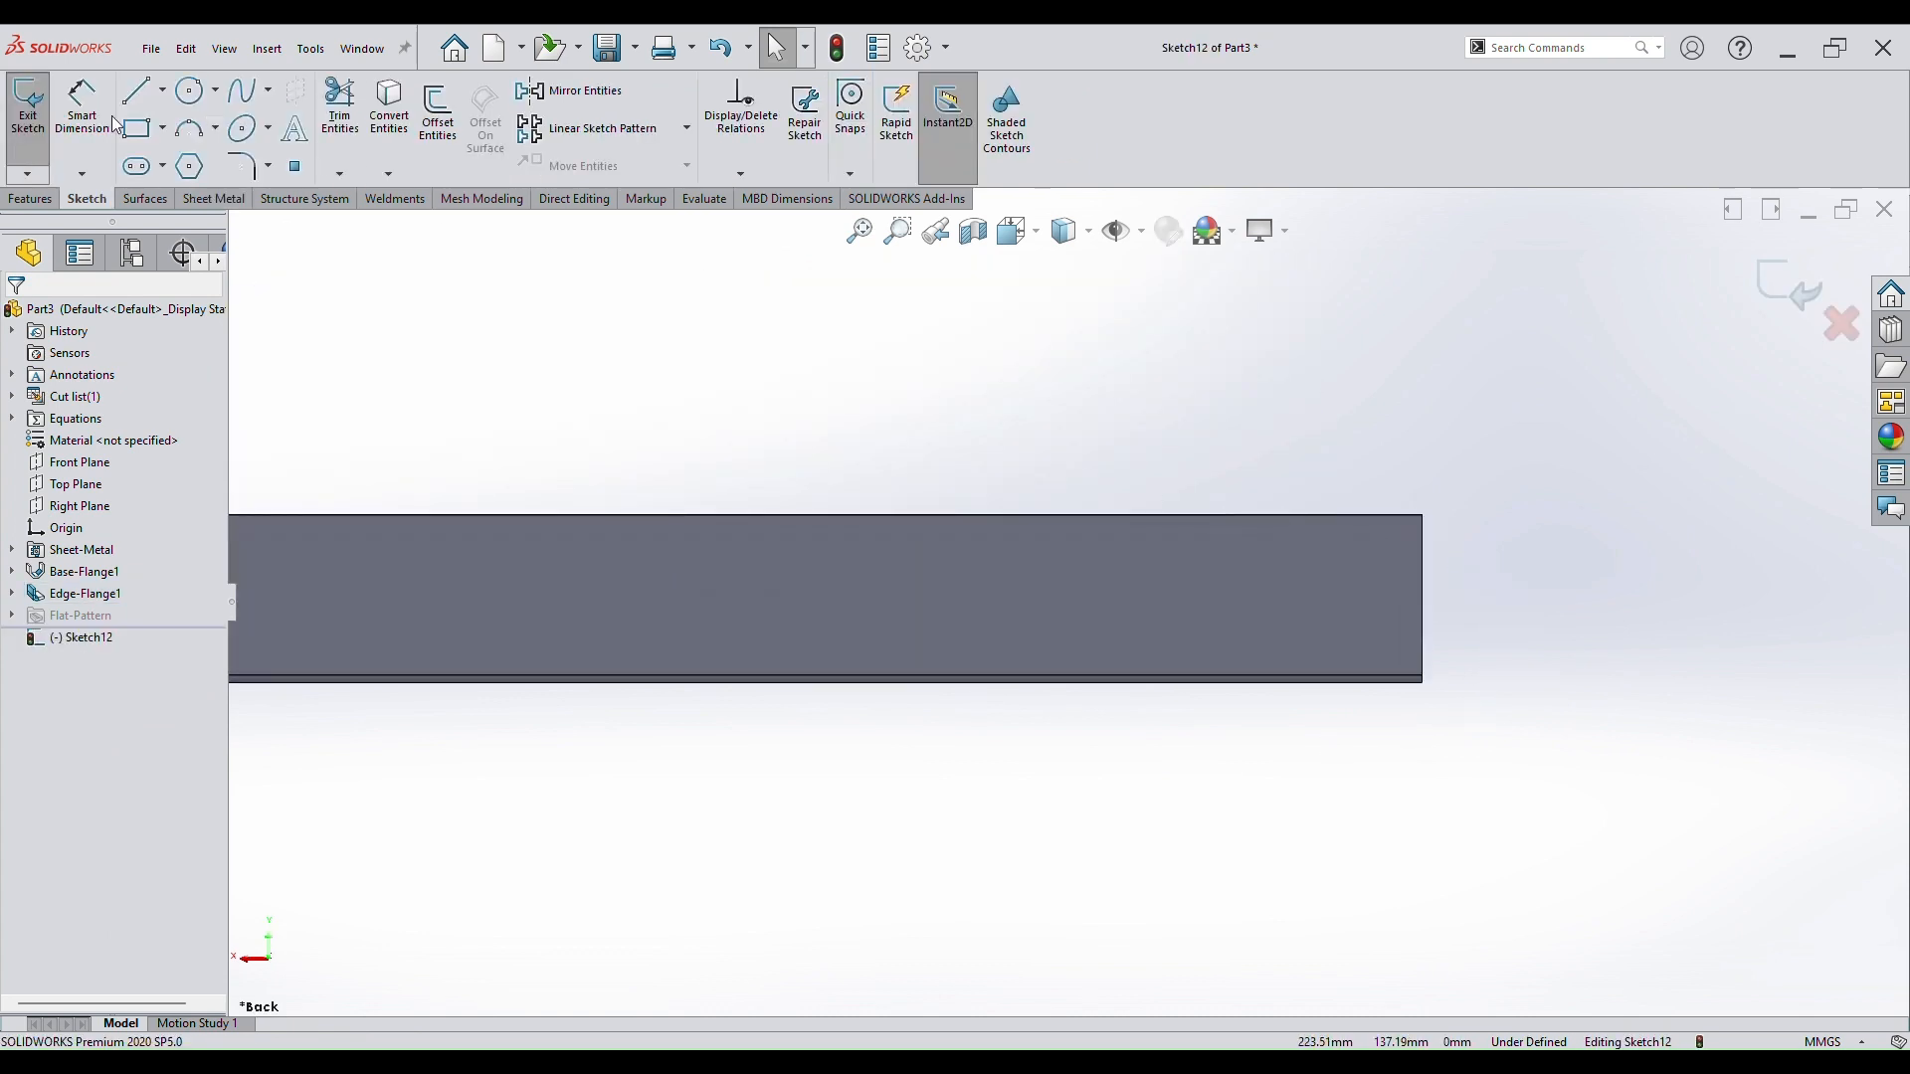
pyautogui.click(149, 96)
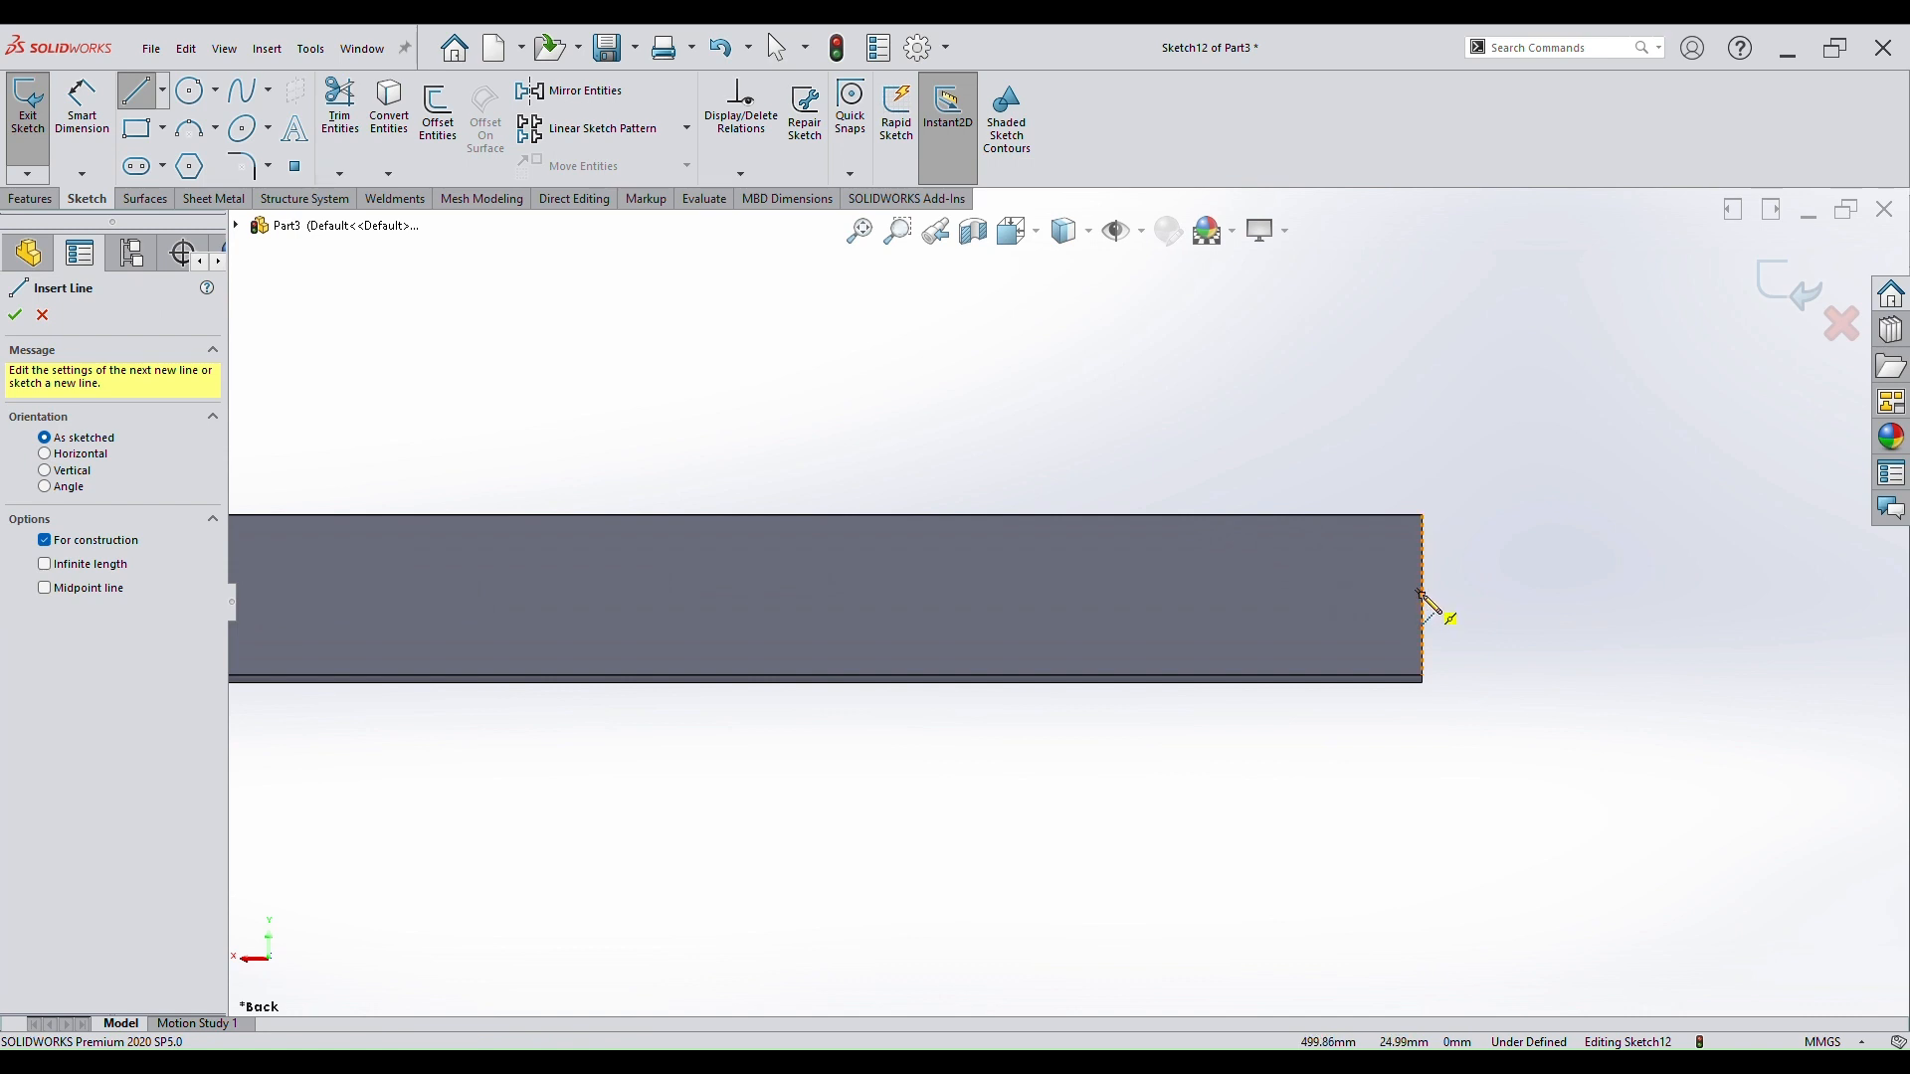
pyautogui.click(1422, 595)
pyautogui.scroll(10, 796, 580)
pyautogui.scroll(-4, 571, 618)
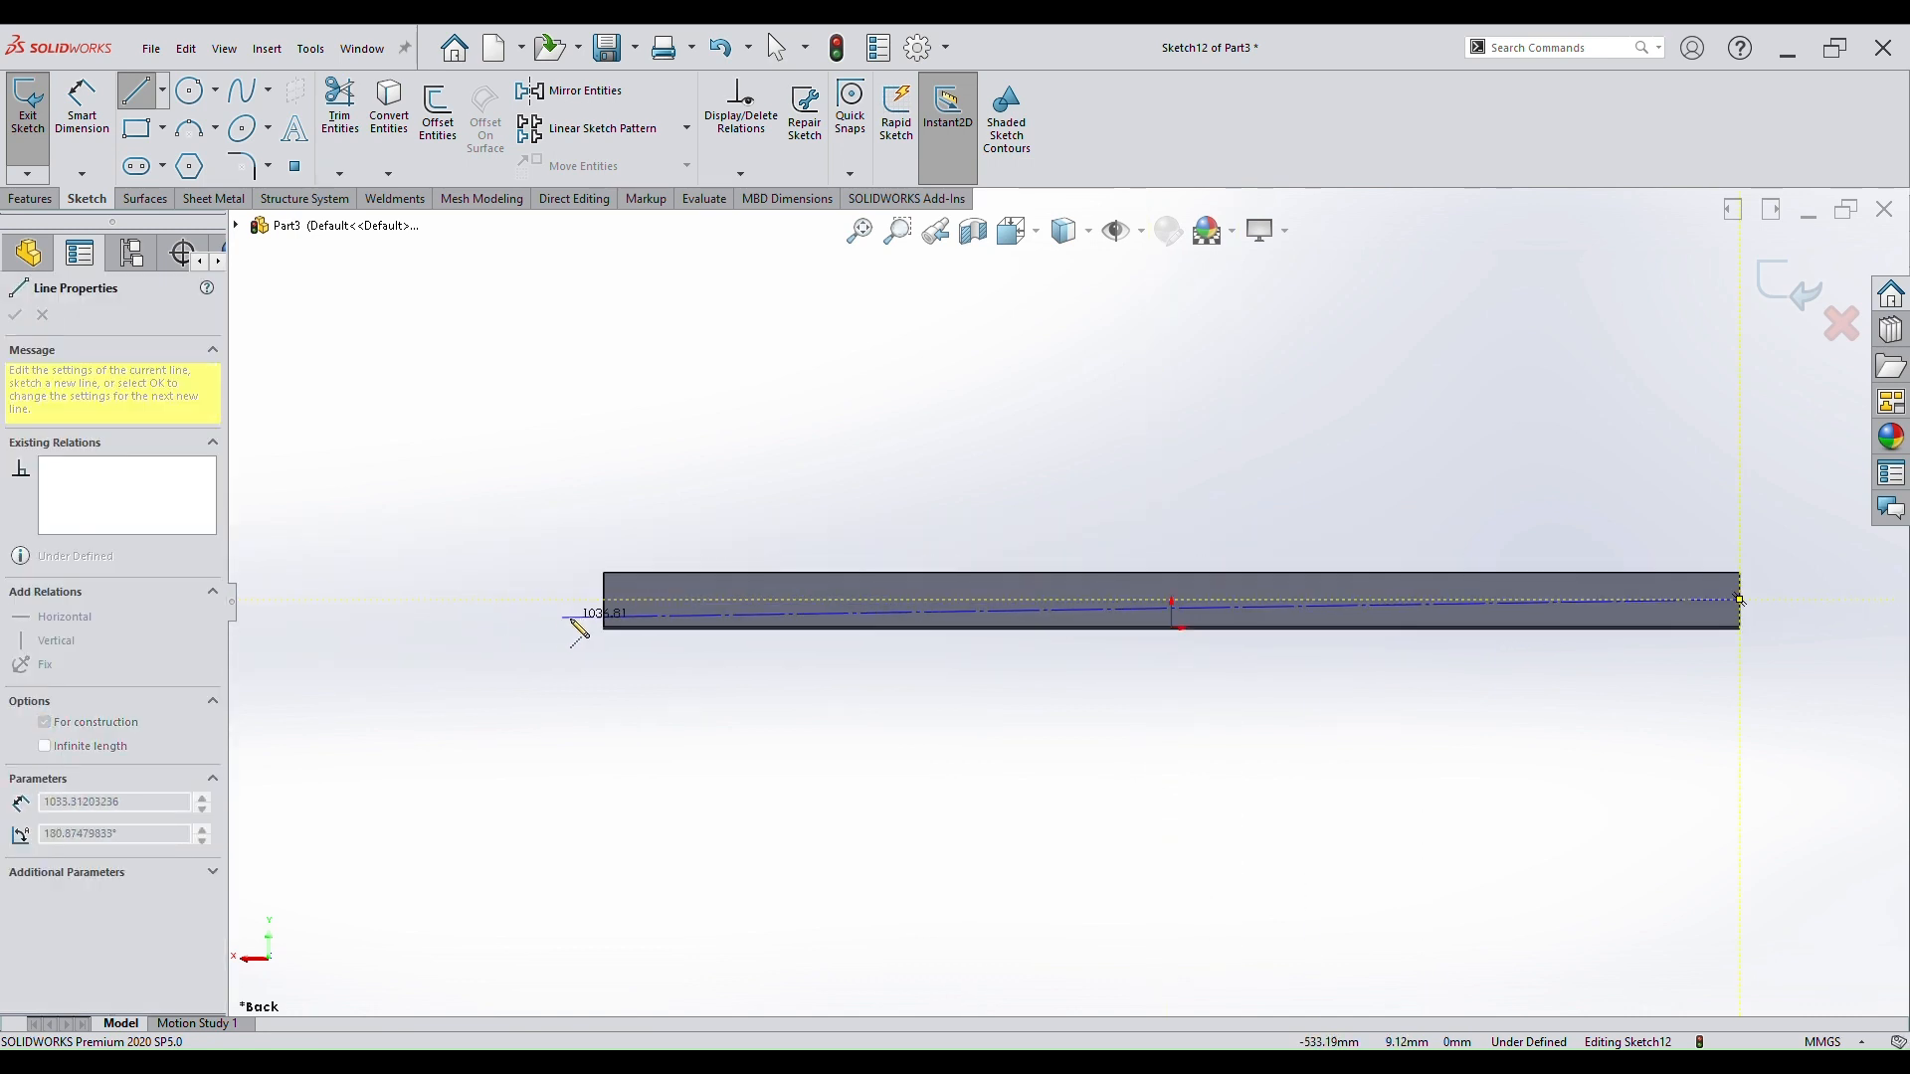
pyautogui.scroll(-2, 582, 618)
pyautogui.click(658, 593)
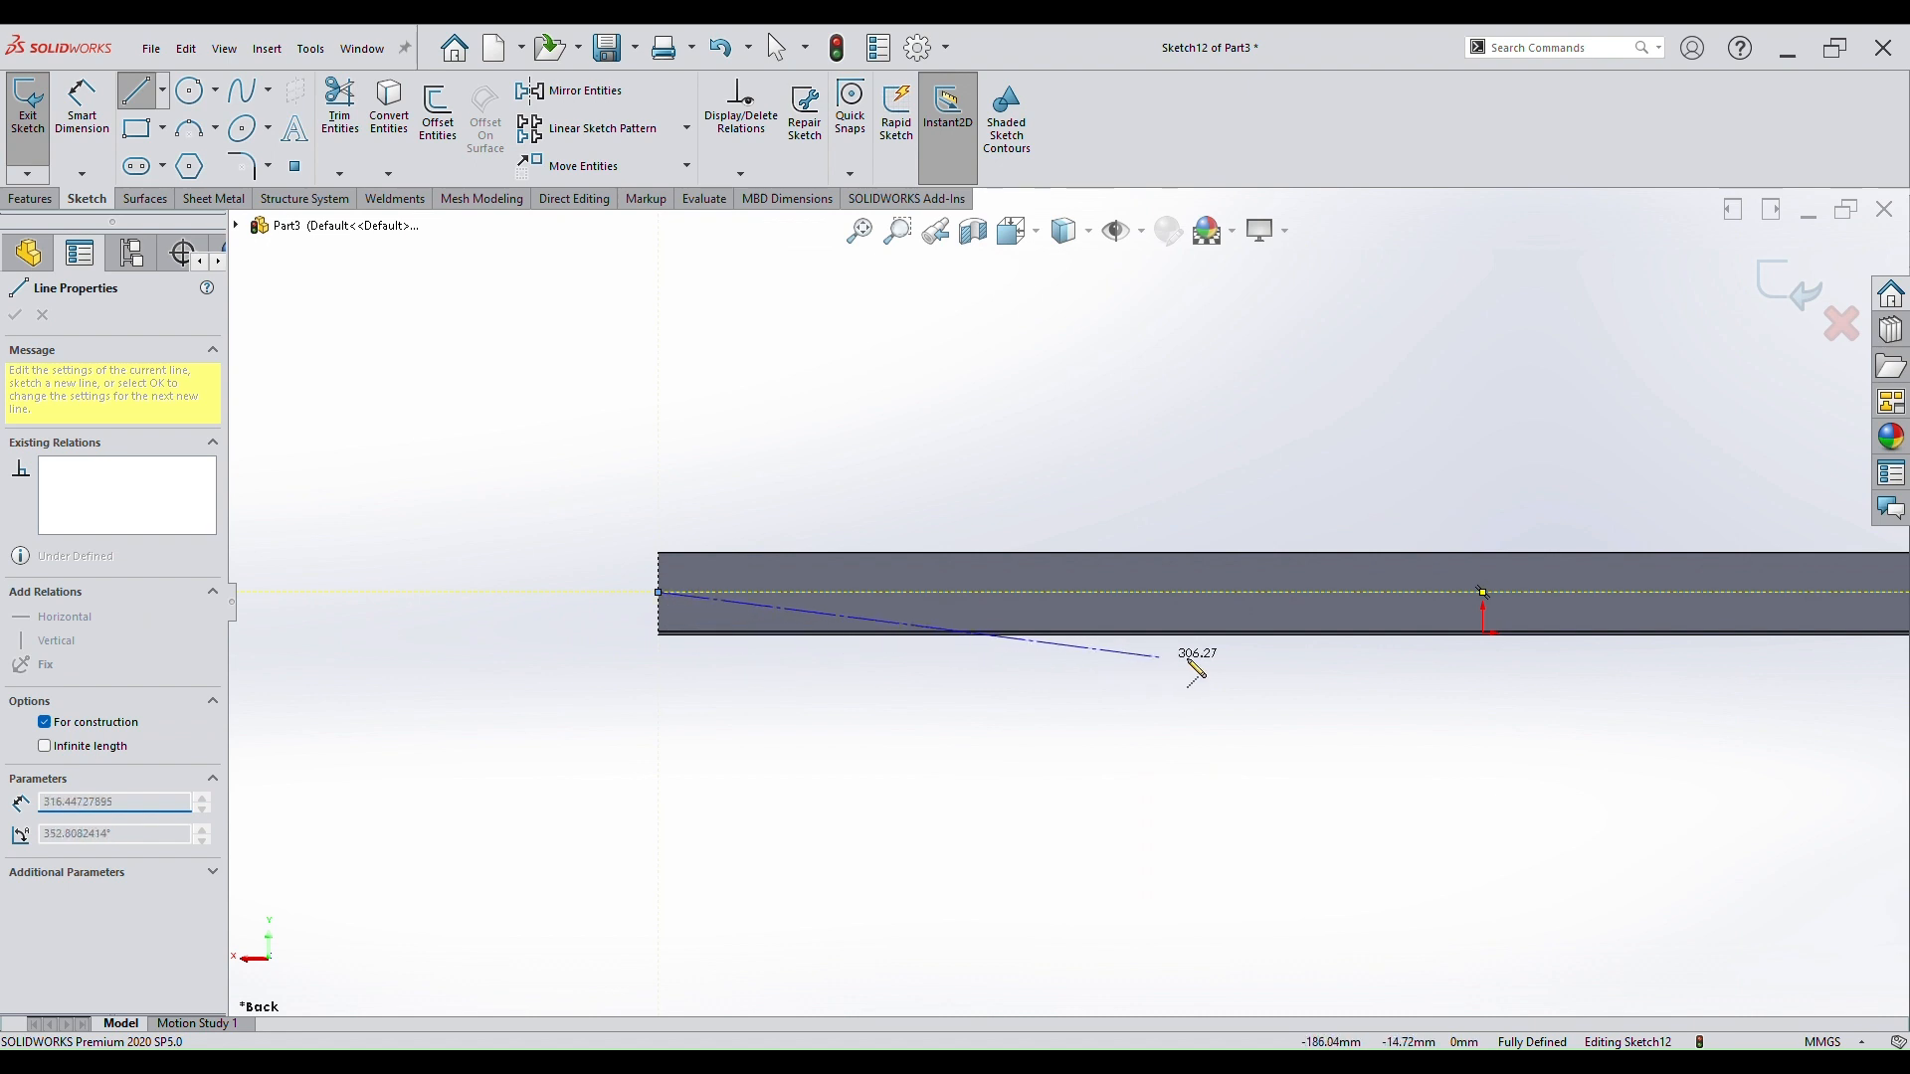
pyautogui.press('Escape')
pyautogui.scroll(3, 1175, 607)
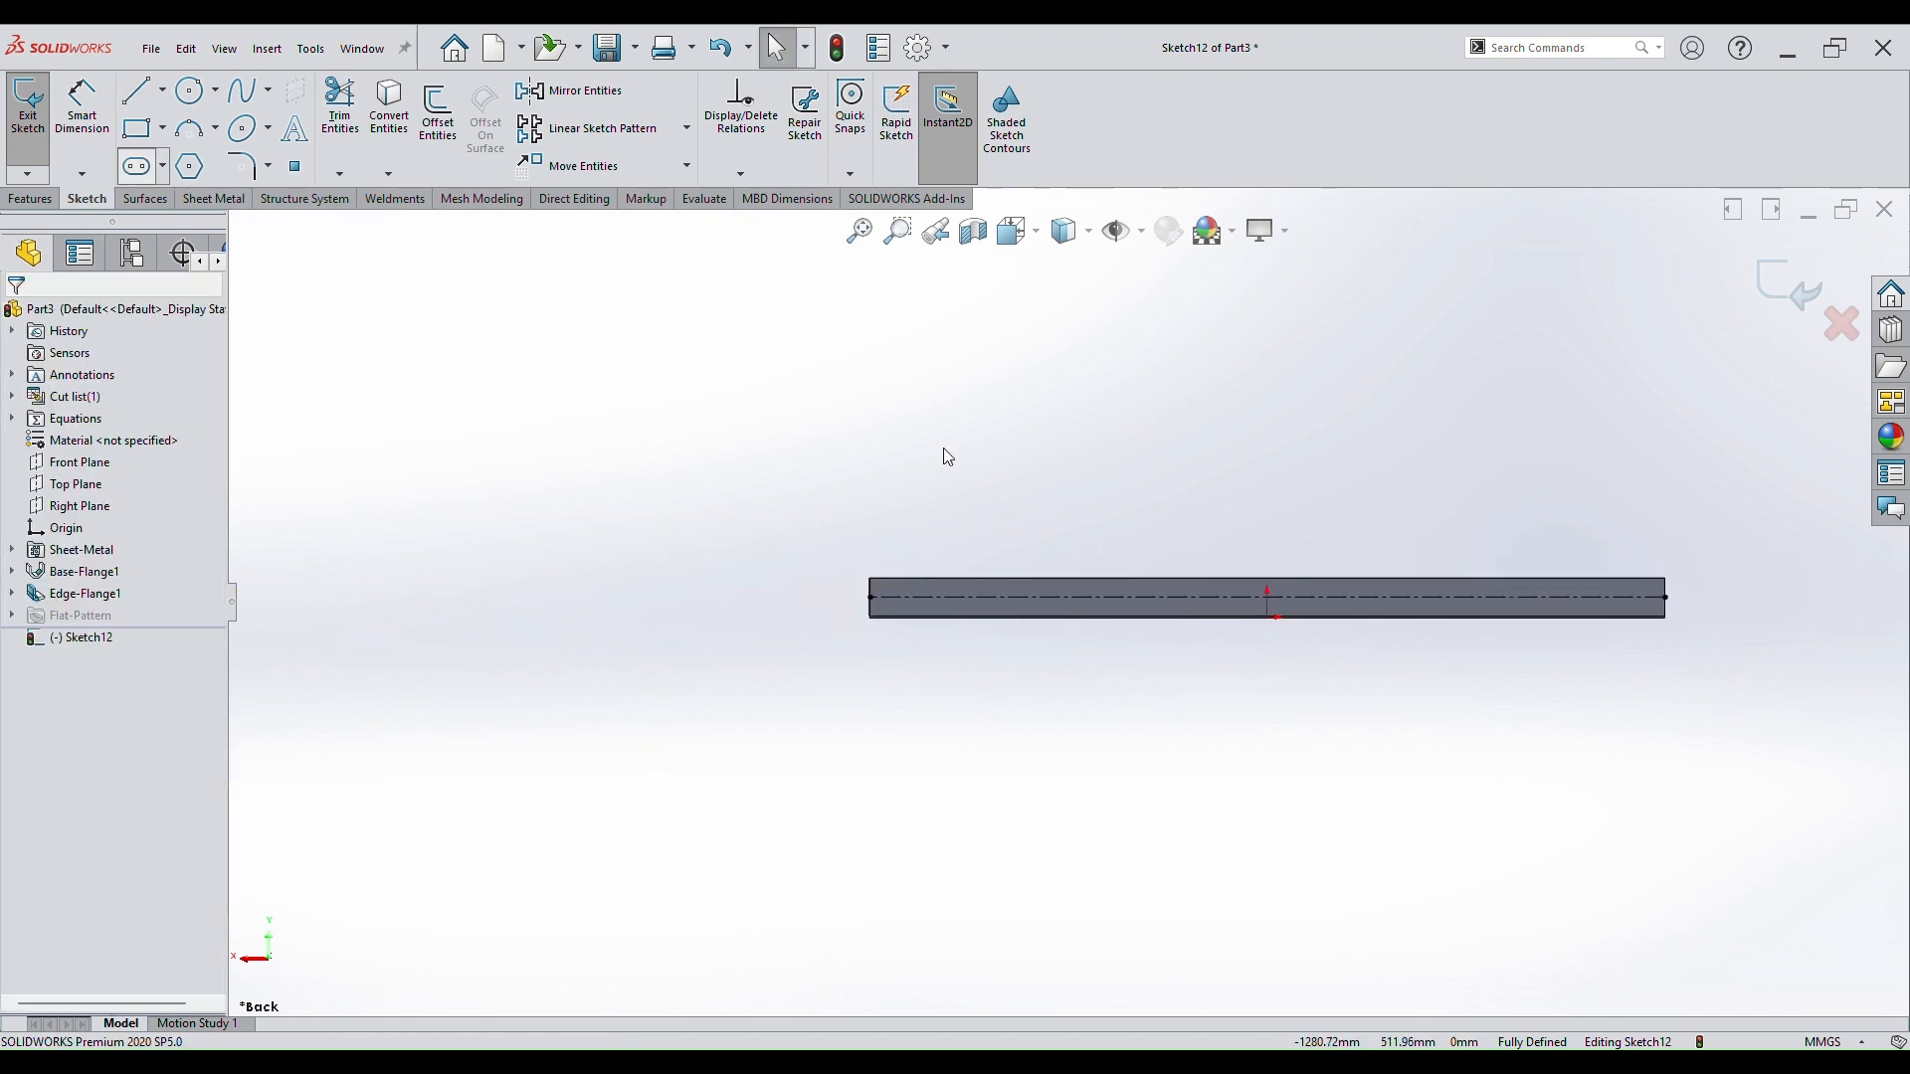
# Sketch a straight slot on the centerline near the flange end, about 34 mm between arc centres and 20 mm wide.
pyautogui.scroll(-6, 1621, 636)
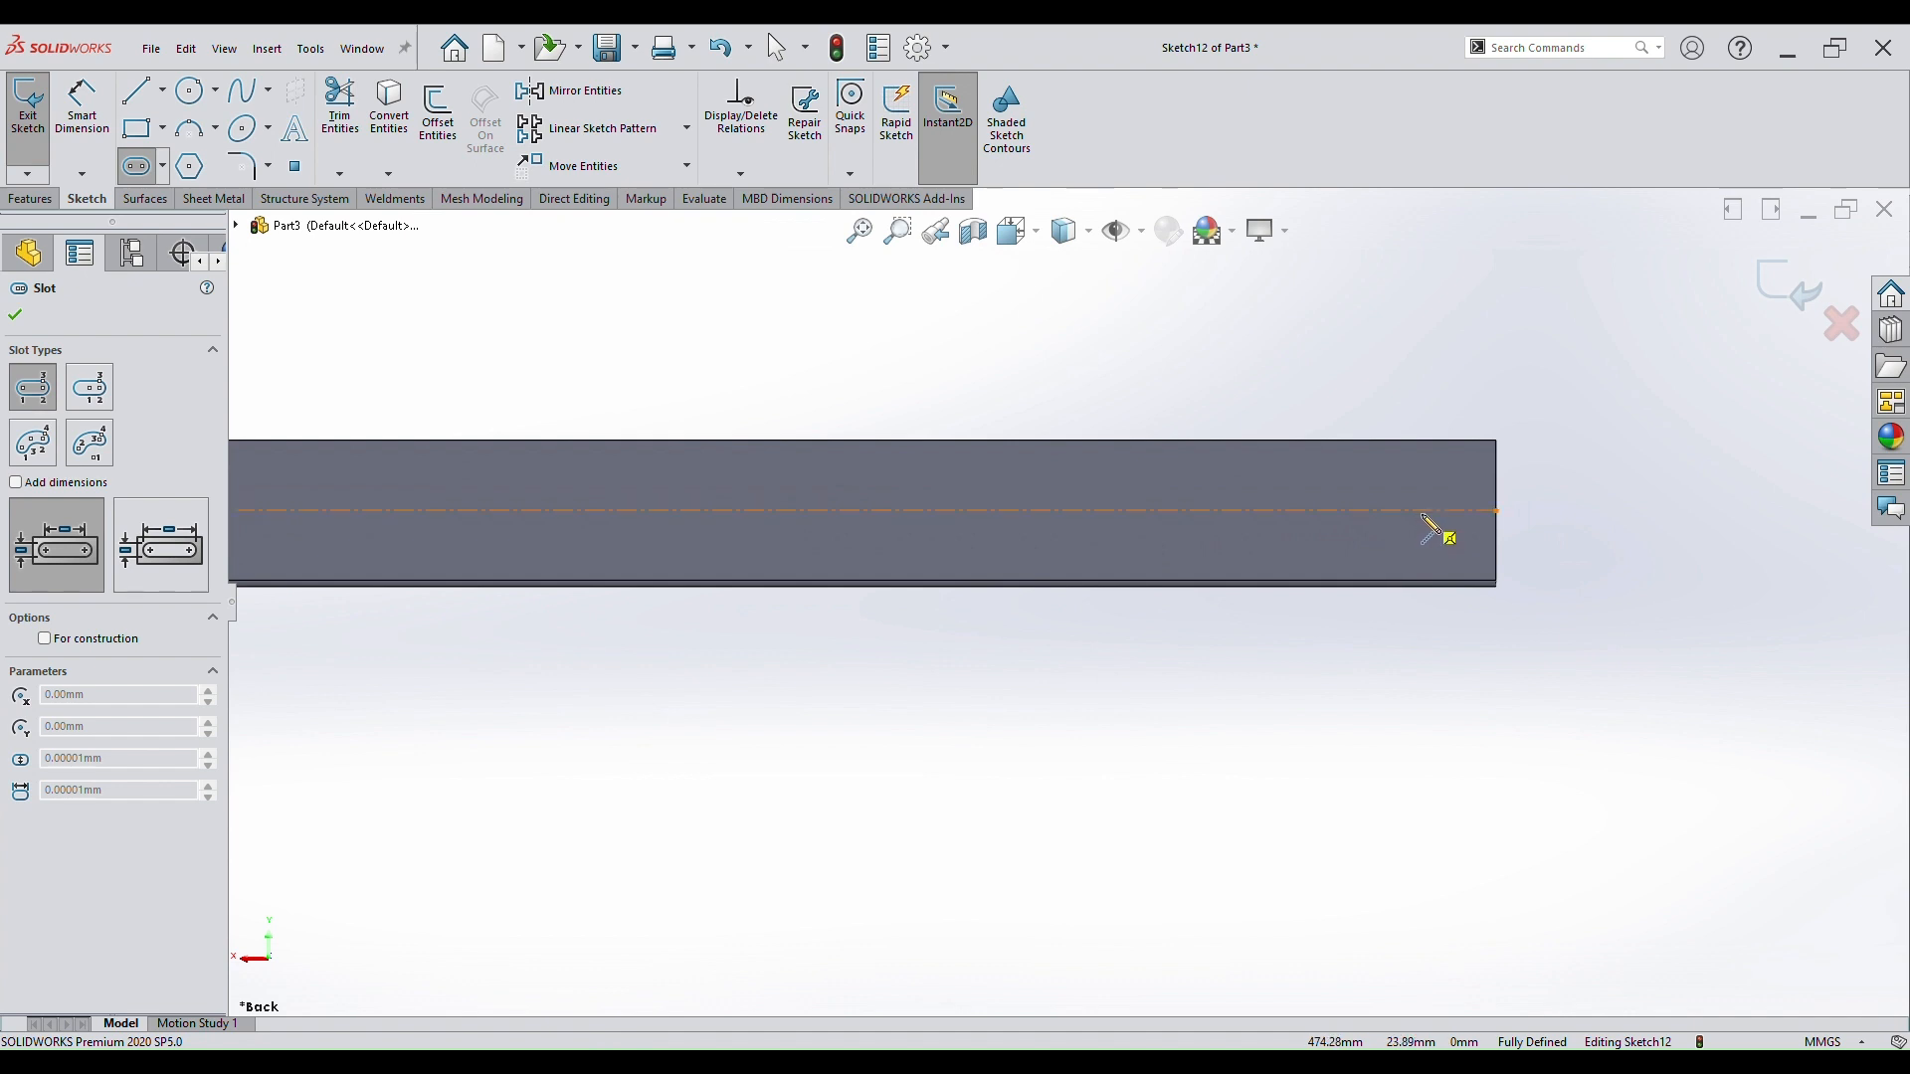
pyautogui.click(1421, 511)
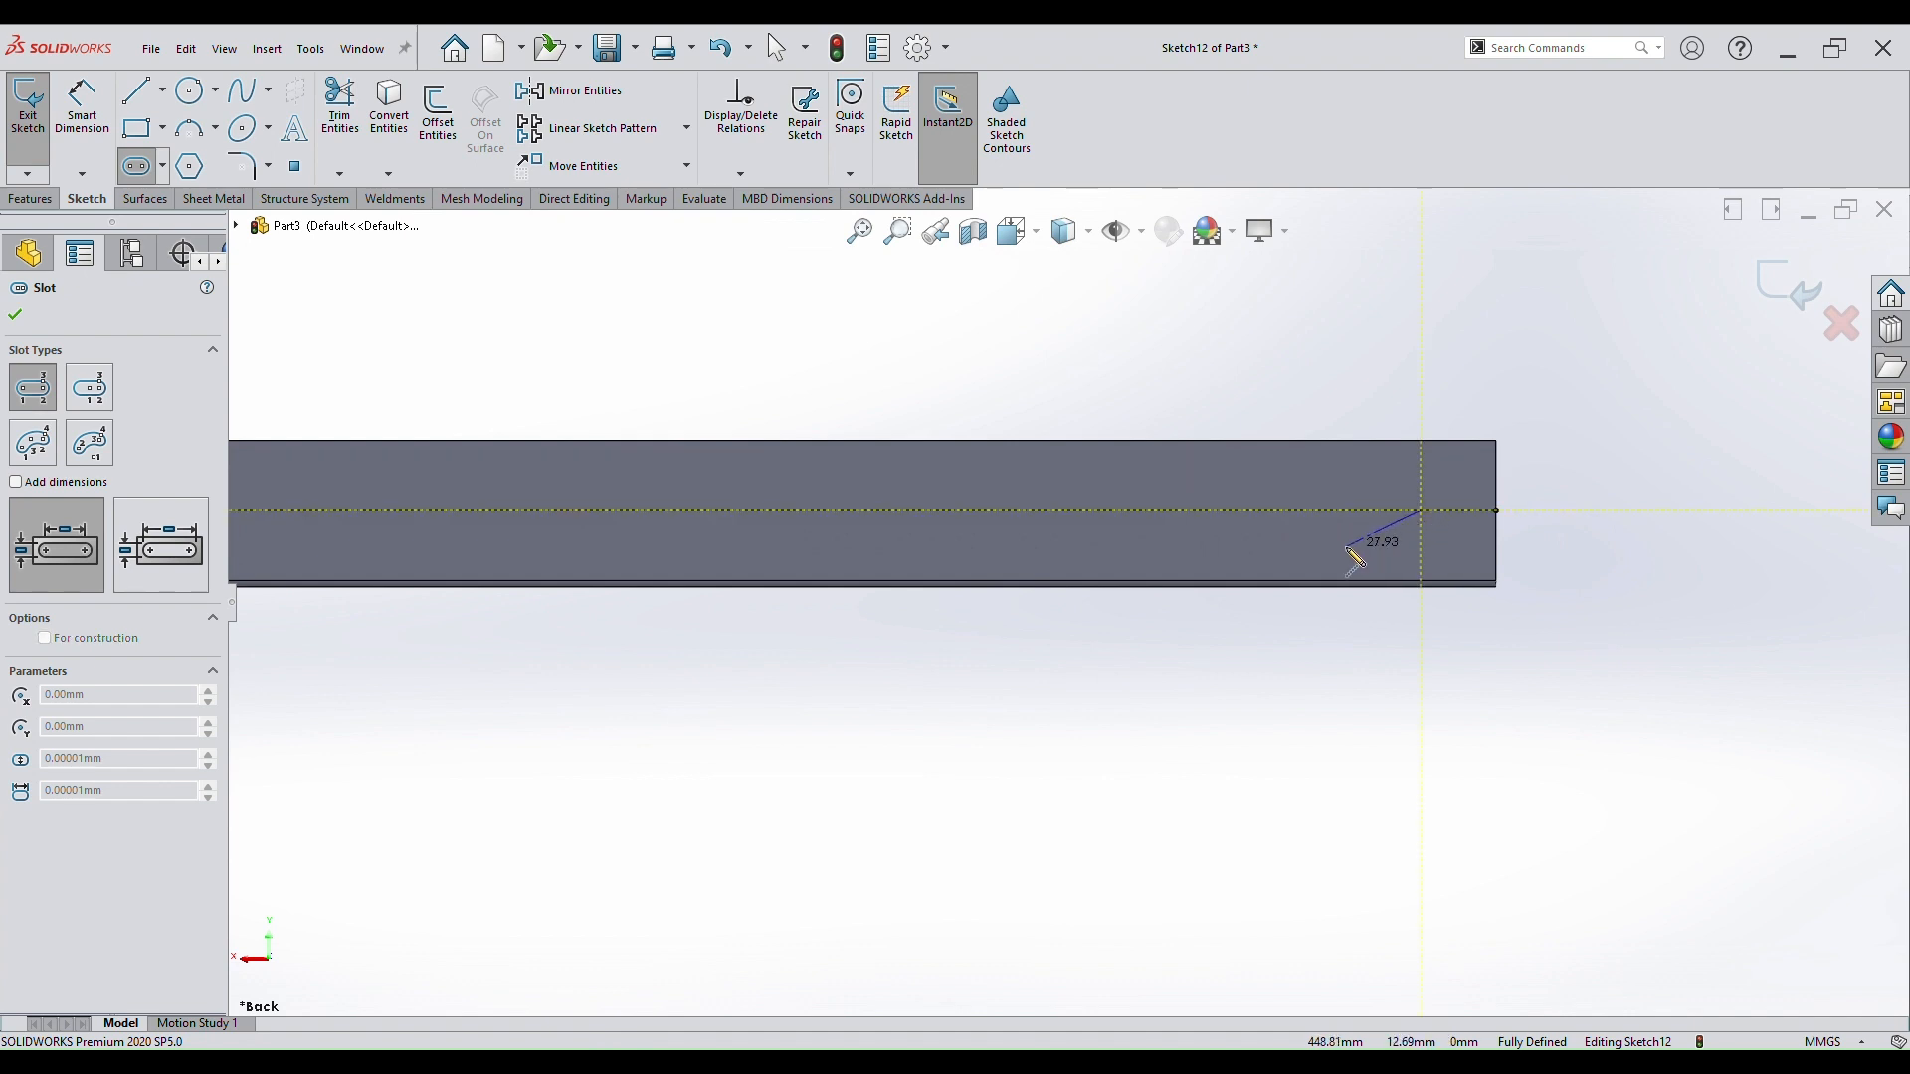
pyautogui.click(1323, 511)
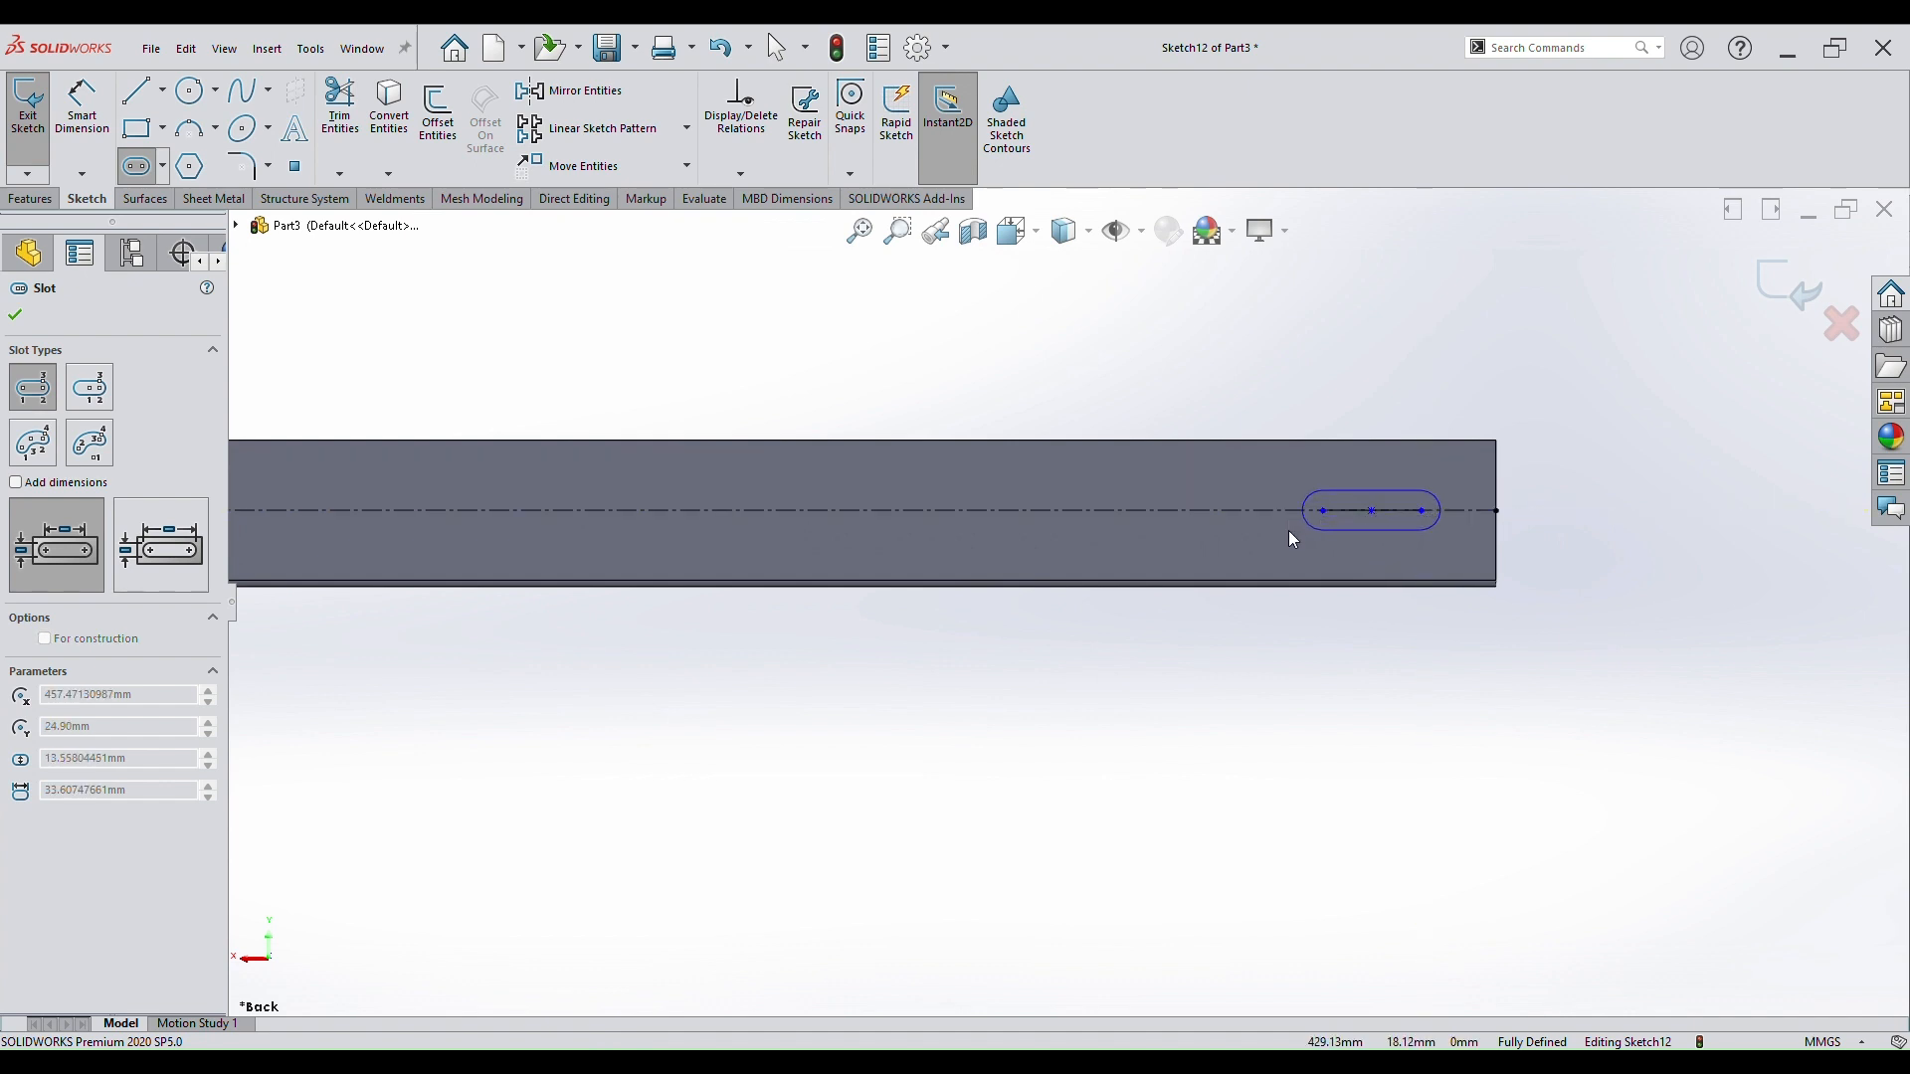
pyautogui.click(1297, 540)
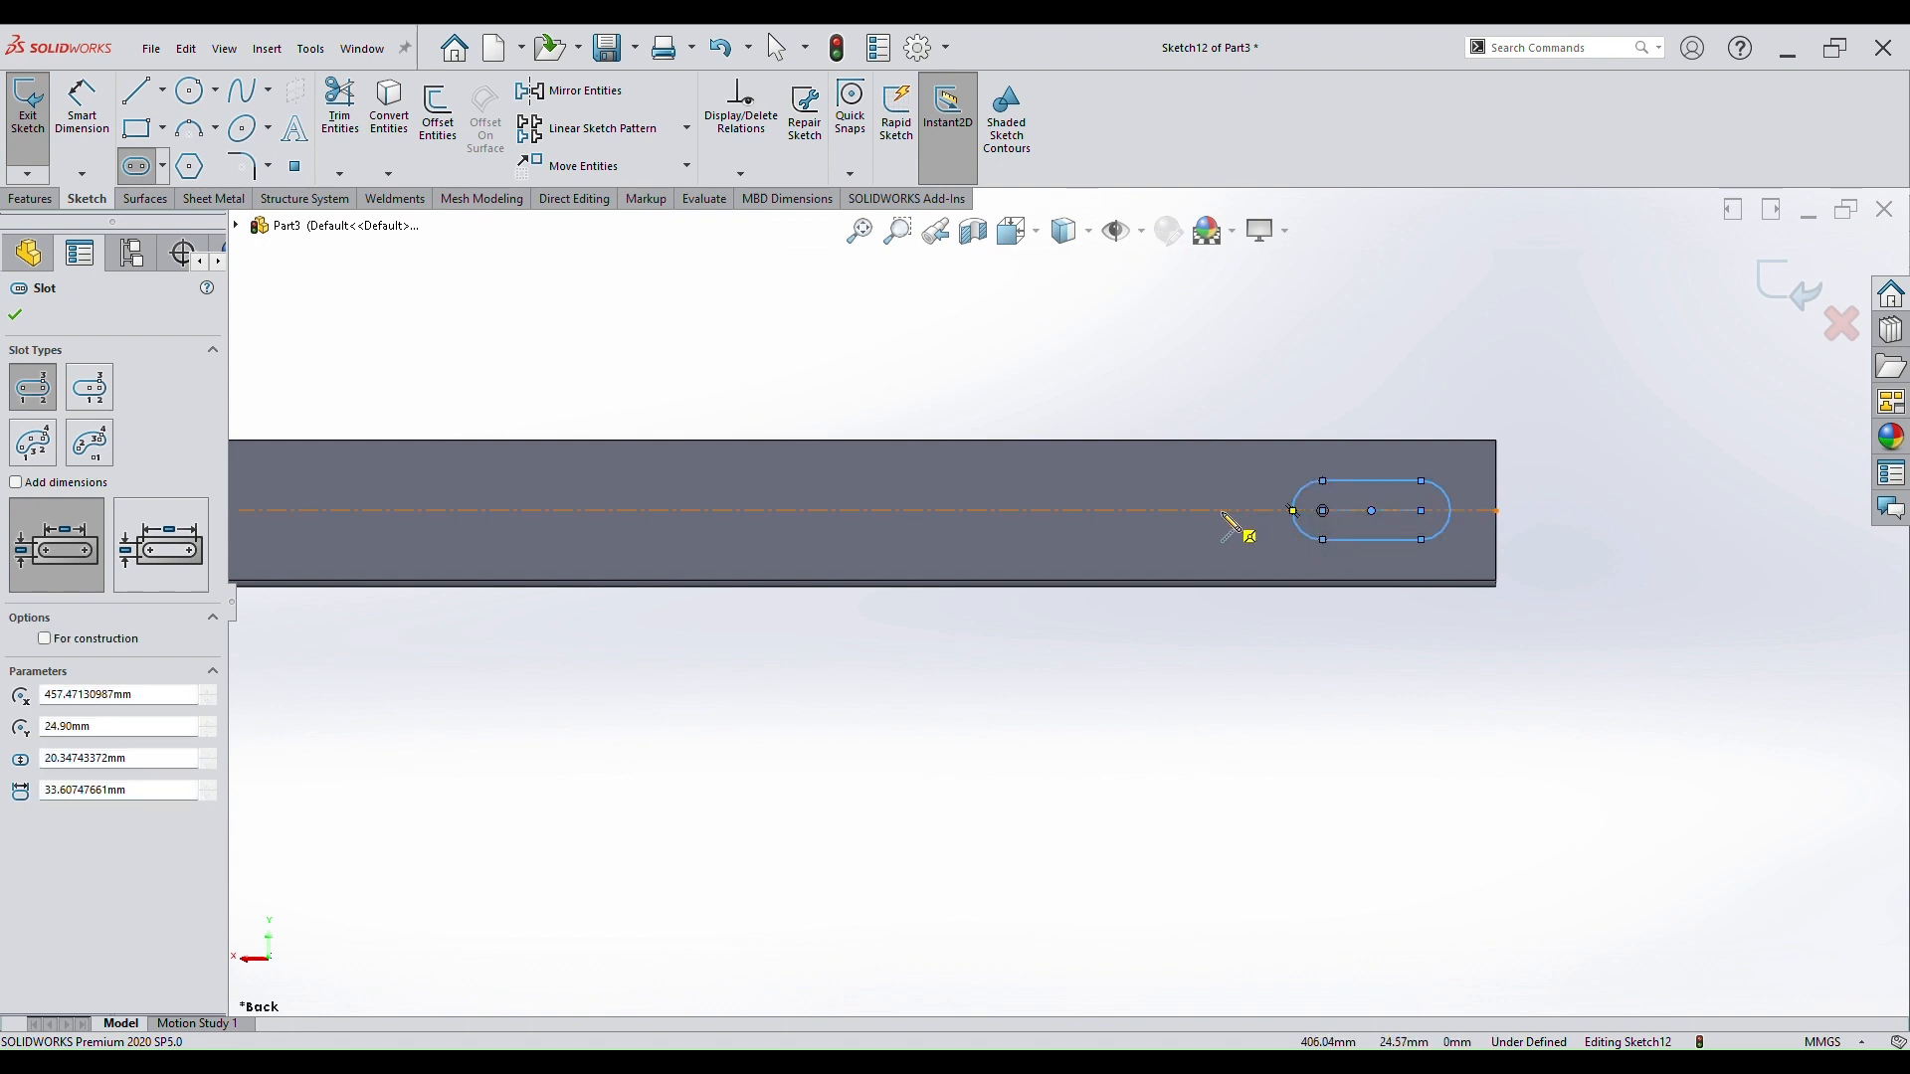
# Dimension the slot's straight side and set its length to 30 mm.
pyautogui.moveTo(1222, 513); pyautogui.dragTo(1204, 463, button='right')
pyautogui.scroll(-2, 1163, 466)
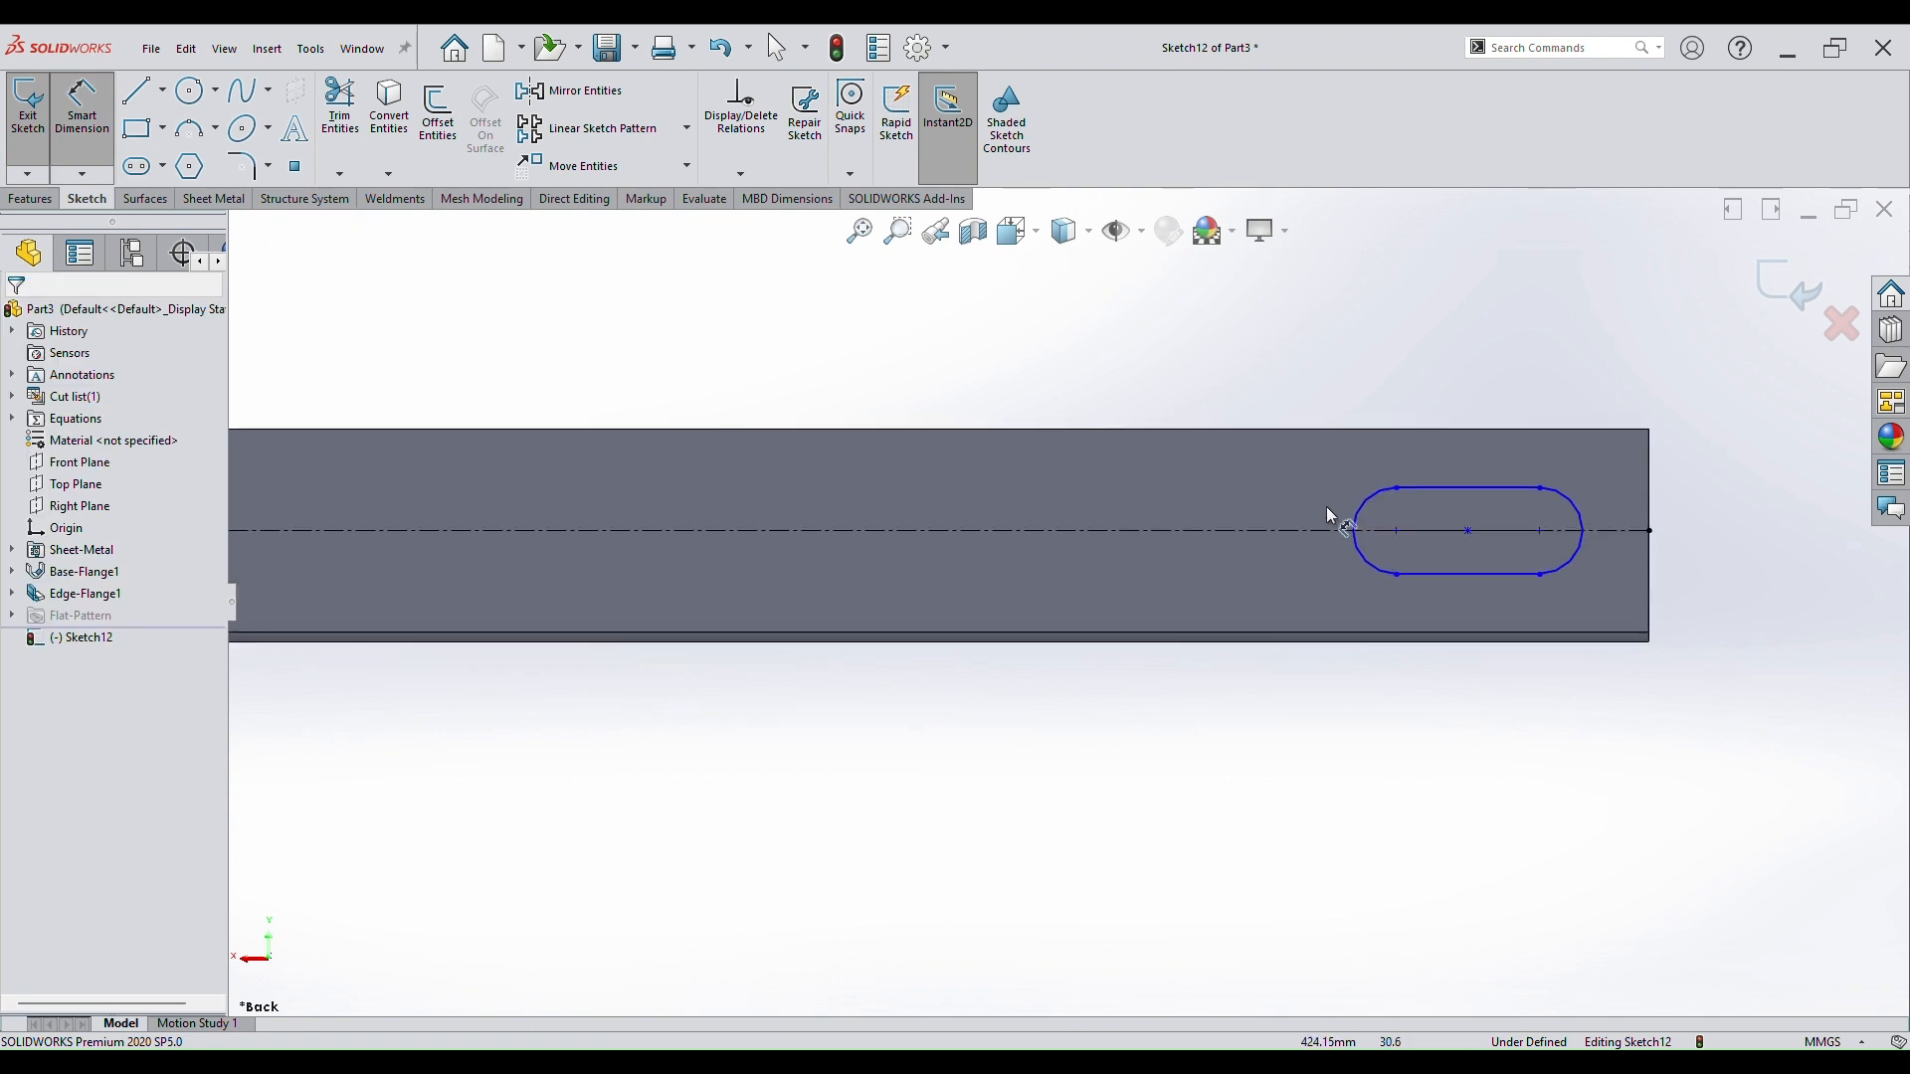
pyautogui.click(1432, 488)
pyautogui.click(1439, 390)
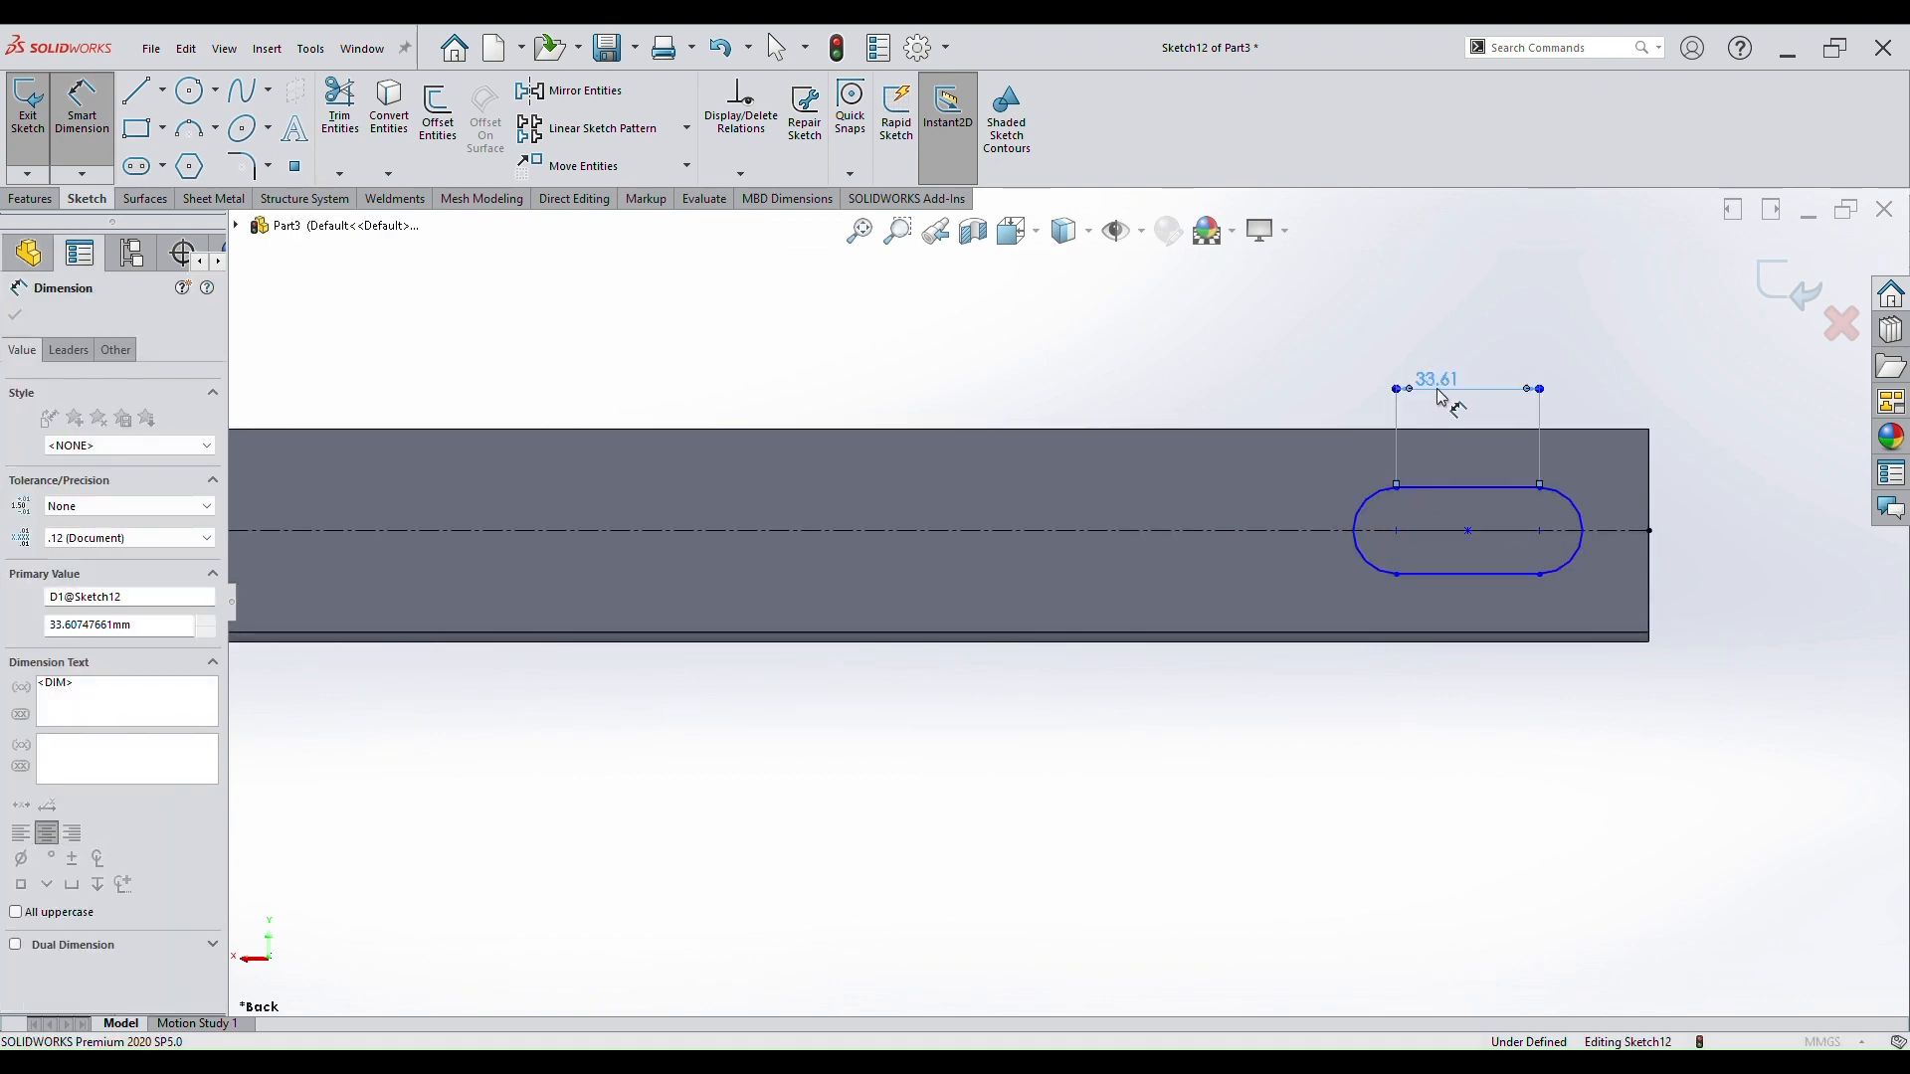
pyautogui.write('30.00mm')
pyautogui.press('Return')
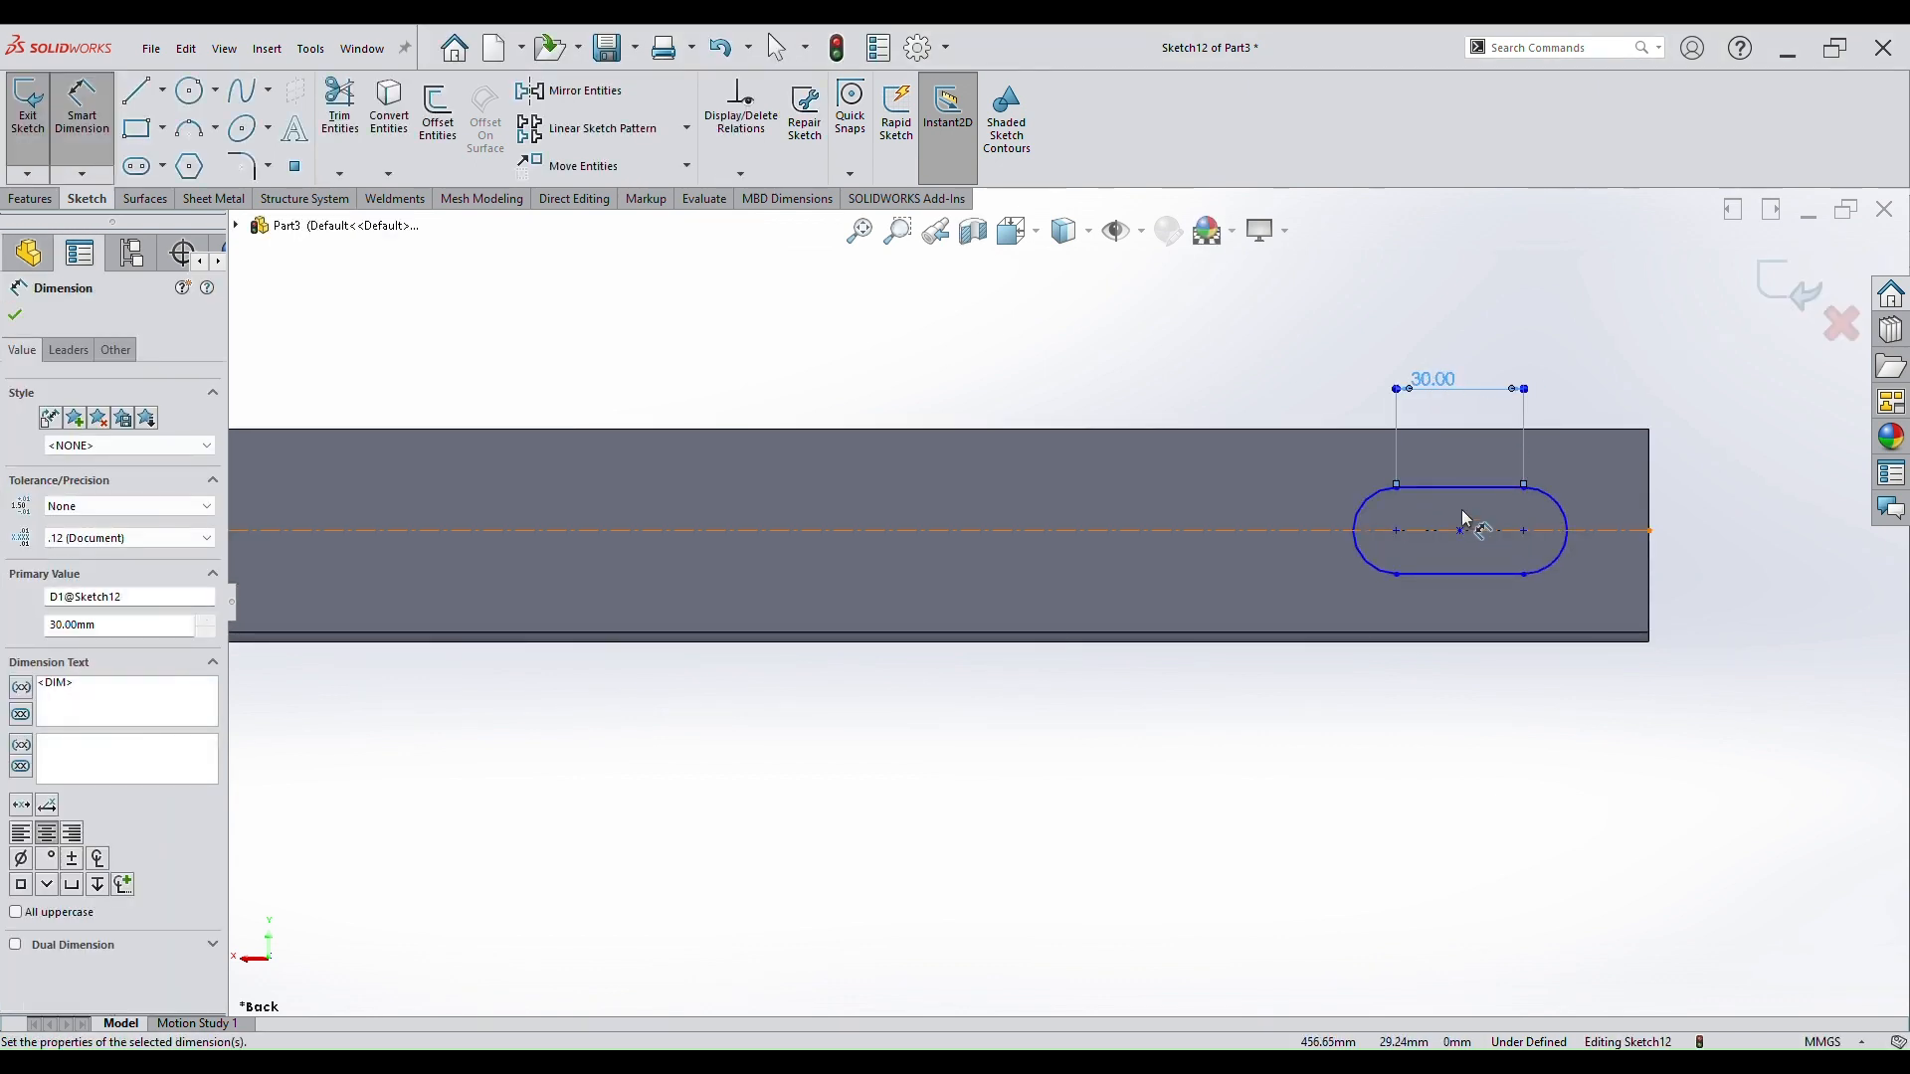
# Dimension the slot's width between its two straight sides and set it to 20 mm.
pyautogui.click(1462, 488)
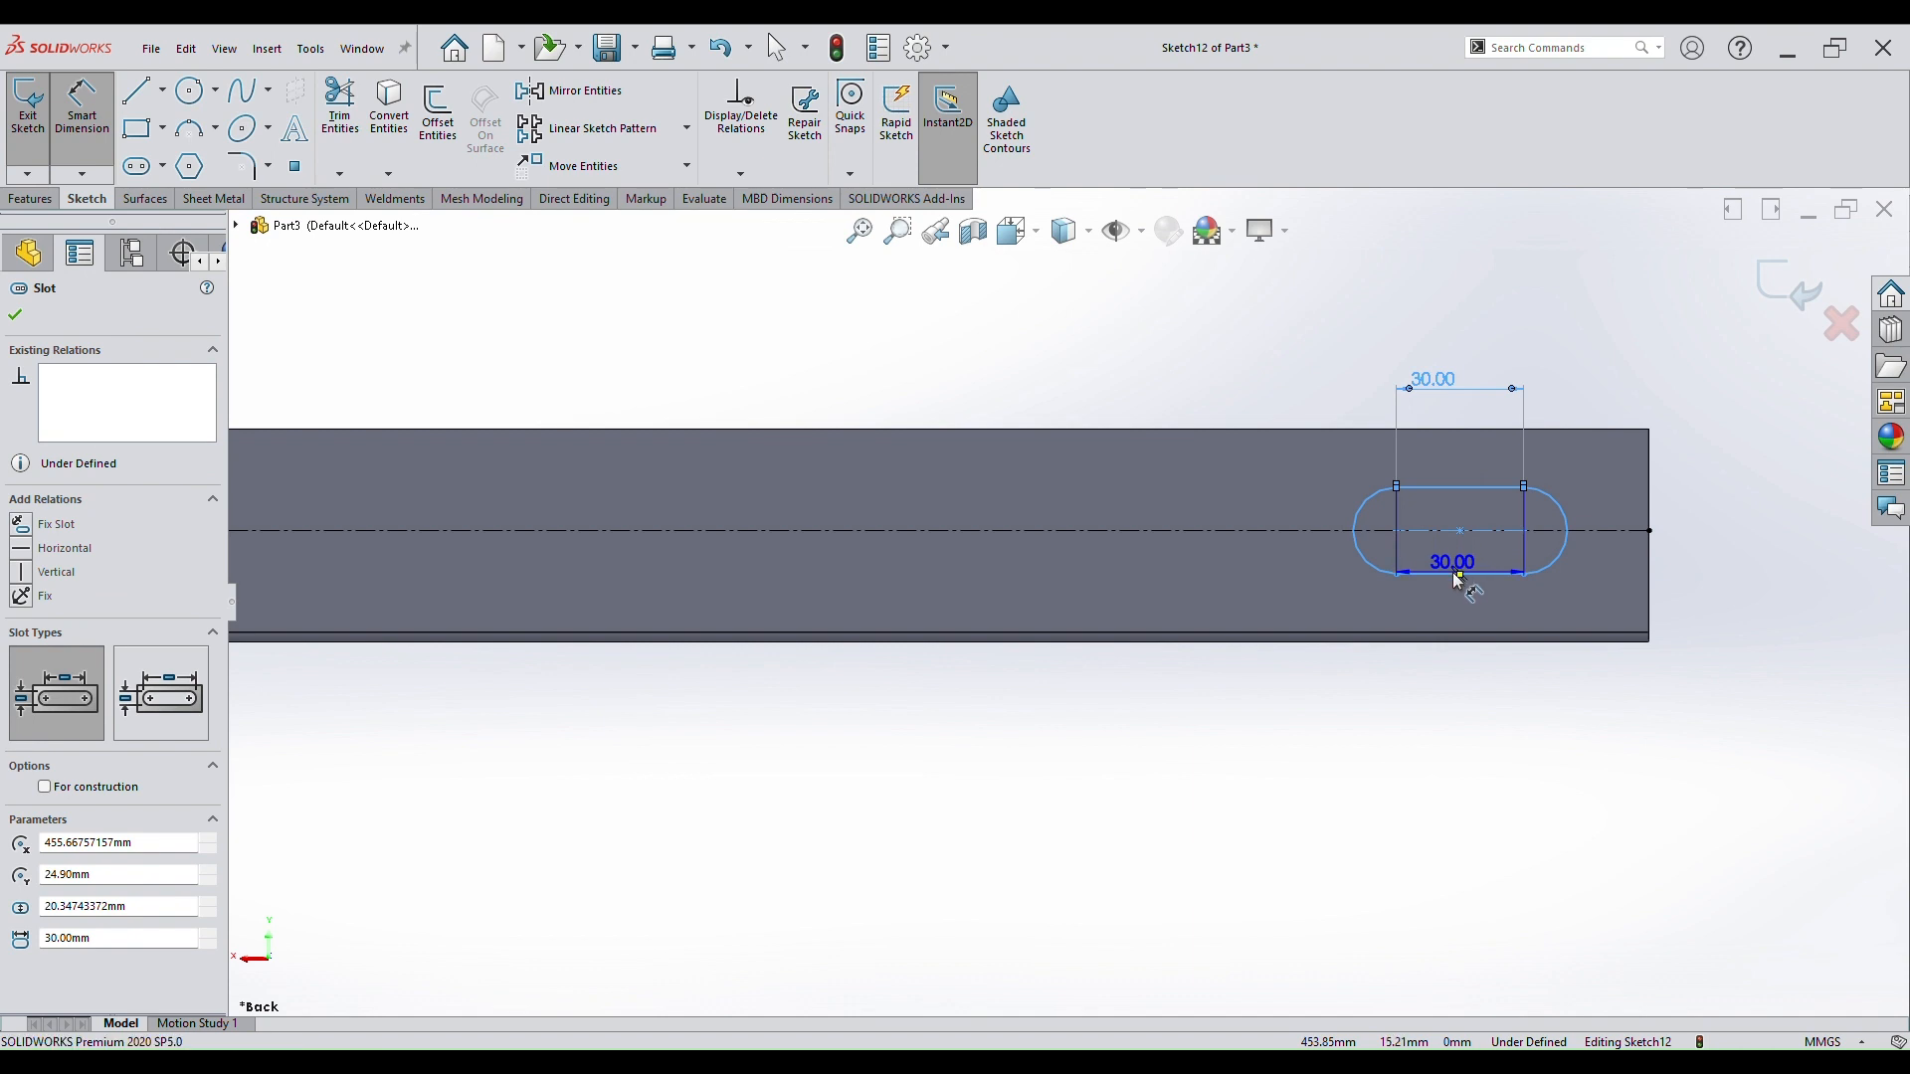
pyautogui.click(1459, 574)
pyautogui.click(1679, 542)
pyautogui.write('20')
pyautogui.press('Return')
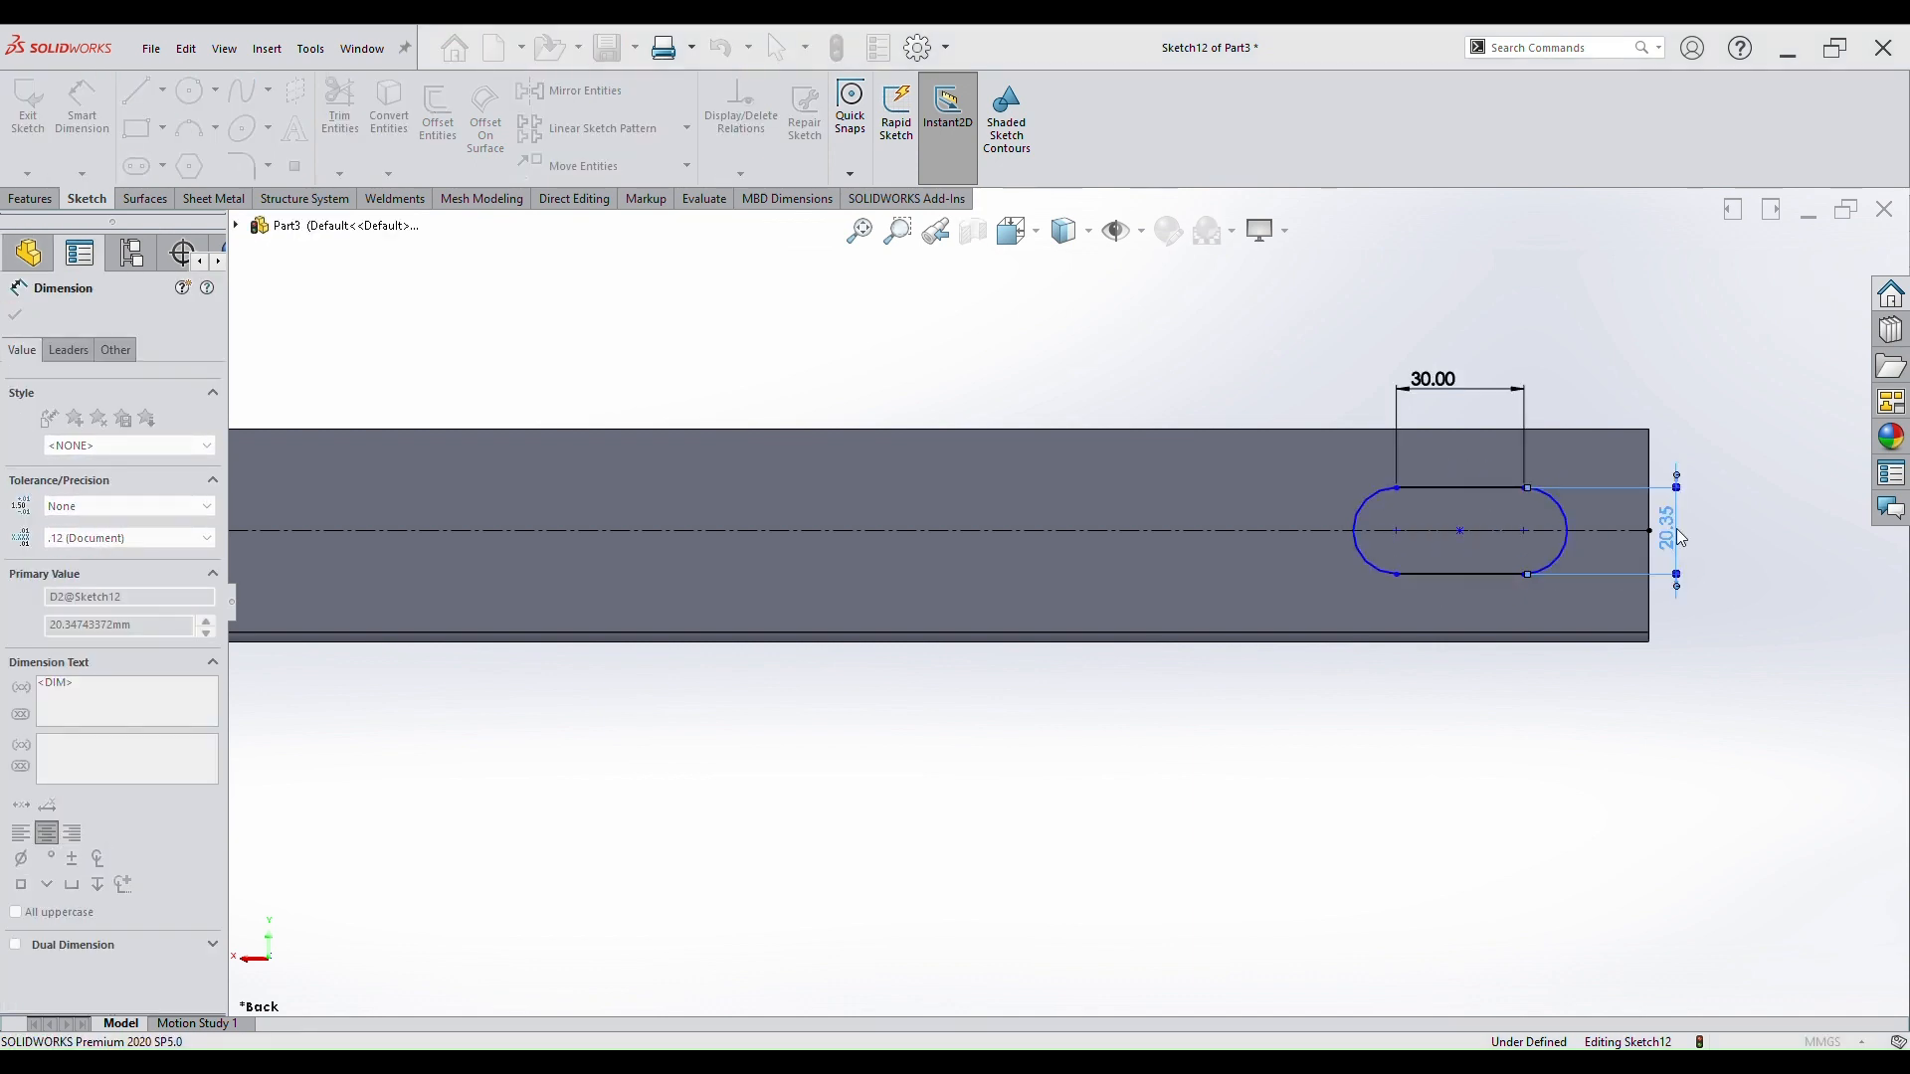
pyautogui.click(1532, 837)
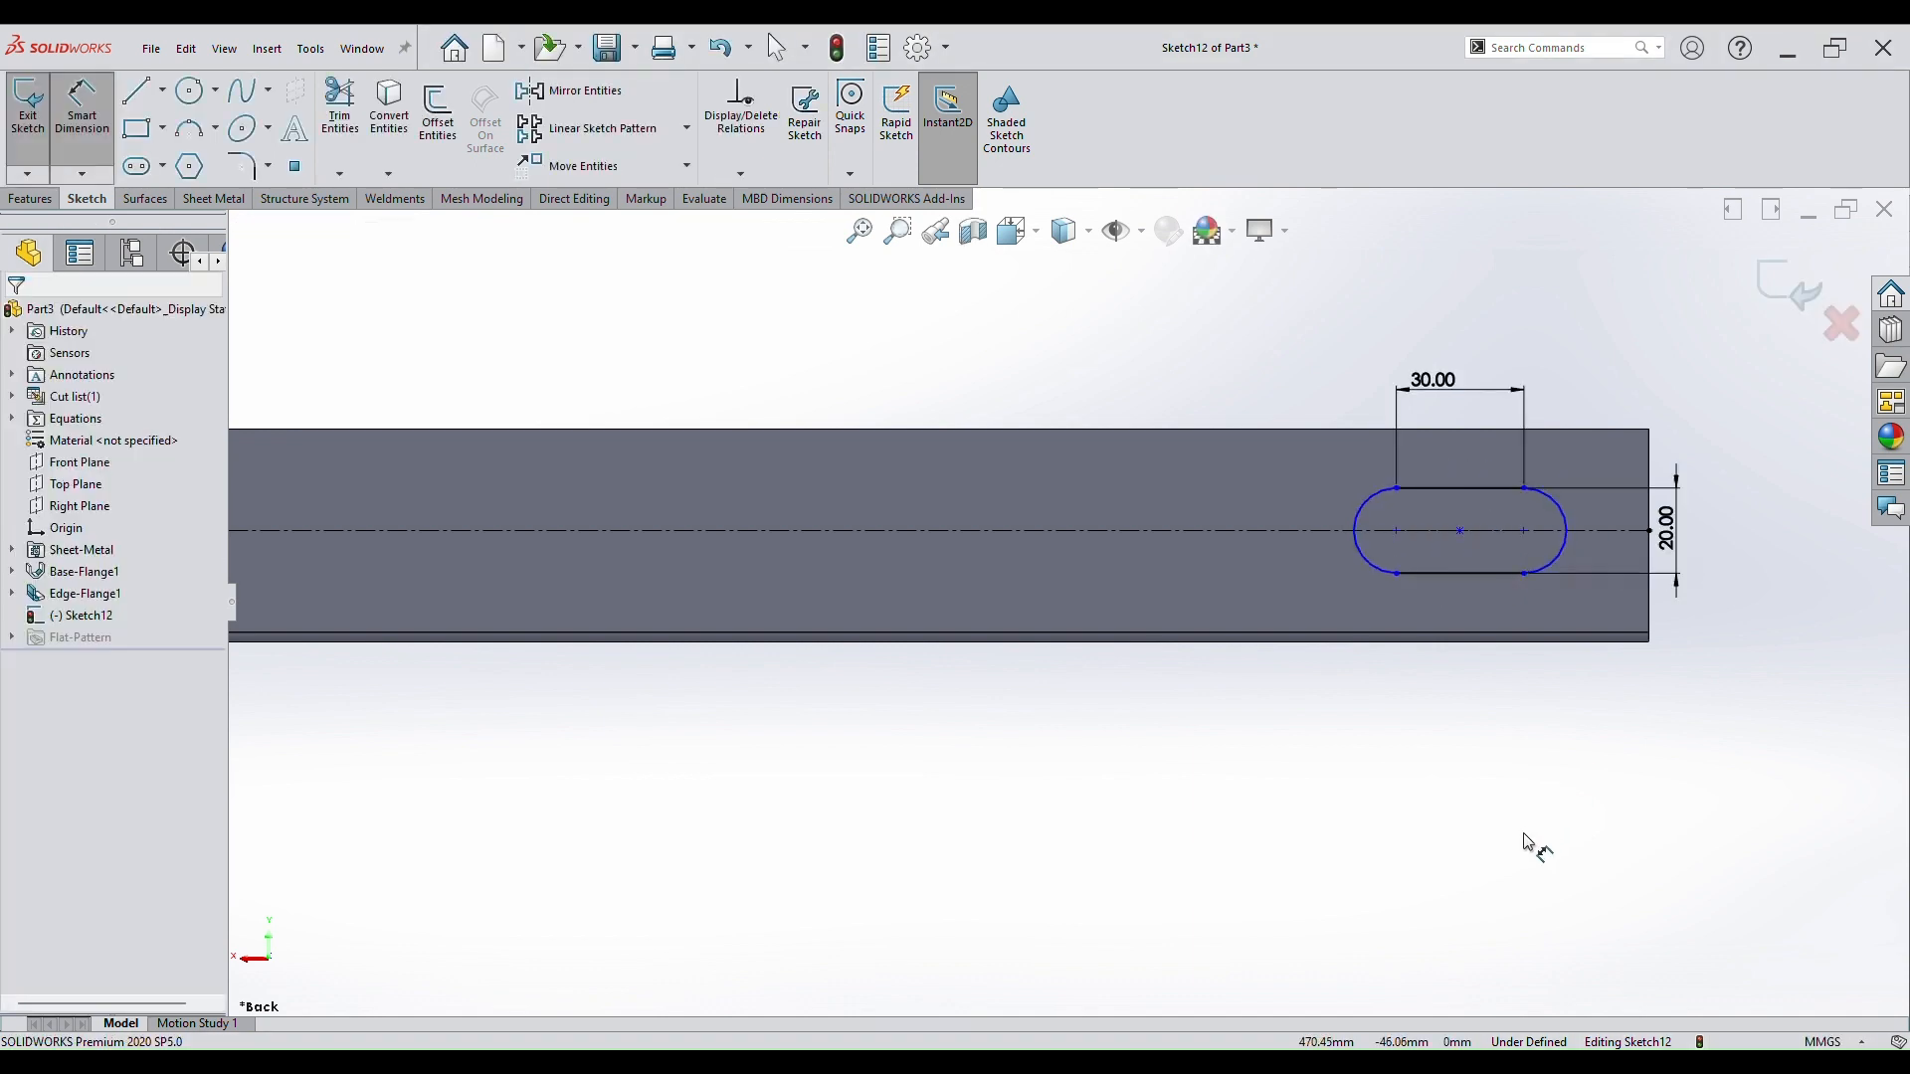
pyautogui.click(1373, 569)
pyautogui.click(1326, 596)
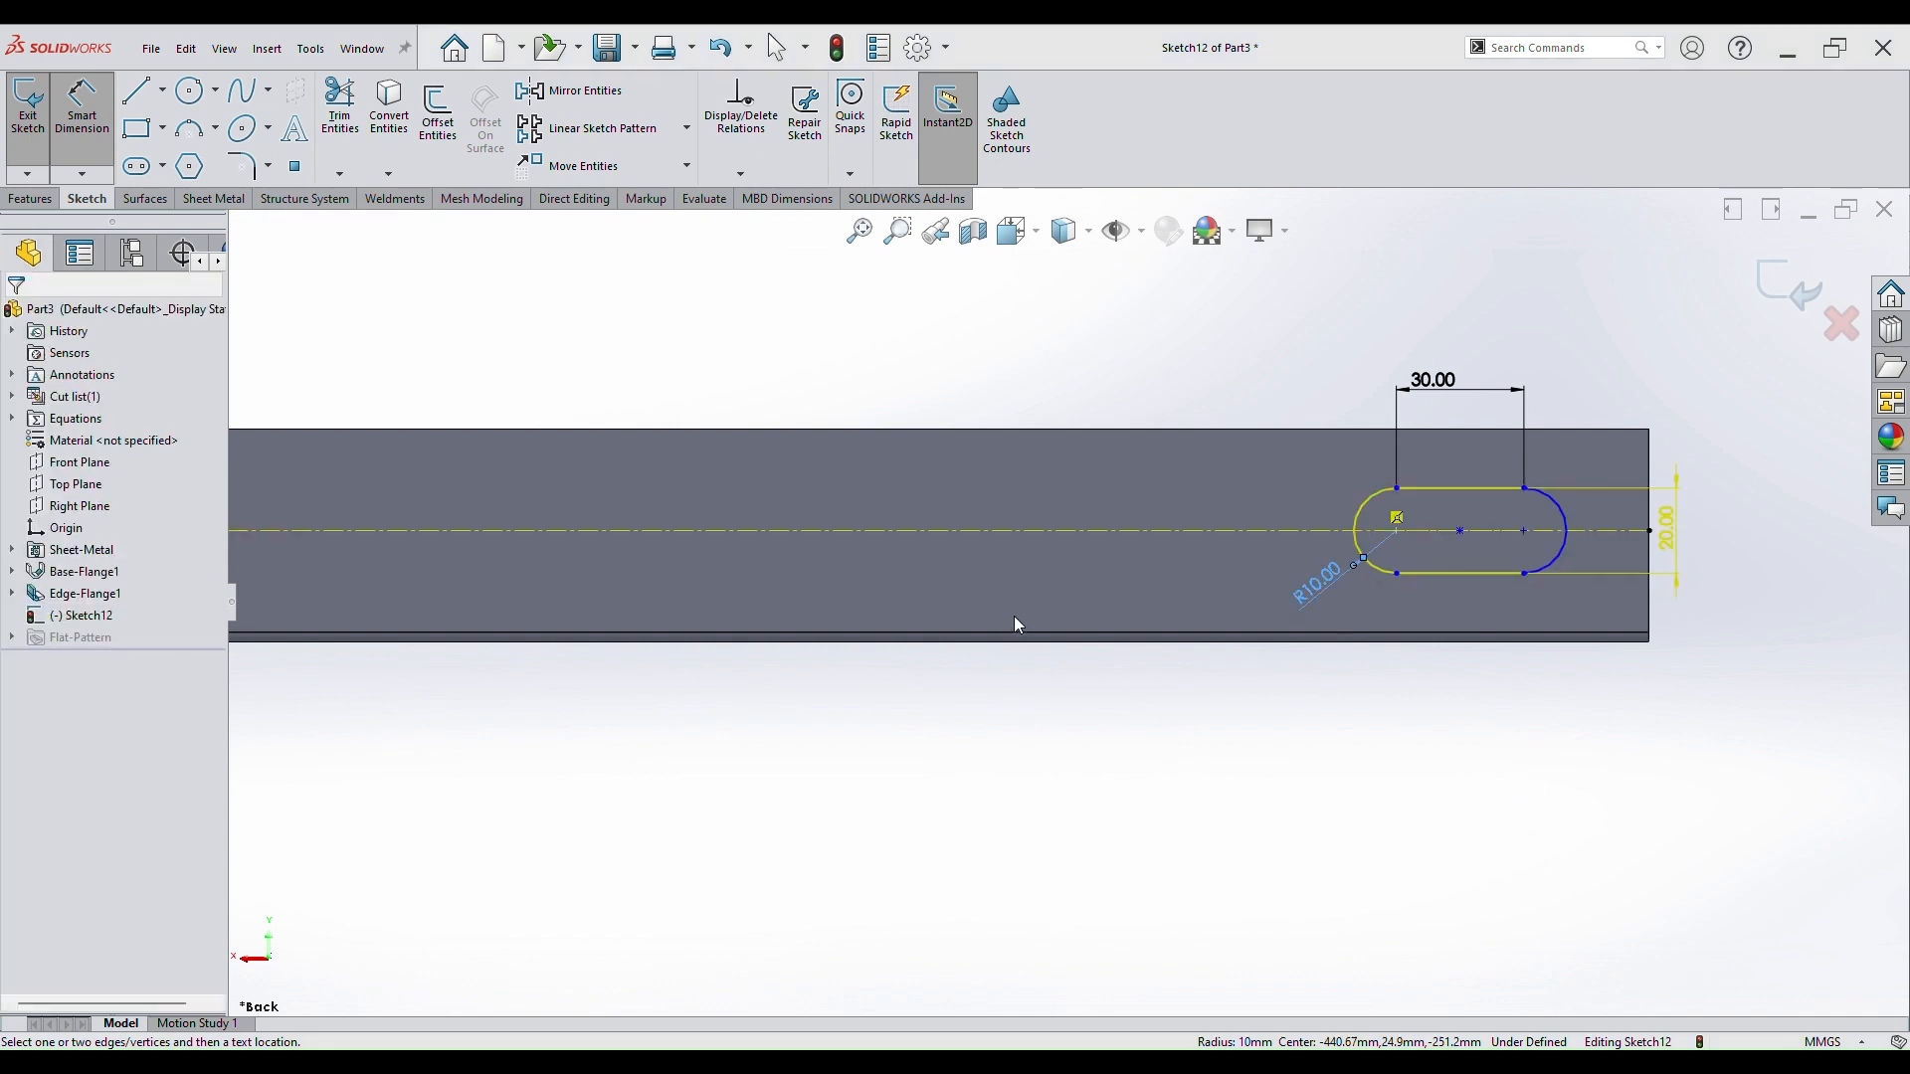
pyautogui.press('Escape')
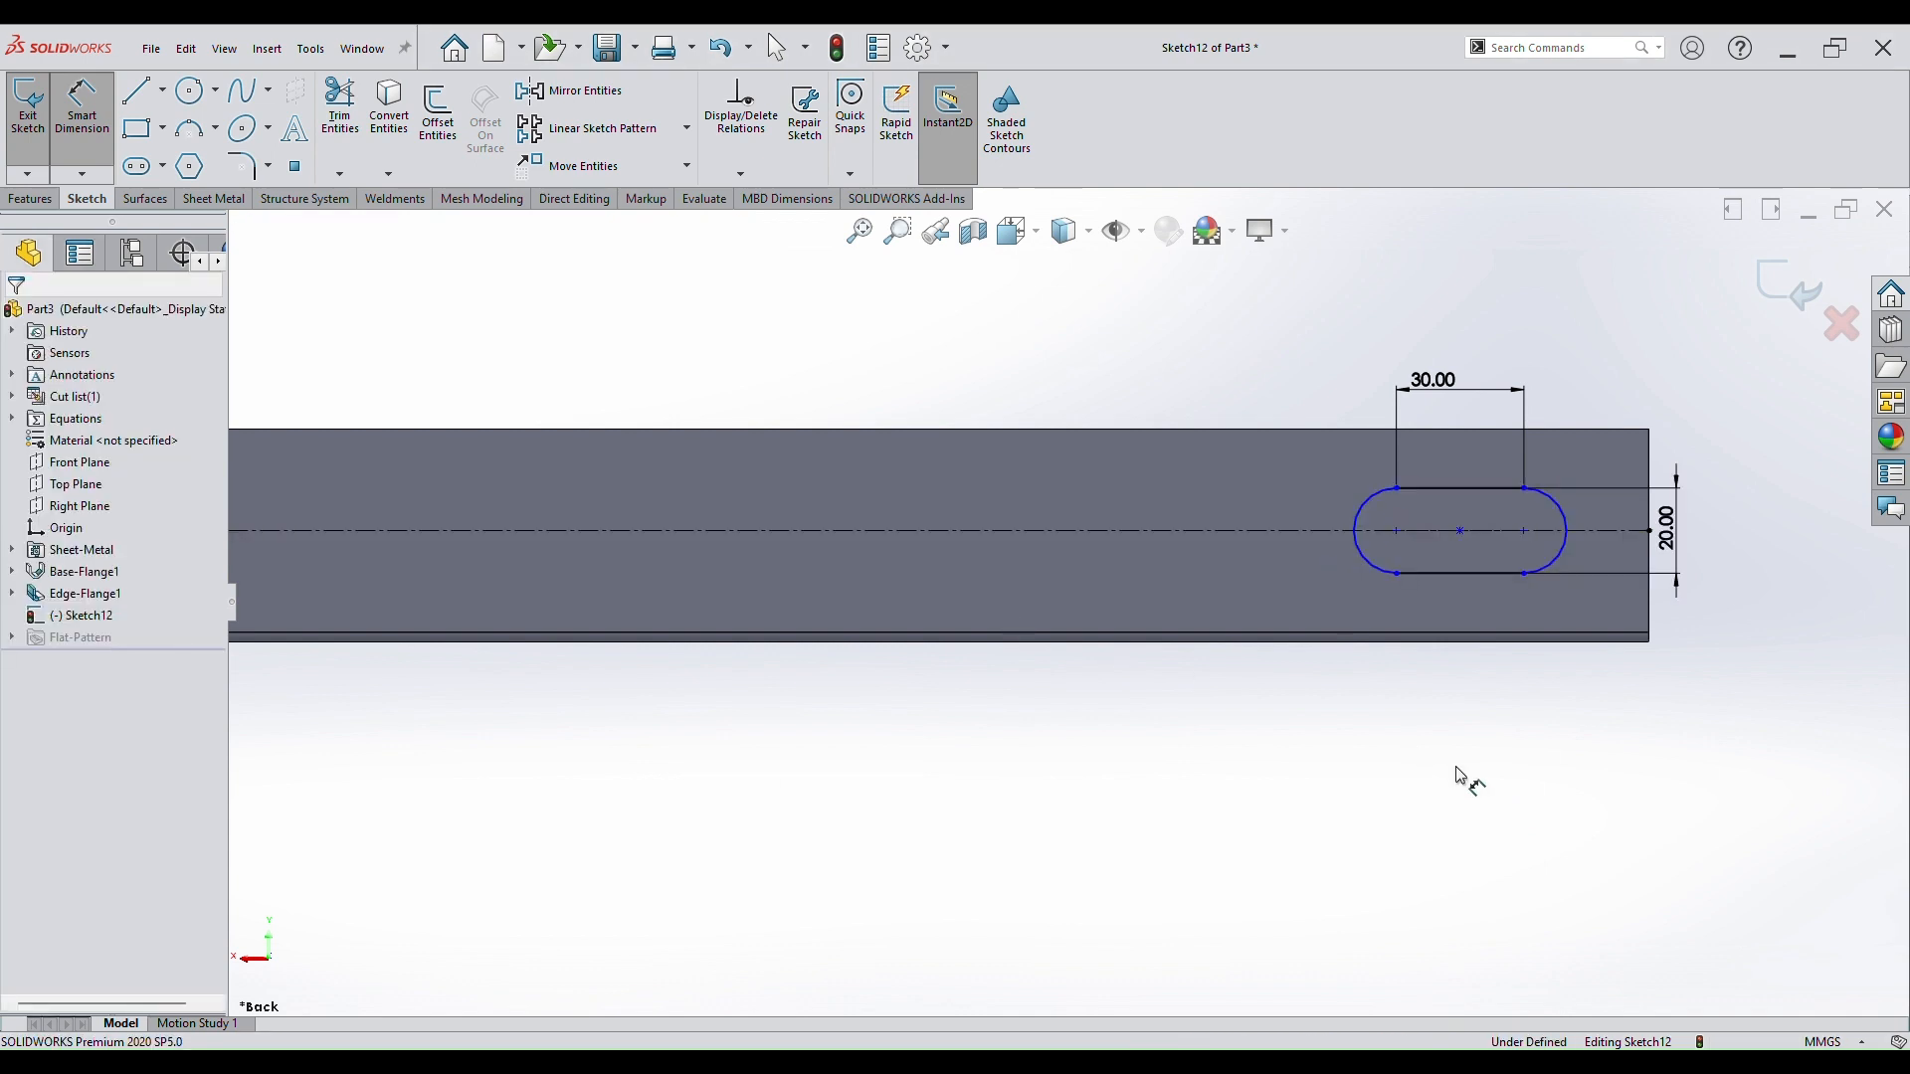
# Dimension the slot's centre from the flange's nearest end edge and set the distance to 50 mm.
pyautogui.click(1462, 532)
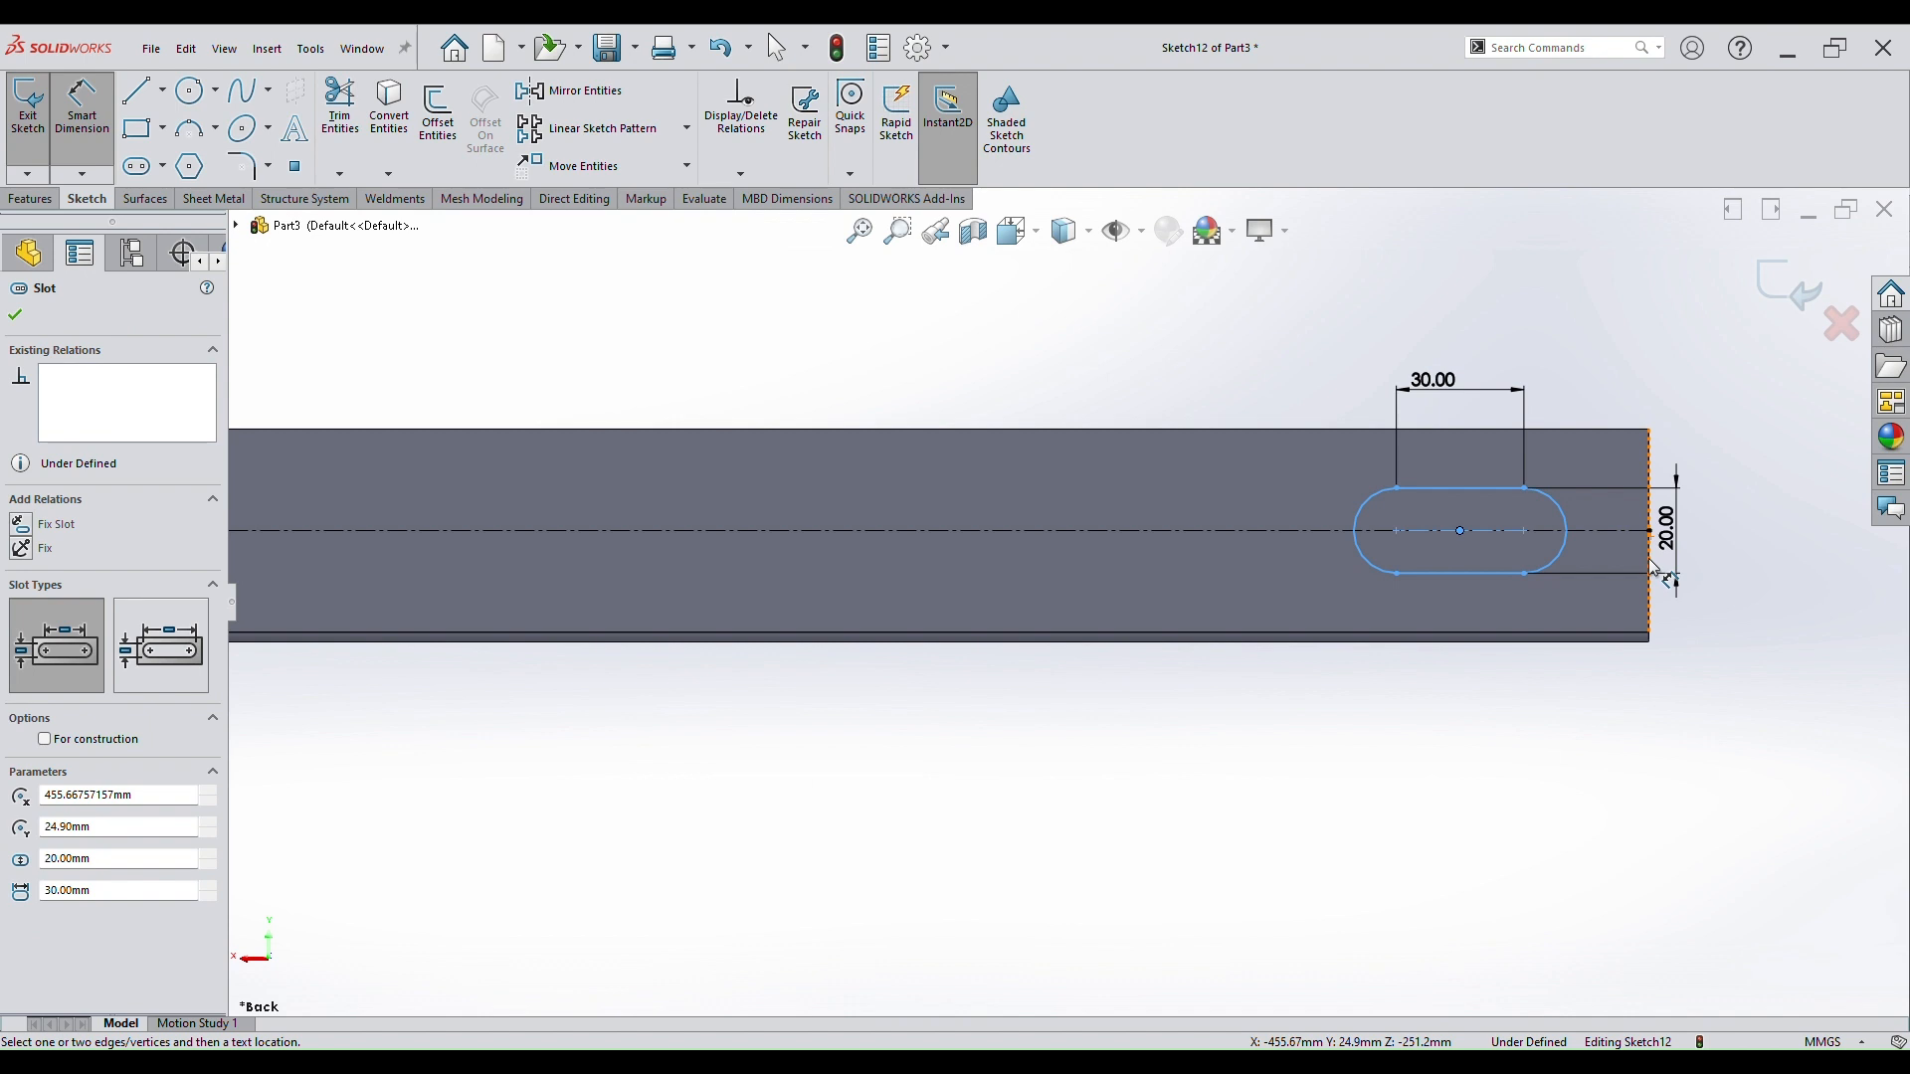
pyautogui.click(1650, 560)
pyautogui.click(1630, 333)
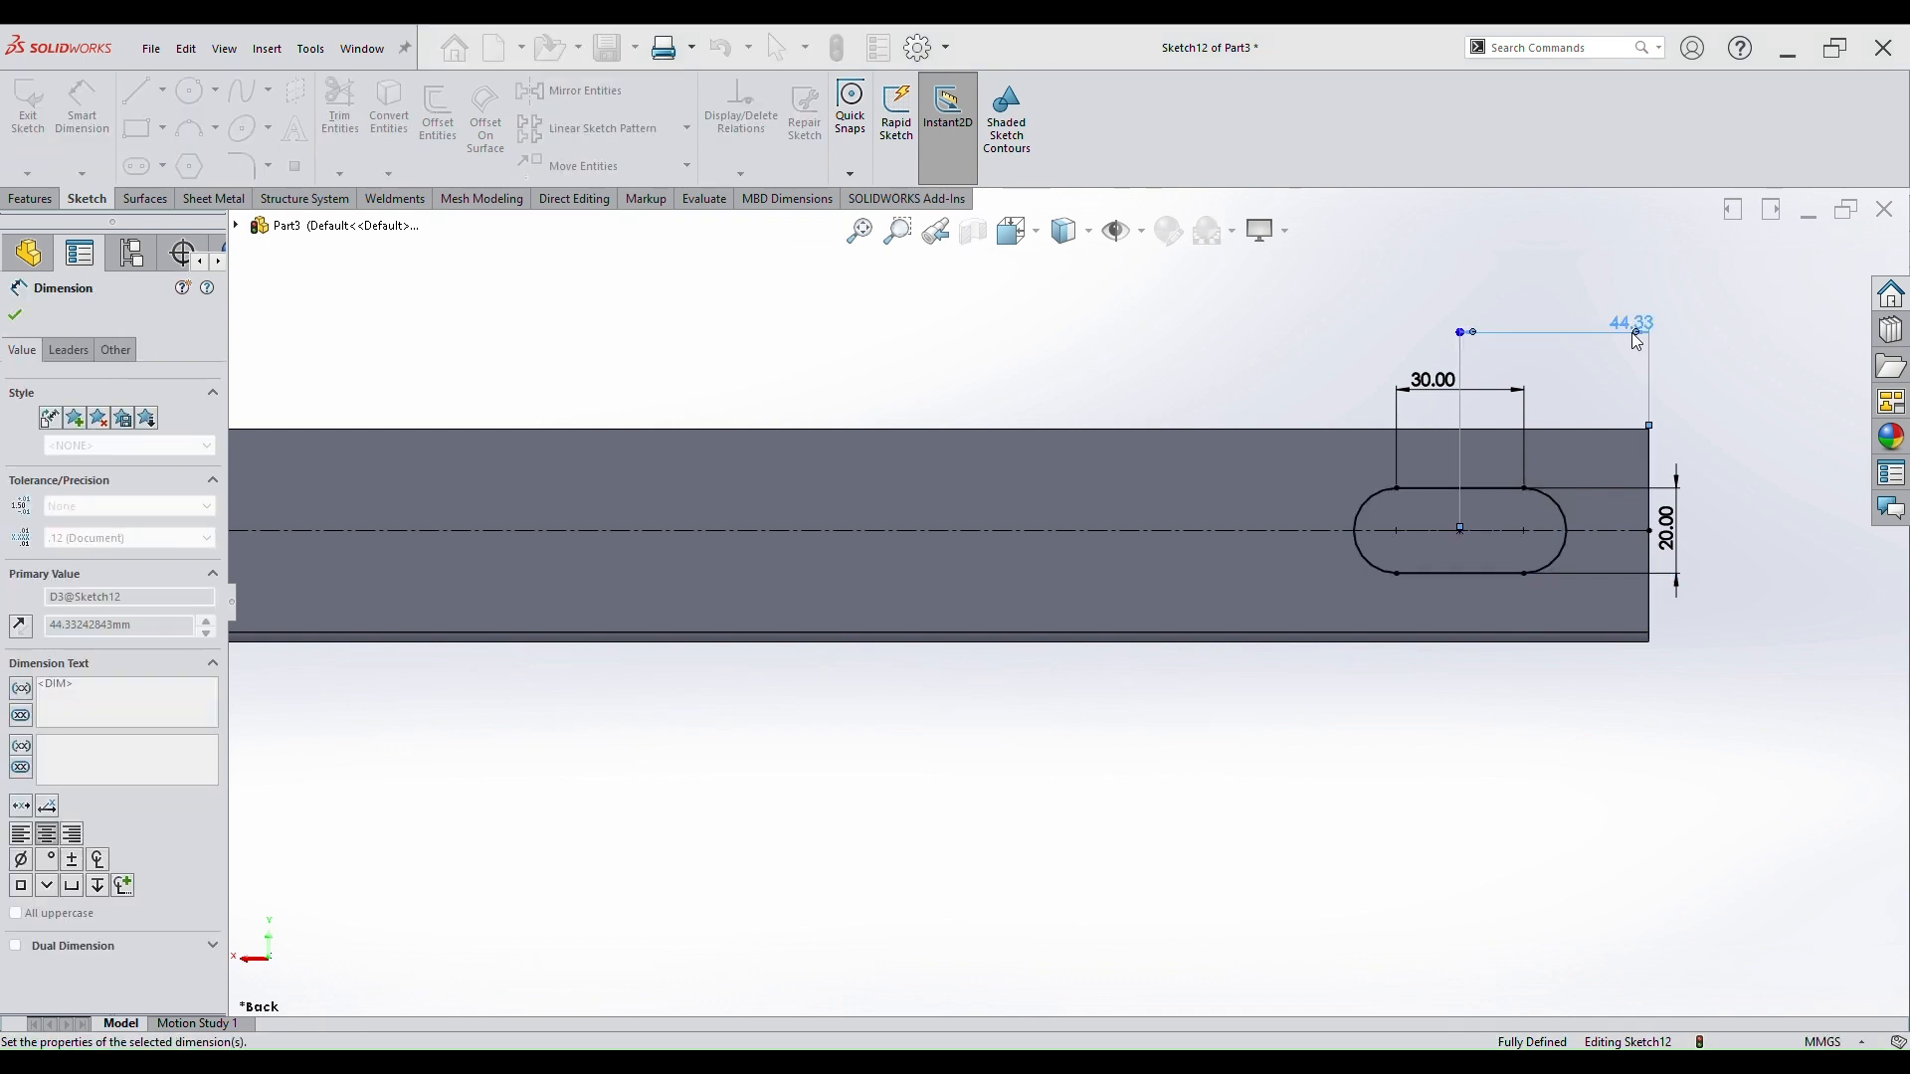
pyautogui.write('50')
pyautogui.press('Return')
pyautogui.click(1441, 883)
# Draw a vertical construction line about 24 mm long from the flange's upper edge to the centerline, on the inner side of the slot.
pyautogui.scroll(3, 1068, 597)
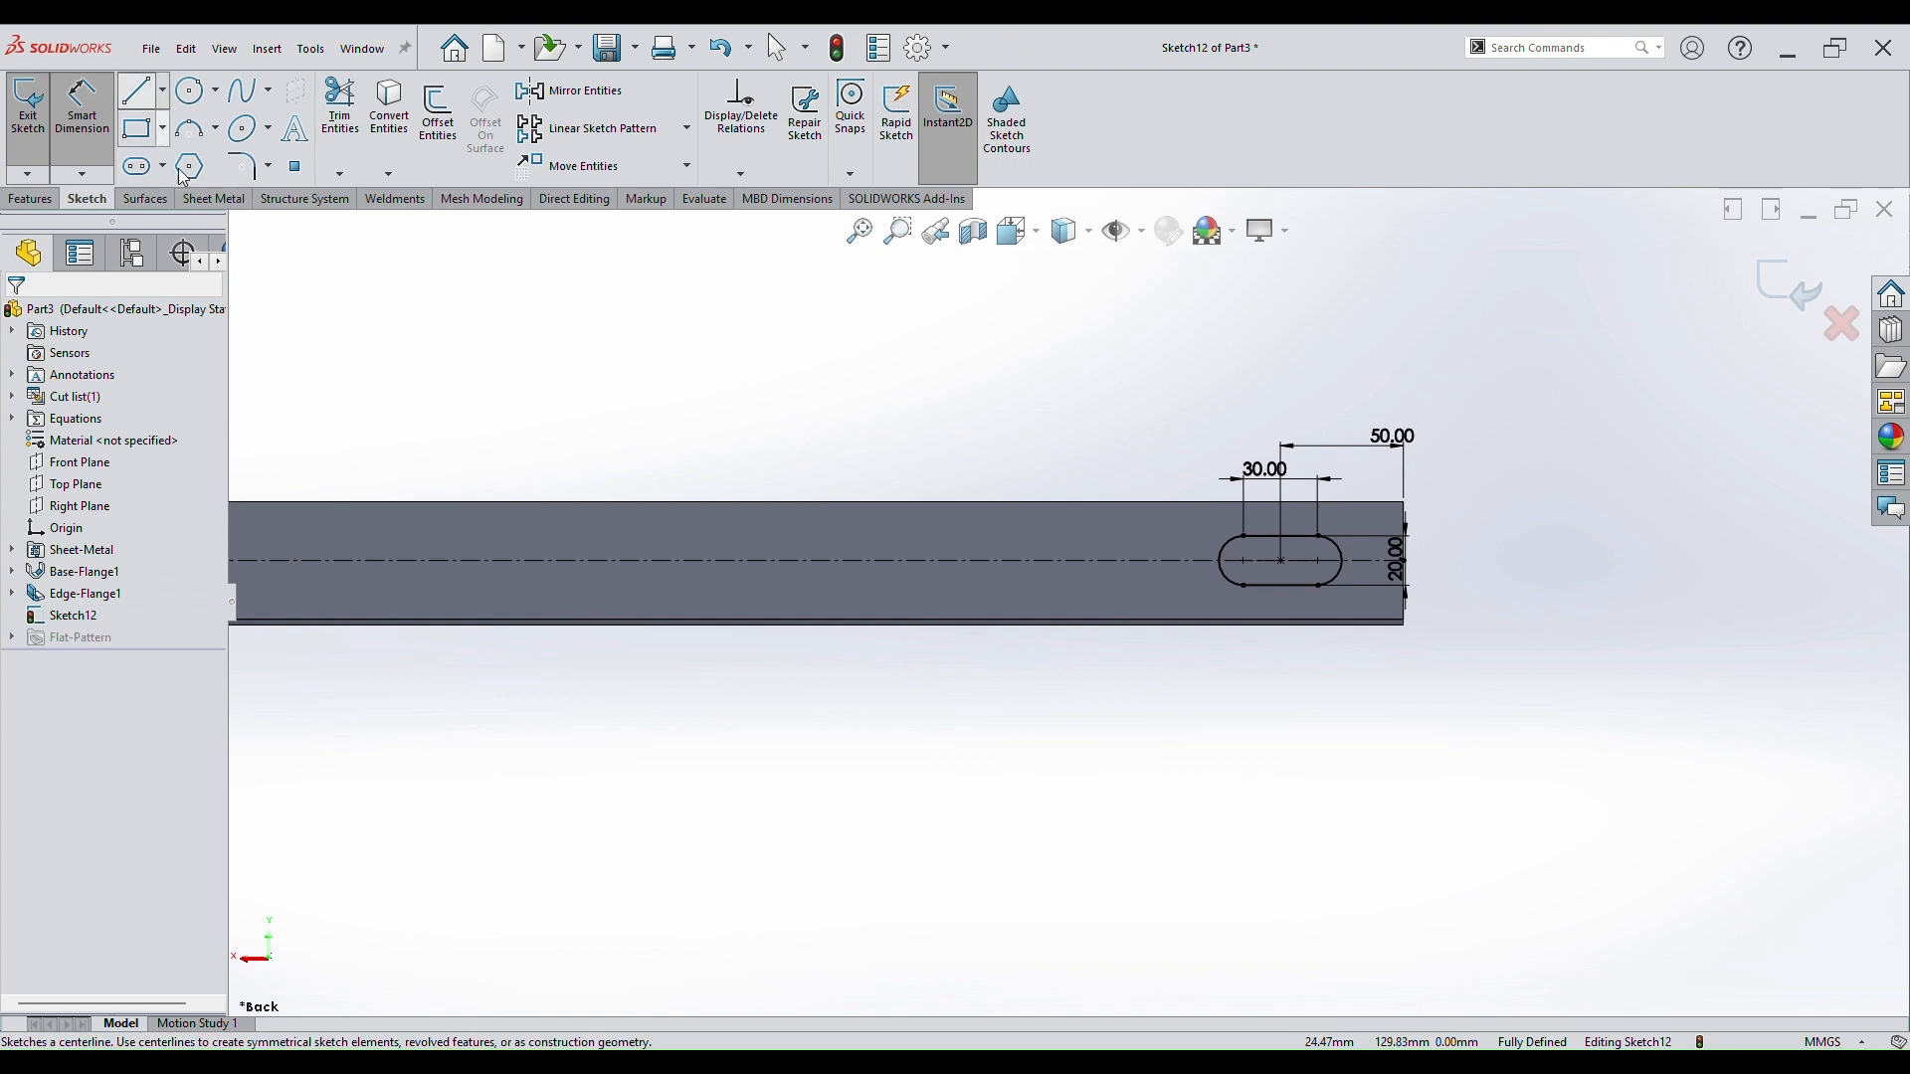
pyautogui.click(166, 136)
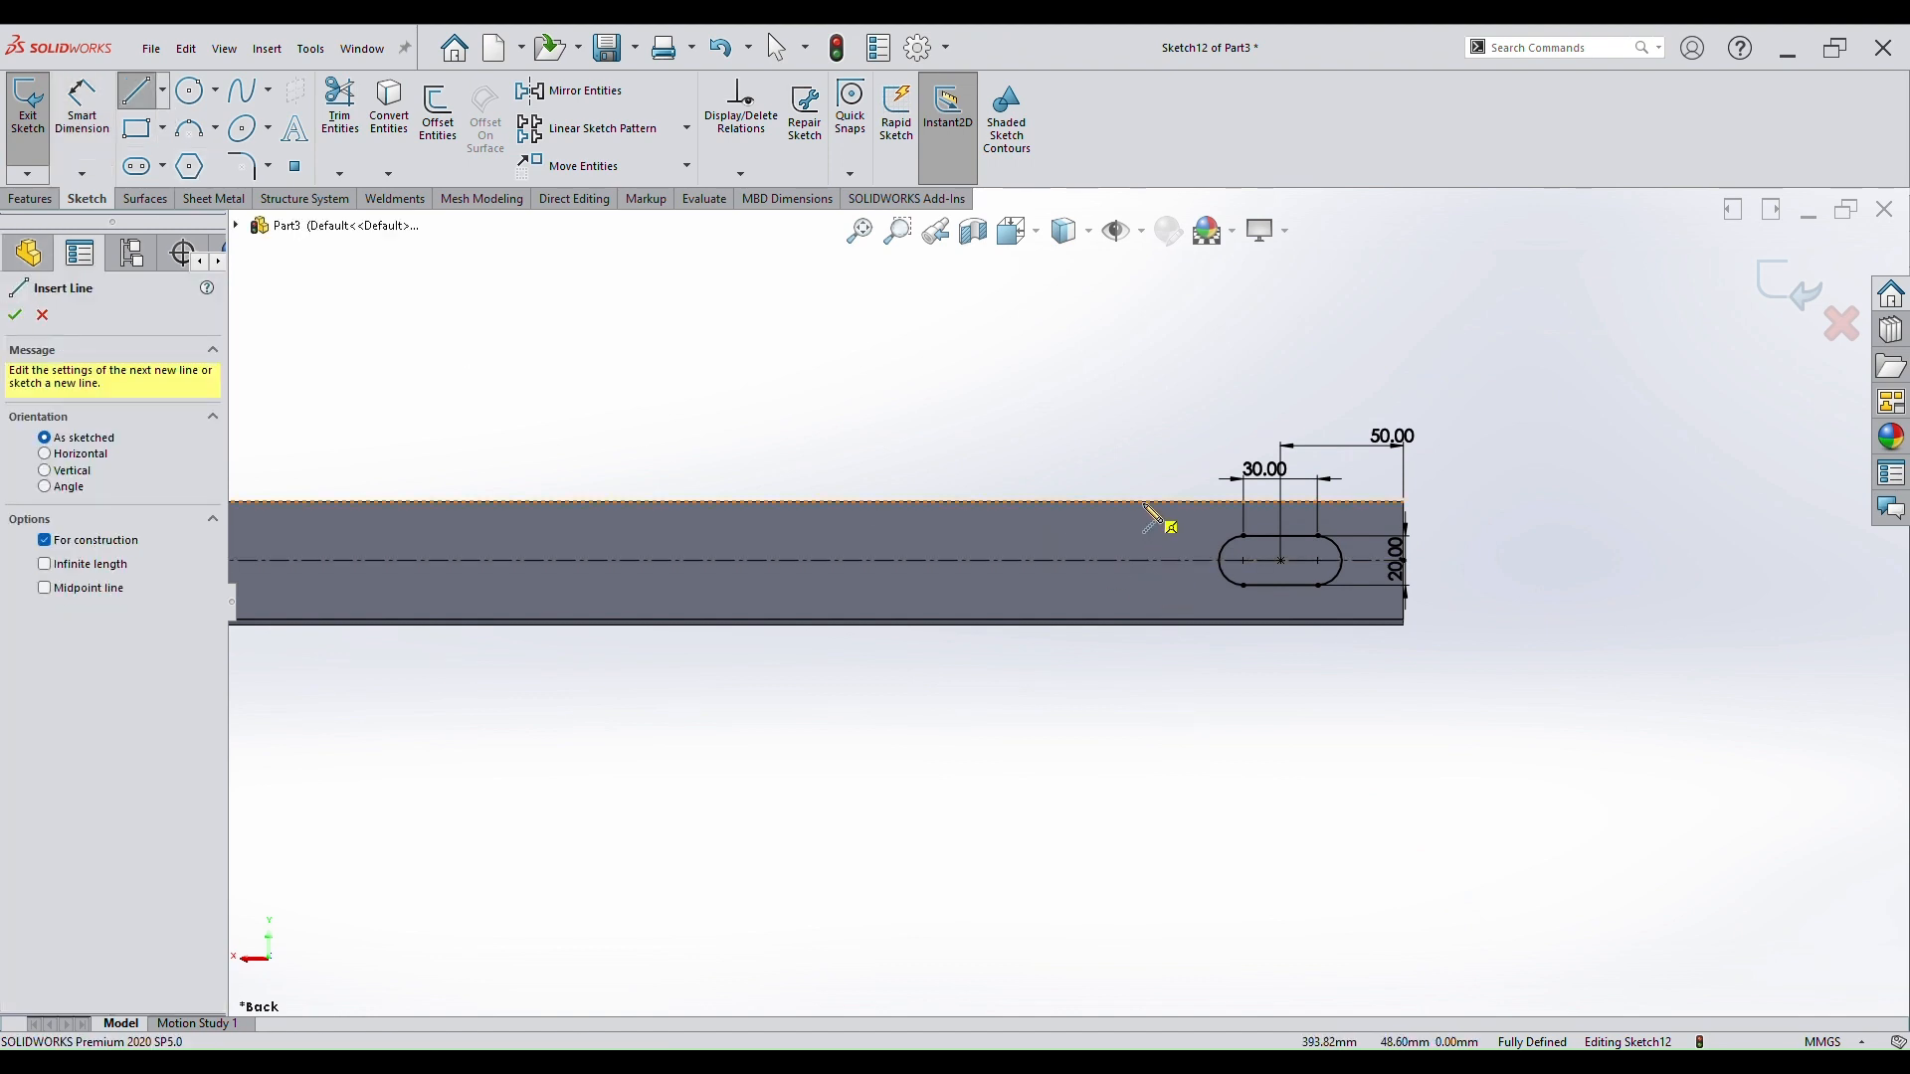
pyautogui.click(1128, 504)
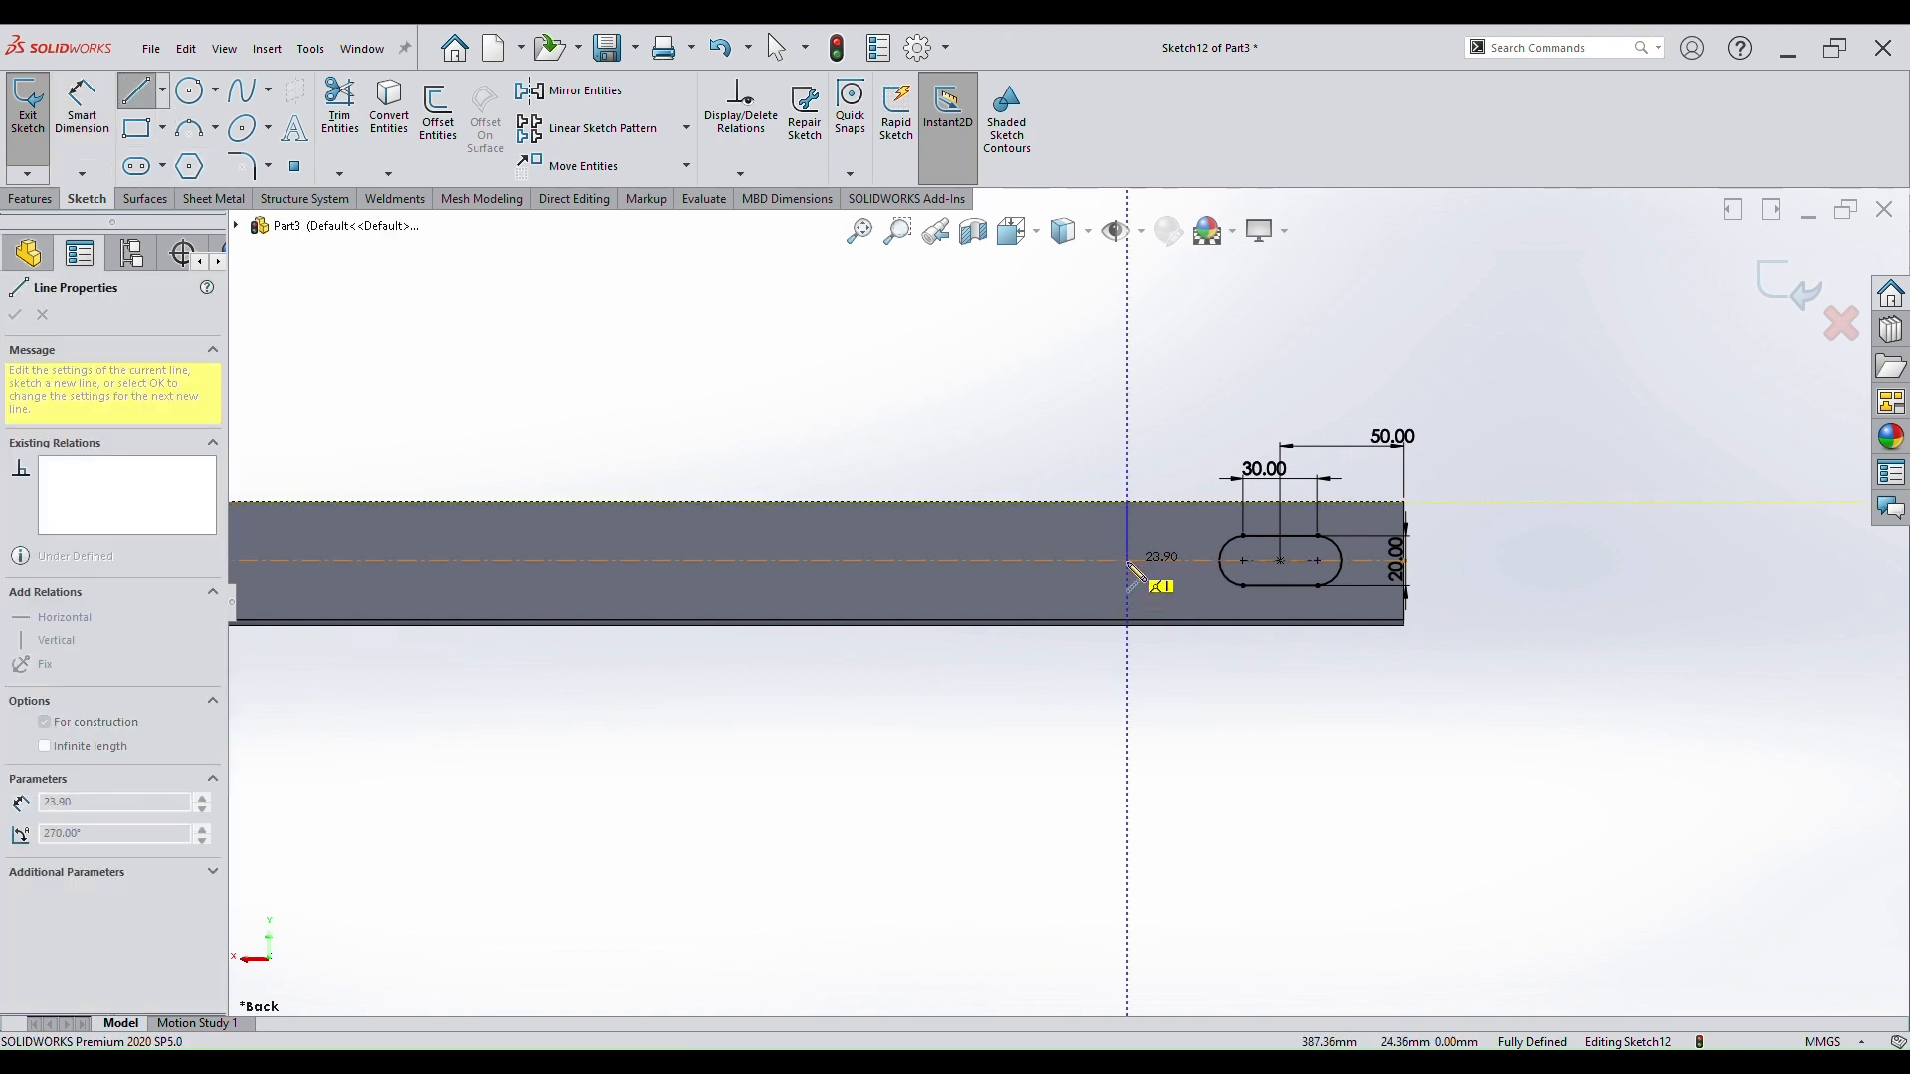
pyautogui.click(1127, 560)
pyautogui.press('Escape')
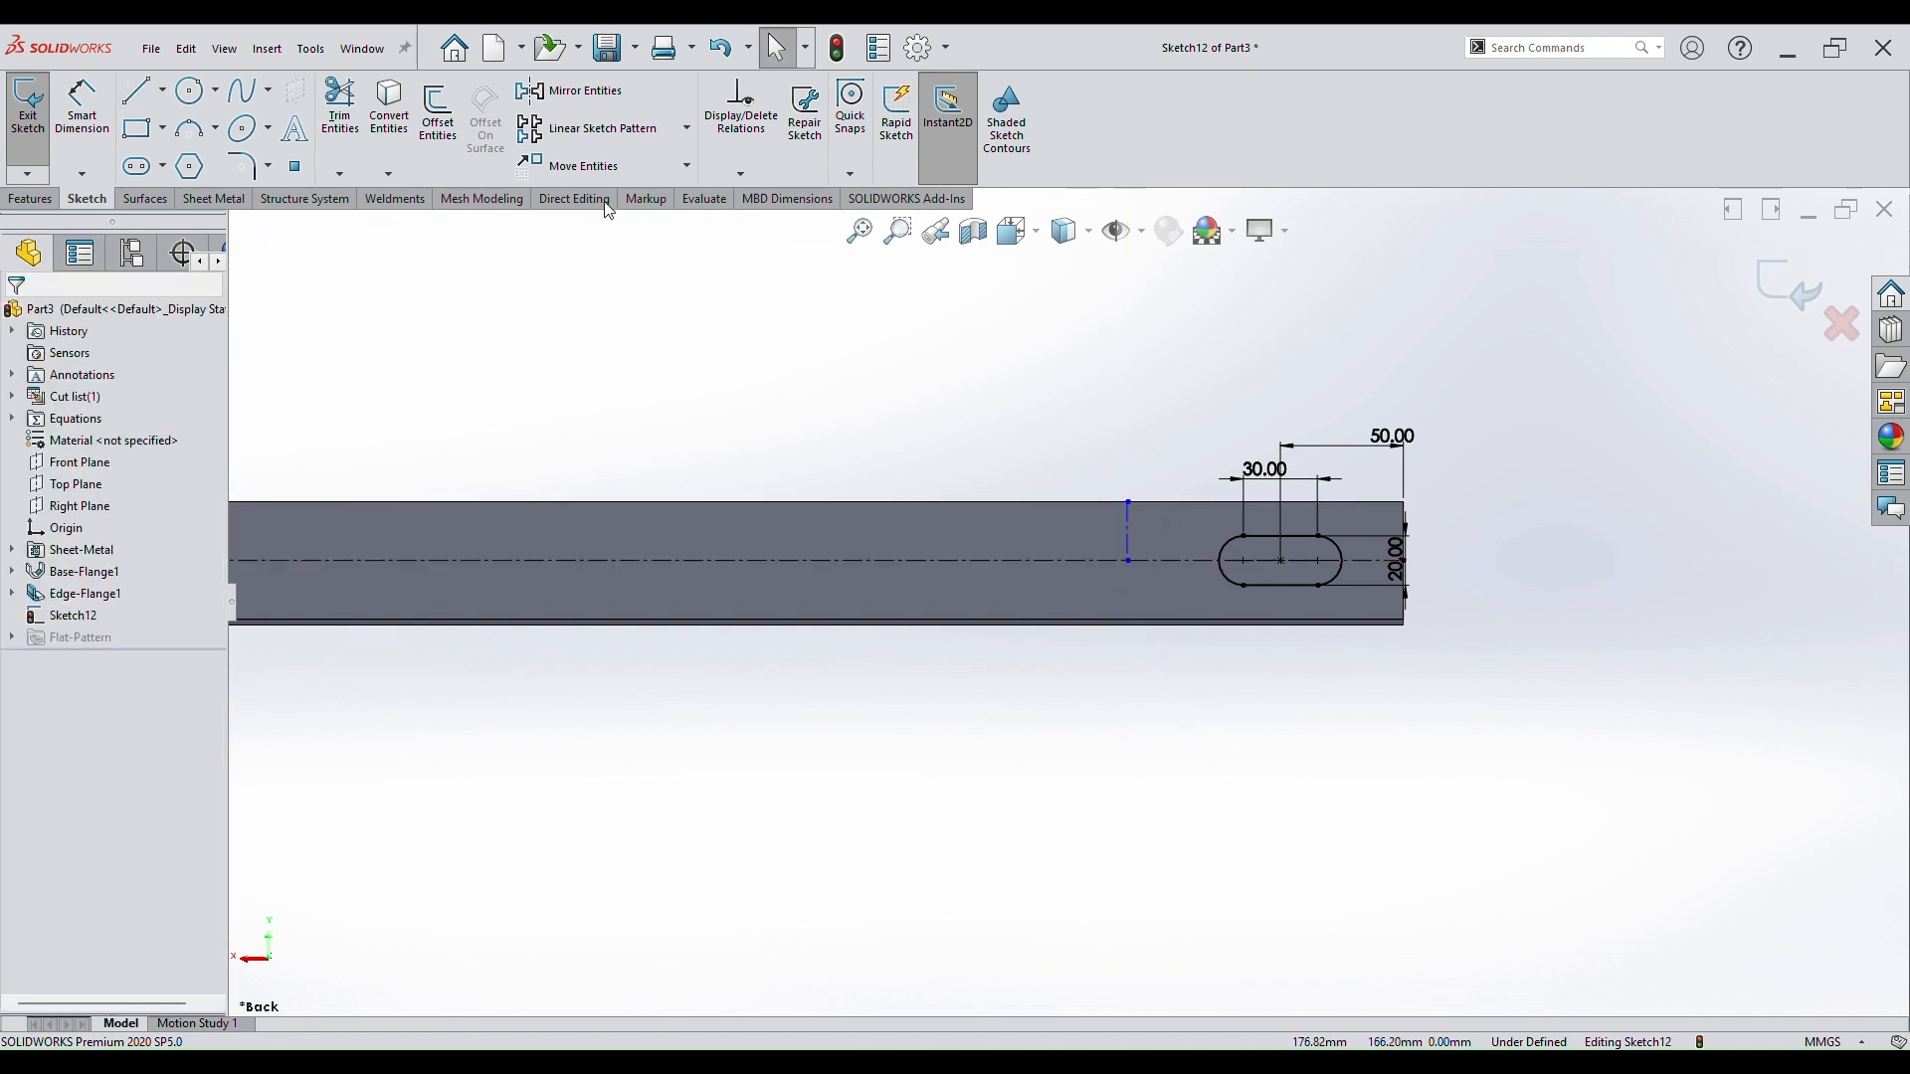
# Mirror the slot as a copy about the short vertical construction line.
pyautogui.click(572, 91)
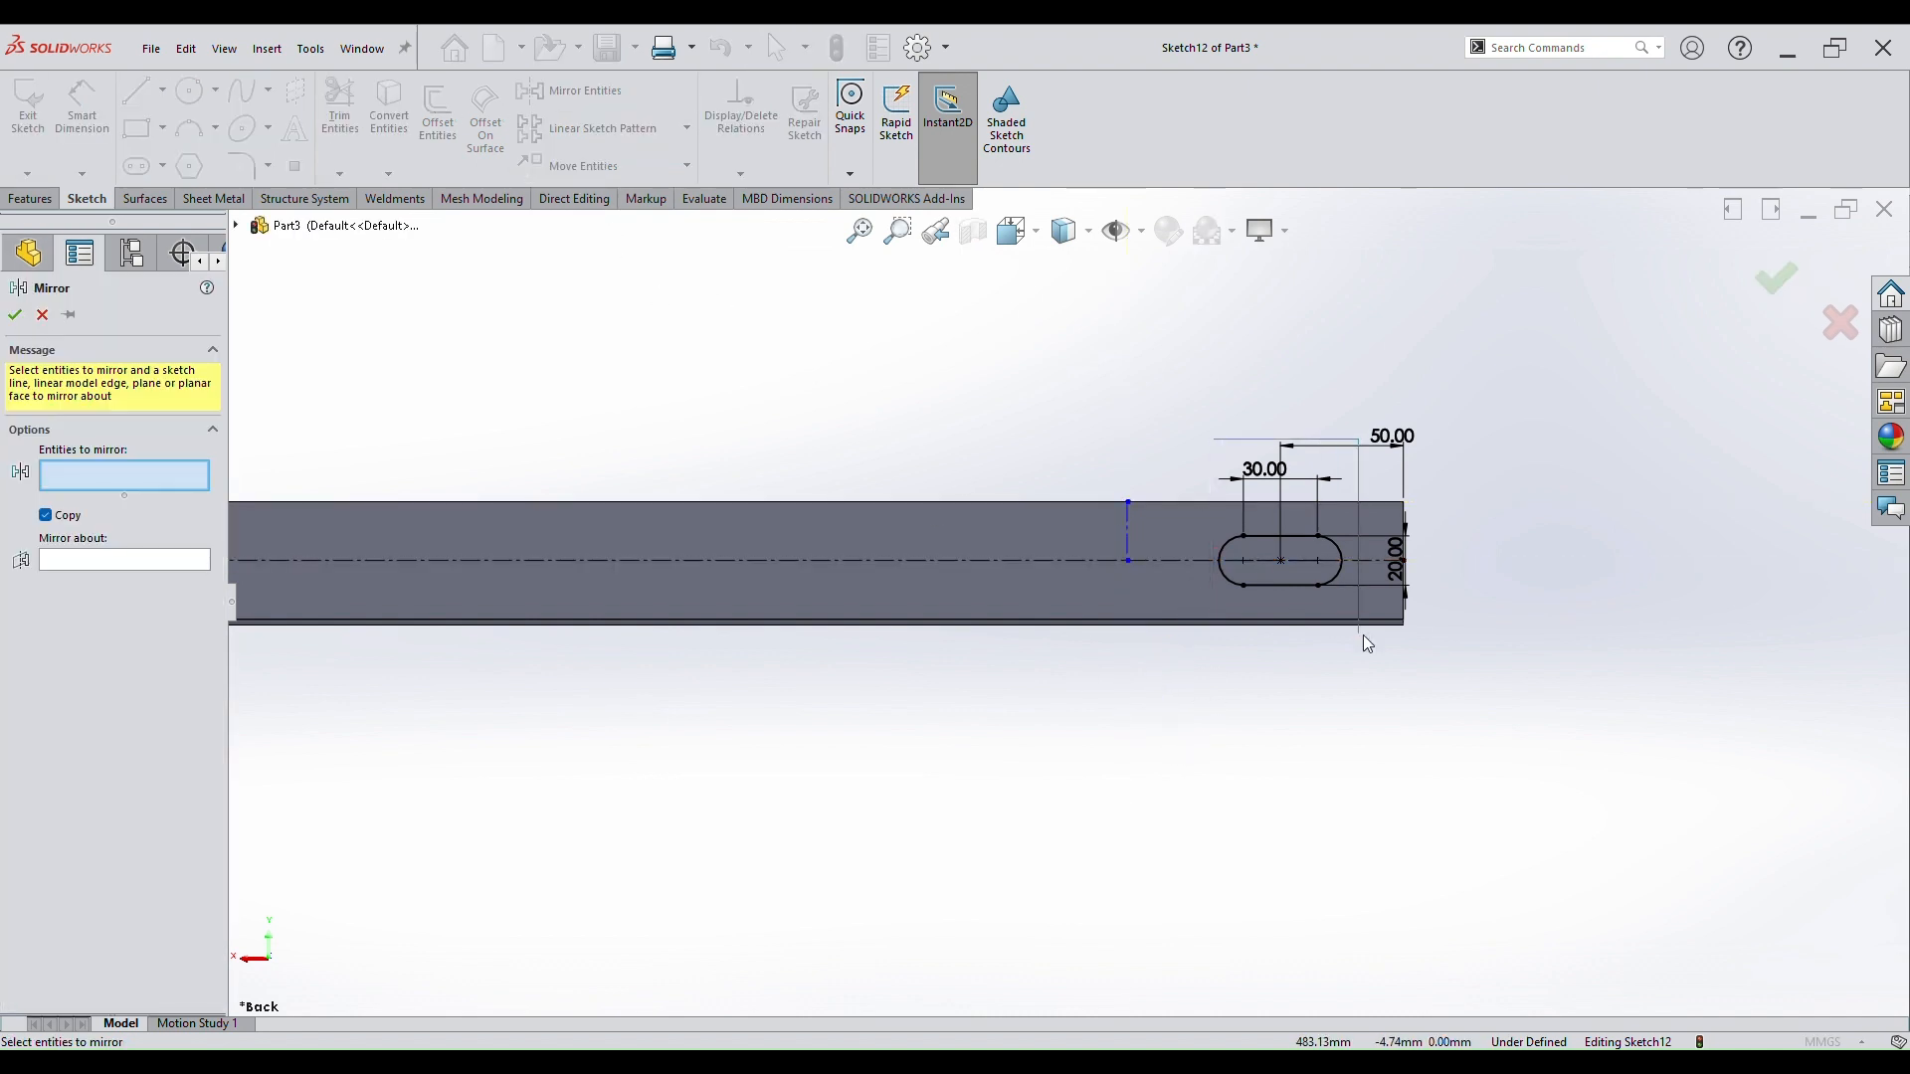
pyautogui.moveTo(1363, 637); pyautogui.dragTo(1364, 637)
pyautogui.click(121, 563)
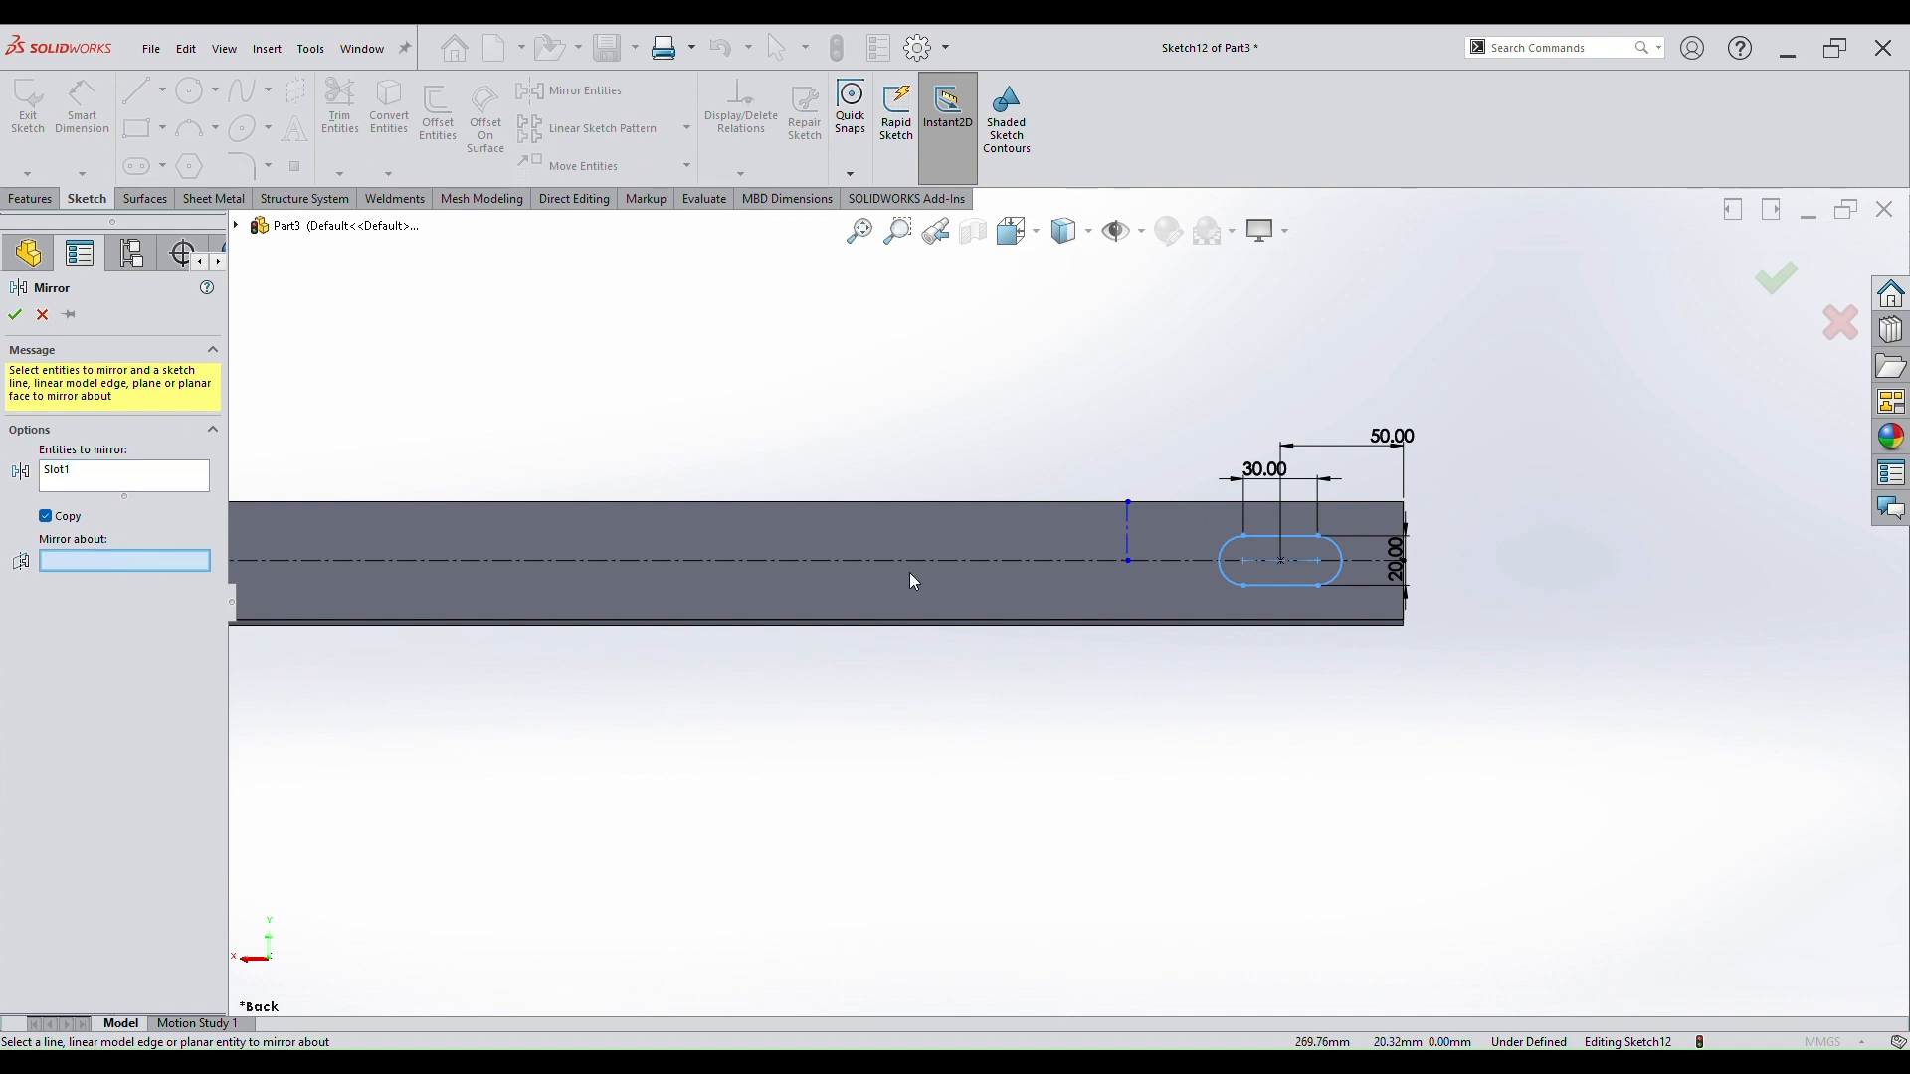
pyautogui.click(1126, 529)
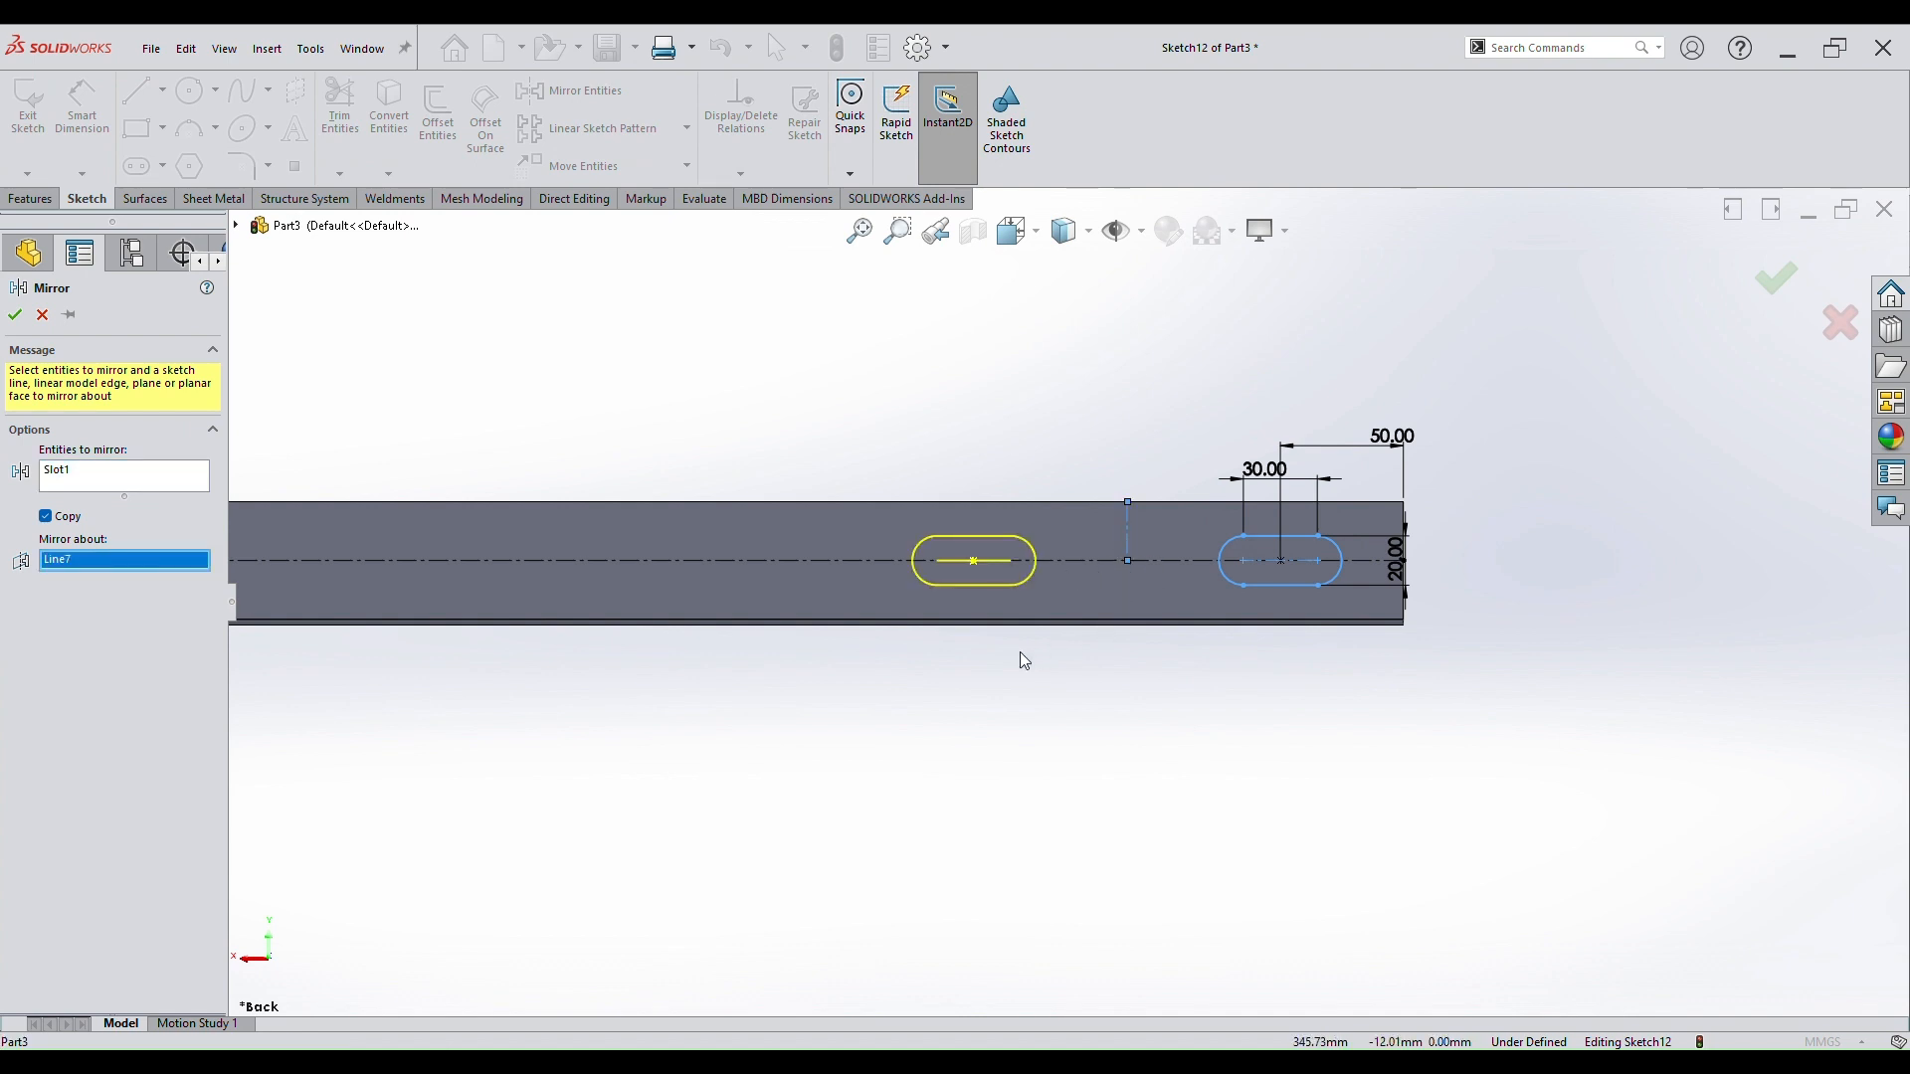
pyautogui.click(8, 316)
# Dimension the centre-to-centre distance between the original slot and its mirrored copy.
pyautogui.click(89, 118)
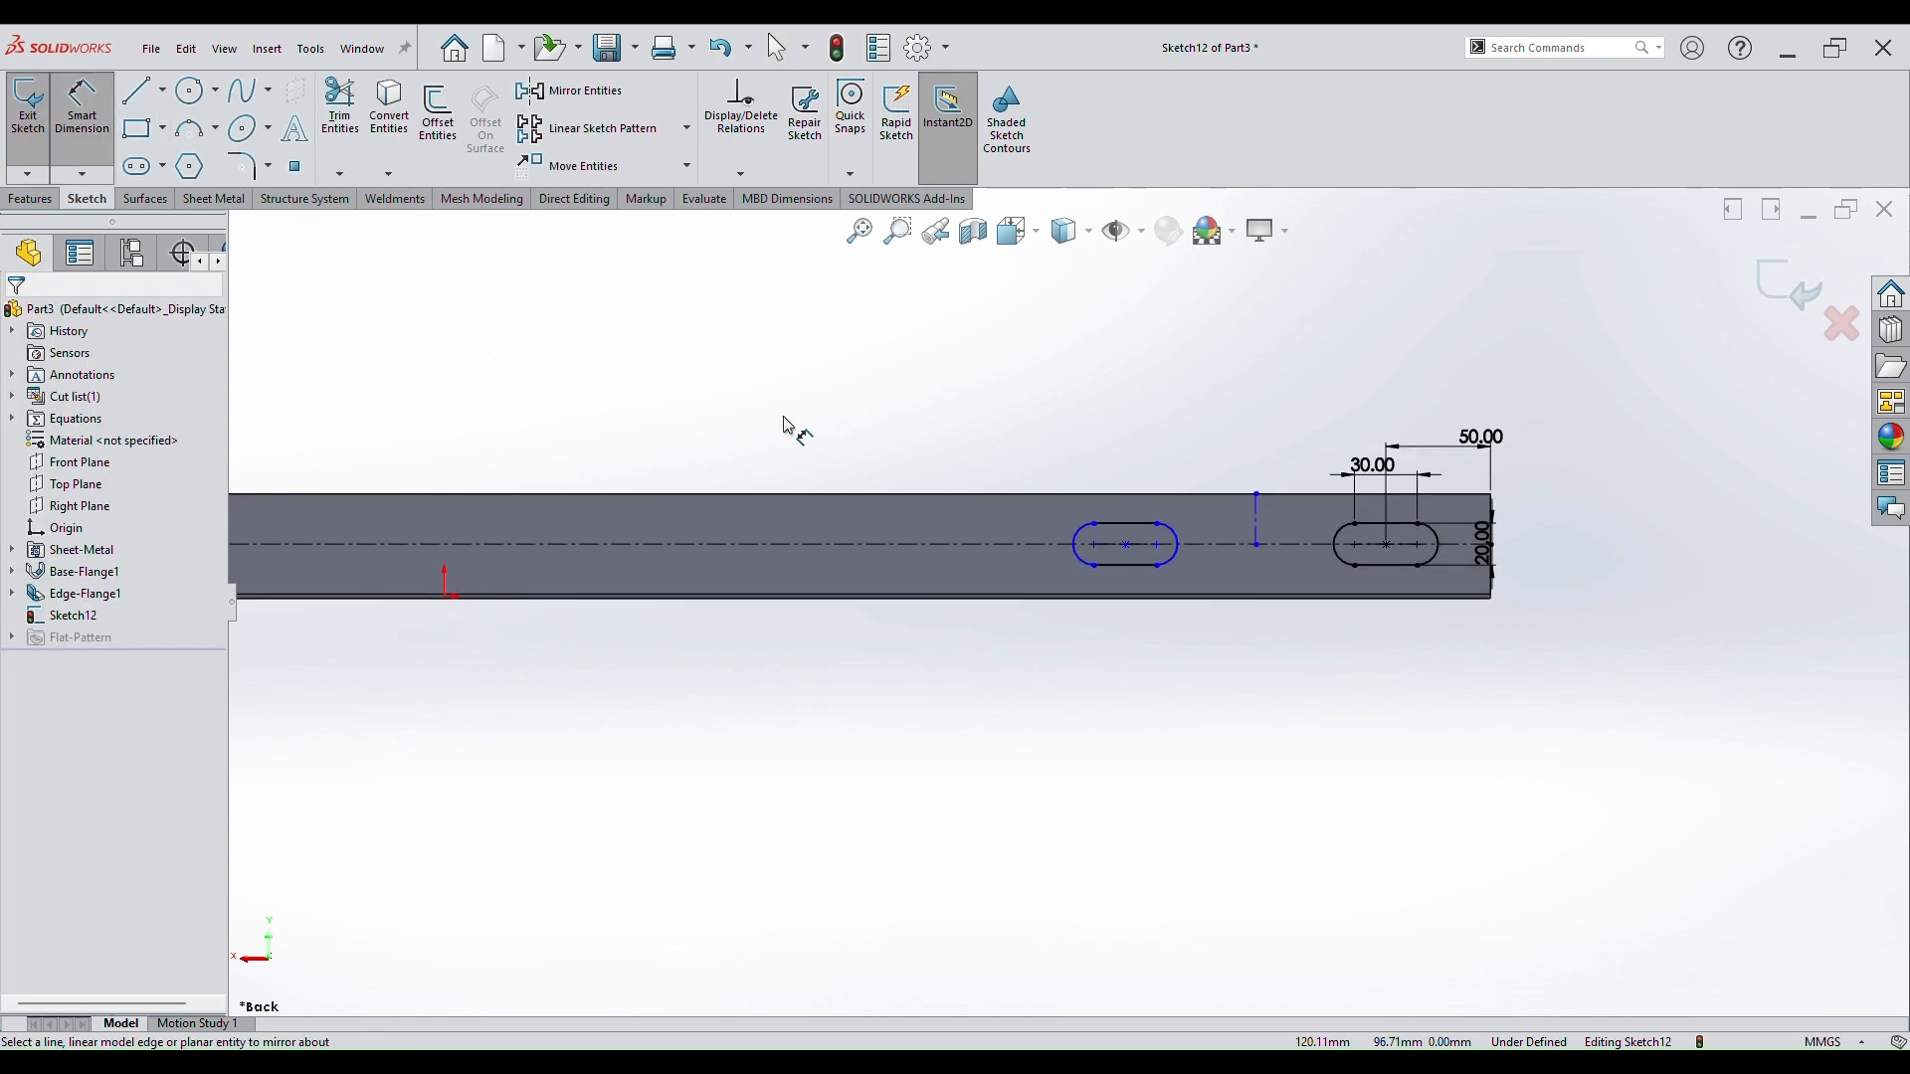
pyautogui.scroll(-2, 1074, 627)
pyautogui.click(928, 525)
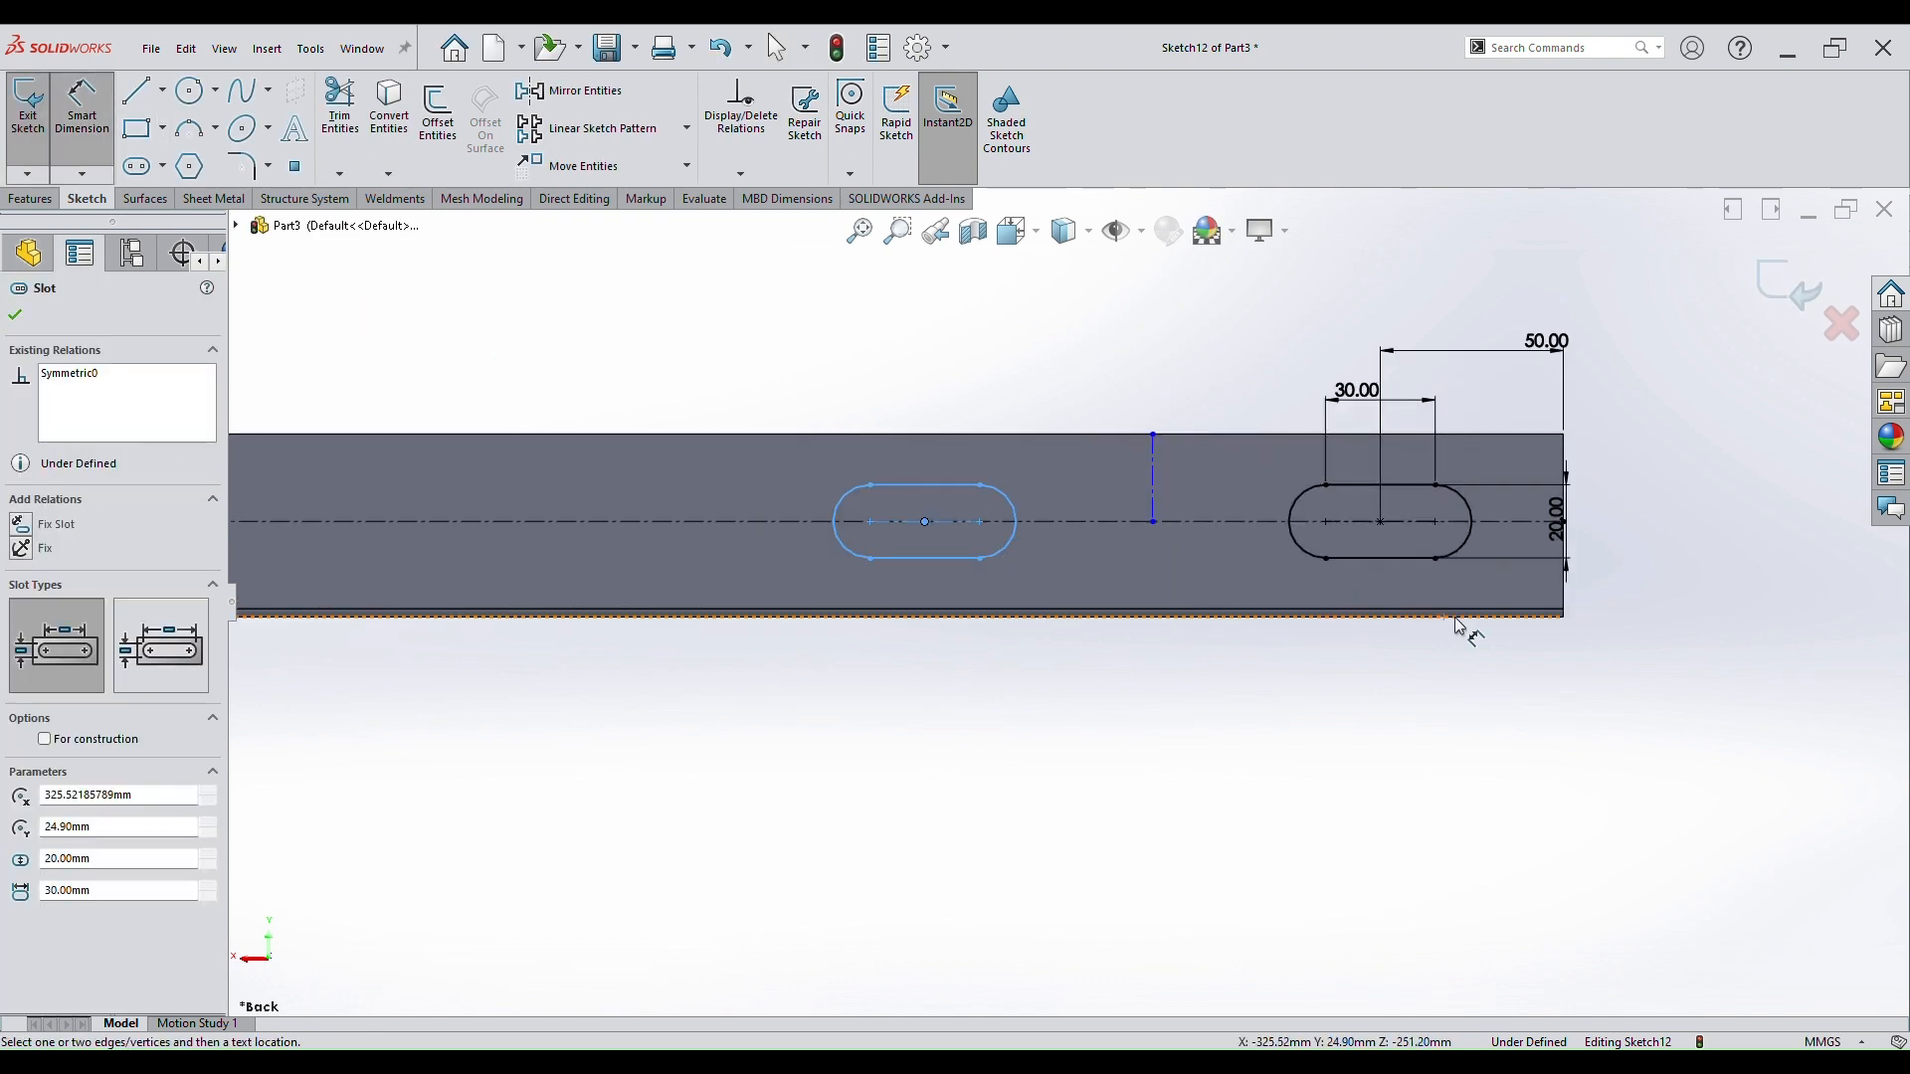
pyautogui.click(1382, 522)
pyautogui.click(1191, 398)
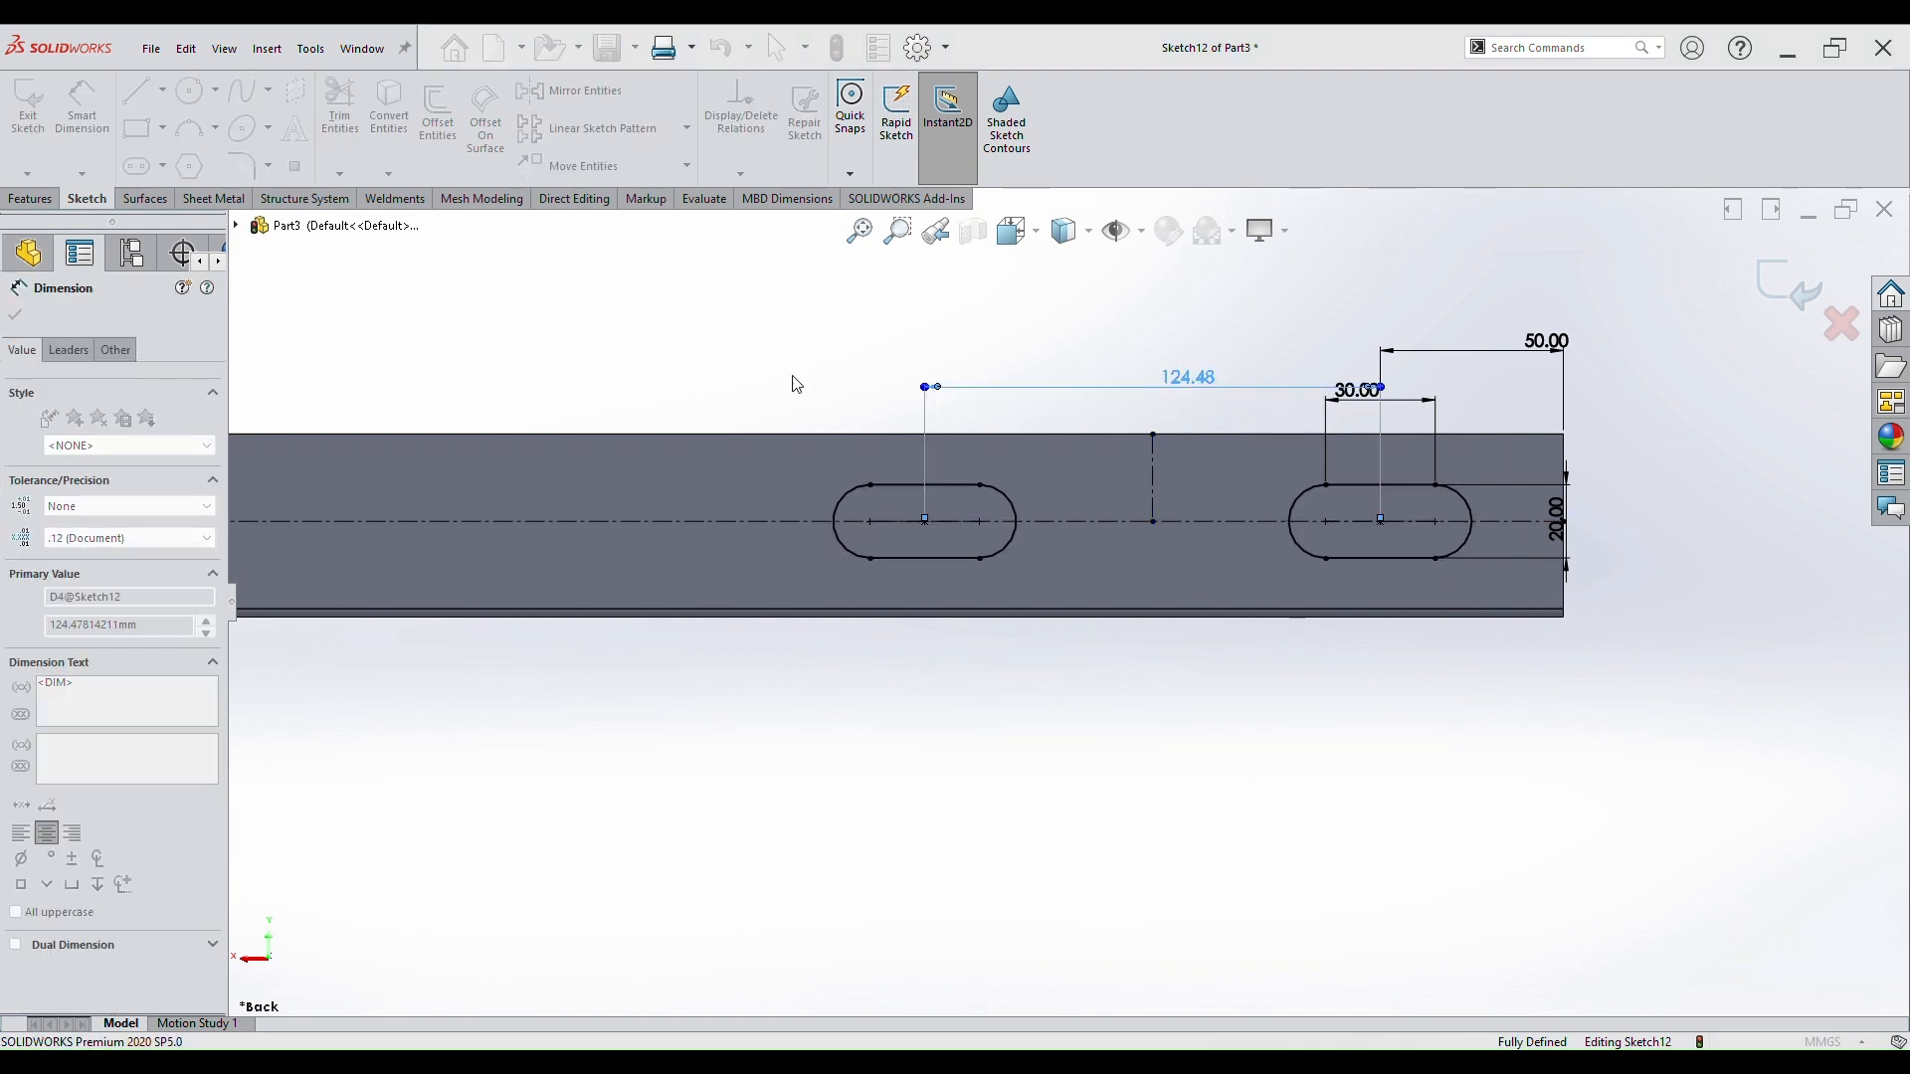
pyautogui.click(1099, 756)
pyautogui.scroll(8, 1104, 758)
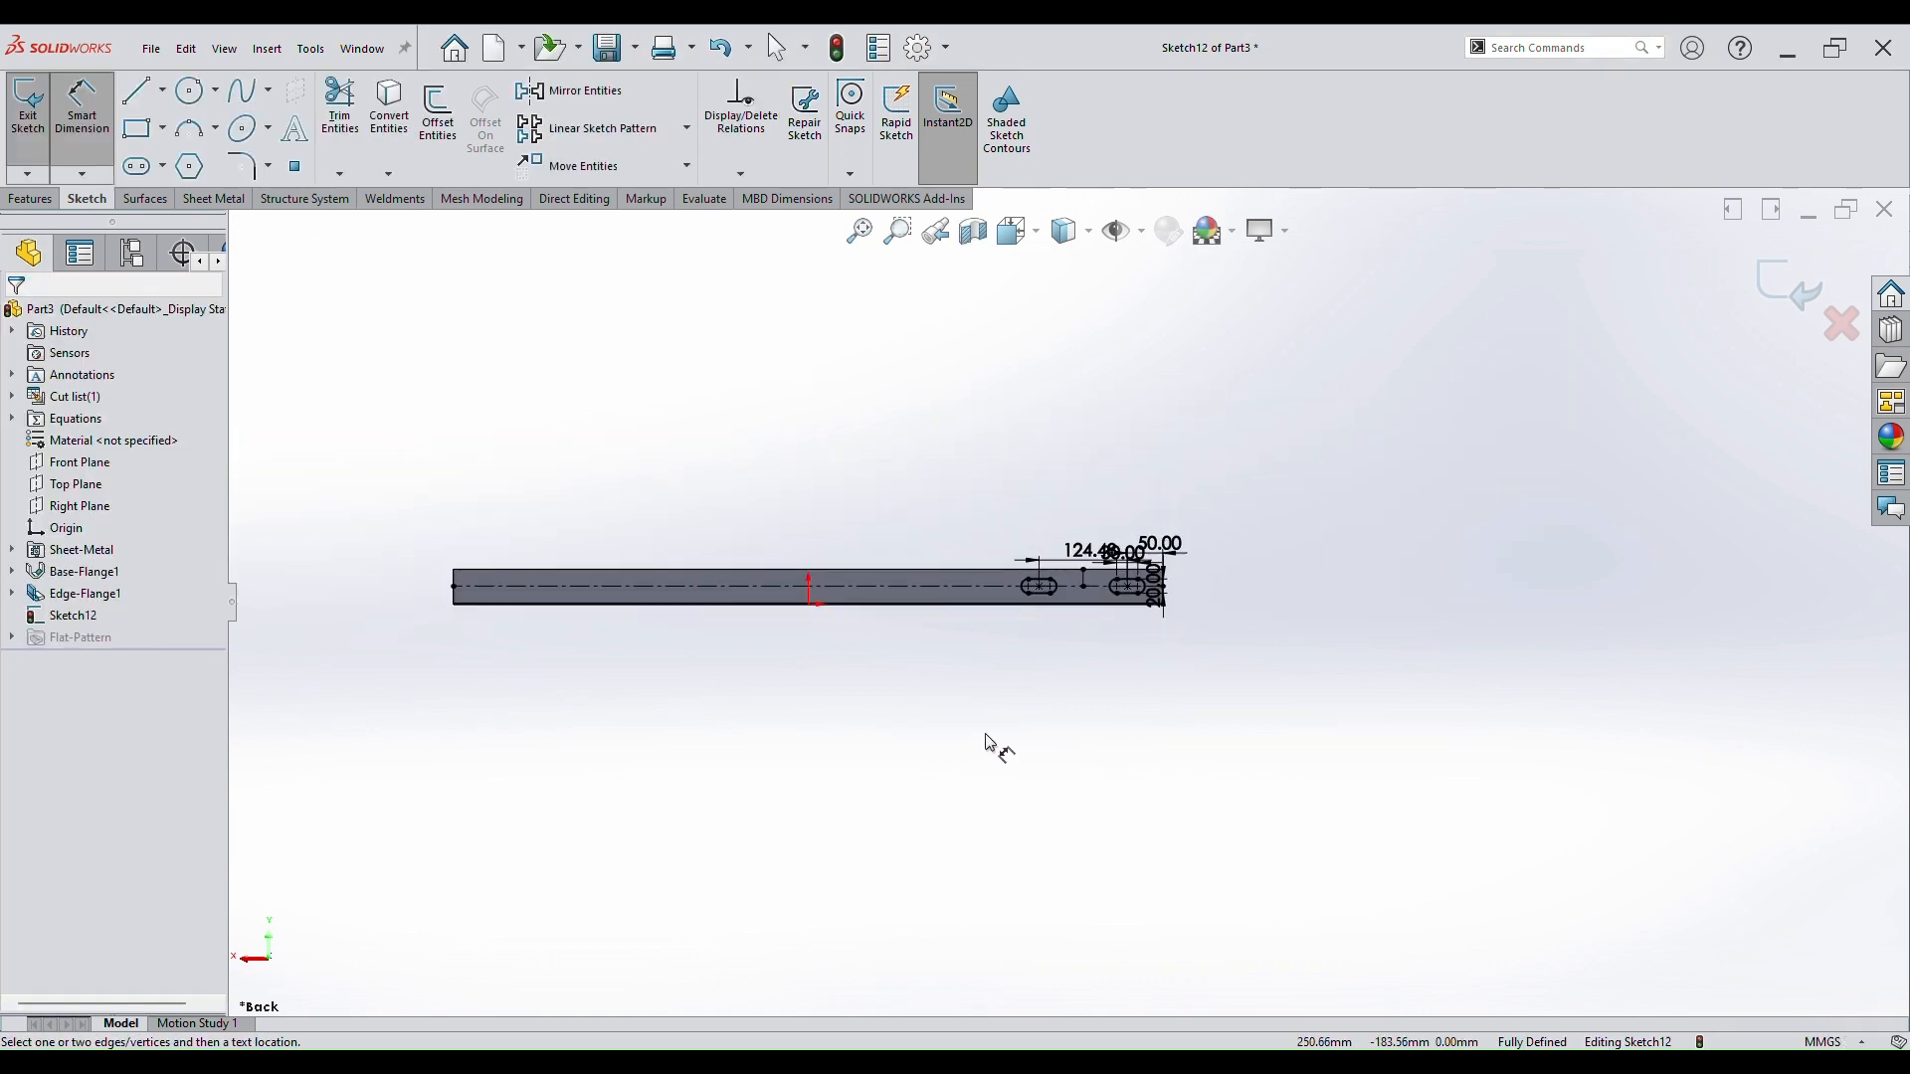
# Draw a vertical construction line through the origin, spanning the flange from its lower edge to its upper edge.
pyautogui.scroll(-5, 793, 643)
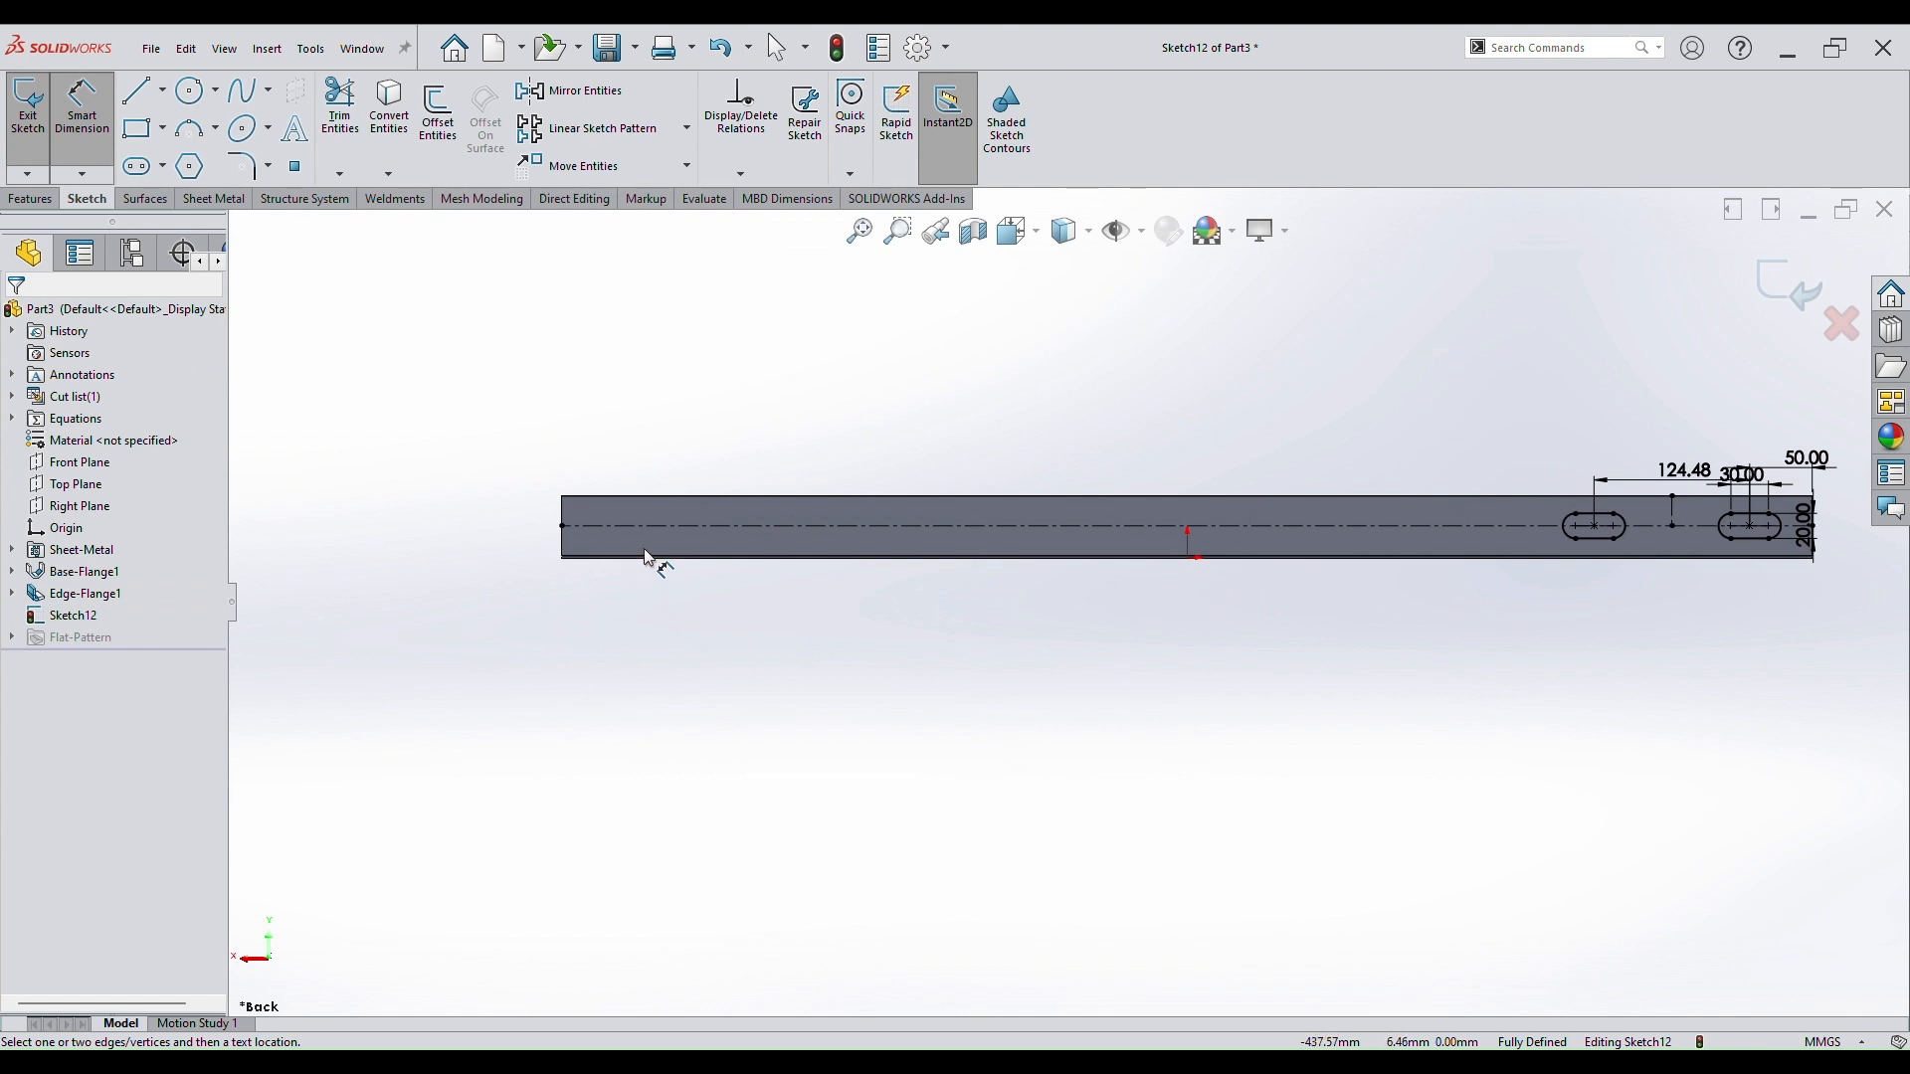
pyautogui.click(162, 90)
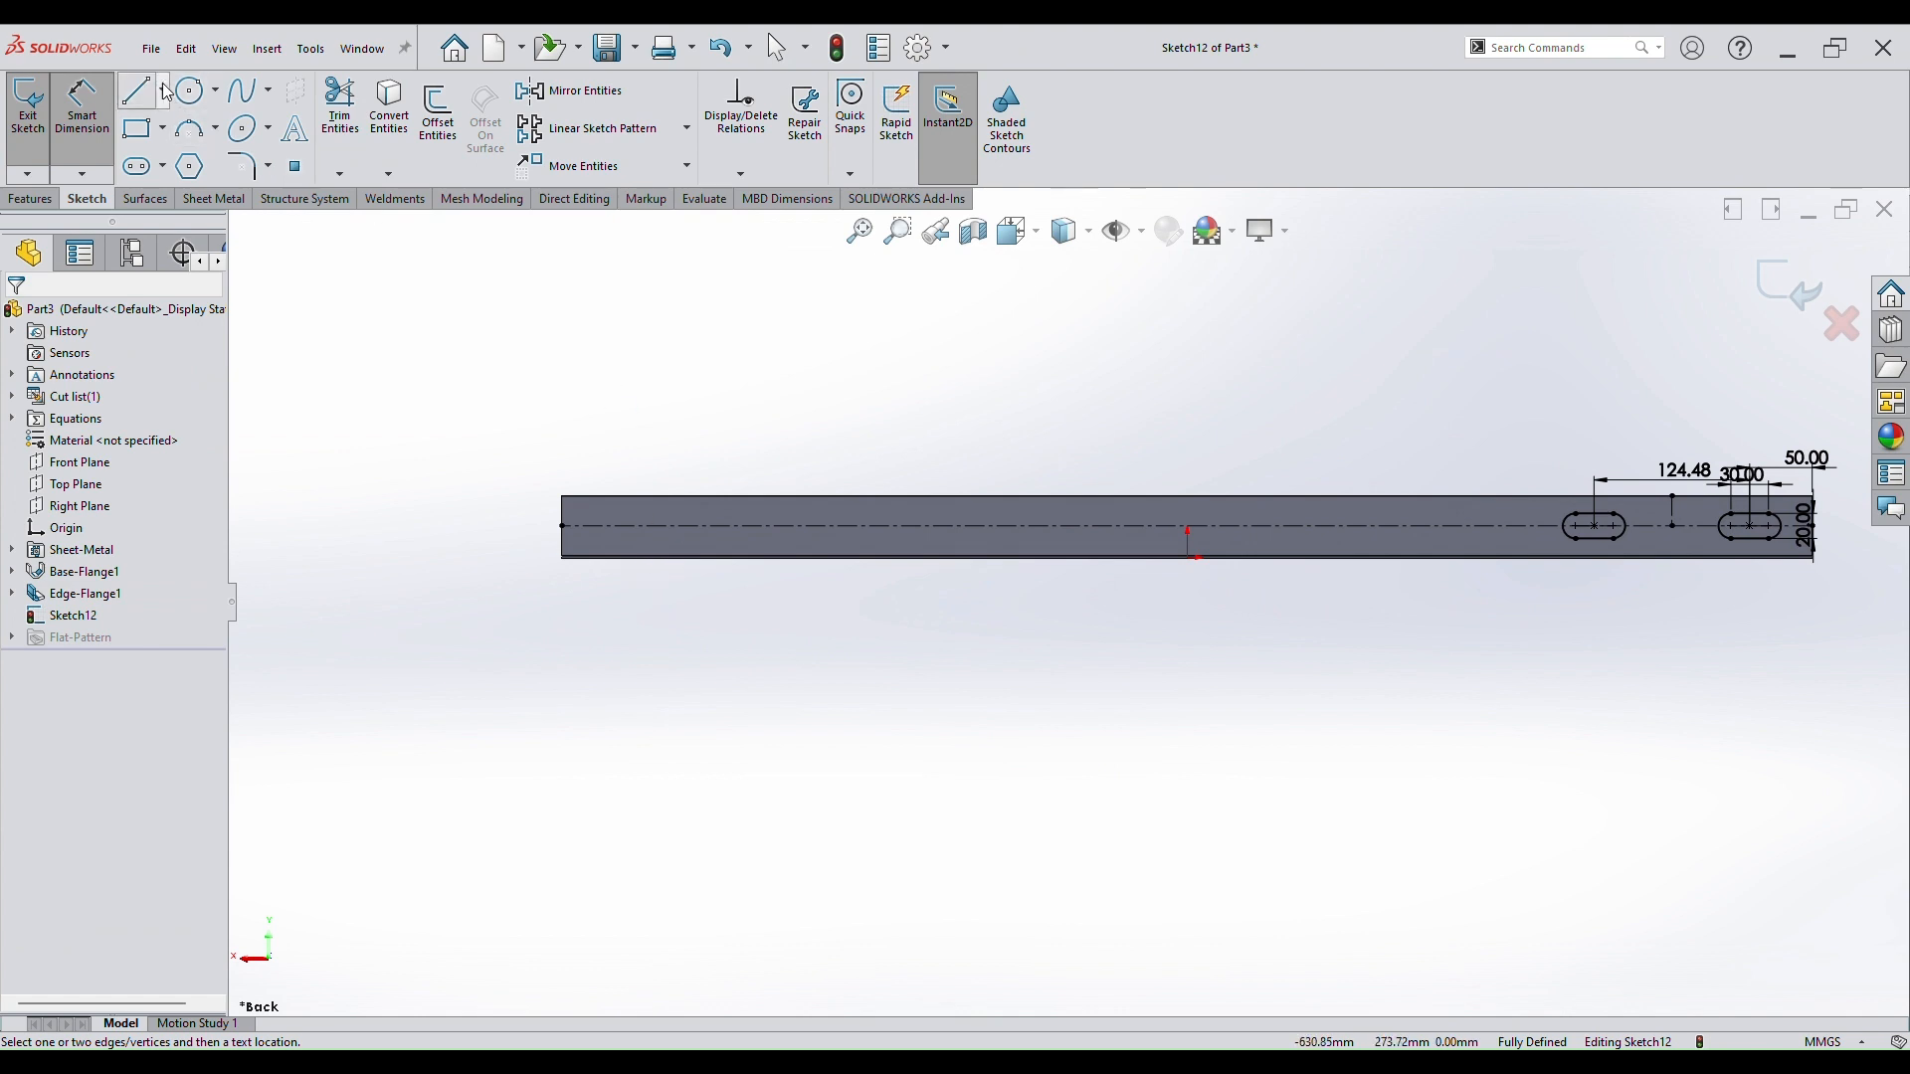
pyautogui.click(159, 146)
pyautogui.click(1186, 557)
pyautogui.click(1187, 496)
pyautogui.press('Escape')
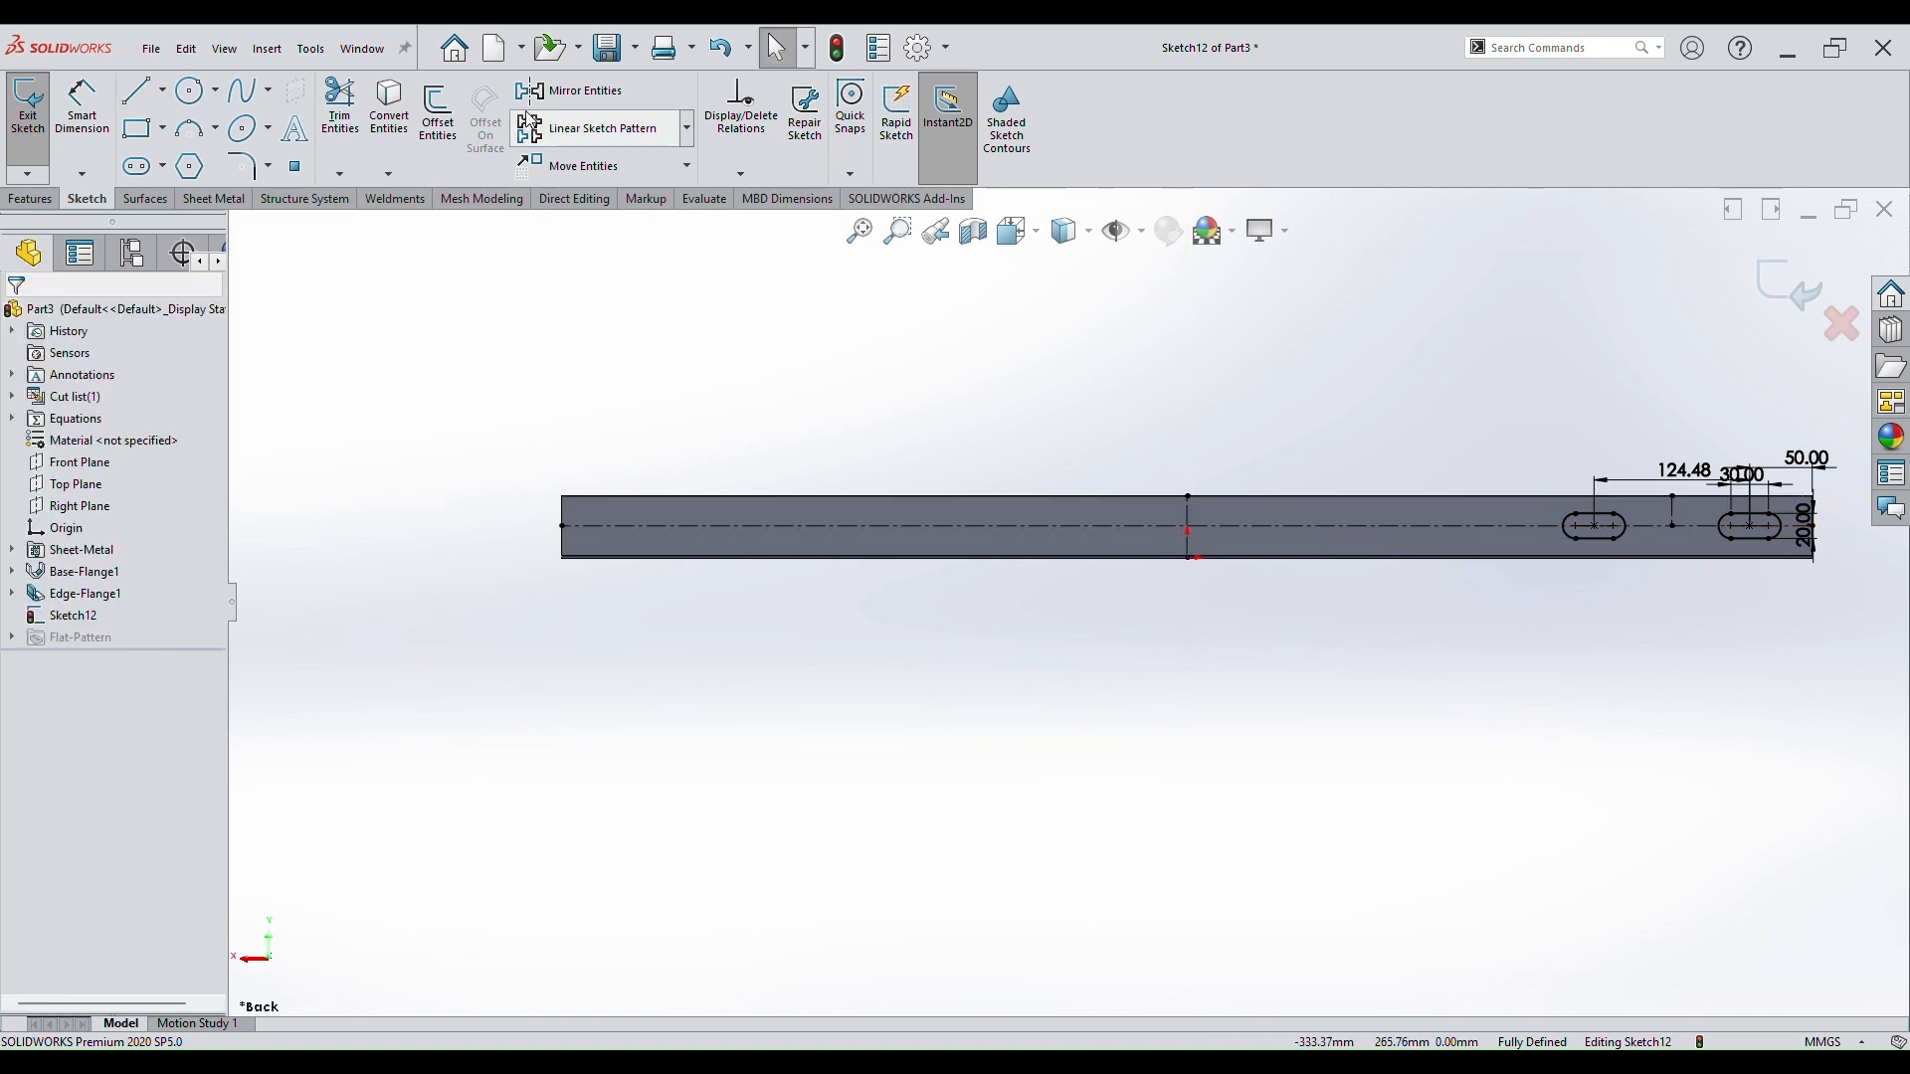
# Mirror both slots and the short construction line between them as a copy about the vertical construction line through the origin.
pyautogui.click(588, 98)
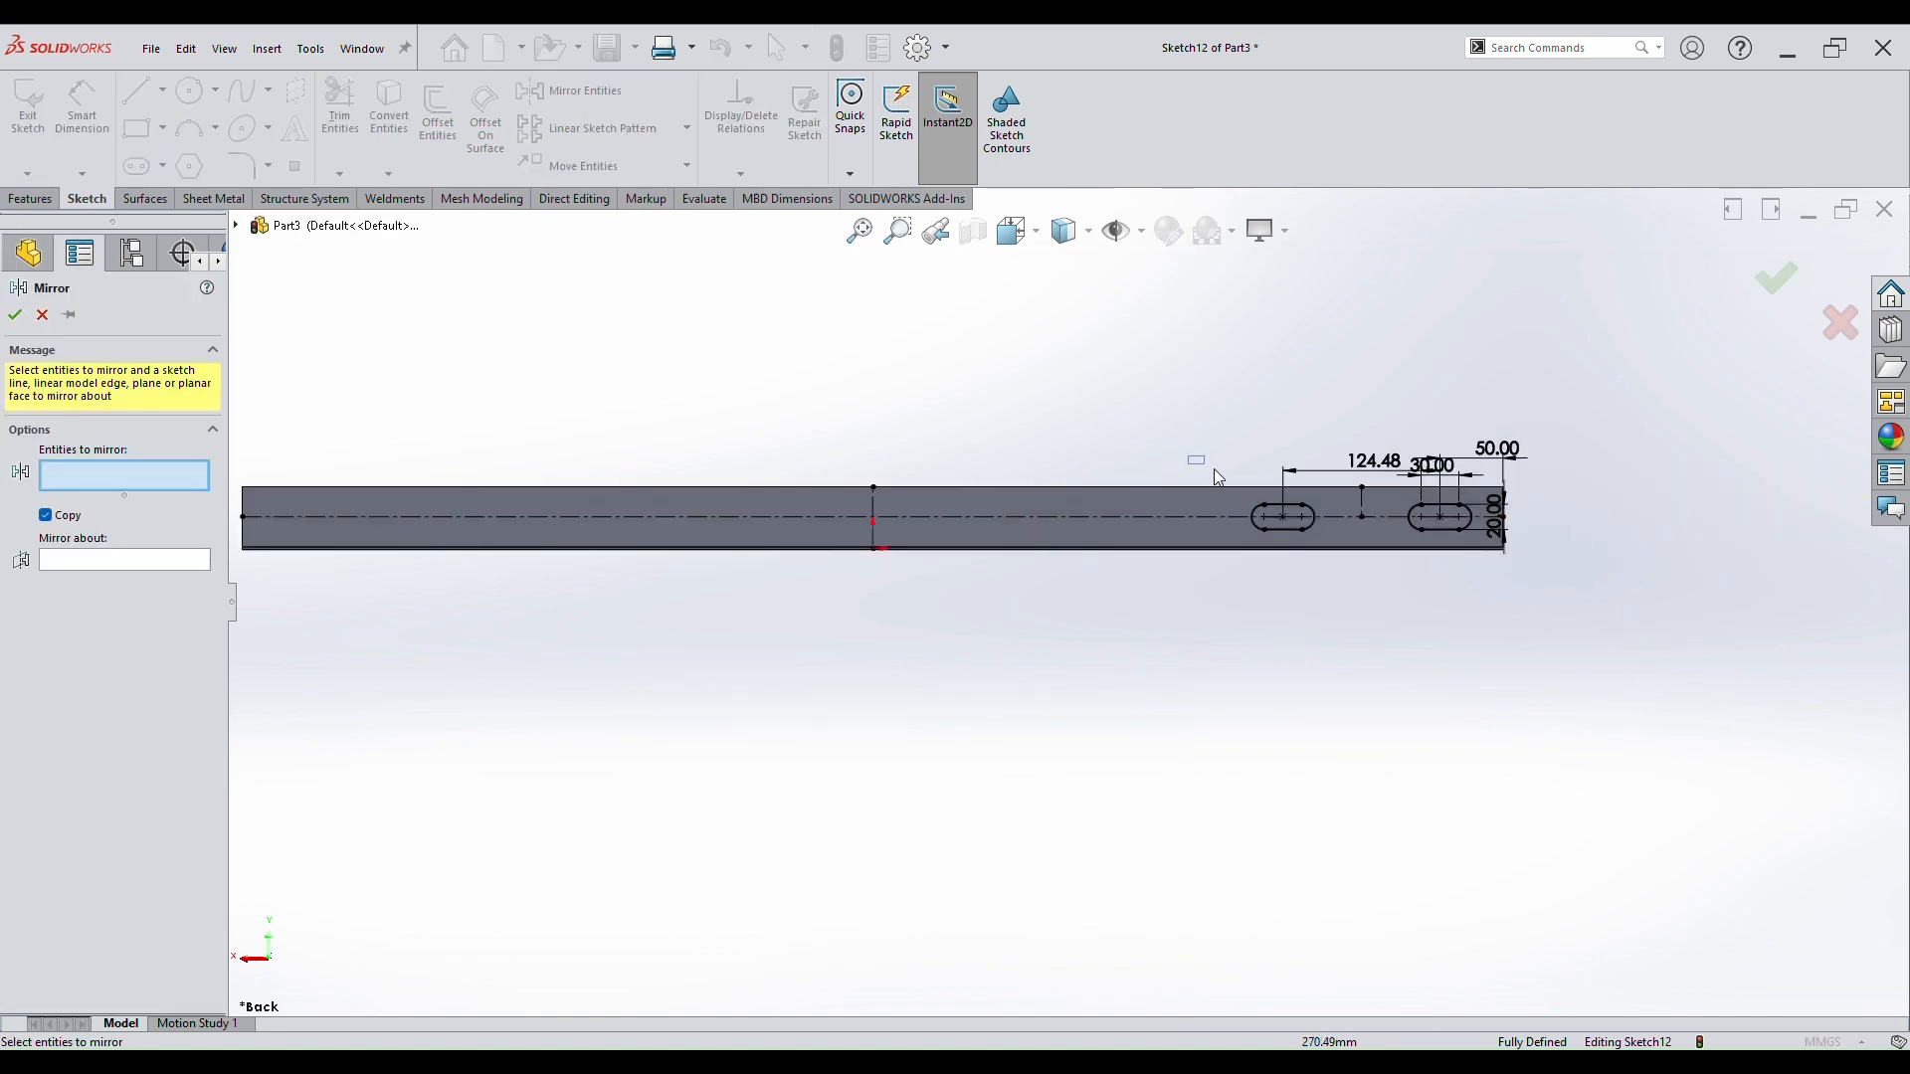
pyautogui.moveTo(1213, 468); pyautogui.dragTo(1525, 647)
pyautogui.scroll(4, 998, 666)
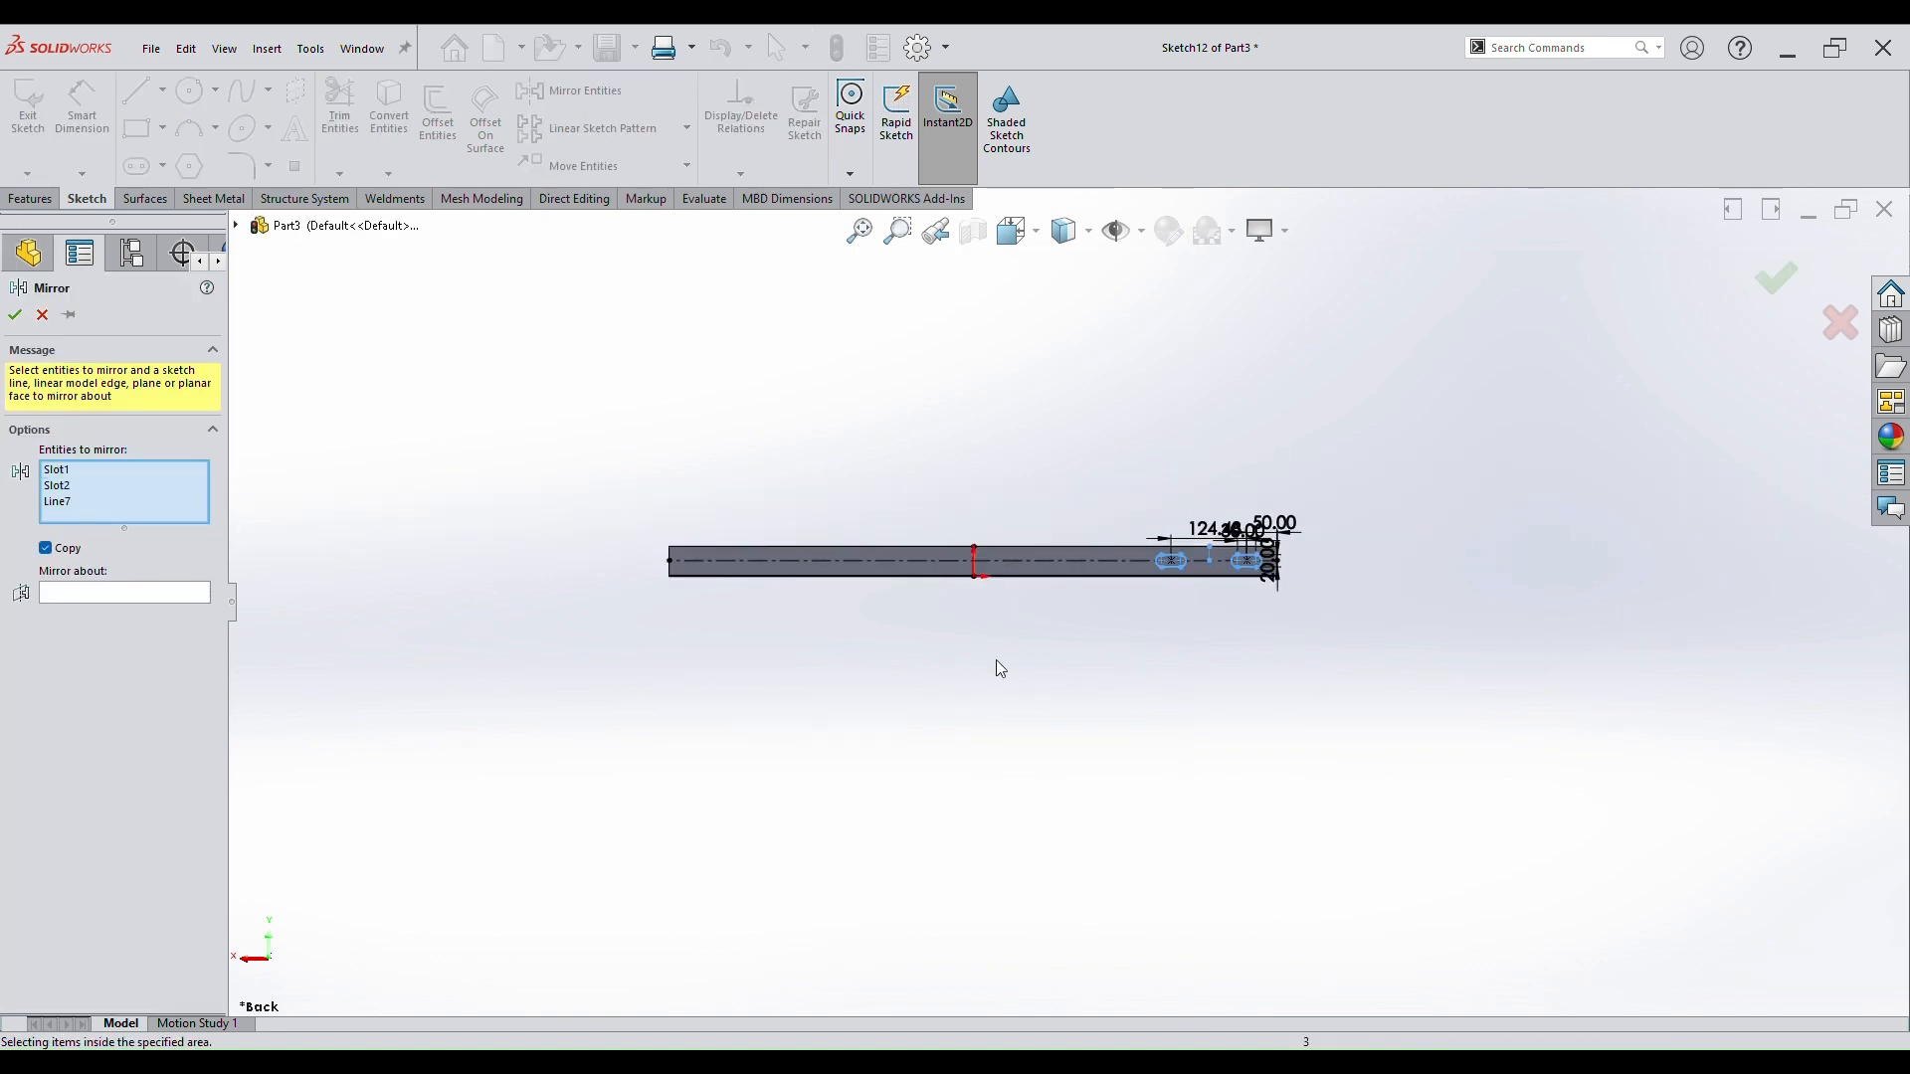
pyautogui.click(131, 594)
pyautogui.scroll(-4, 756, 565)
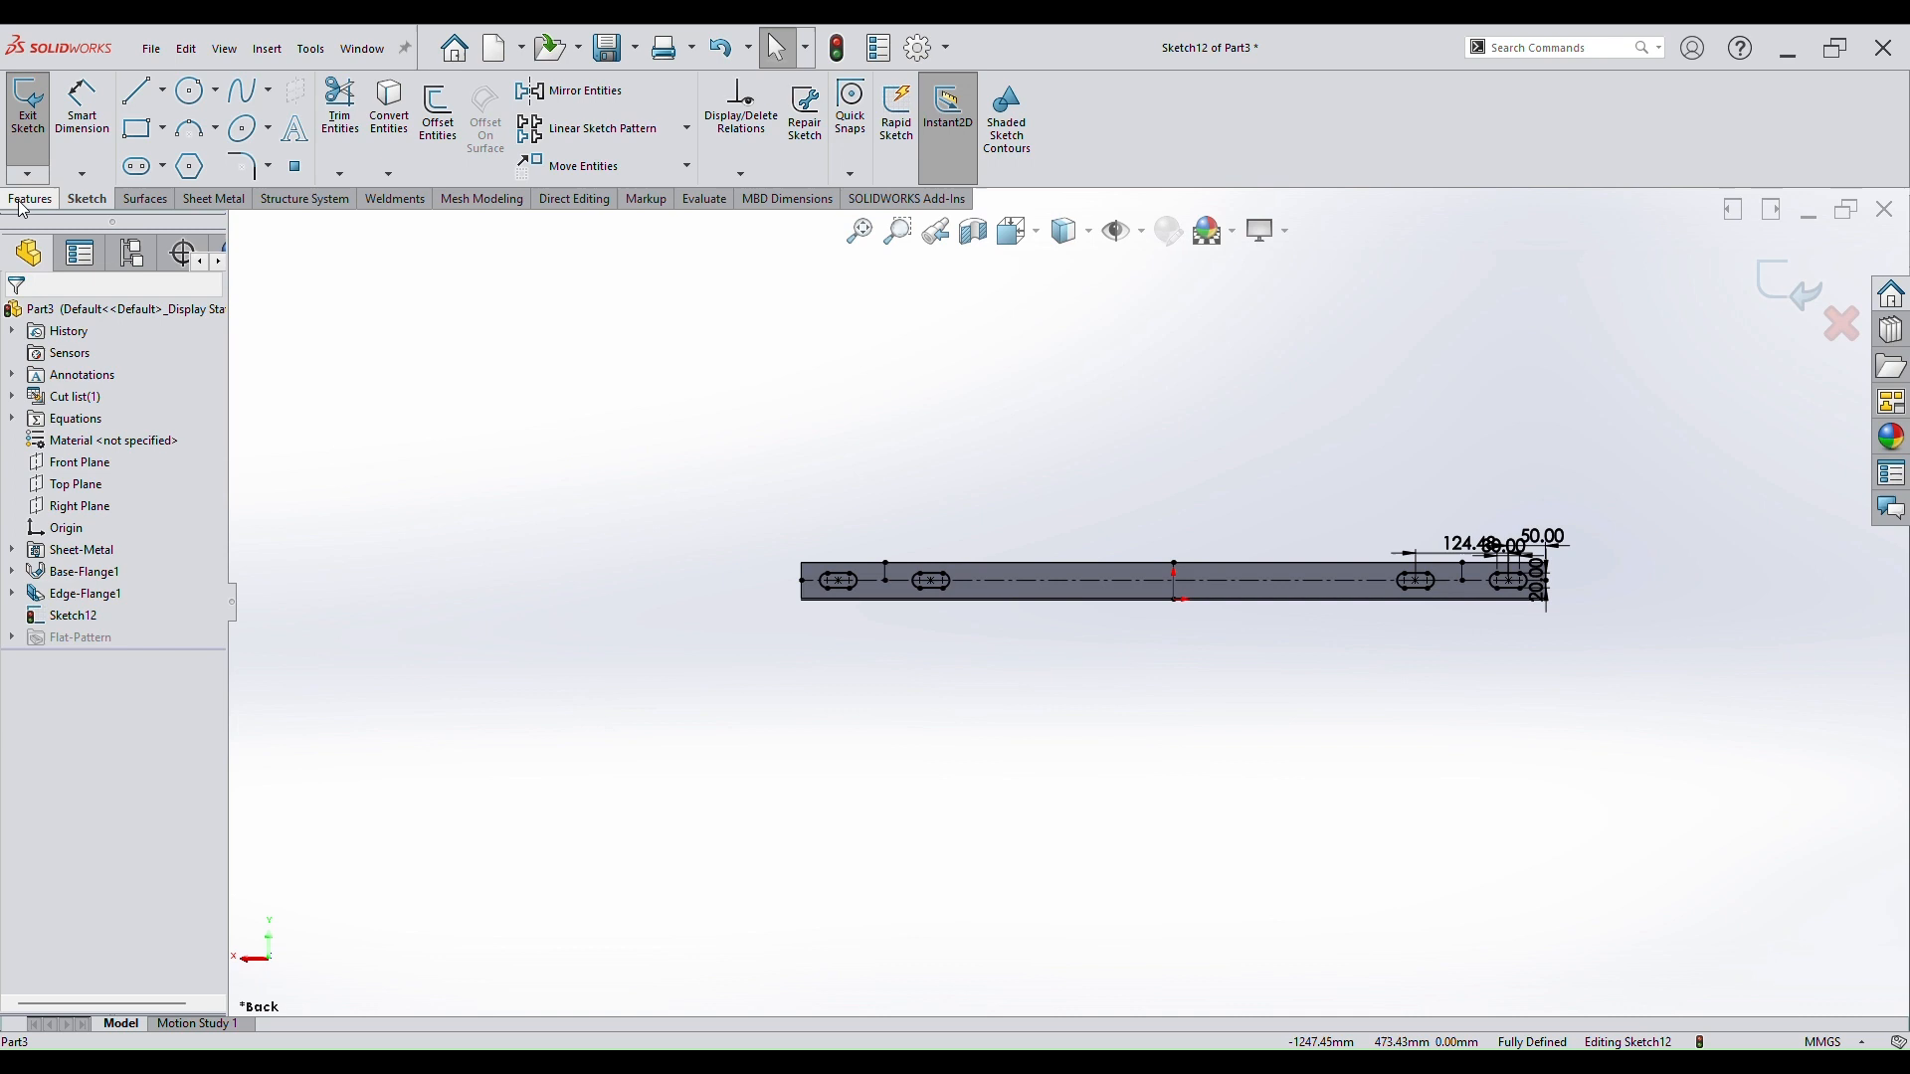
# Cut-extrude the four slots as a blind normal cut 622 mm deep, reaching through both side flanges.
pyautogui.click(20, 202)
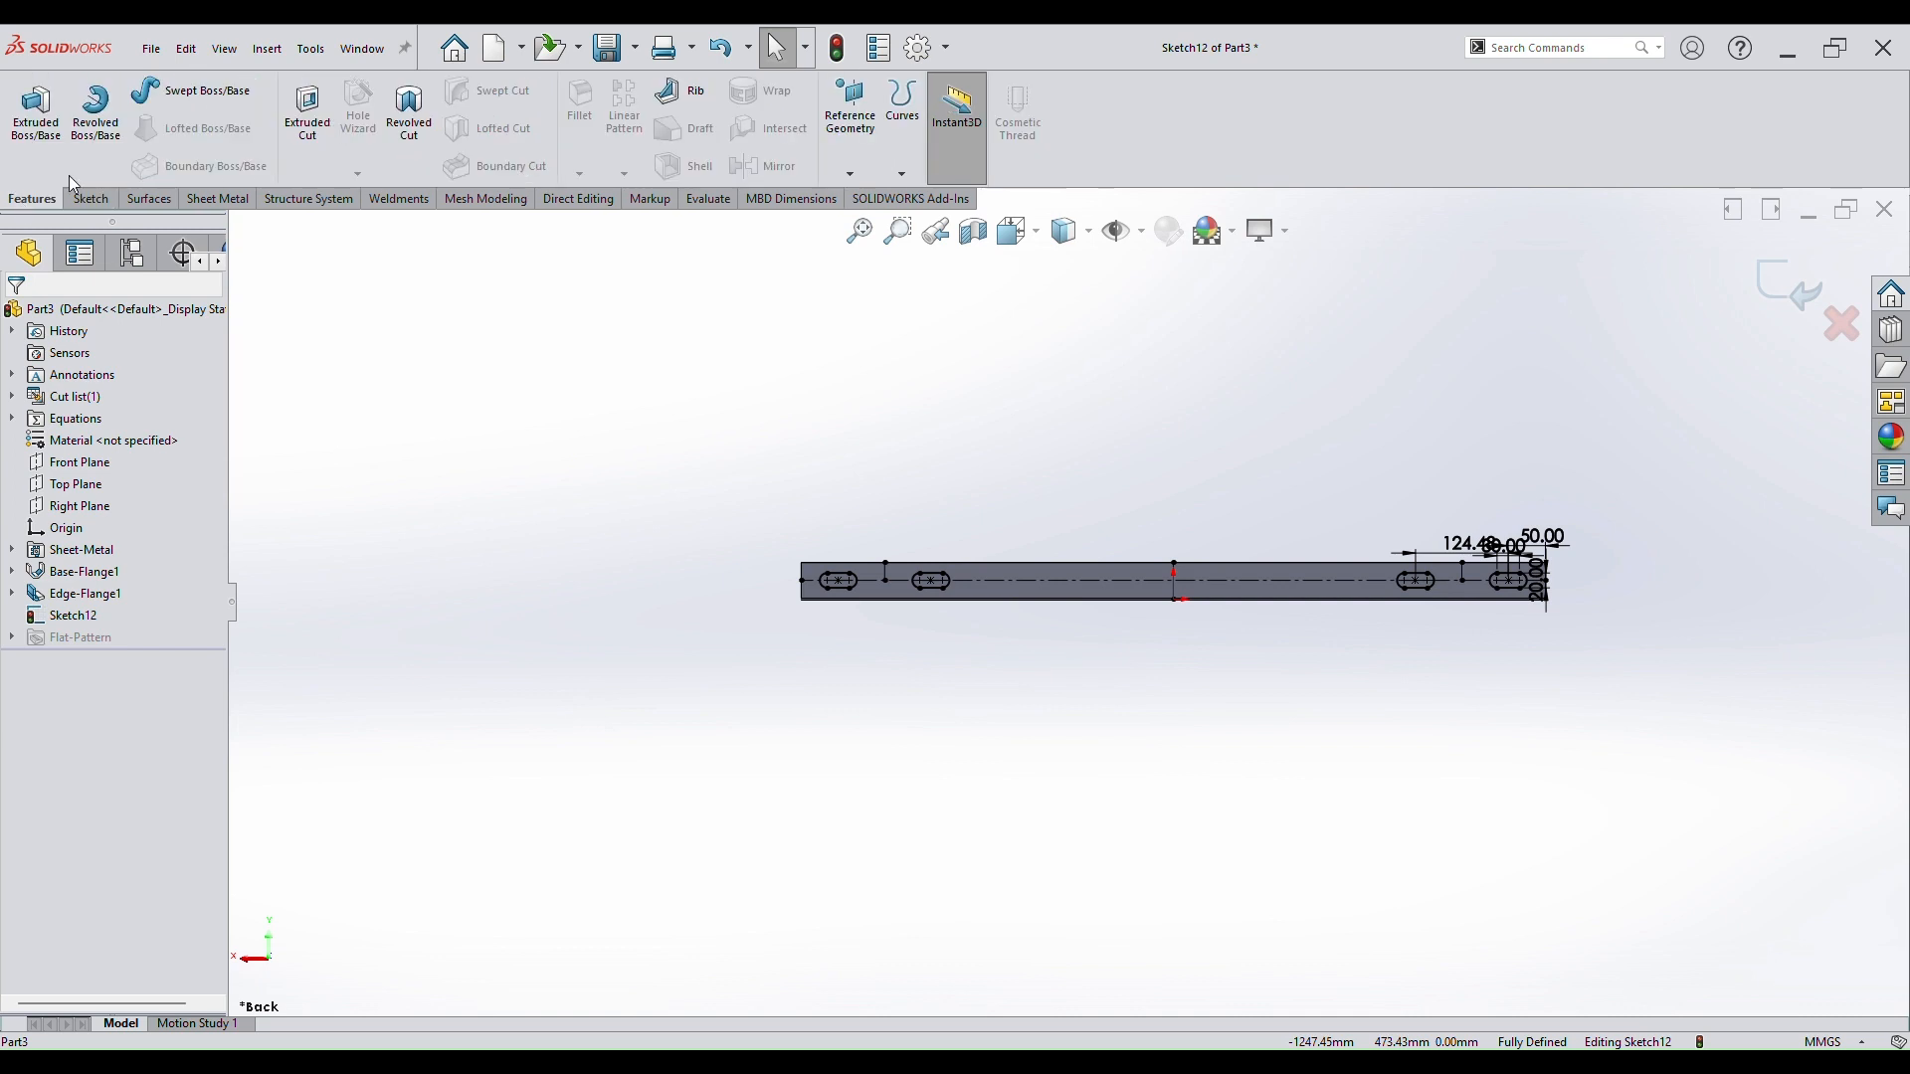
pyautogui.click(308, 107)
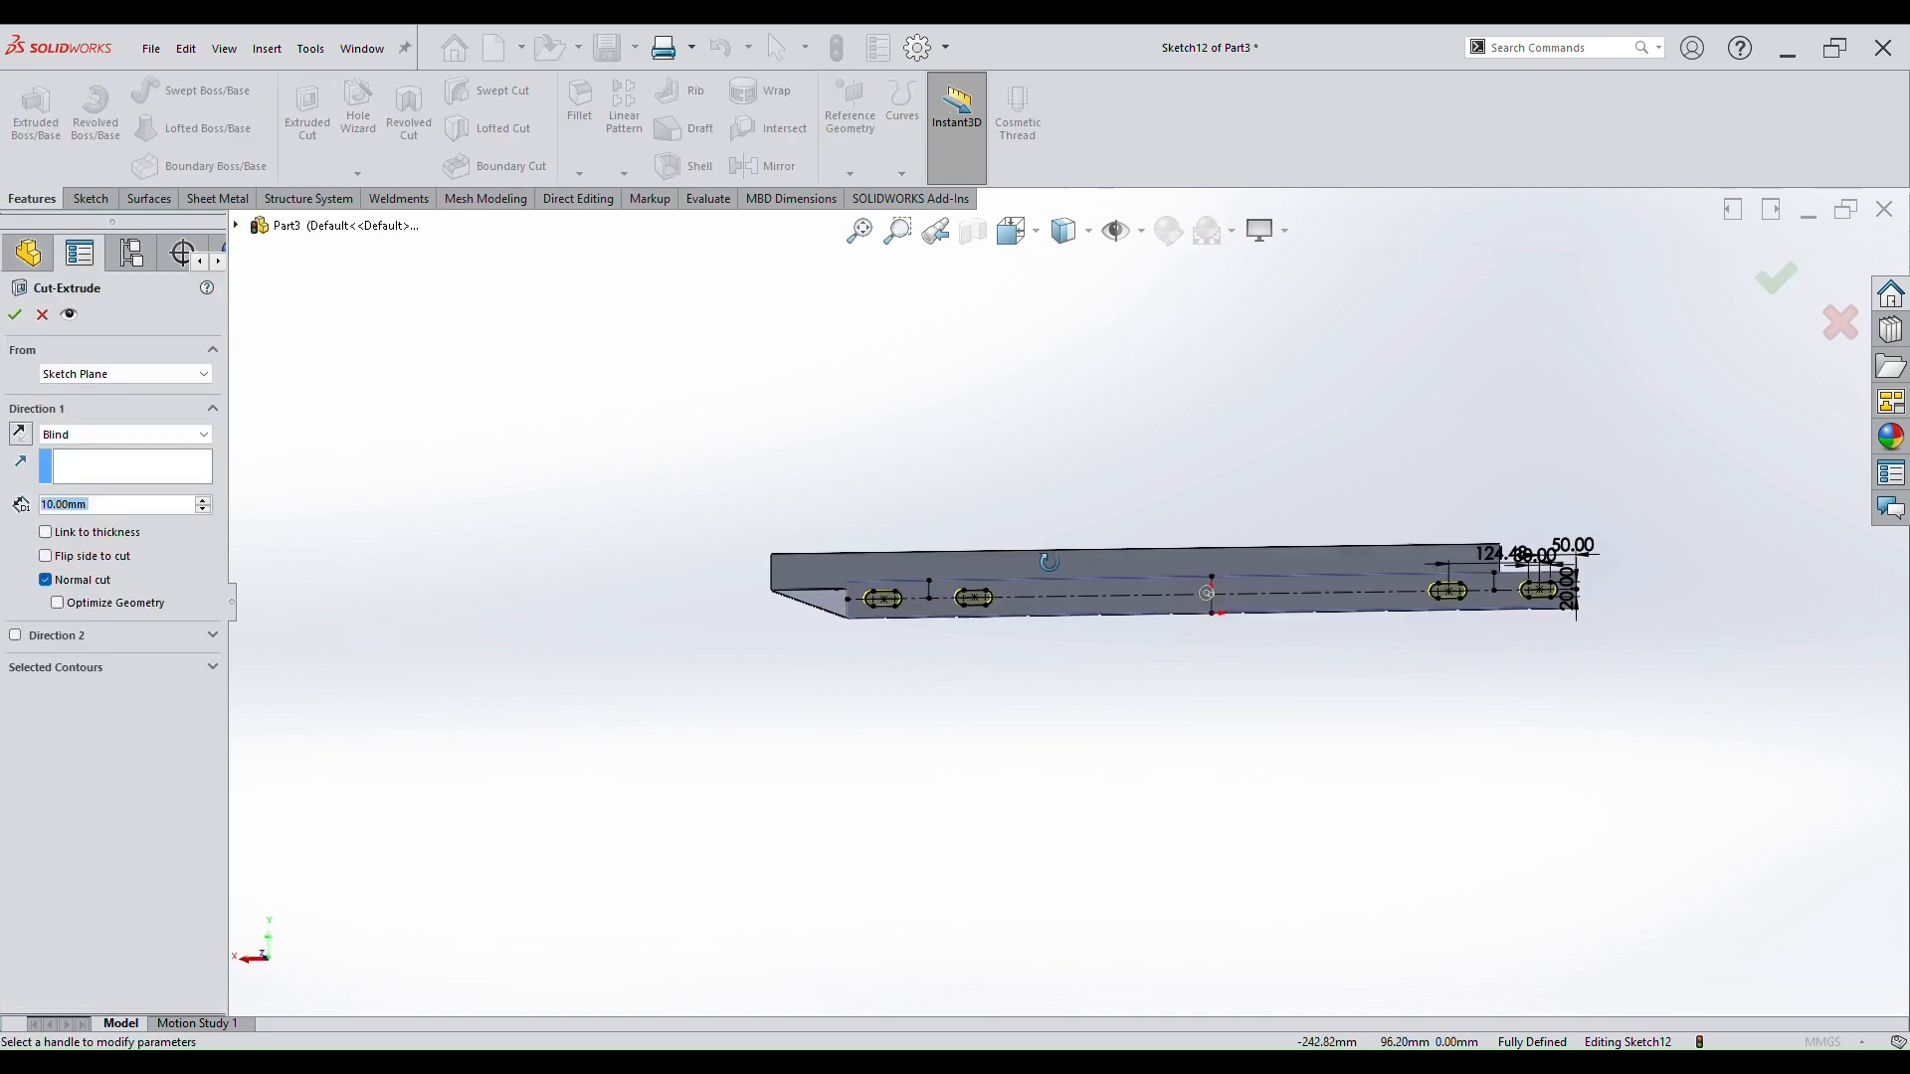
pyautogui.moveTo(1301, 673); pyautogui.dragTo(940, 418)
pyautogui.click(14, 316)
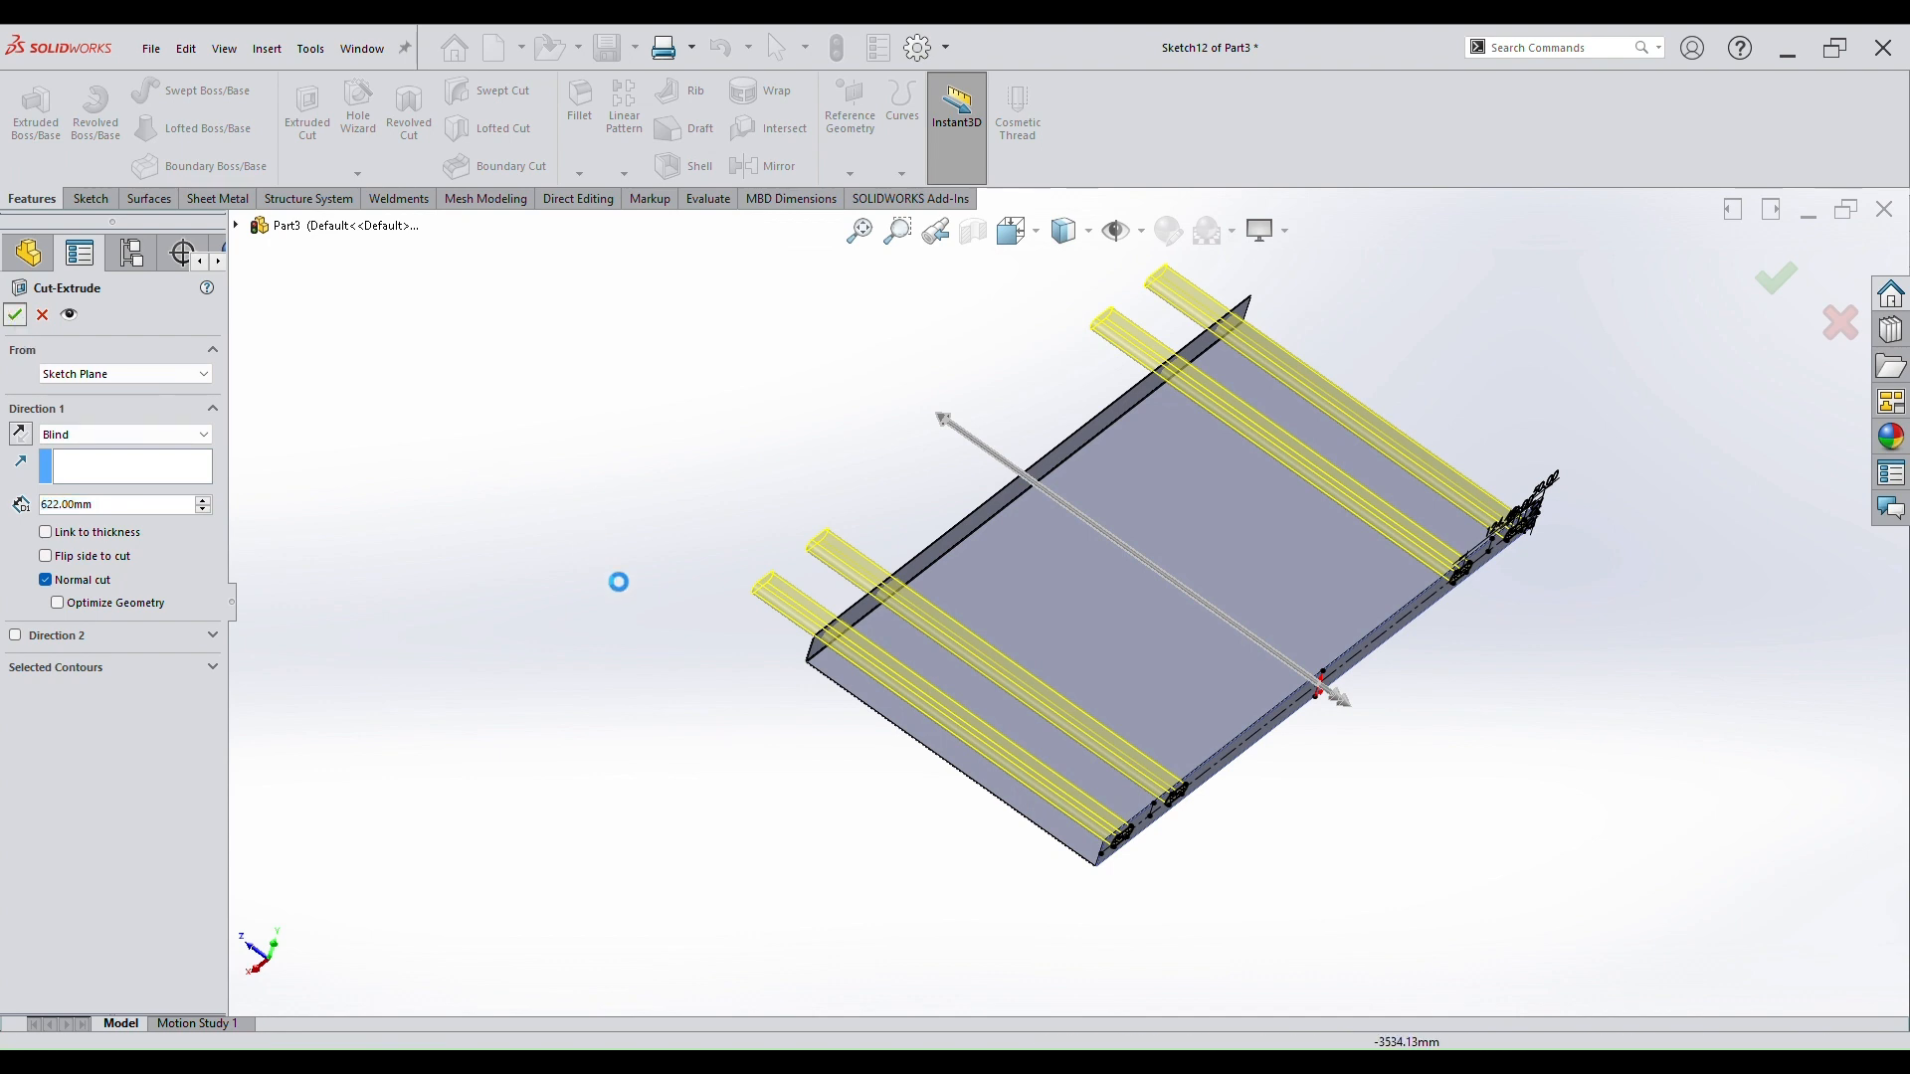
# Assign the S.S. 304 material to the part.
pyautogui.moveTo(803, 718); pyautogui.dragTo(1301, 627, button='middle')
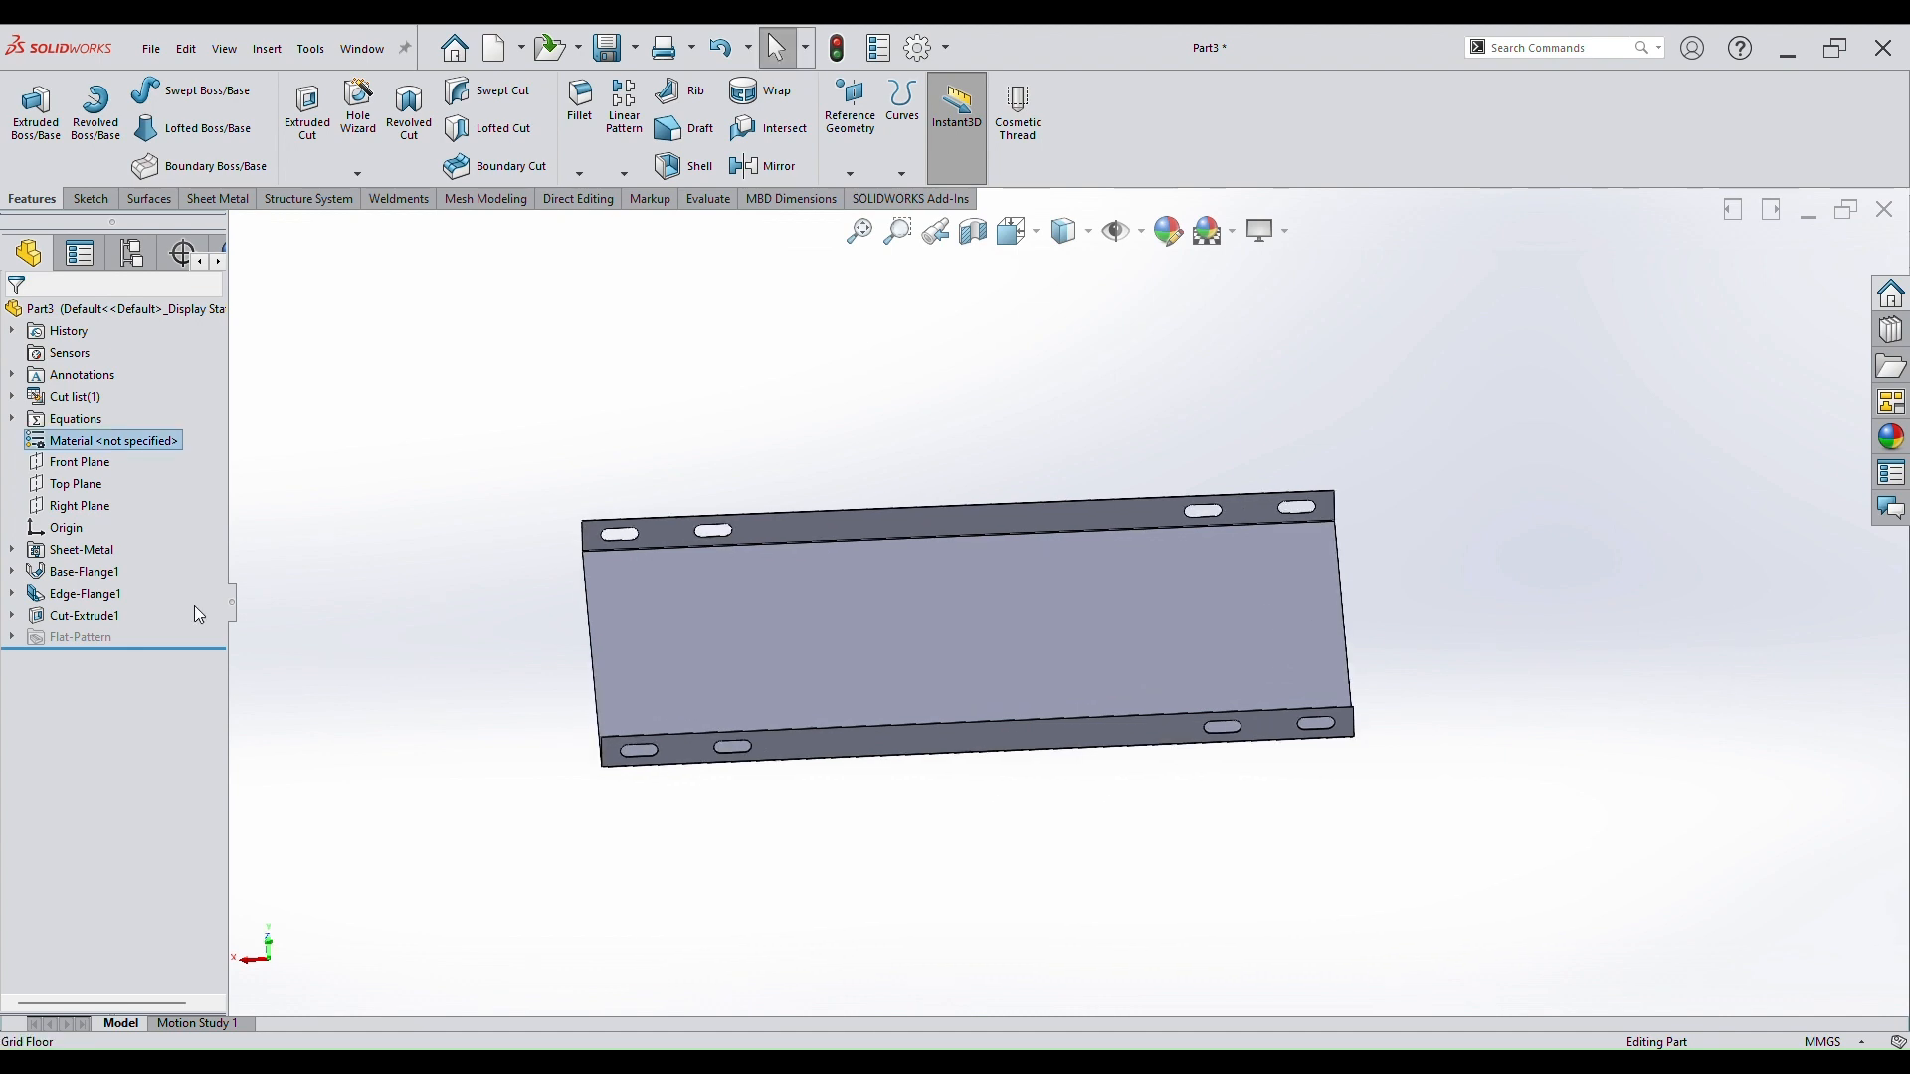
pyautogui.click(175, 701)
pyautogui.moveTo(1076, 760)
pyautogui.mouseDown(button='middle')
pyautogui.moveTo(972, 733)
pyautogui.moveTo(873, 456)
pyautogui.moveTo(1058, 733)
pyautogui.moveTo(1035, 718)
pyautogui.moveTo(1036, 775)
pyautogui.mouseUp(button='middle')
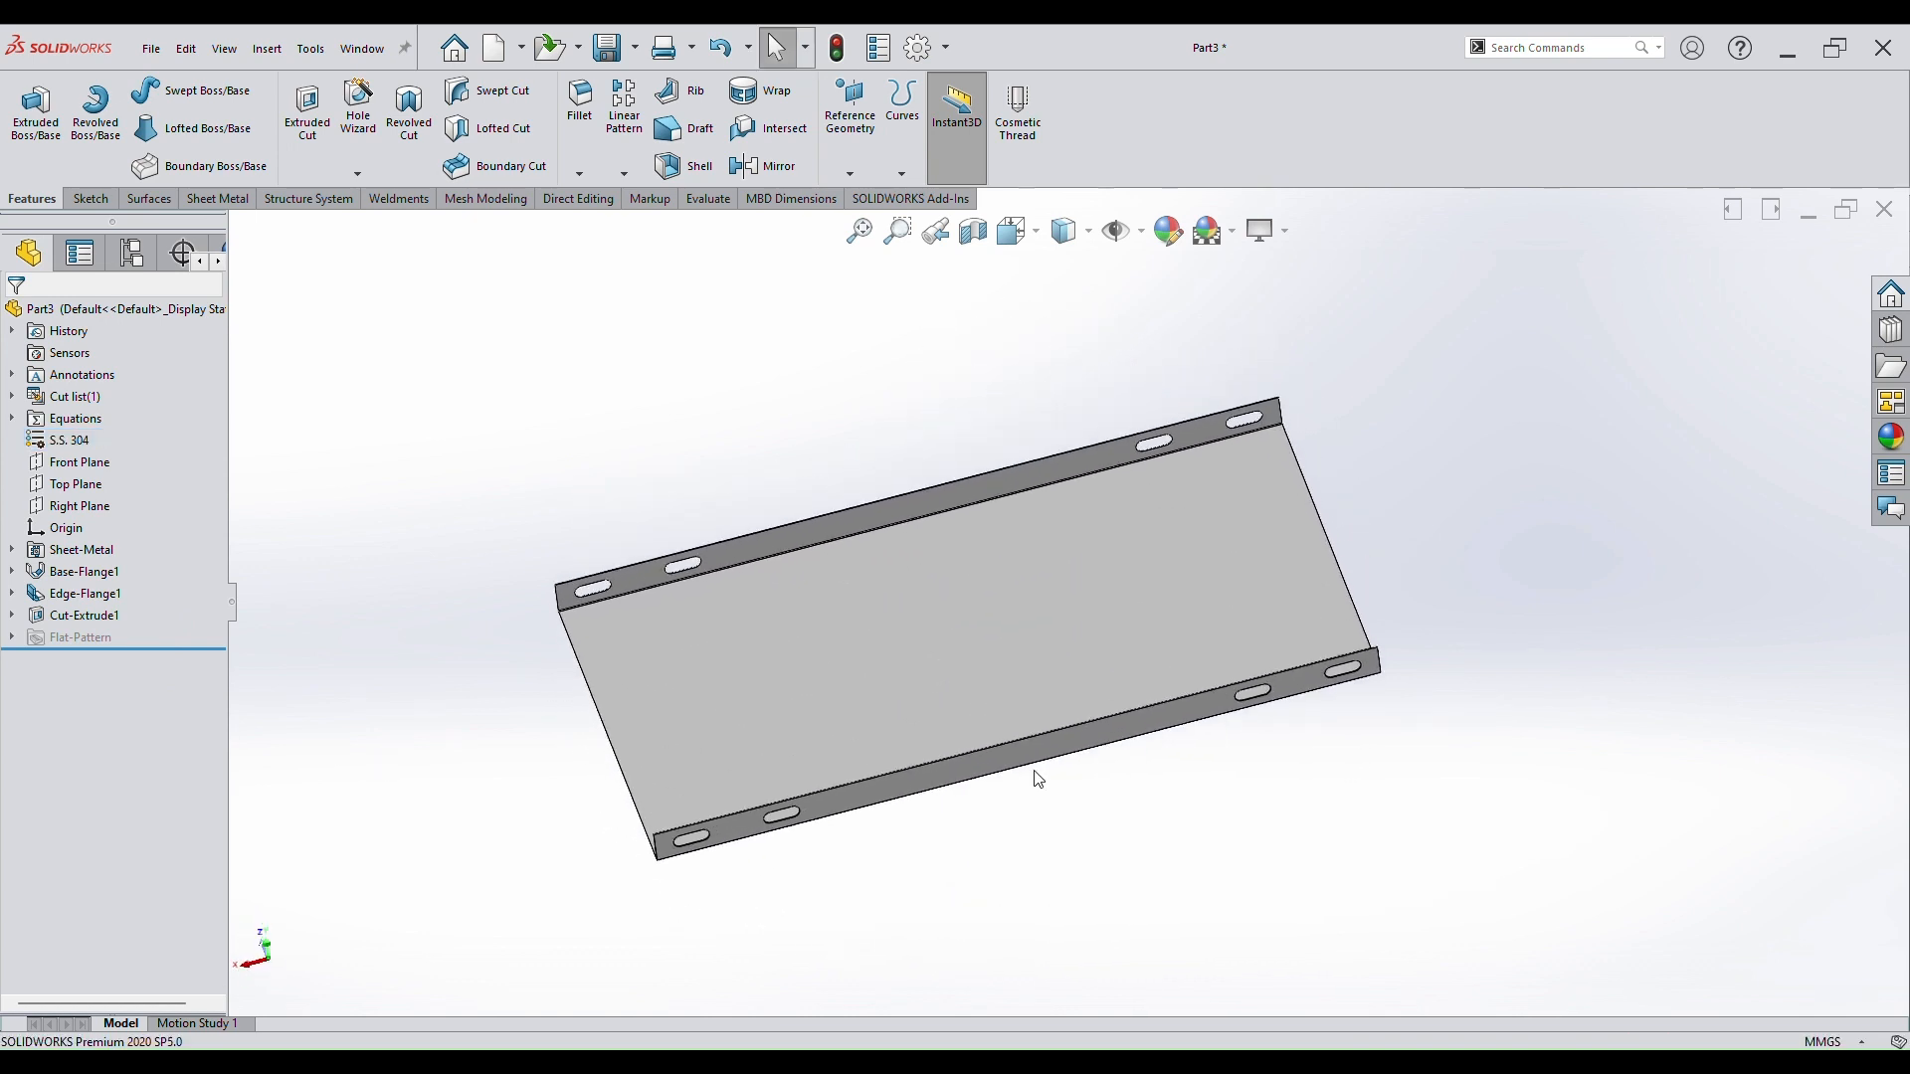
# Sketch a vertical construction line about 498 mm long across the channel's web face, about 66 mm from the end edge.
pyautogui.click(1104, 582)
pyautogui.click(1130, 570)
pyautogui.press('space')
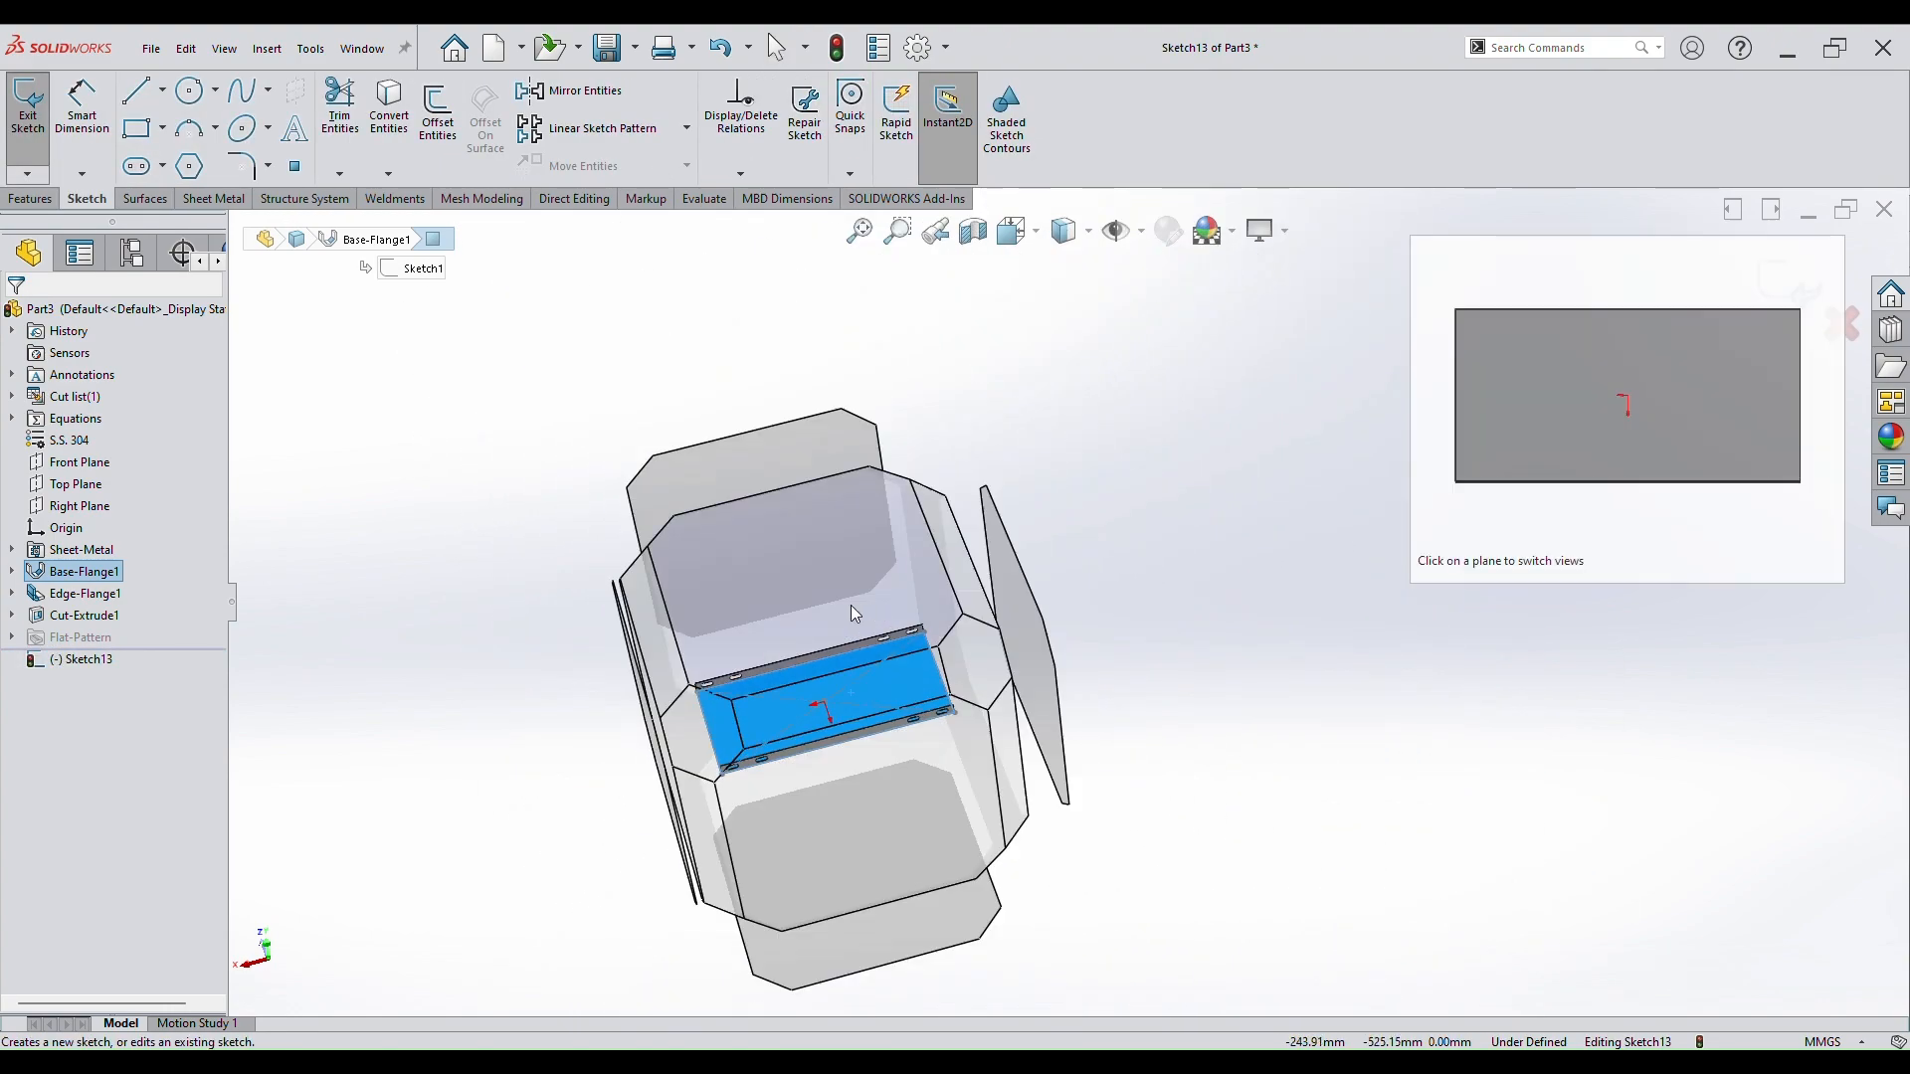
pyautogui.click(537, 535)
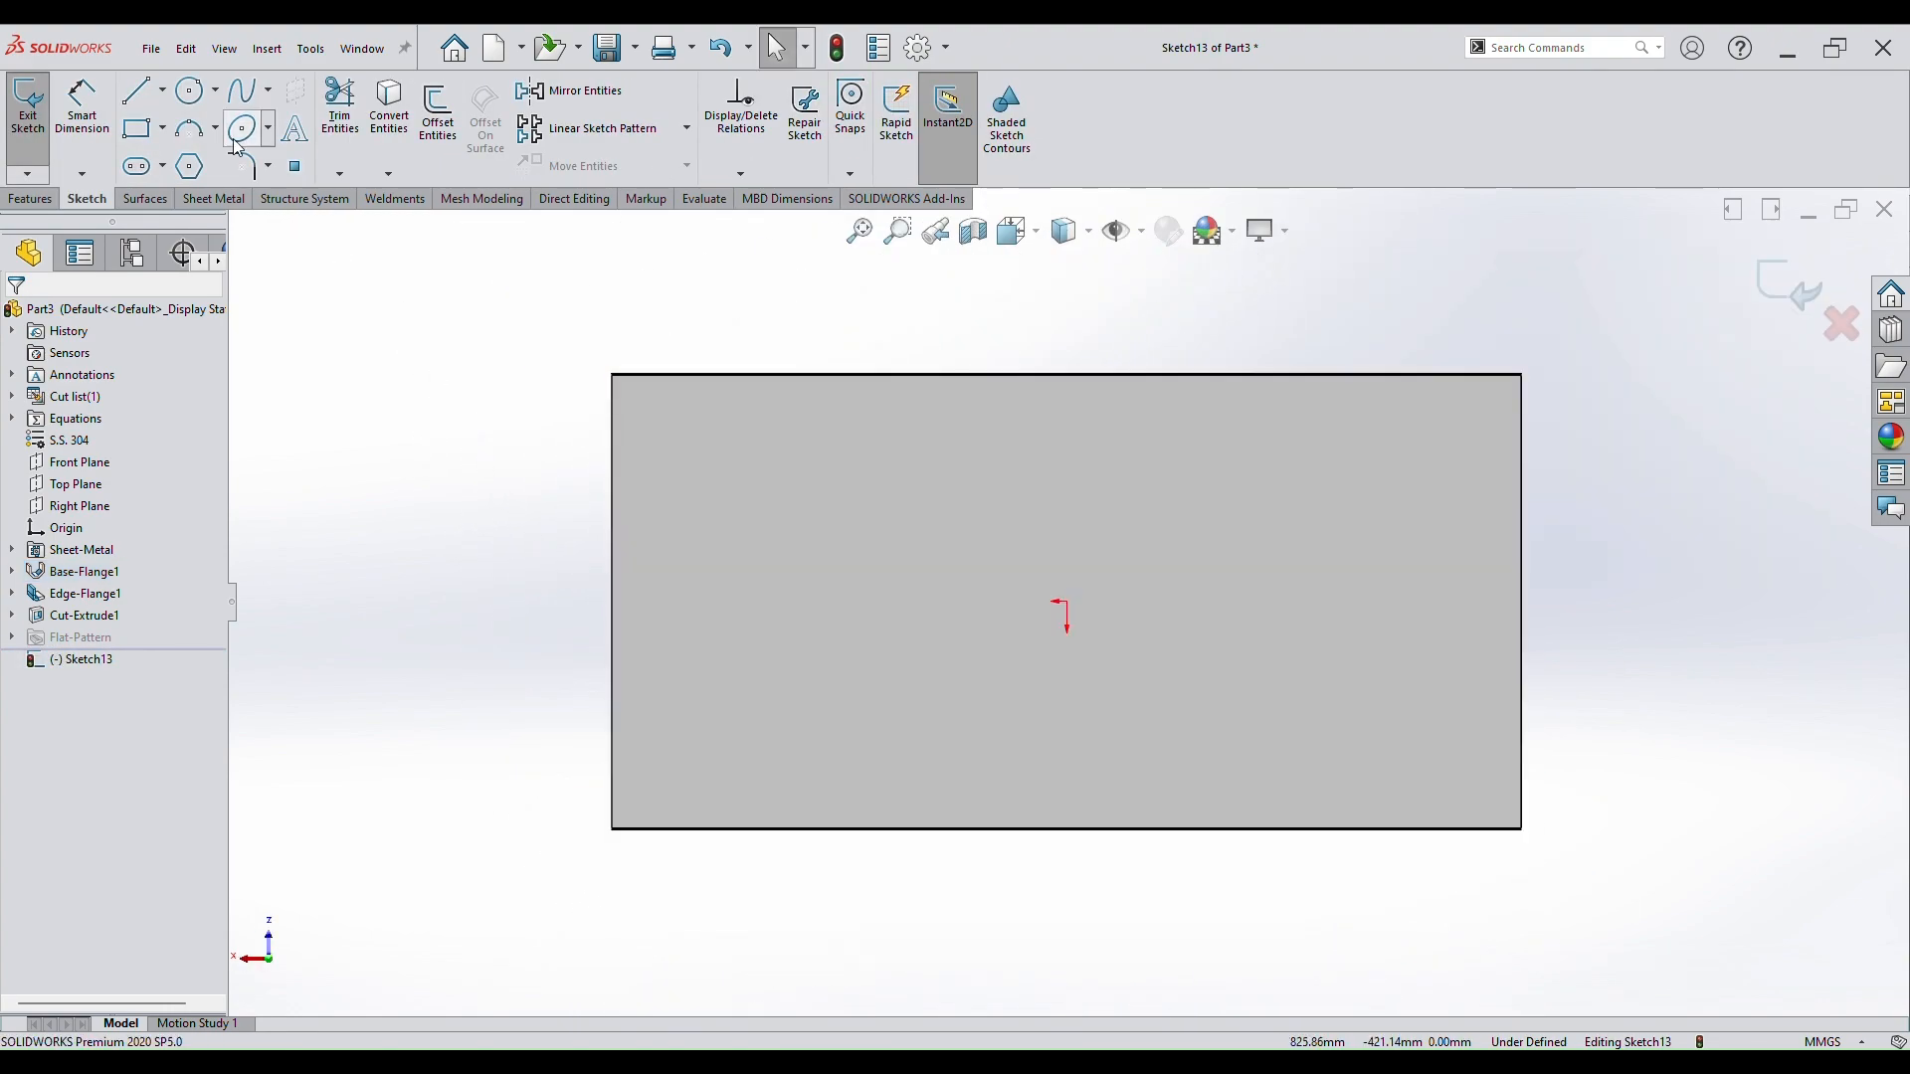
pyautogui.click(142, 90)
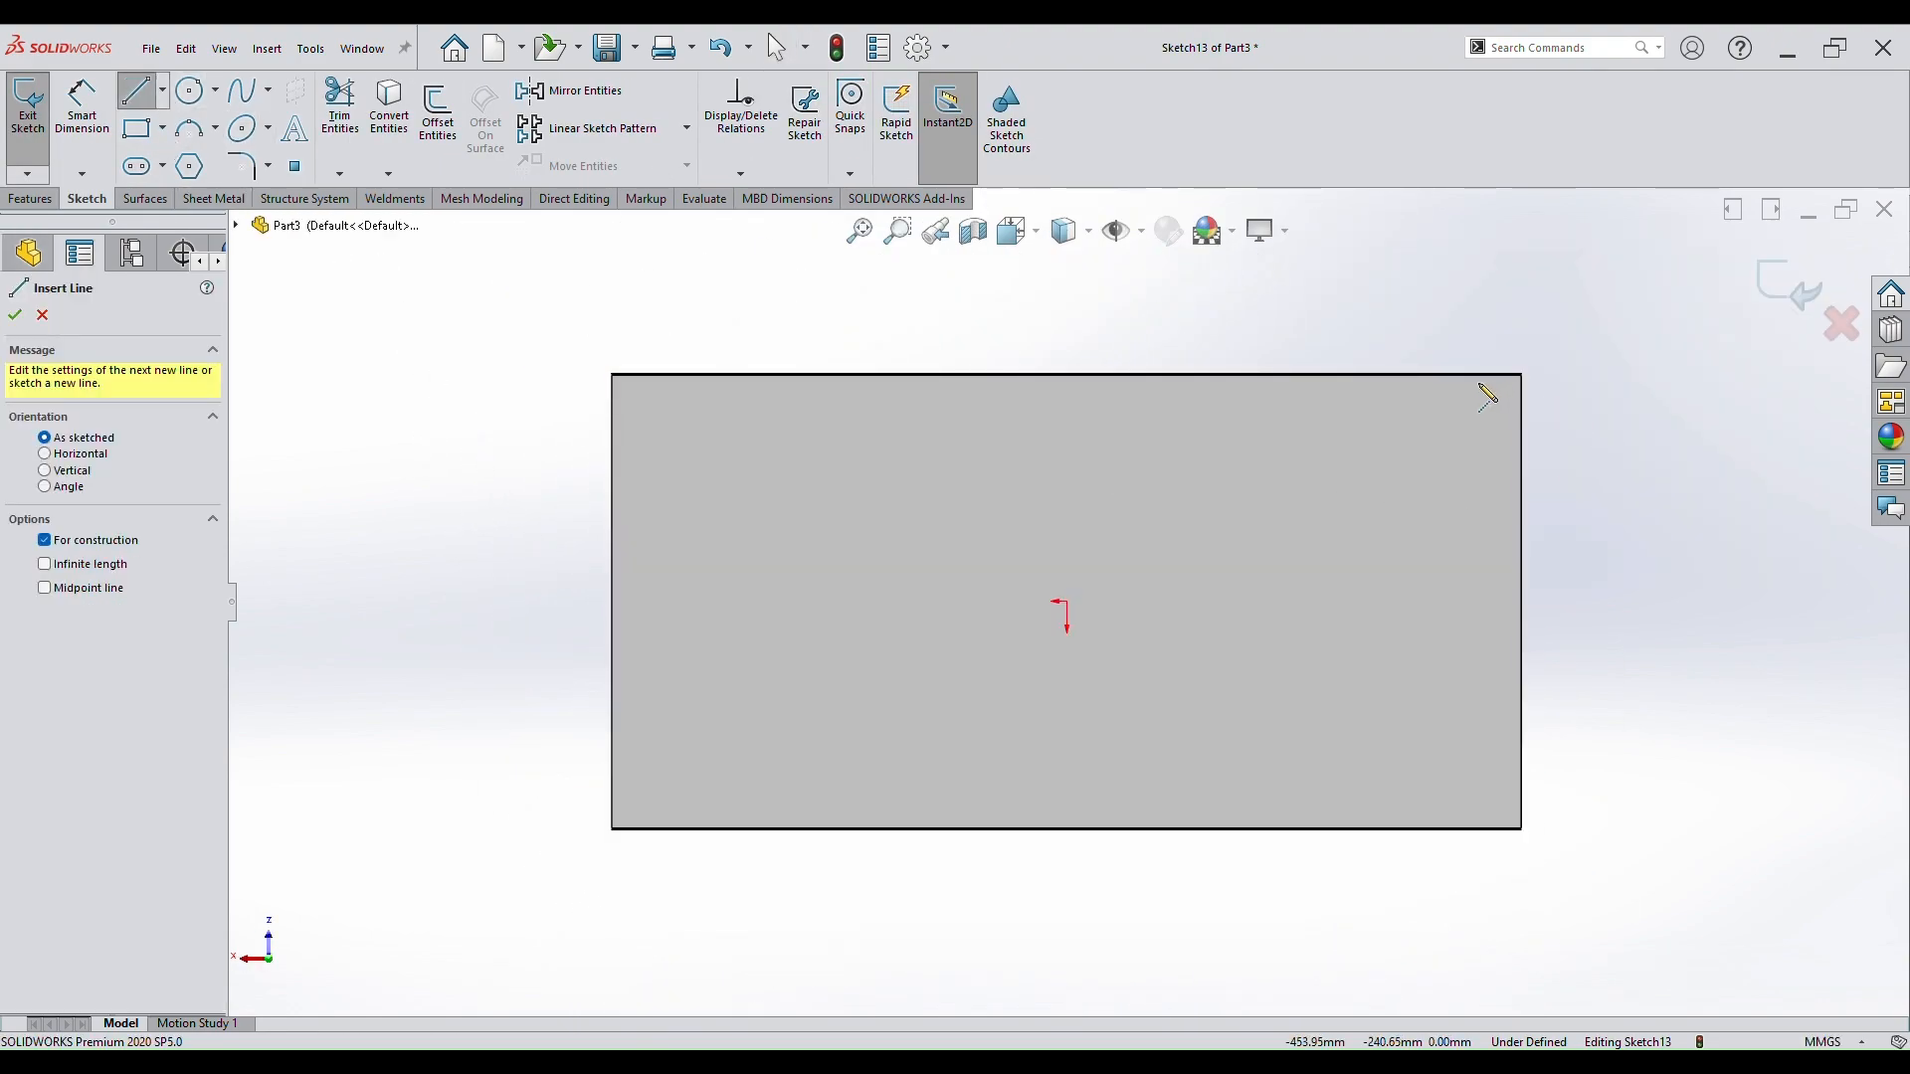
pyautogui.click(1463, 376)
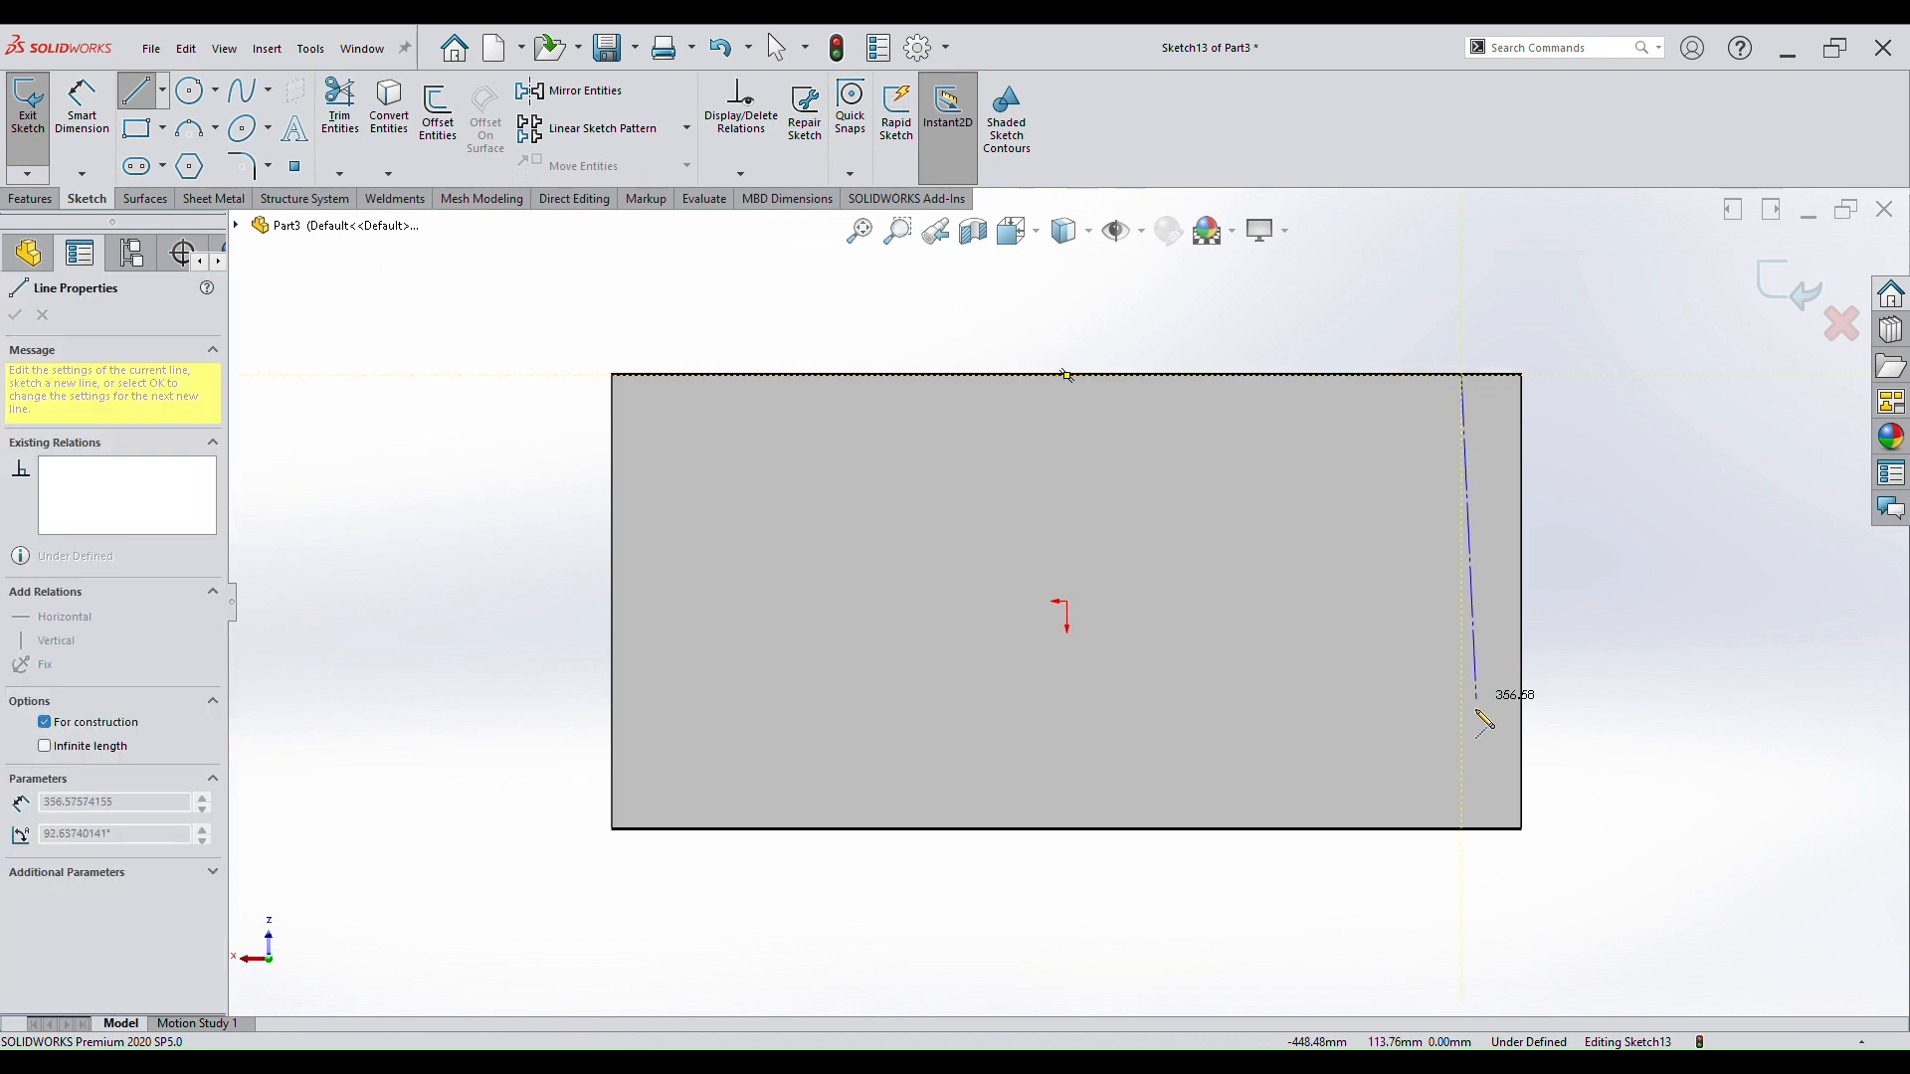
pyautogui.click(1461, 828)
pyautogui.press('Escape')
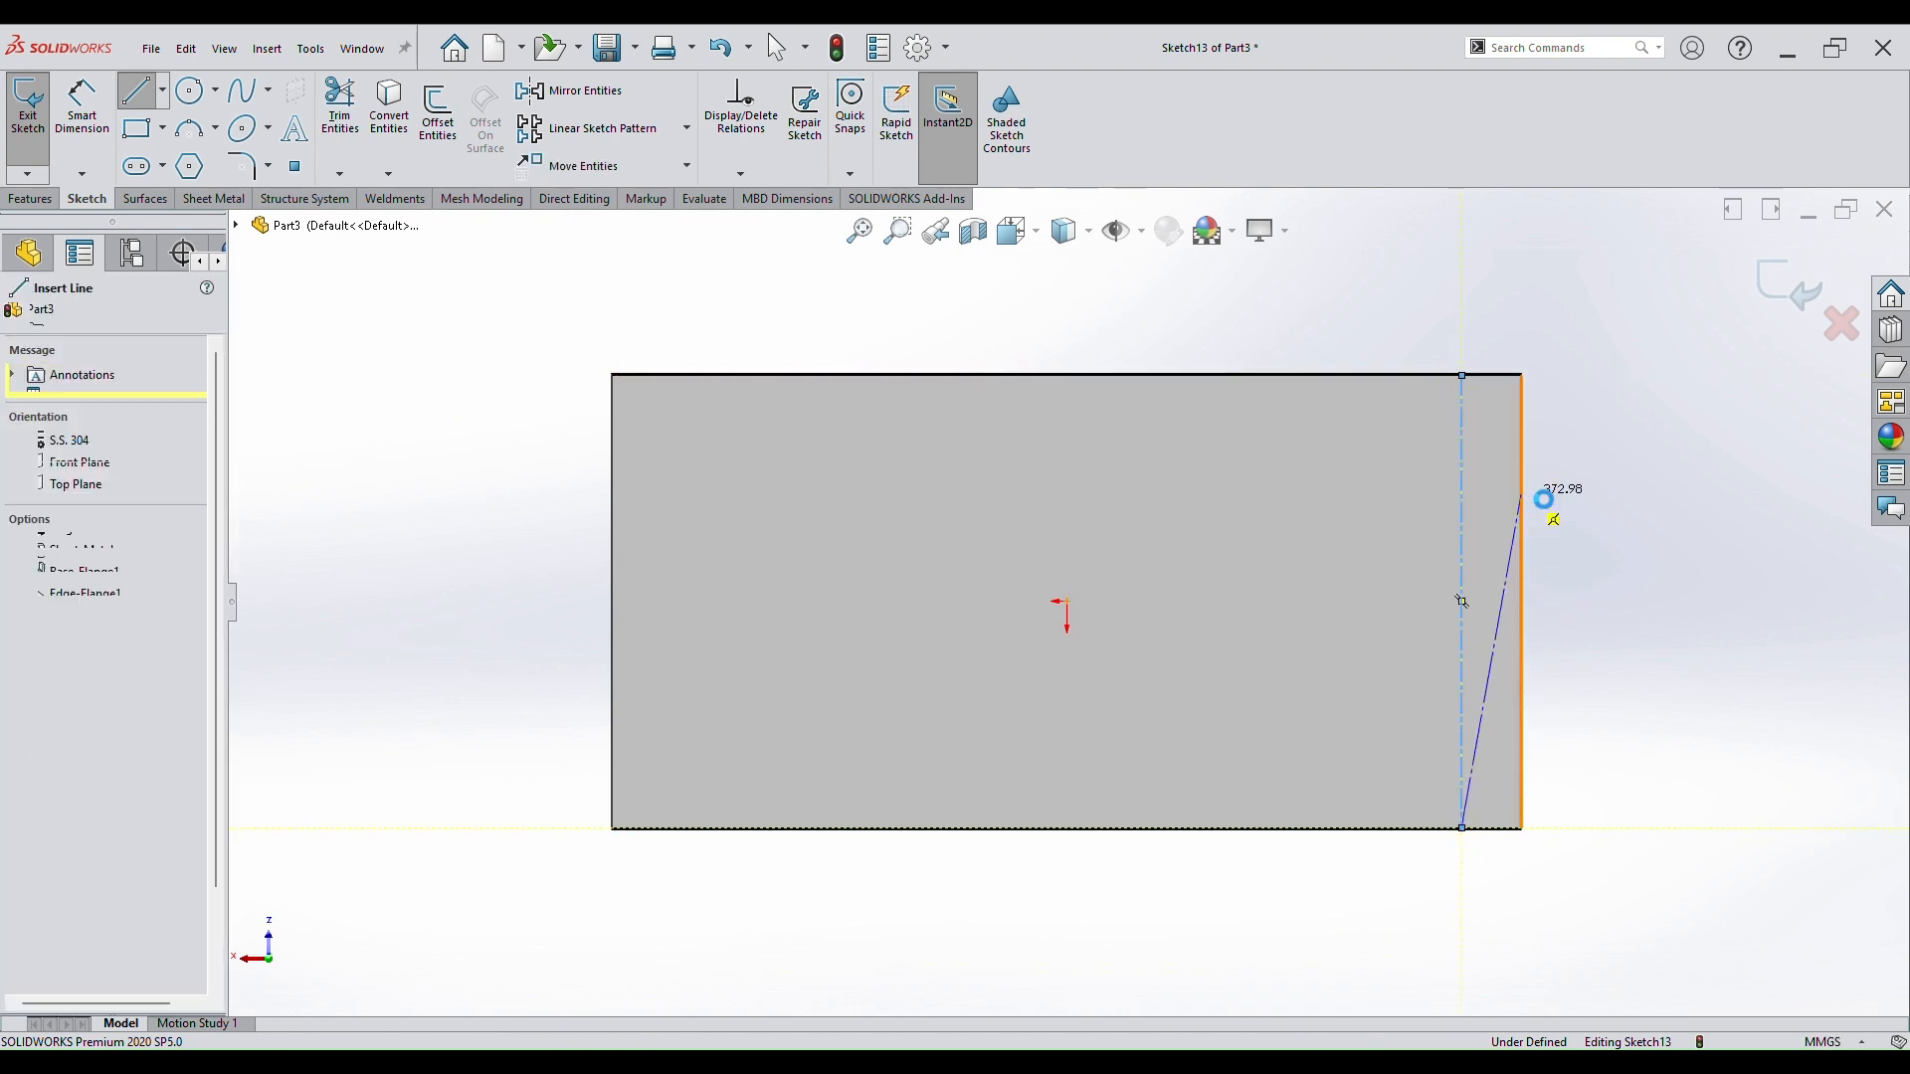
# Dimension the construction line from the web's nearest end edge and set the distance to 100 mm.
pyautogui.click(83, 108)
pyautogui.scroll(-5, 1556, 702)
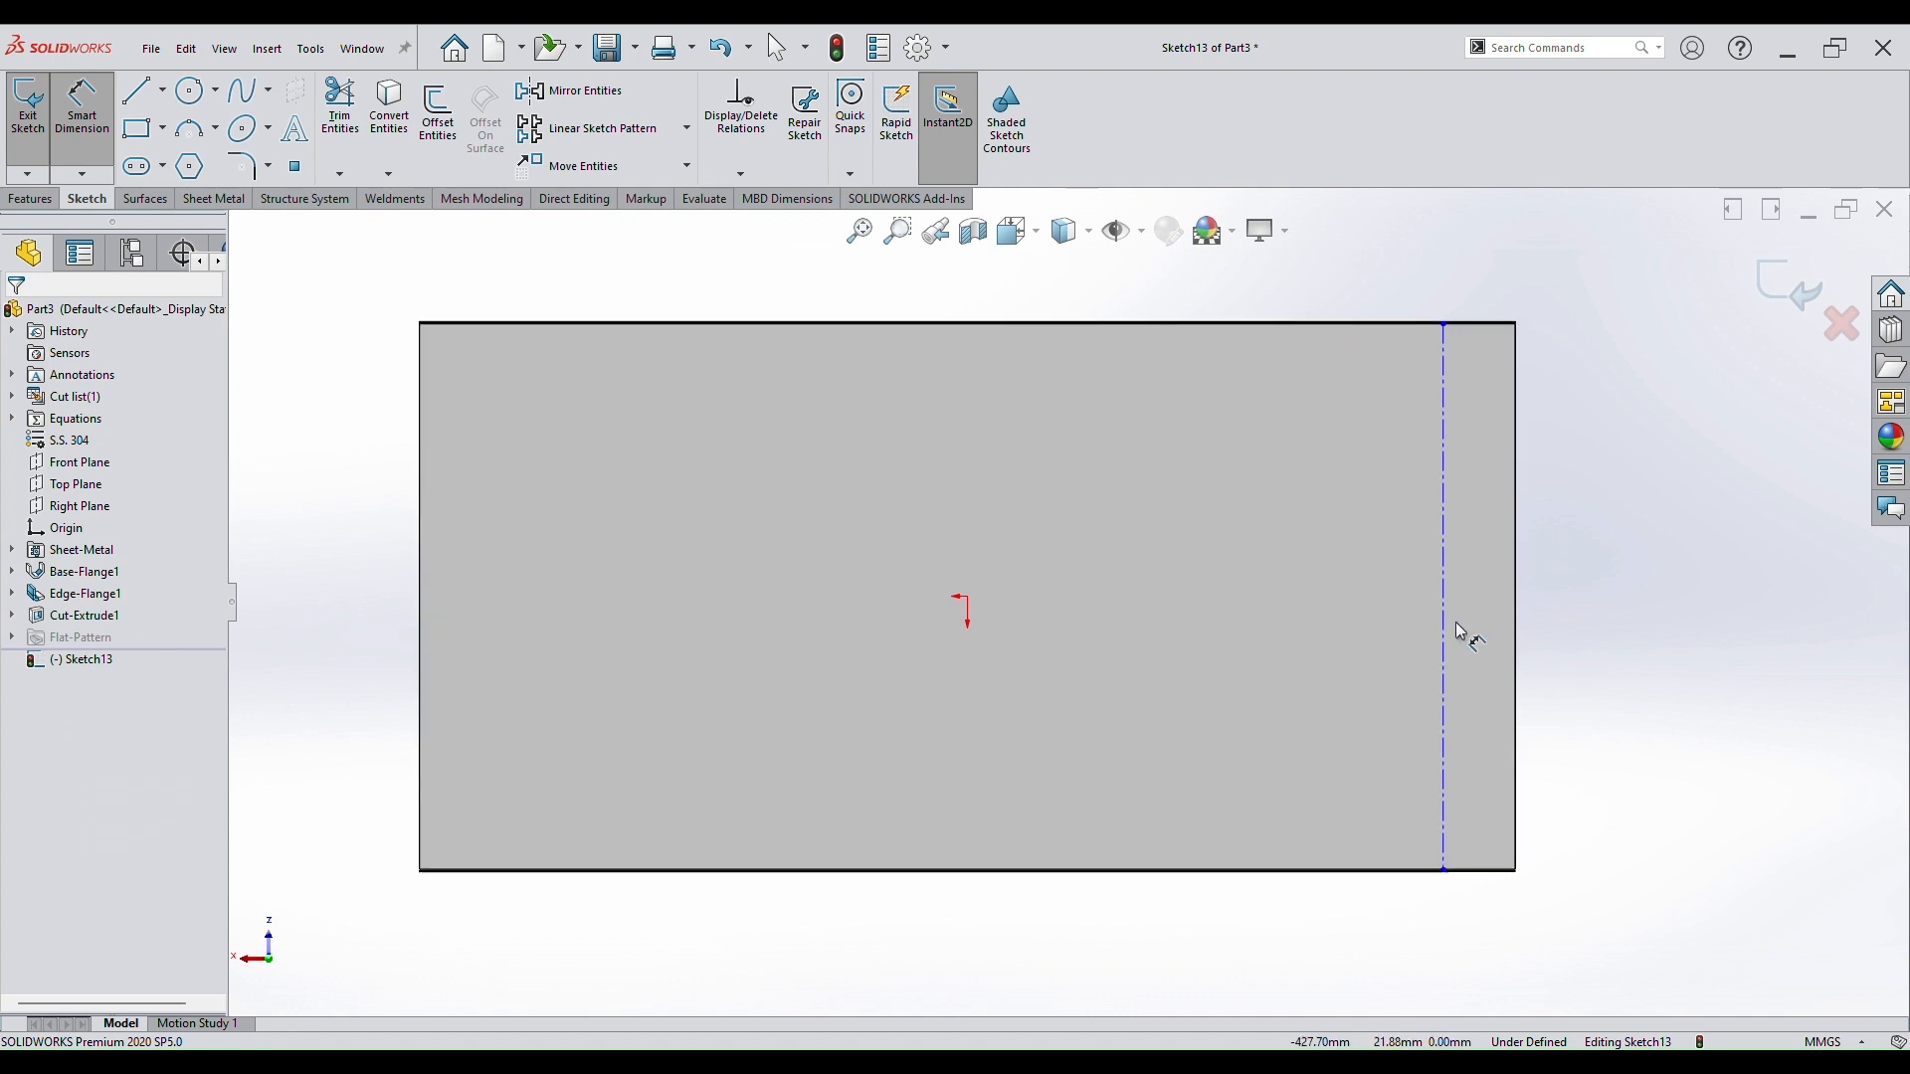
pyautogui.click(1364, 675)
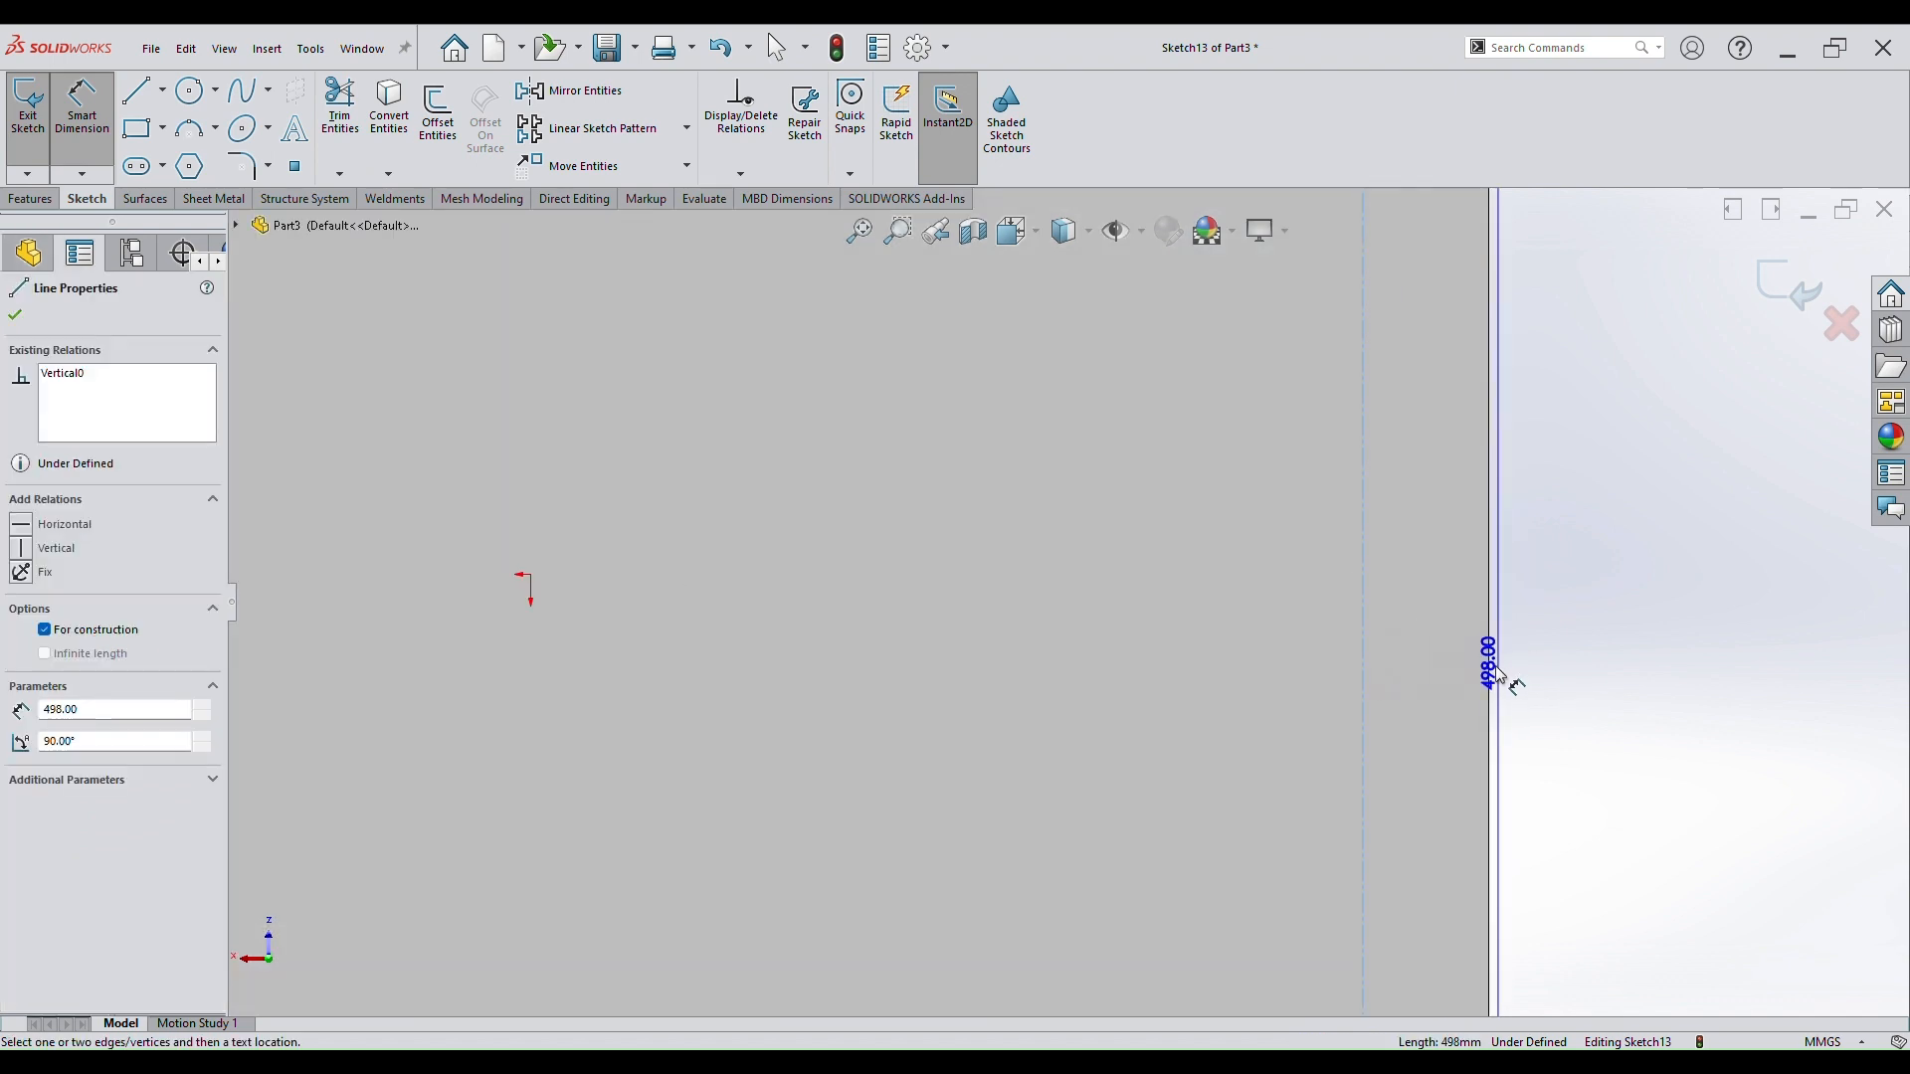
pyautogui.click(1491, 688)
pyautogui.click(1557, 684)
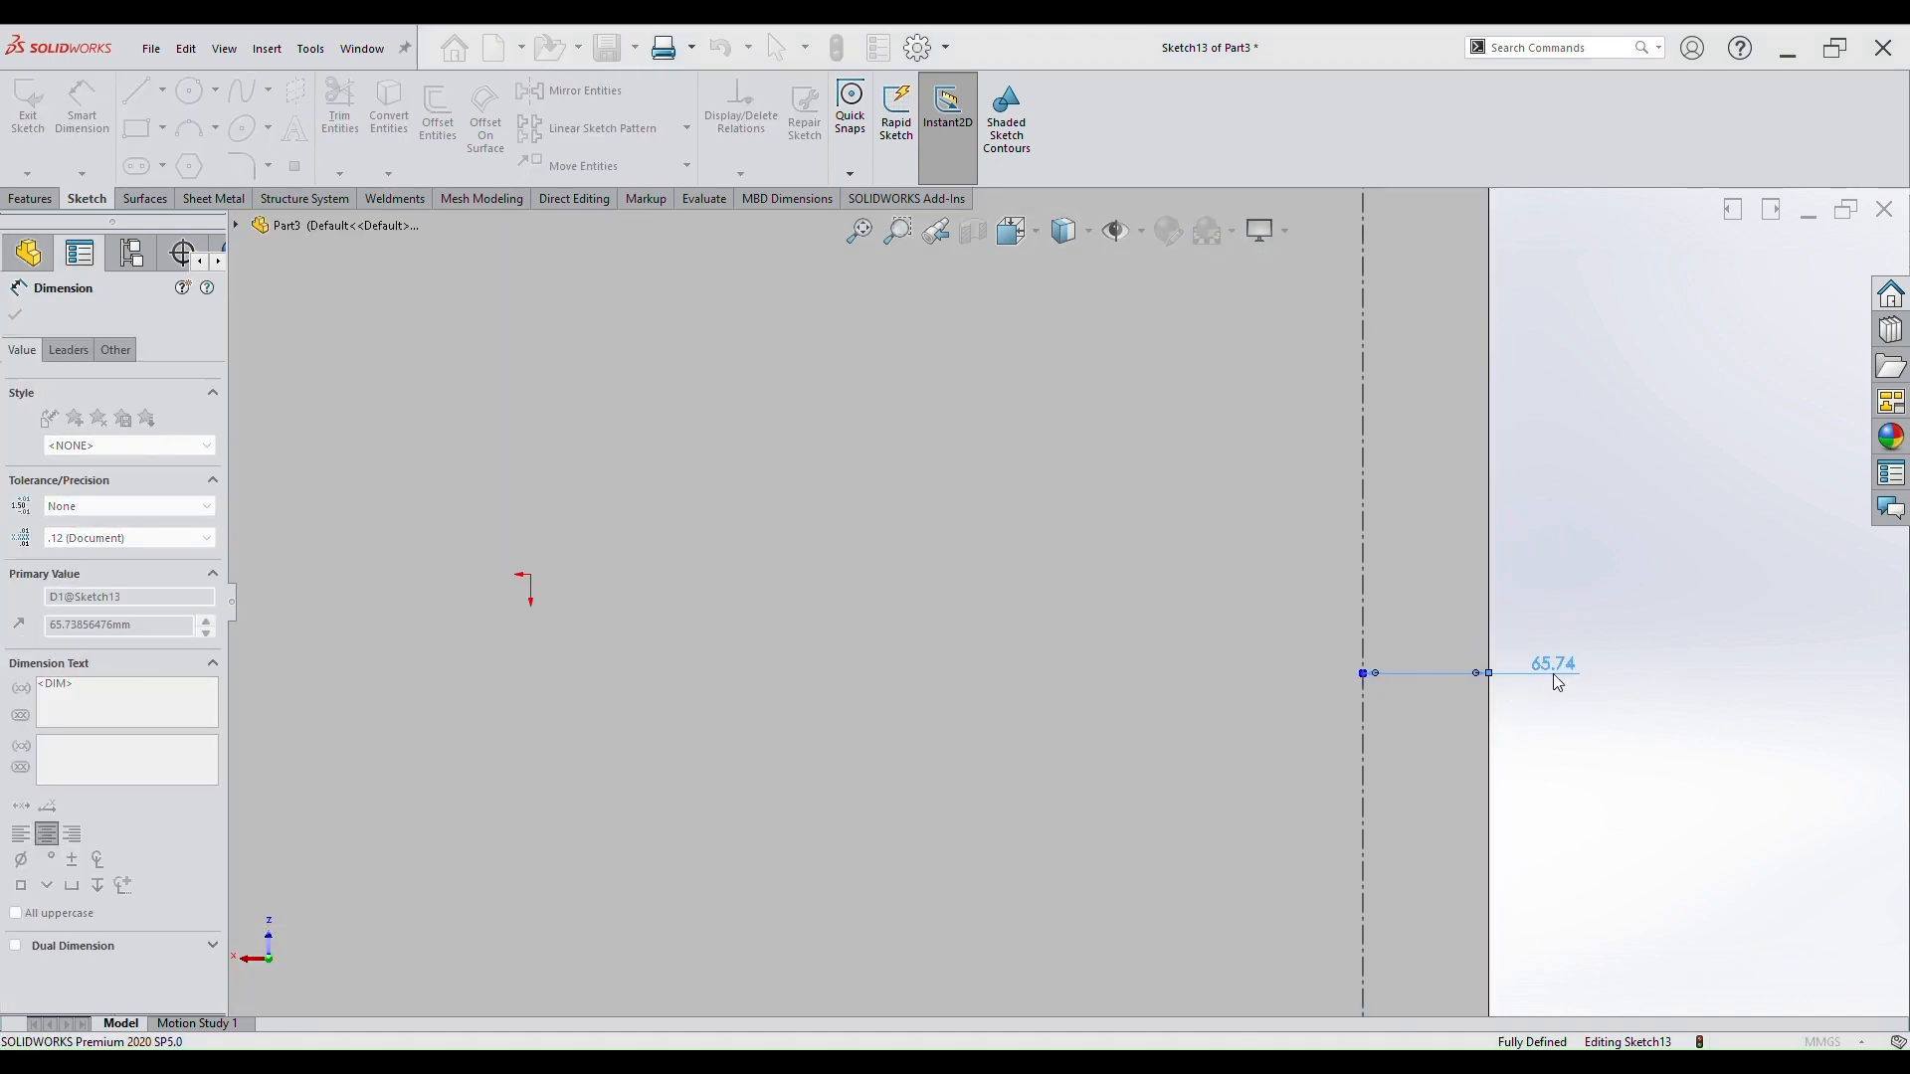
pyautogui.write('100')
pyautogui.press('Return')
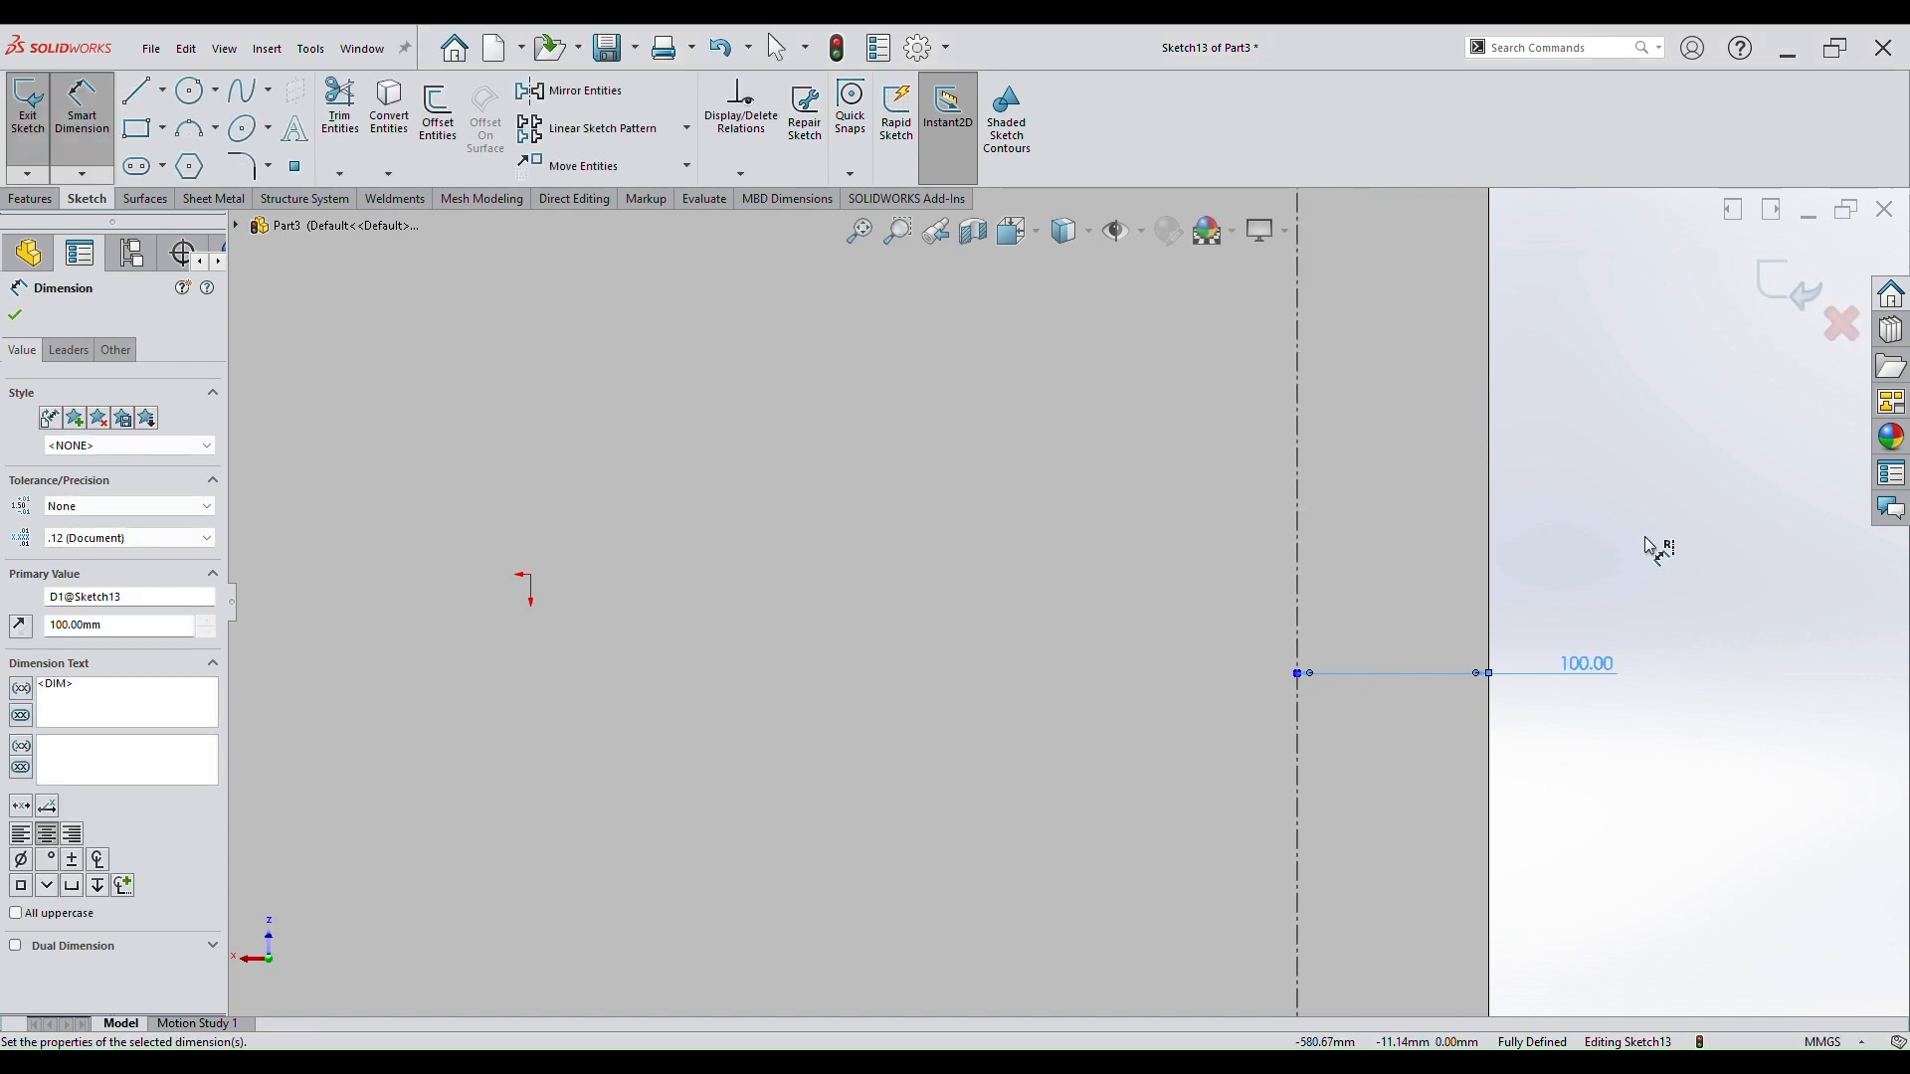
pyautogui.click(1646, 537)
# Sketch a vertical straight slot on the construction line near its upper end, about 30 mm centre-to-centre and 23 mm wide.
pyautogui.scroll(8, 1603, 522)
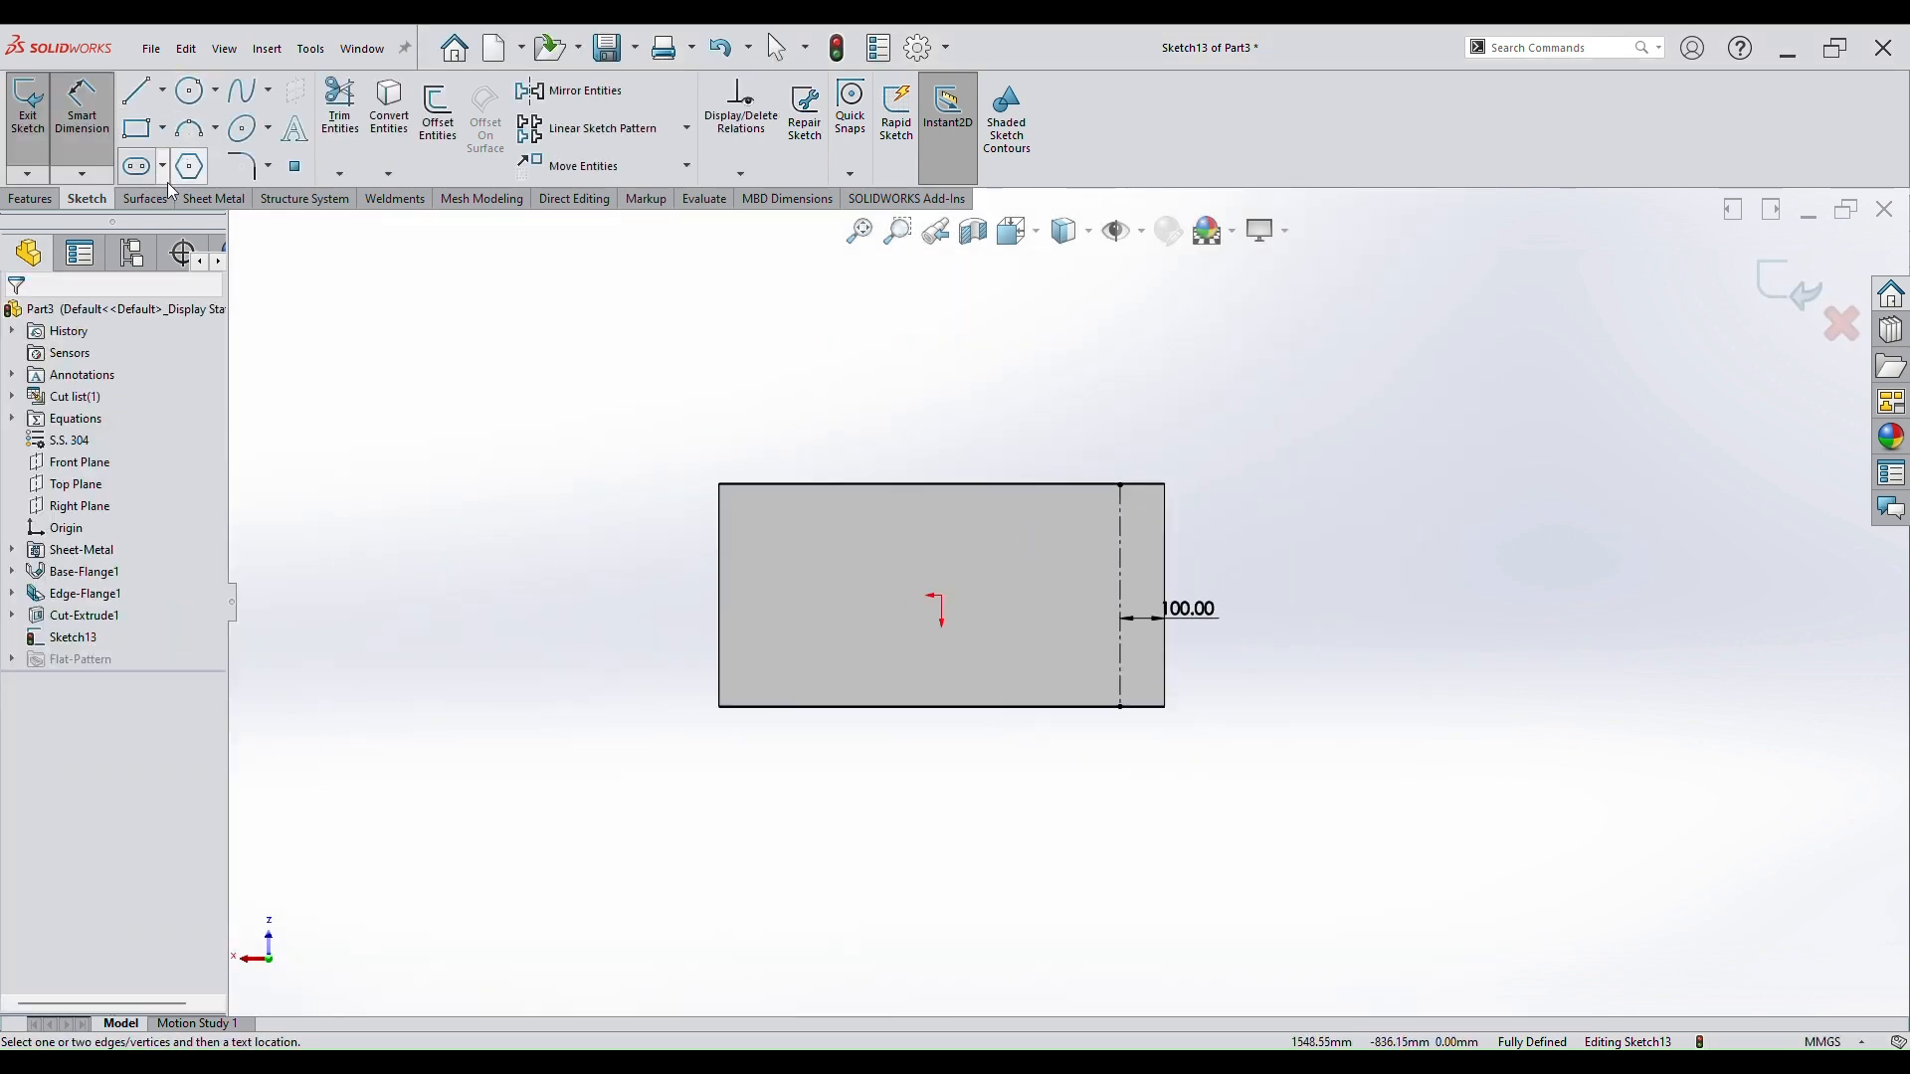
pyautogui.click(138, 166)
pyautogui.scroll(-5, 1123, 522)
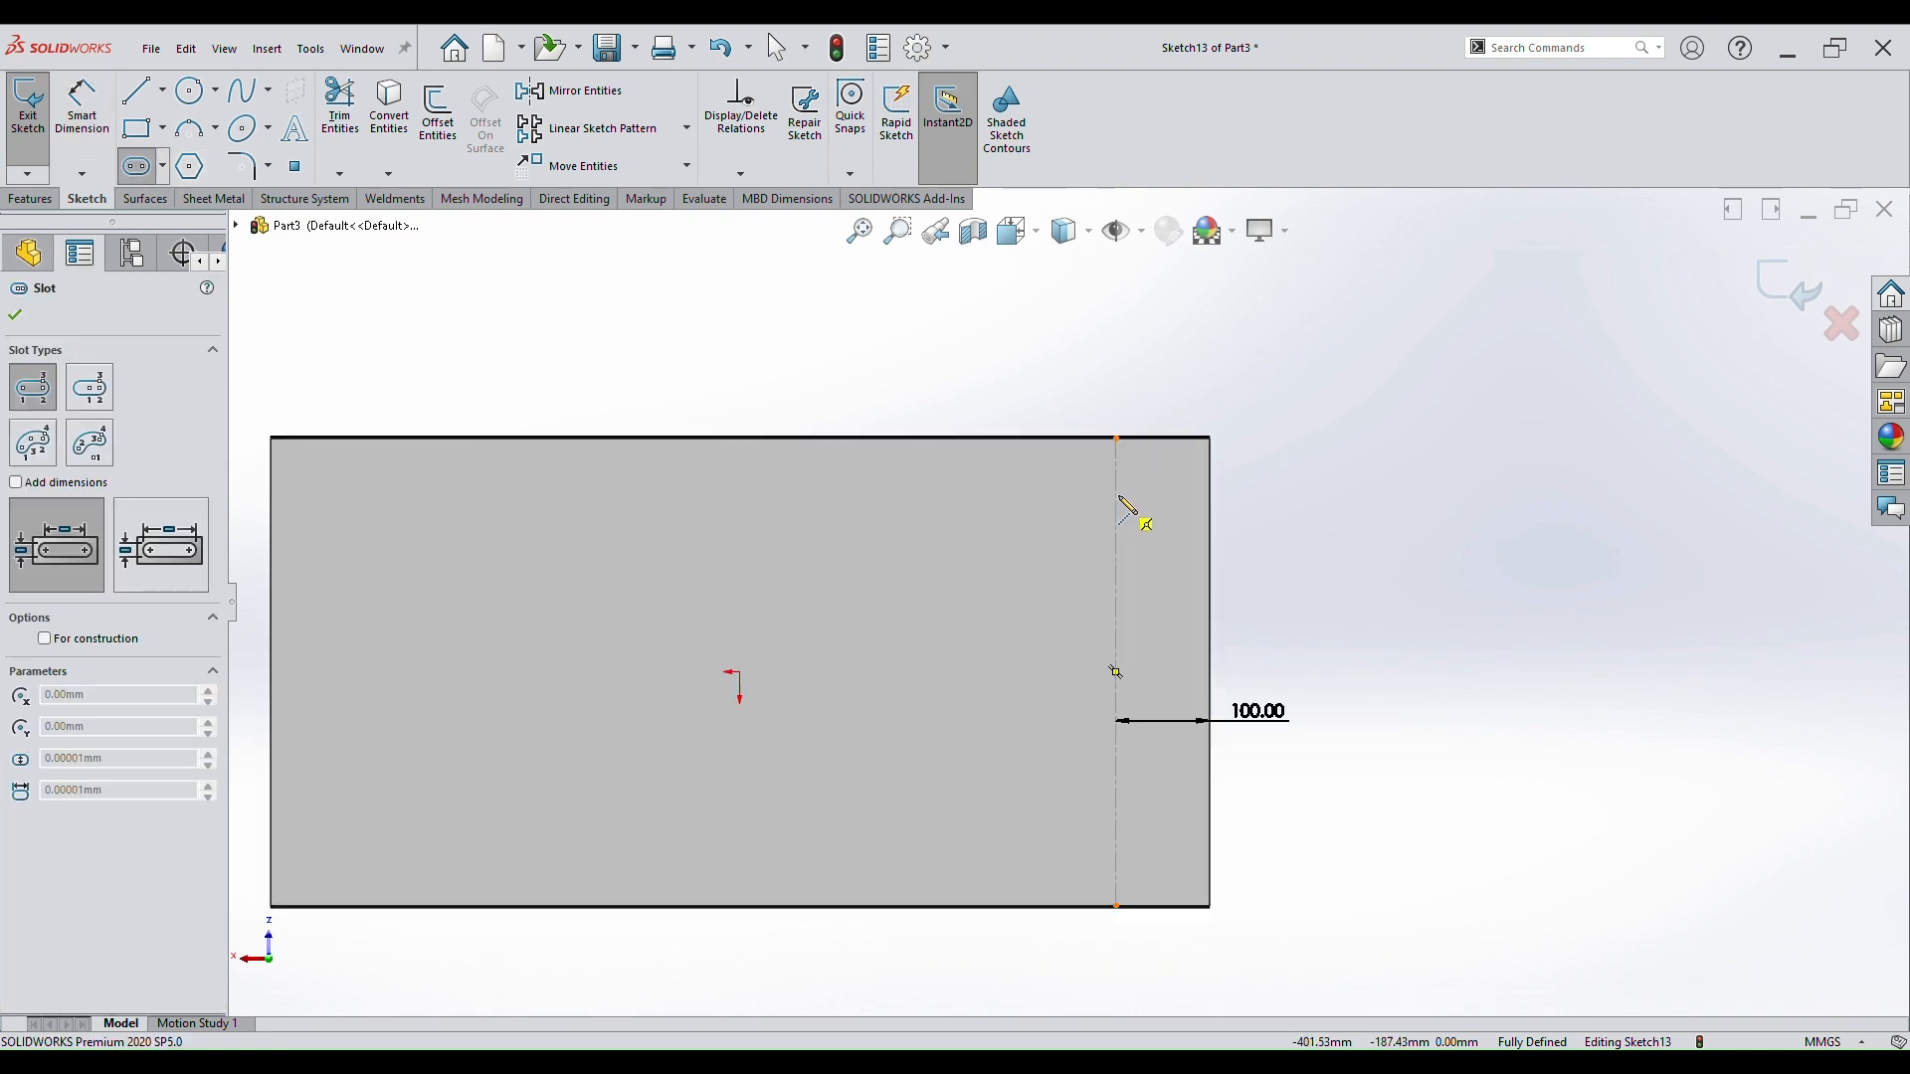
pyautogui.scroll(-2, 1118, 488)
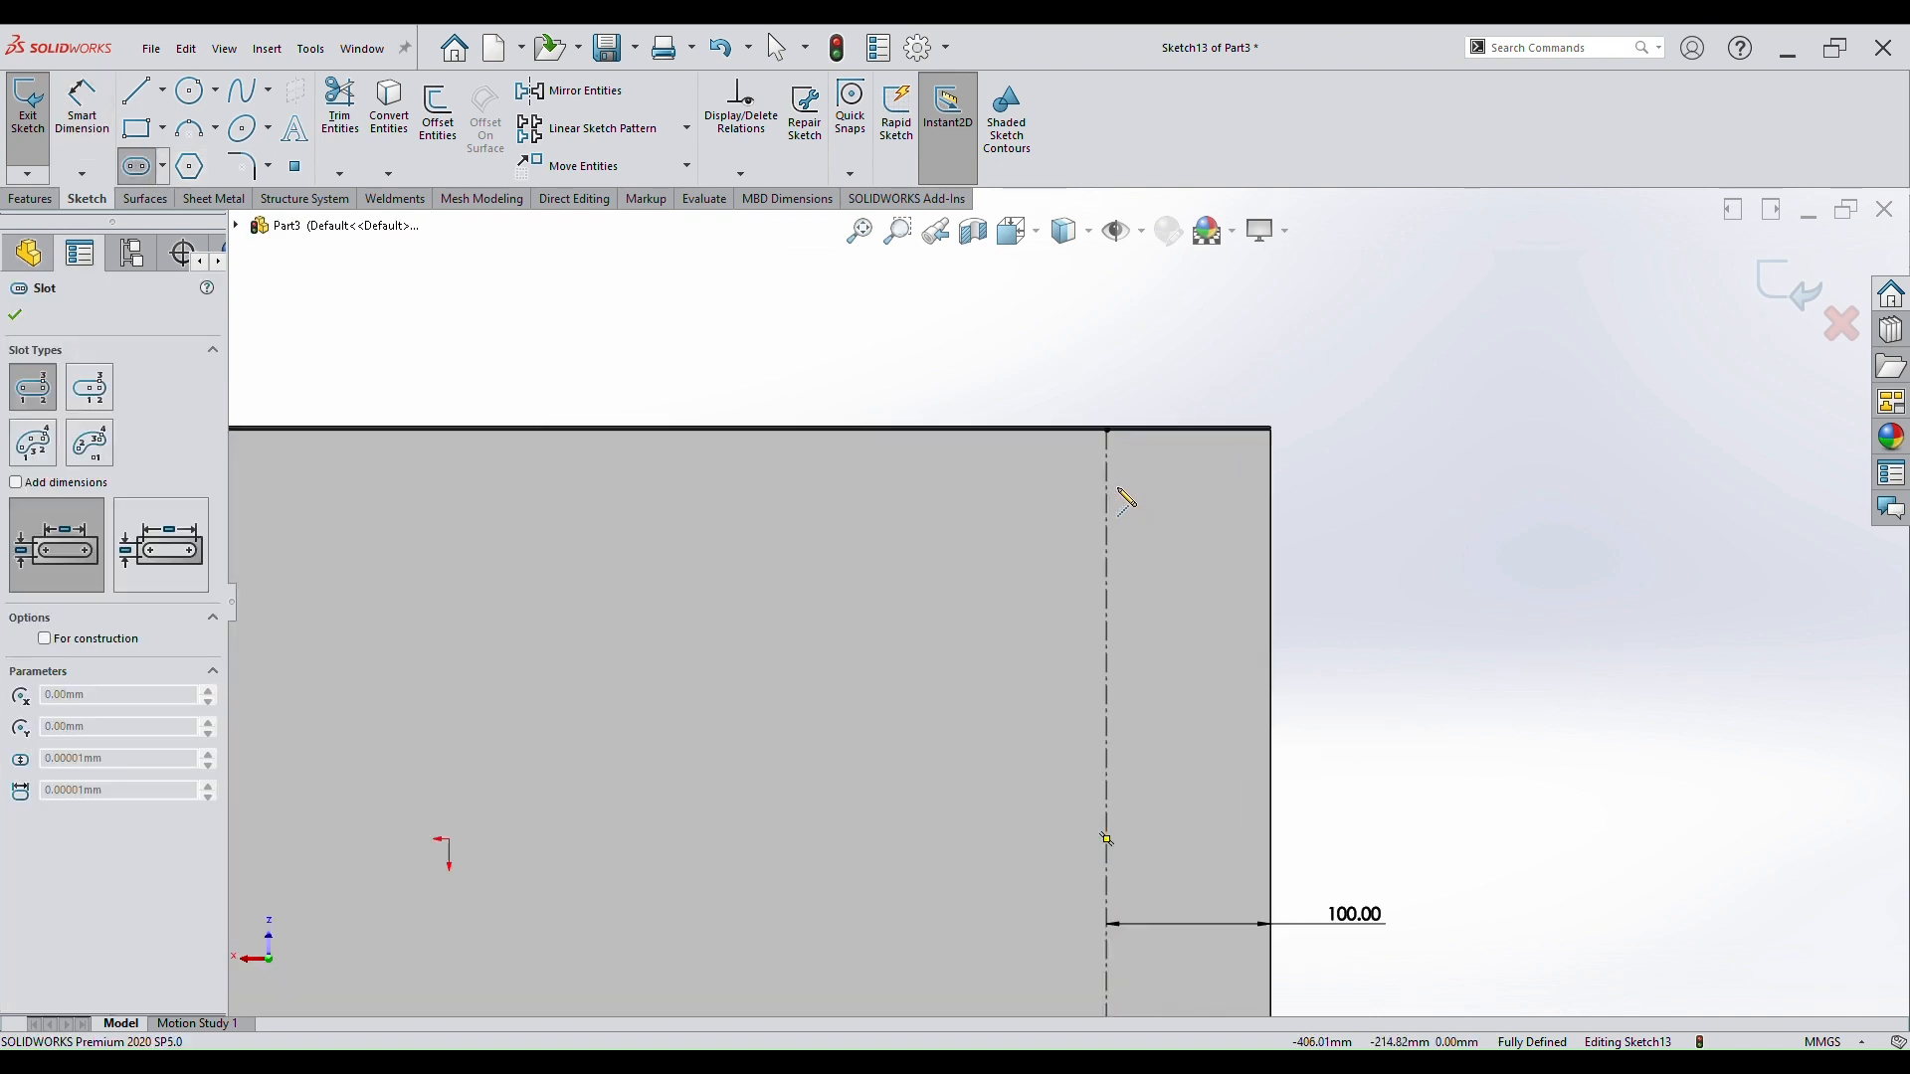
pyautogui.click(1108, 518)
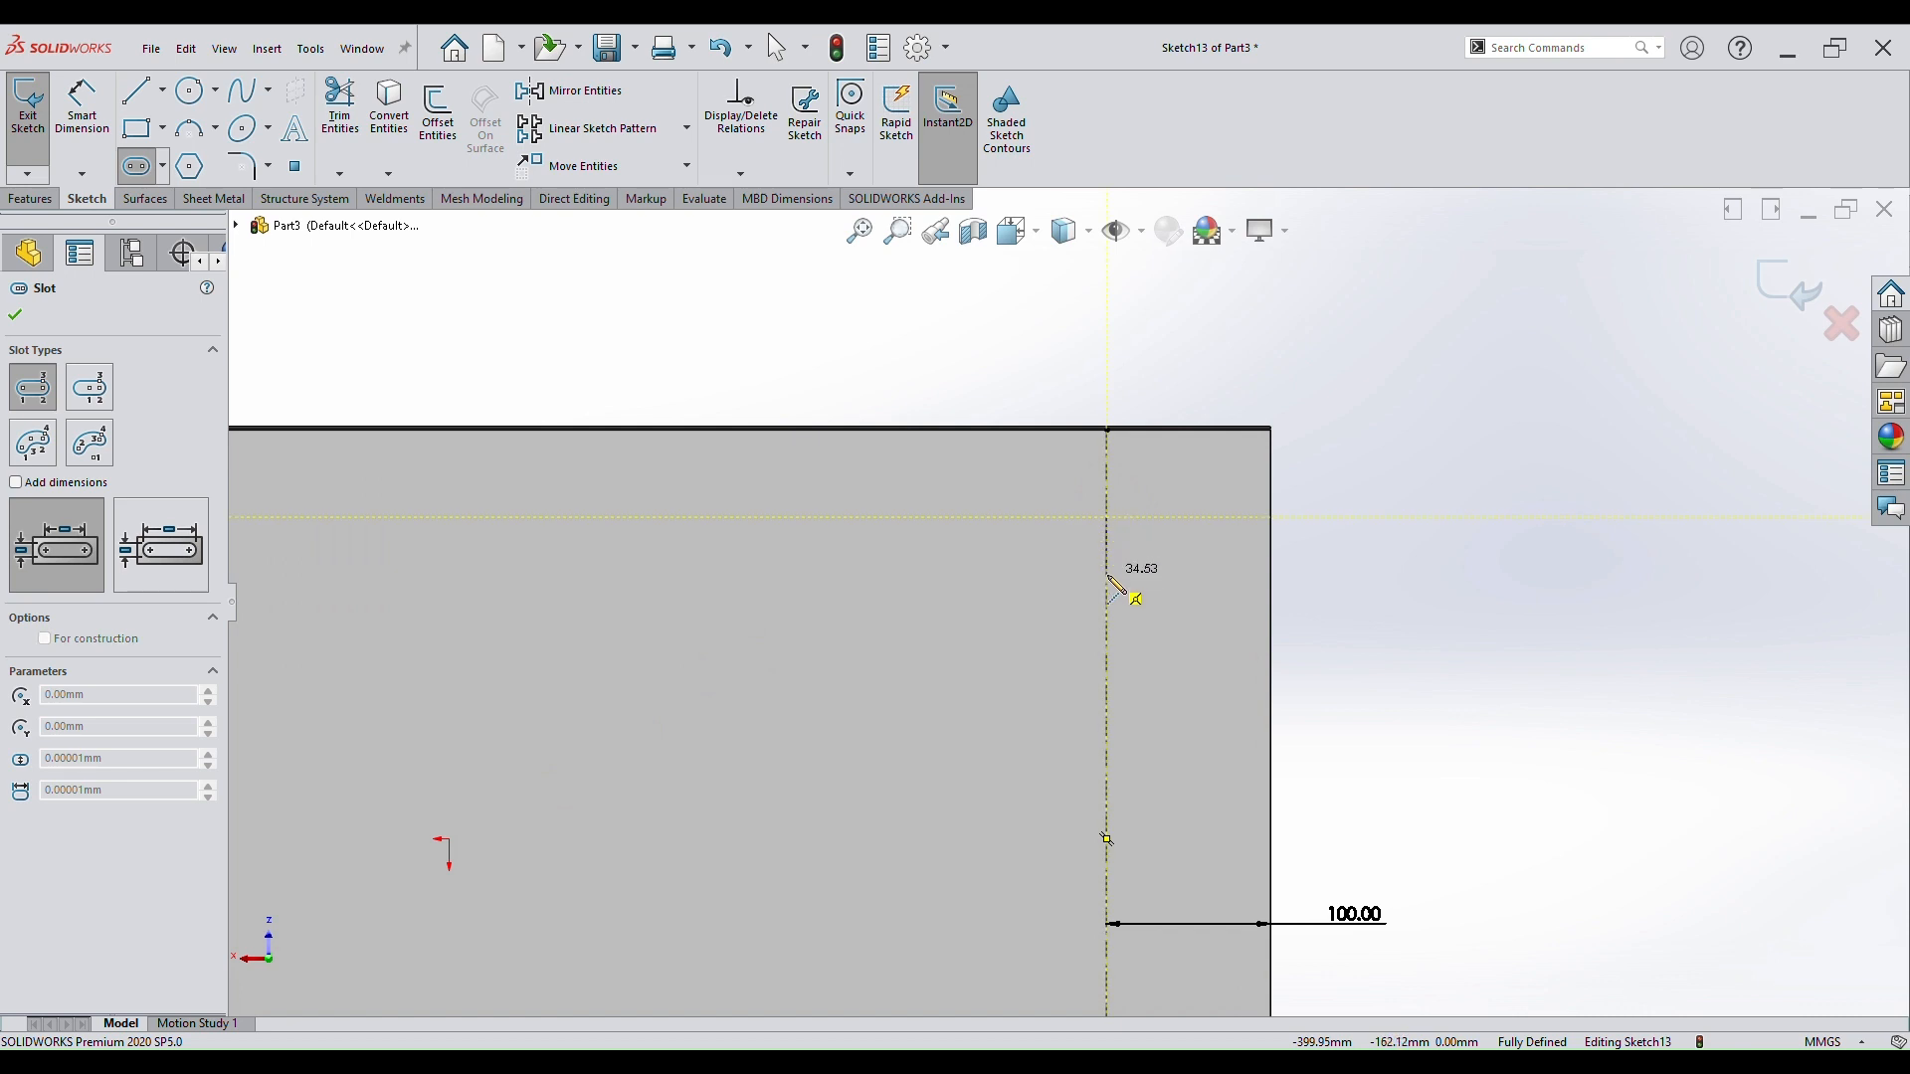
pyautogui.click(1108, 569)
pyautogui.click(1125, 573)
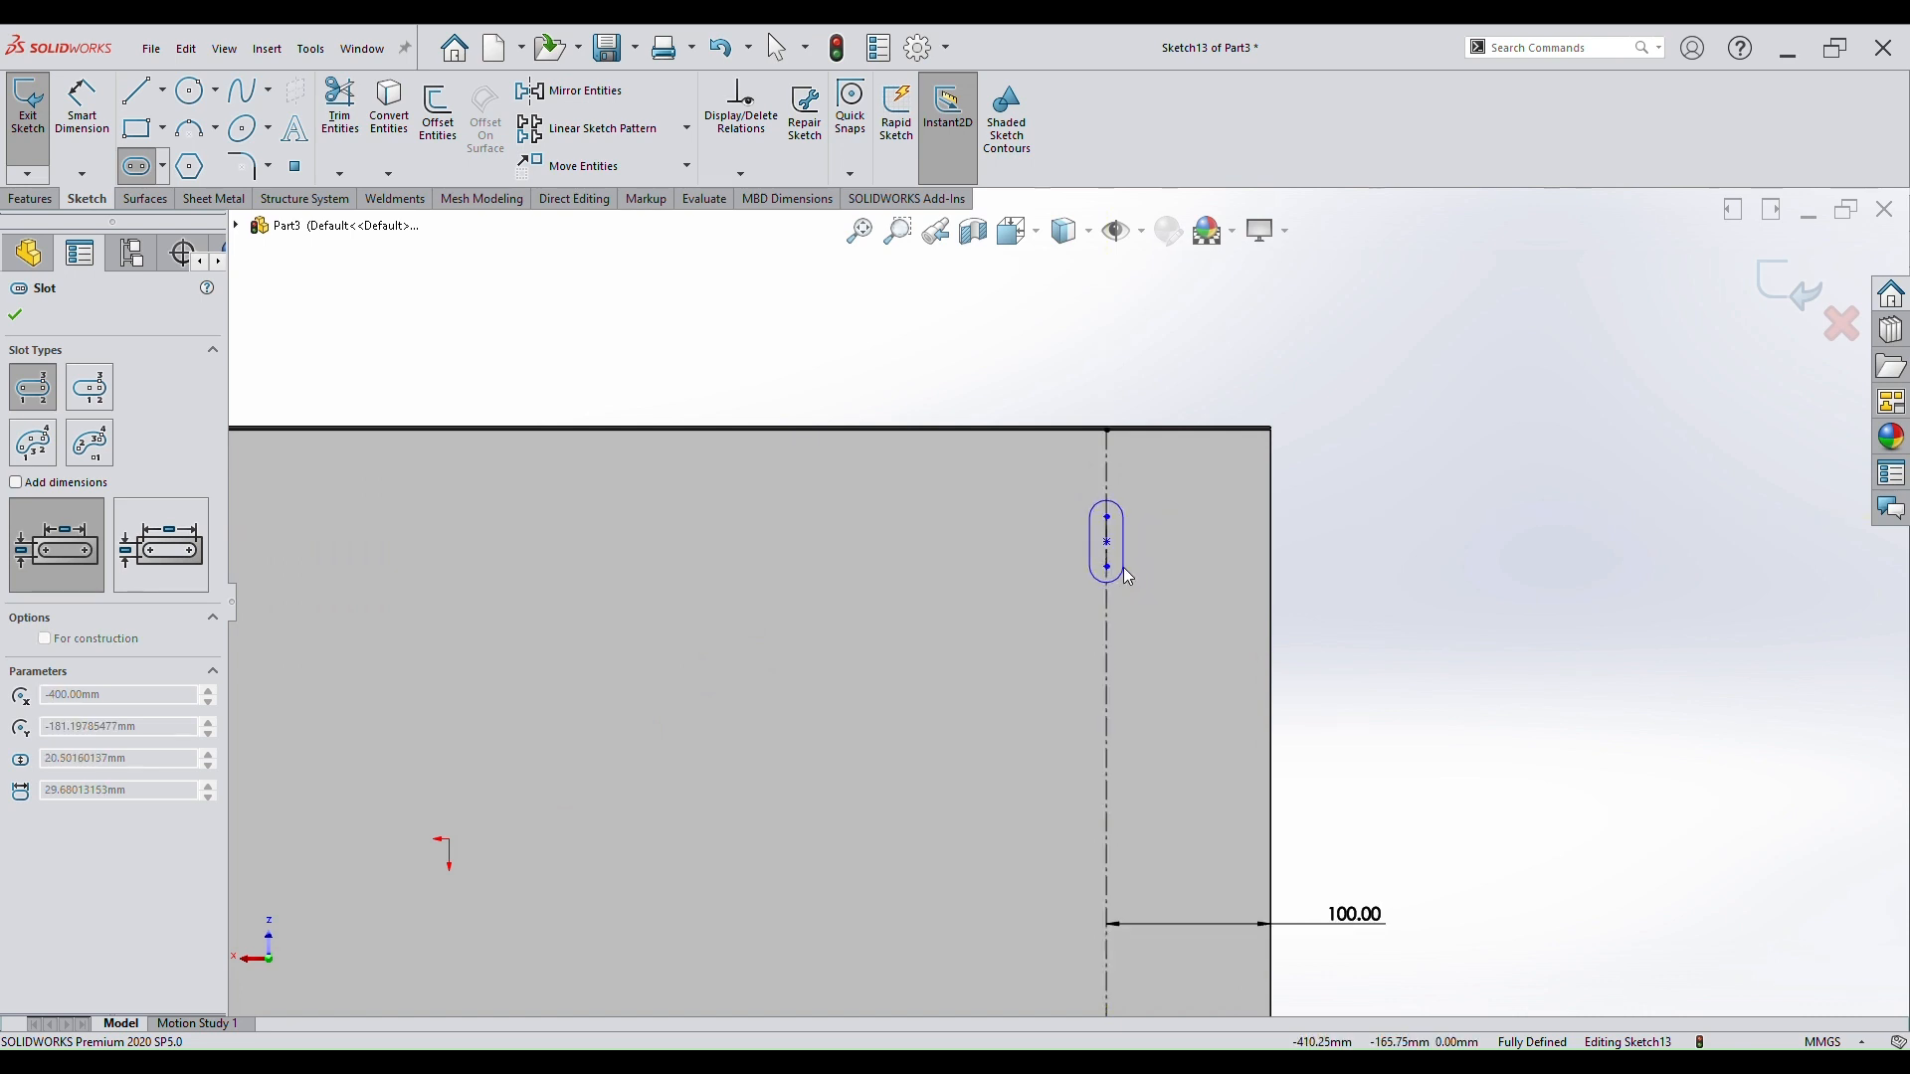
pyautogui.press('Escape')
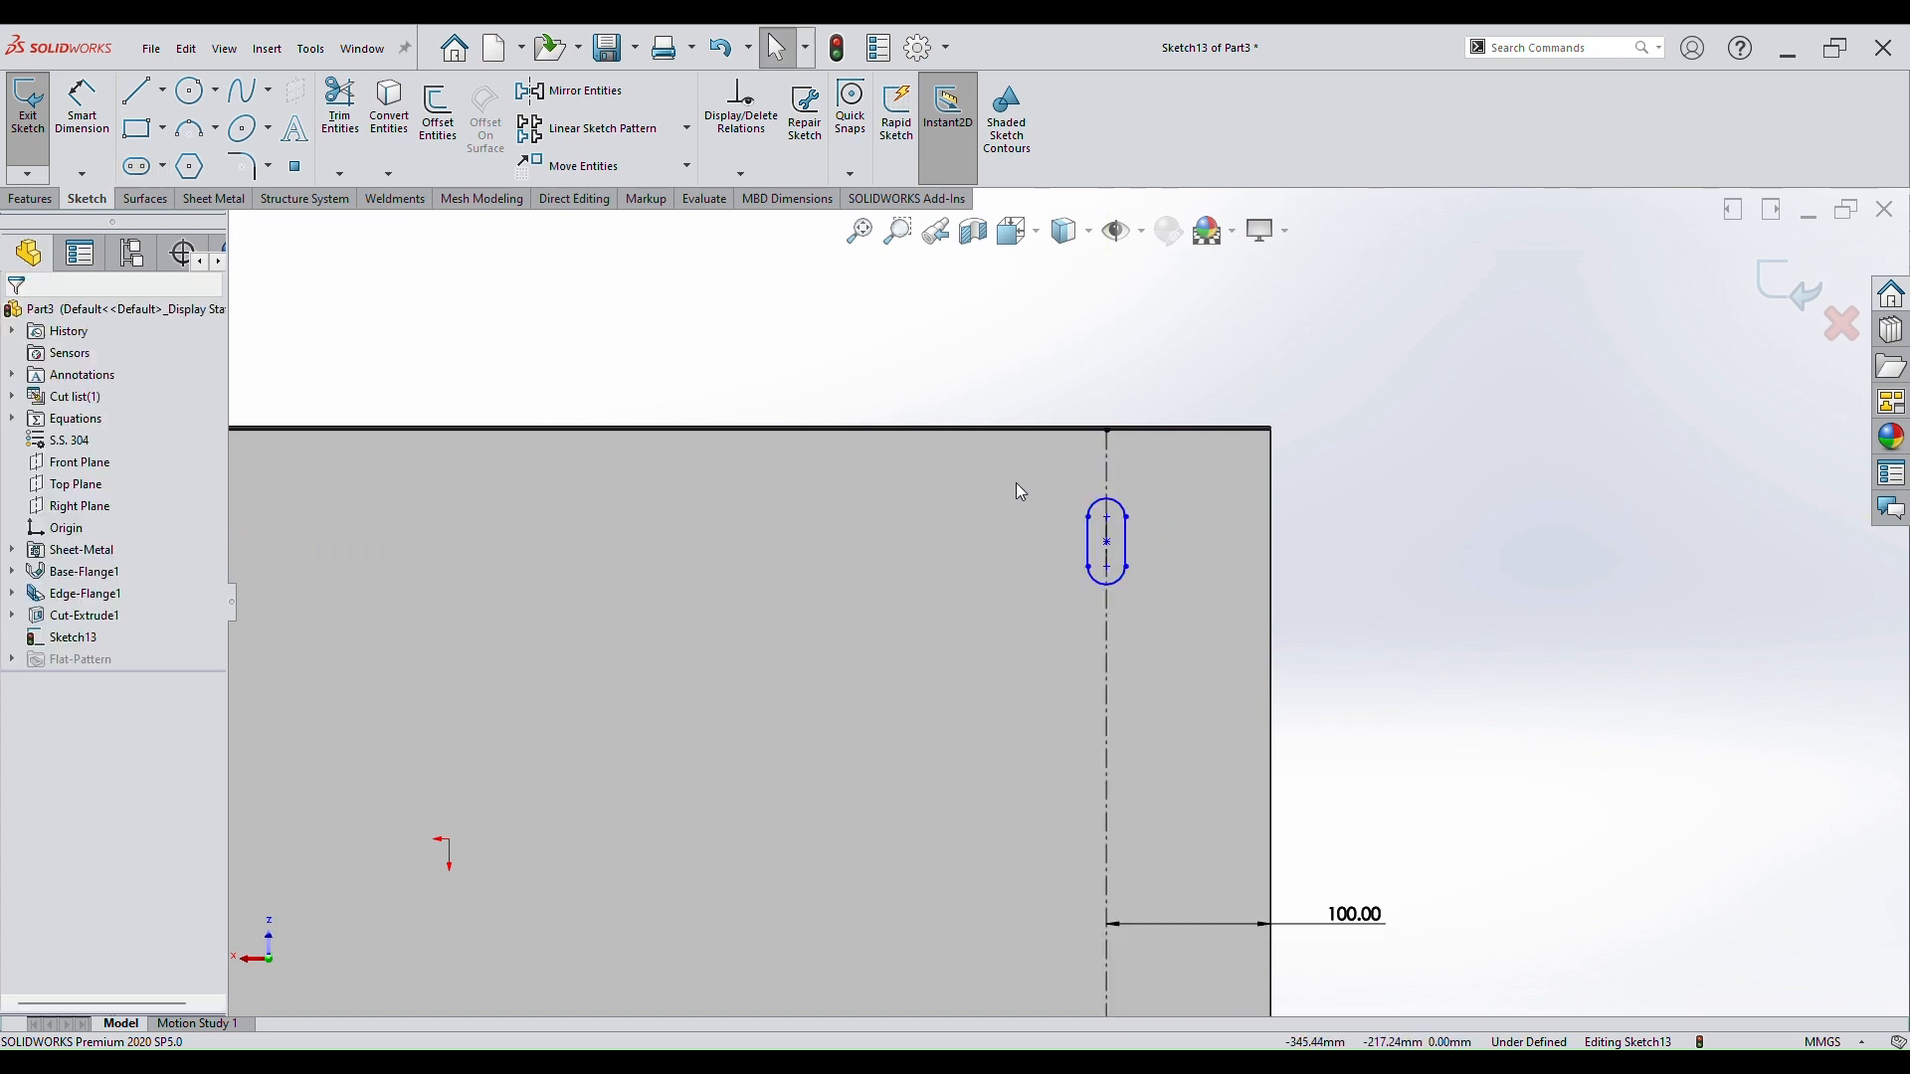
# Dimension the slot's width and set it to 20 mm.
pyautogui.scroll(2, 1059, 597)
pyautogui.click(105, 132)
pyautogui.scroll(-3, 1102, 676)
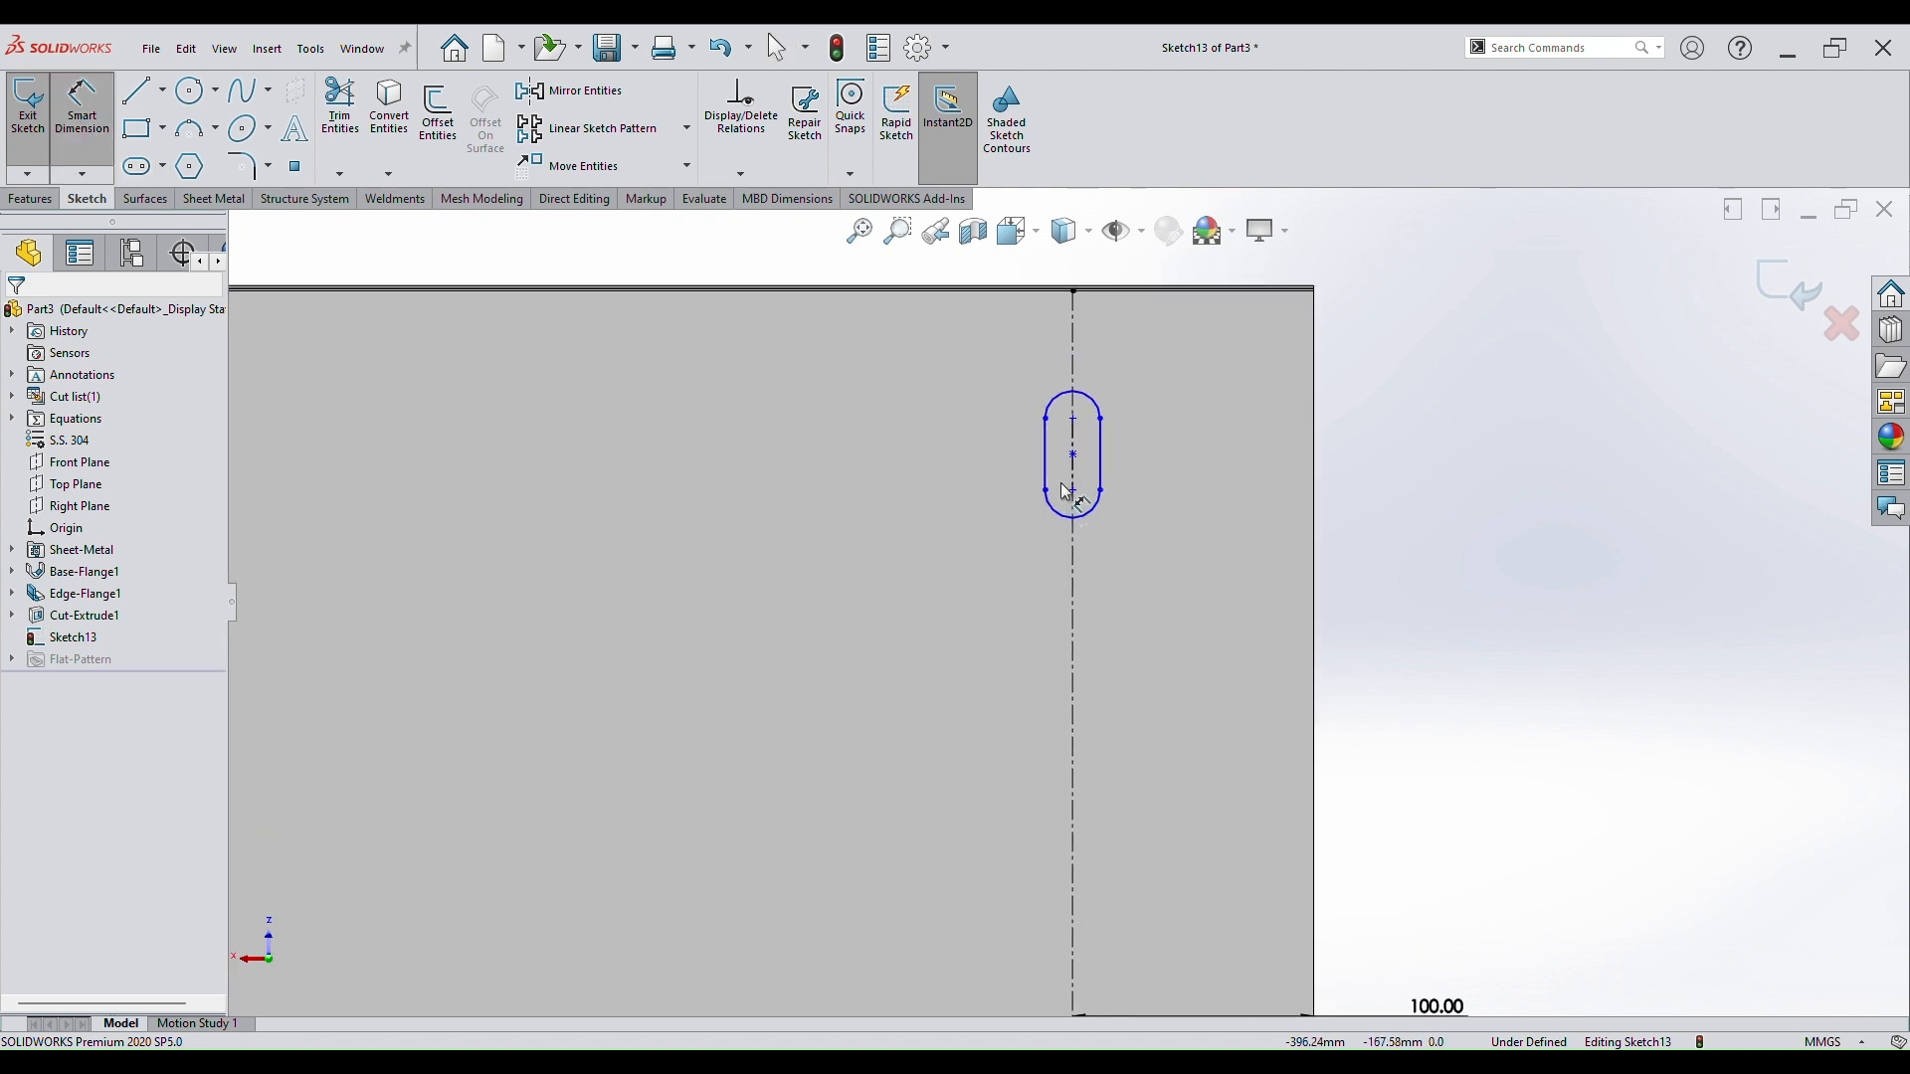
pyautogui.click(1047, 456)
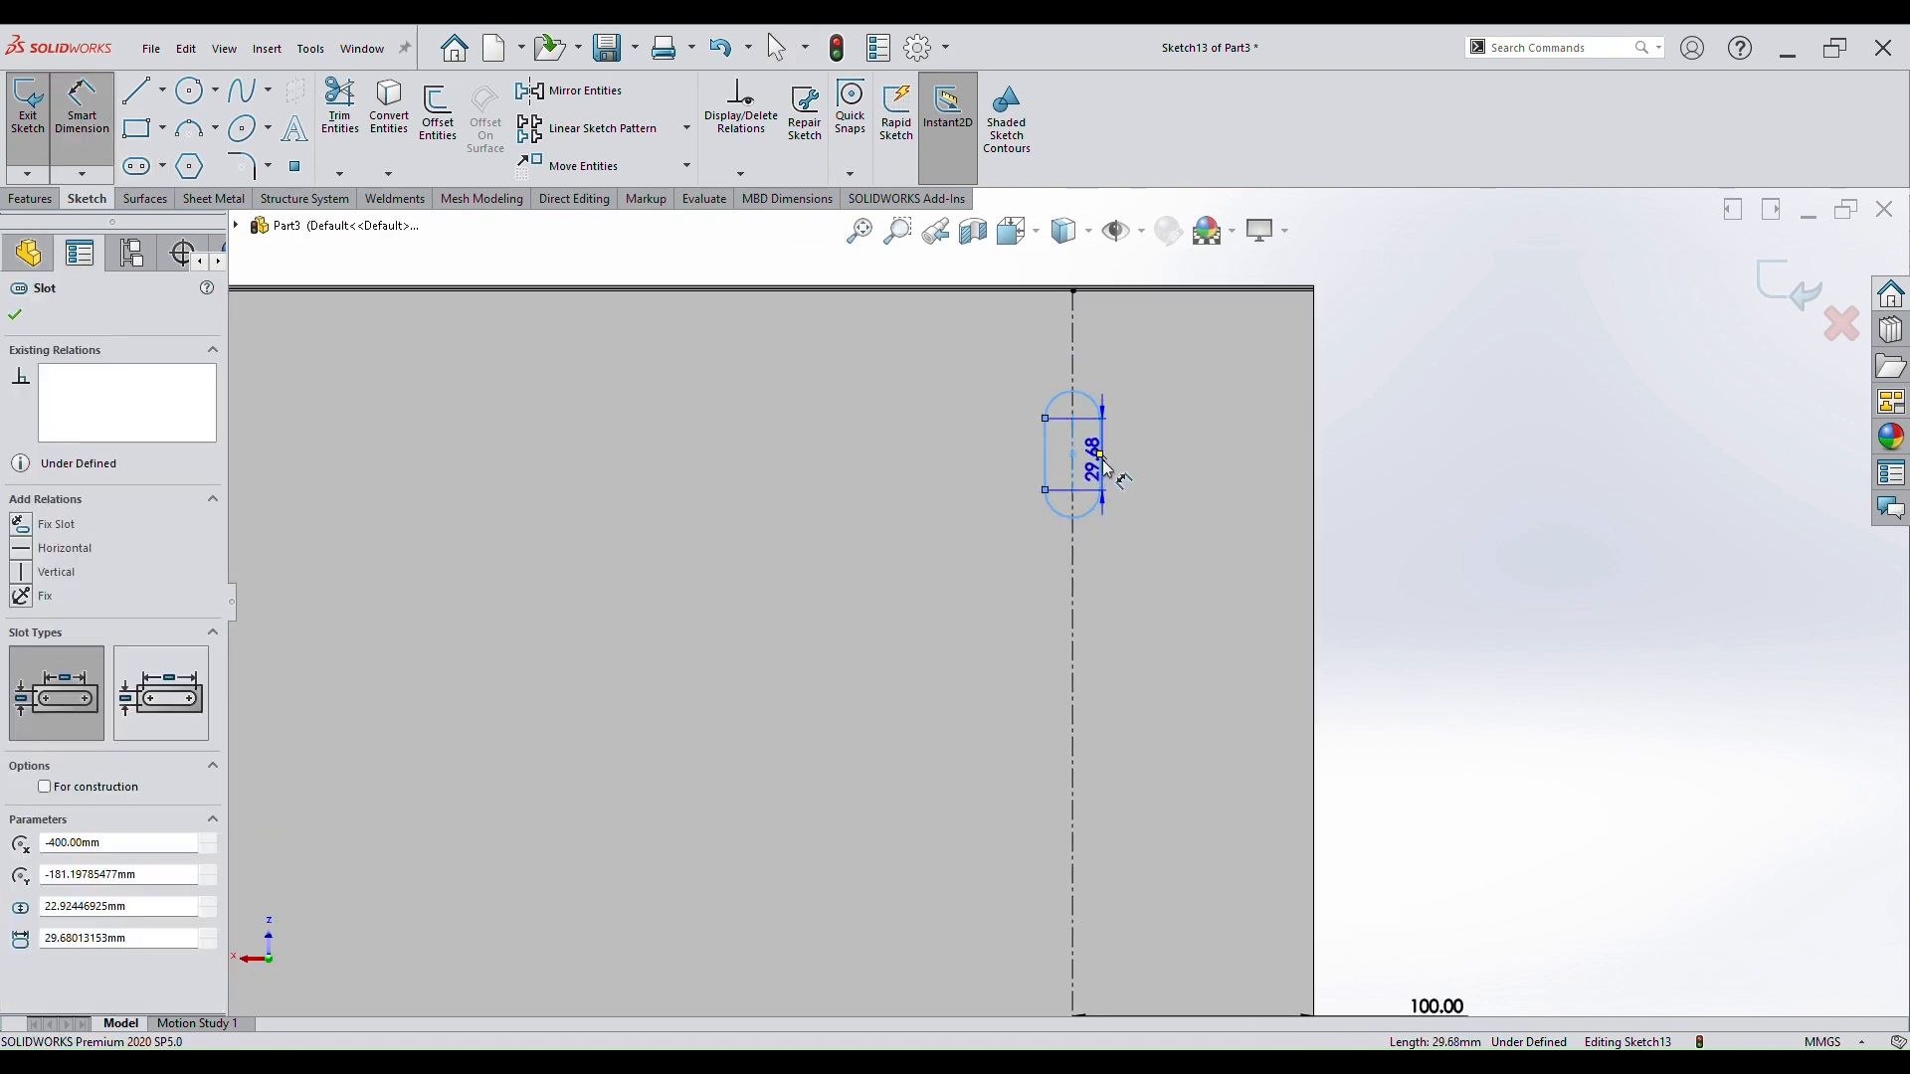
pyautogui.click(1100, 457)
pyautogui.click(1154, 459)
pyautogui.write('20')
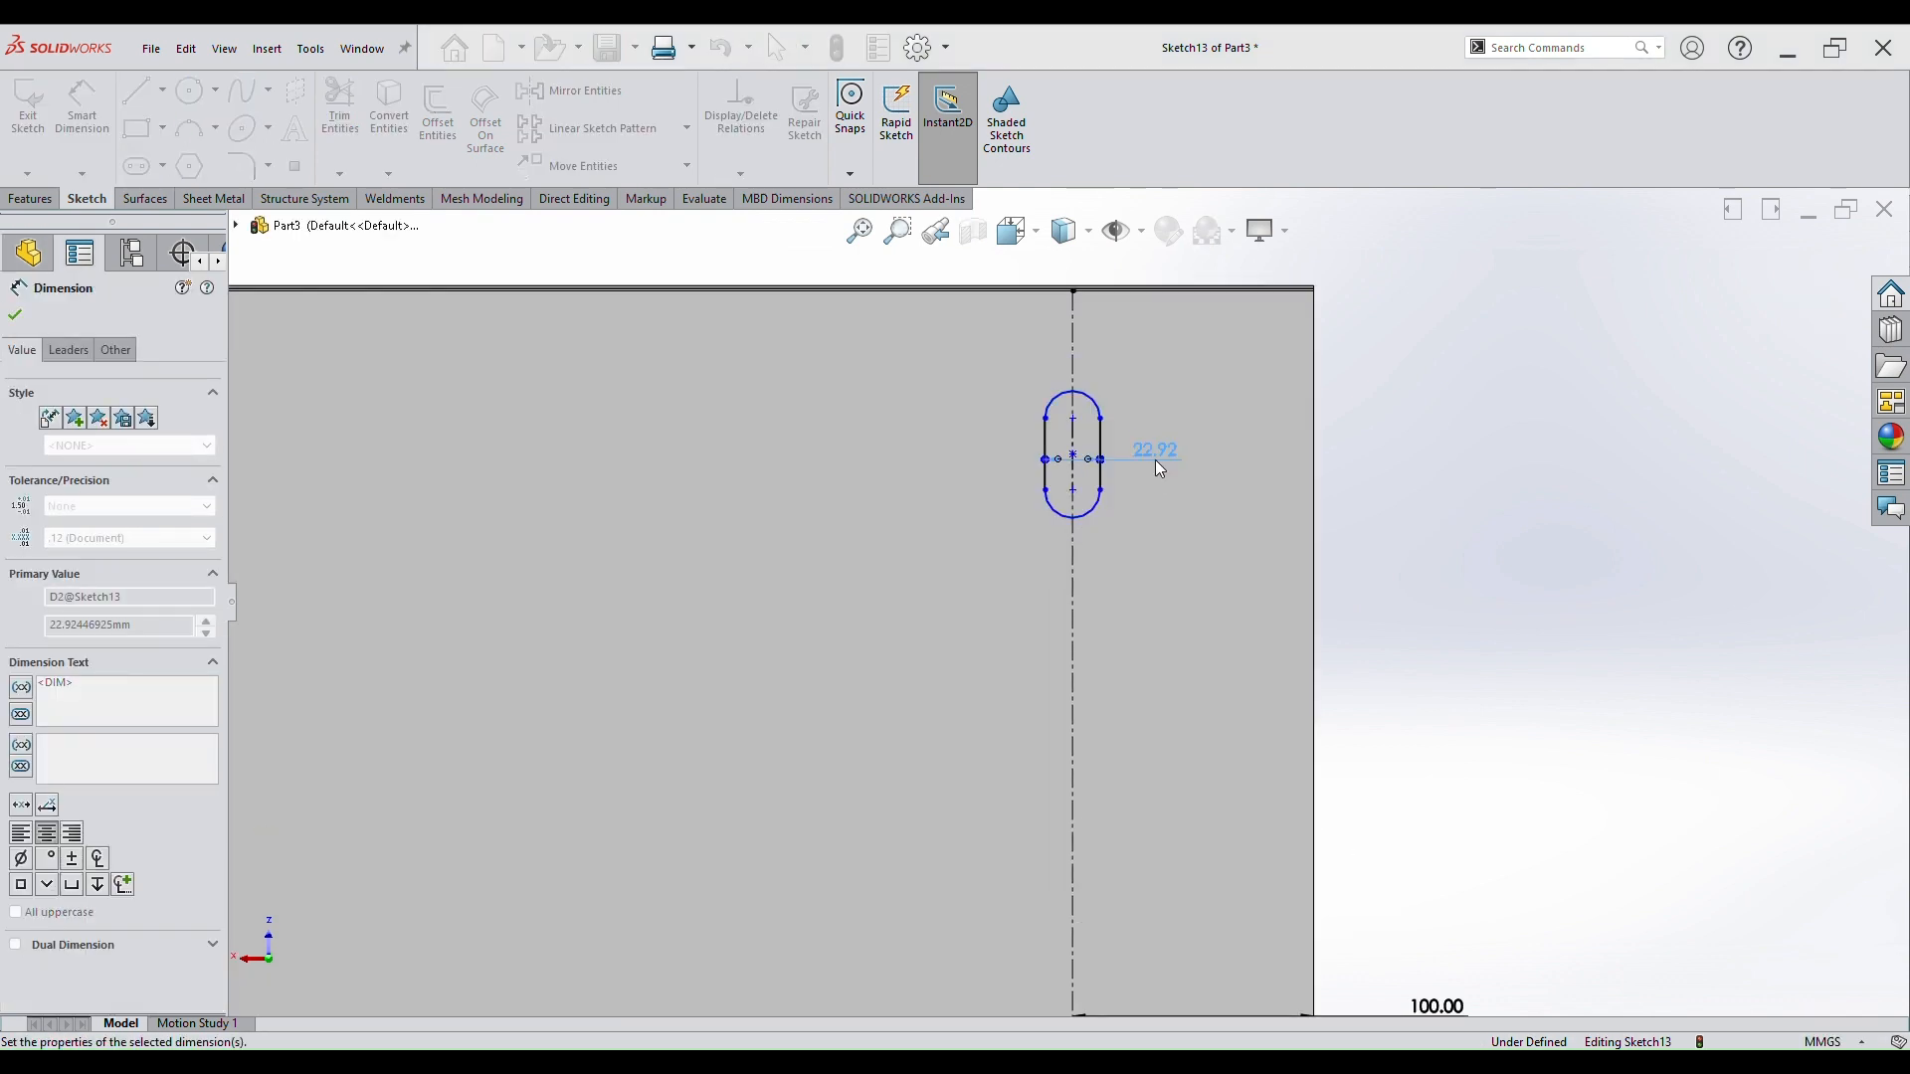
pyautogui.press('Return')
# Dimension the slot's straight side and set its length to 30 mm.
pyautogui.scroll(-2, 1098, 423)
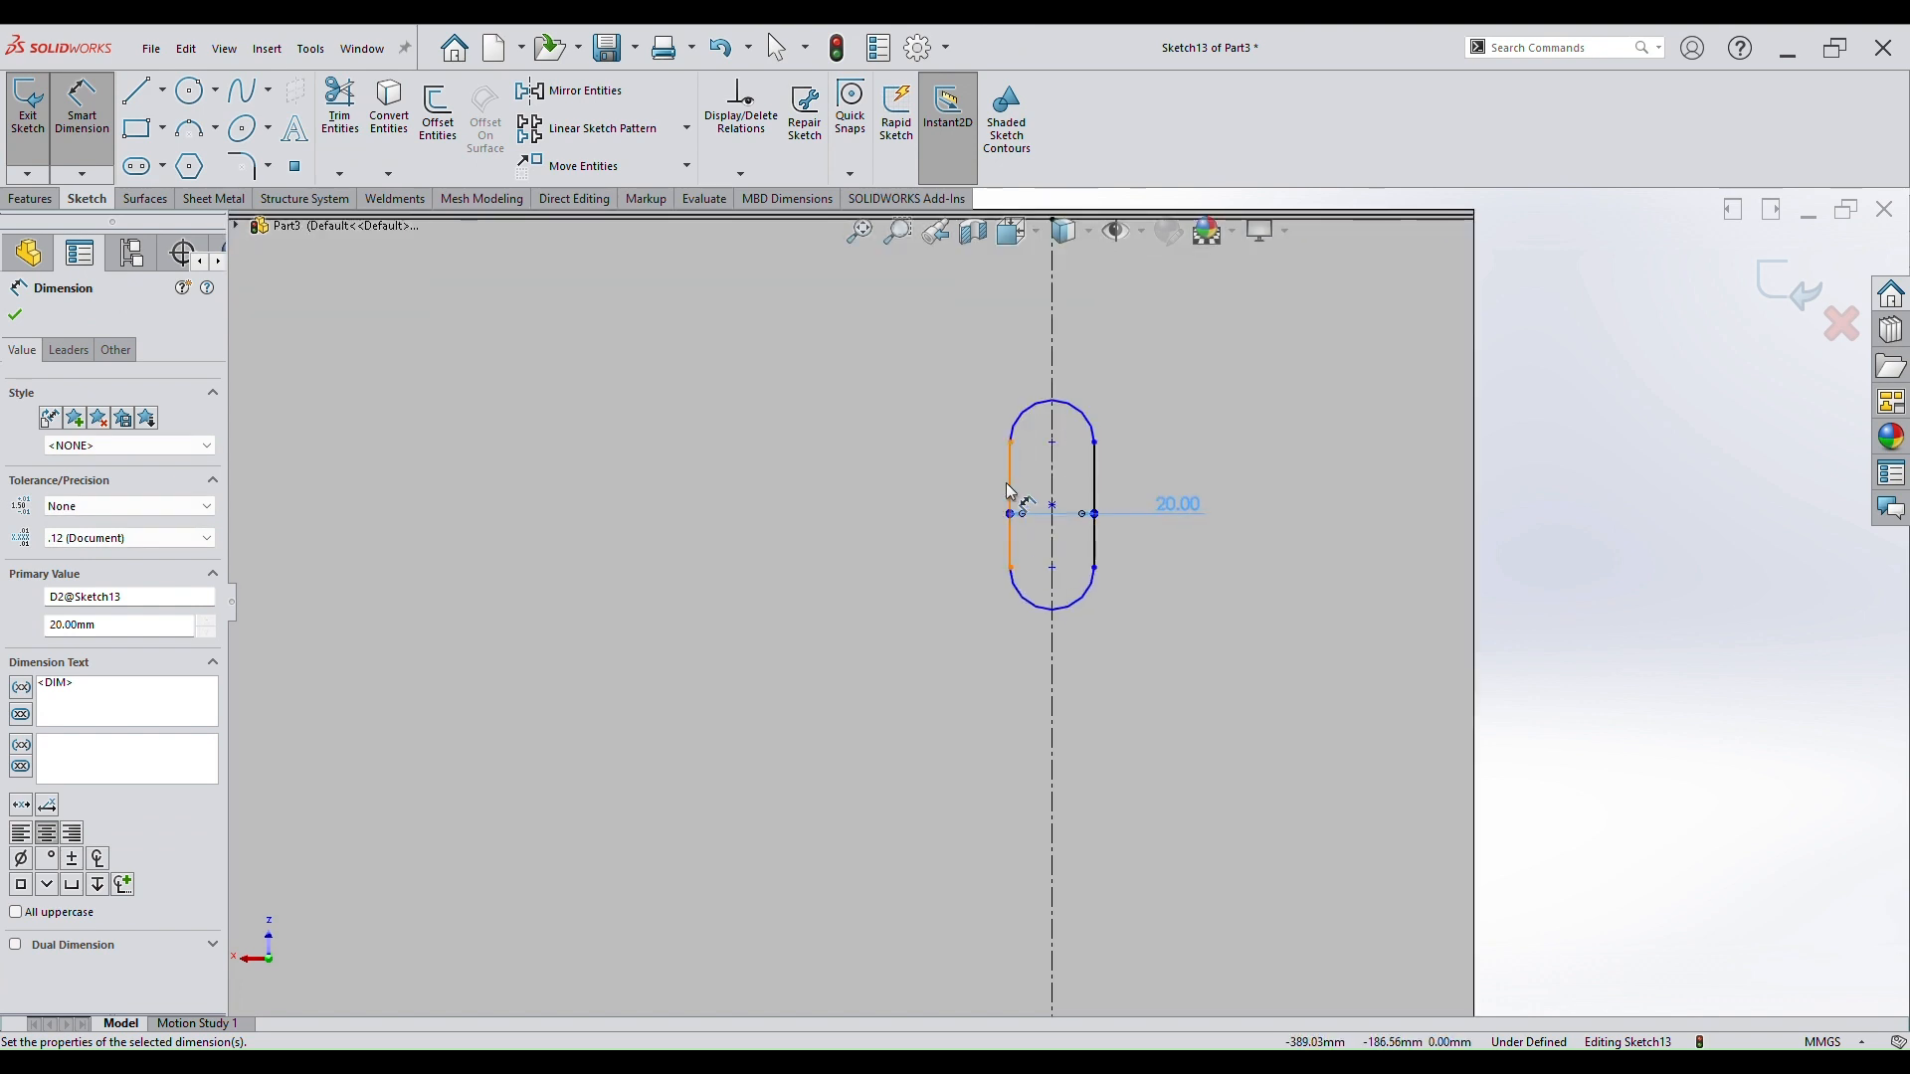
pyautogui.click(1012, 507)
pyautogui.click(945, 509)
pyautogui.write('30')
pyautogui.press('Return')
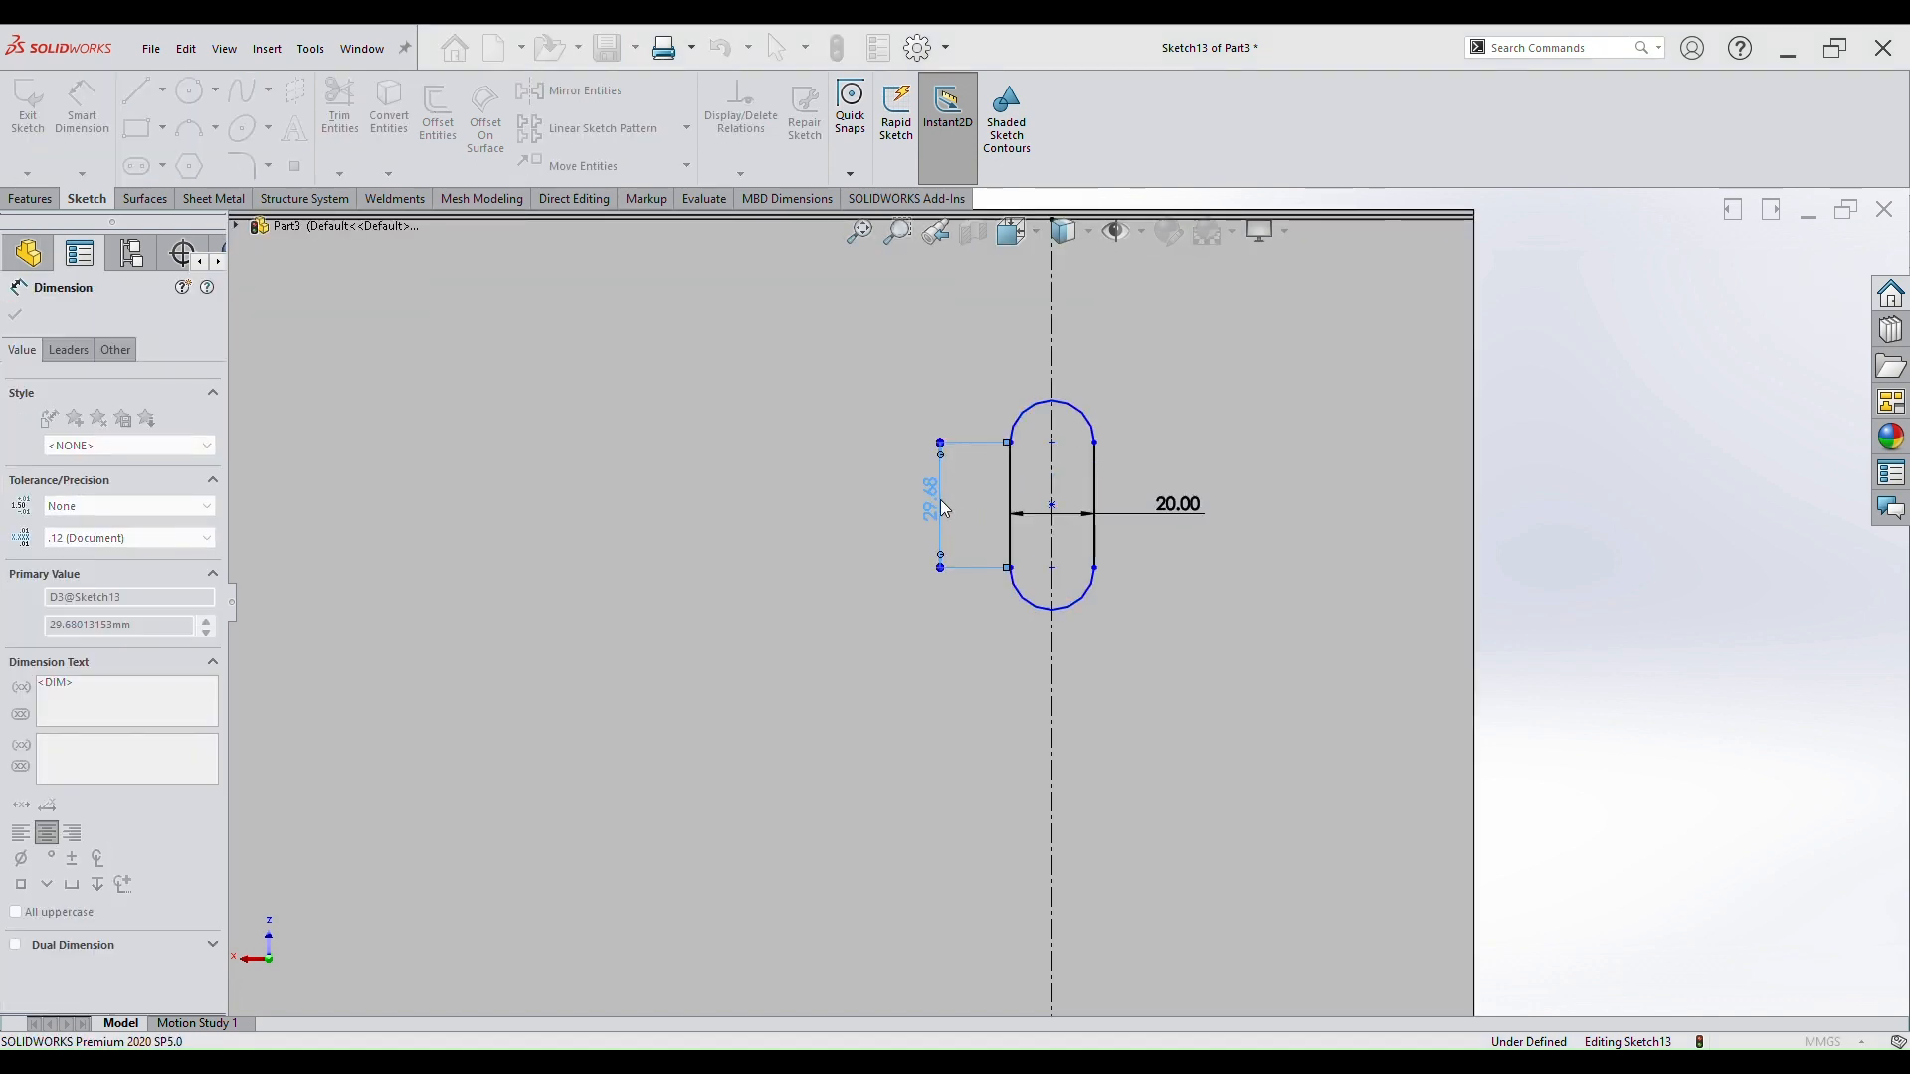
pyautogui.click(1594, 533)
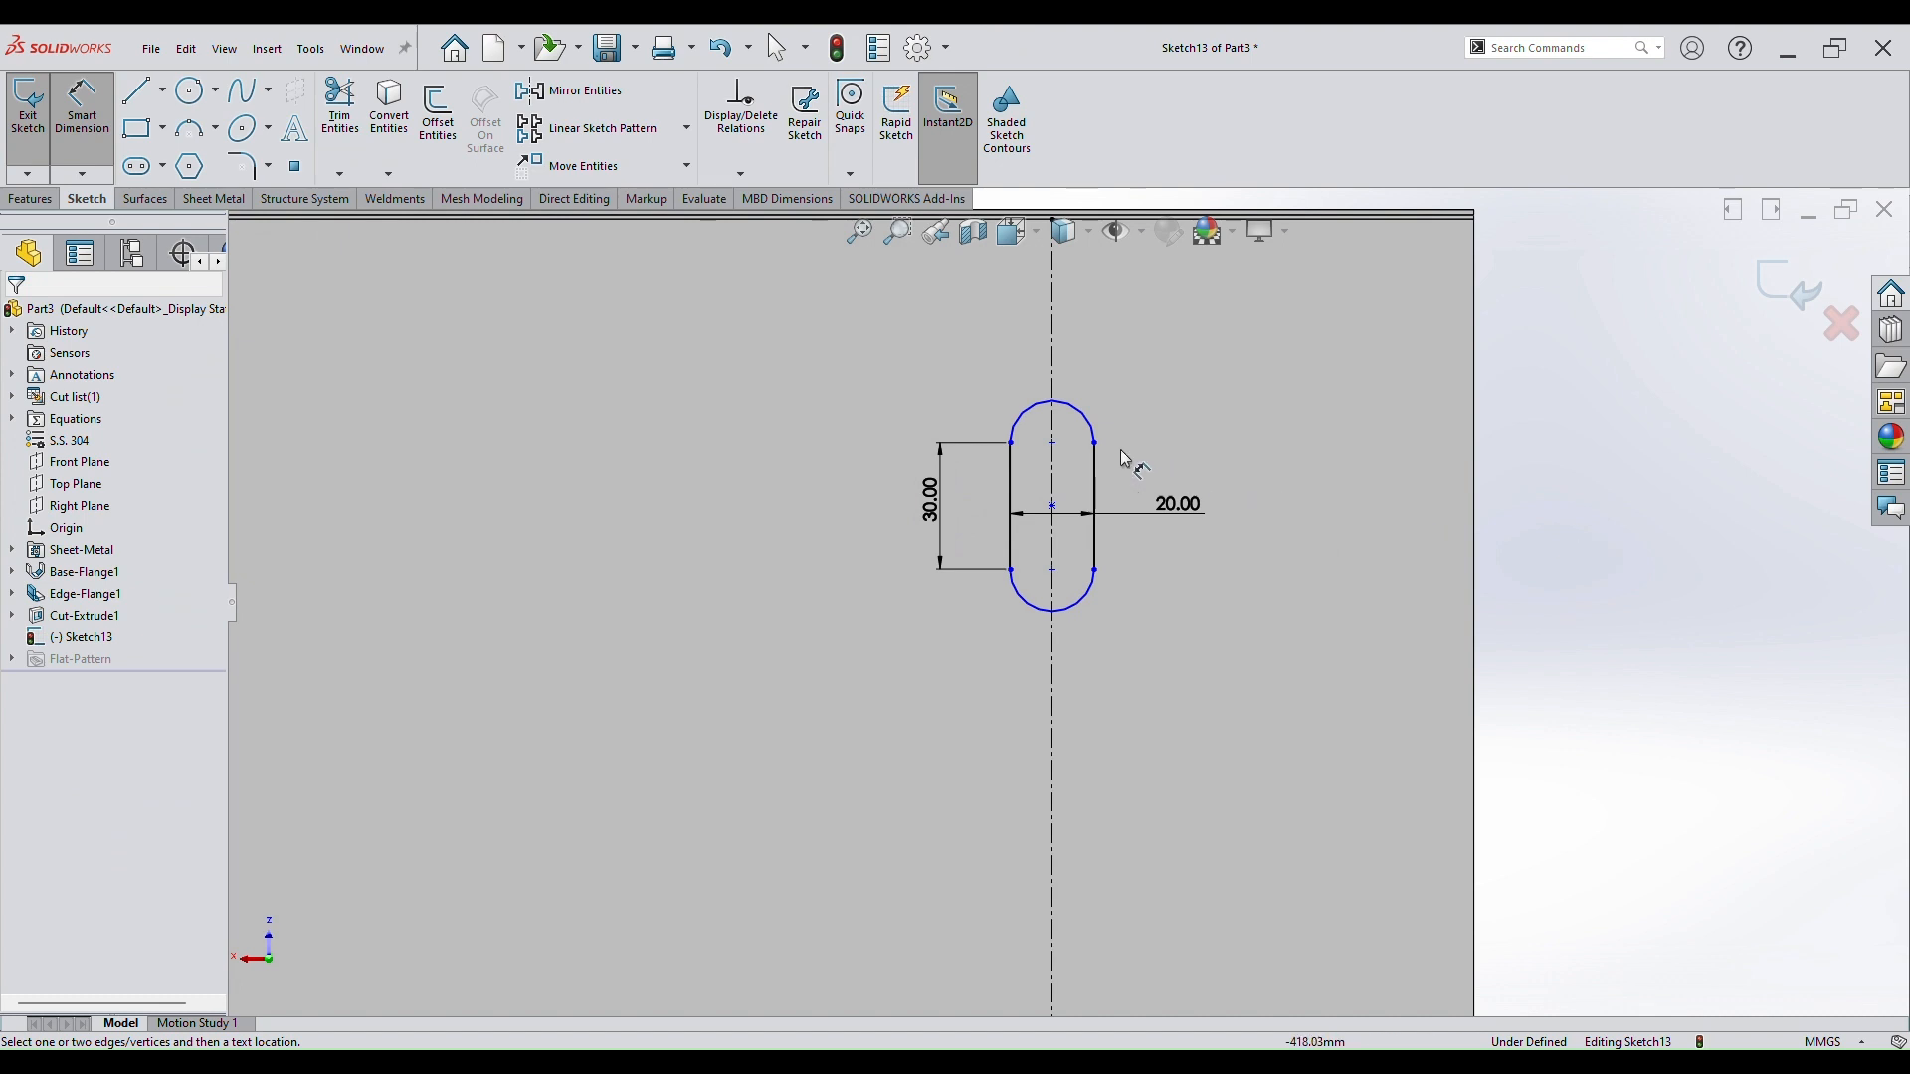
# Dimension the slot's centre from the upper end of the construction line and set the distance to 100 mm.
pyautogui.click(1051, 505)
pyautogui.scroll(4, 1052, 505)
pyautogui.scroll(-5, 1074, 410)
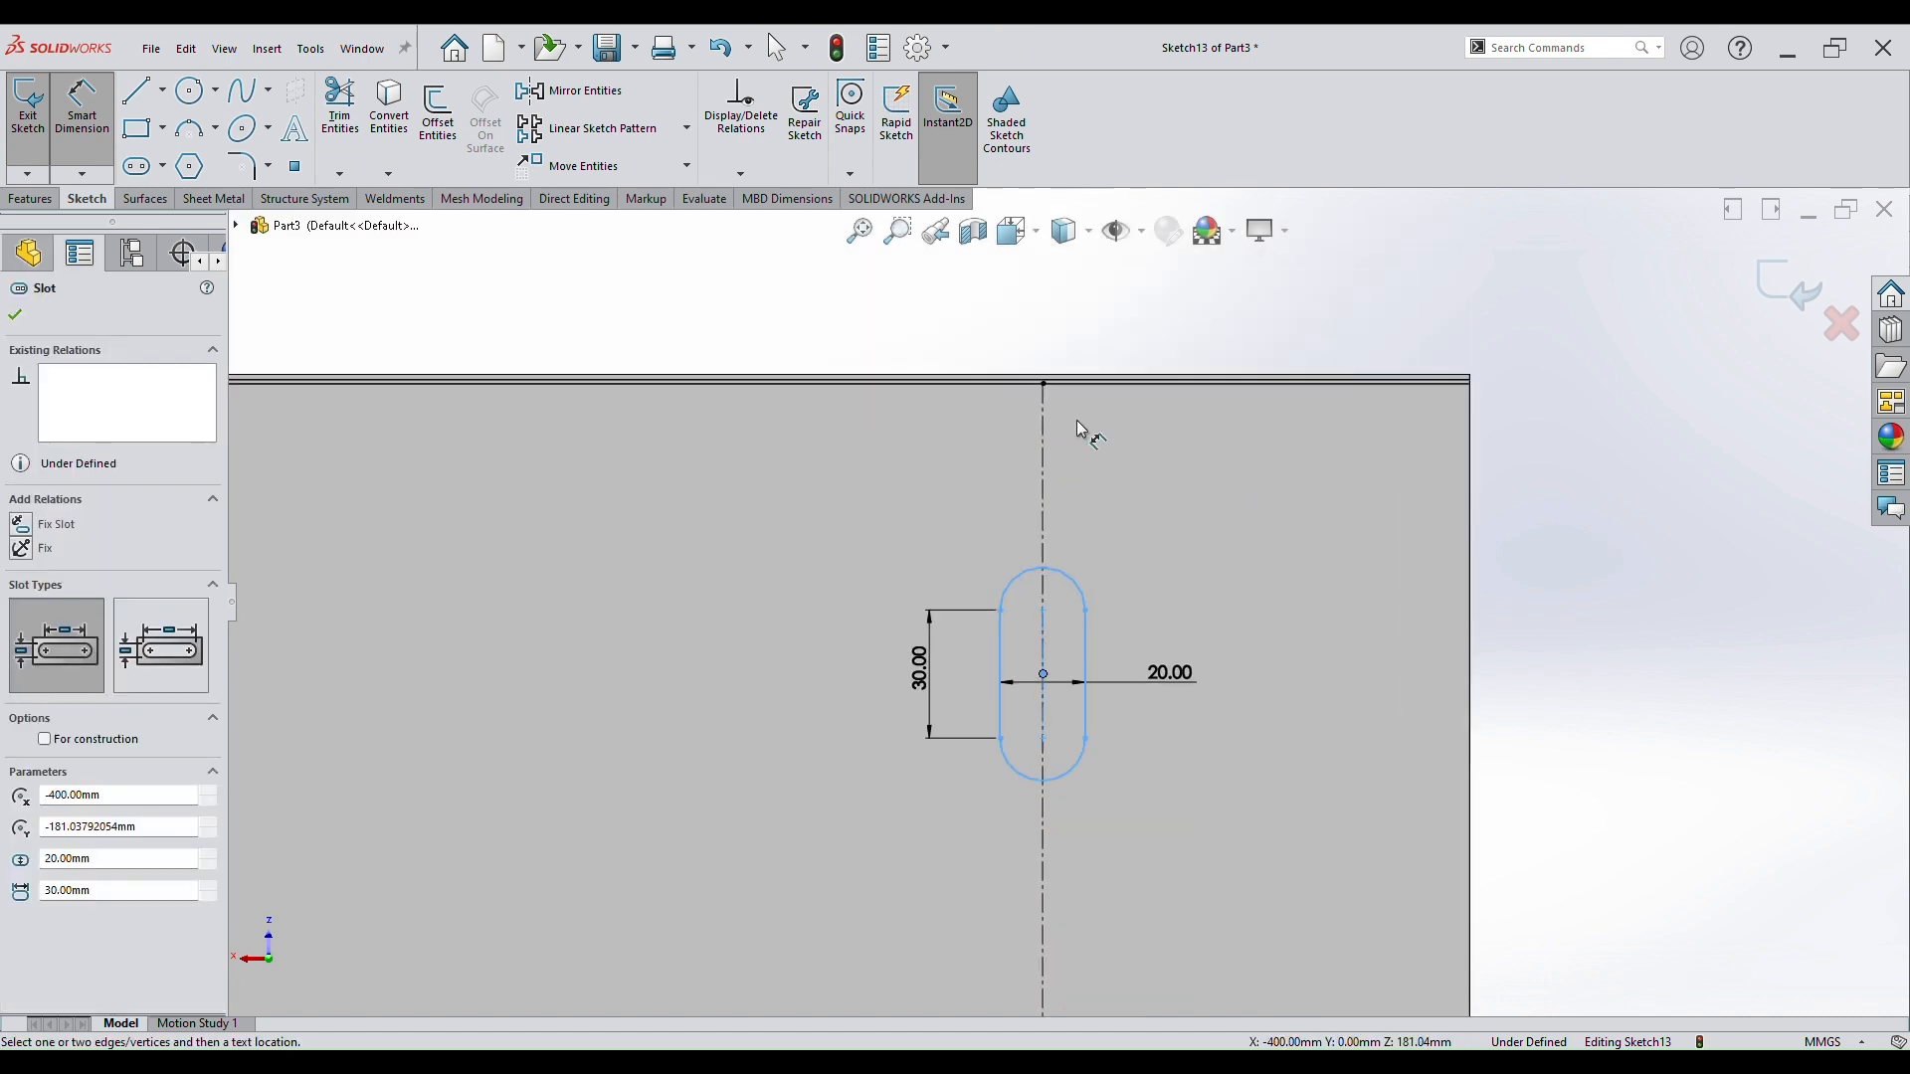
pyautogui.click(1036, 387)
pyautogui.click(1036, 736)
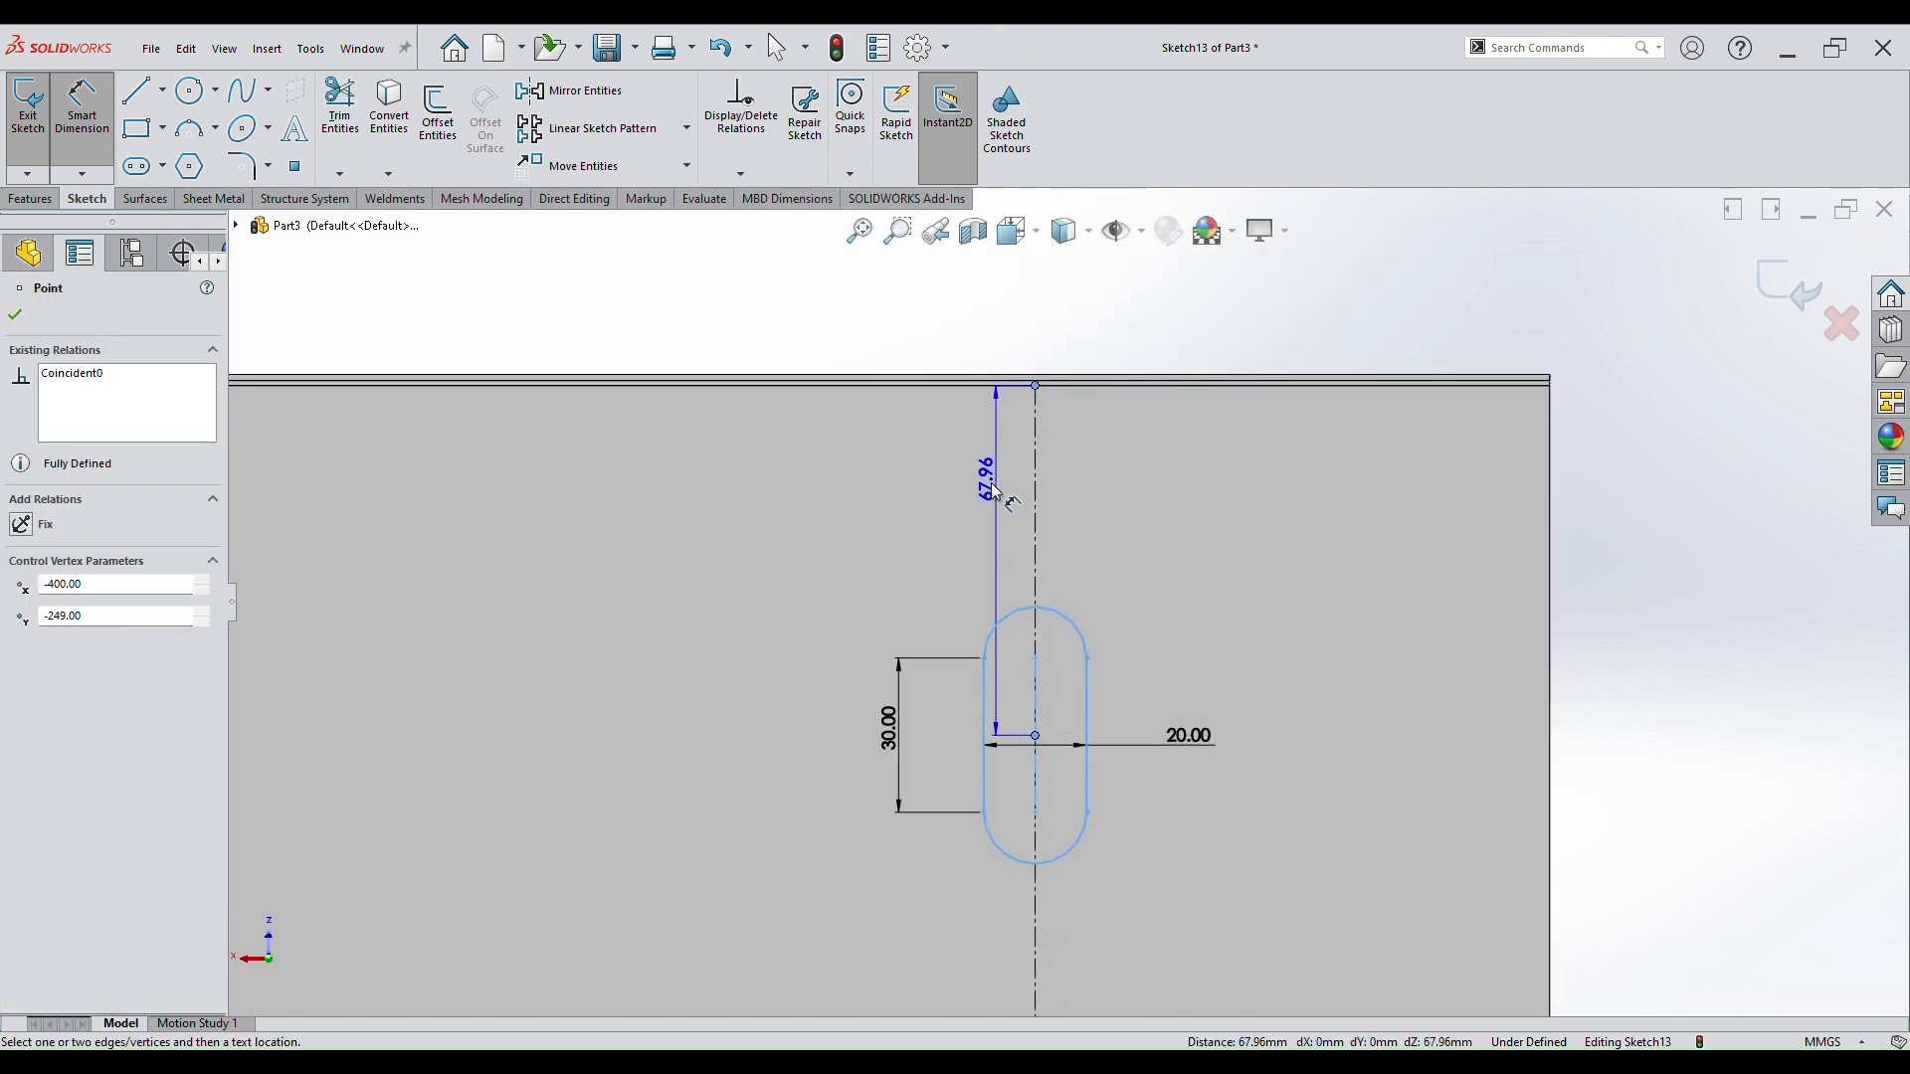
pyautogui.click(943, 492)
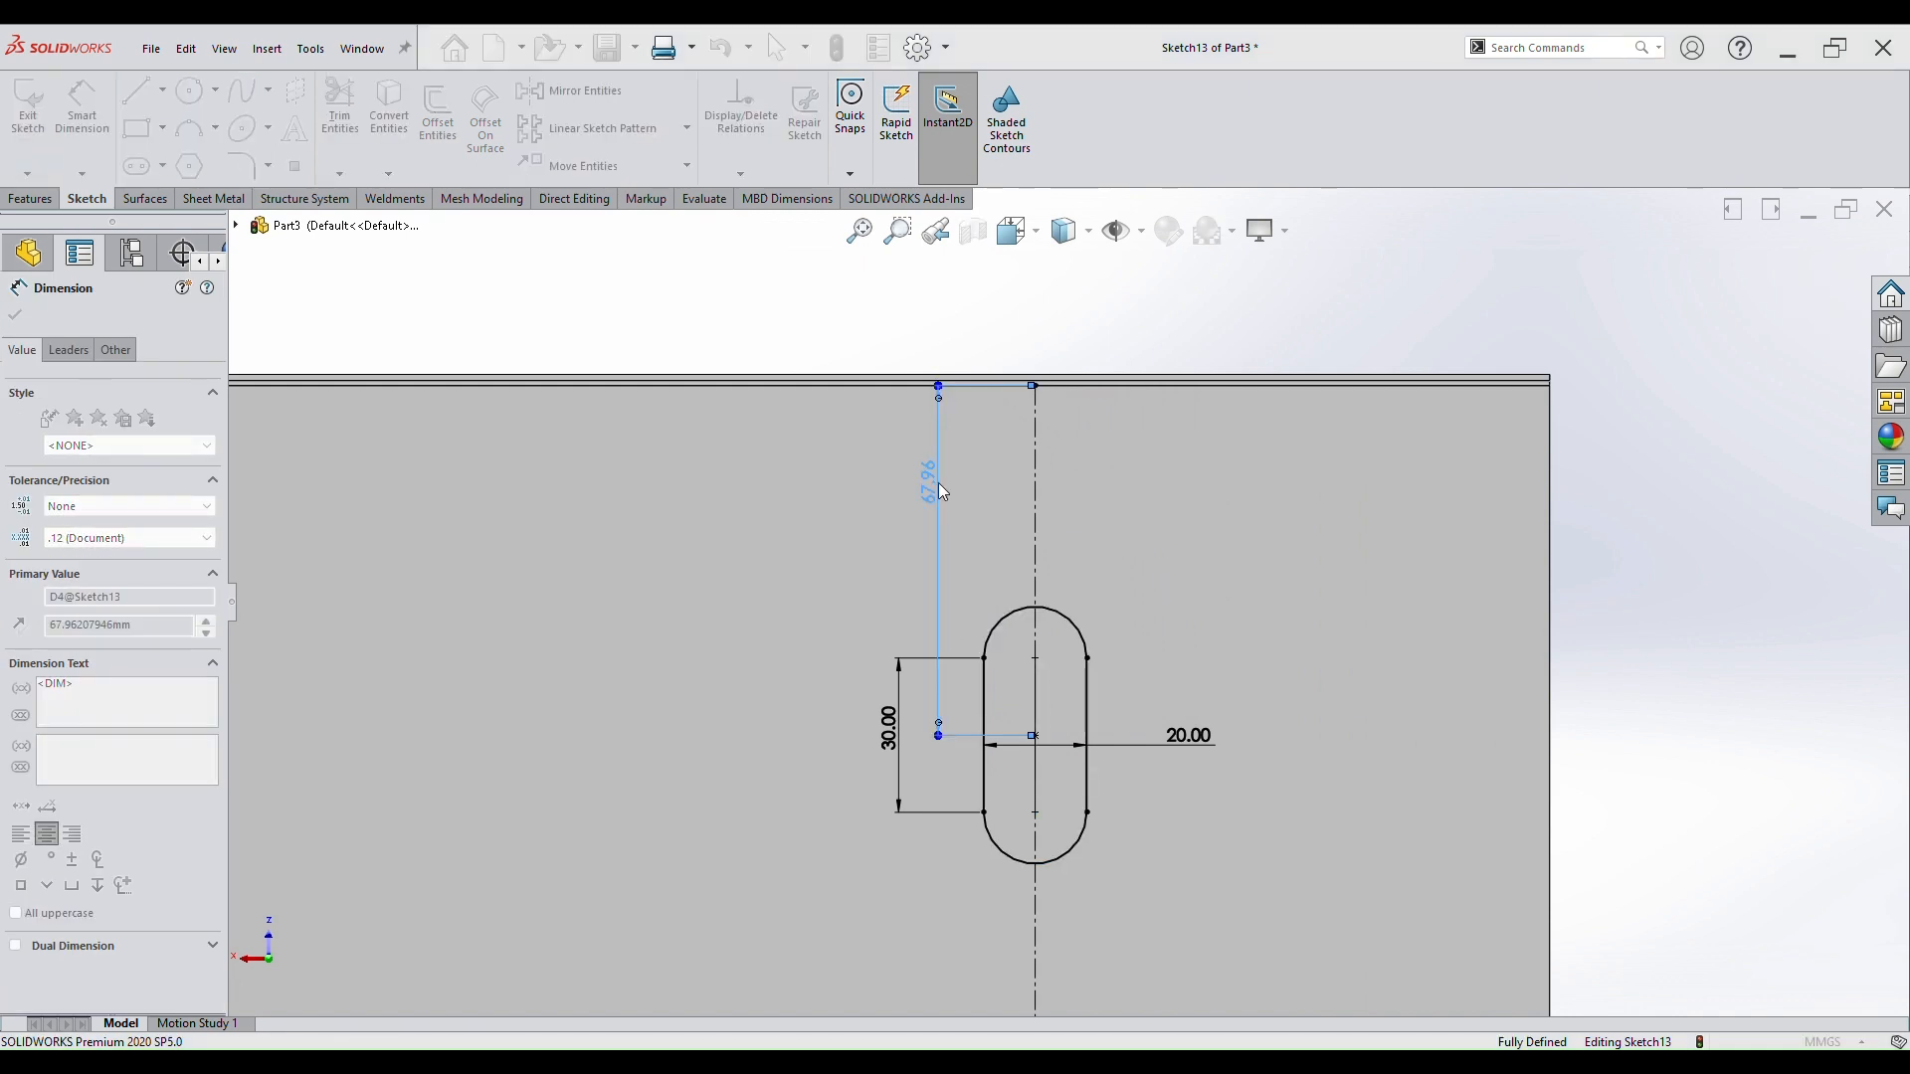
pyautogui.write('100')
pyautogui.press('Return')
pyautogui.scroll(9, 1213, 618)
pyautogui.scroll(-1, 1011, 565)
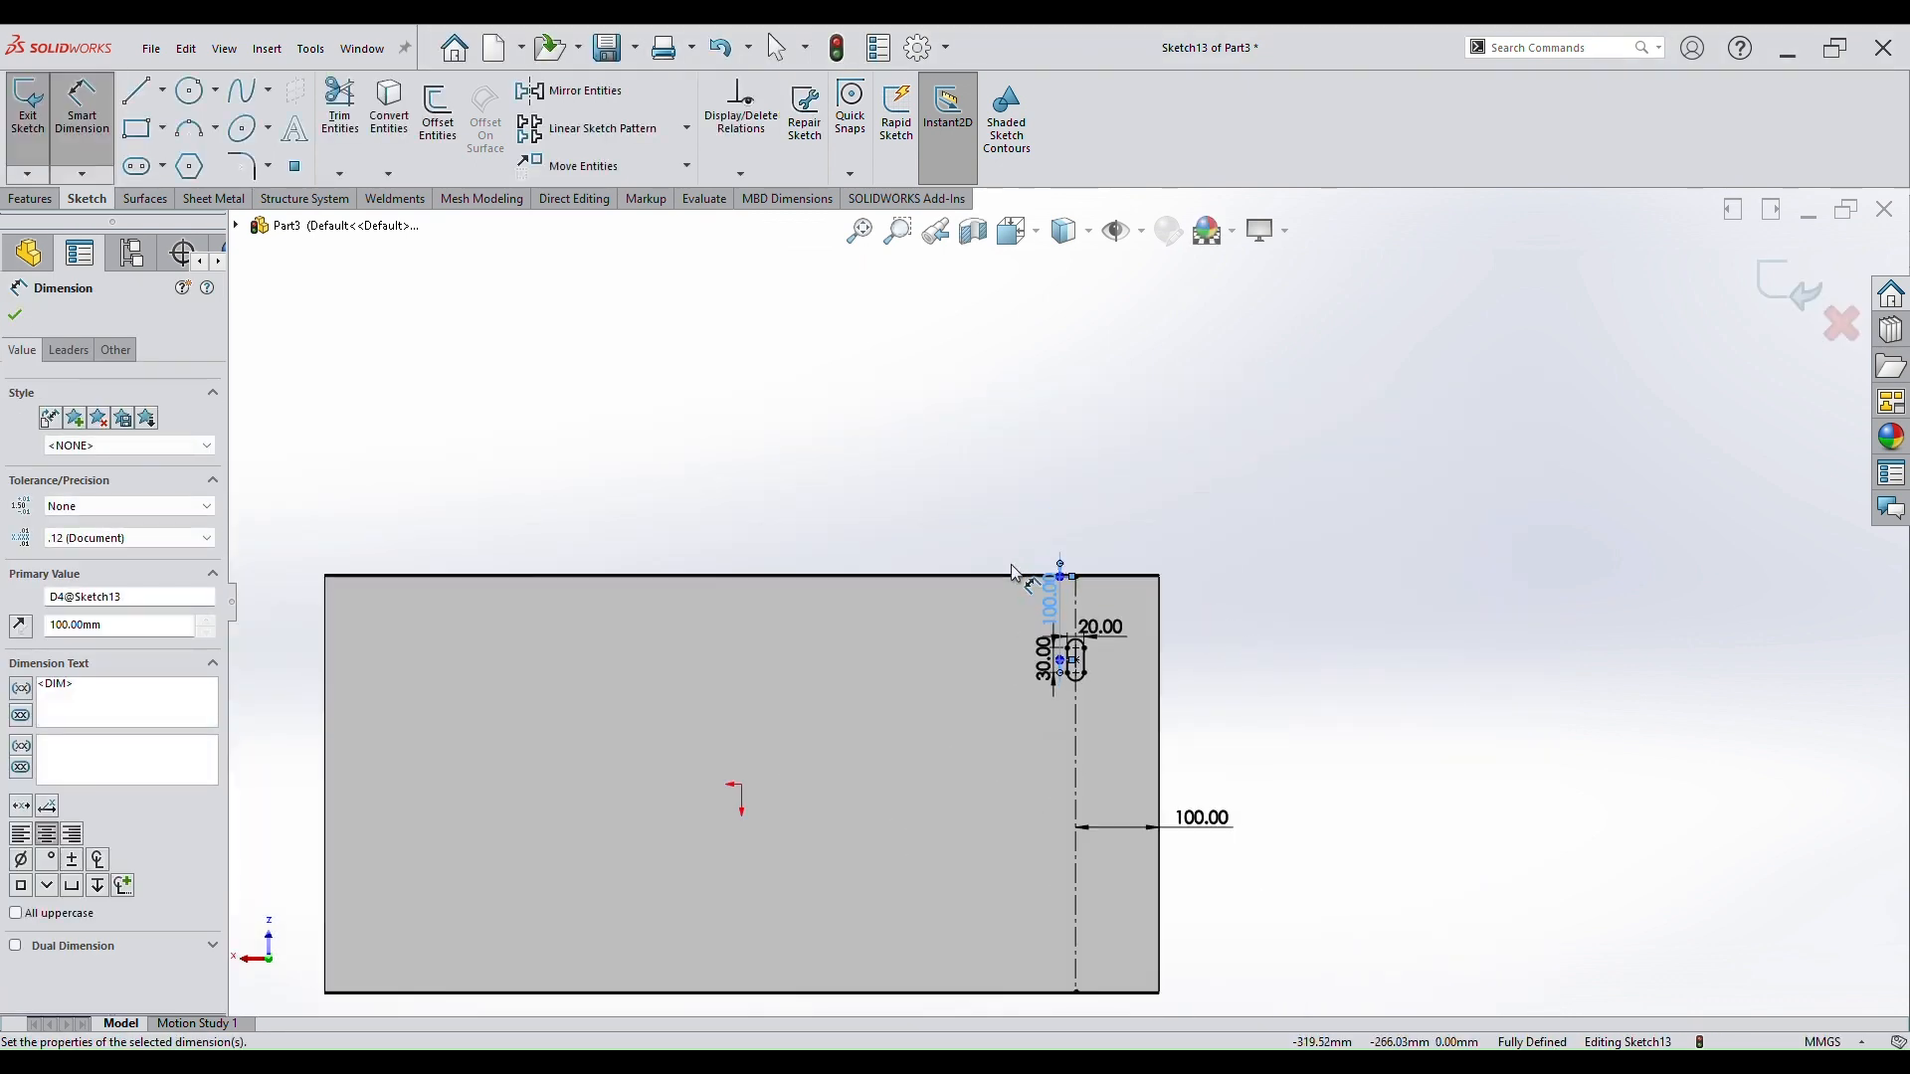
# Set the distance between the slot's centre and the upper end of the construction line to 70 mm.
pyautogui.scroll(-3, 1011, 564)
pyautogui.doubleClick(1108, 659)
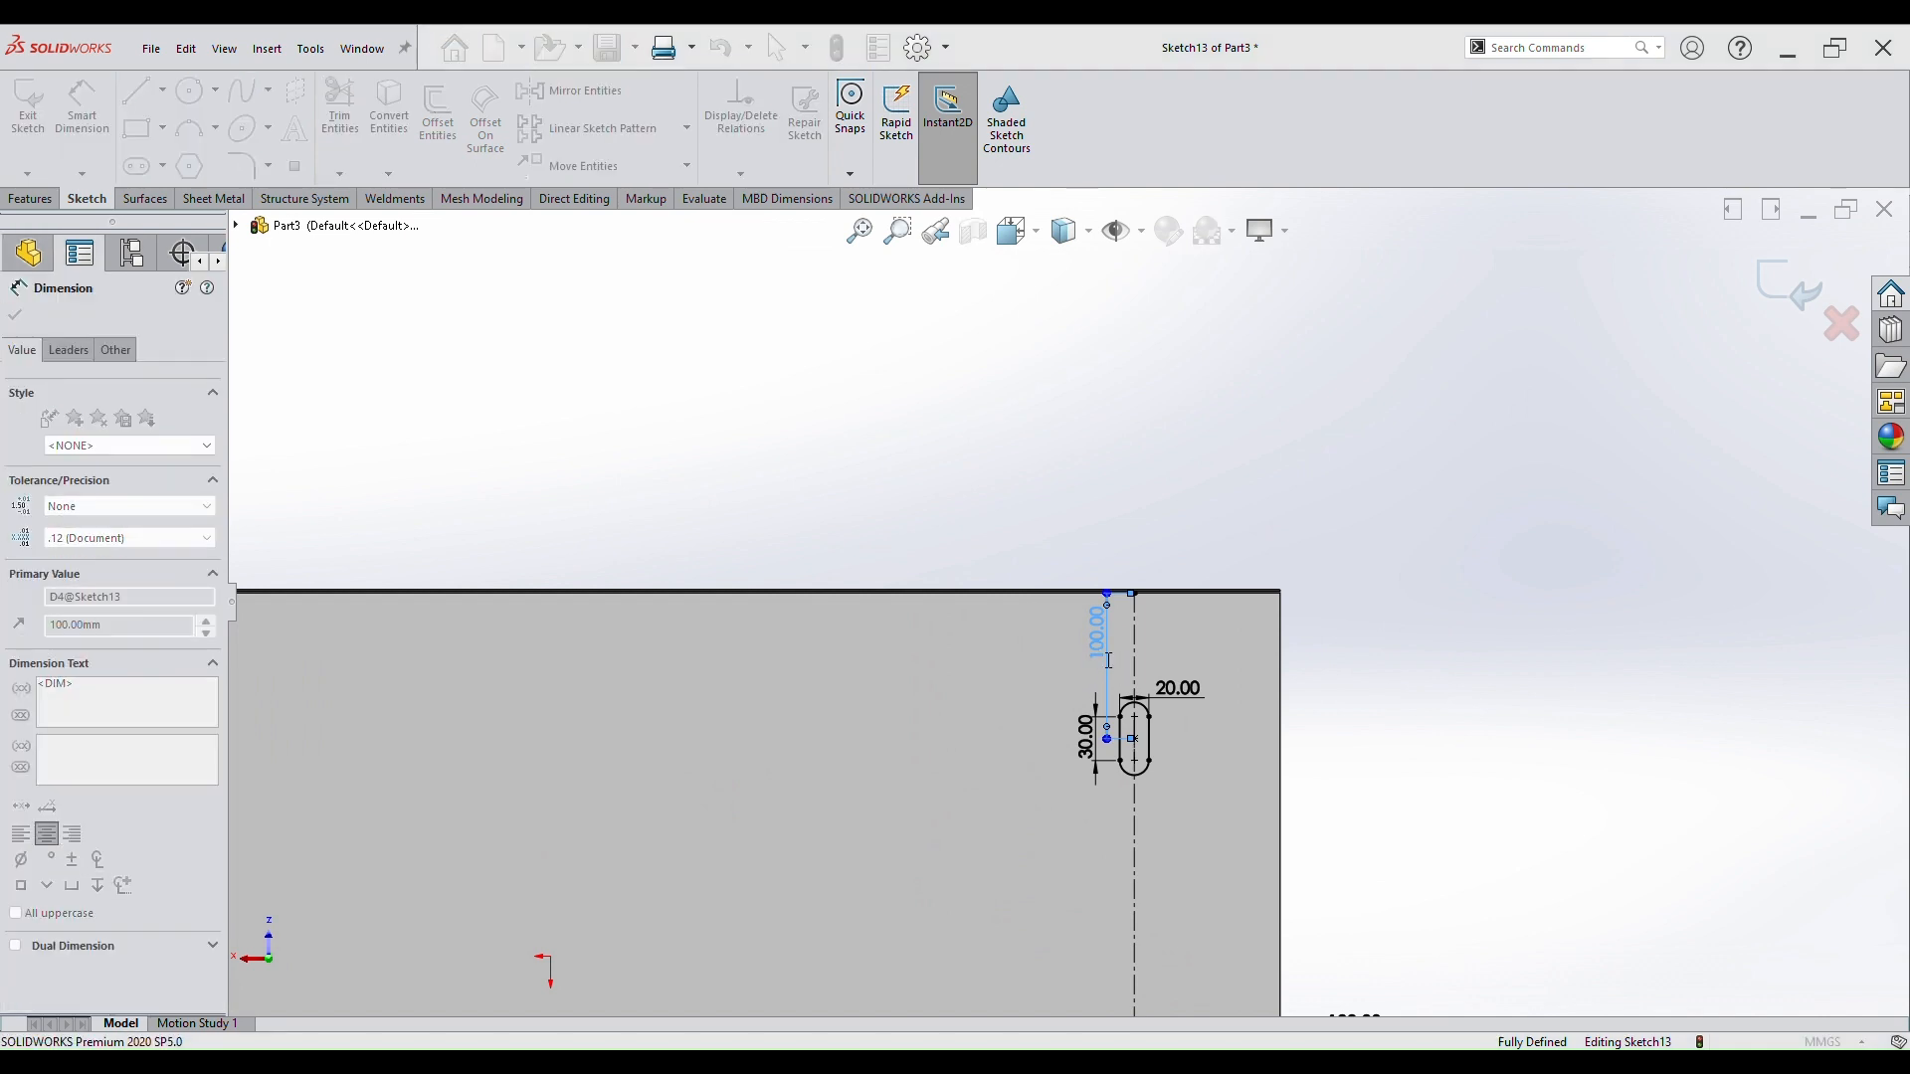
pyautogui.write('70')
pyautogui.press('Return')
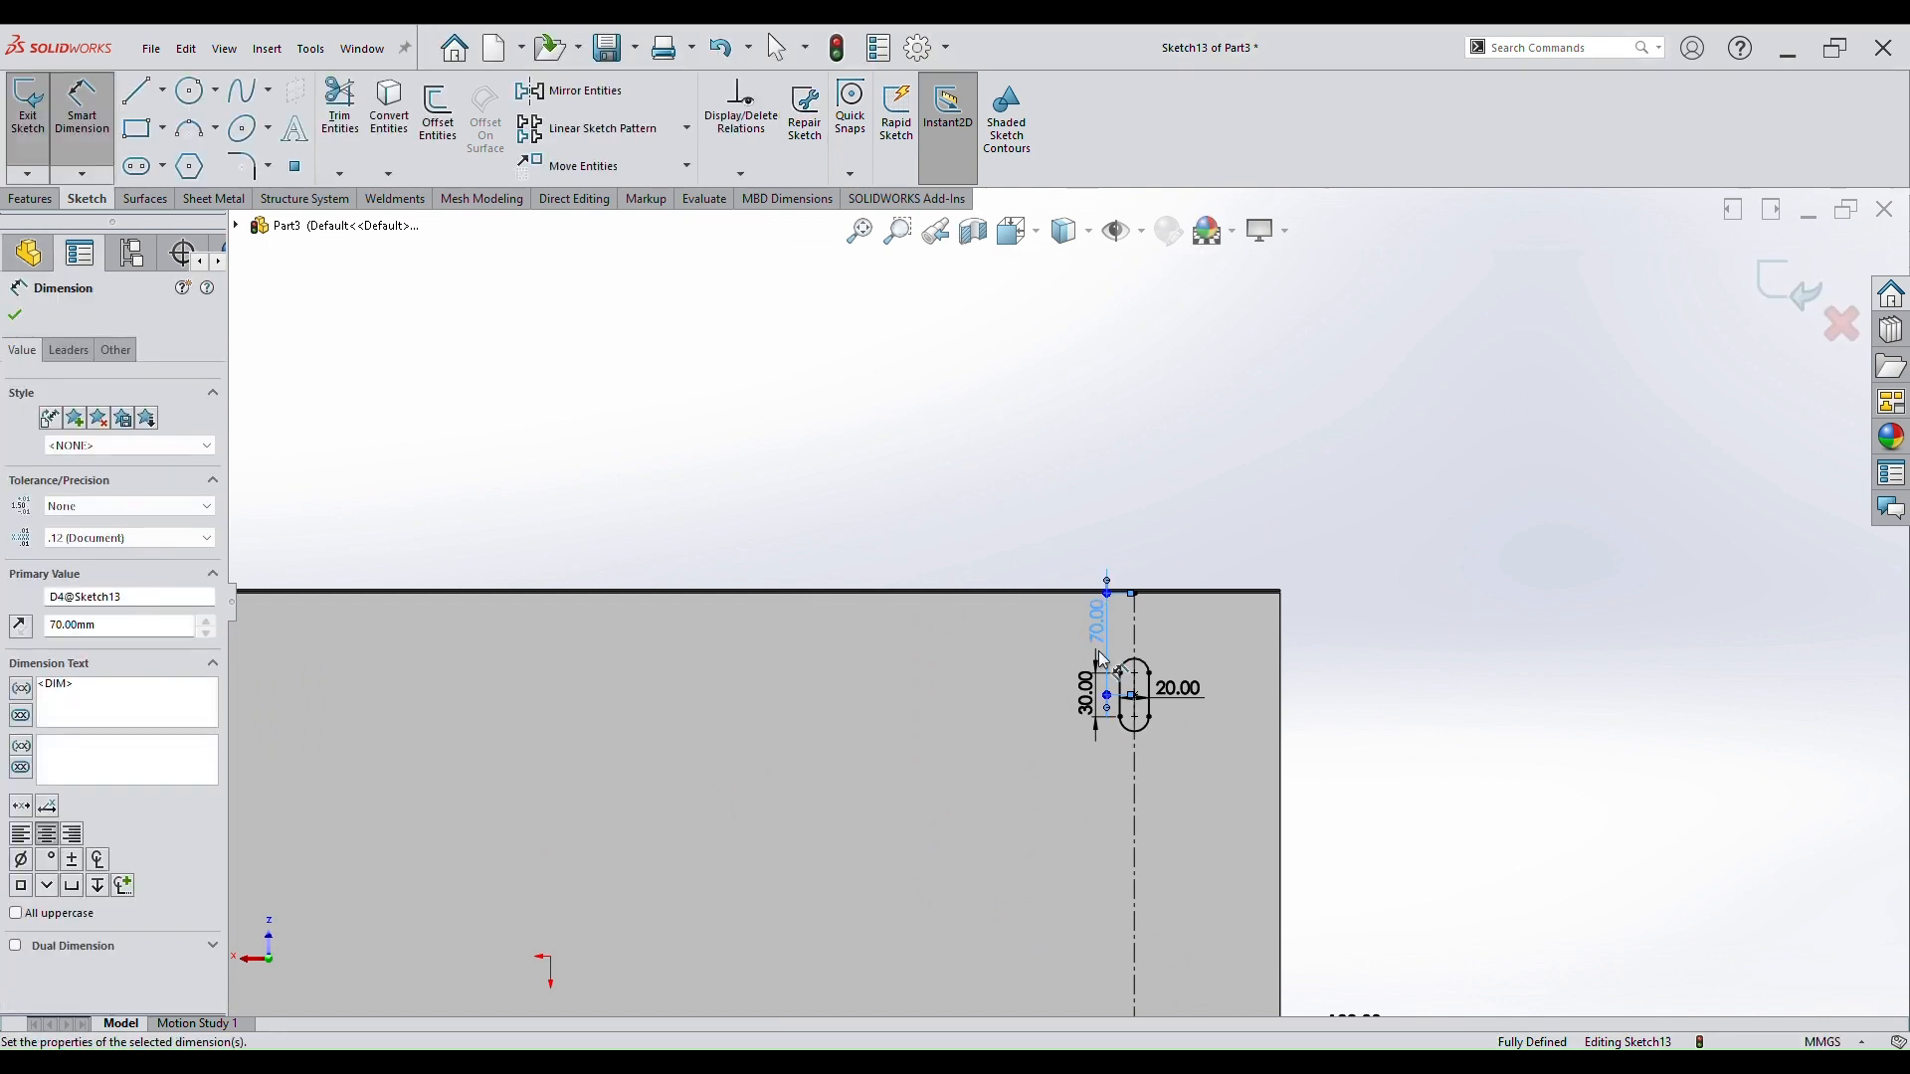
pyautogui.click(1290, 554)
pyautogui.scroll(6, 1267, 609)
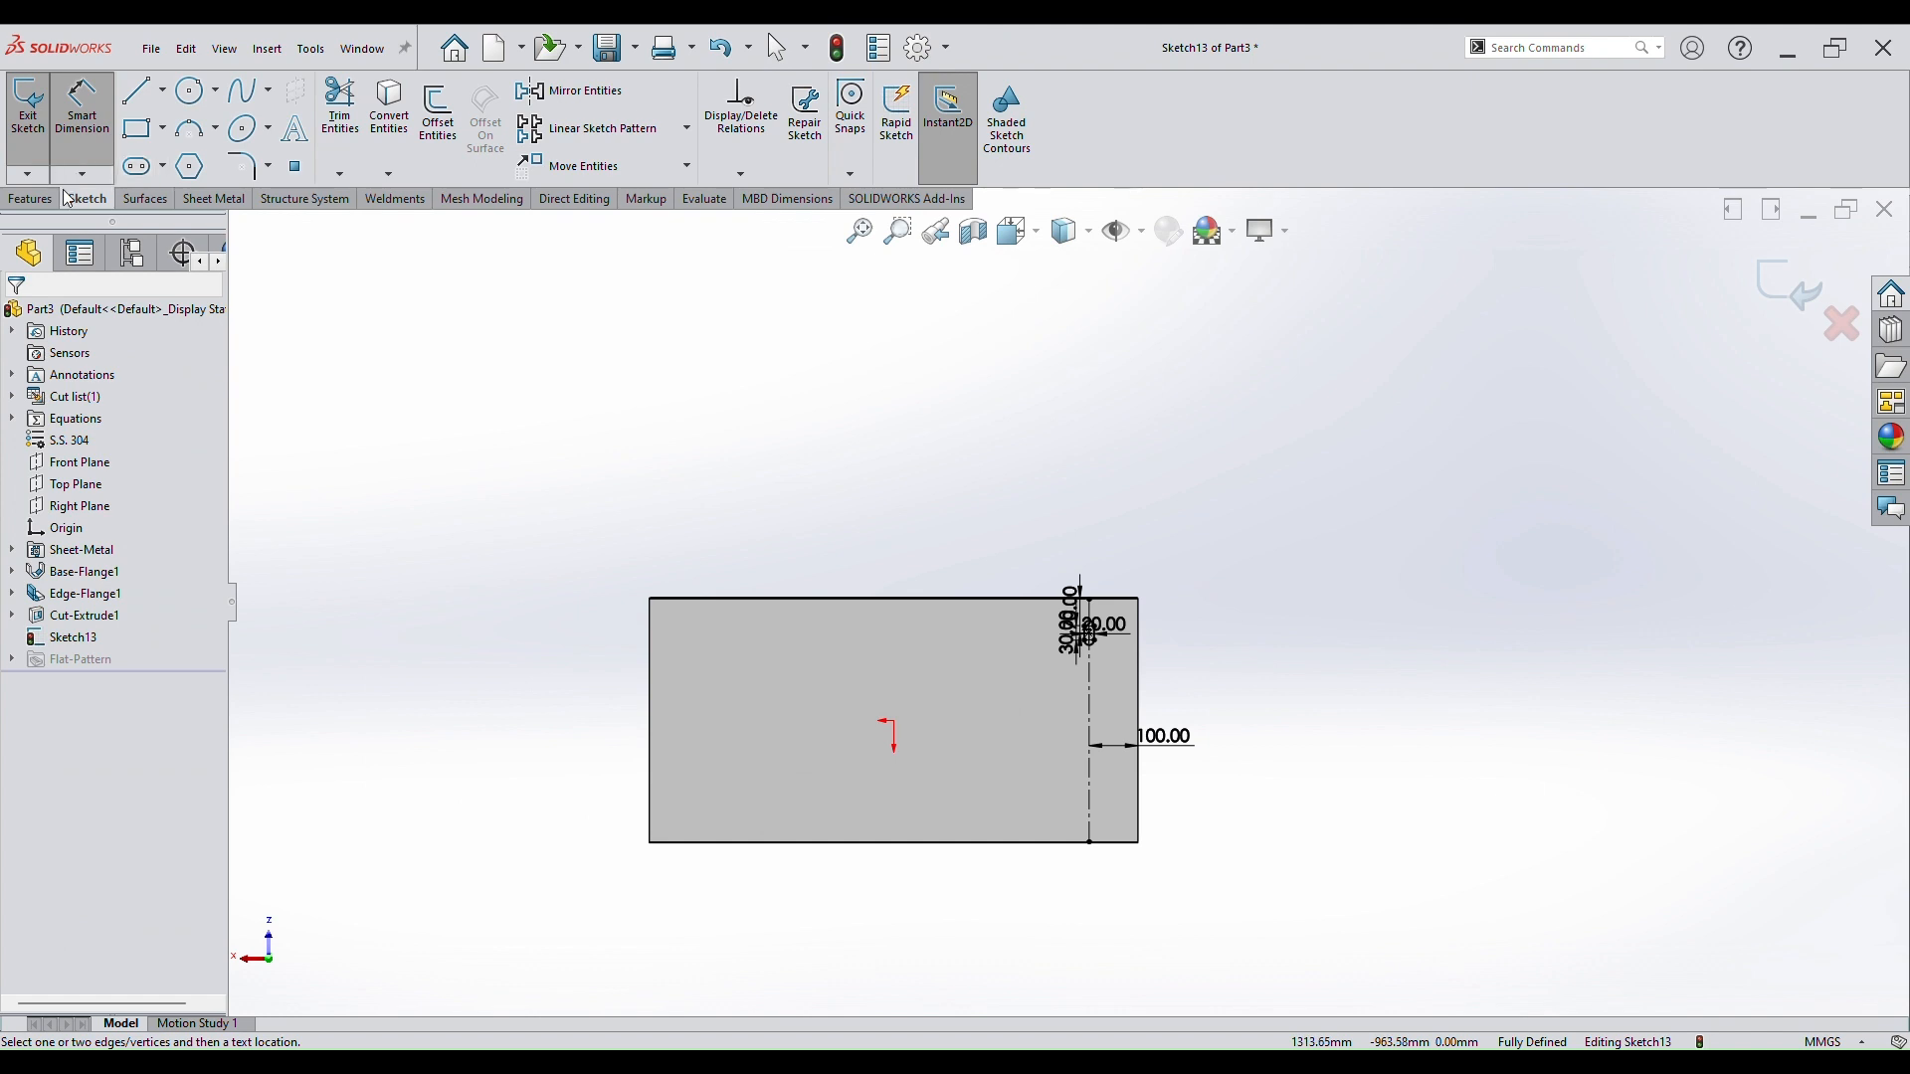
# Set up a linear sketch pattern of the slot at a 90-degree angle along the construction line, with 120 mm spacing.
pyautogui.click(590, 140)
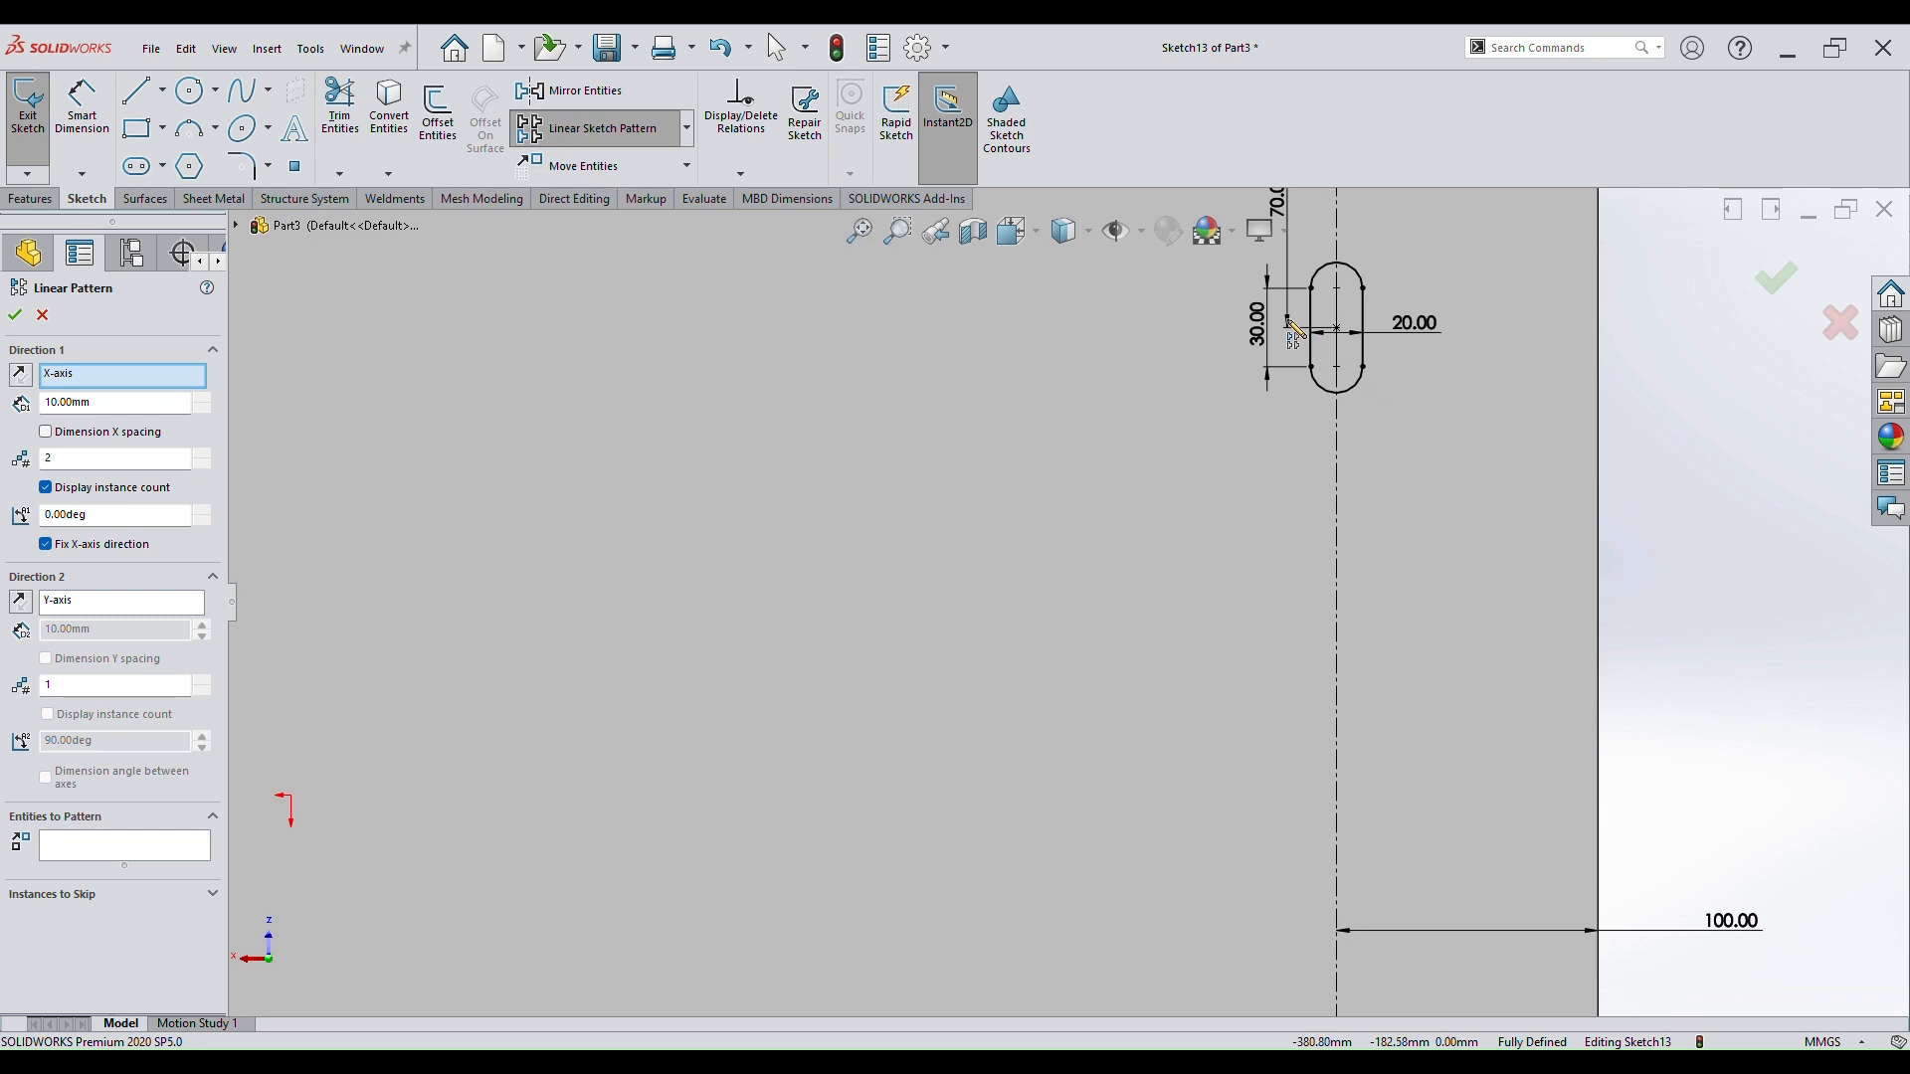
pyautogui.click(1293, 328)
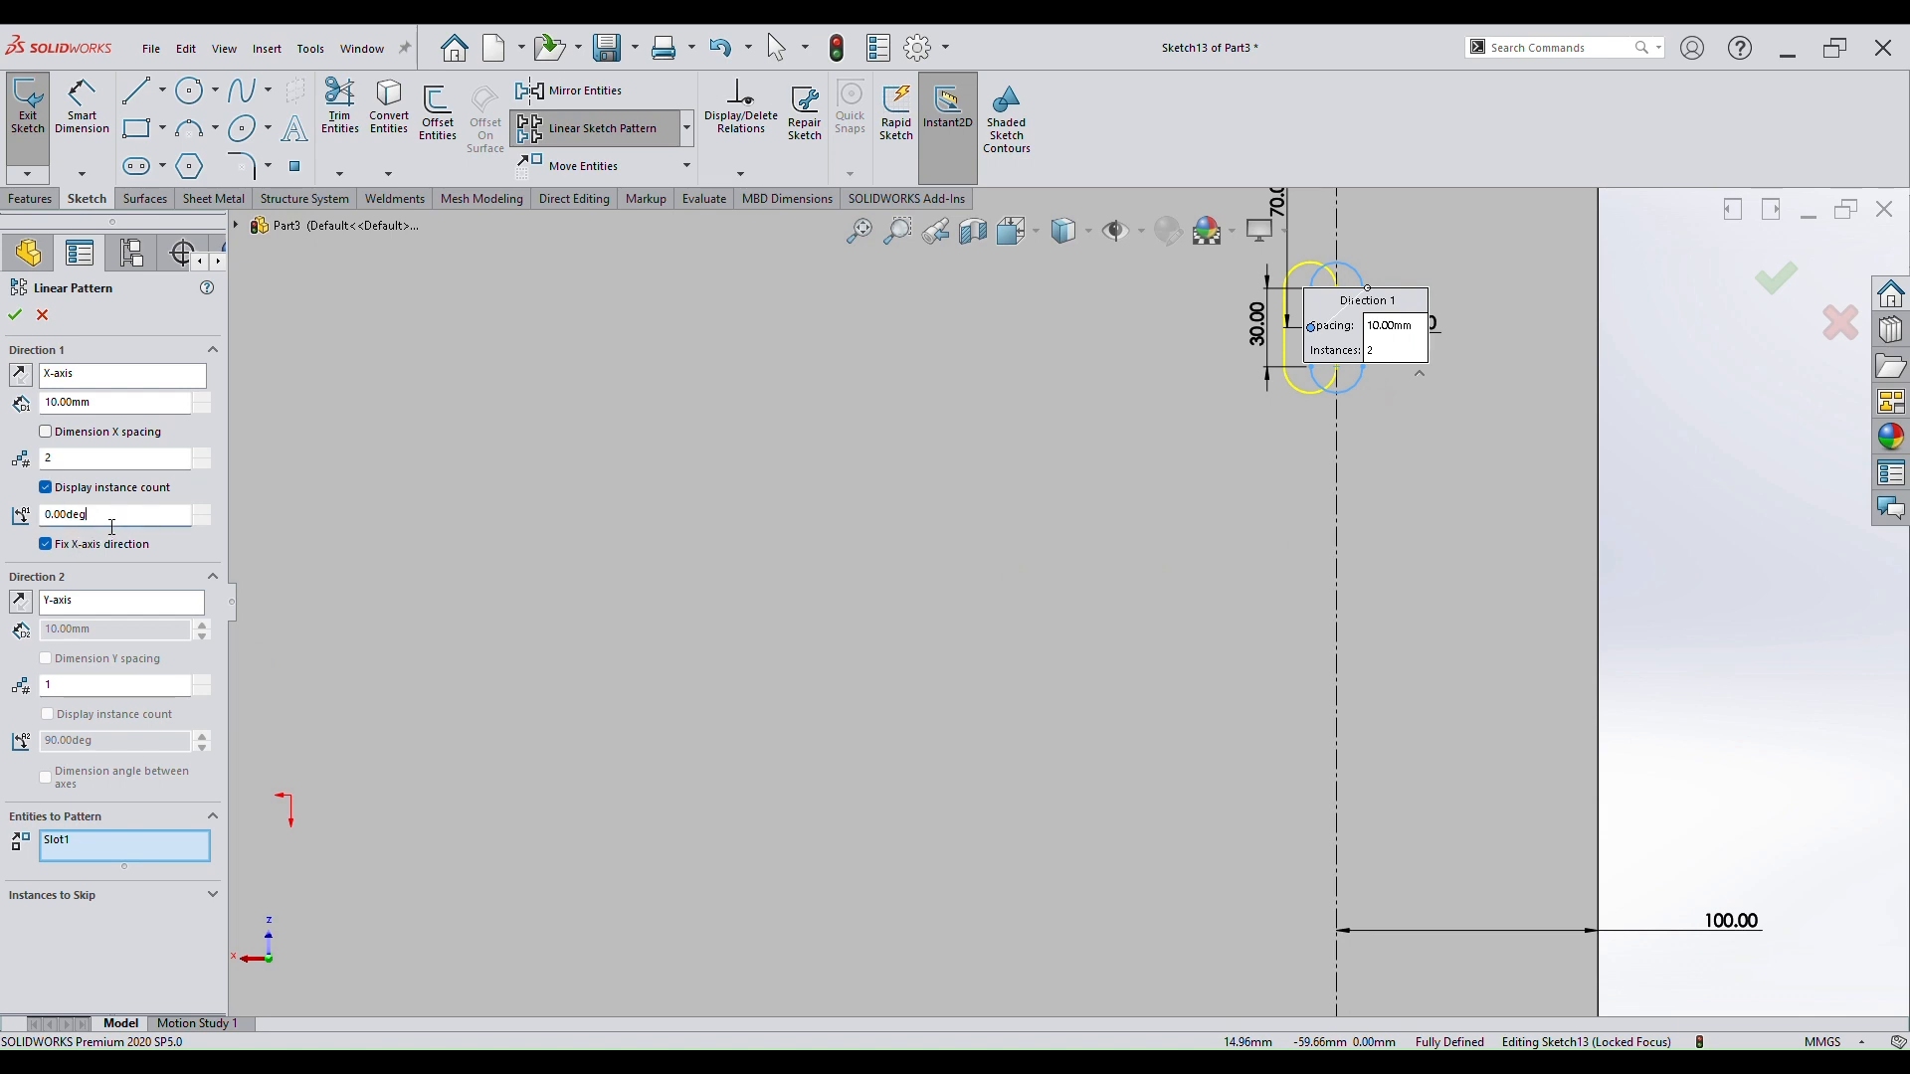
pyautogui.doubleClick(112, 527)
pyautogui.press('Return')
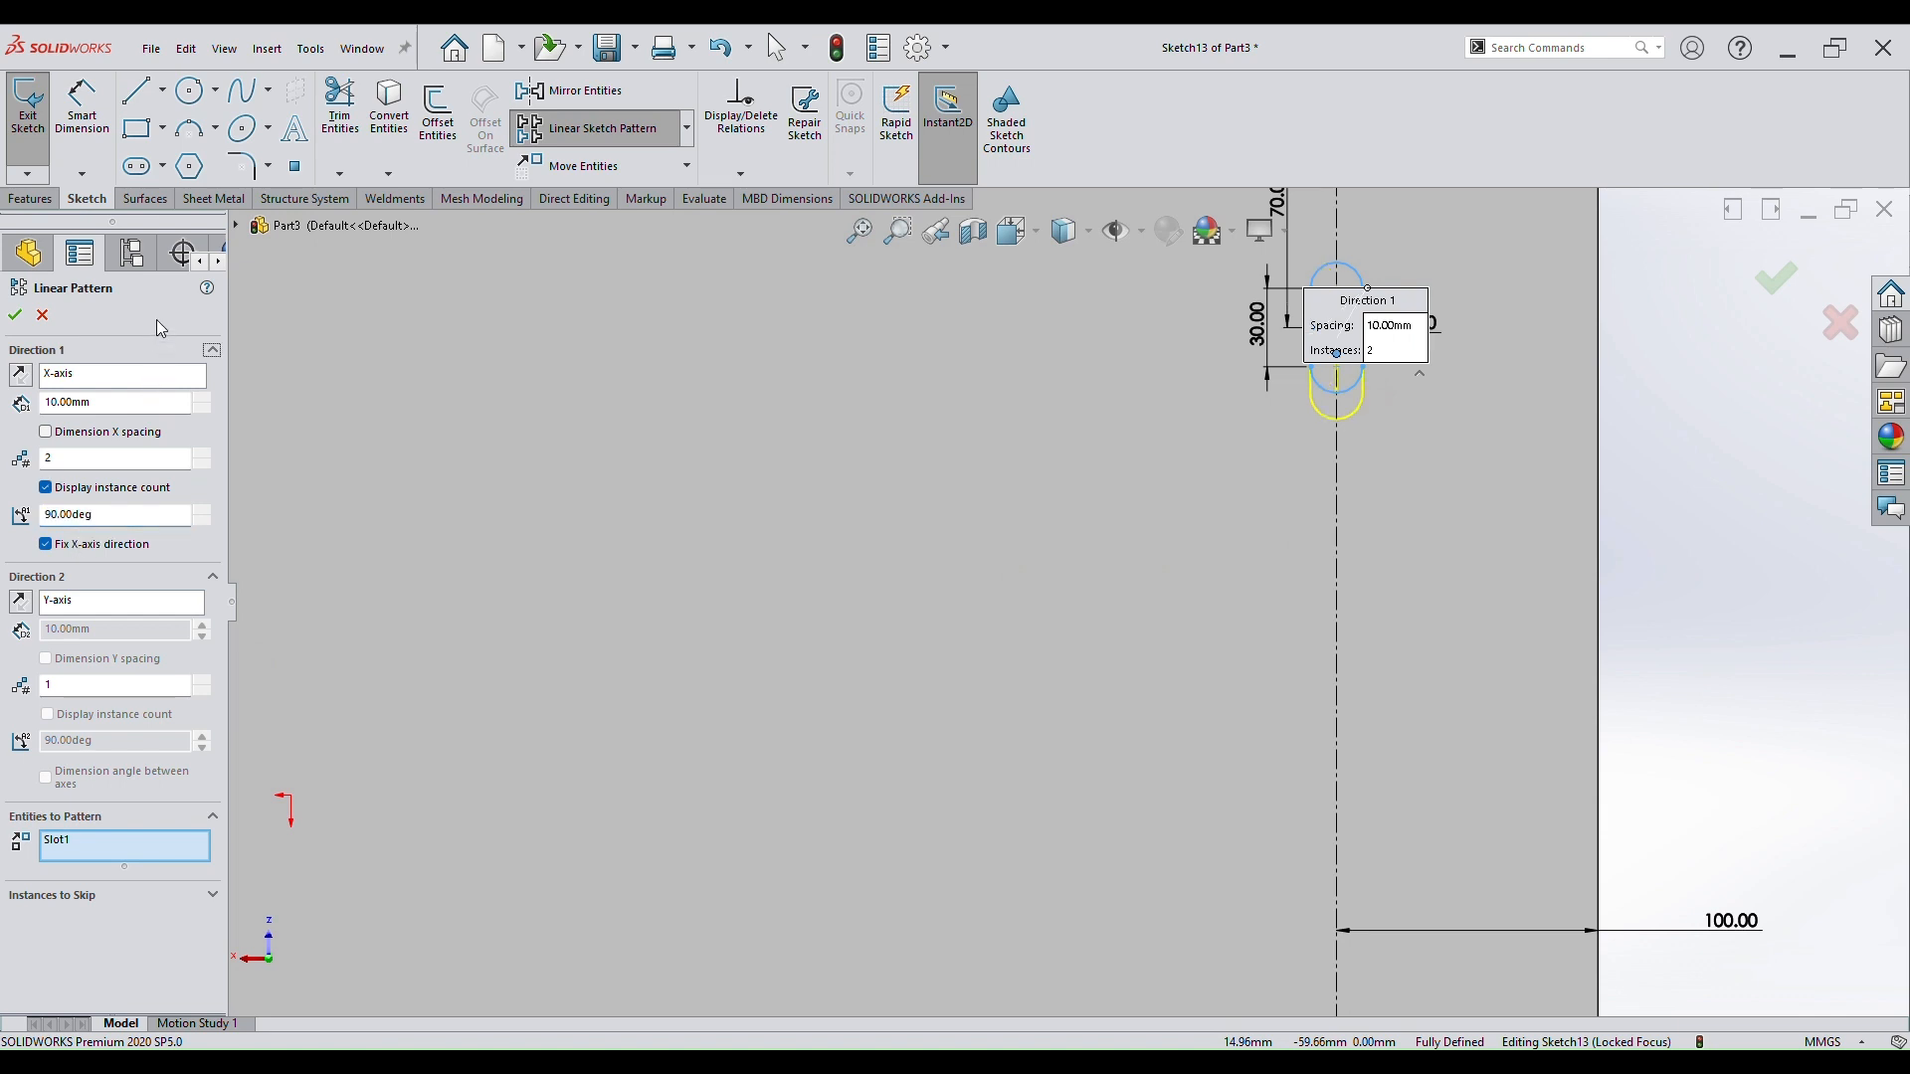
pyautogui.click(201, 402)
pyautogui.scroll(5, 1356, 721)
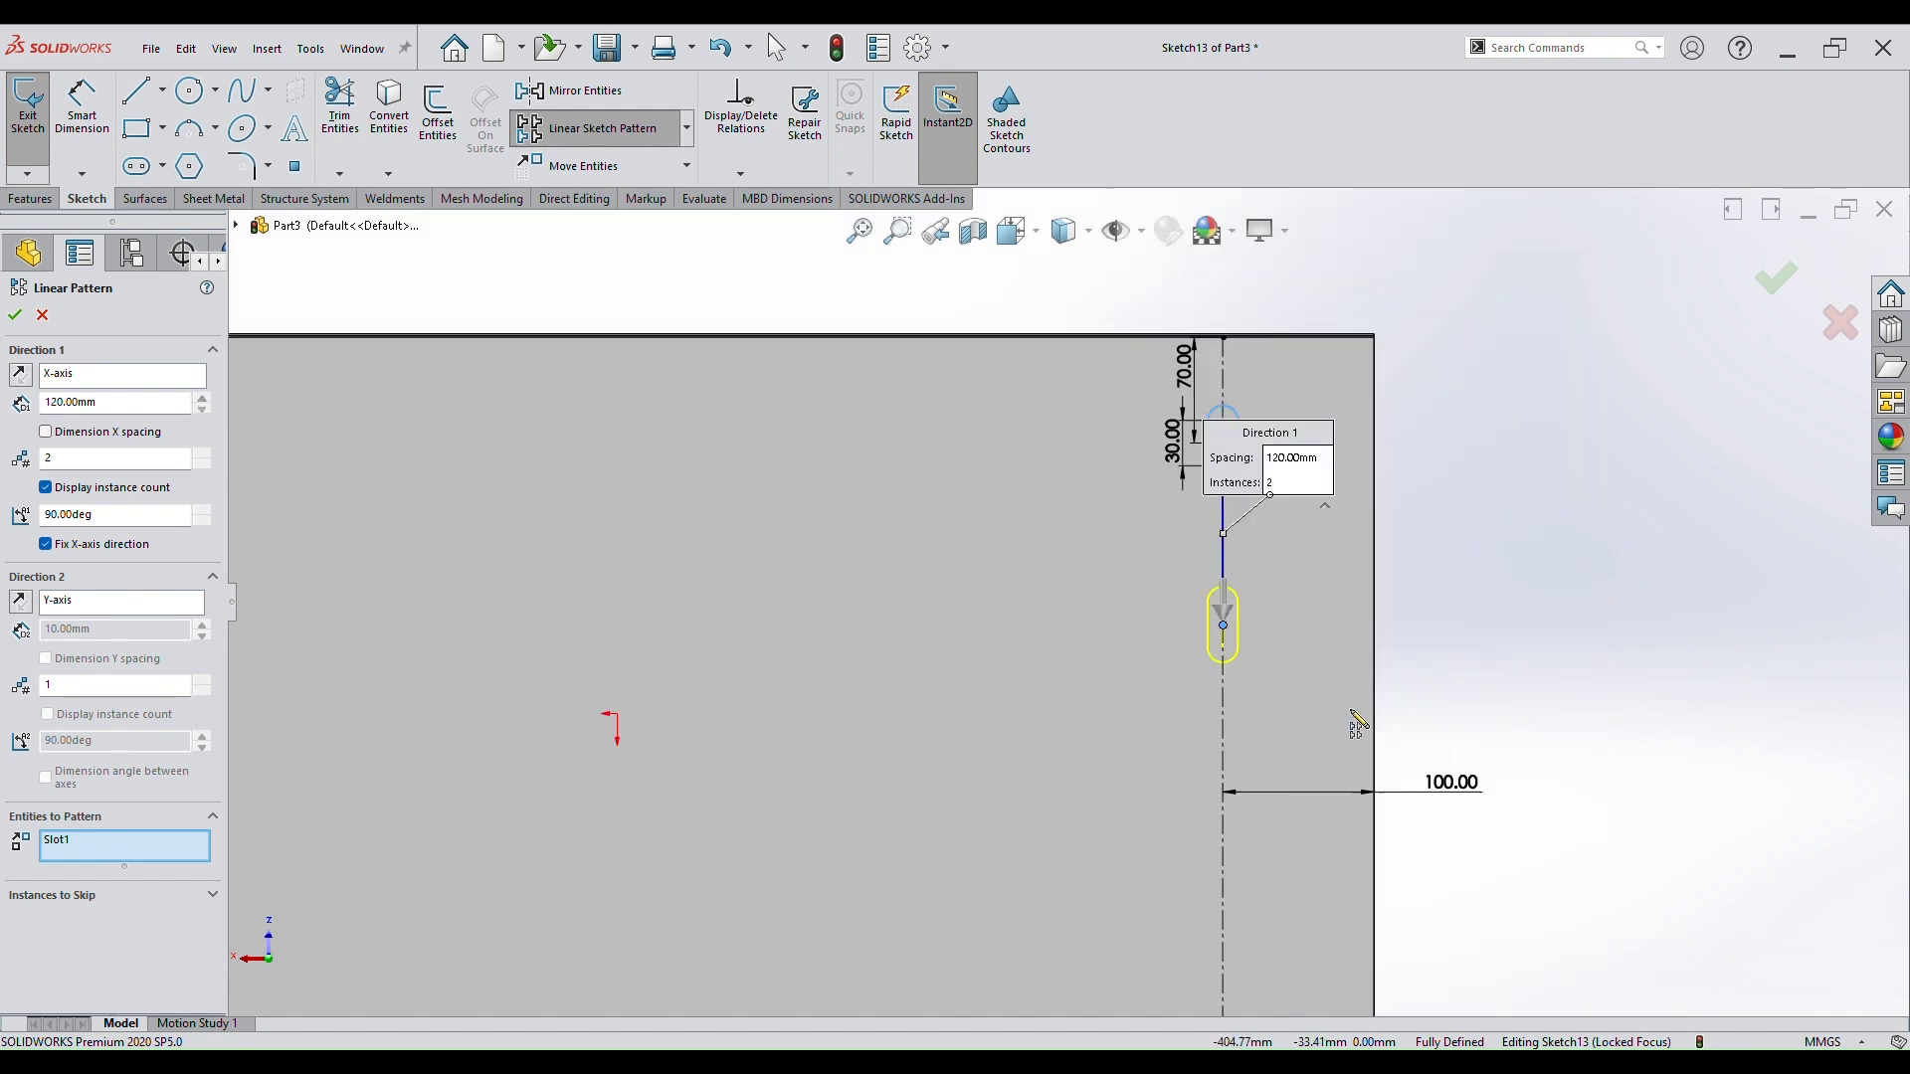
# Set the slot pattern's spacing to 100 mm and its instance count to 4.
pyautogui.scroll(-2, 1236, 695)
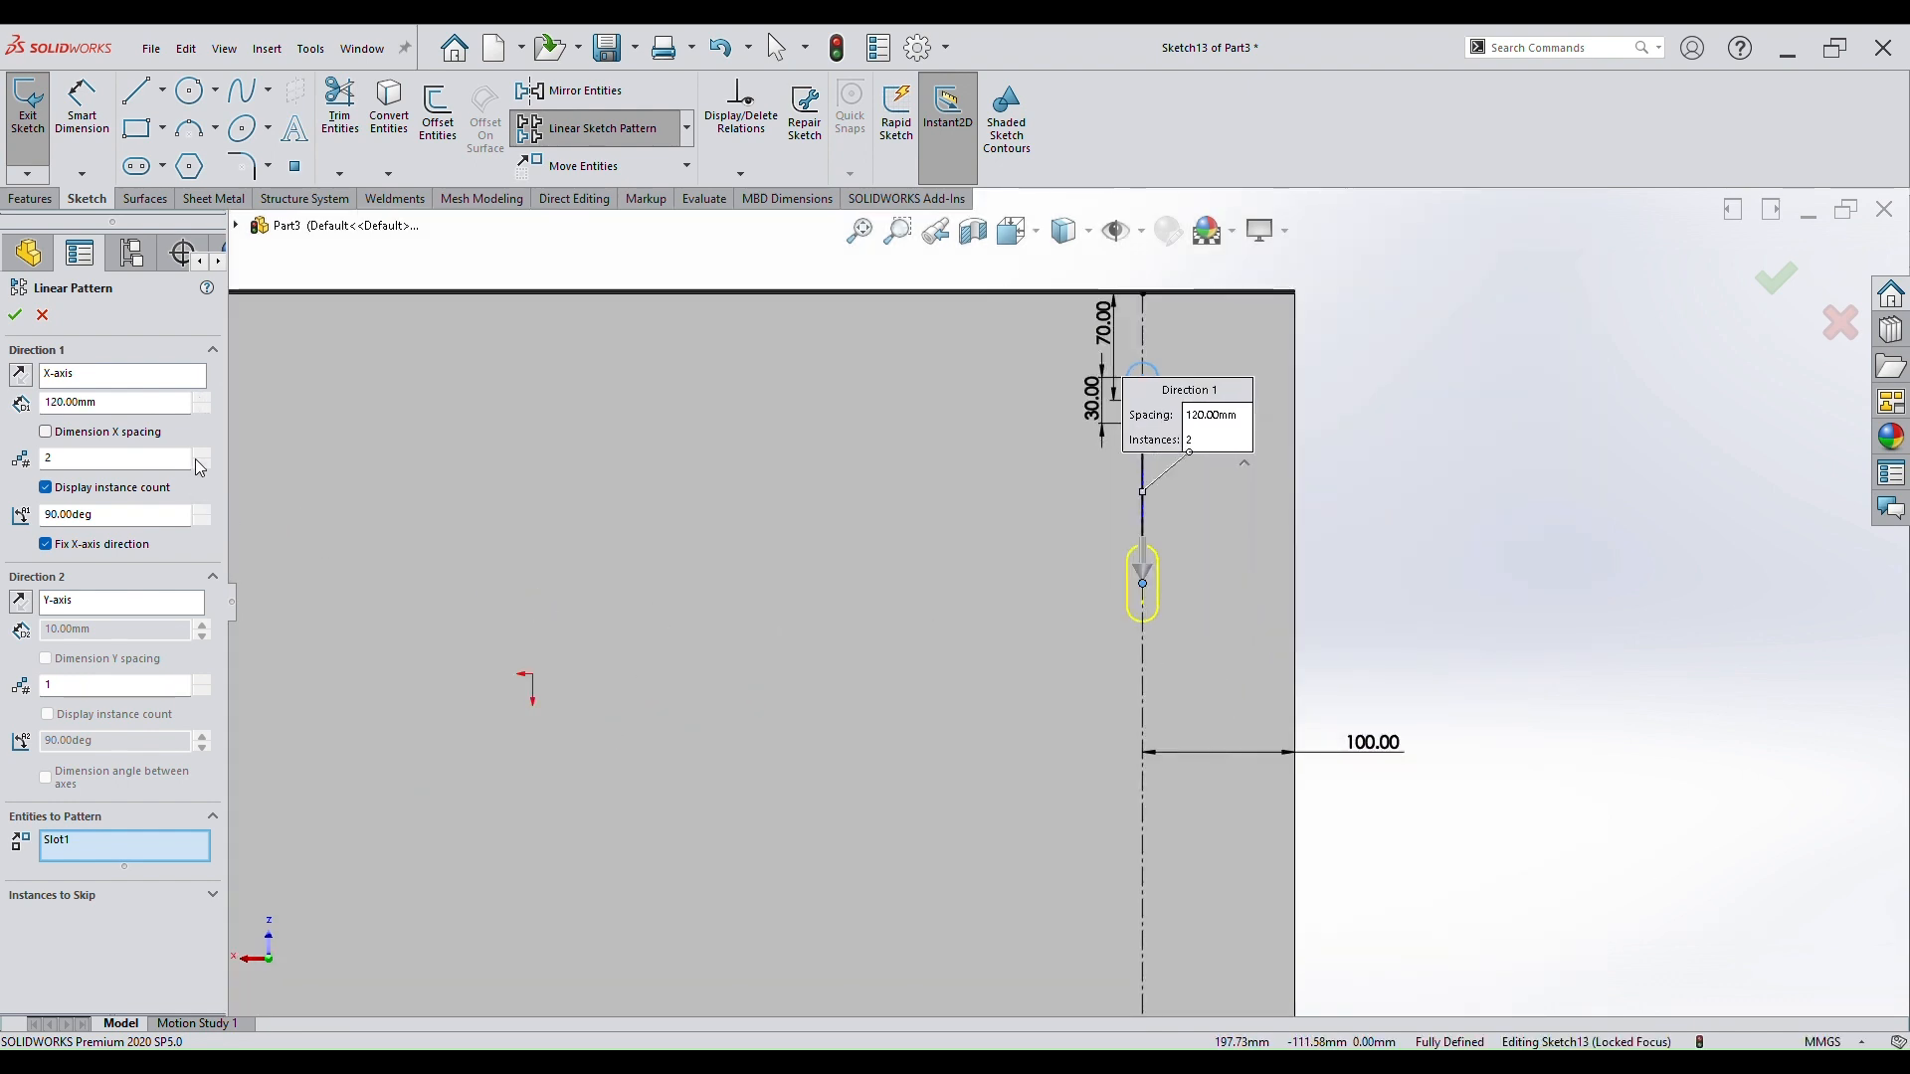
pyautogui.click(202, 408)
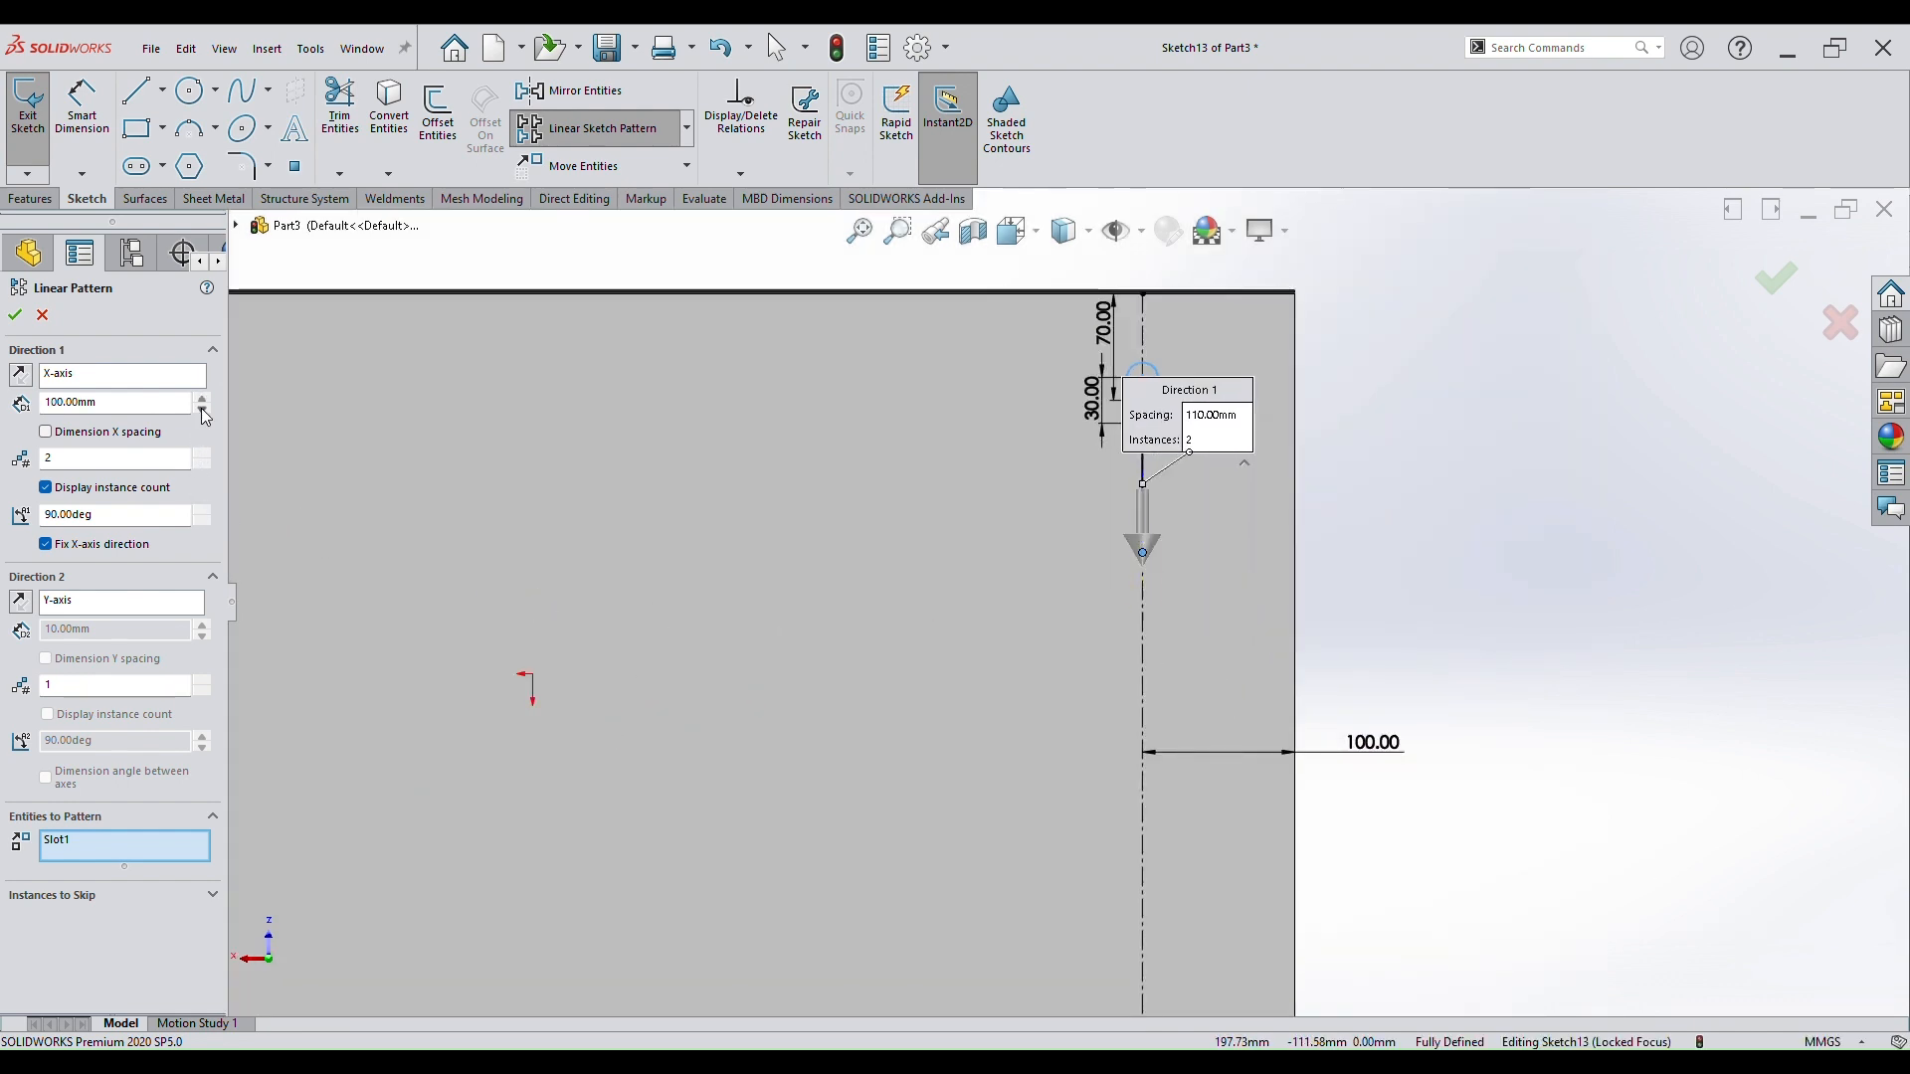
pyautogui.click(202, 454)
pyautogui.click(202, 454)
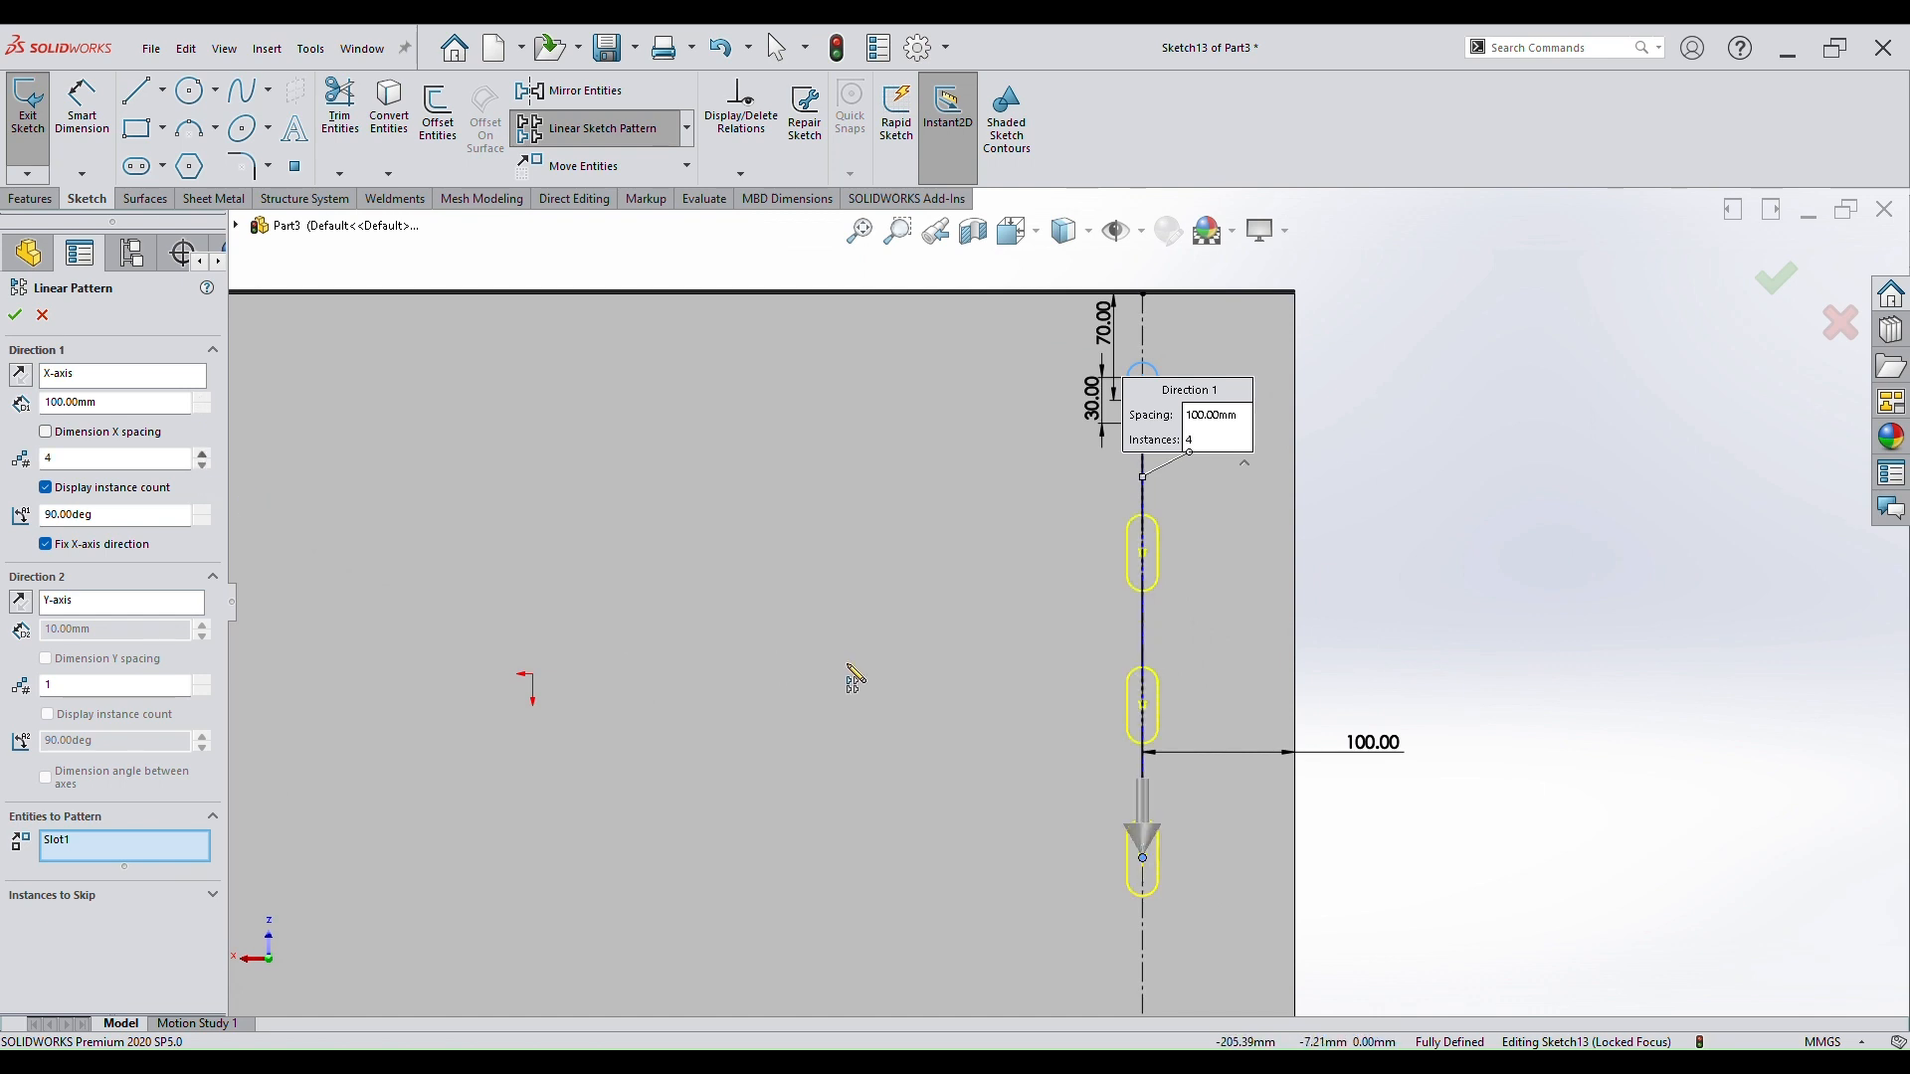
# Set the pattern along the construction line to 4 instances with 120 mm spacing and apply it.
pyautogui.scroll(3, 852, 671)
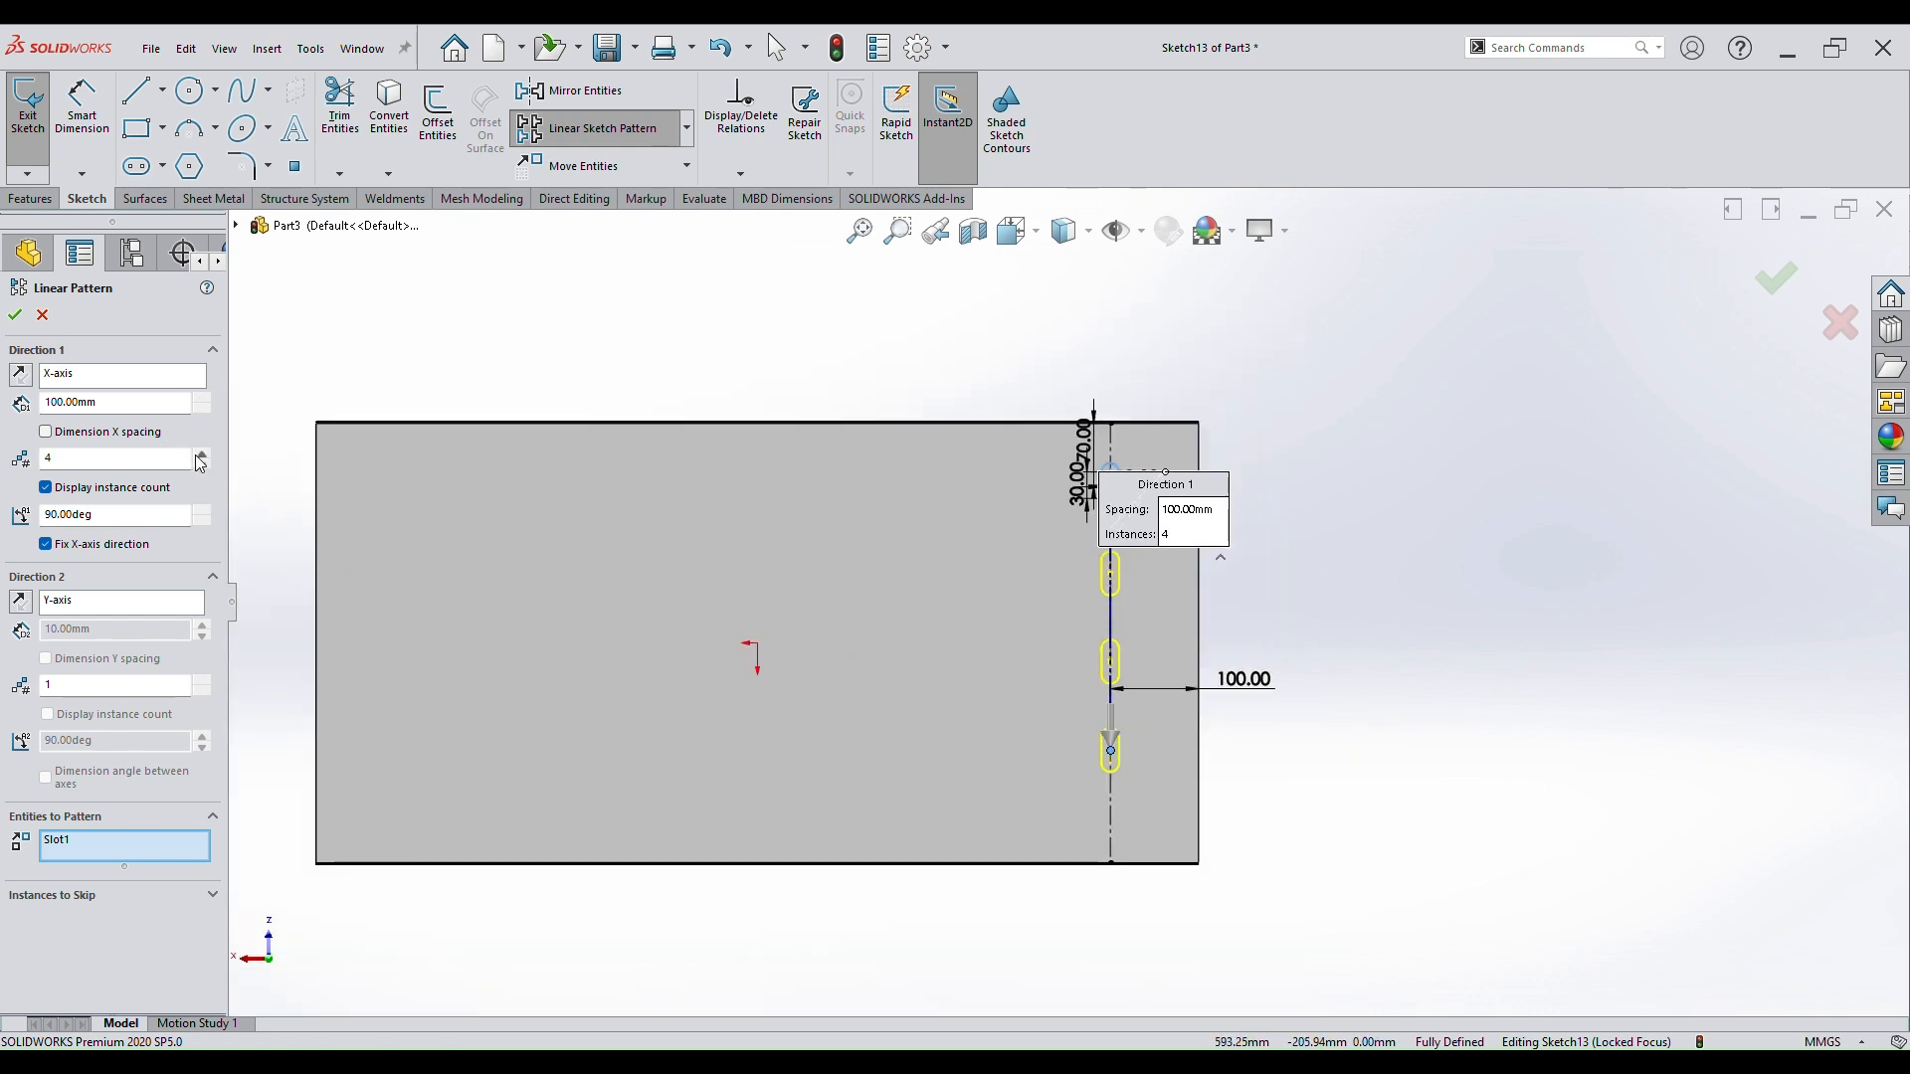
pyautogui.scroll(-3, 1015, 665)
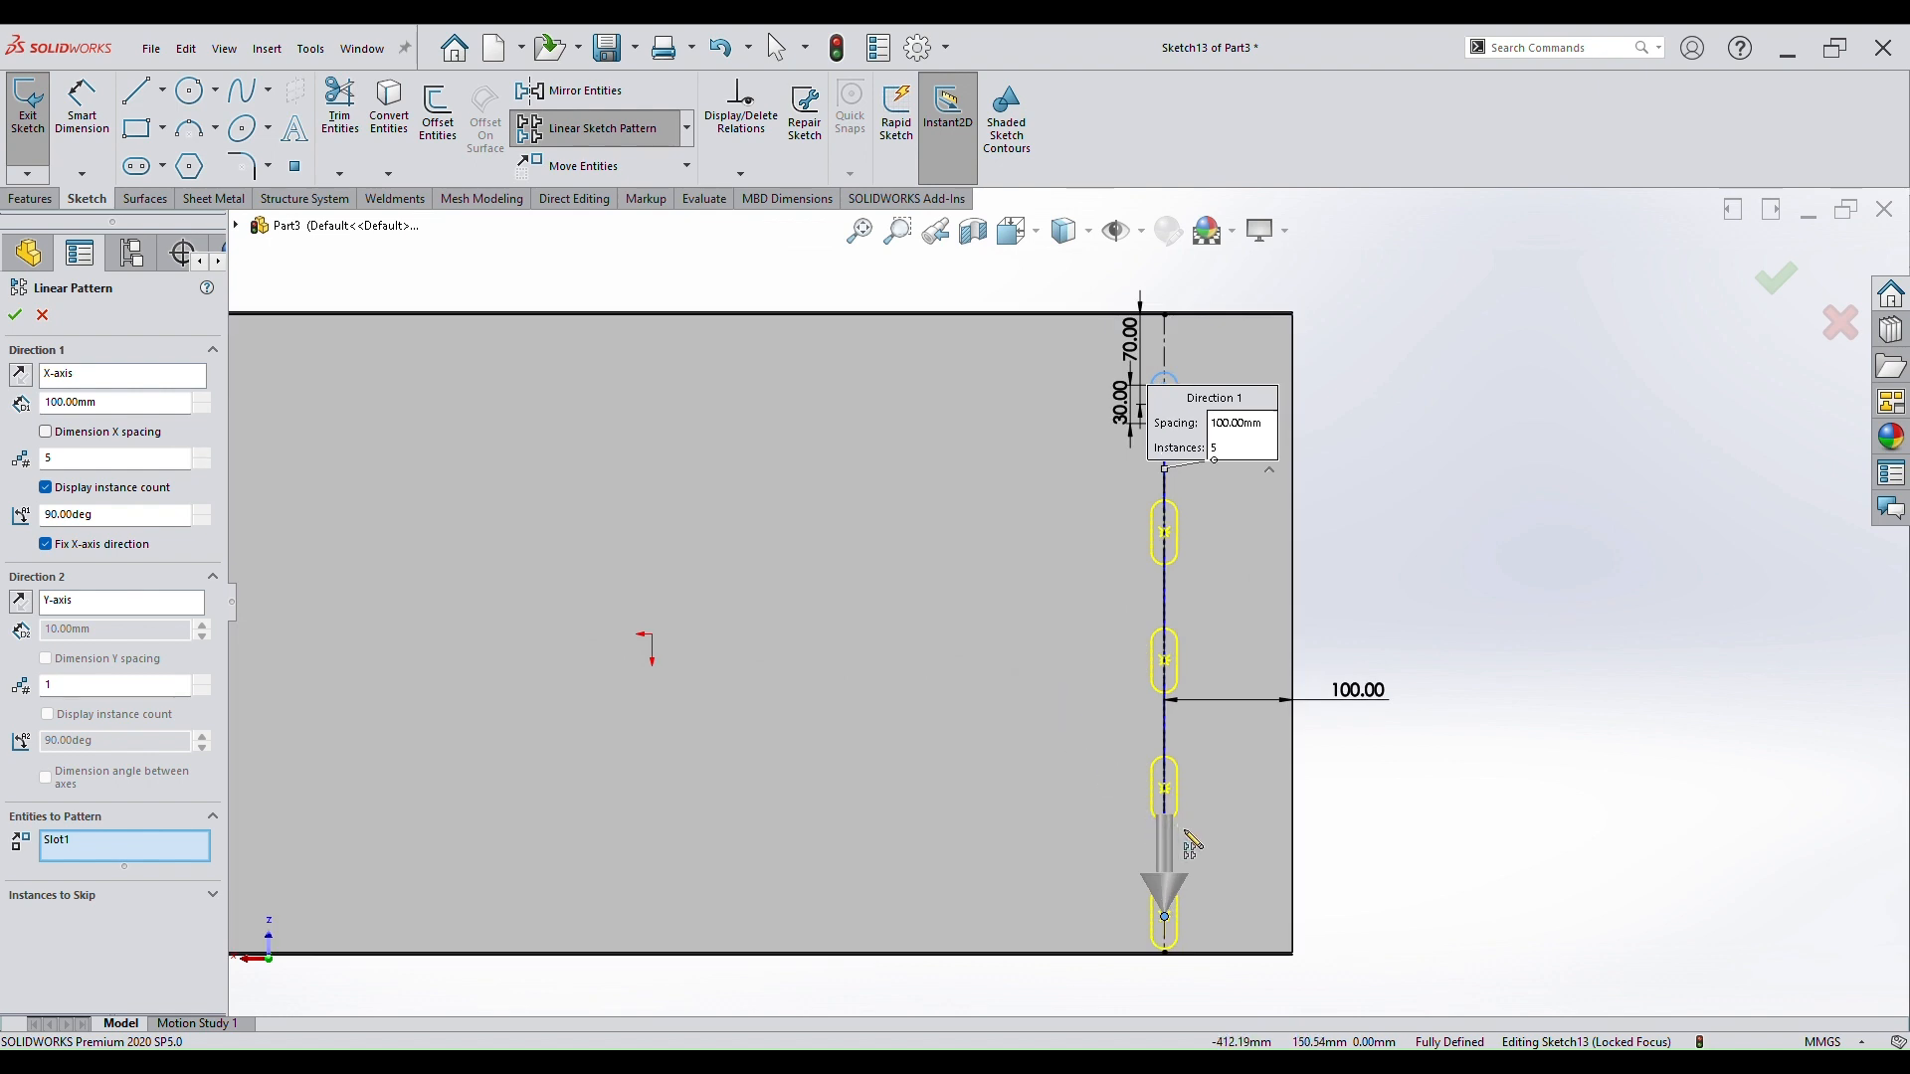
pyautogui.click(202, 464)
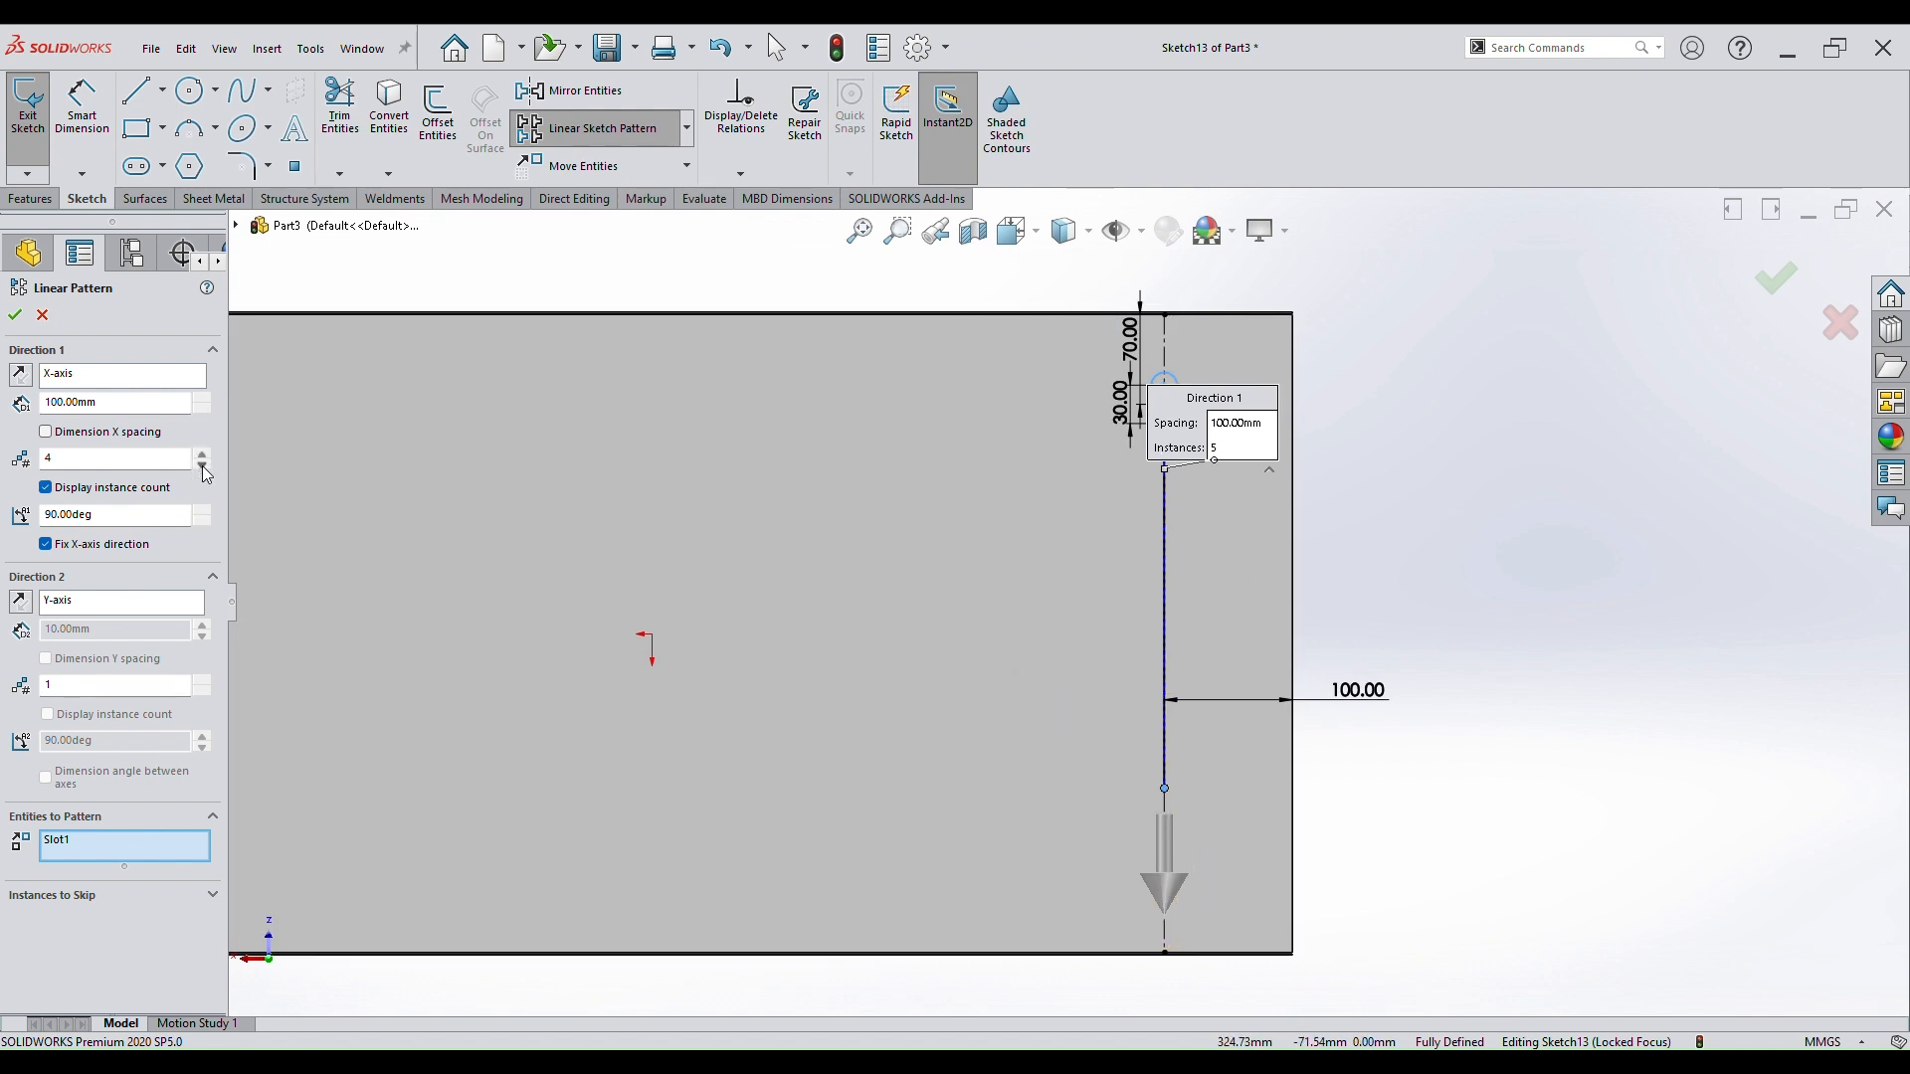
pyautogui.click(202, 398)
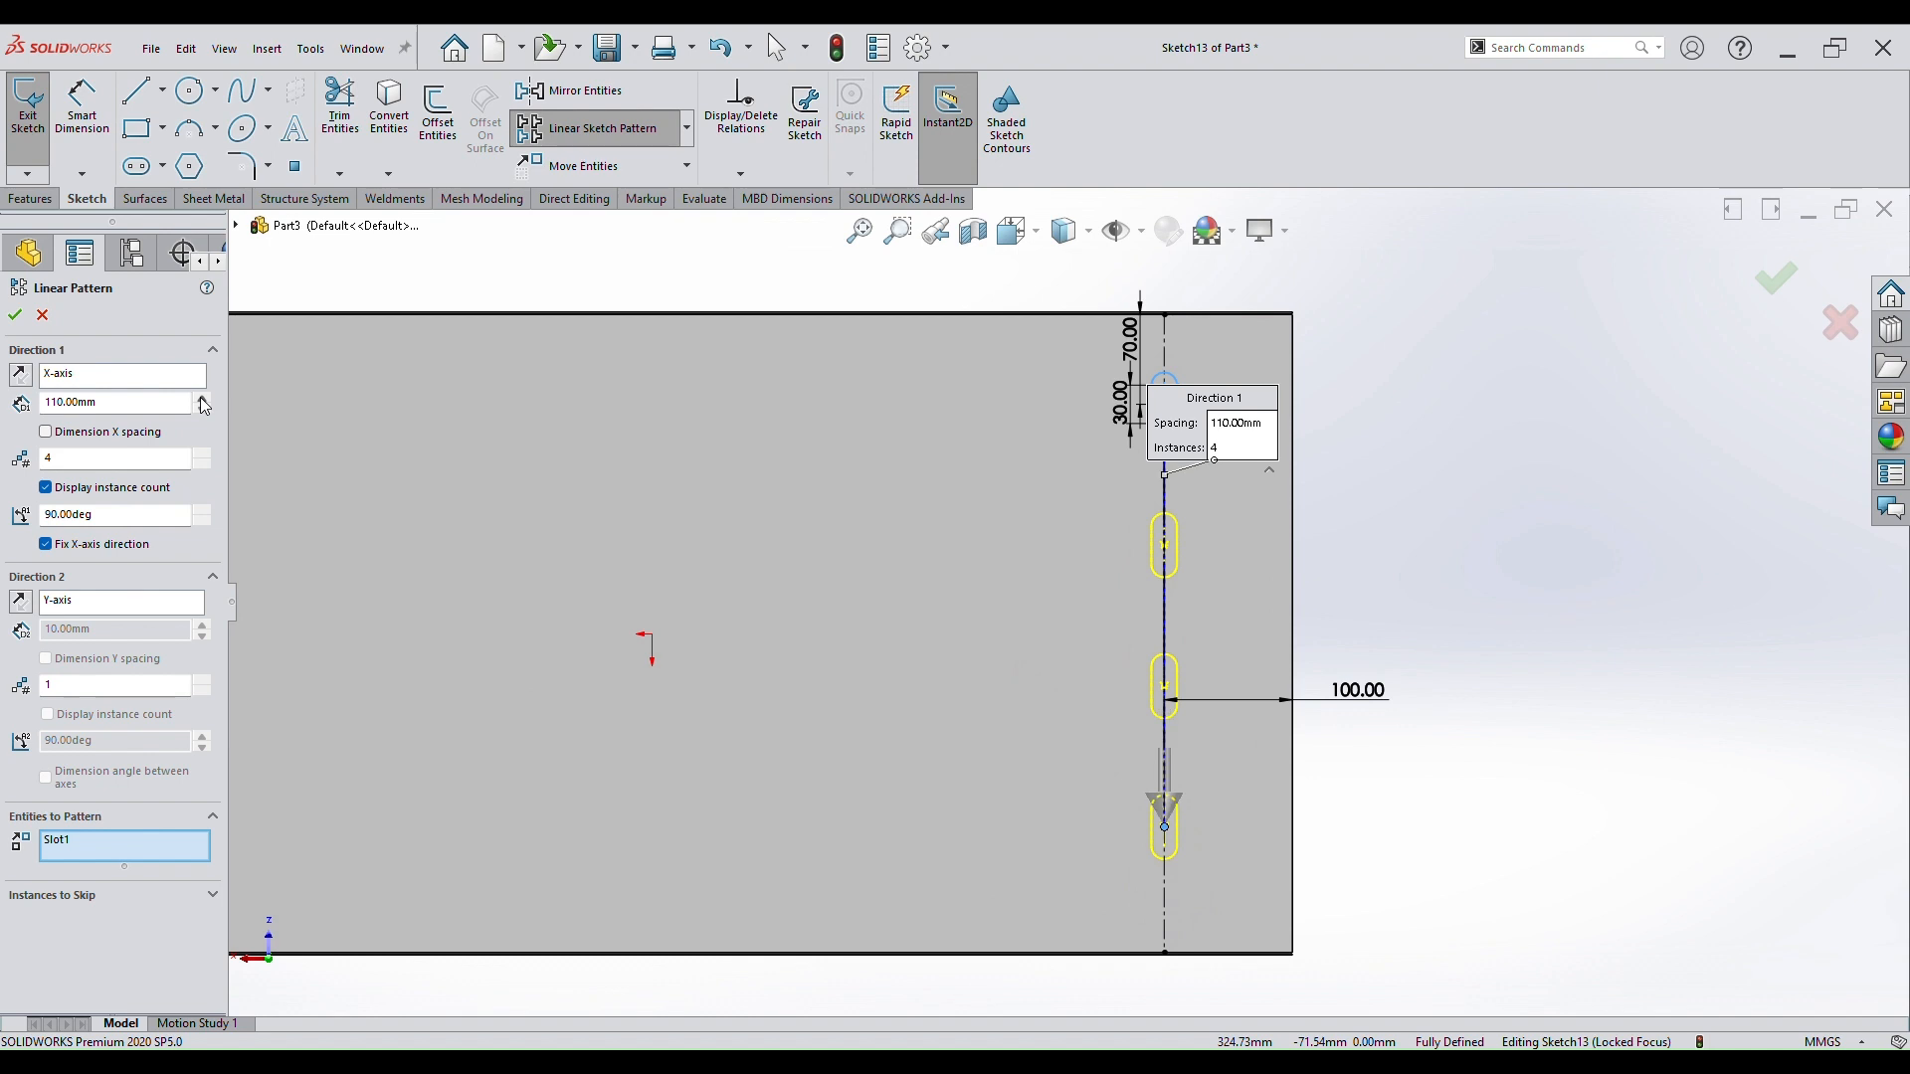
pyautogui.click(202, 401)
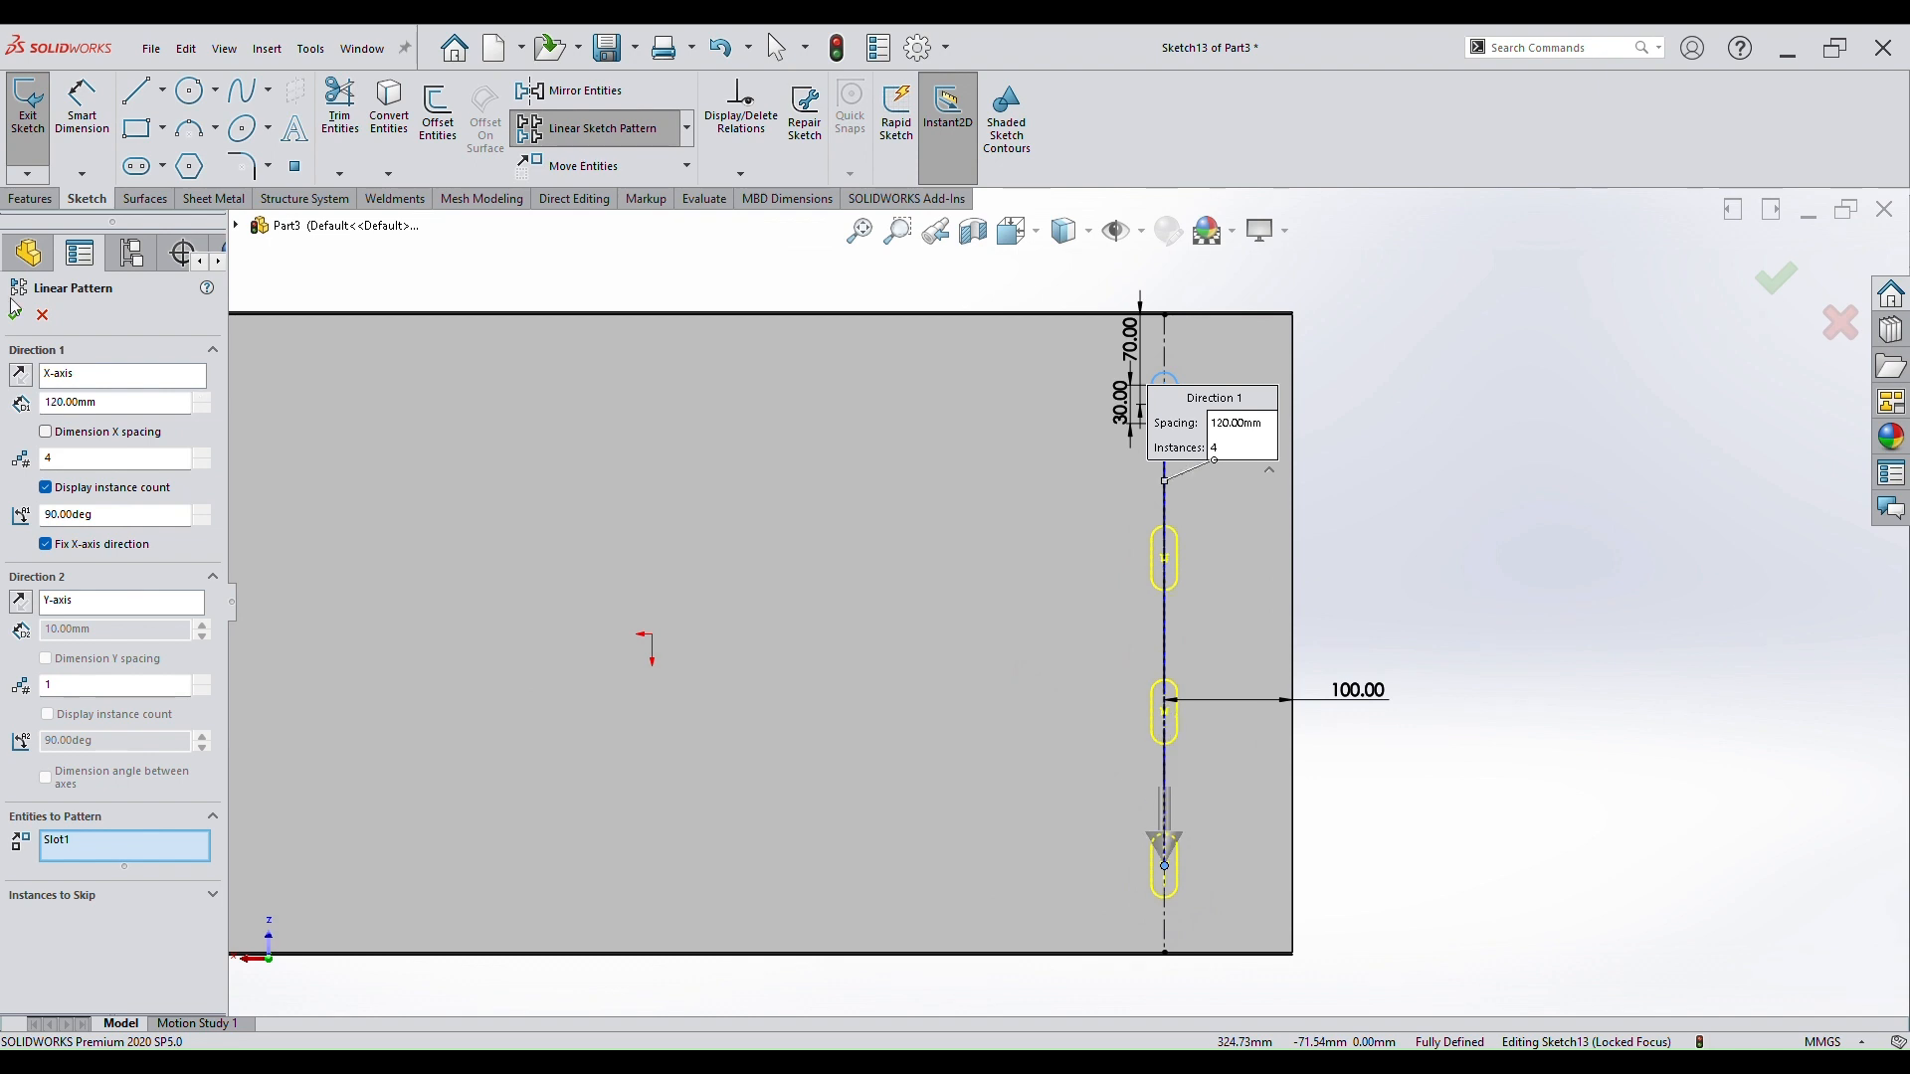
pyautogui.click(16, 316)
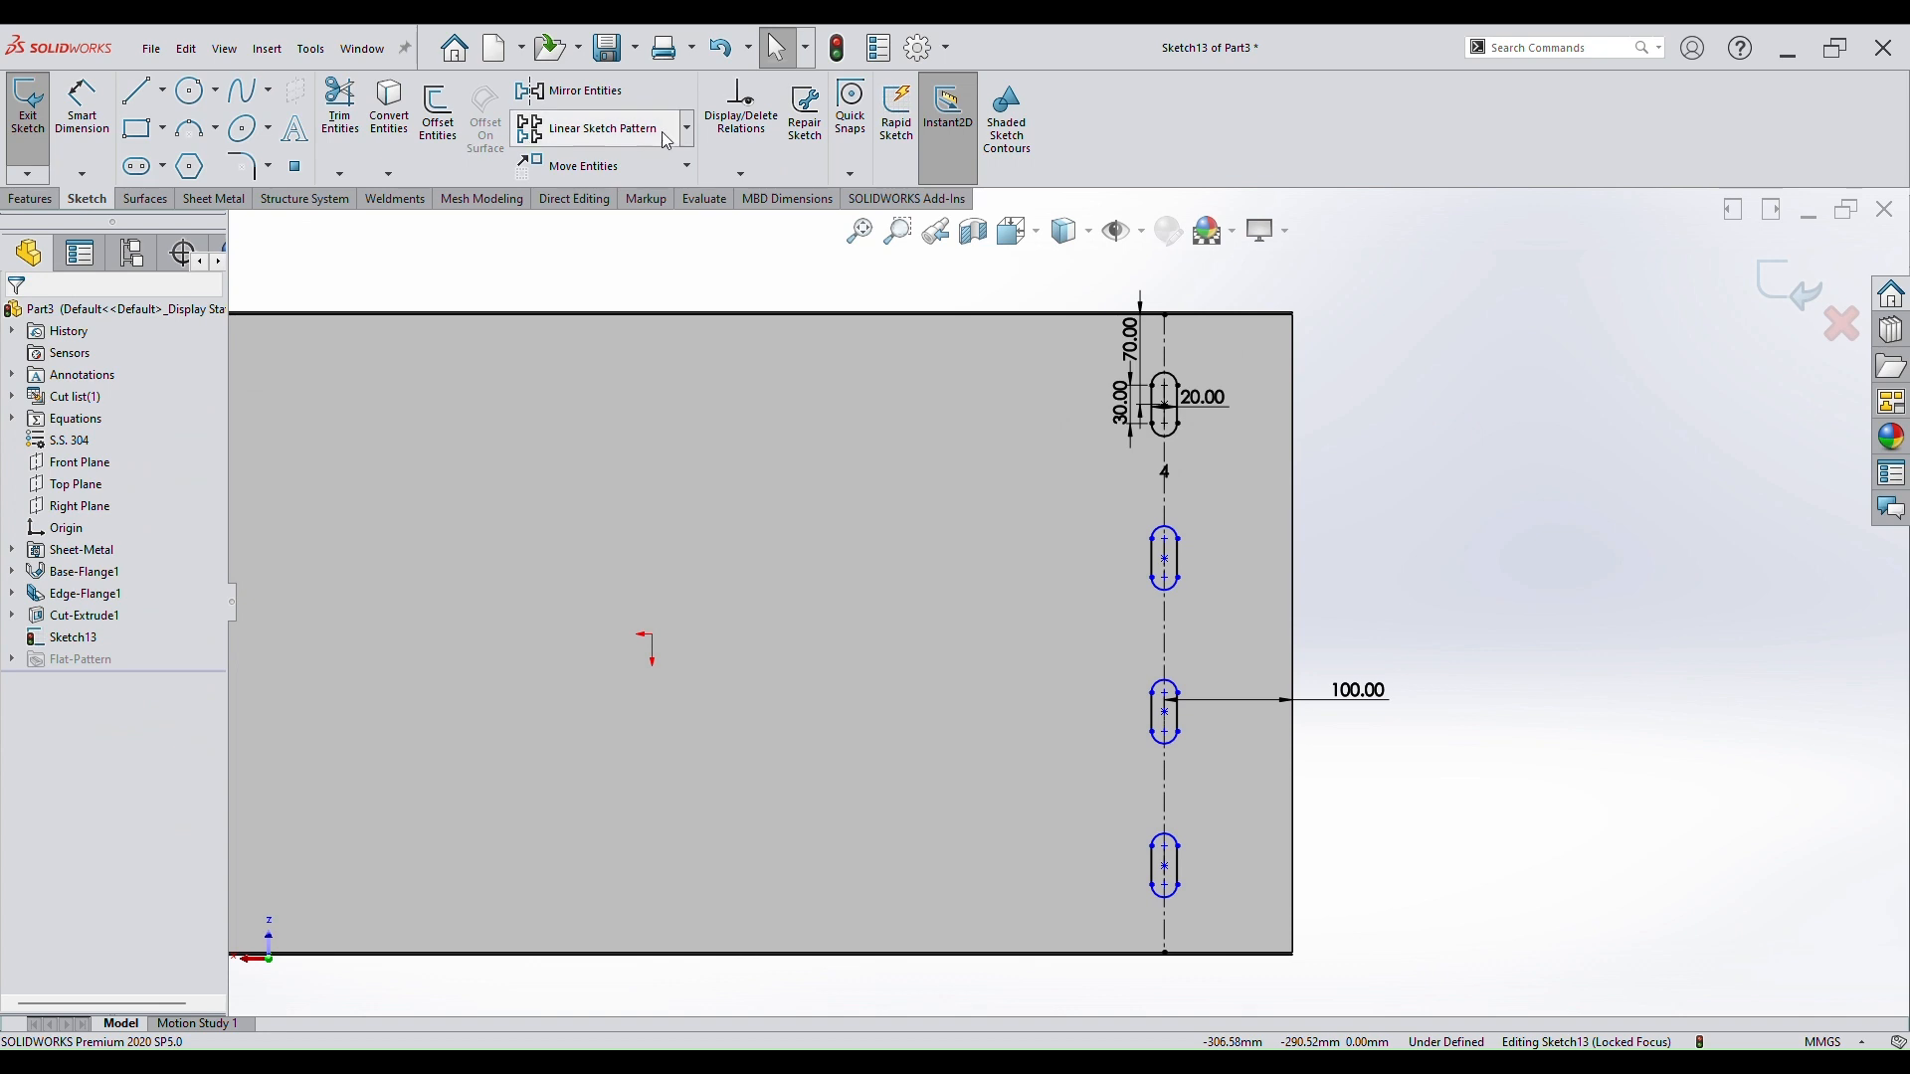
# Set up a second linear sketch pattern and select all four slots on the construction line as the entities to pattern.
pyautogui.click(603, 128)
pyautogui.scroll(-1, 1149, 468)
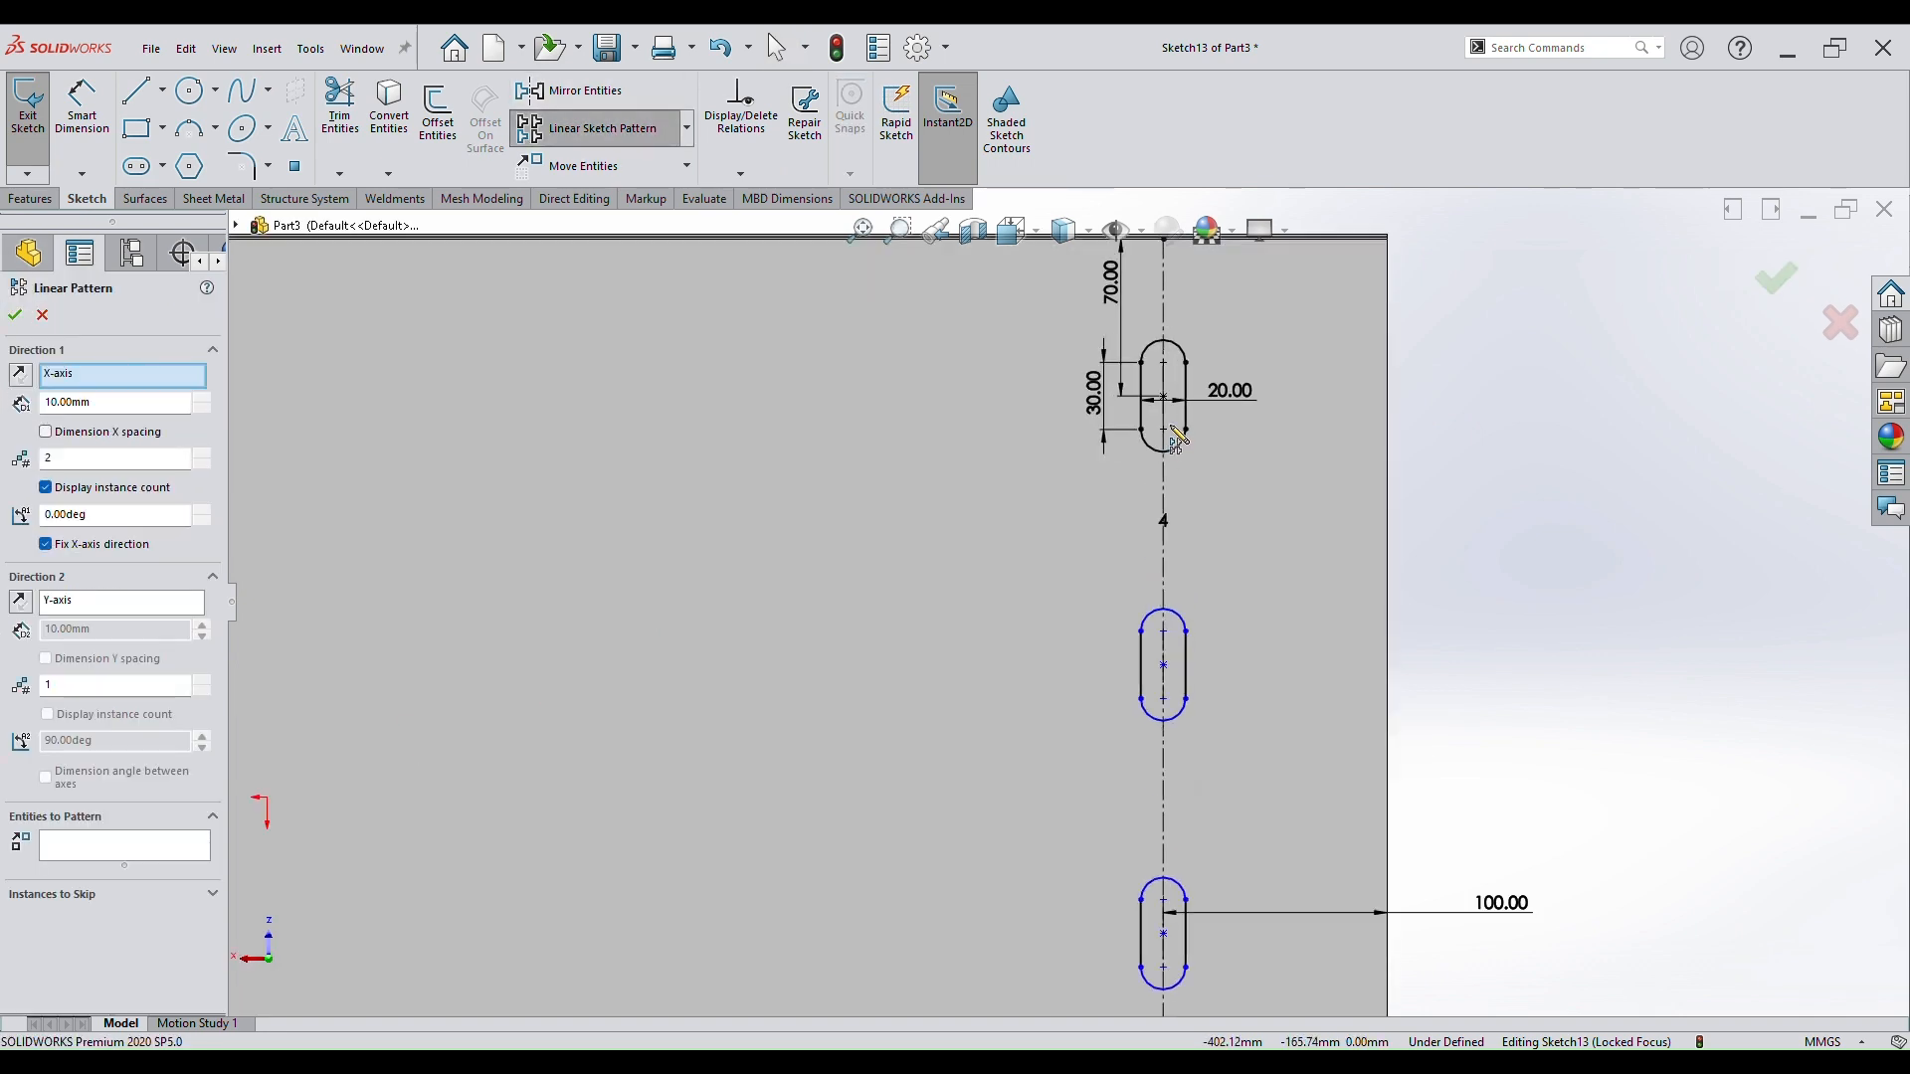
pyautogui.scroll(-2, 960, 388)
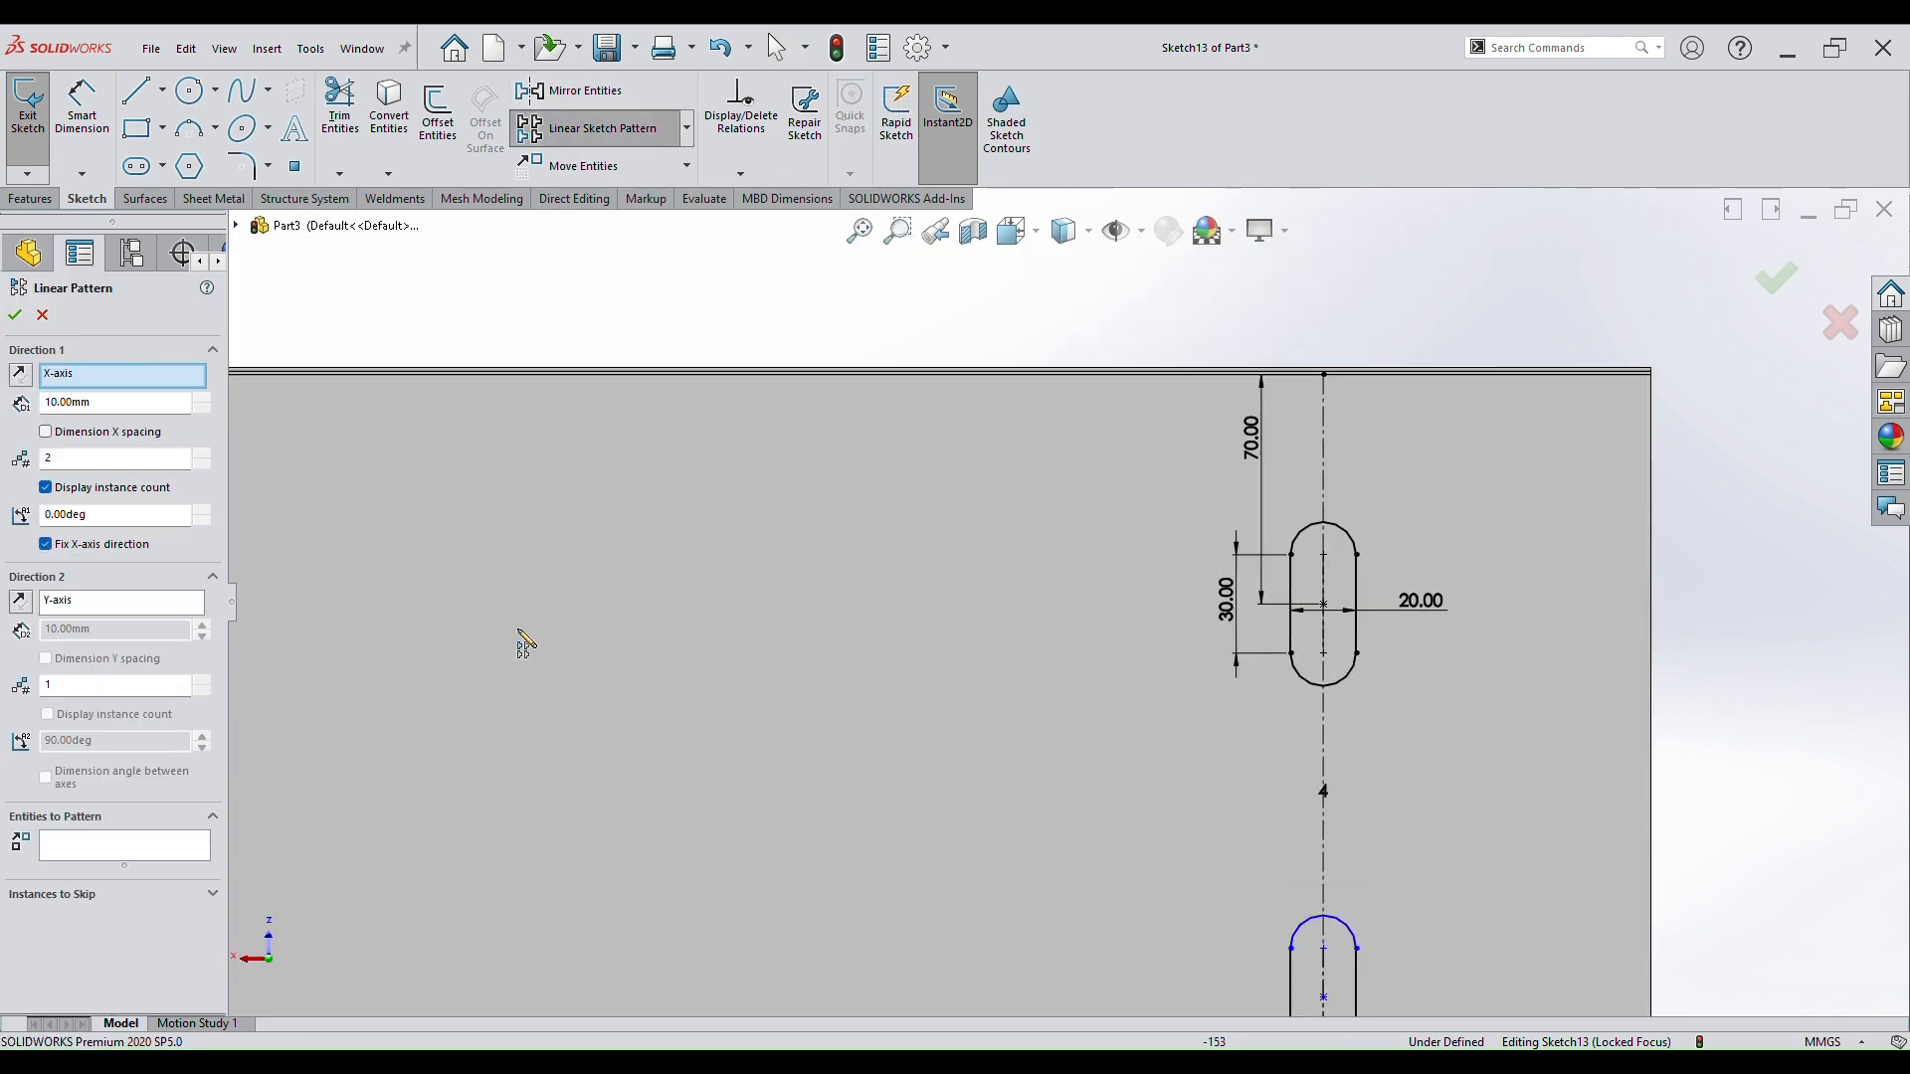
pyautogui.scroll(-2, 1214, 349)
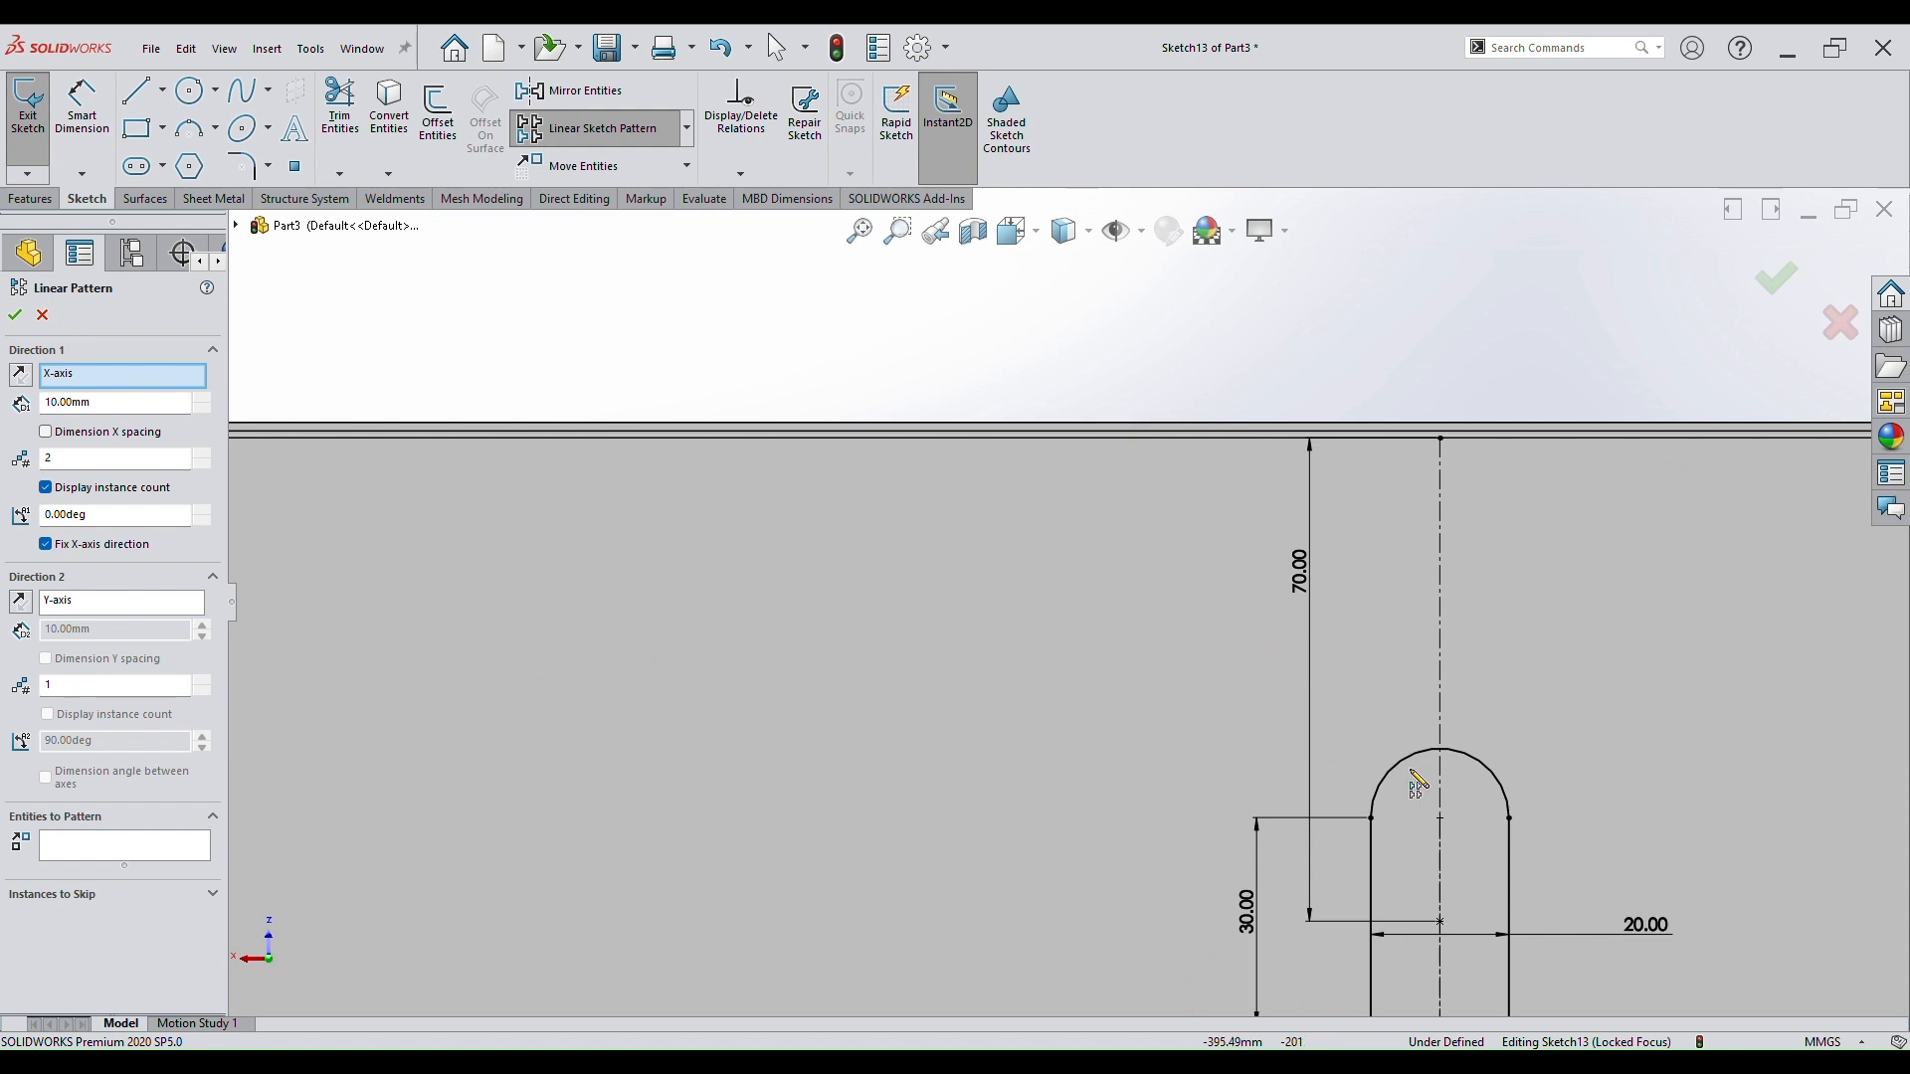
pyautogui.click(166, 842)
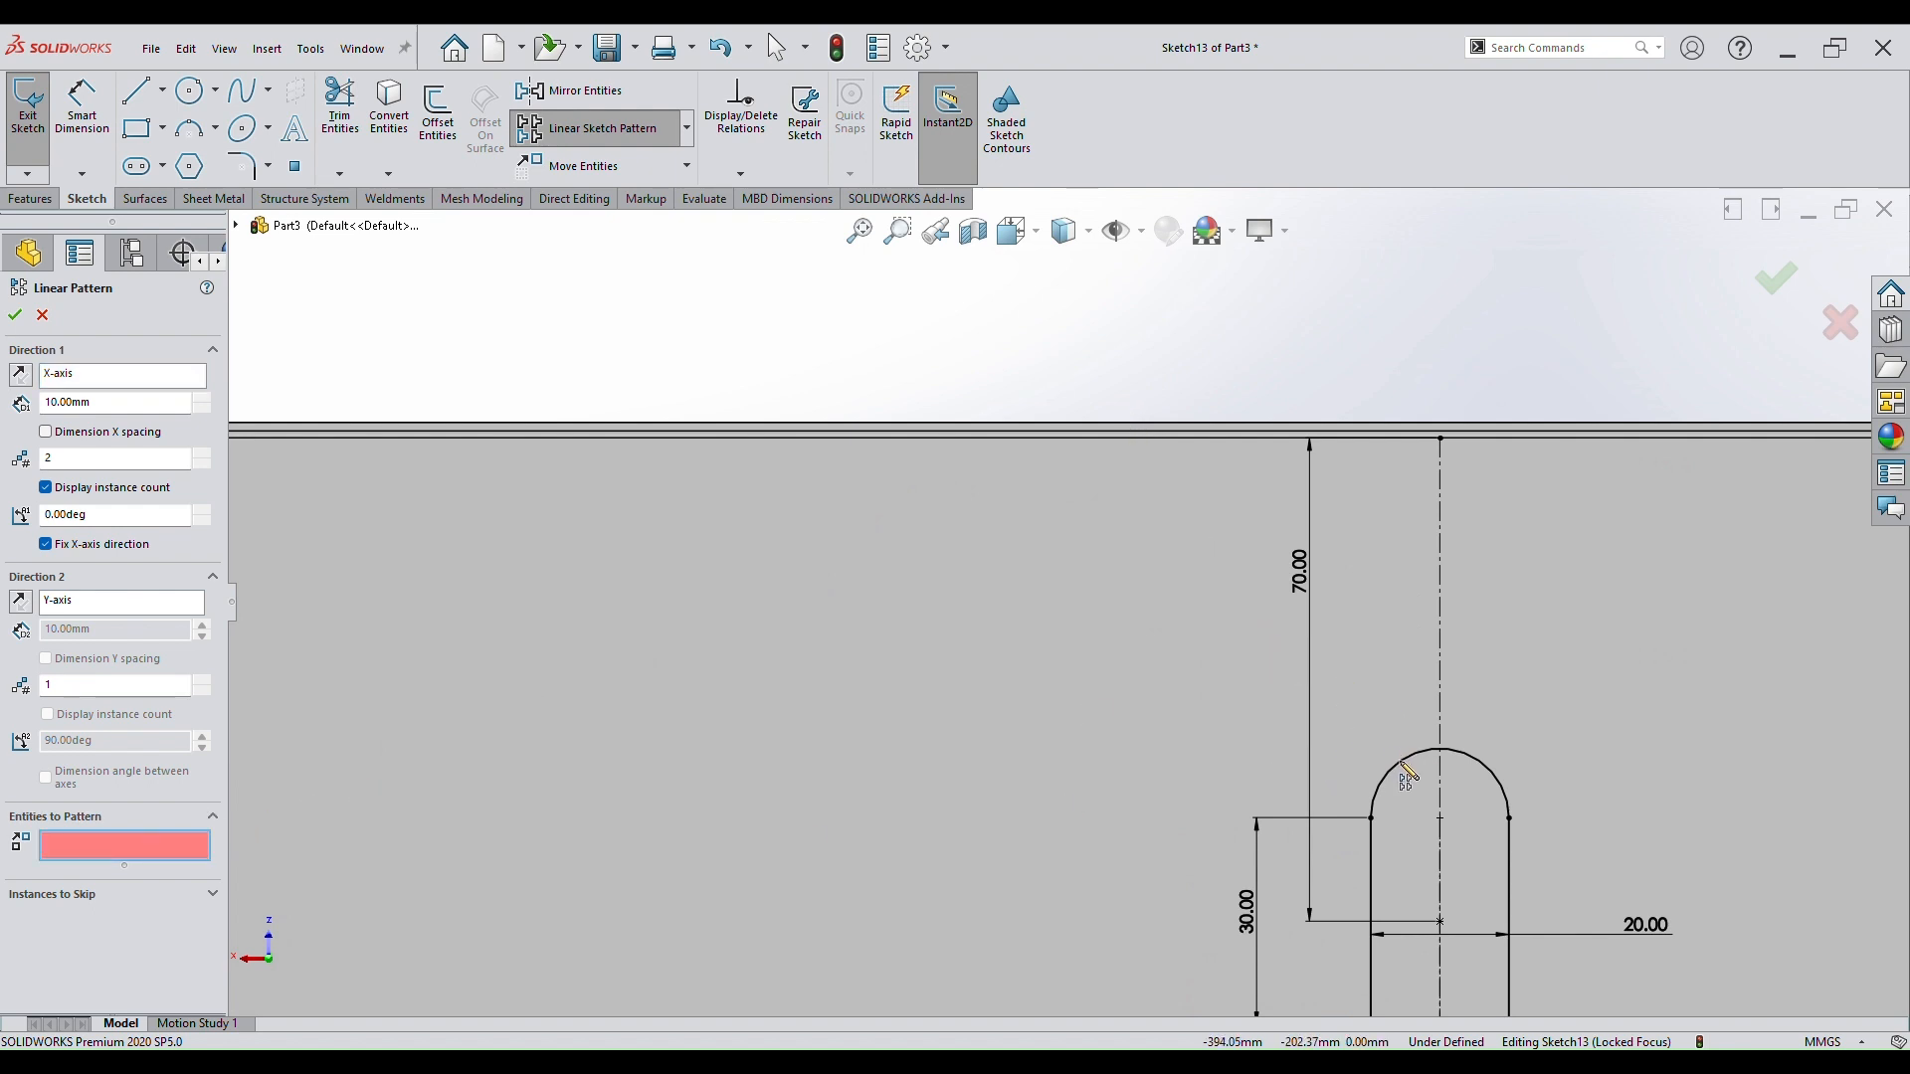
pyautogui.click(1404, 757)
pyautogui.scroll(3, 1383, 764)
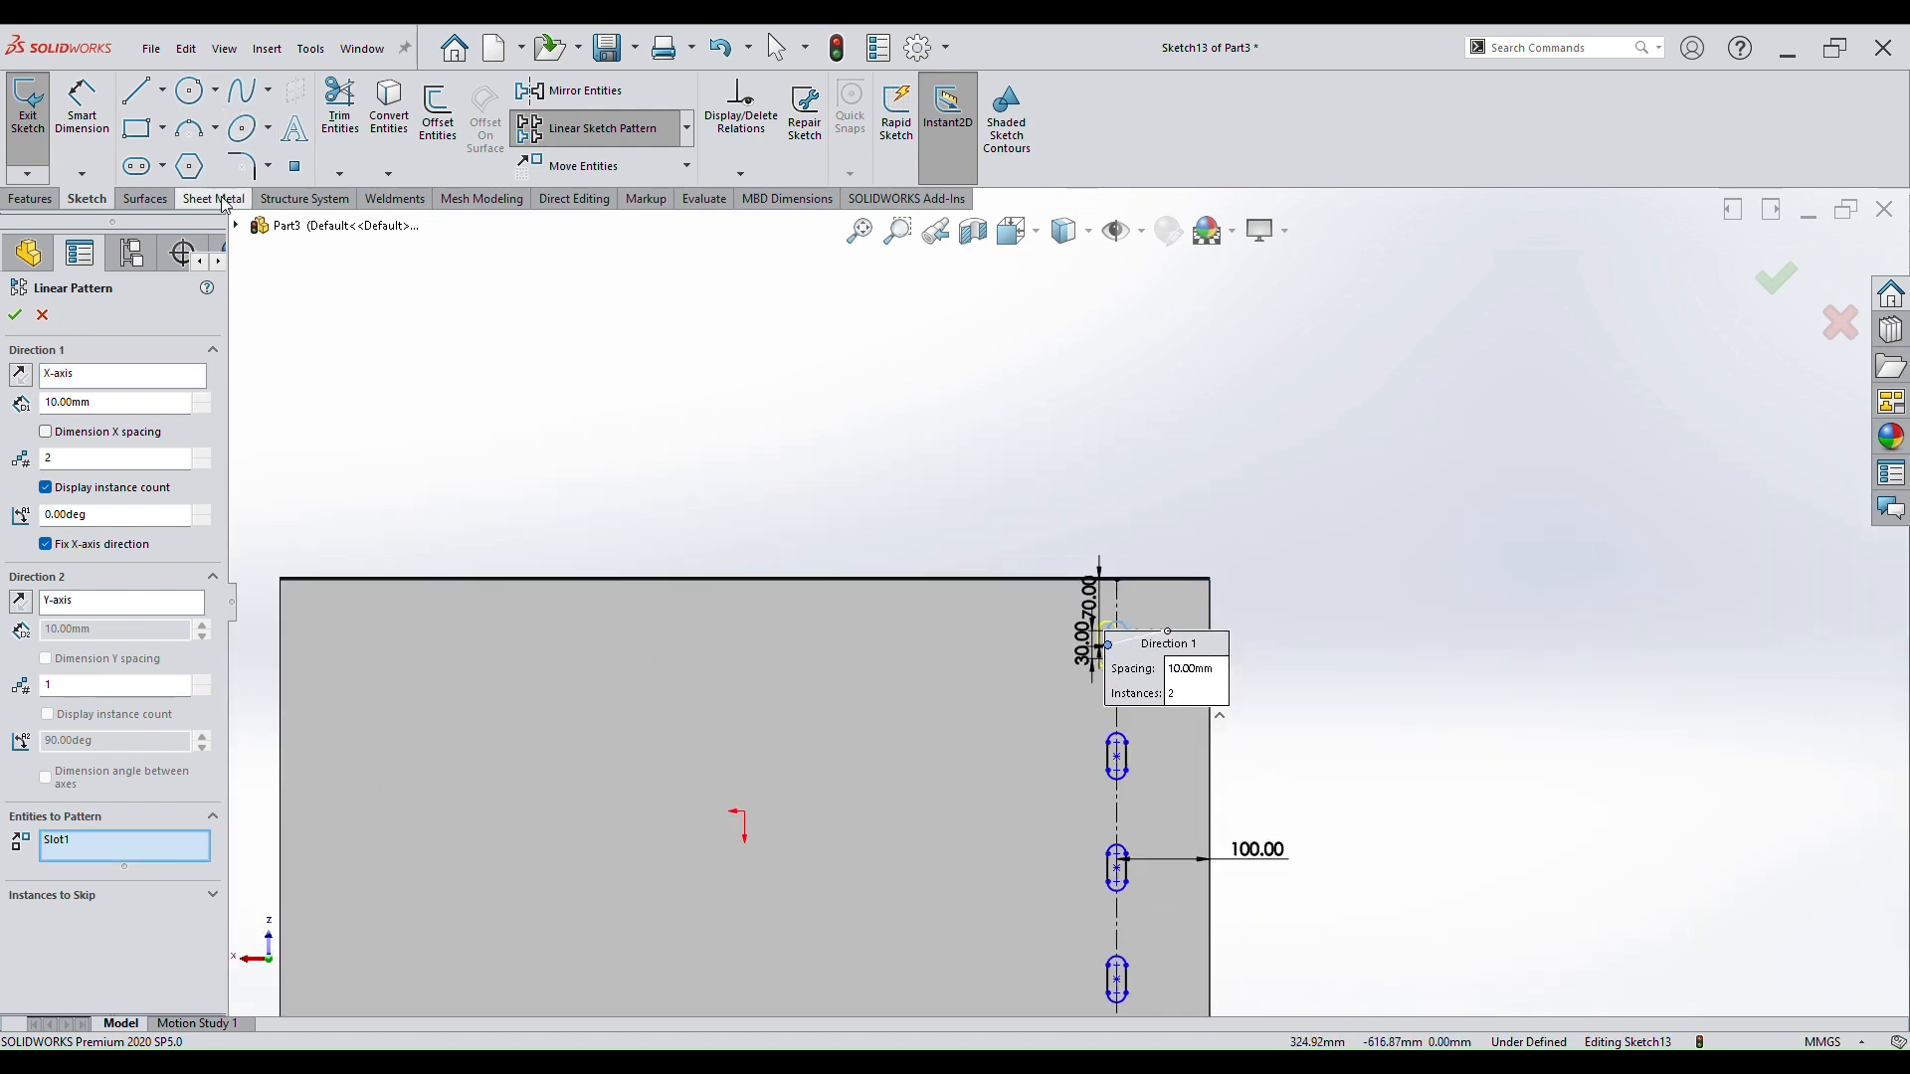
pyautogui.click(235, 225)
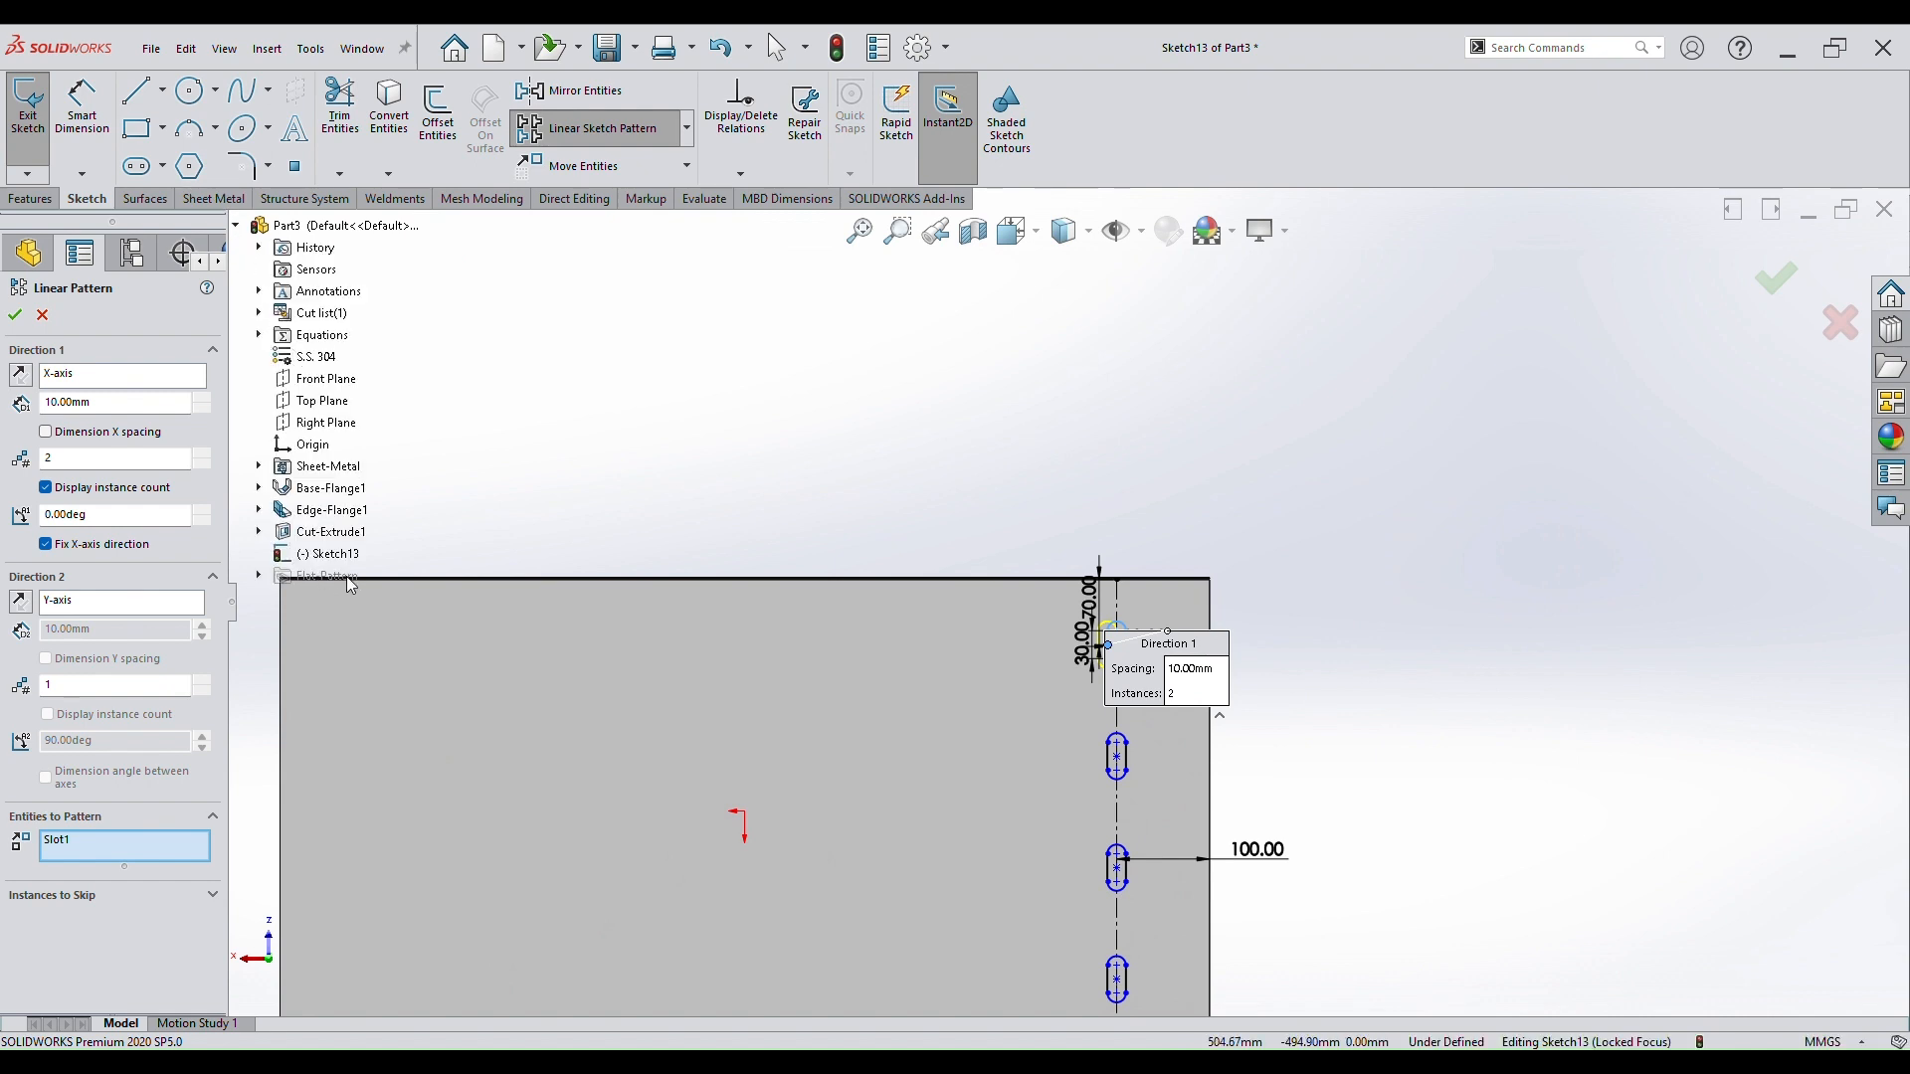
pyautogui.scroll(2, 1074, 612)
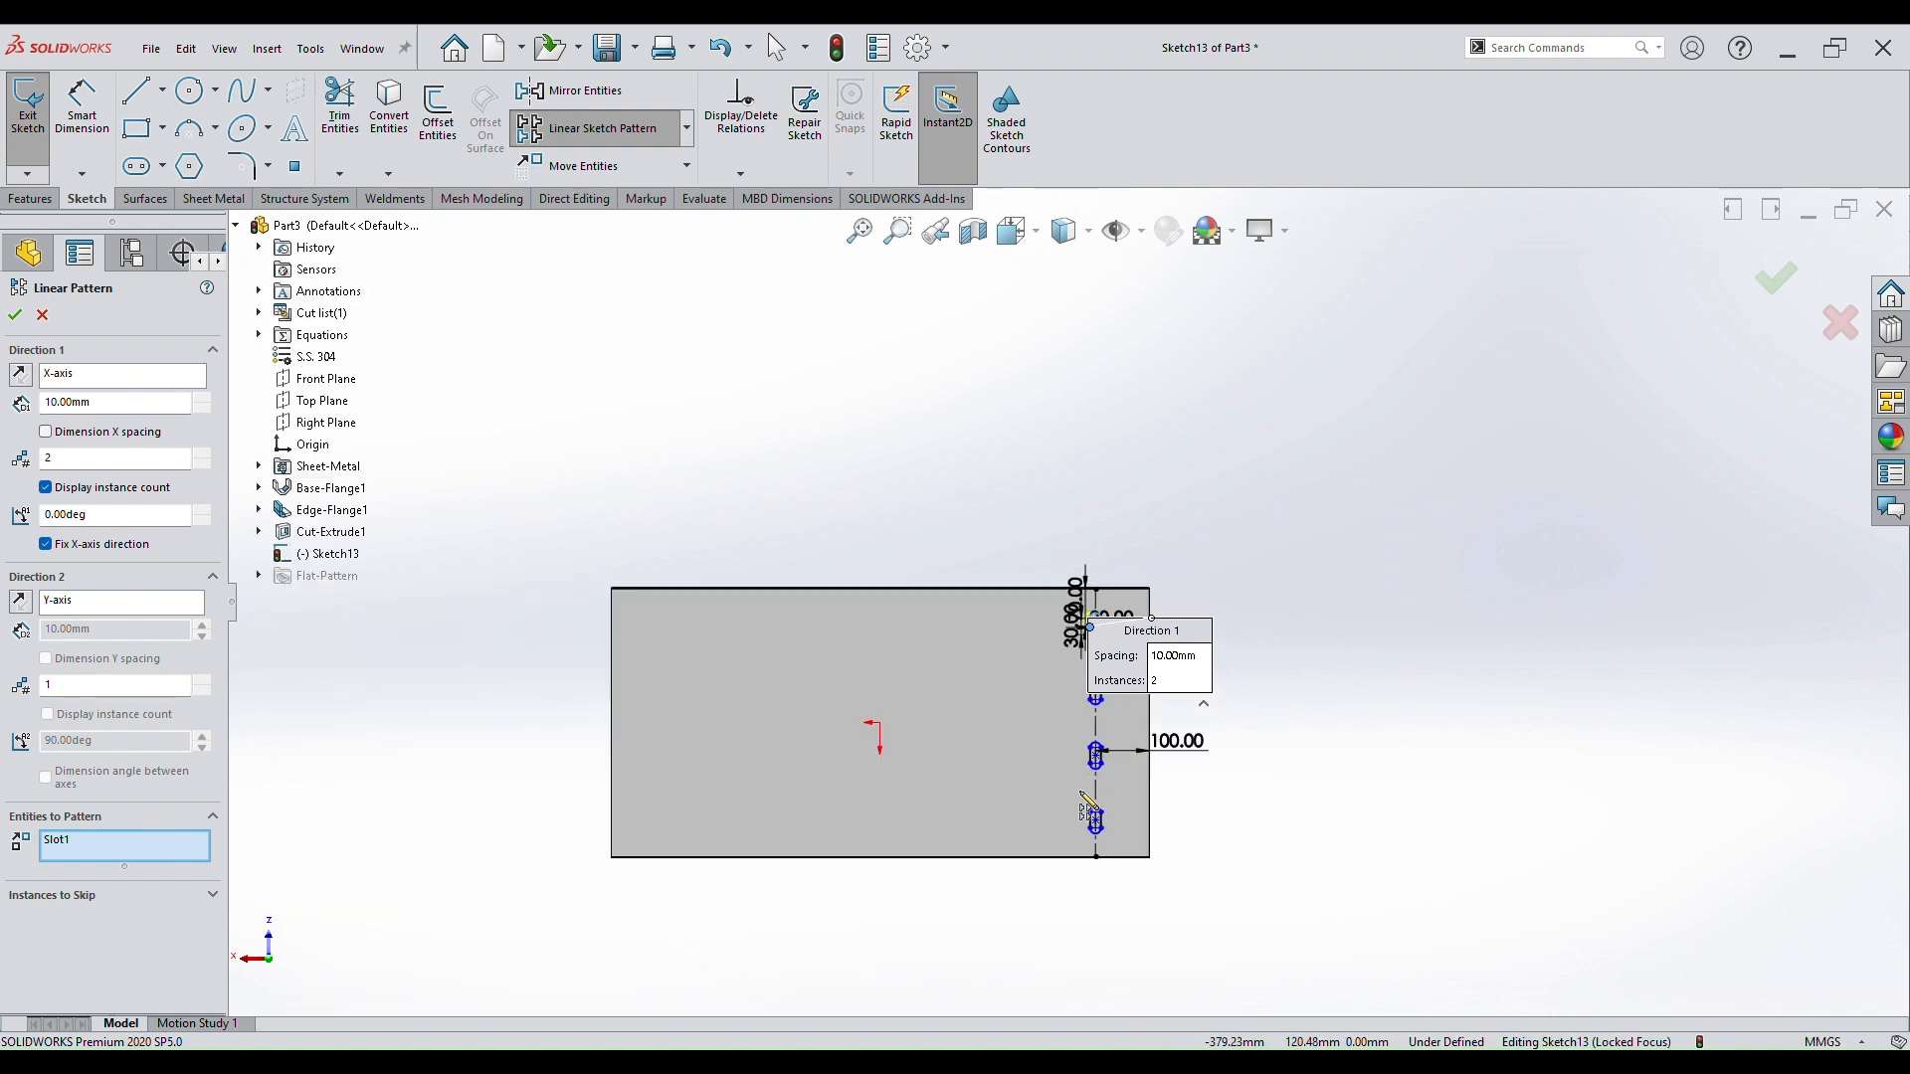
pyautogui.scroll(-5, 1101, 754)
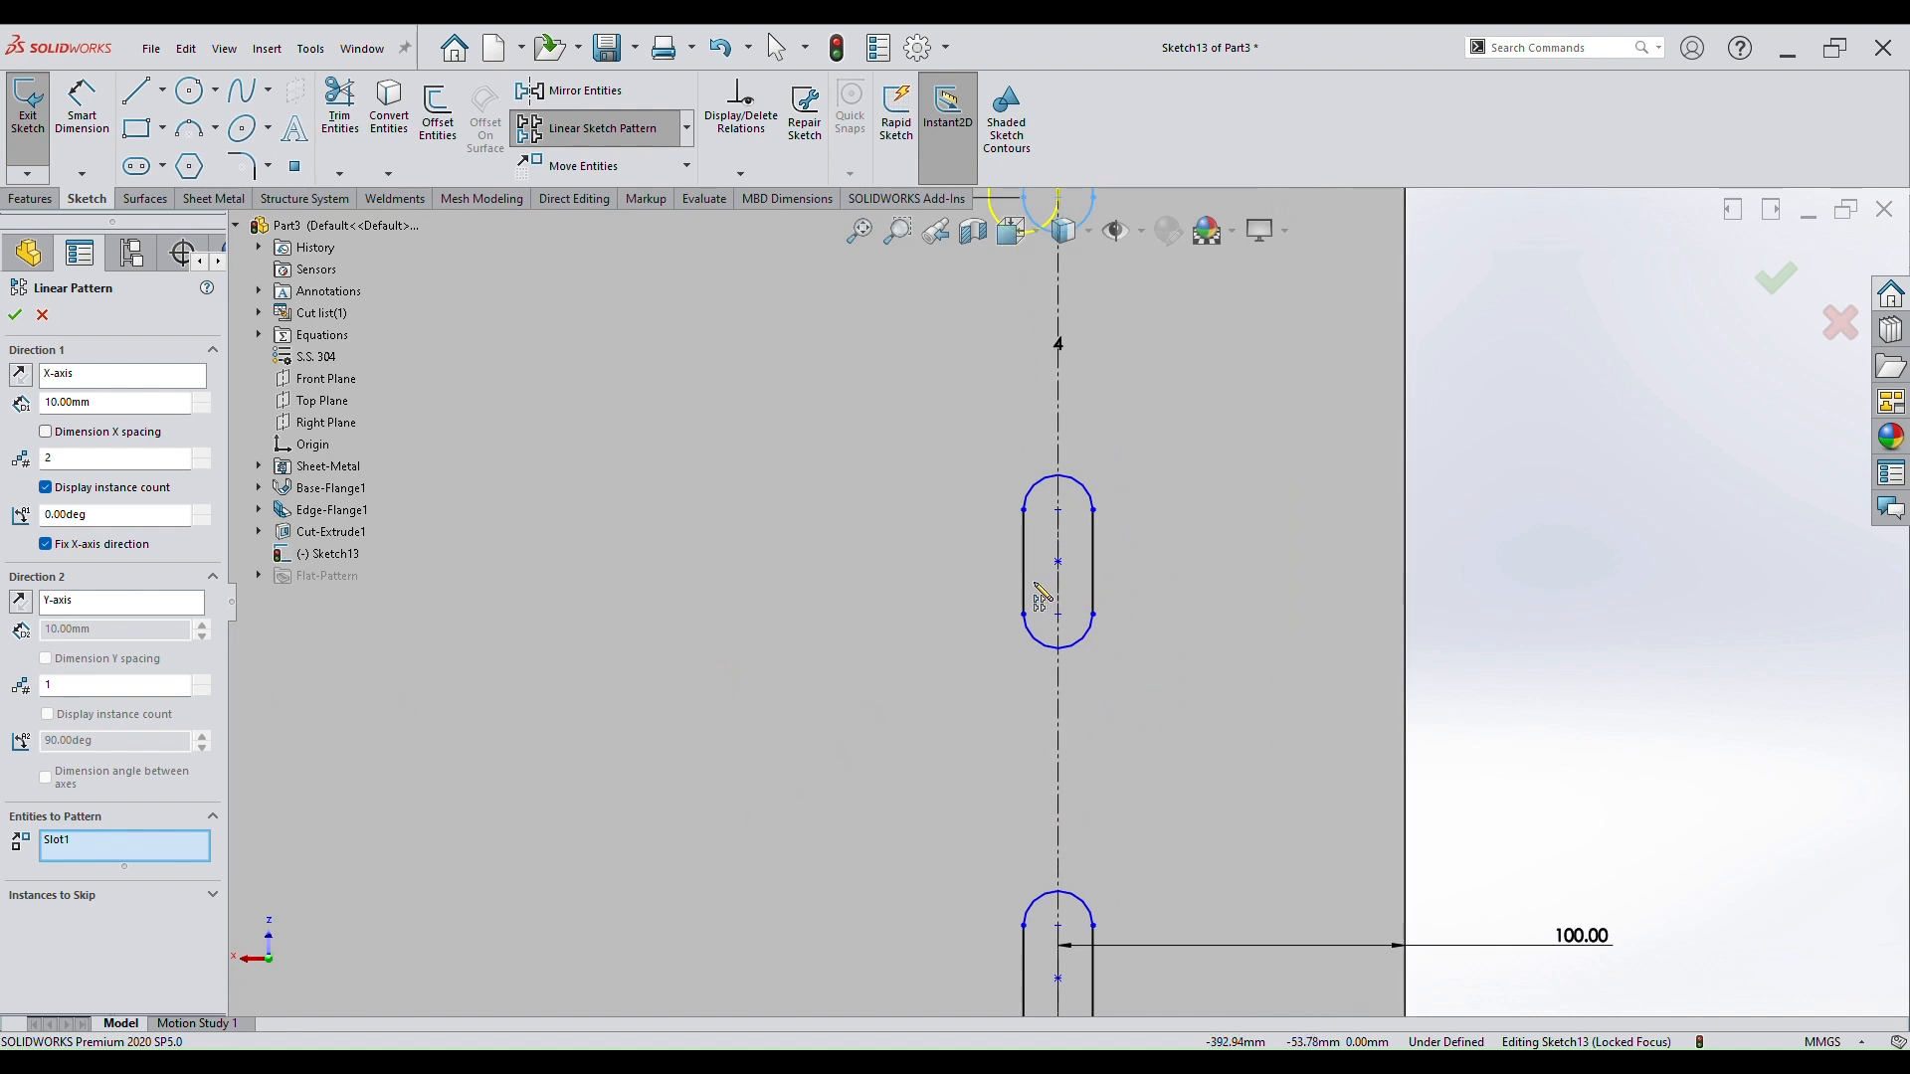
pyautogui.click(1031, 602)
pyautogui.scroll(3, 1057, 759)
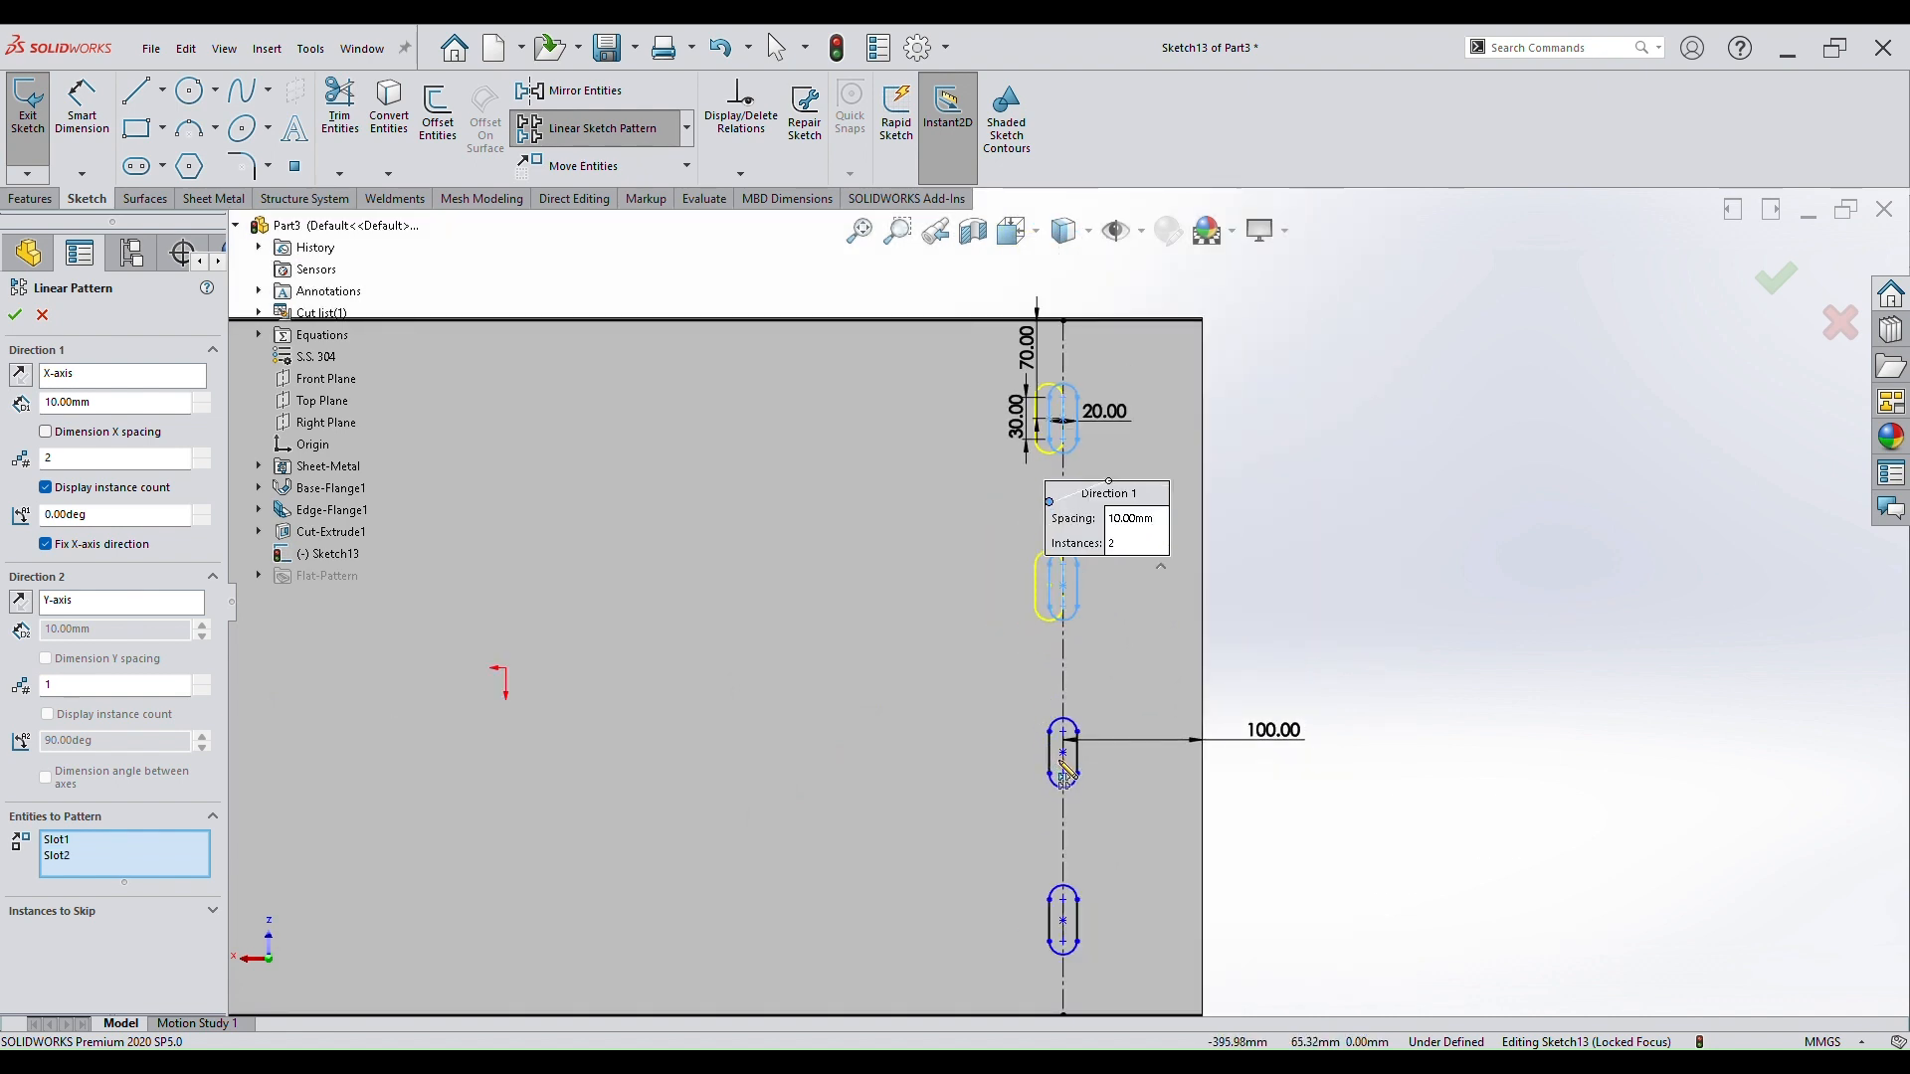
pyautogui.click(1061, 778)
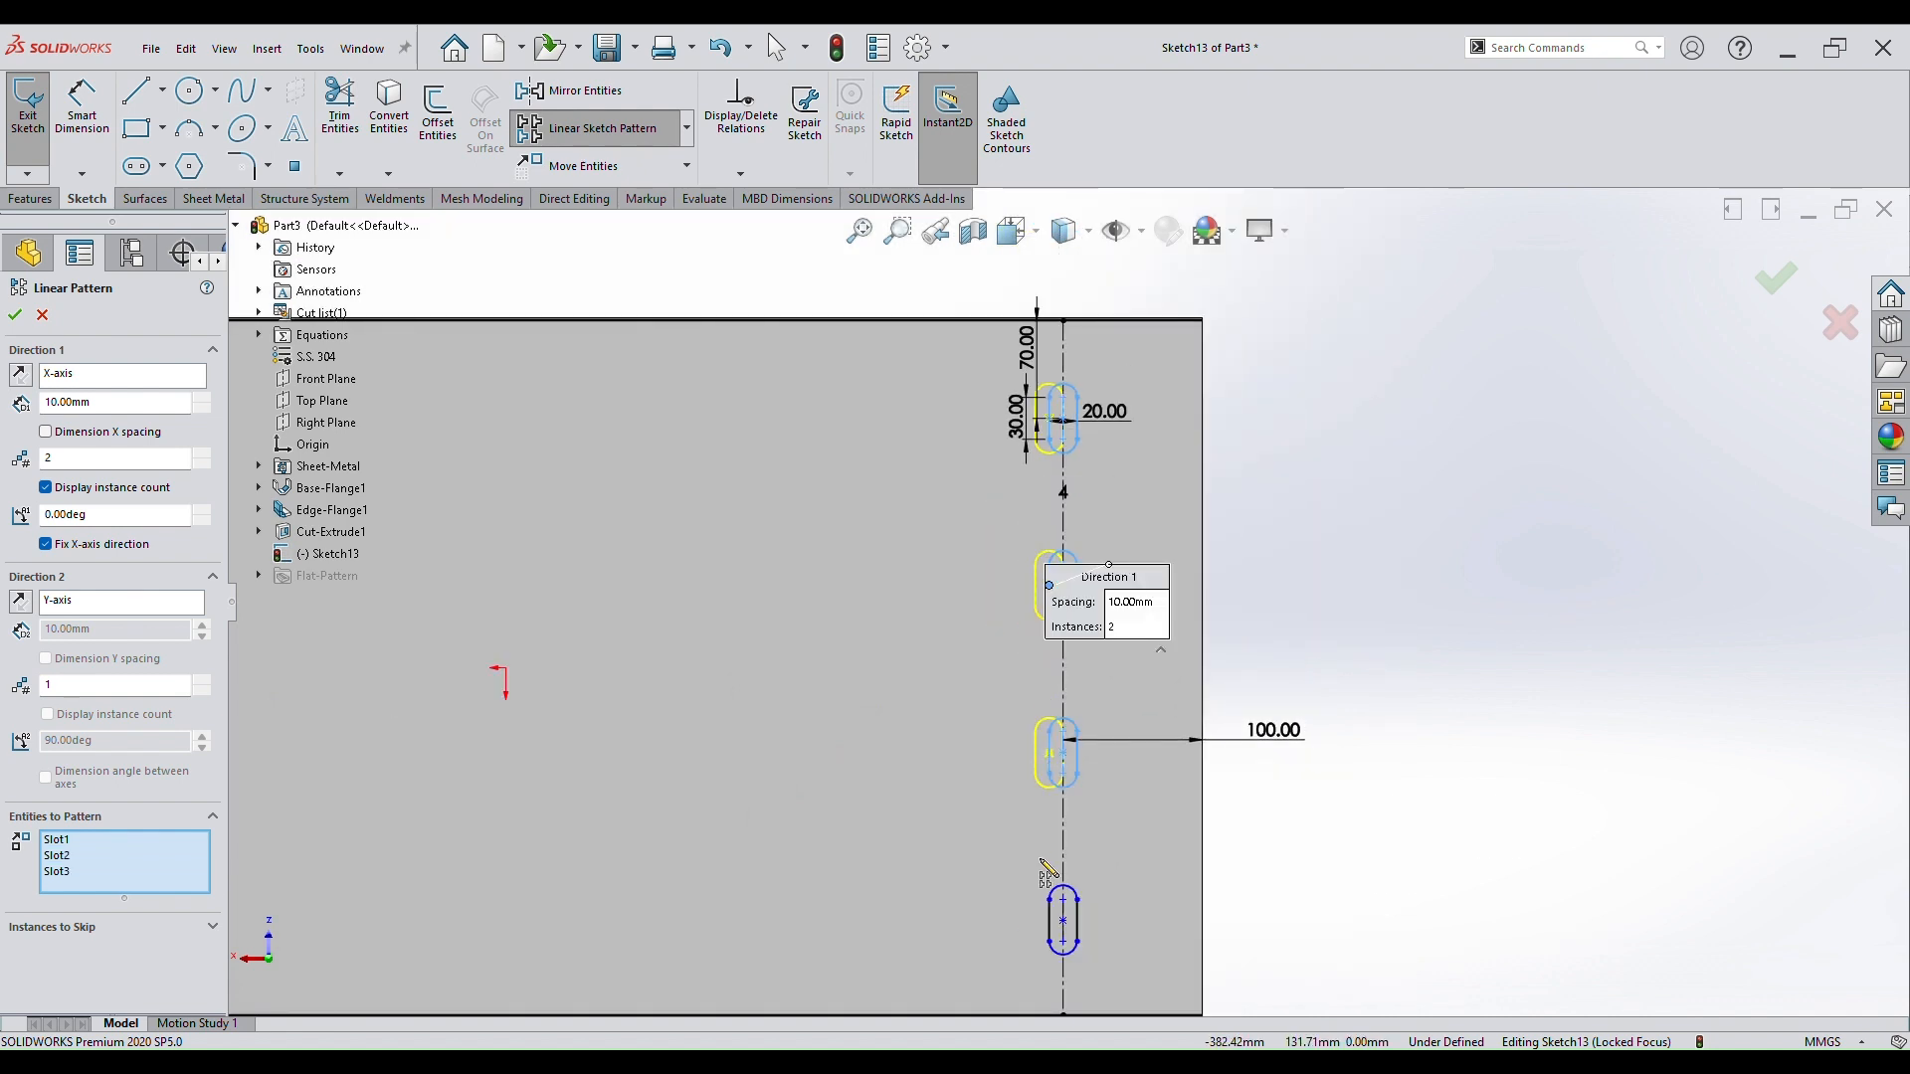
pyautogui.click(1056, 940)
pyautogui.scroll(3, 1049, 910)
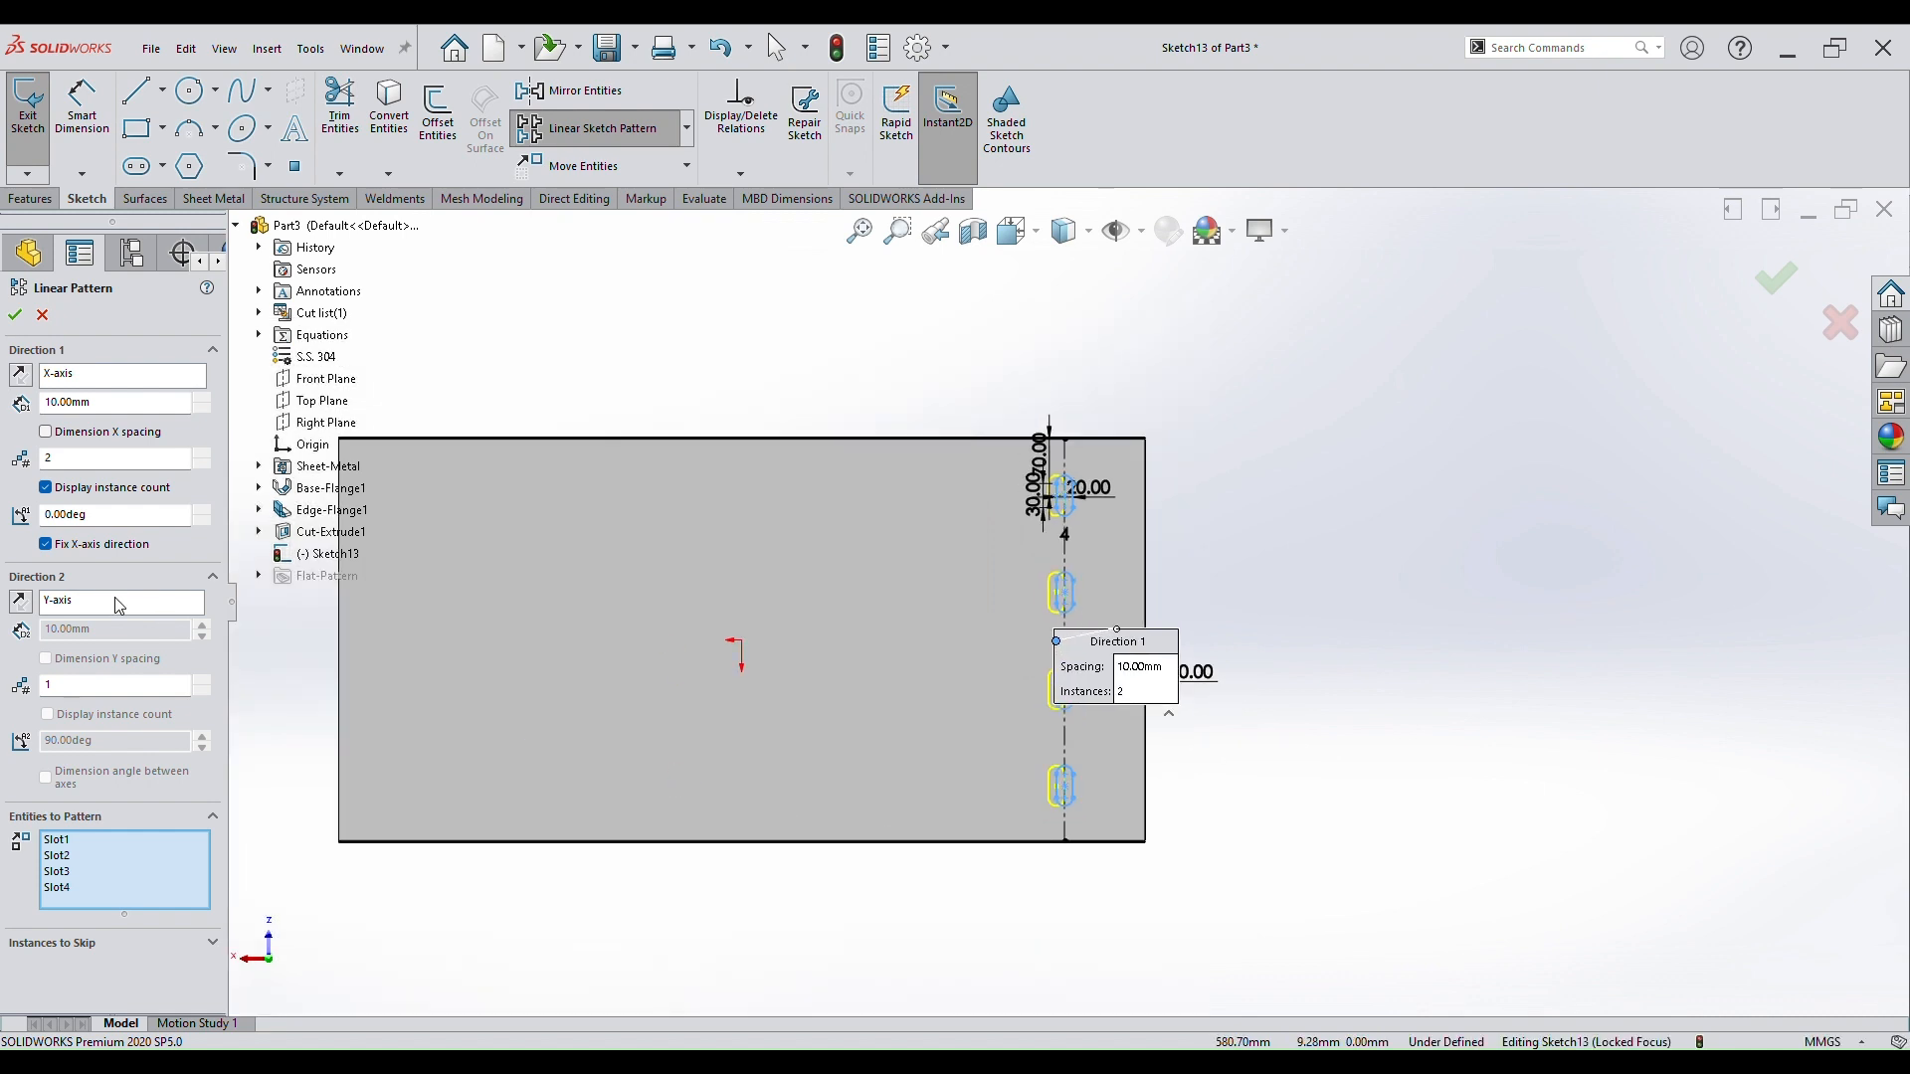
# Set the X-axis spacing of the four-slot pattern to 120 mm.
pyautogui.click(70, 401)
pyautogui.write('120')
pyautogui.press('Return')
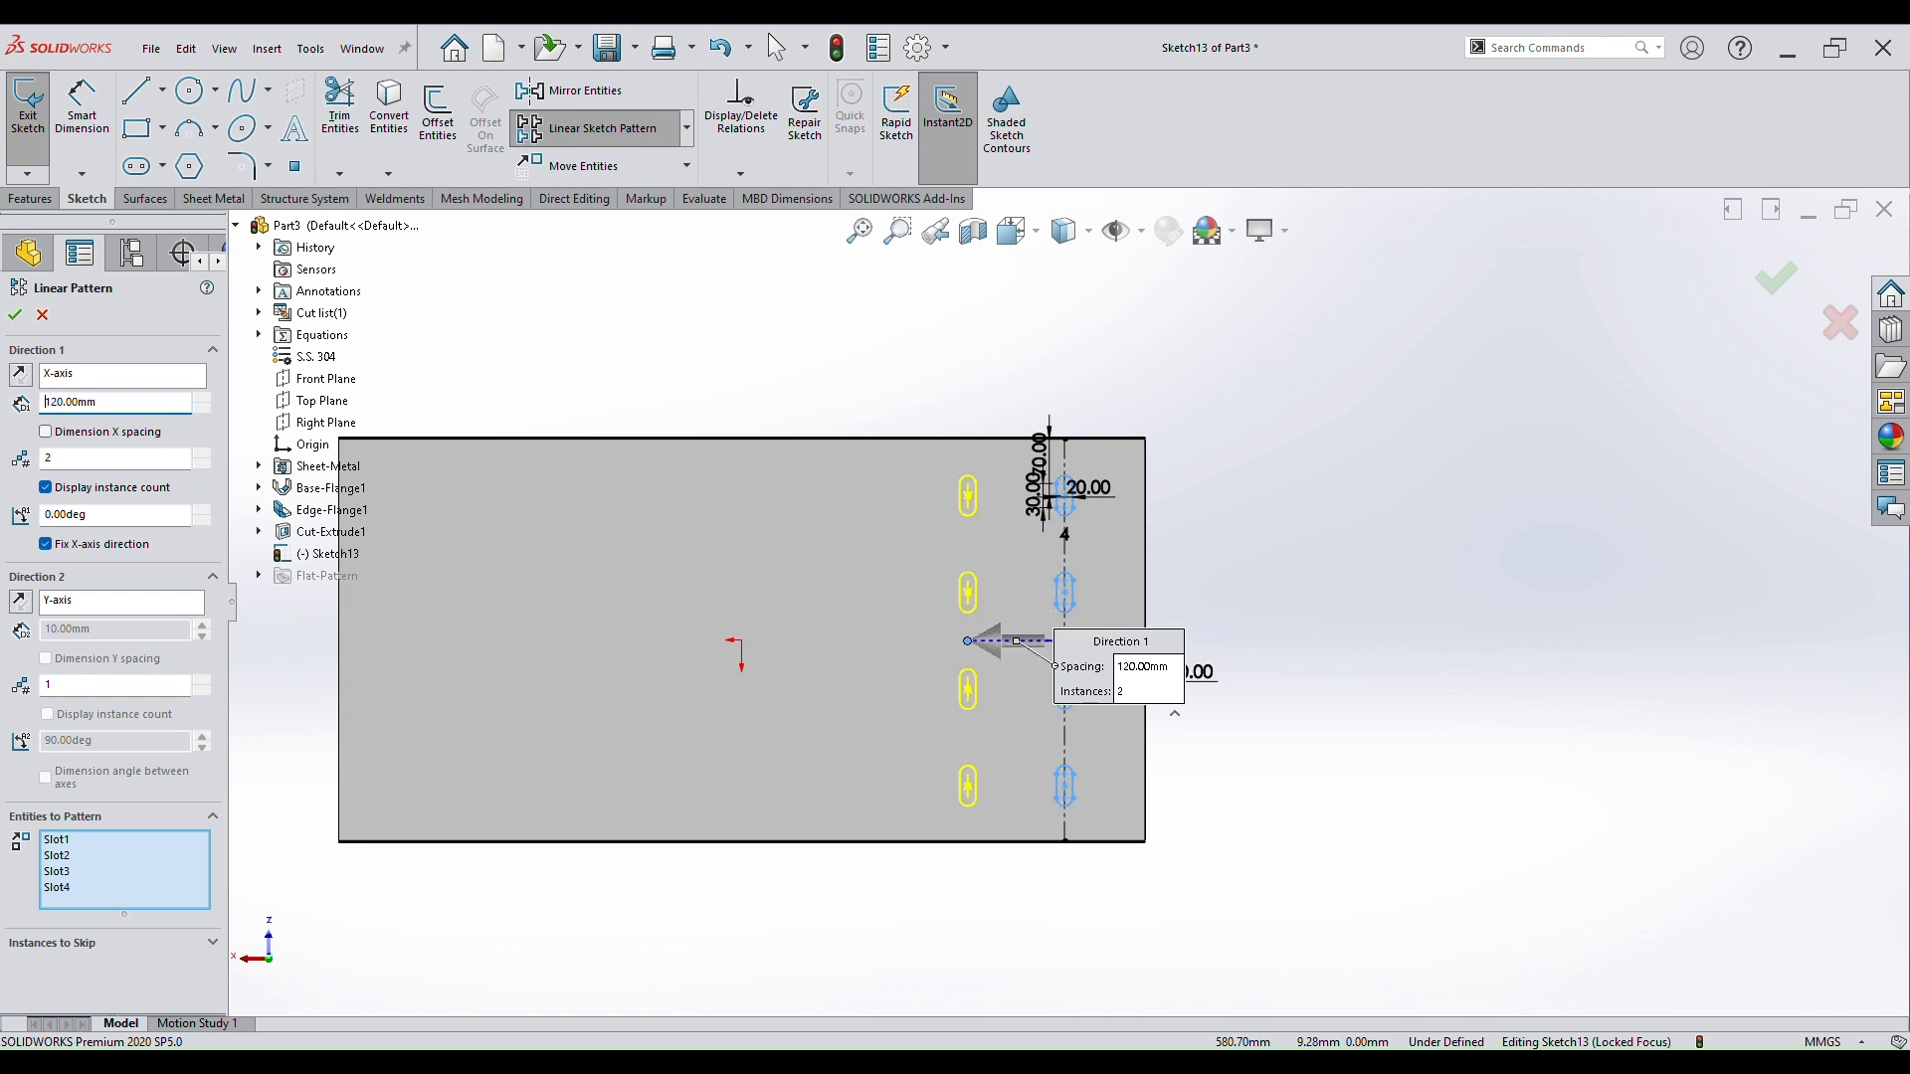
# Raise the X-axis pattern of the four slots to 8 instances.
pyautogui.click(204, 454)
pyautogui.click(204, 453)
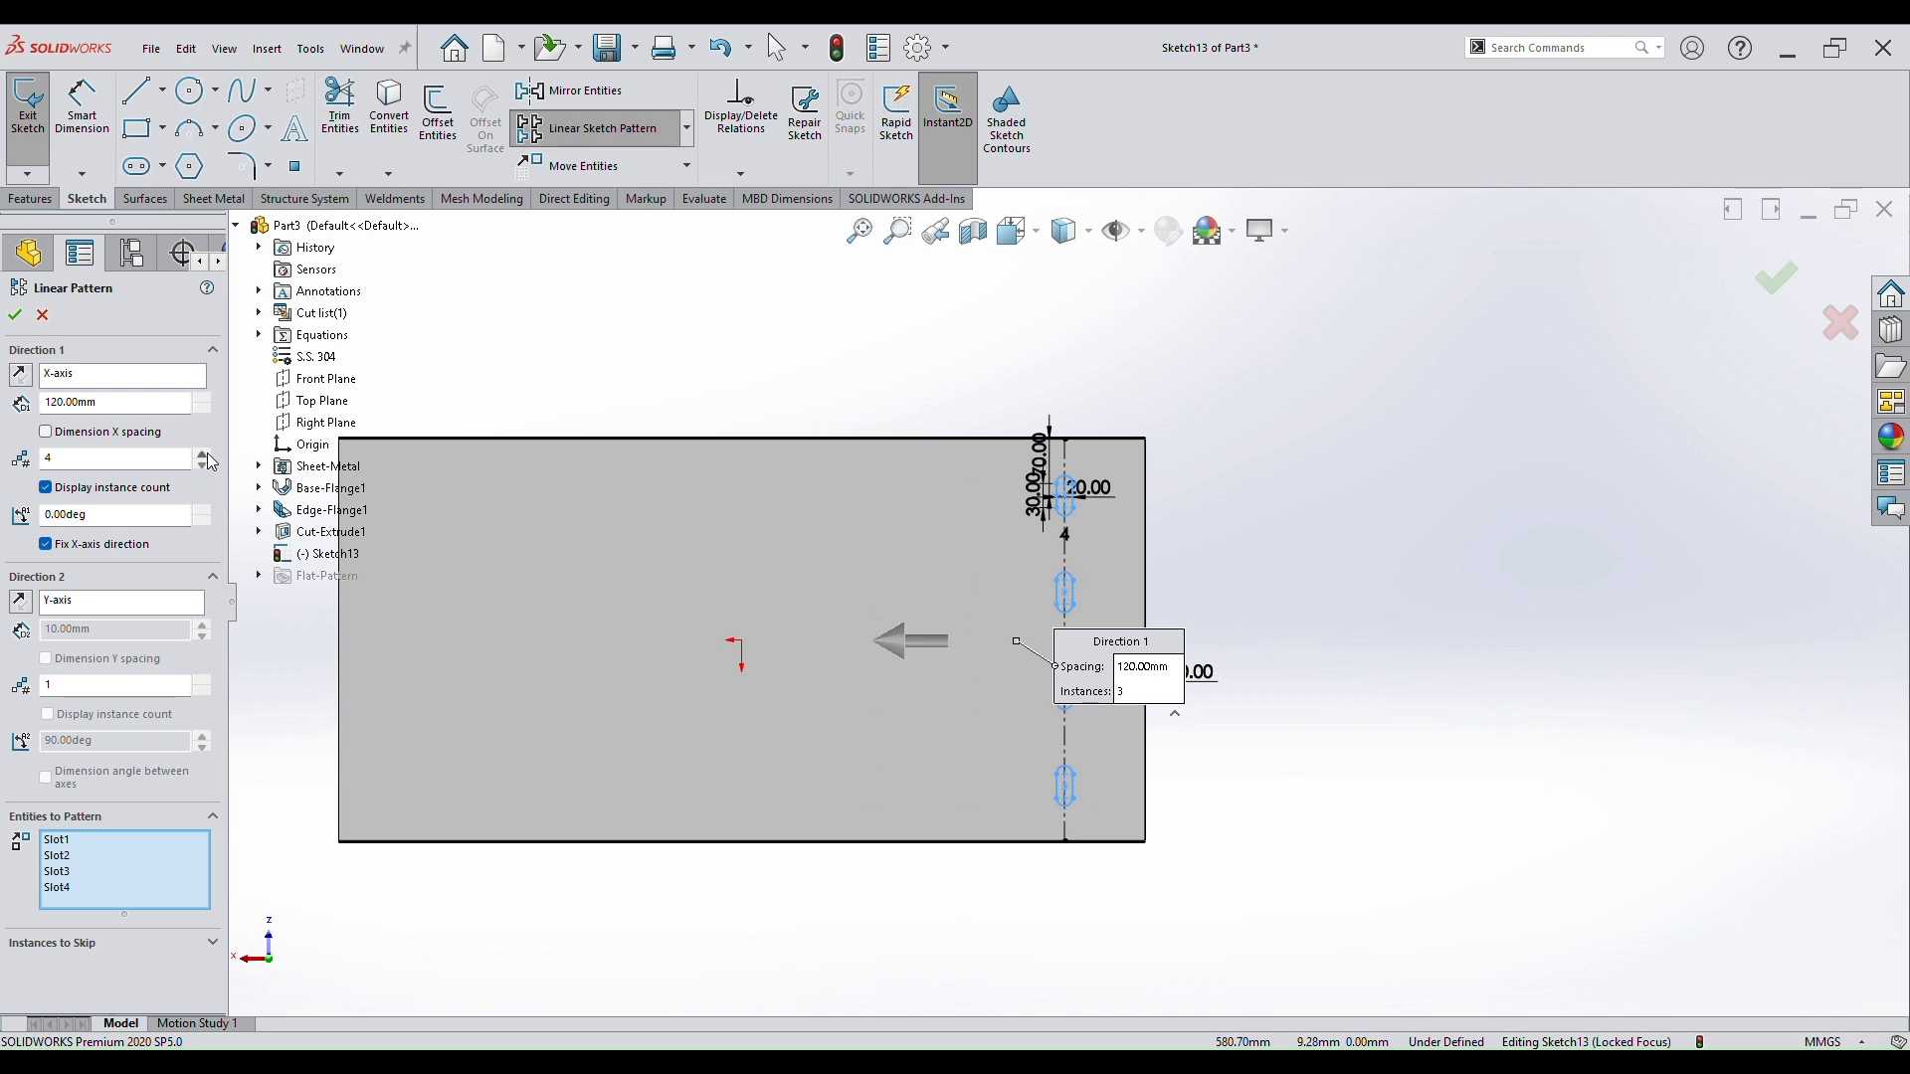
pyautogui.click(205, 454)
pyautogui.click(206, 455)
pyautogui.click(206, 455)
pyautogui.click(206, 455)
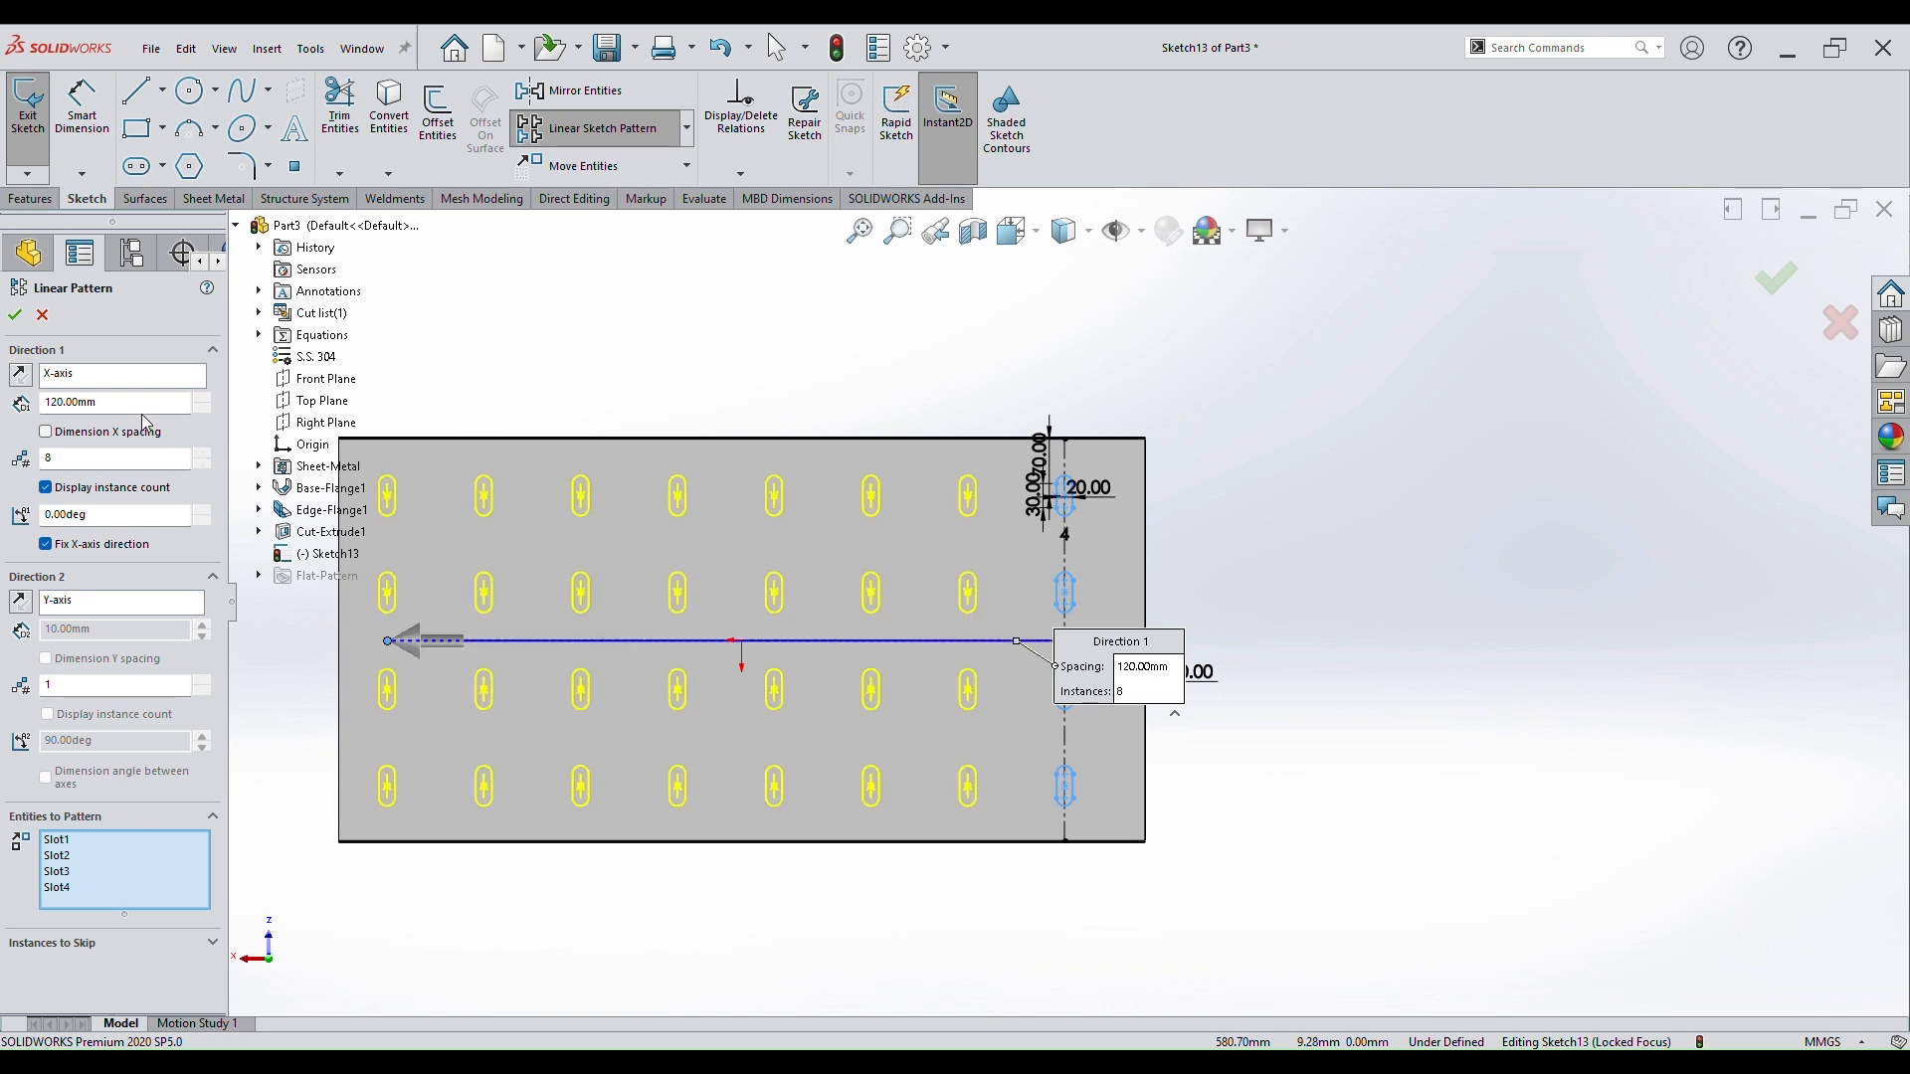
# Set the X-axis slot pattern to 160 mm spacing and 6 instances, and apply it.
pyautogui.click(152, 413)
pyautogui.press('Return')
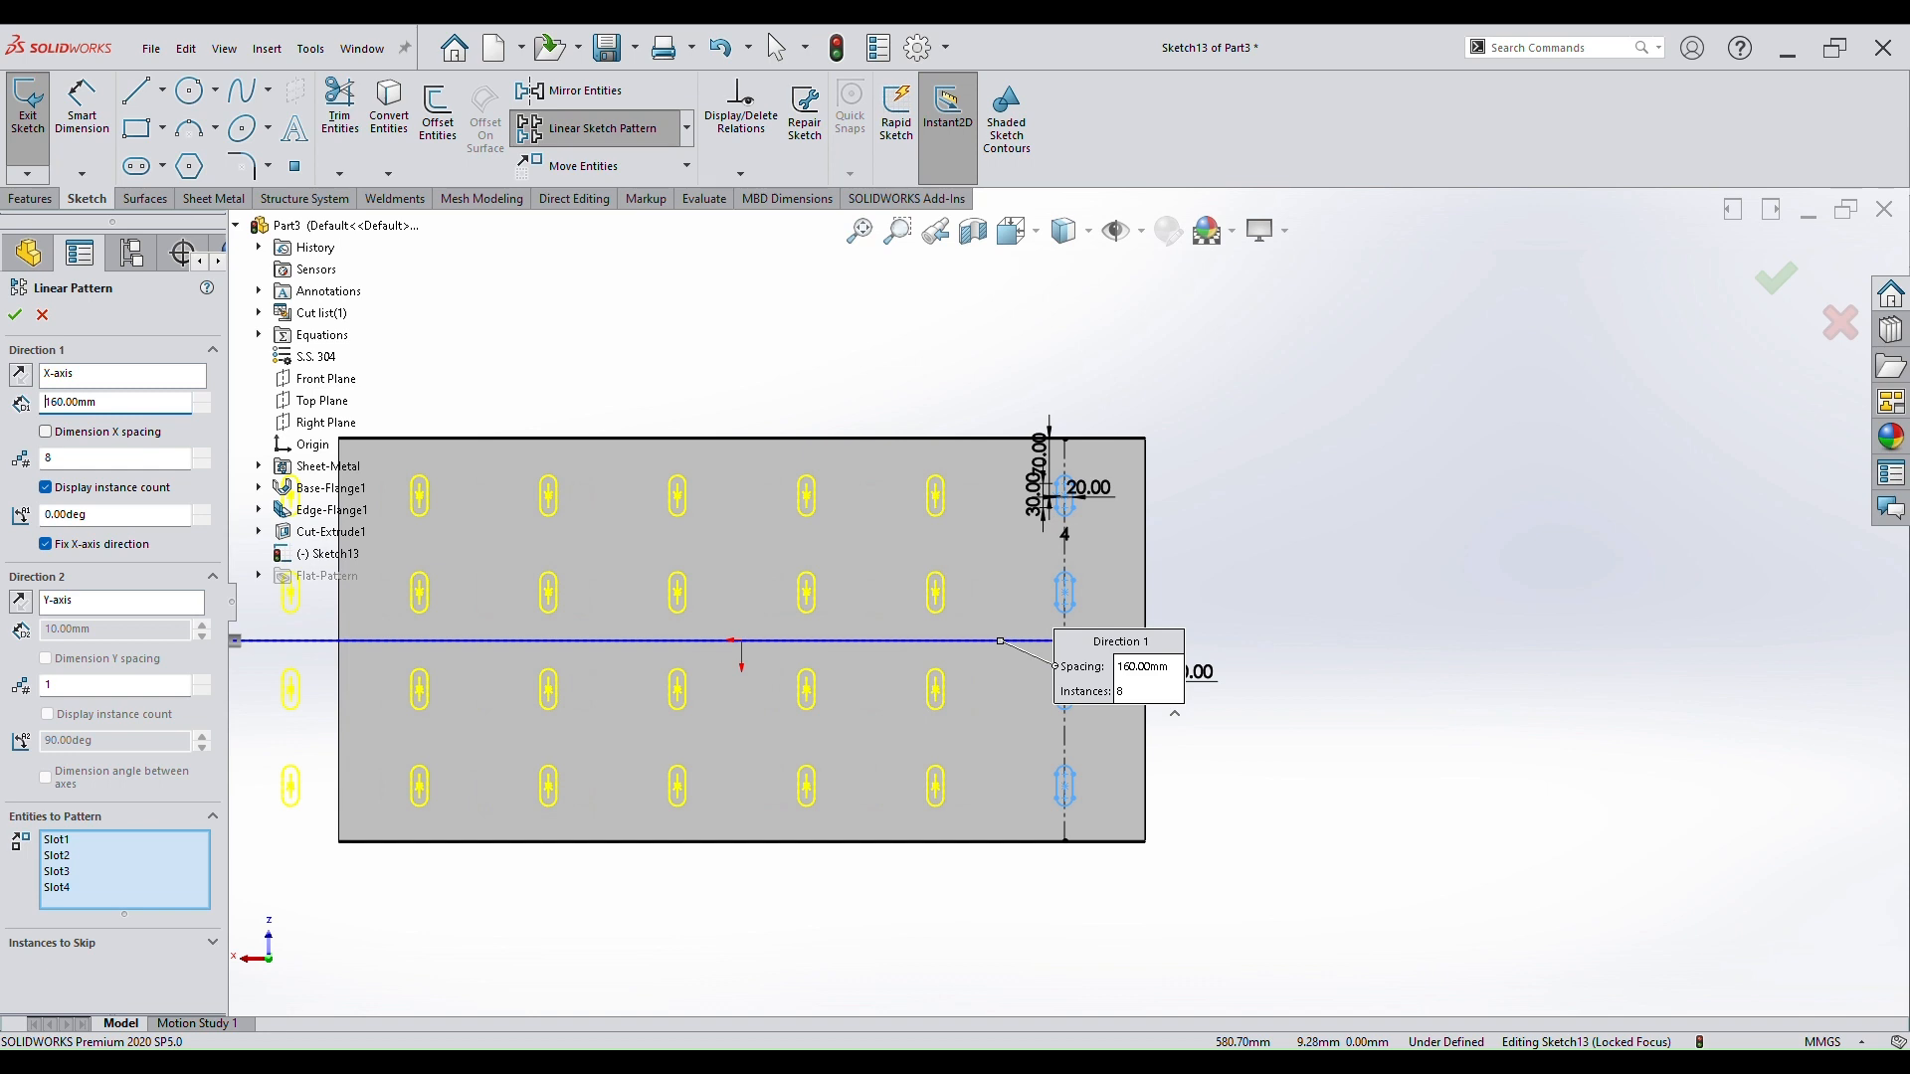
pyautogui.click(202, 464)
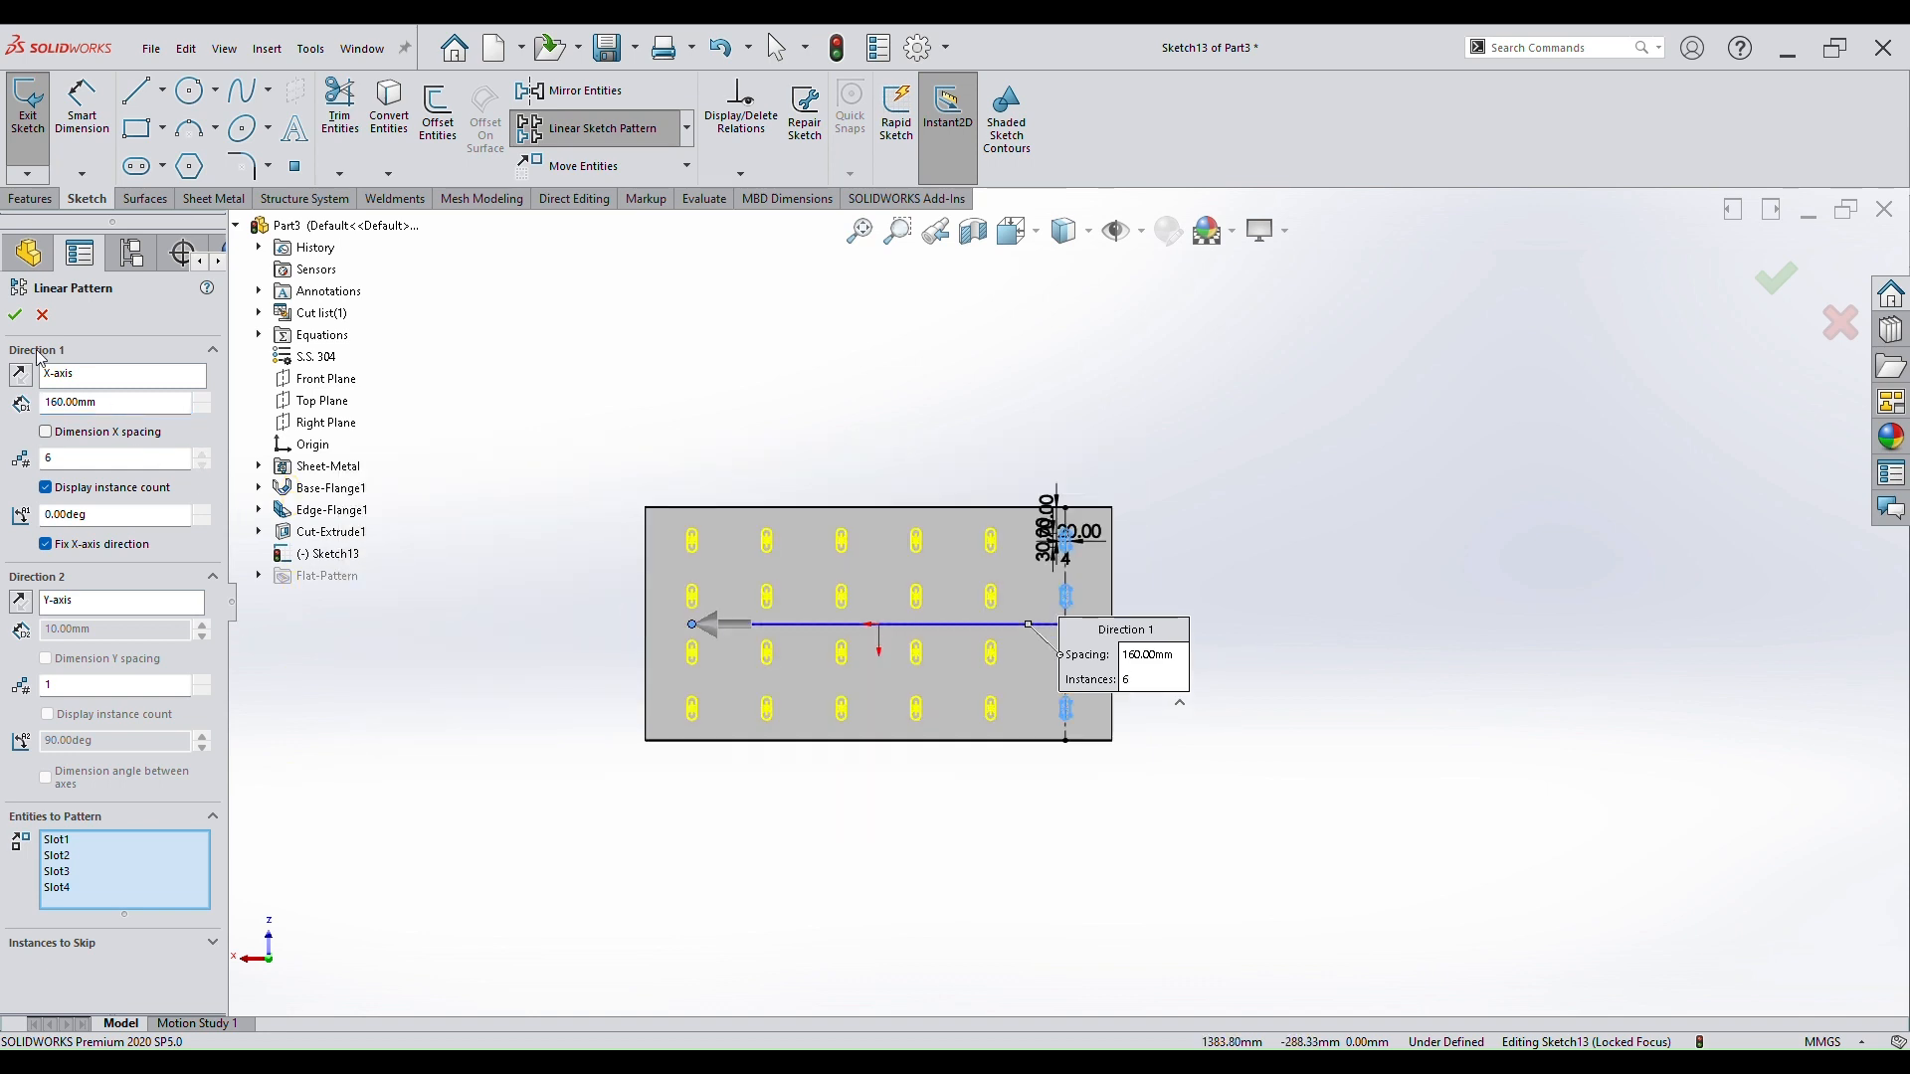
pyautogui.click(16, 316)
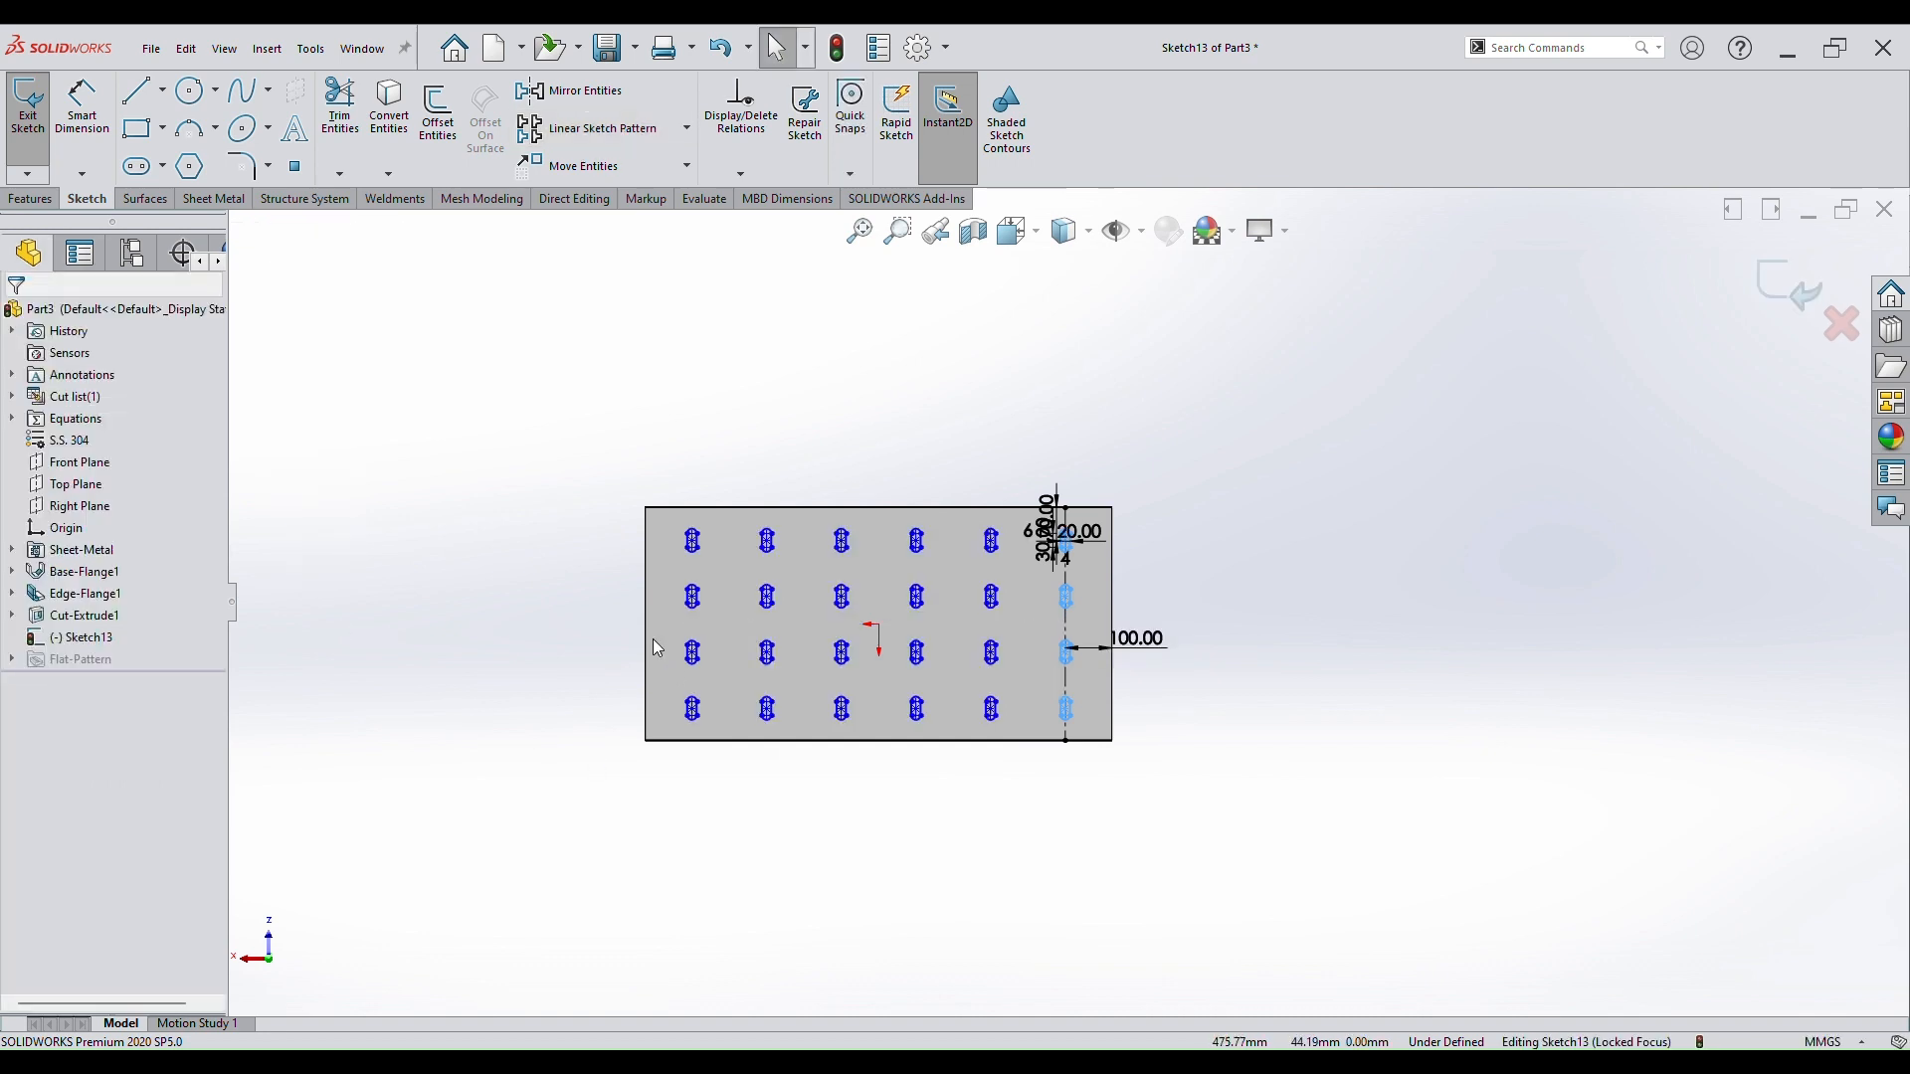
pyautogui.scroll(-5, 920, 624)
pyautogui.scroll(3, 920, 626)
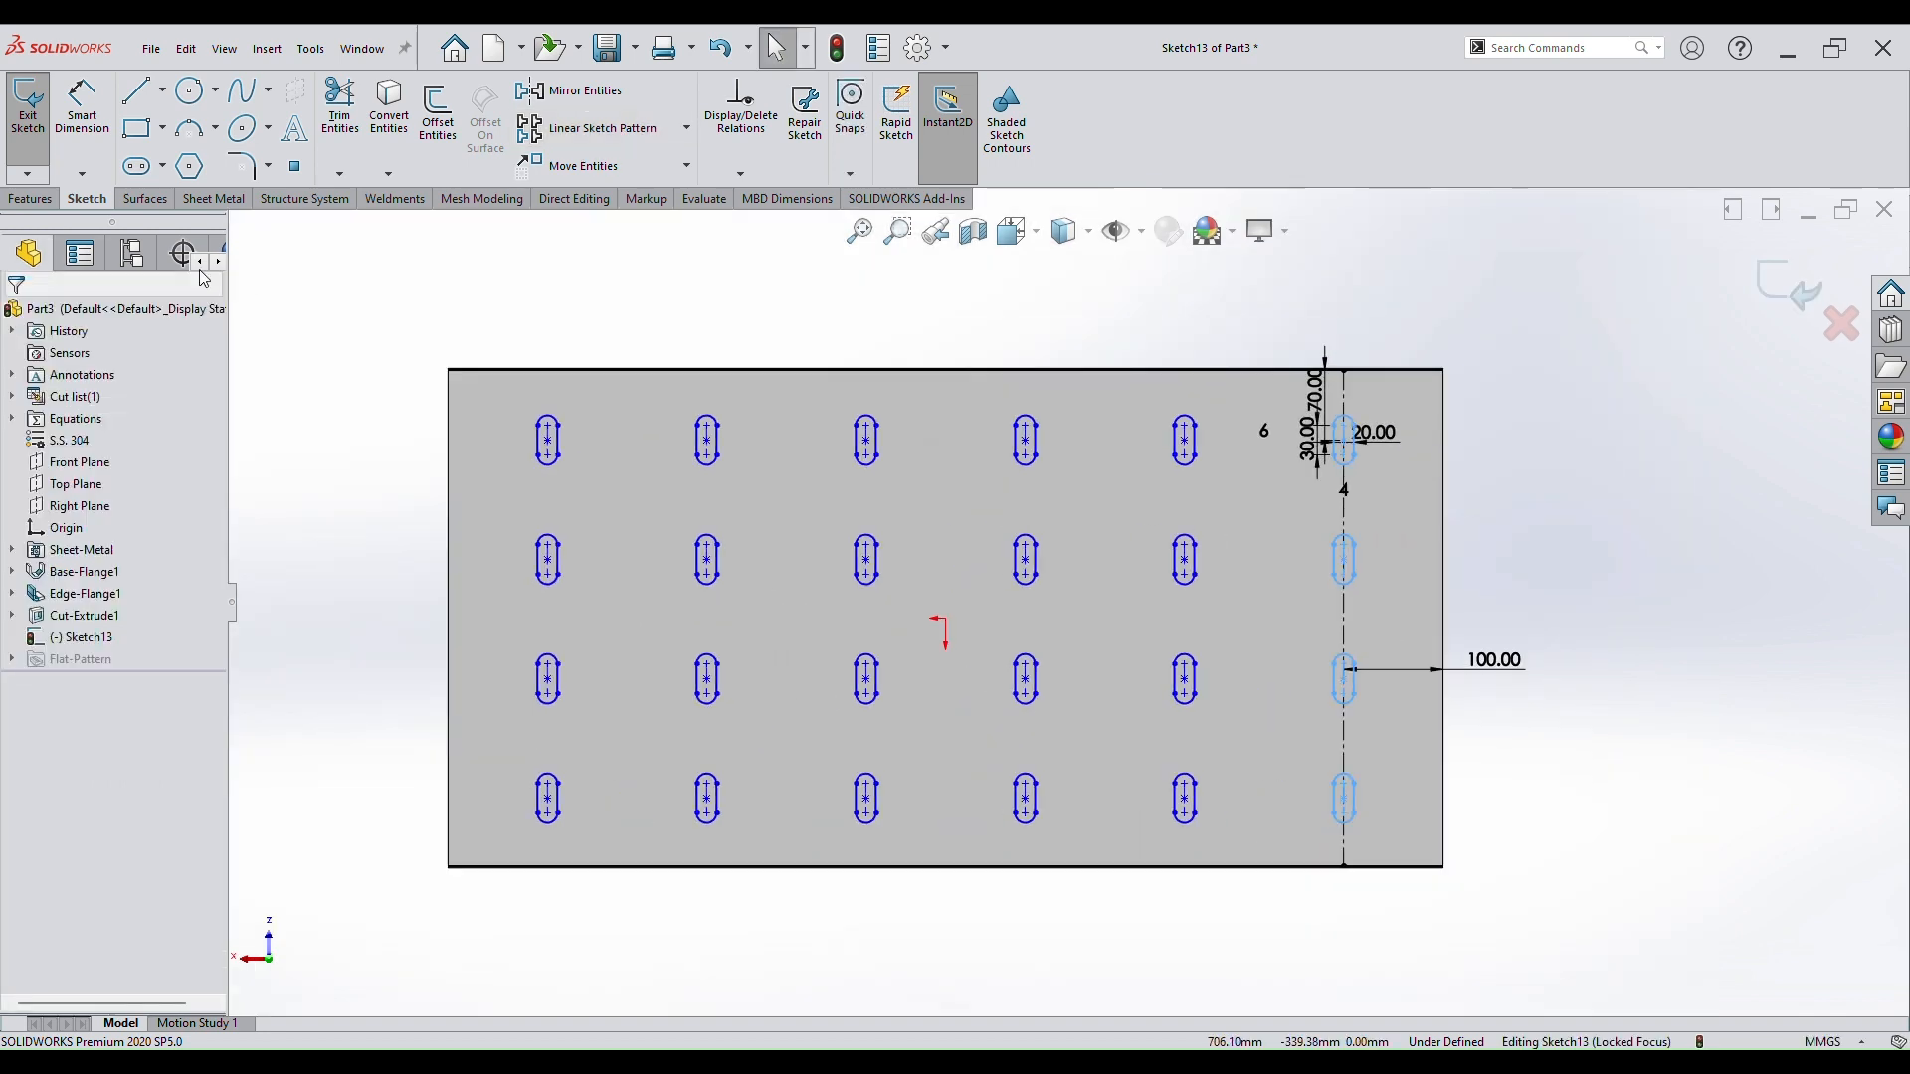
# Cut the patterned slots through the web with a 5 mm blind Extruded Cut.
pyautogui.click(29, 199)
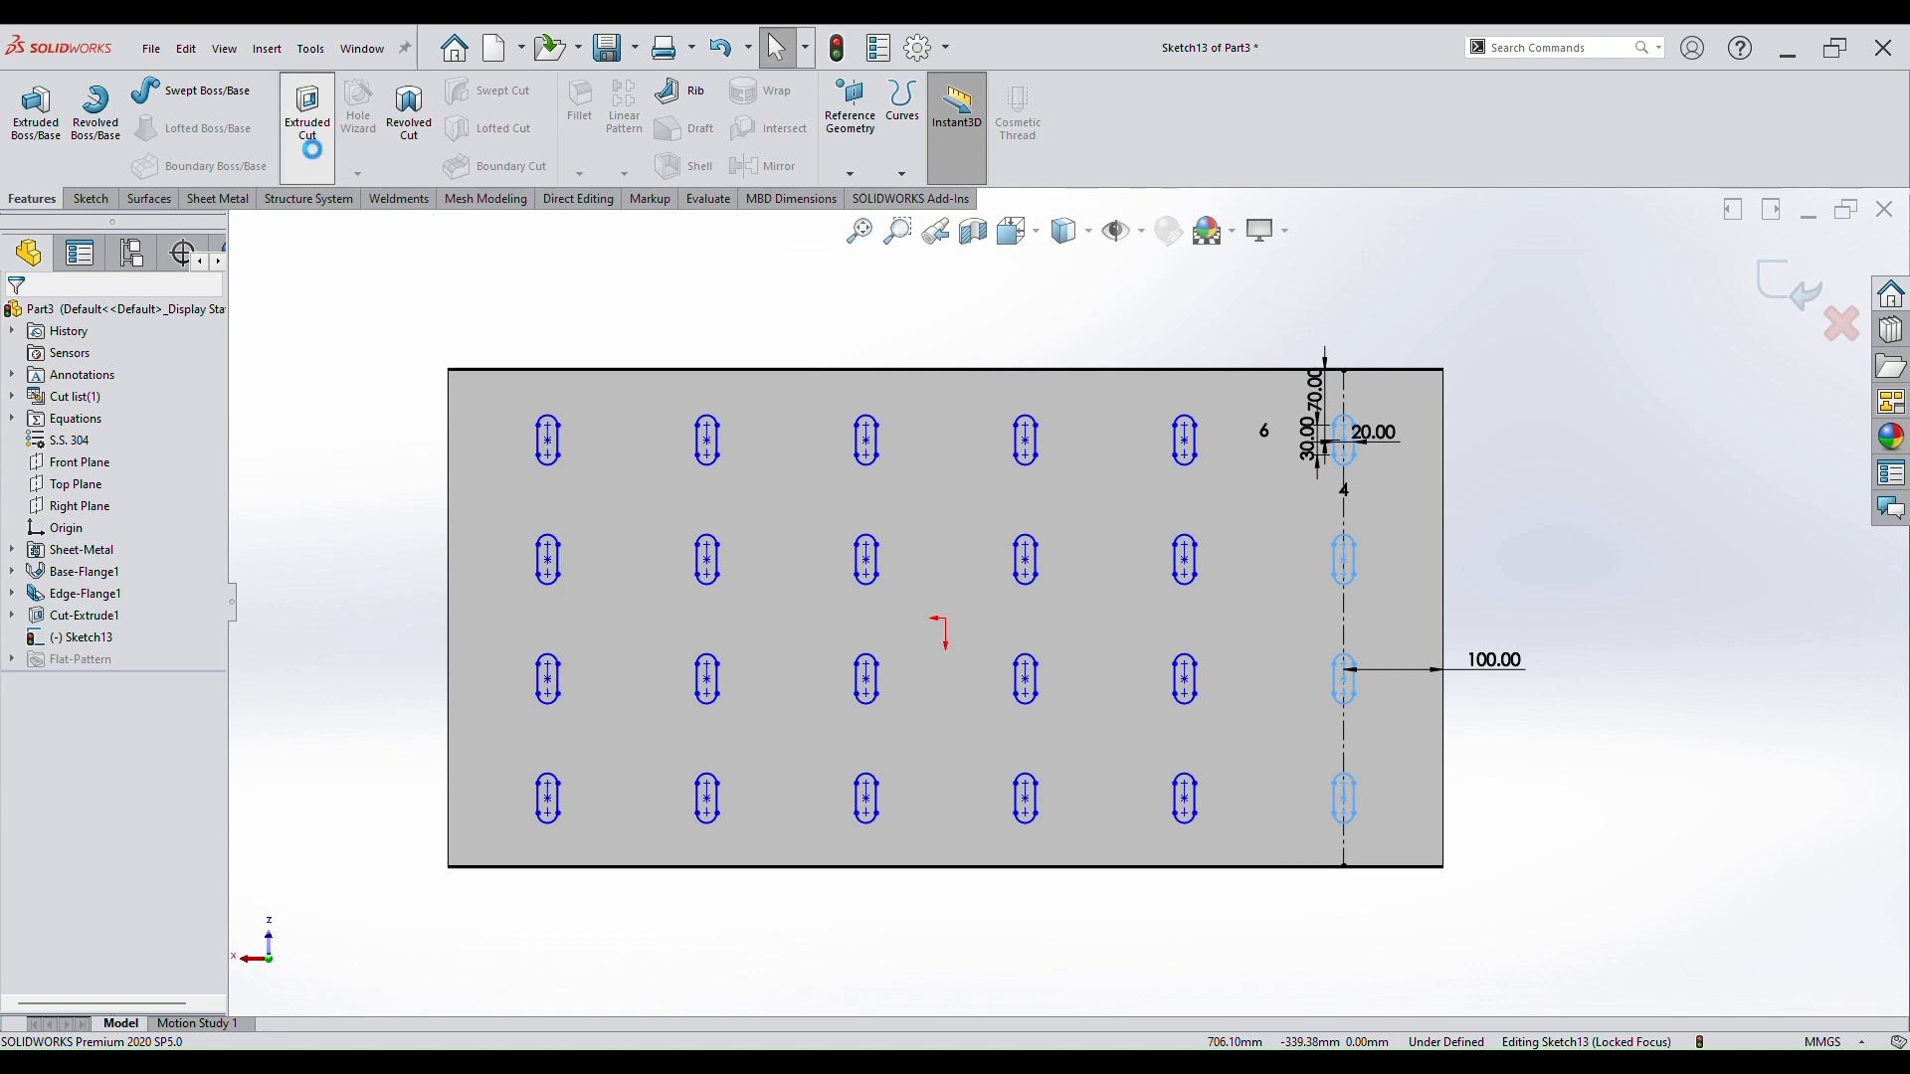
pyautogui.click(307, 108)
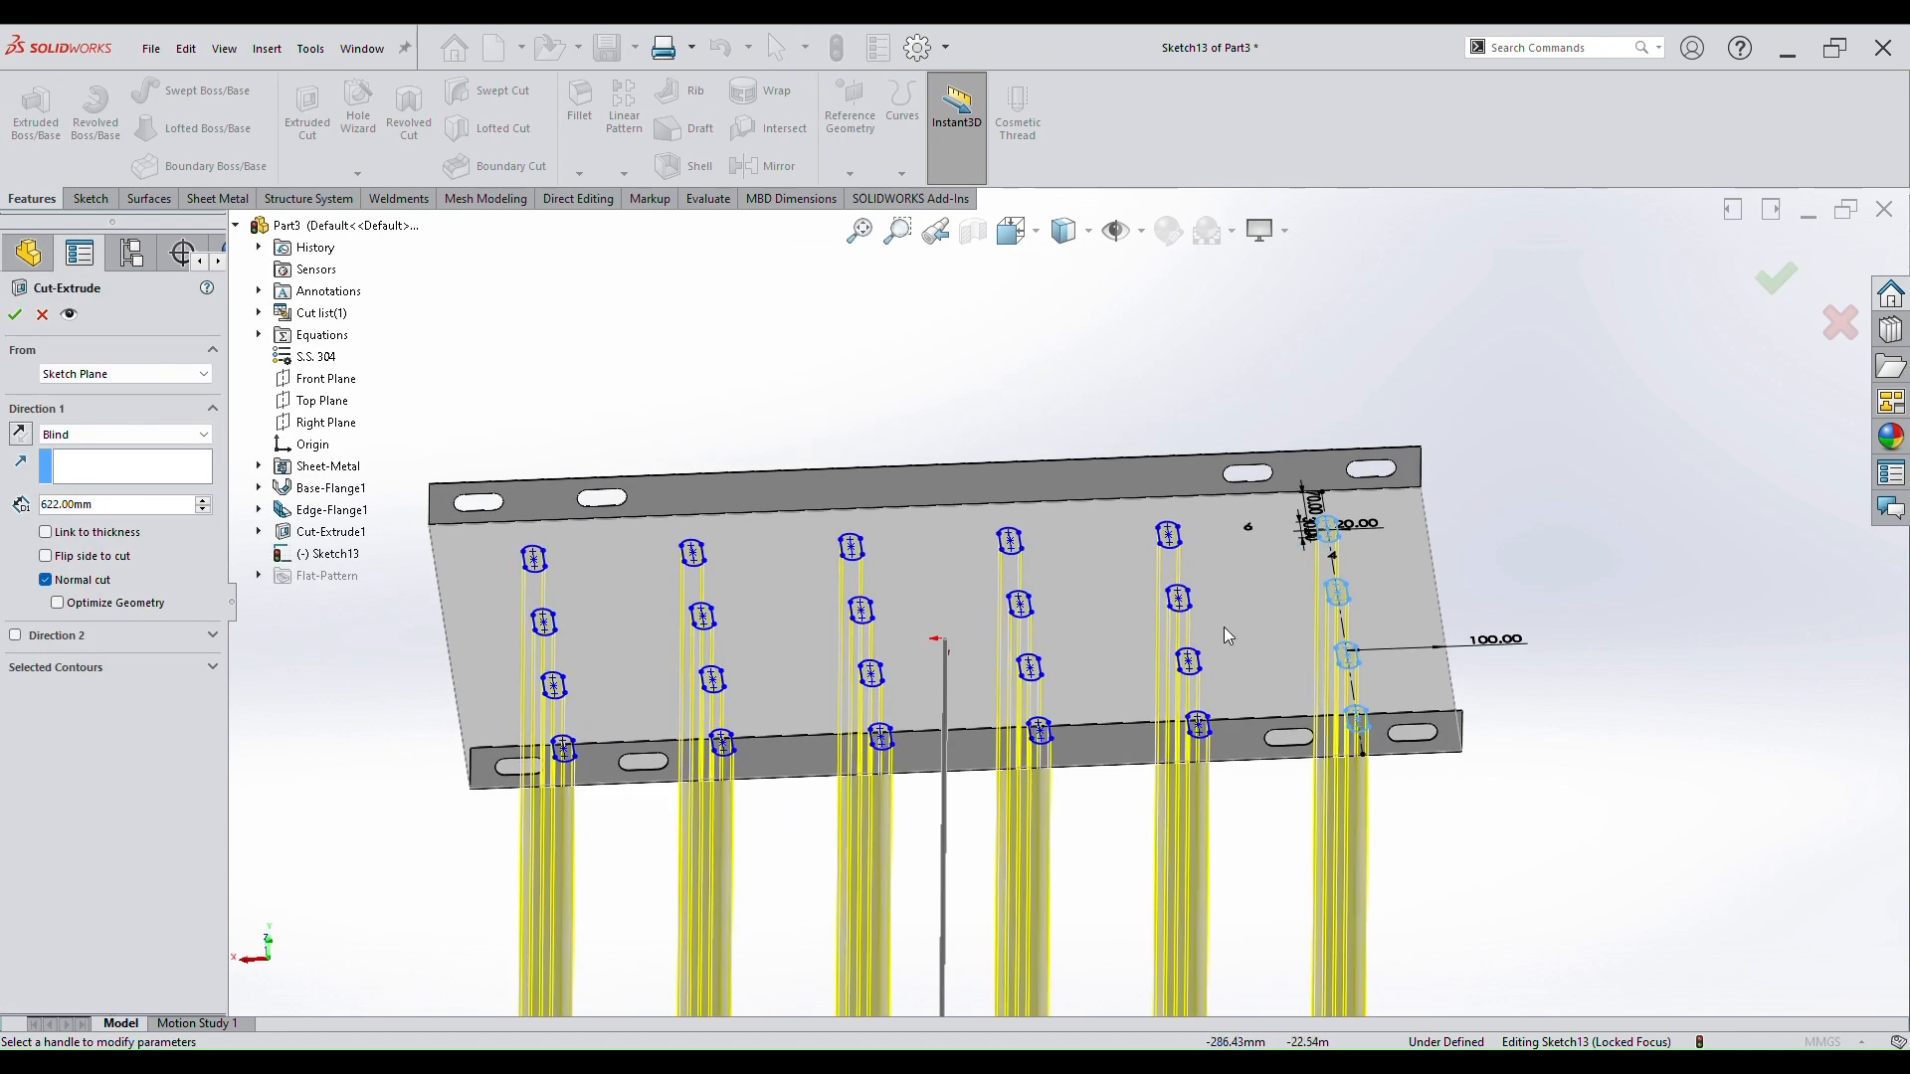
pyautogui.doubleClick(156, 515)
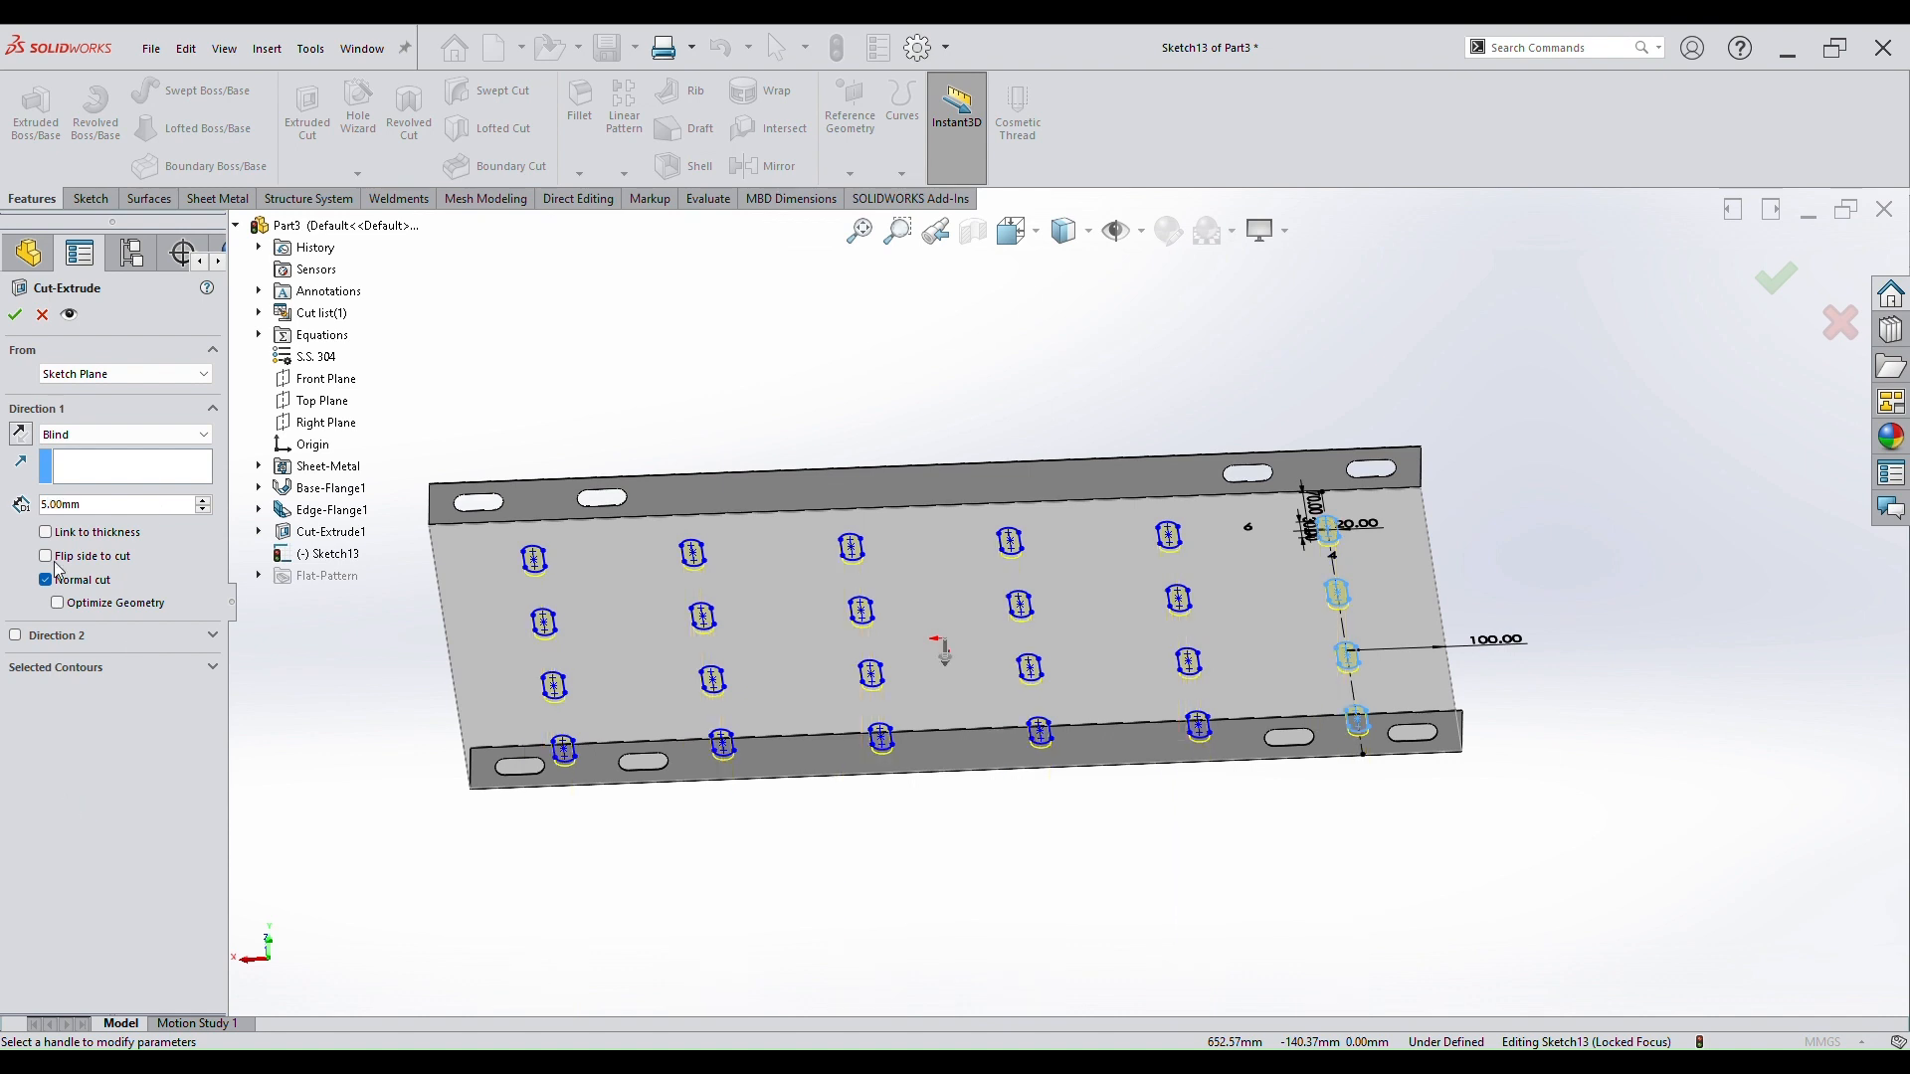
pyautogui.click(15, 314)
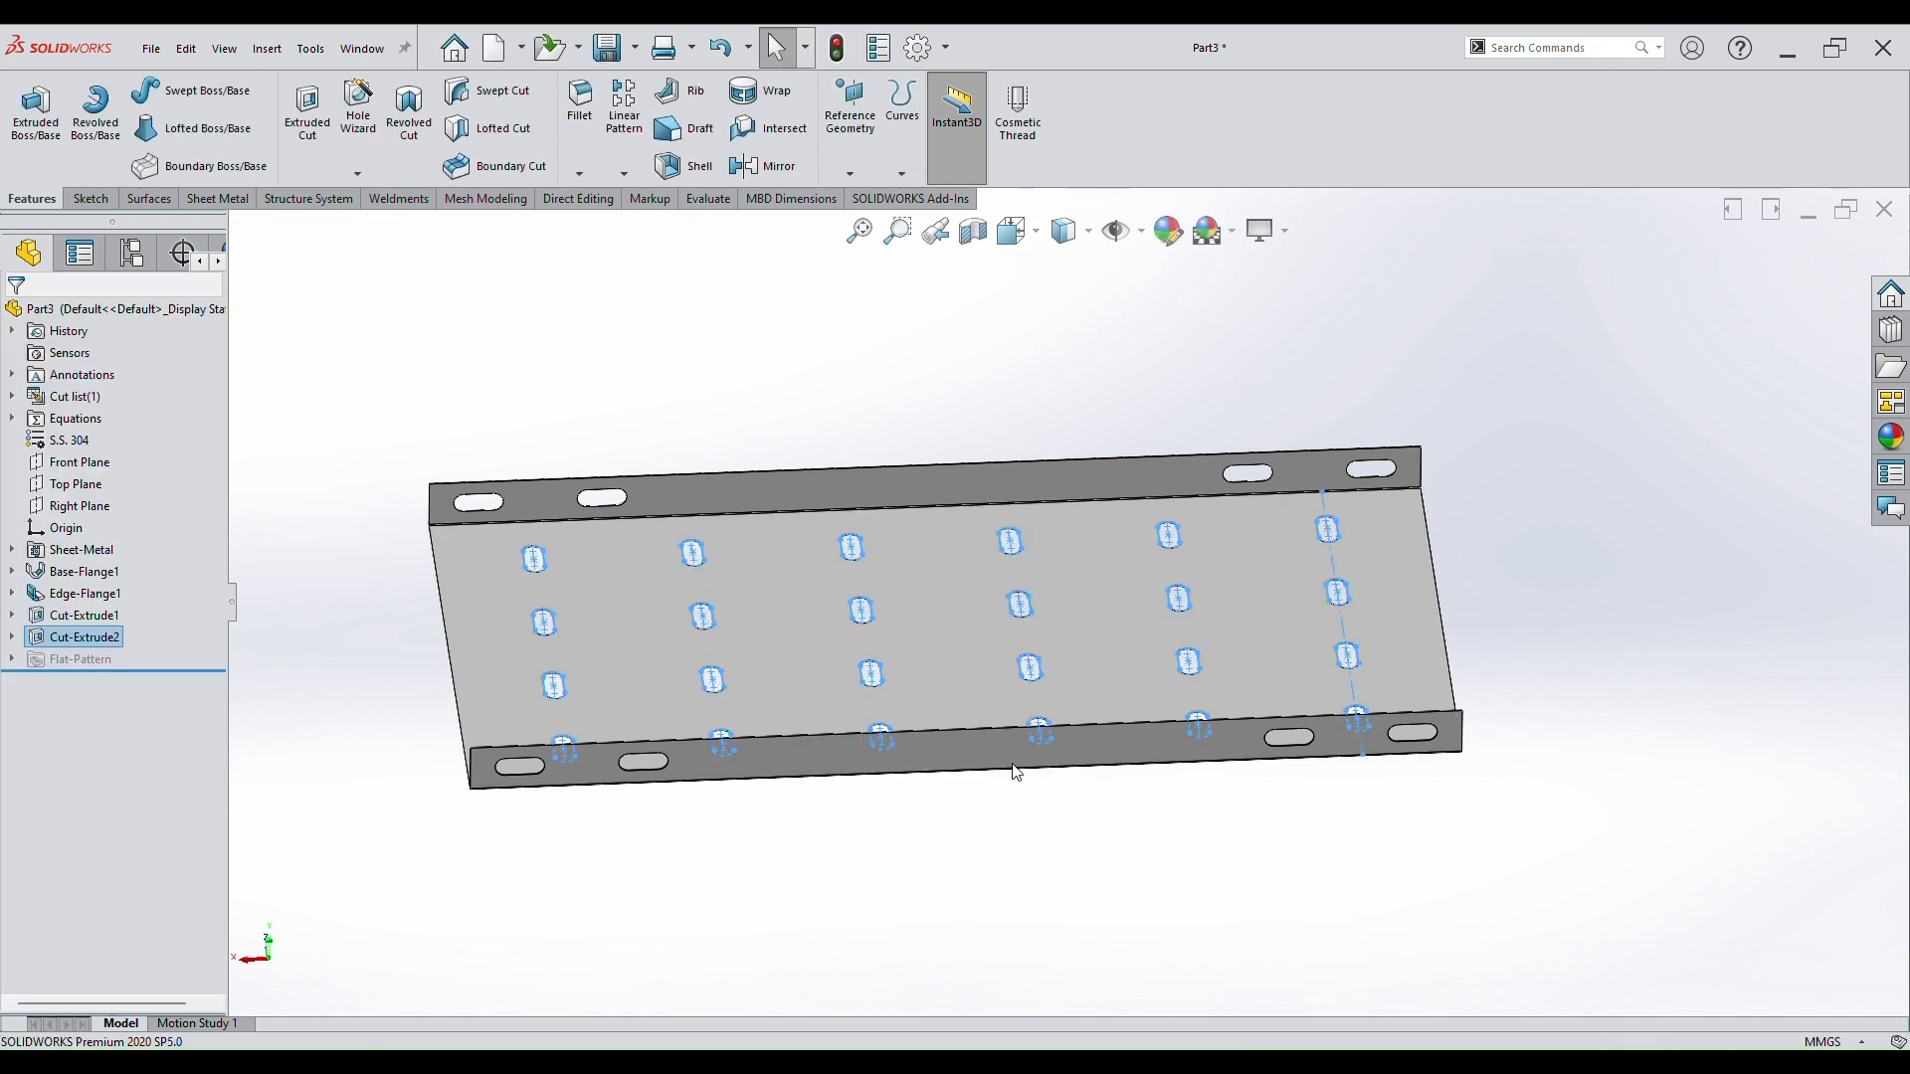
pyautogui.click(1111, 836)
# Start a new sketch on the slotted web face of the channel, viewed face-on.
pyautogui.moveTo(1111, 837); pyautogui.dragTo(1117, 911, button='middle')
pyautogui.scroll(3, 1106, 1001)
pyautogui.click(1157, 643)
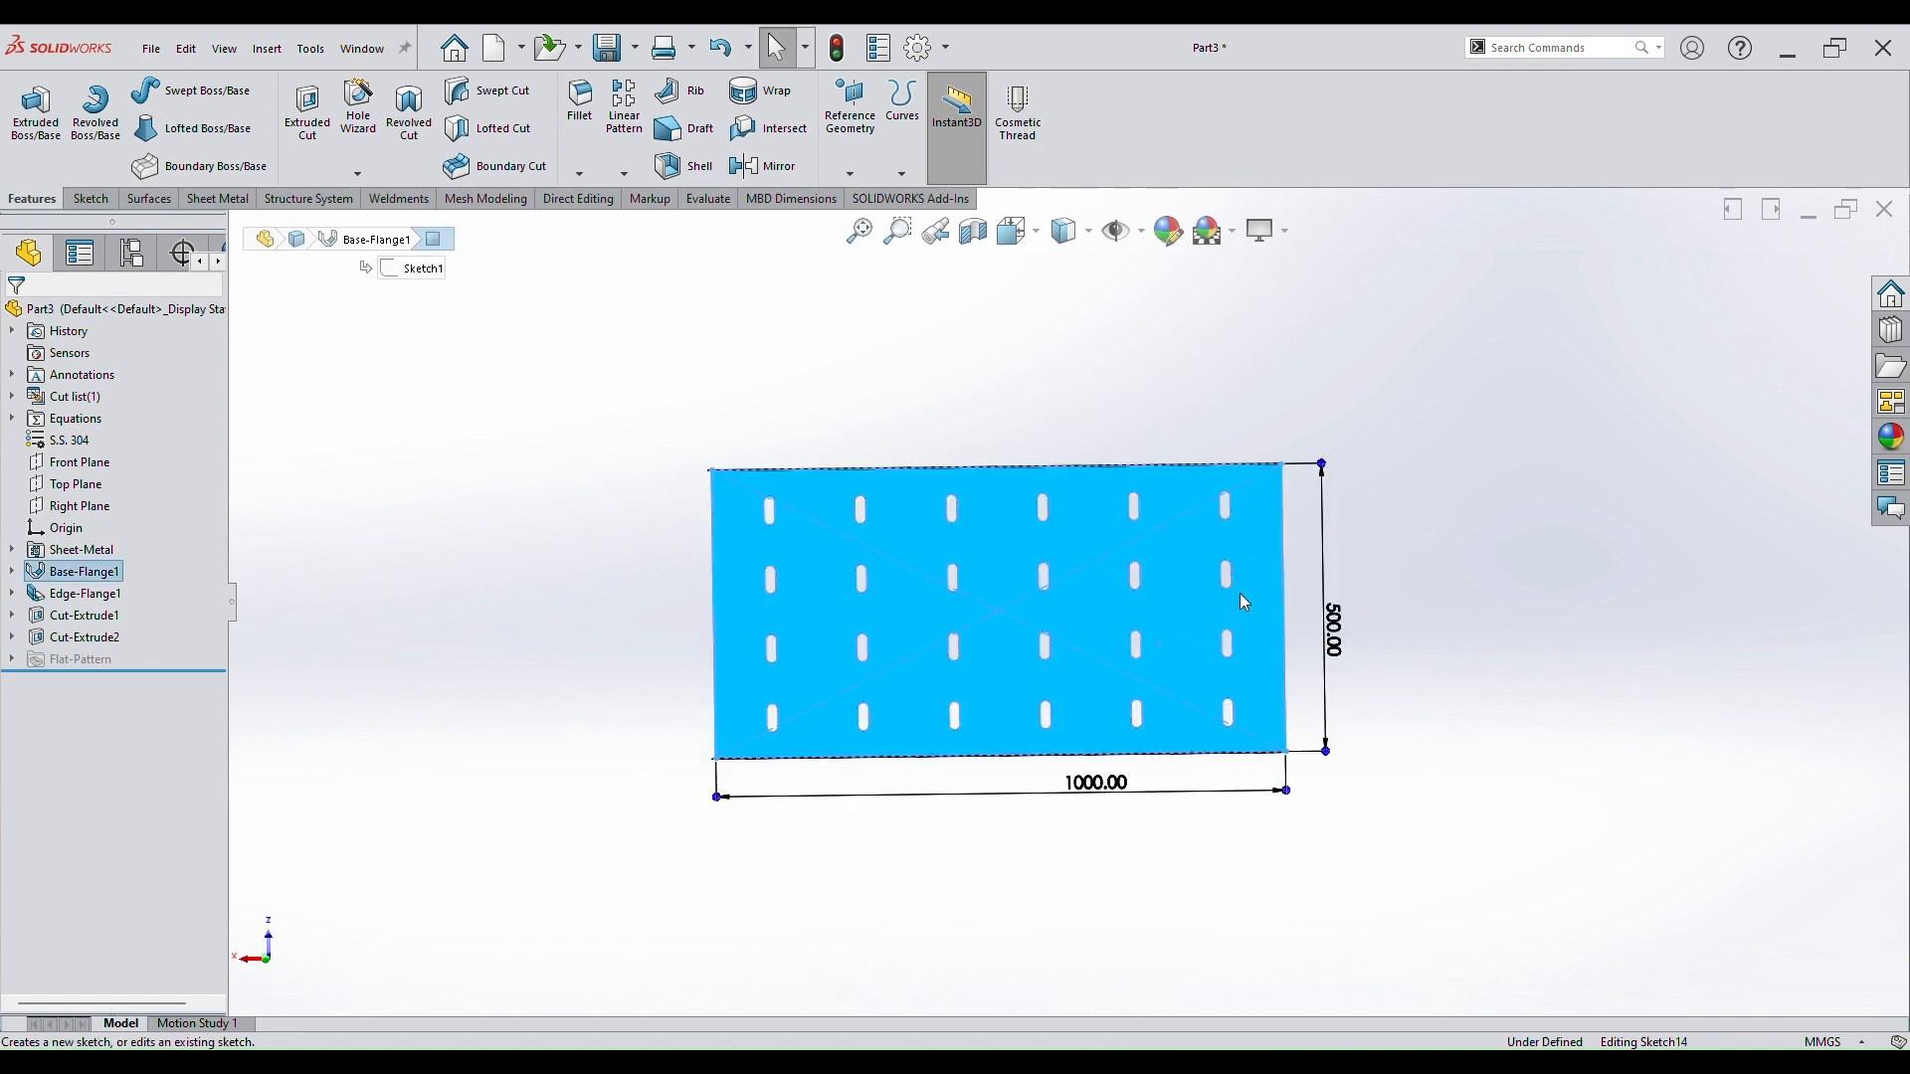
pyautogui.click(1240, 593)
pyautogui.click(1586, 803)
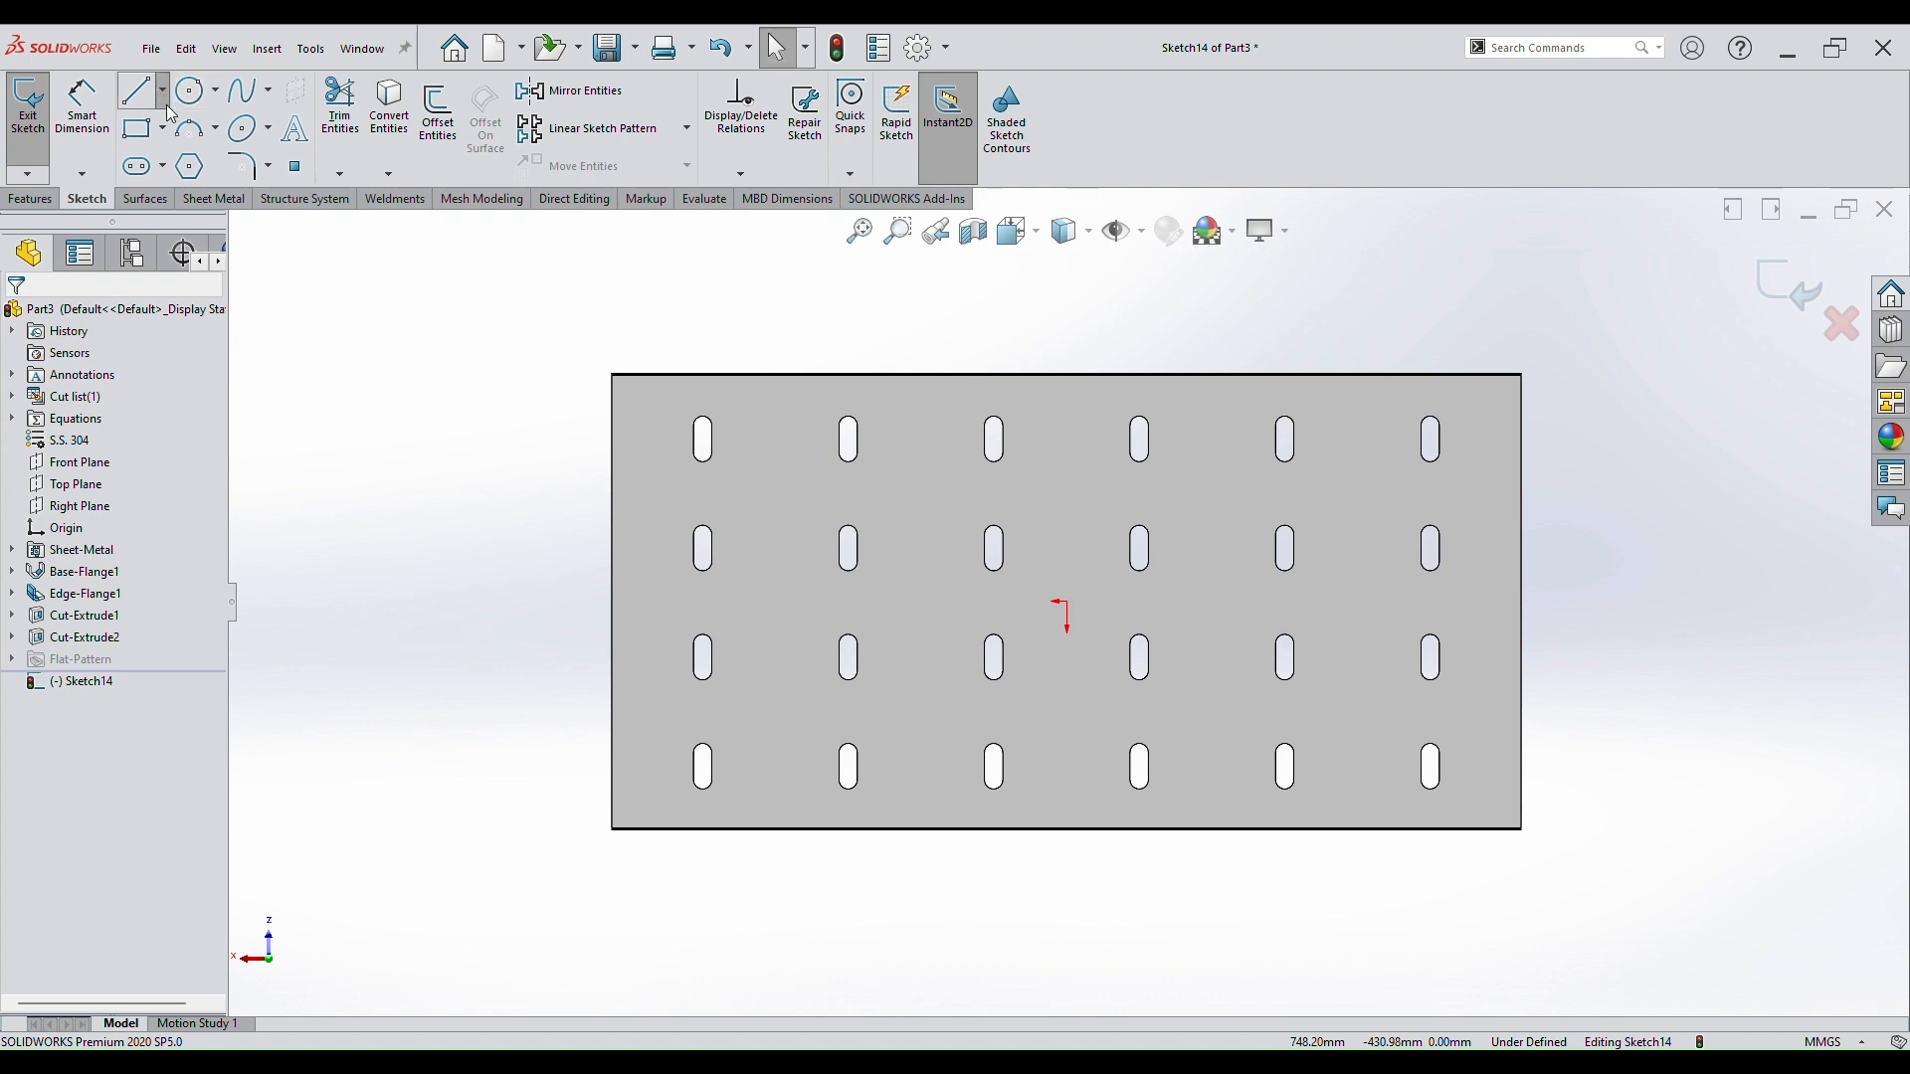
pyautogui.click(166, 151)
pyautogui.click(1348, 374)
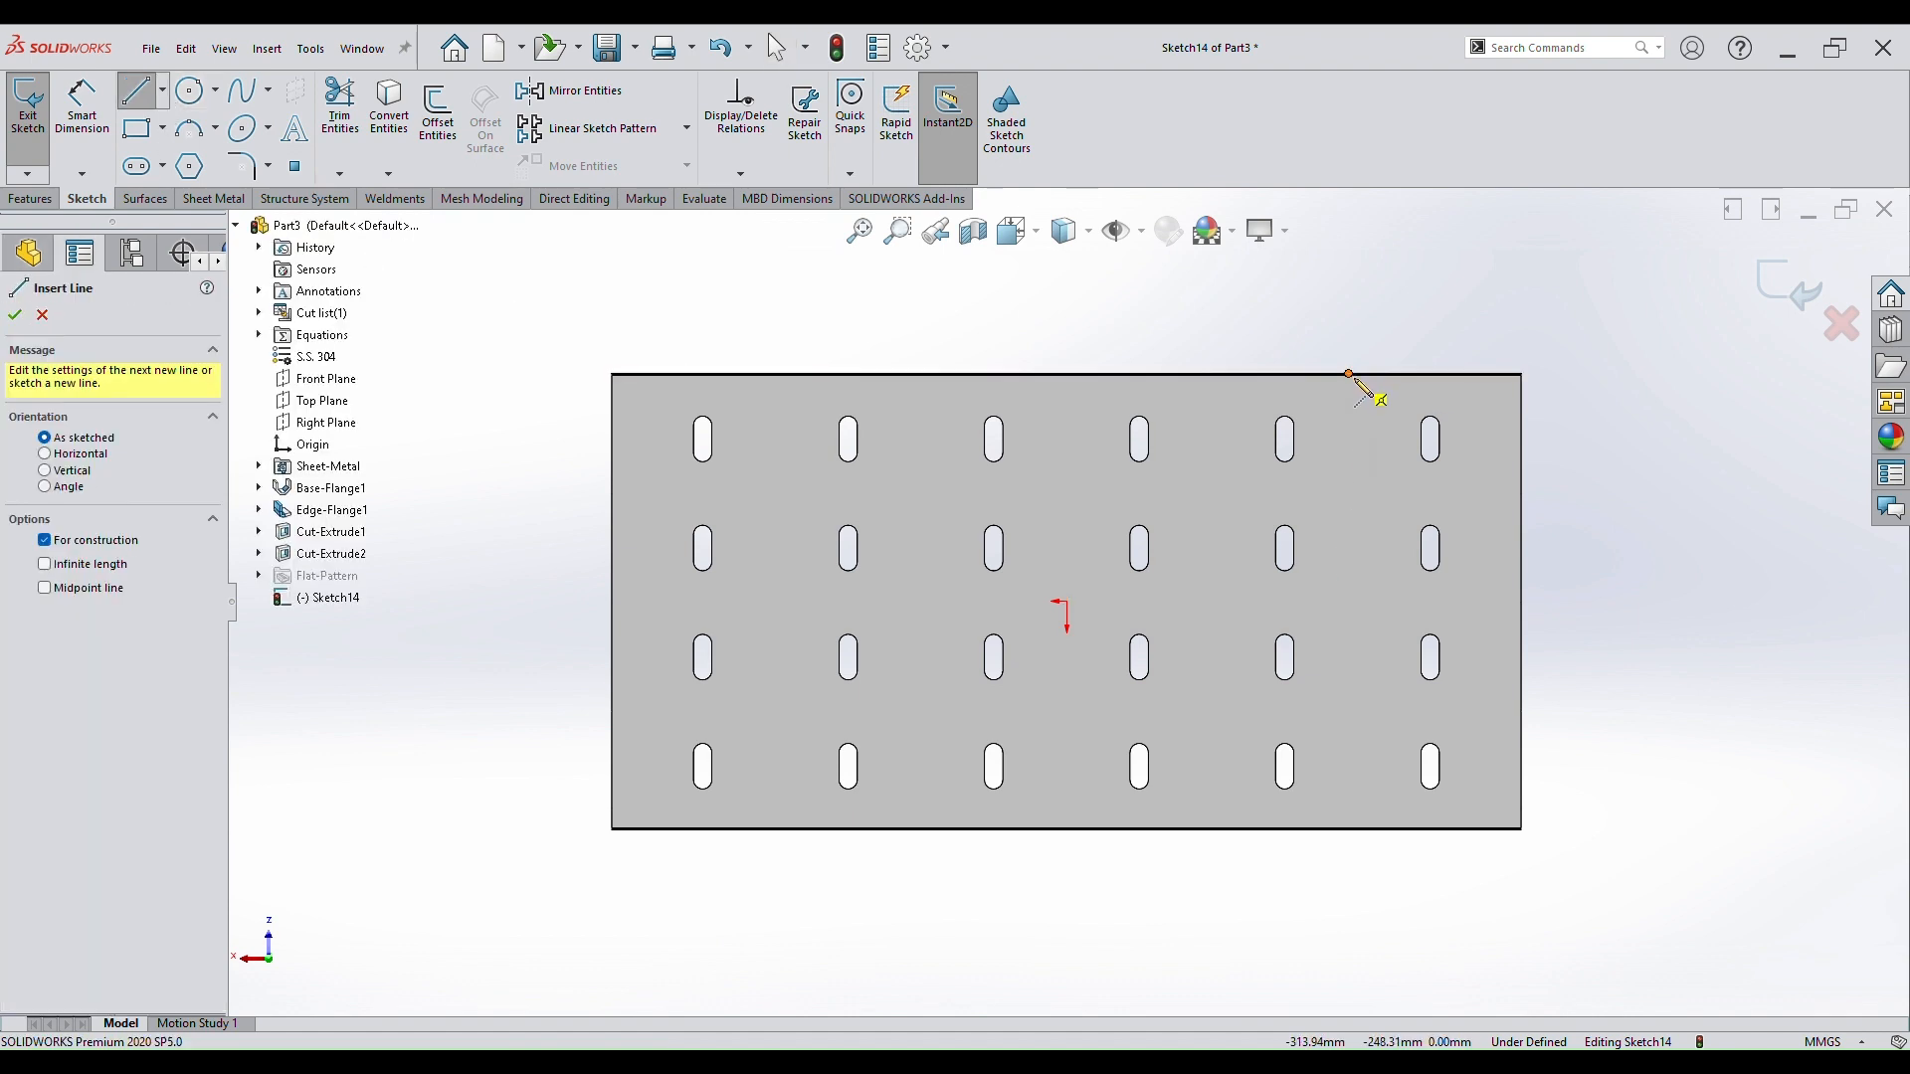
pyautogui.click(1348, 373)
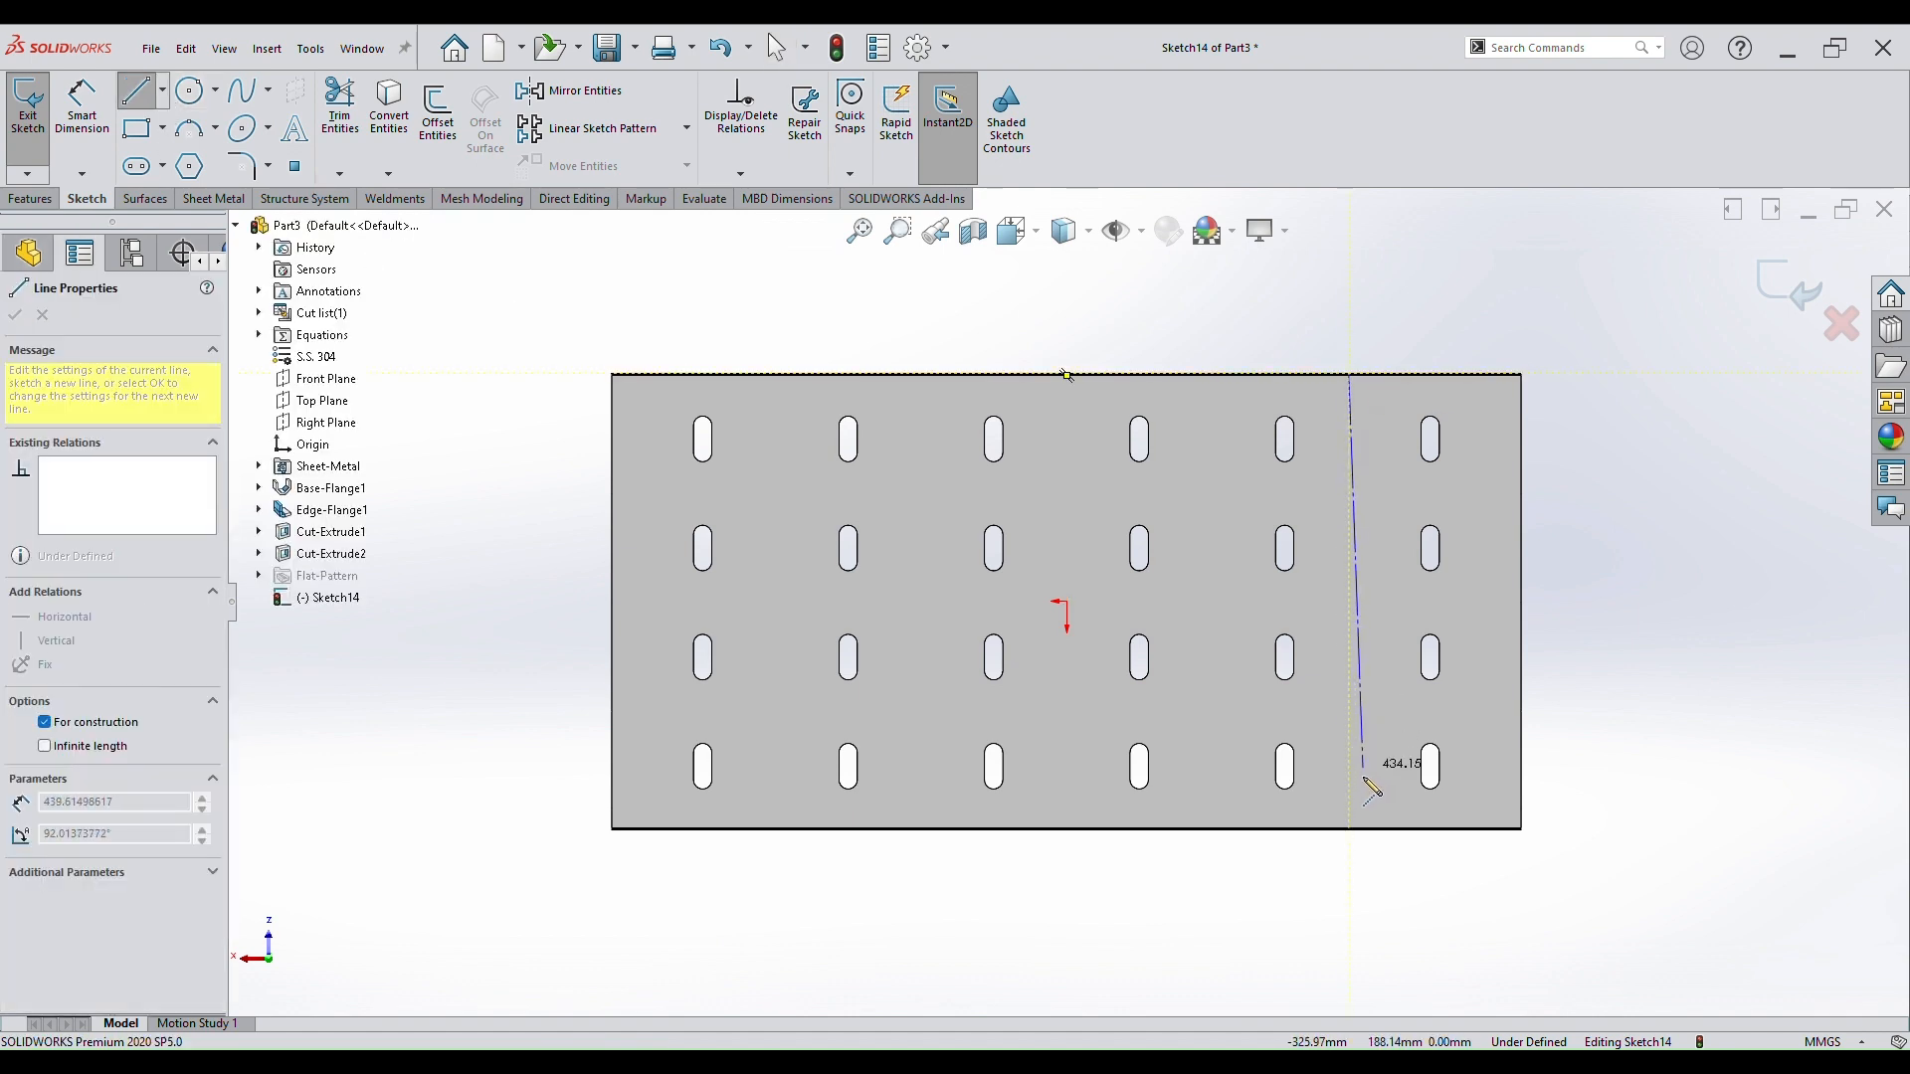
pyautogui.click(1348, 828)
pyautogui.press('Escape')
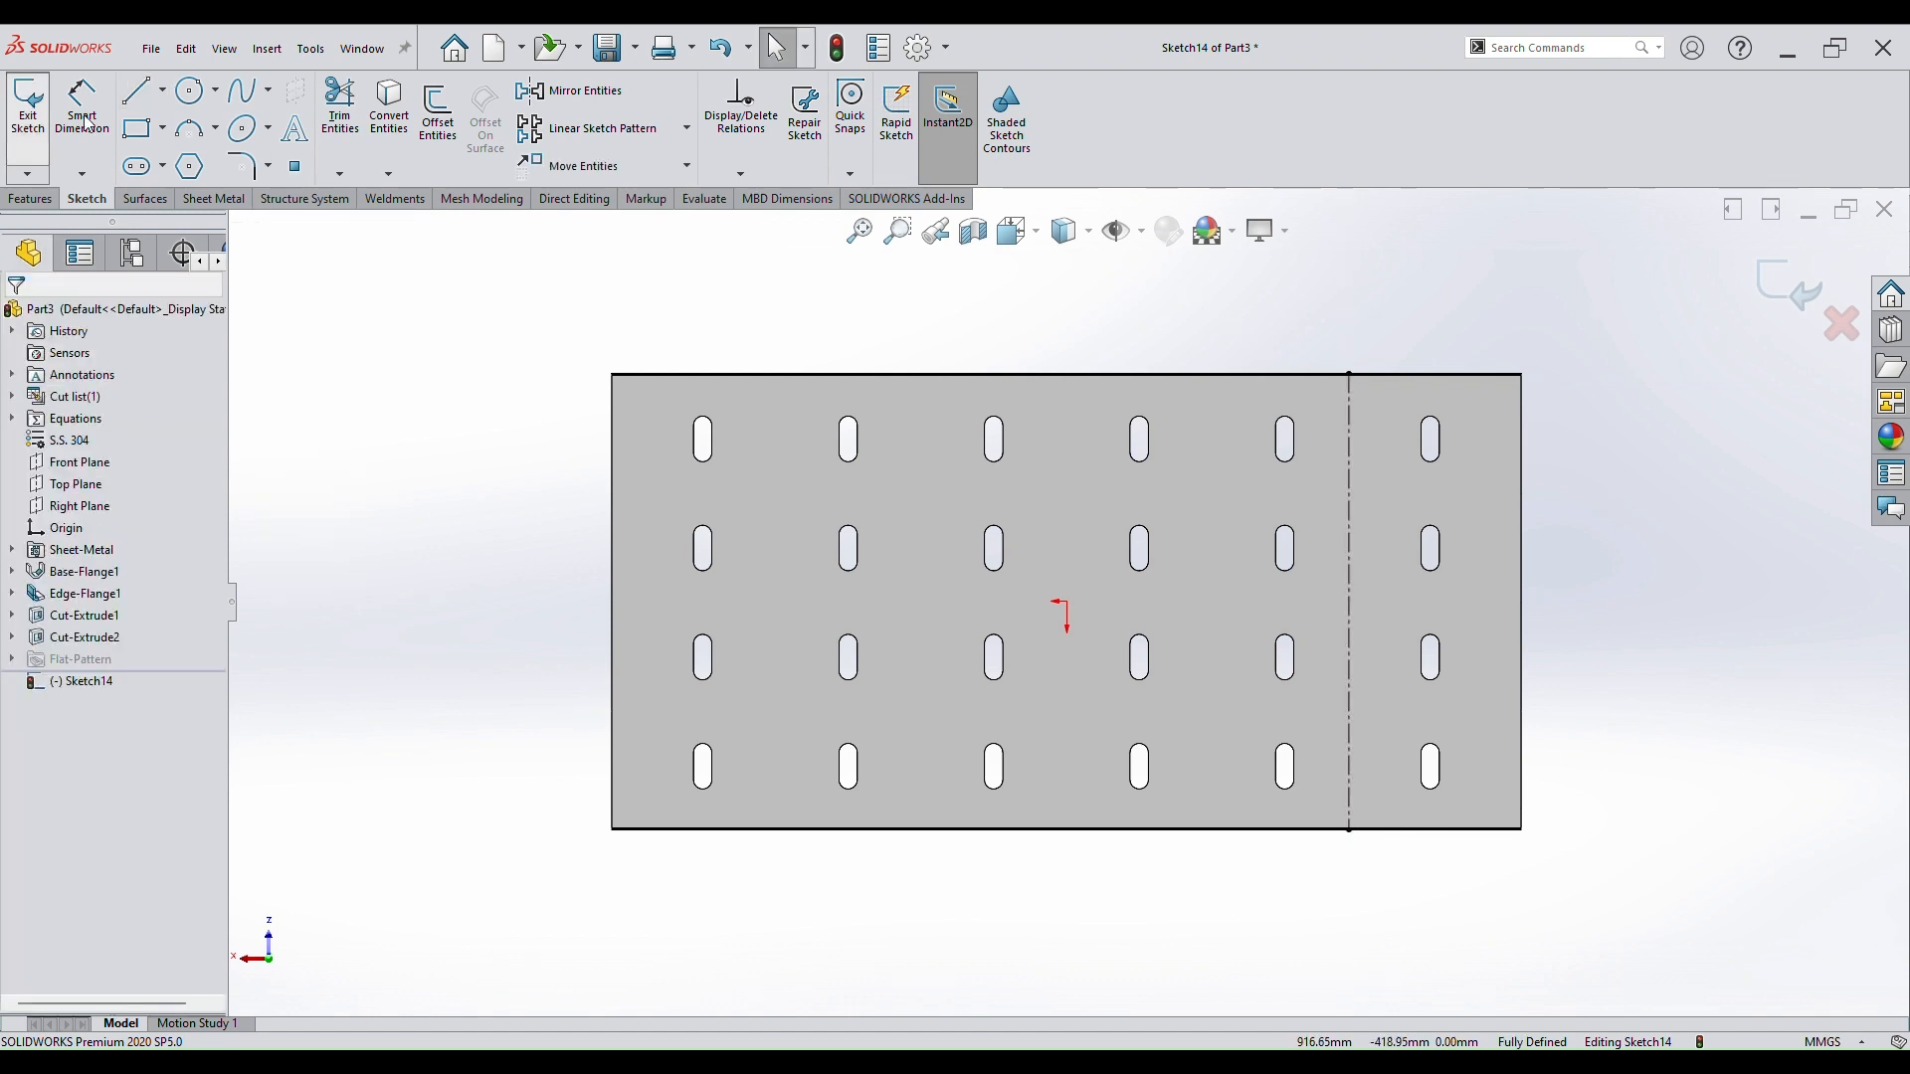
pyautogui.click(88, 124)
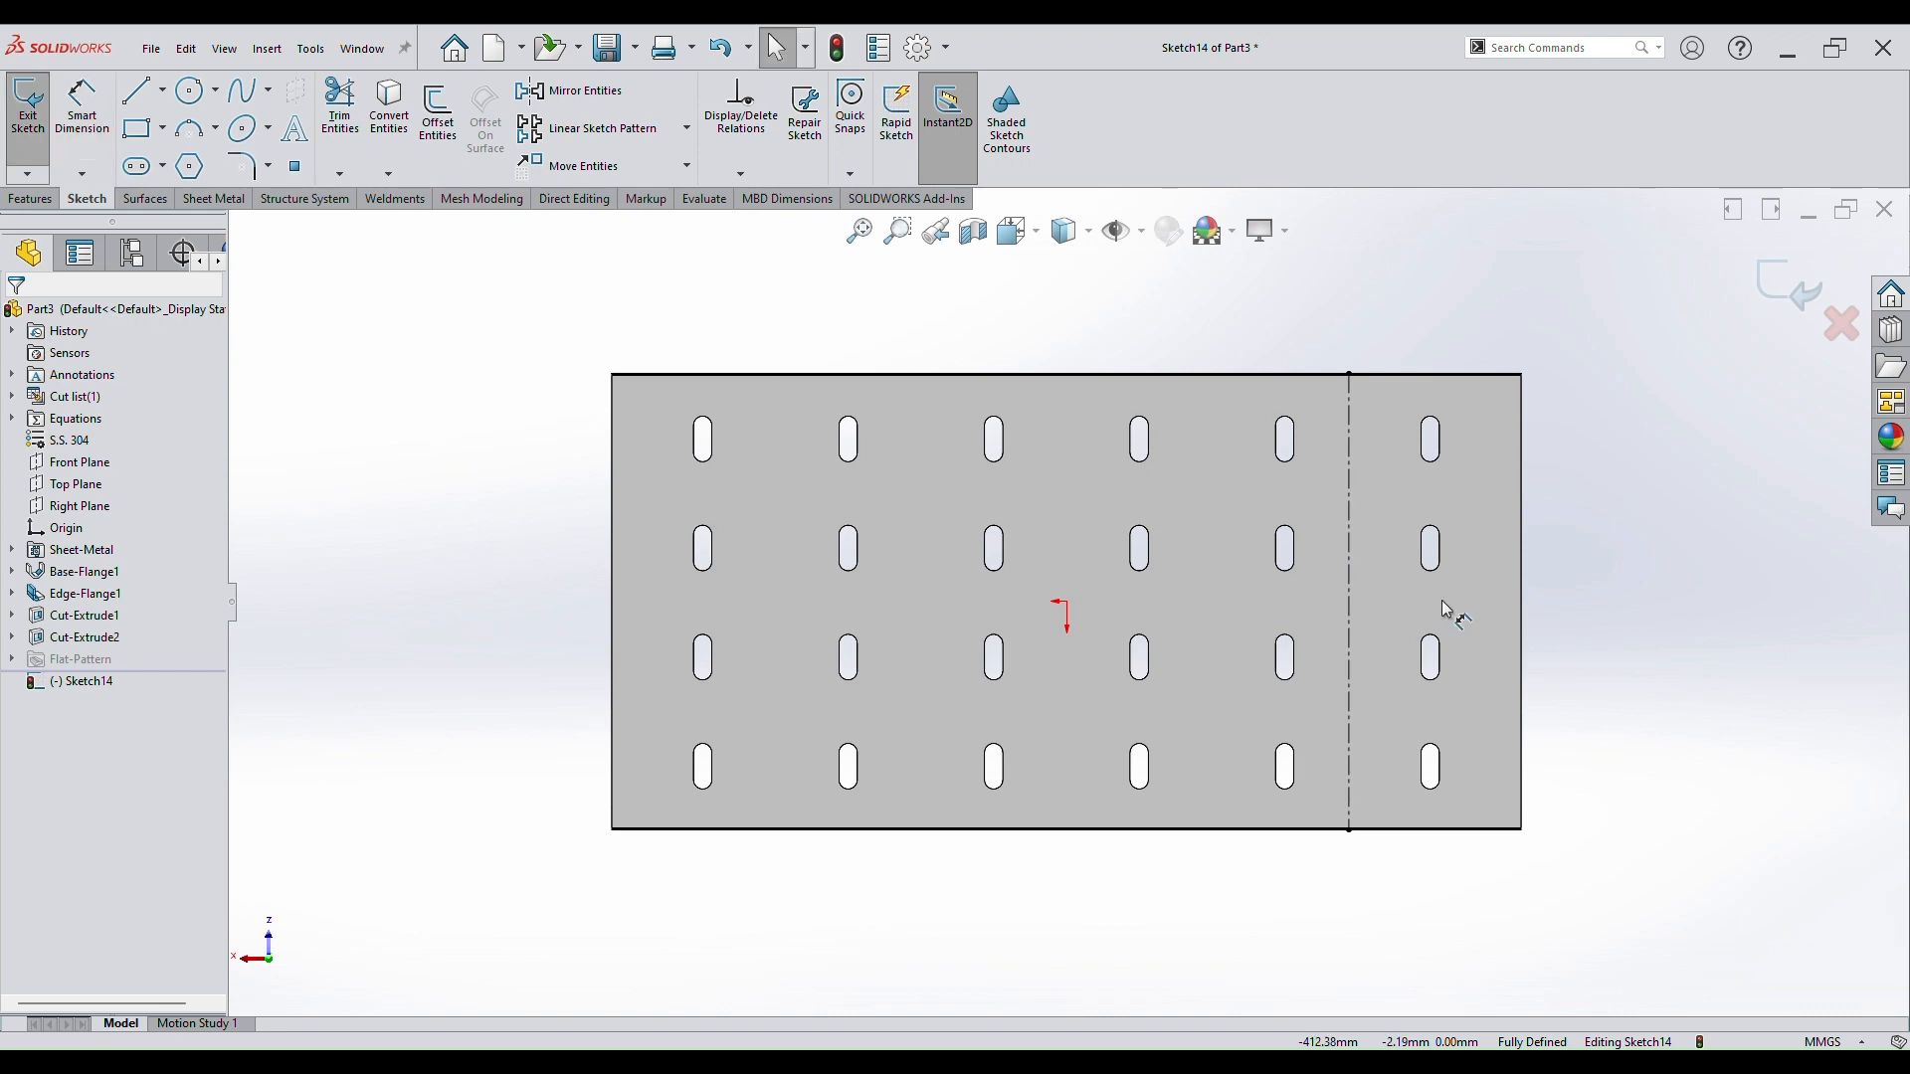
pyautogui.click(1350, 583)
pyautogui.press('Delete')
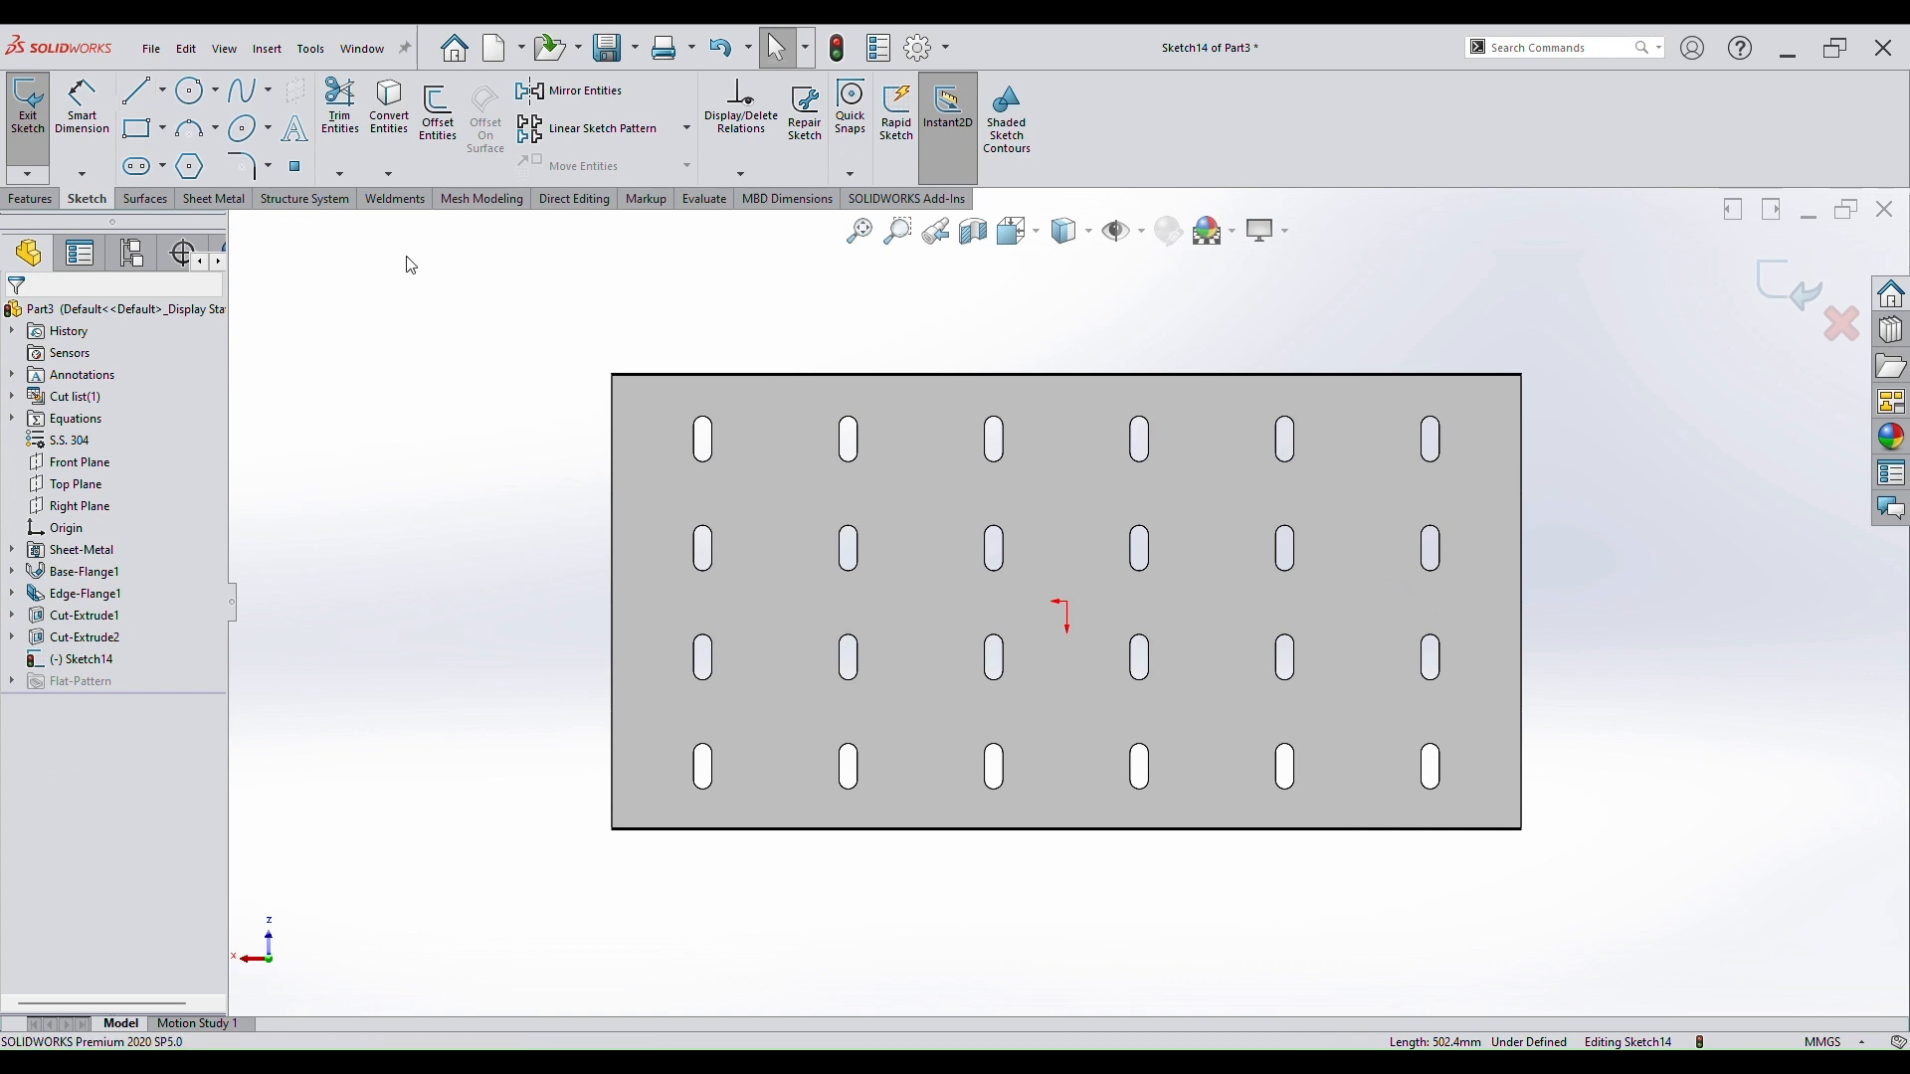
# Sketch a horizontal construction line joining the facing sides of the two rightmost slots in the web's upper row.
pyautogui.press('l')
pyautogui.scroll(-2, 1392, 438)
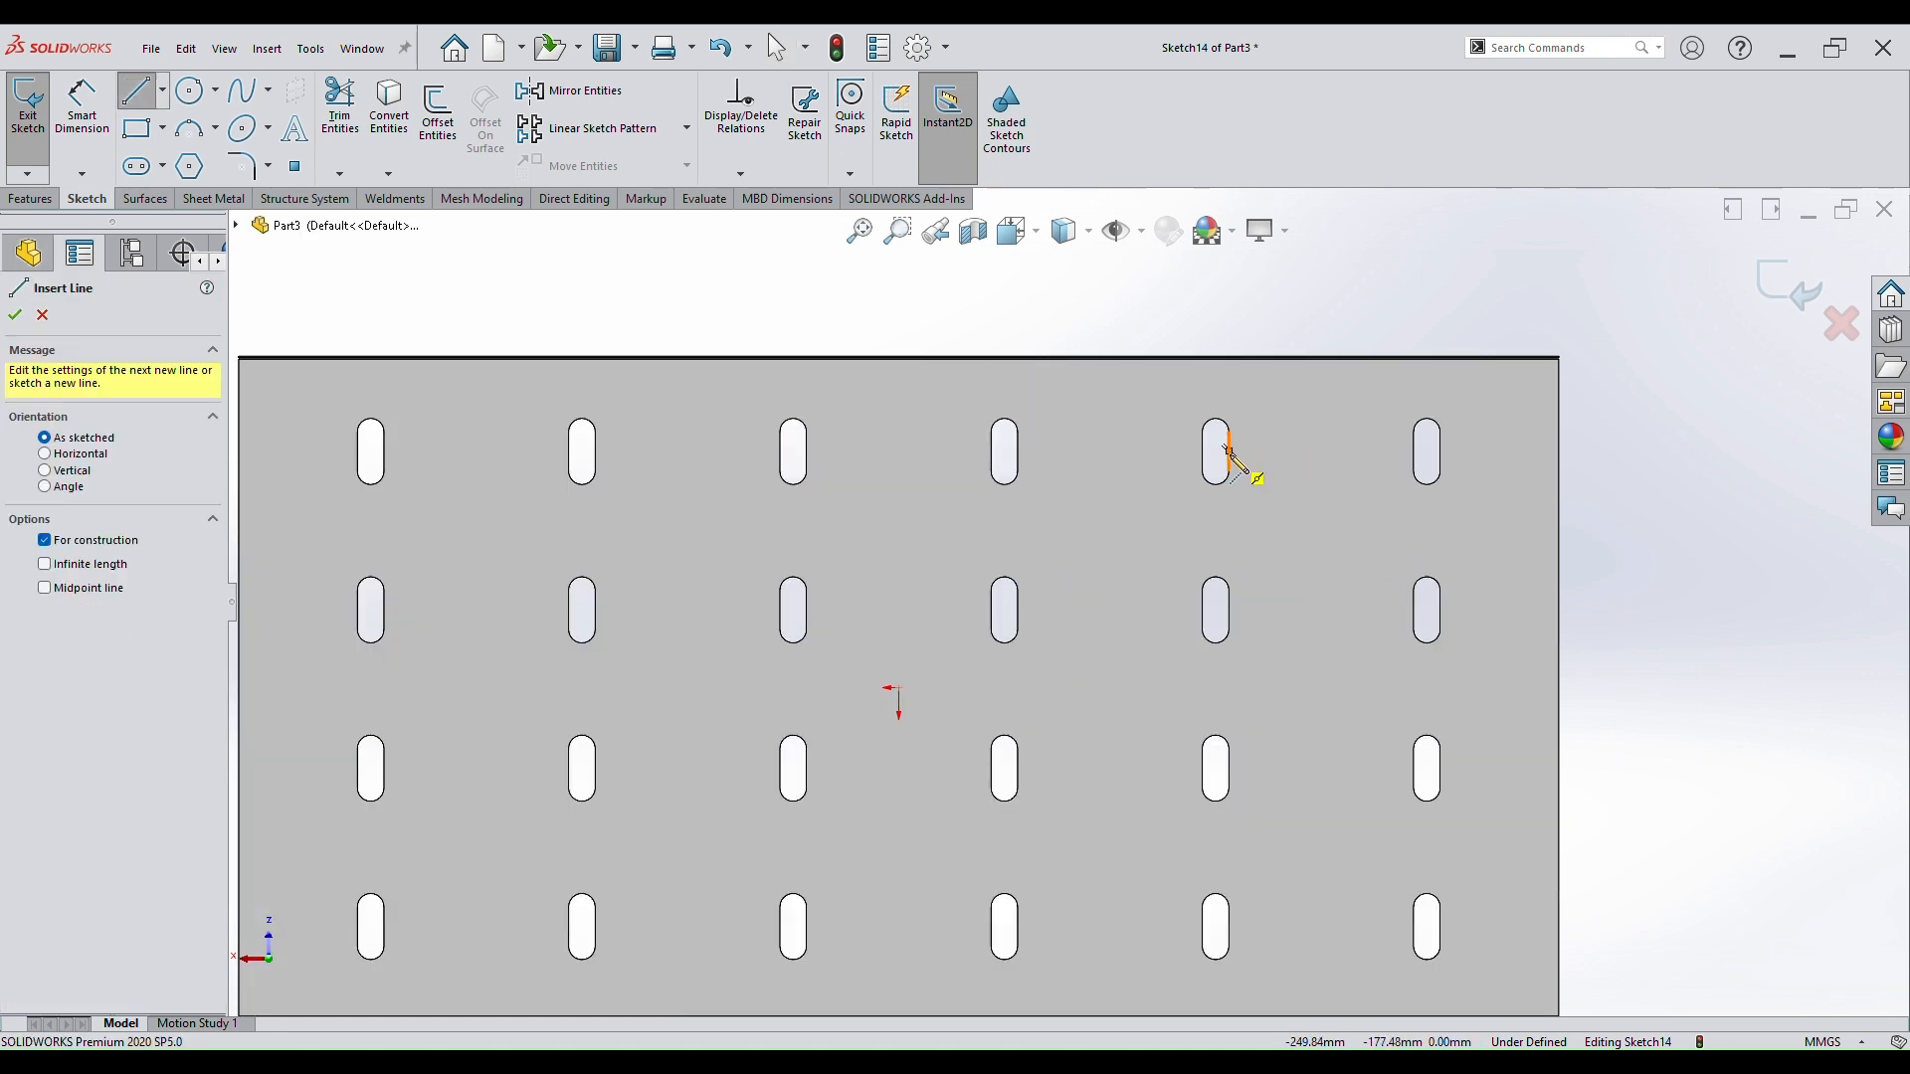
pyautogui.moveTo(1229, 451); pyautogui.dragTo(1413, 451)
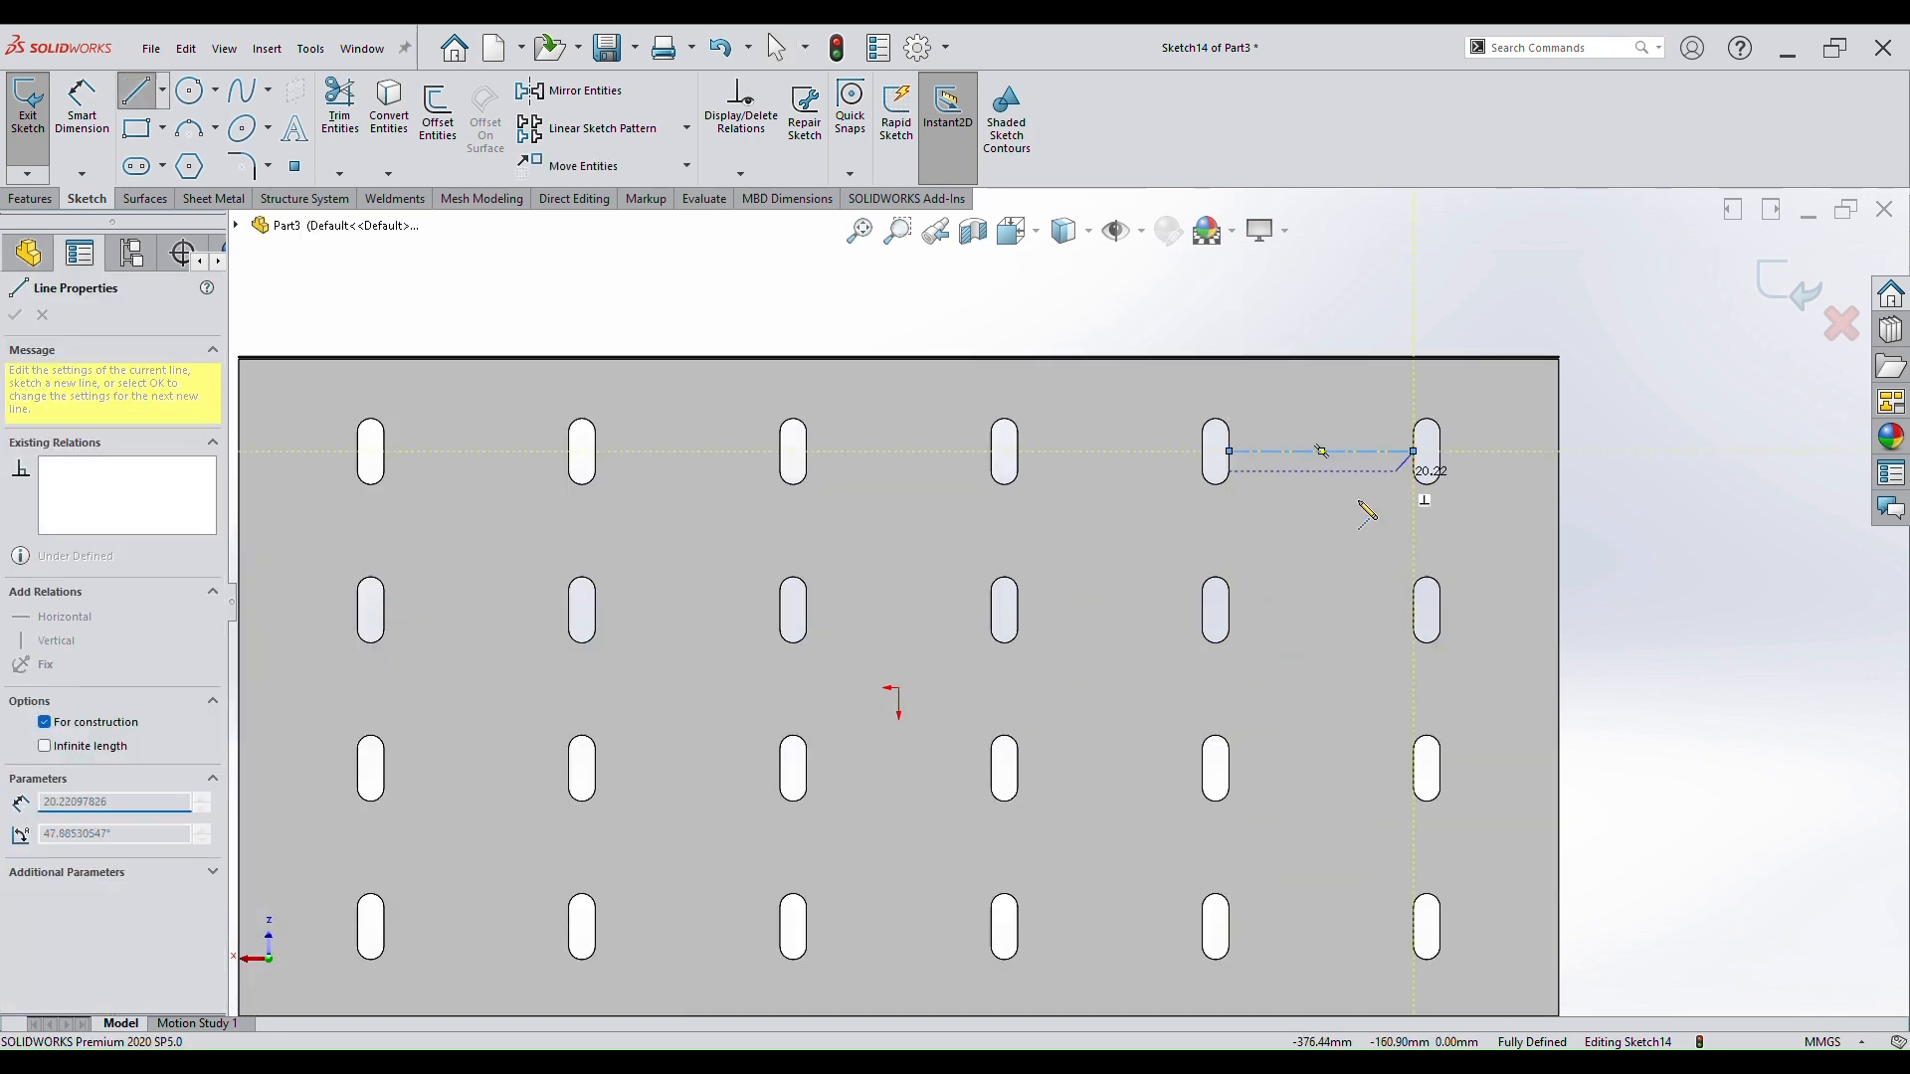
pyautogui.press('Escape')
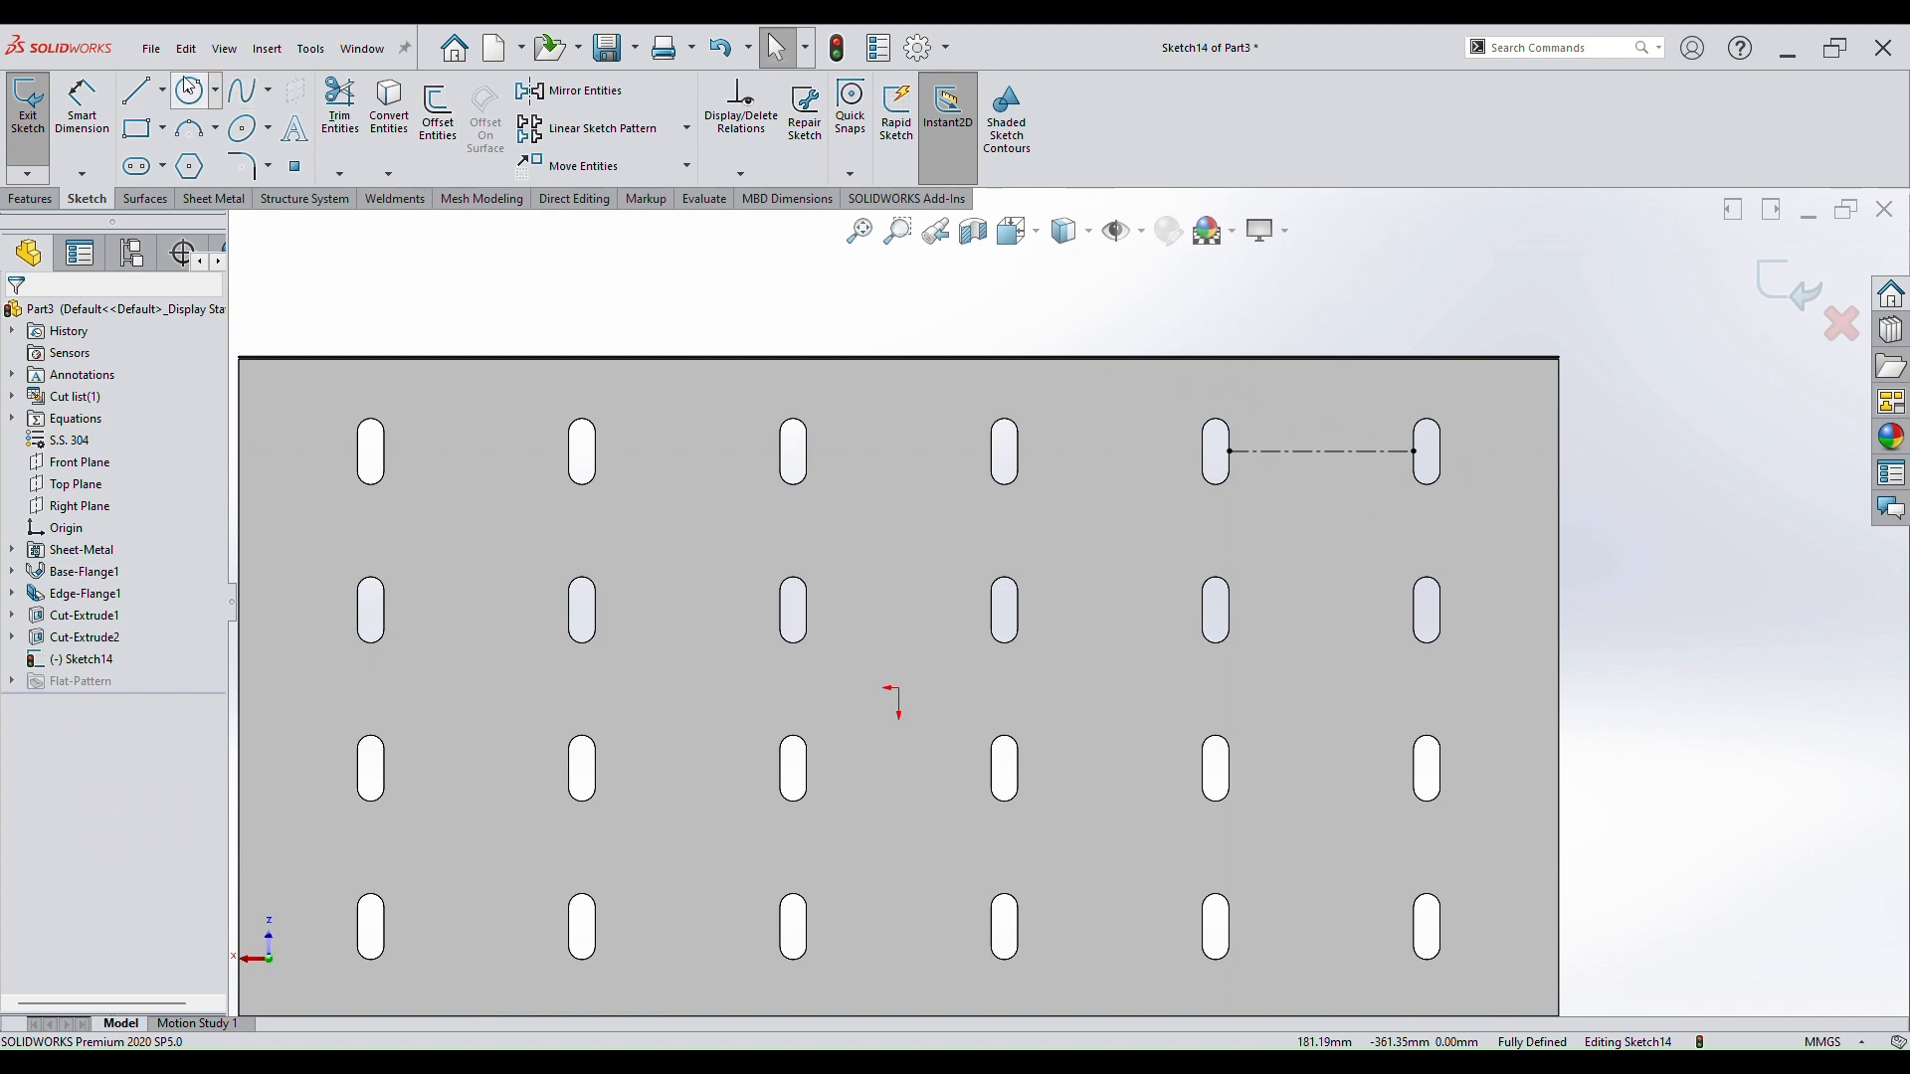
# Sketch a vertical construction line from the midpoint of the horizontal construction line to the web's lower edge.
pyautogui.click(139, 90)
pyautogui.click(1320, 452)
pyautogui.scroll(5, 1336, 625)
pyautogui.scroll(-1, 1184, 796)
pyautogui.scroll(-6, 1170, 778)
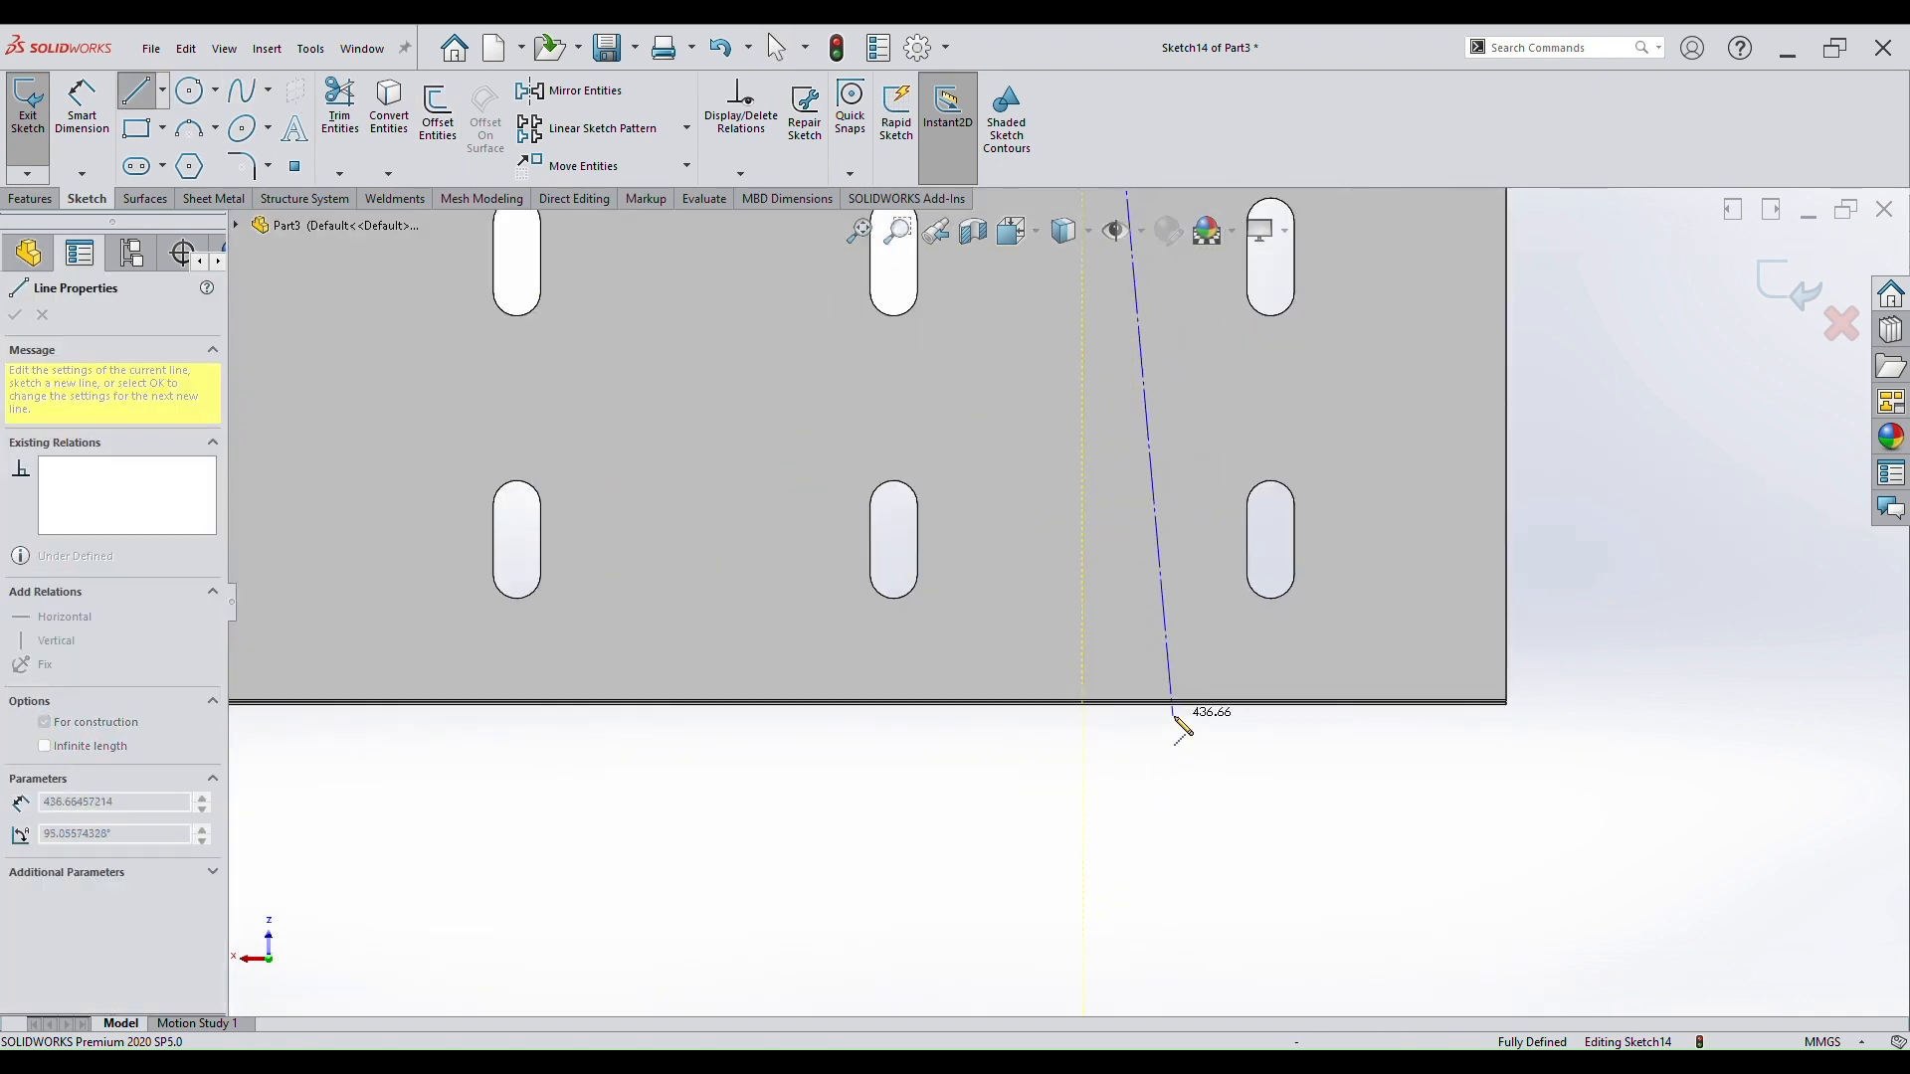
pyautogui.click(1087, 705)
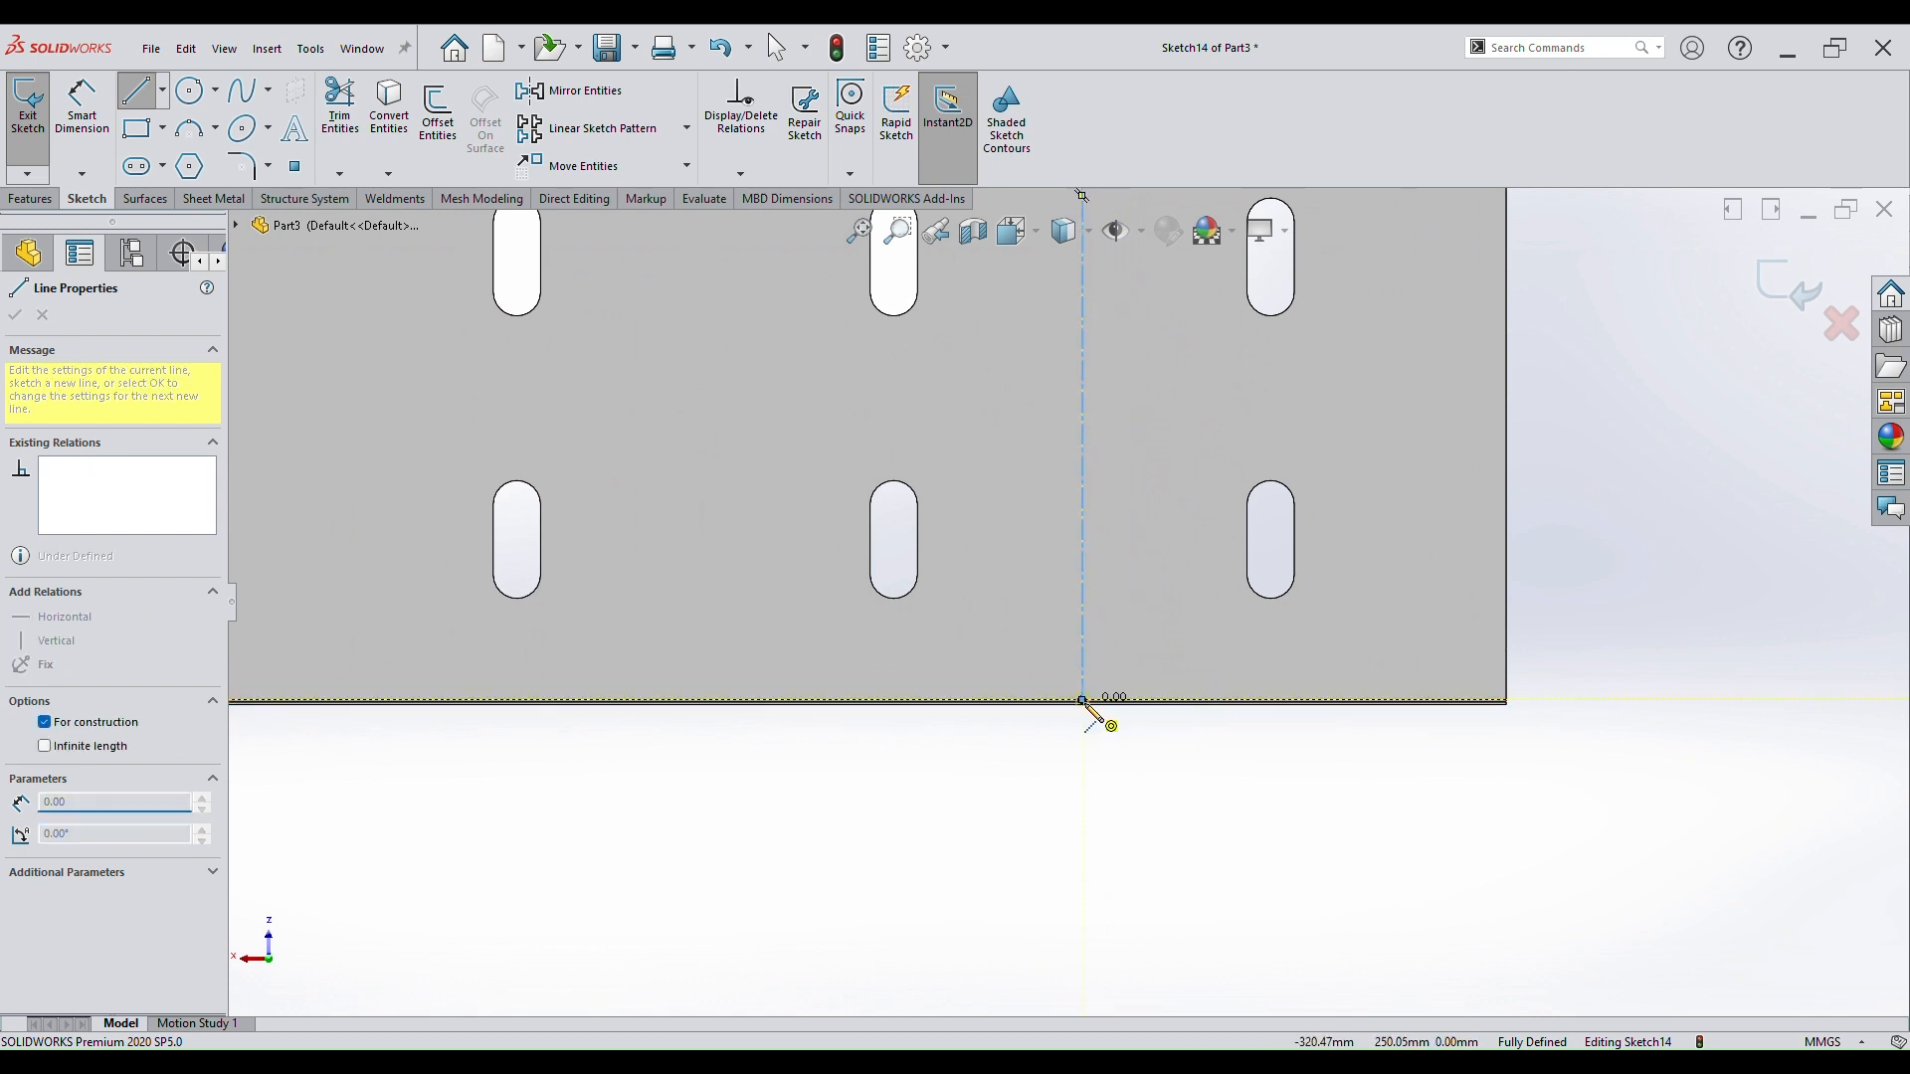
pyautogui.press('Escape')
pyautogui.scroll(6, 1179, 614)
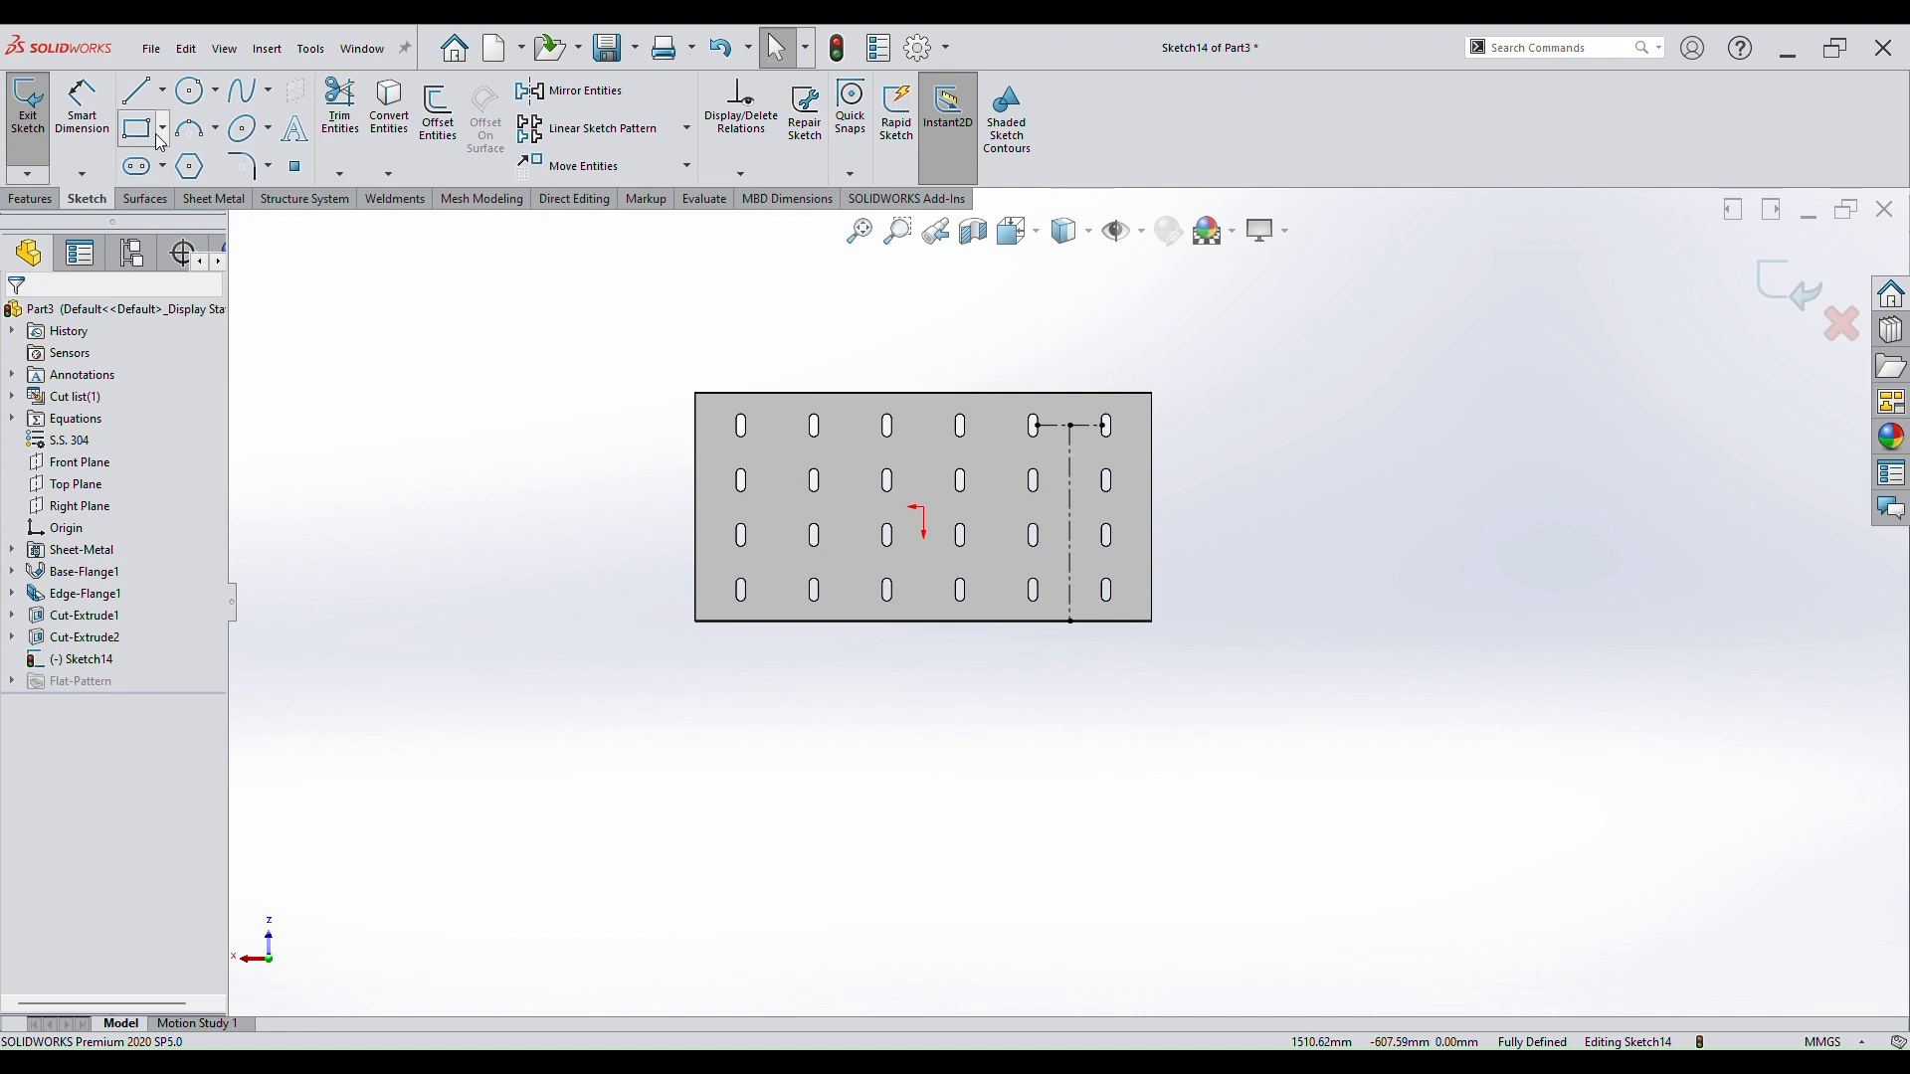
# Sketch a straight slot on the vertical construction line, about 44 mm between centres and about 30 mm wide, between the upper two rows.
pyautogui.click(137, 166)
pyautogui.scroll(-5, 1079, 418)
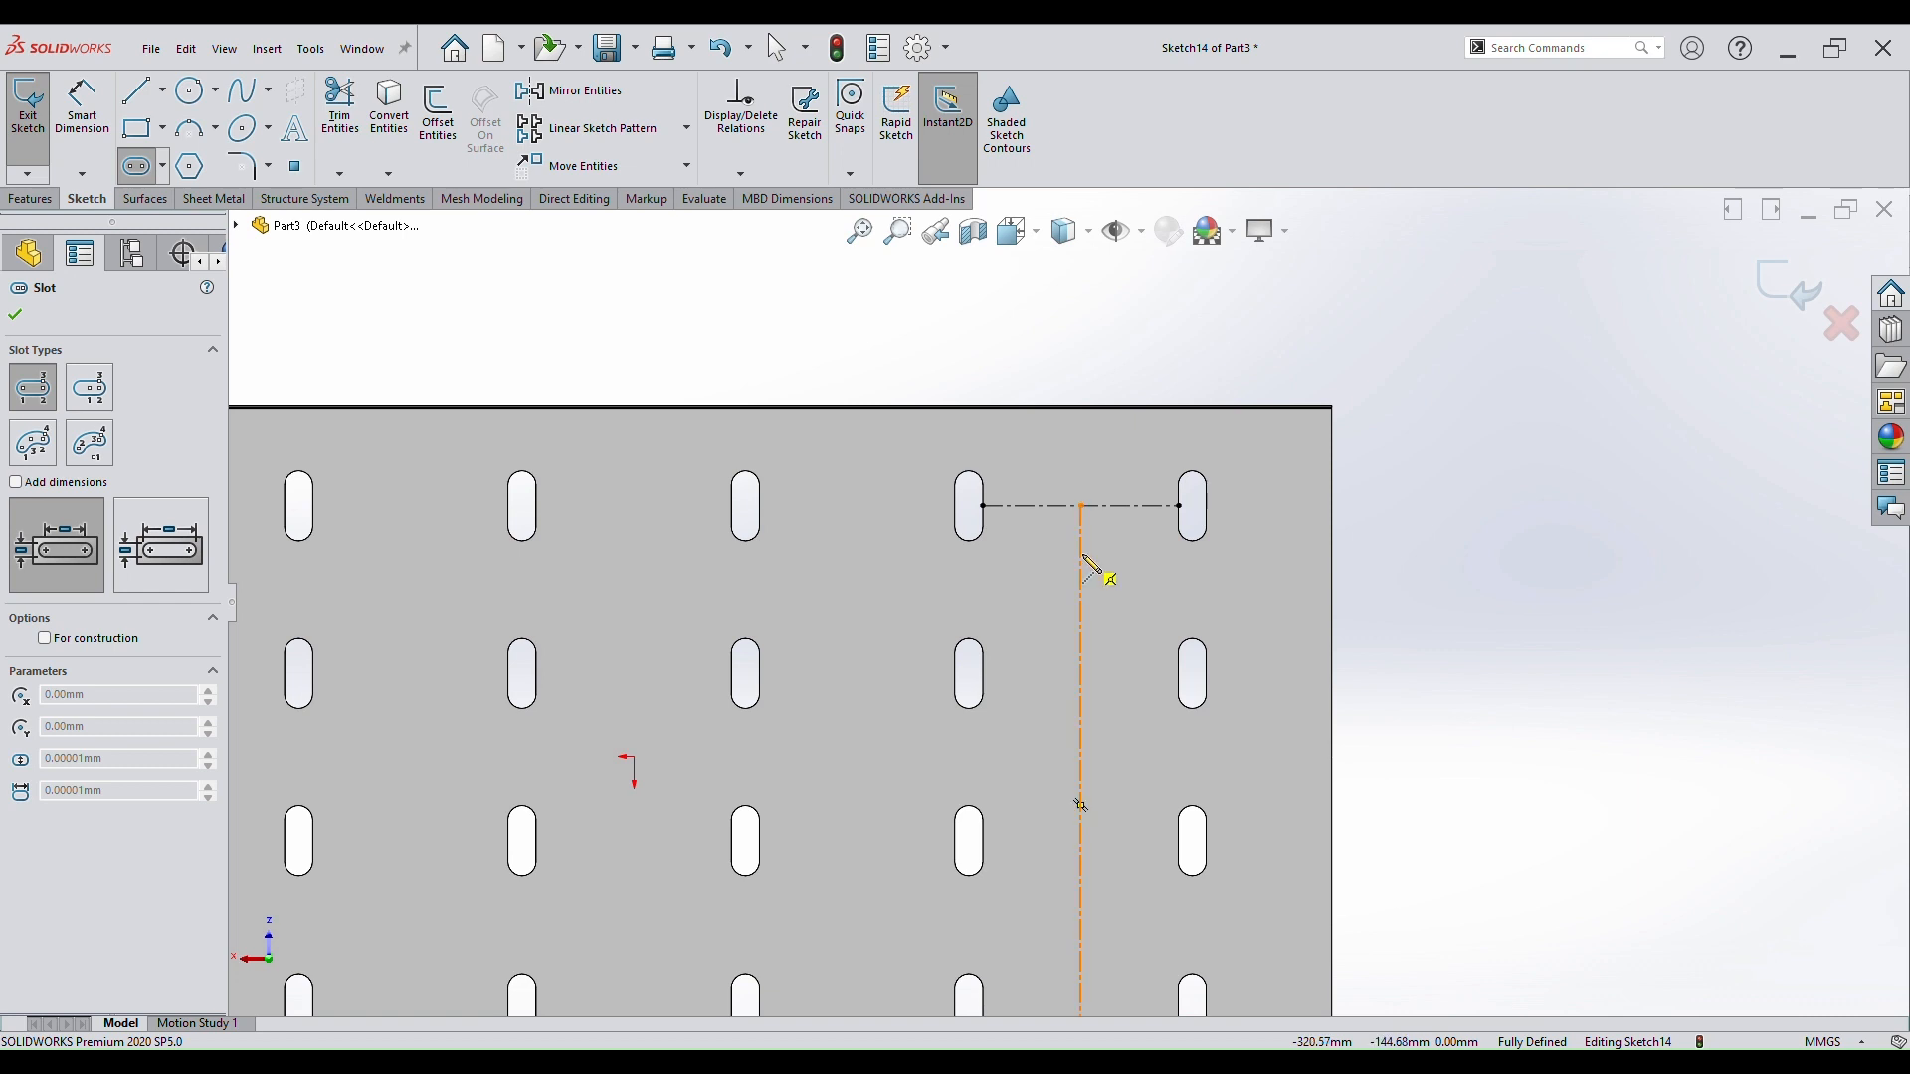
pyautogui.click(1082, 553)
pyautogui.click(1082, 615)
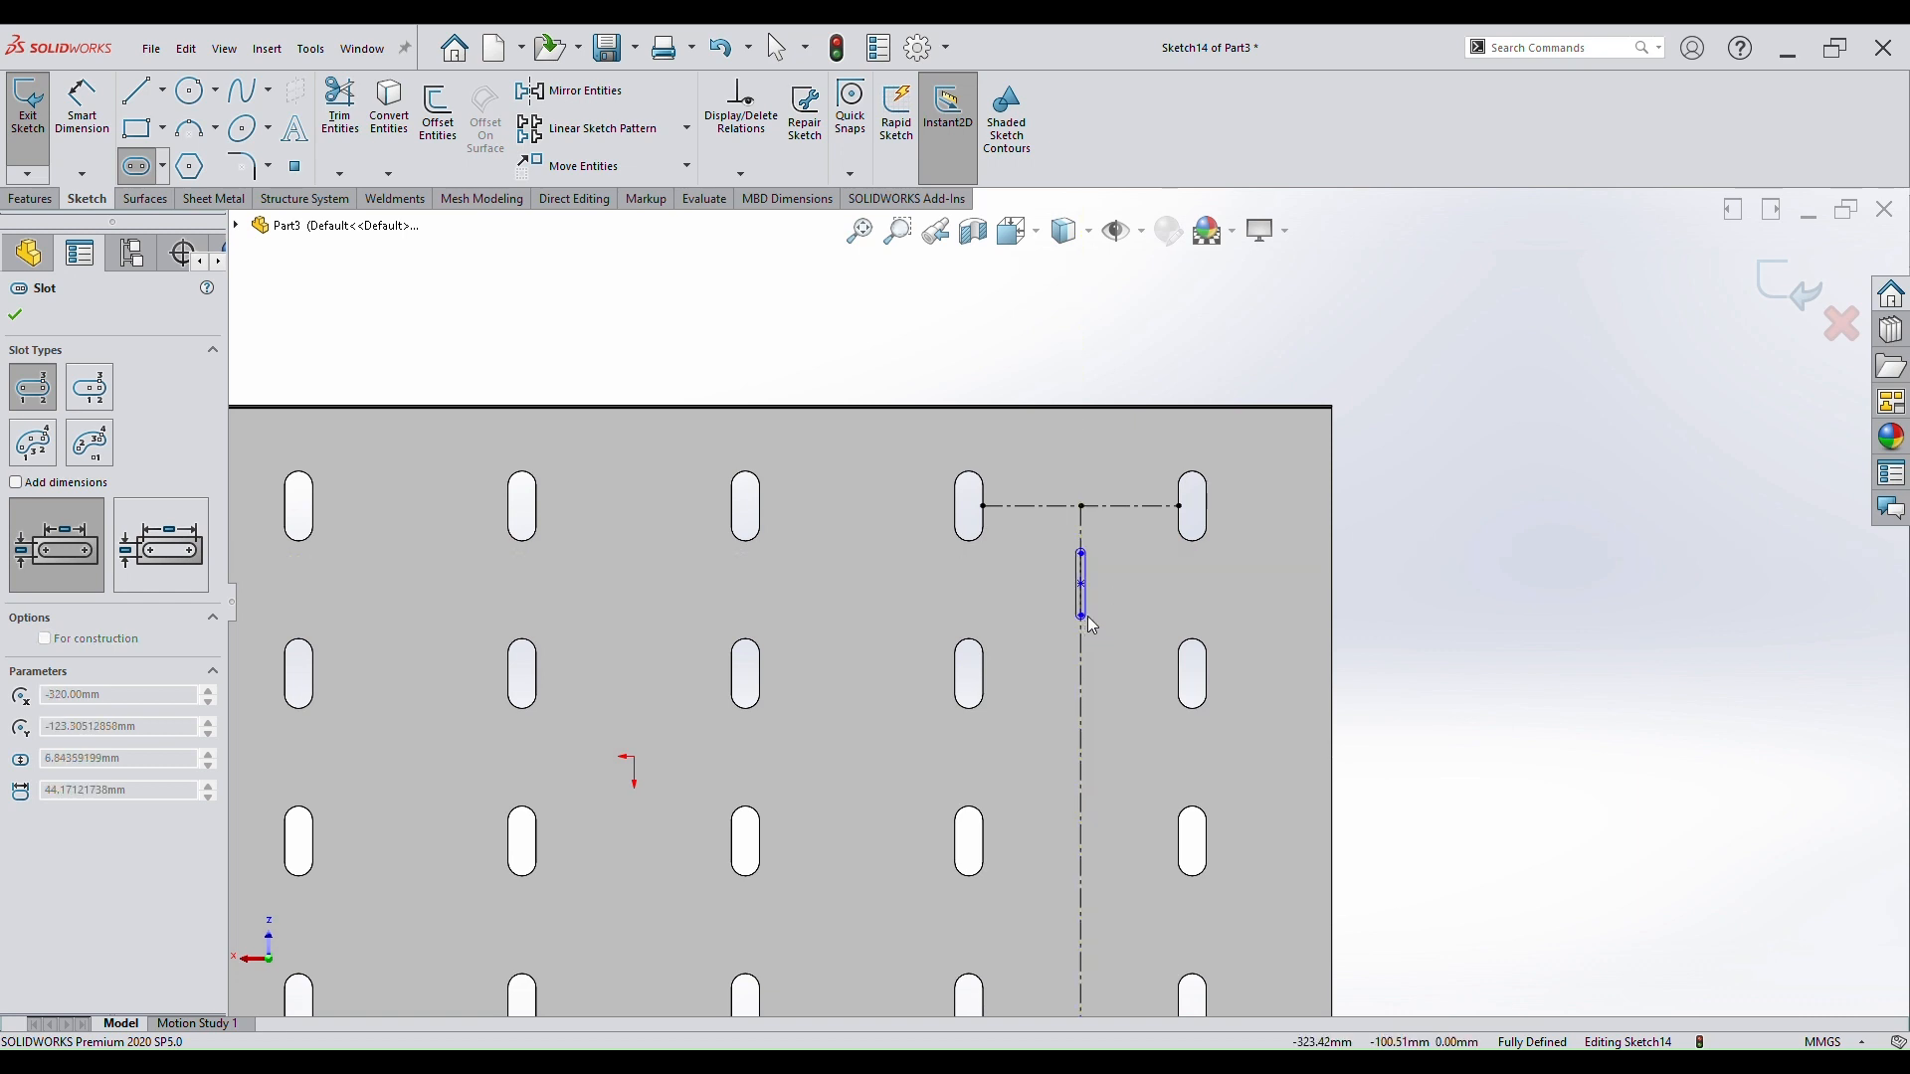
pyautogui.click(1102, 627)
pyautogui.press('Escape')
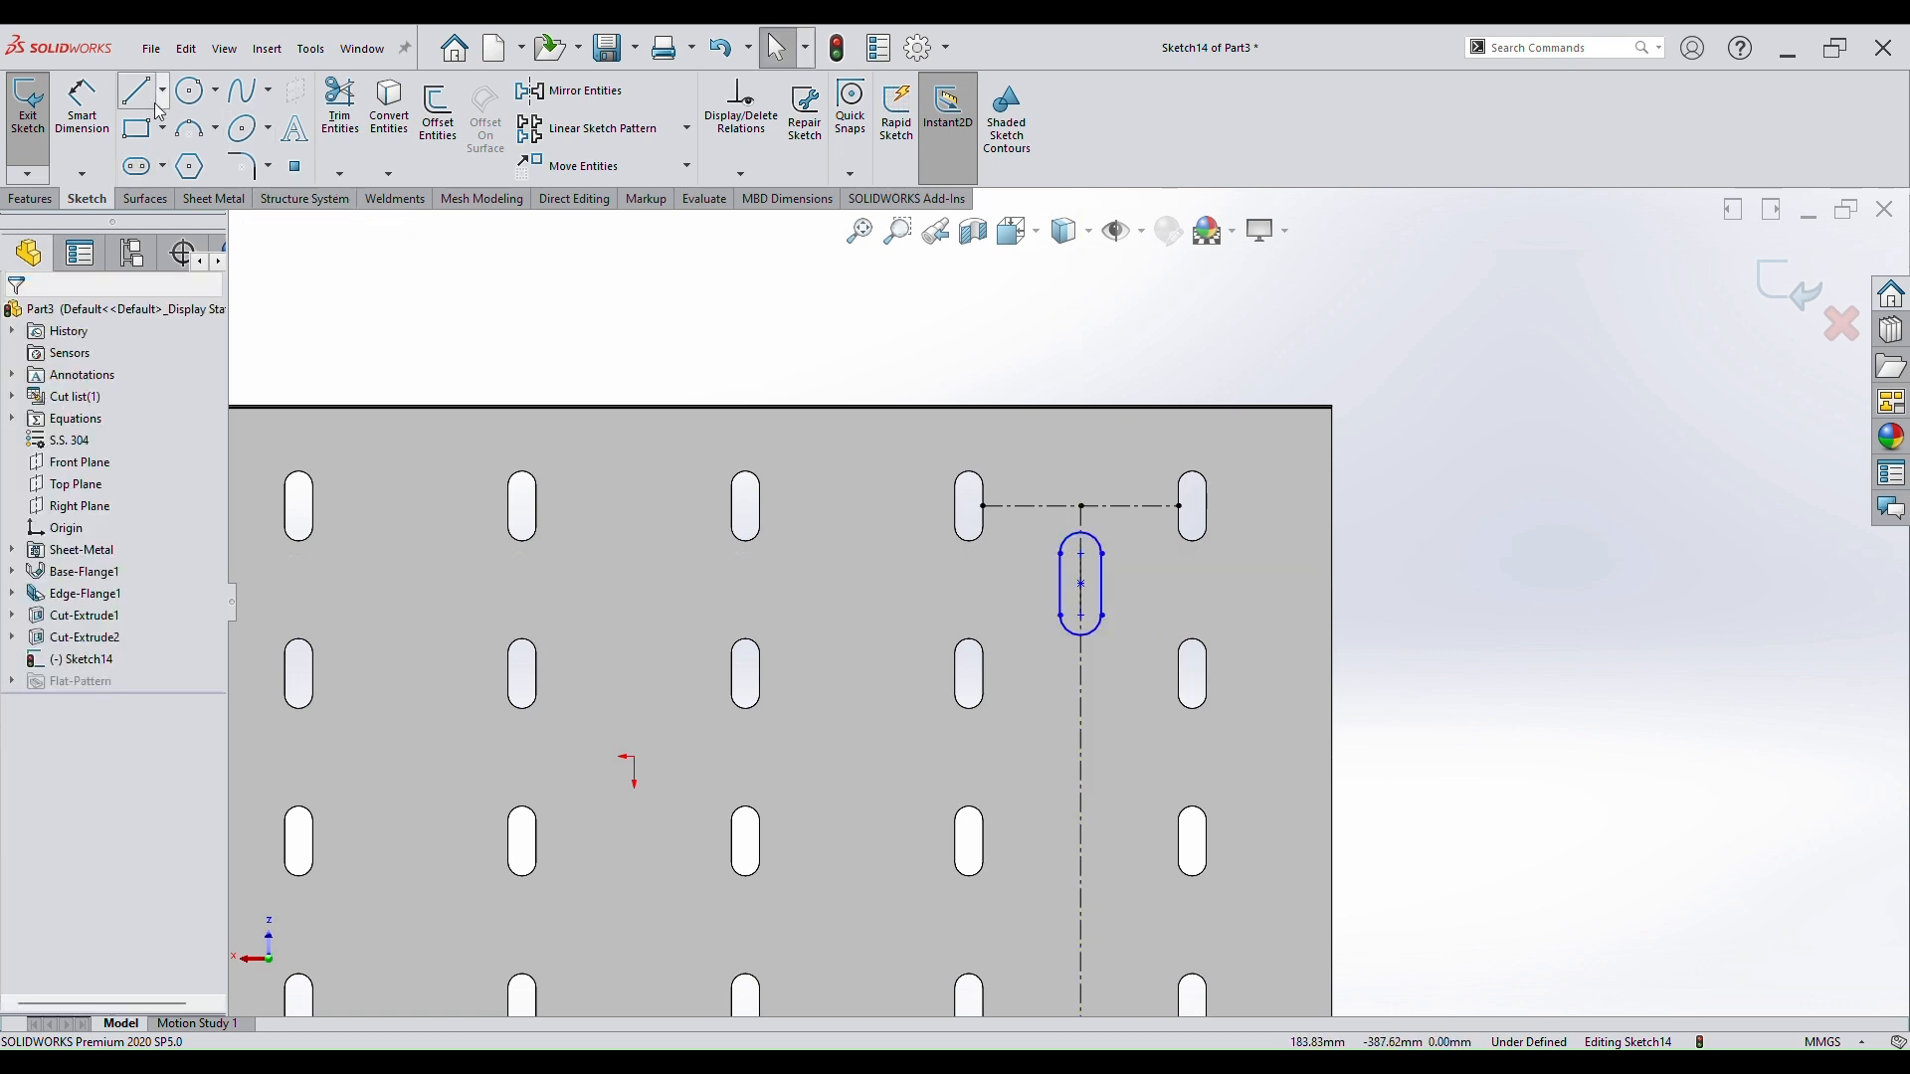
# Dimension the new slot's straight side and set its length to 30 mm.
pyautogui.click(82, 109)
pyautogui.click(1104, 582)
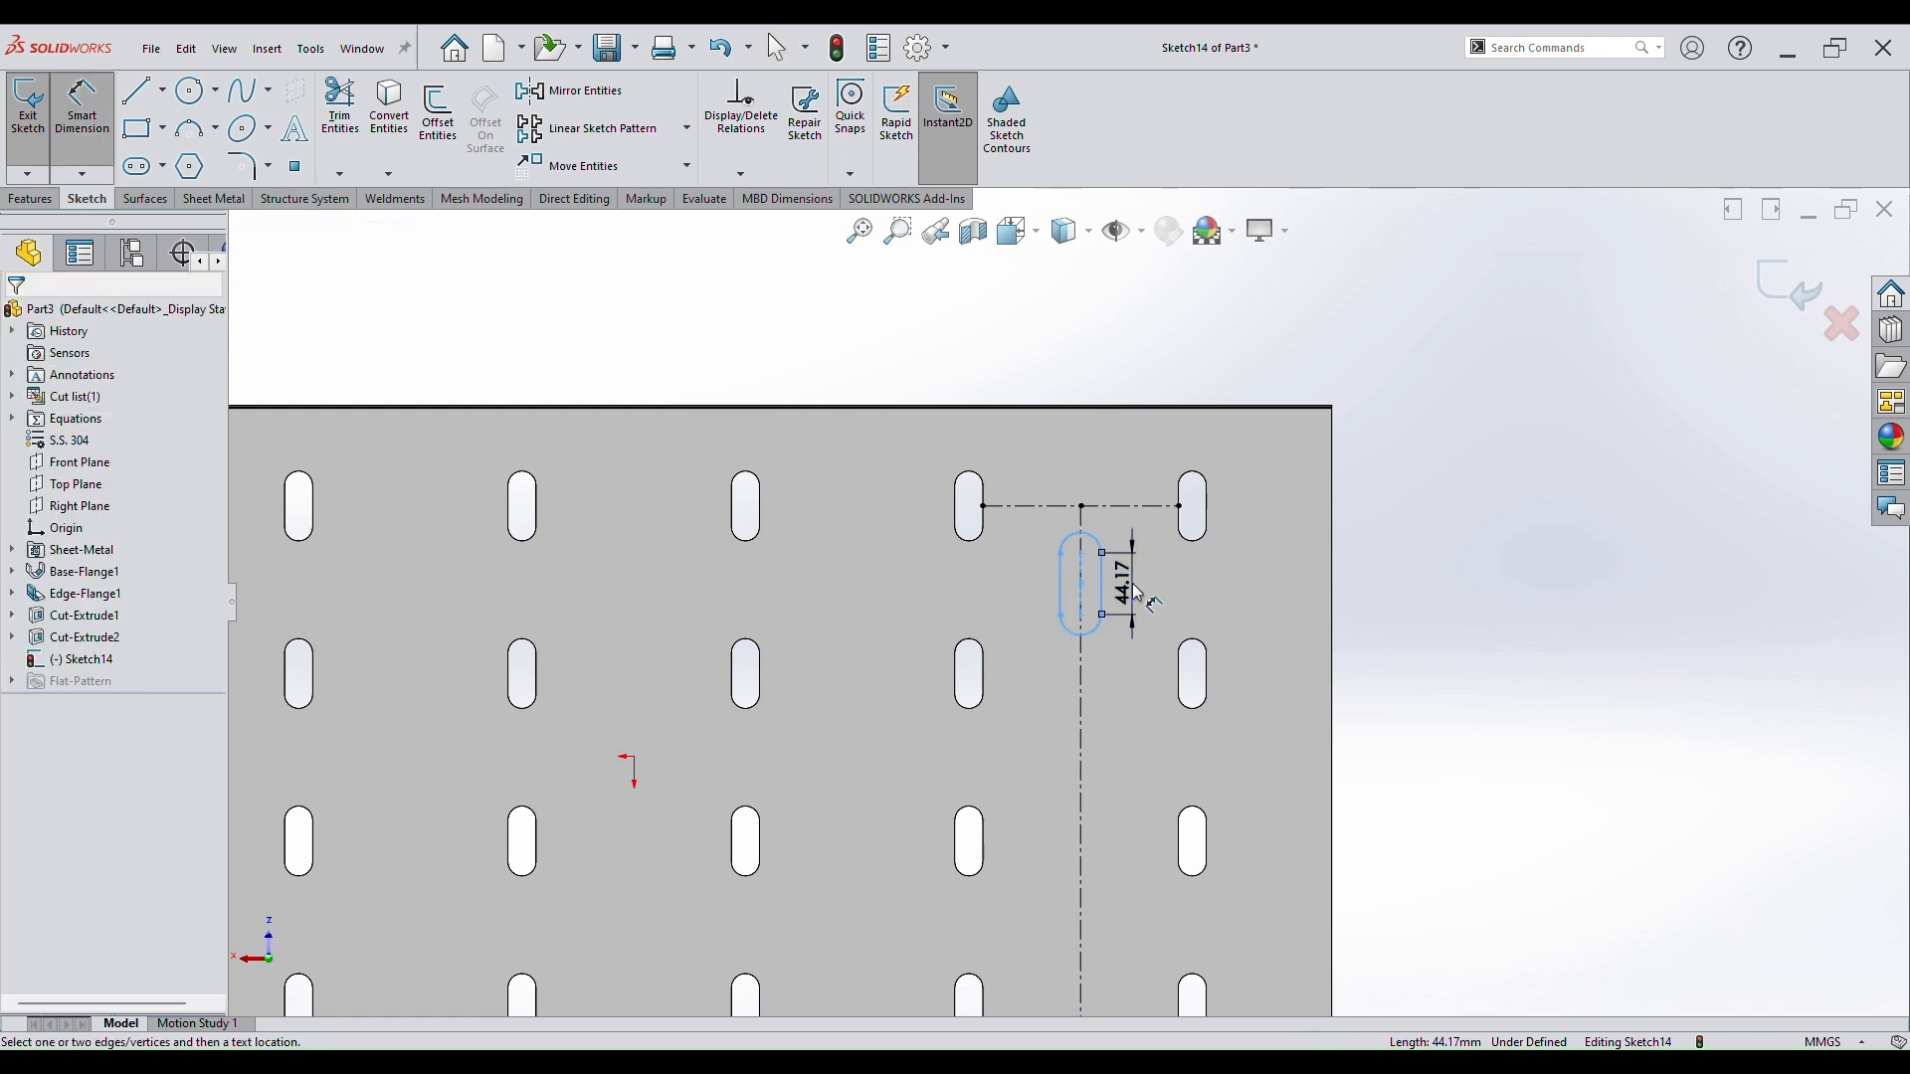
pyautogui.click(1134, 594)
pyautogui.write('30')
pyautogui.press('Return')
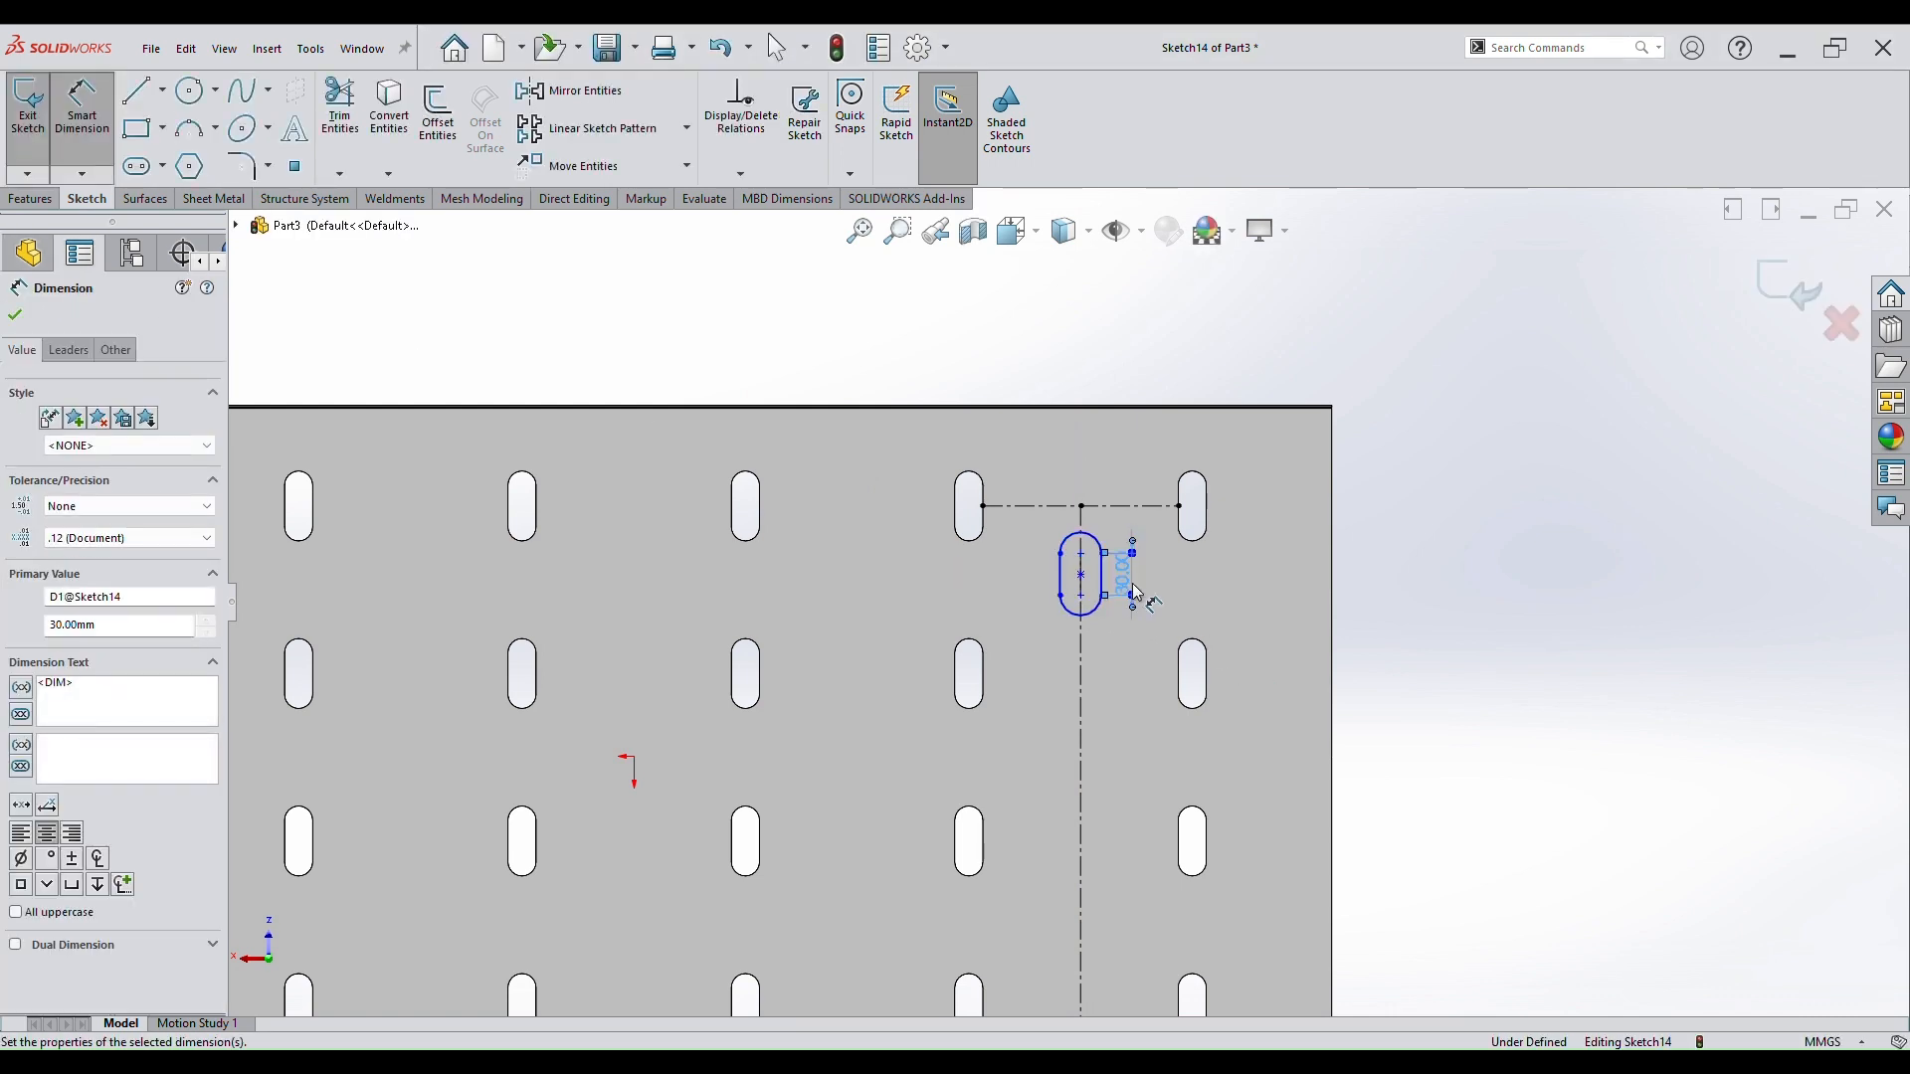
# Dimension the new slot's width between its two straight sides as 30 mm.
pyautogui.scroll(-4, 1131, 585)
pyautogui.click(981, 571)
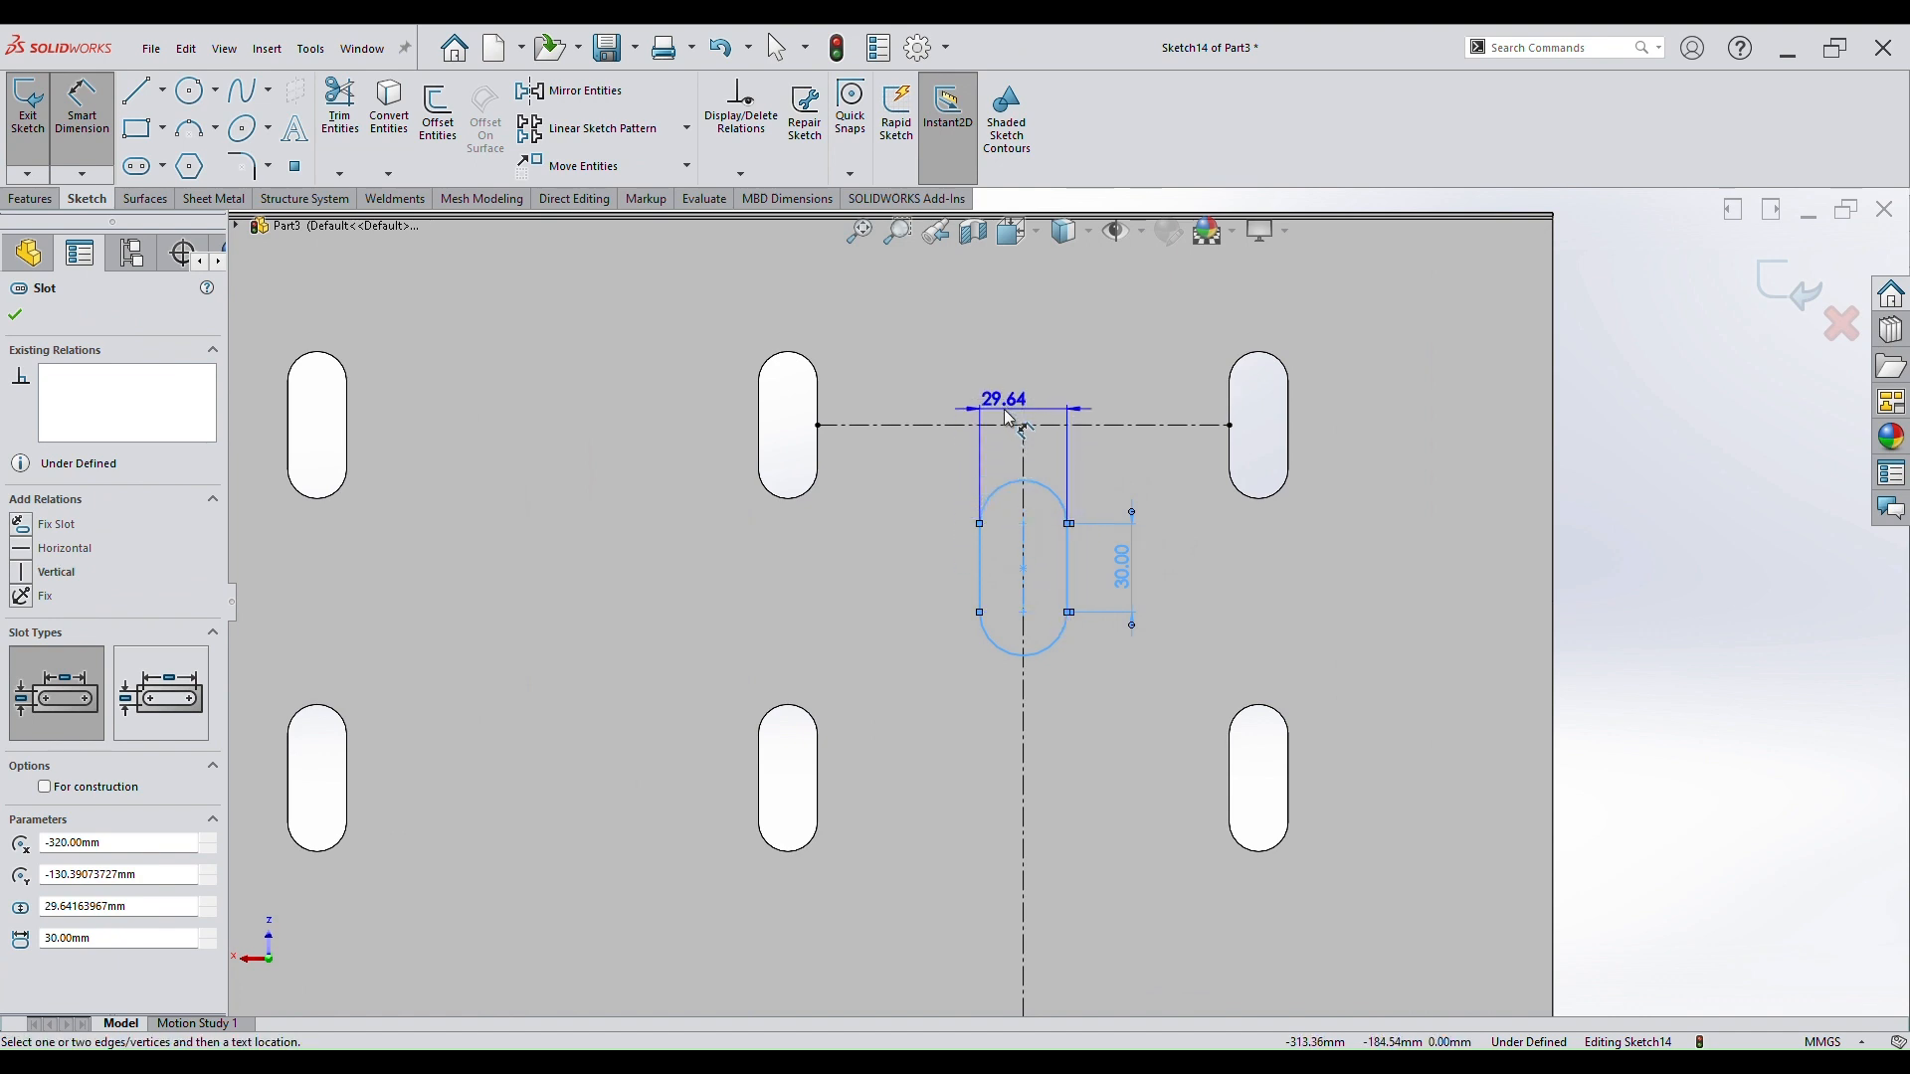
pyautogui.click(1015, 416)
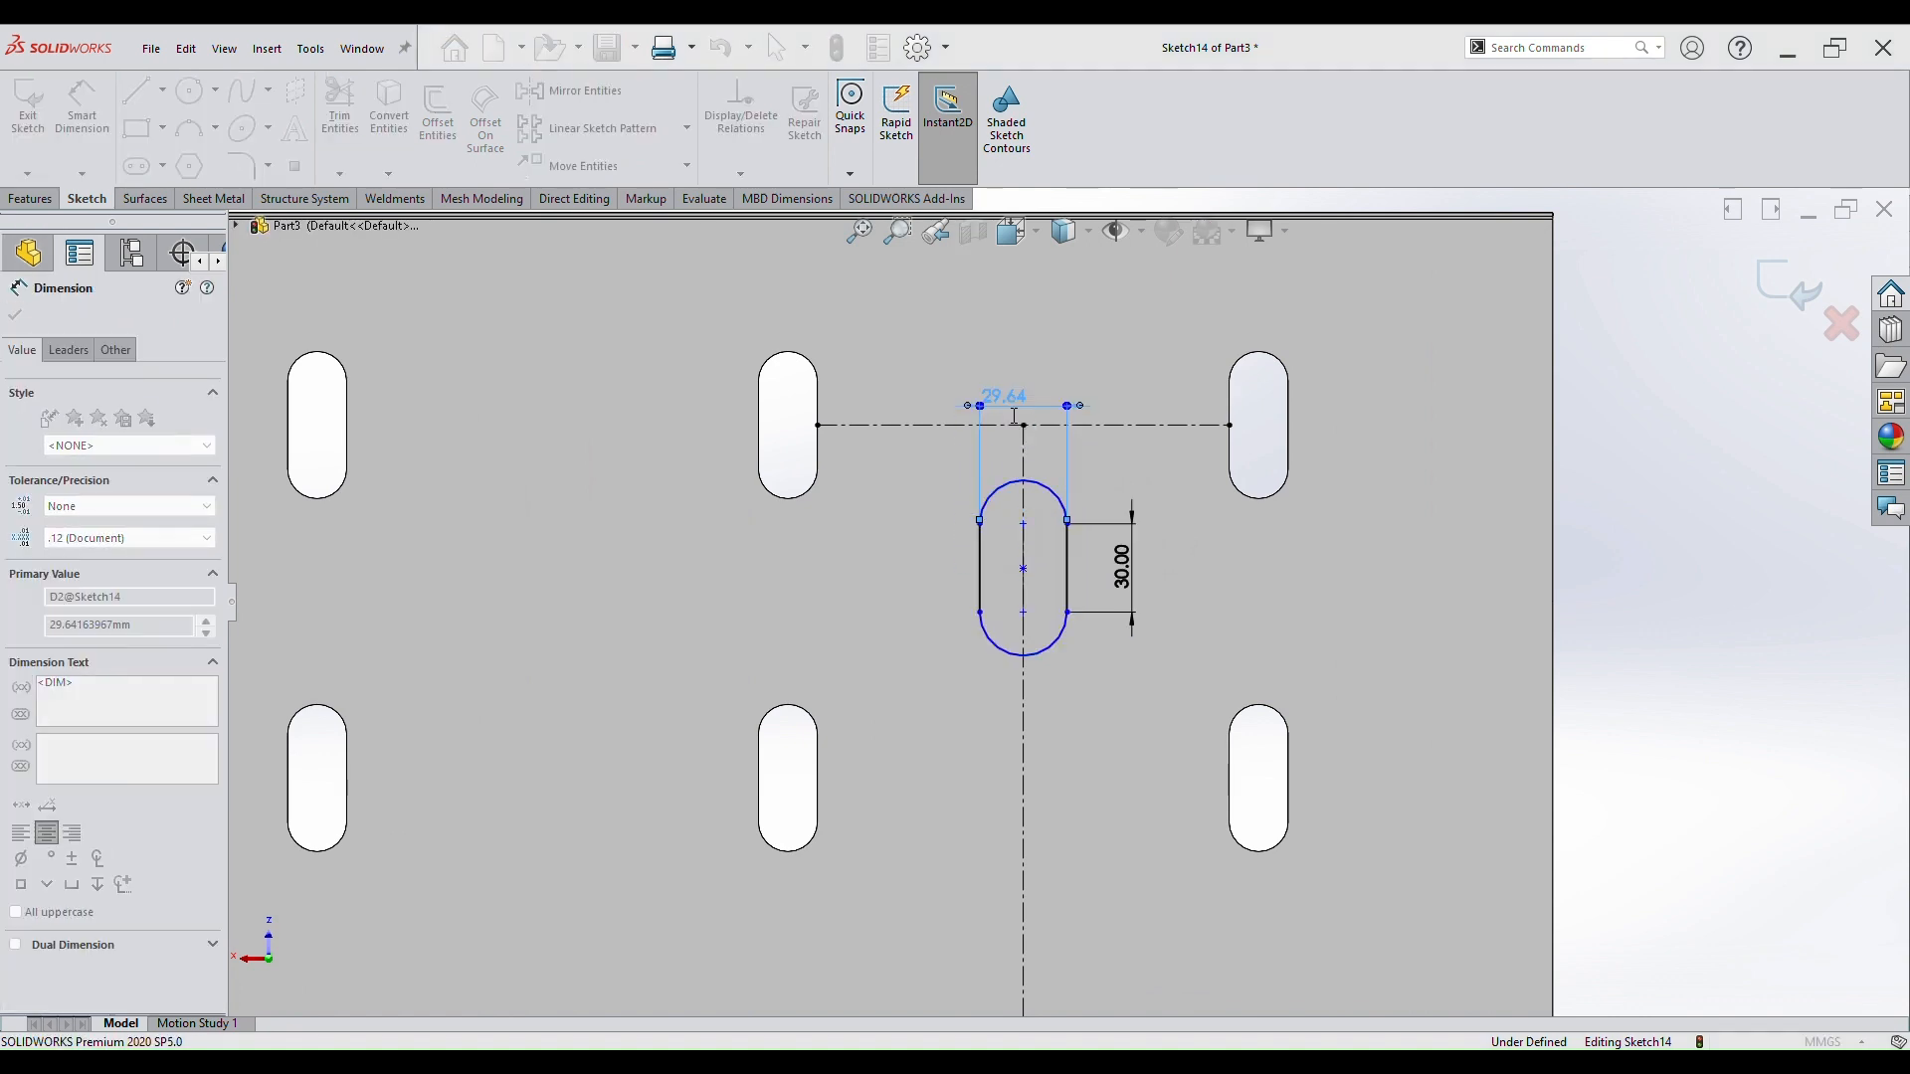
pyautogui.write('30')
pyautogui.press('Return')
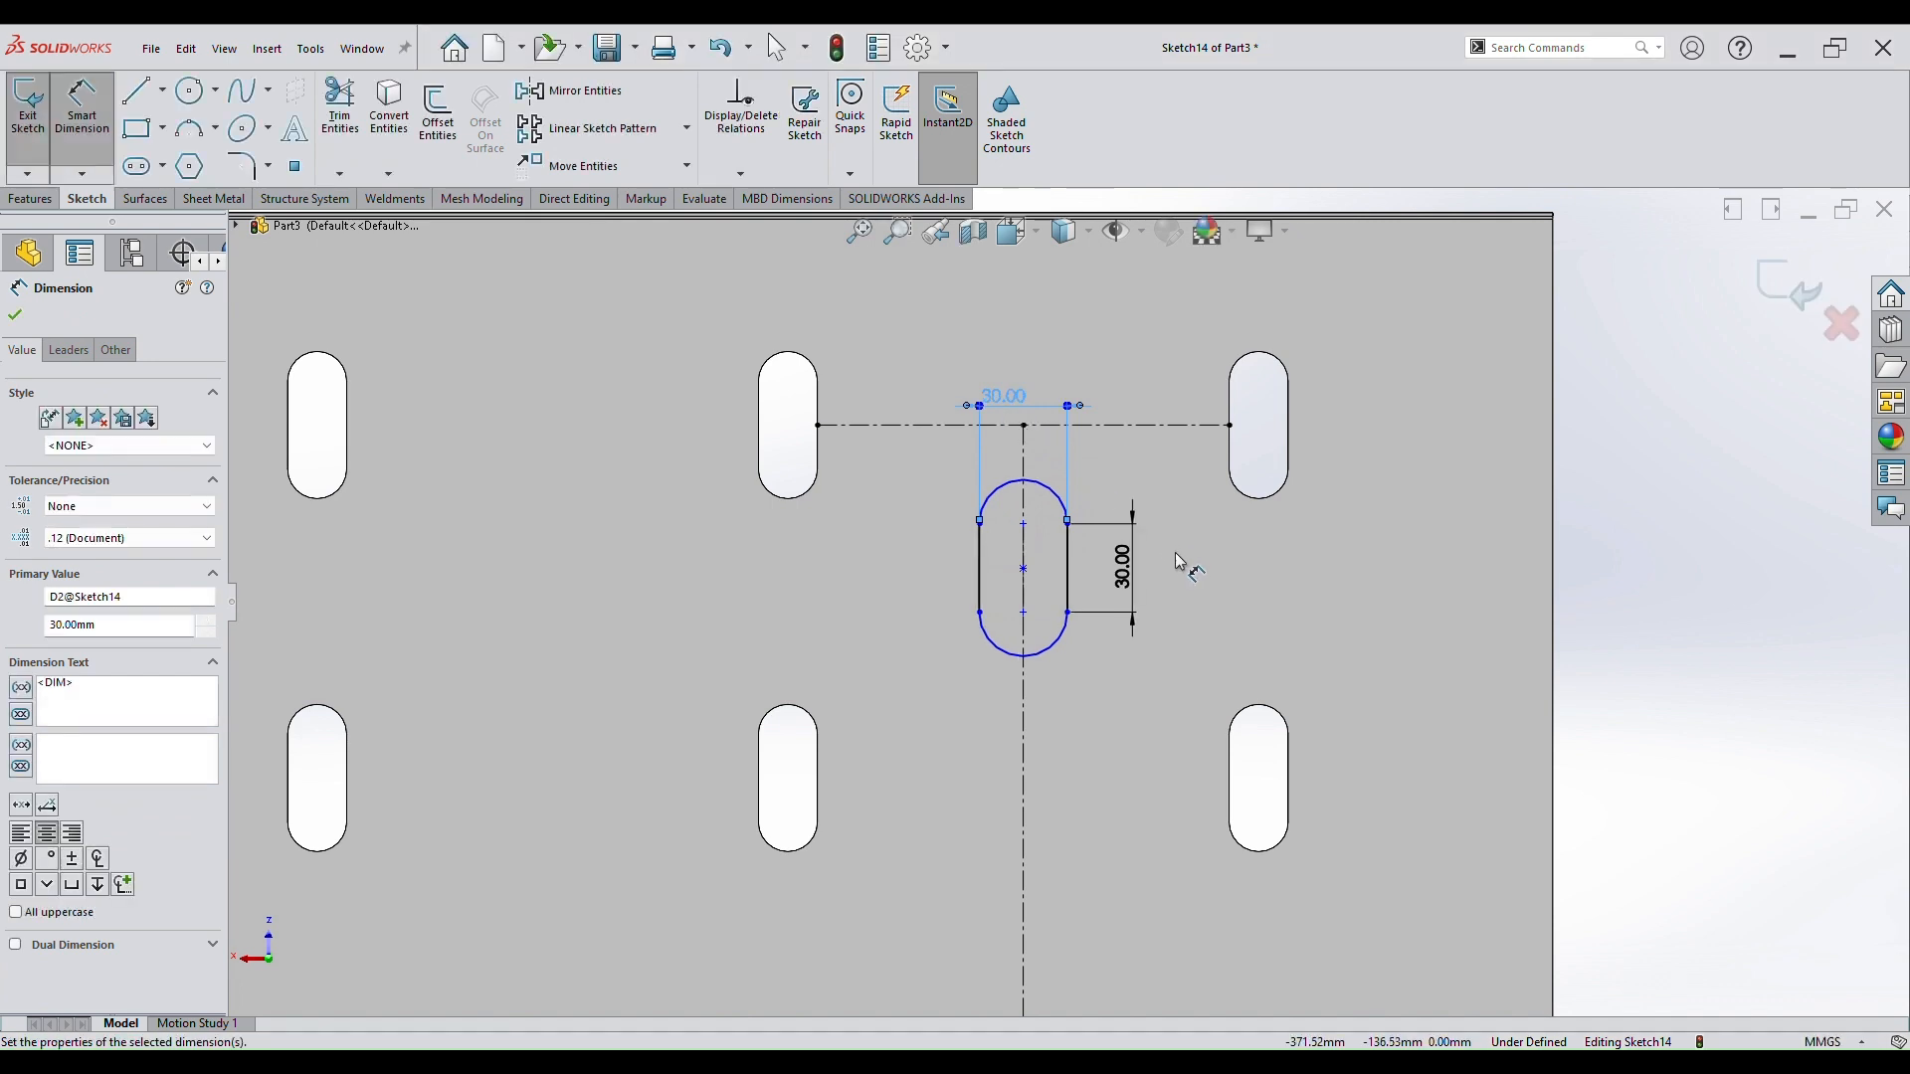
# Change the new slot's width dimension to 20 mm.
pyautogui.scroll(2, 1172, 578)
pyautogui.click(1557, 581)
pyautogui.scroll(-2, 1146, 567)
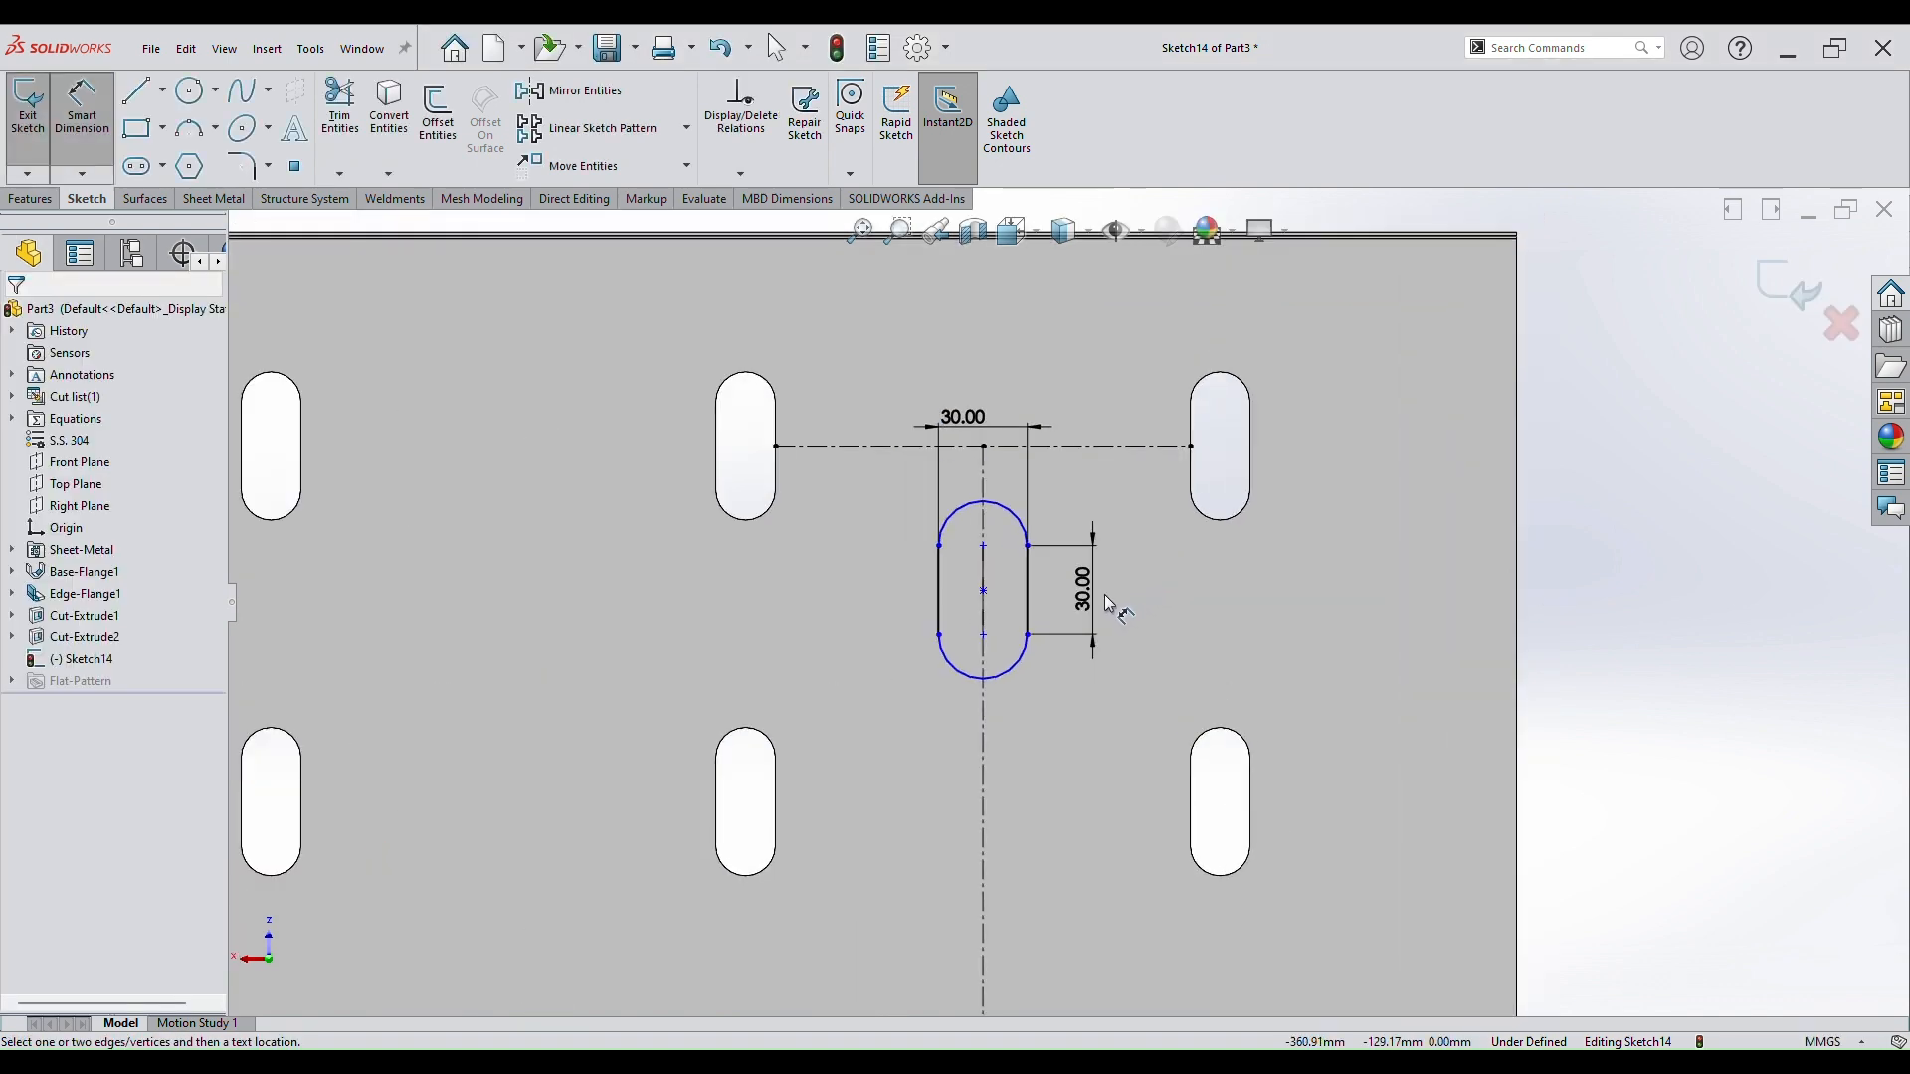
pyautogui.click(952, 416)
pyautogui.write('20')
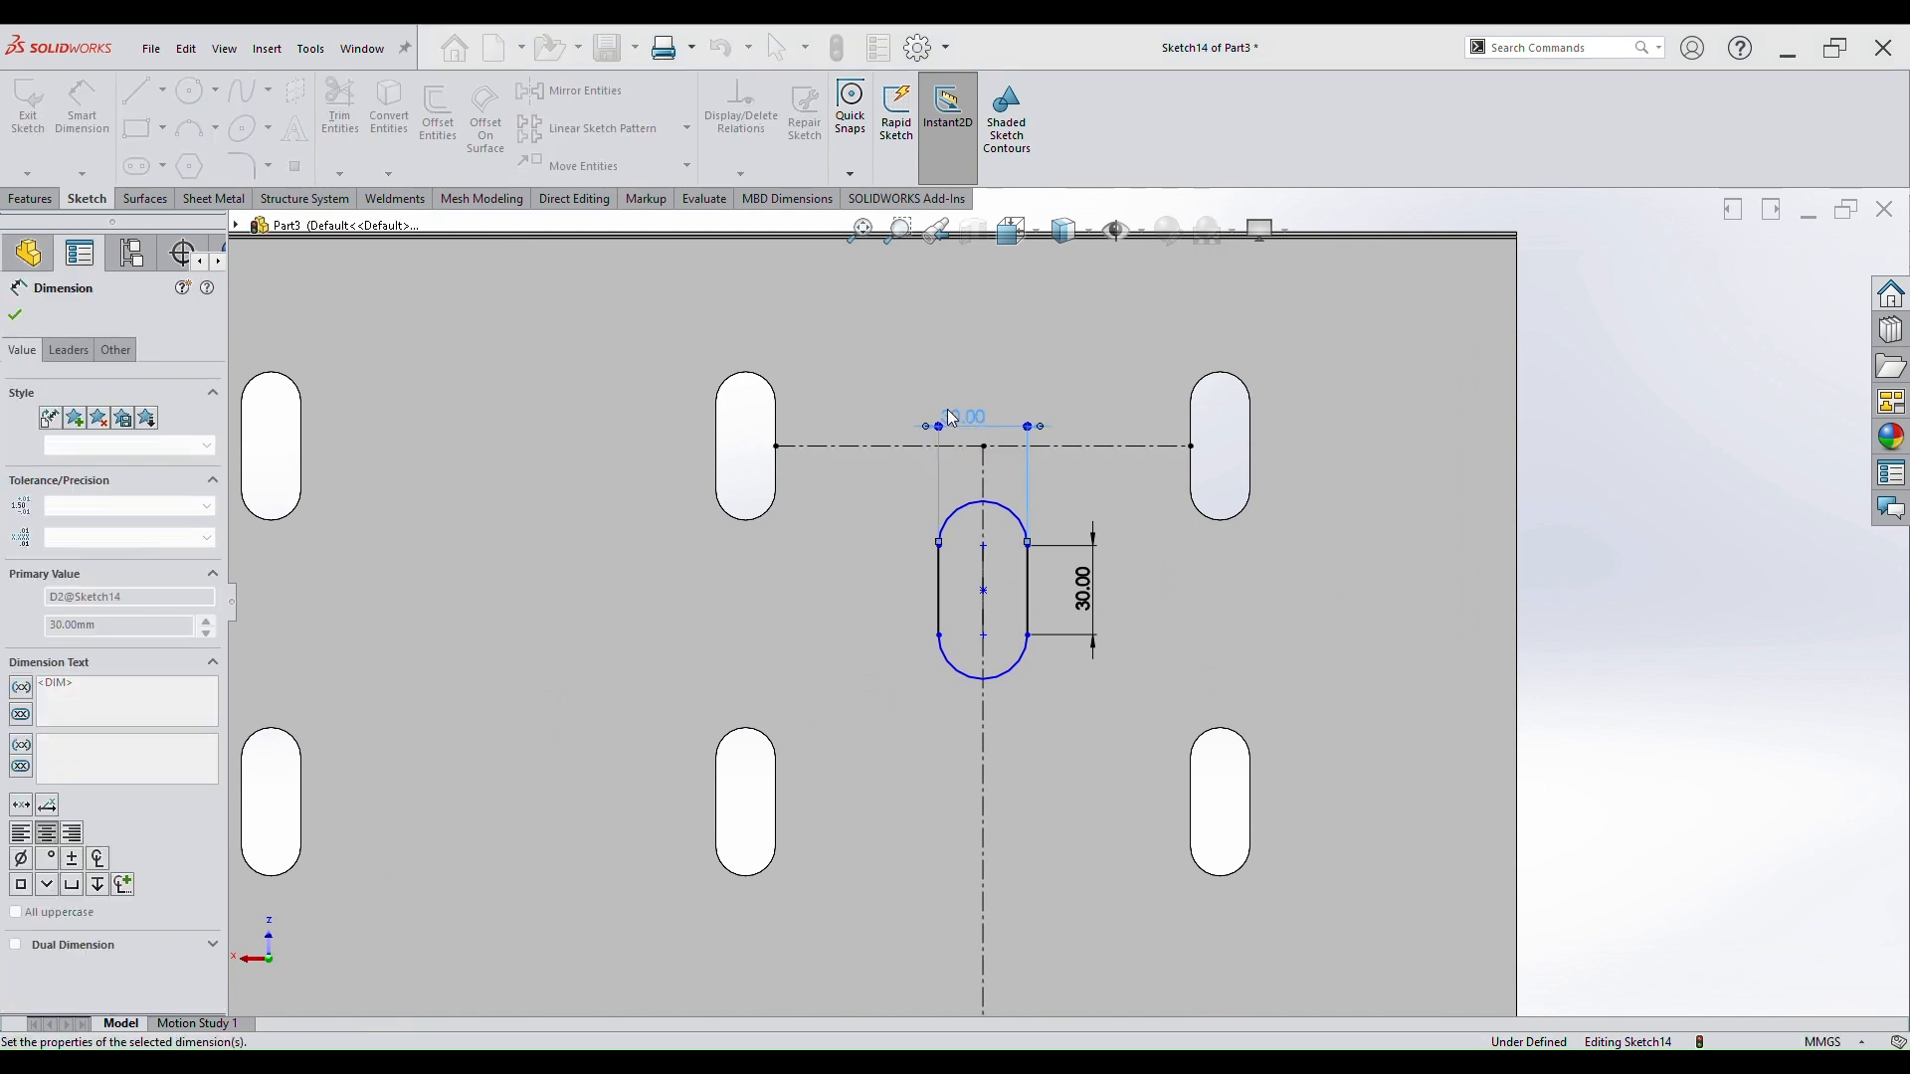
pyautogui.press('Return')
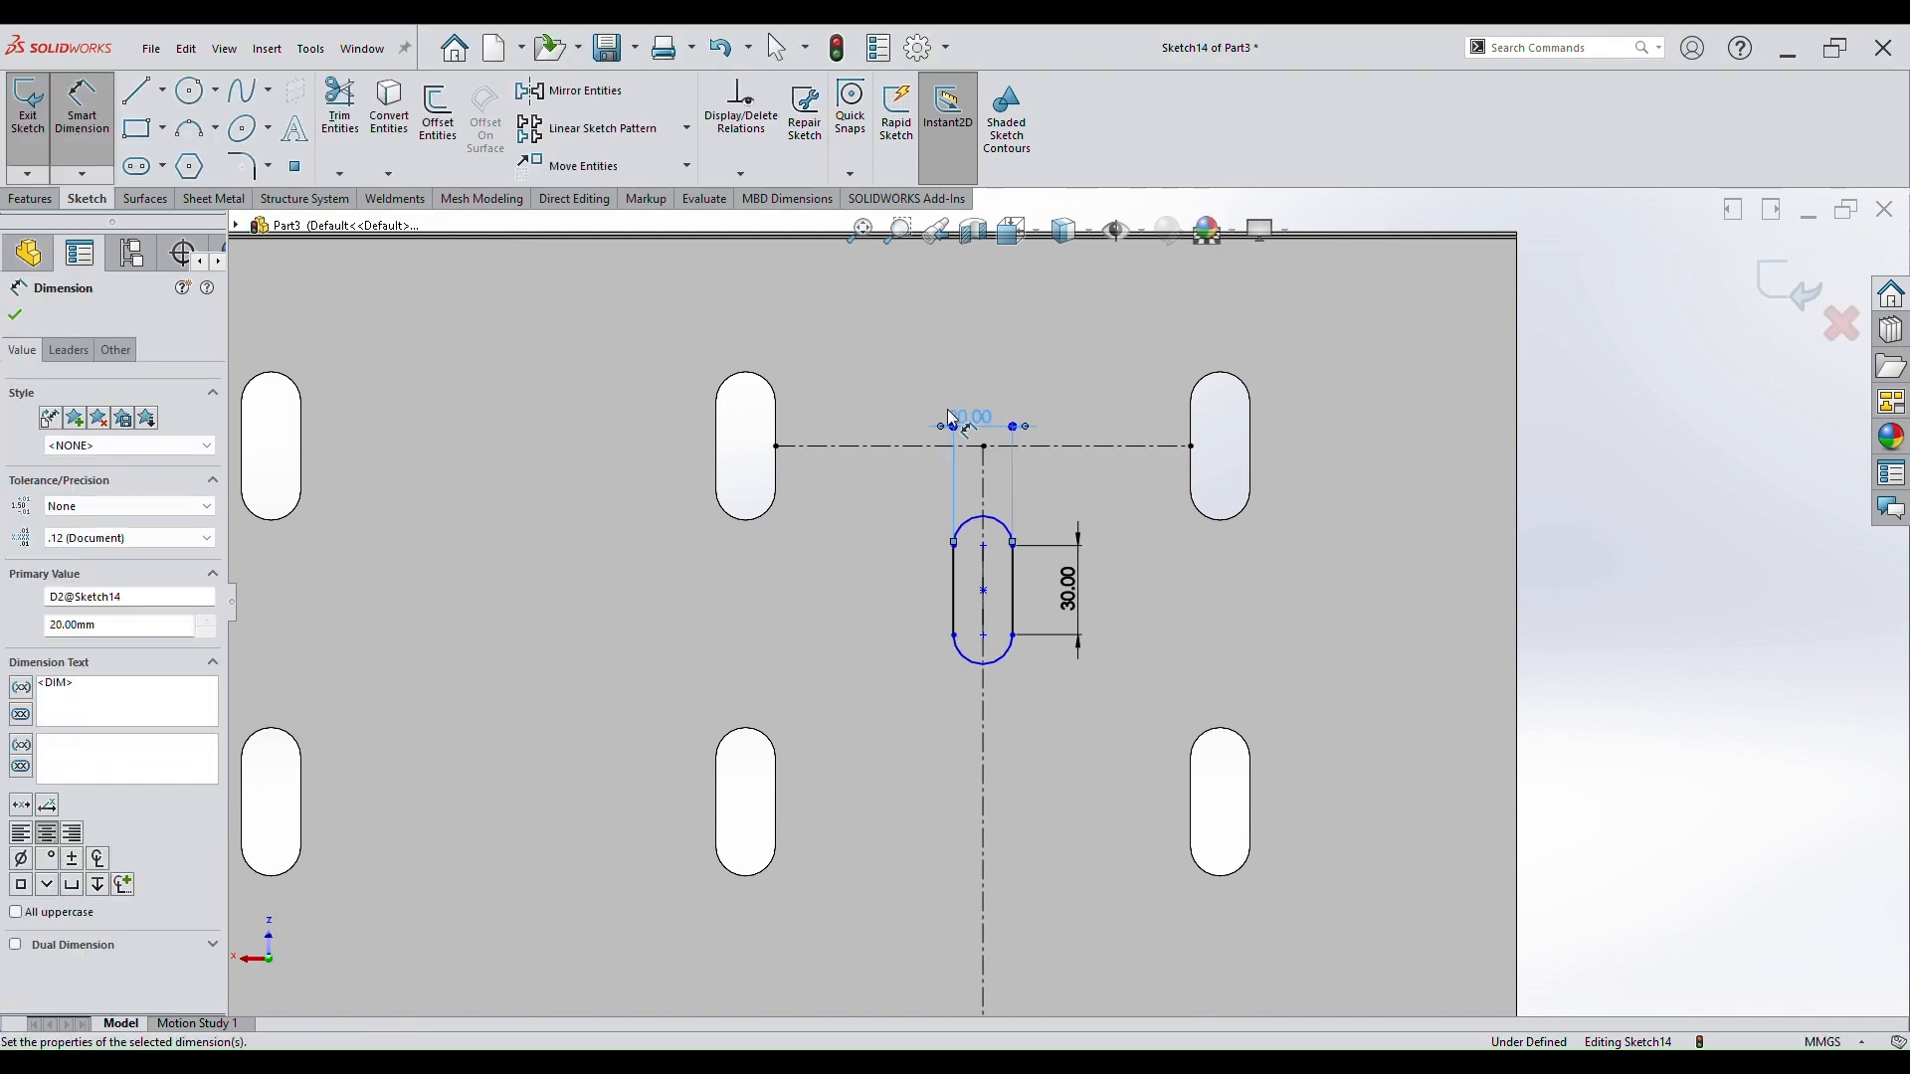
# Dimension the new slot's centre from the web's upper edge and set the distance to 120 mm.
pyautogui.click(988, 595)
pyautogui.scroll(-5, 1024, 418)
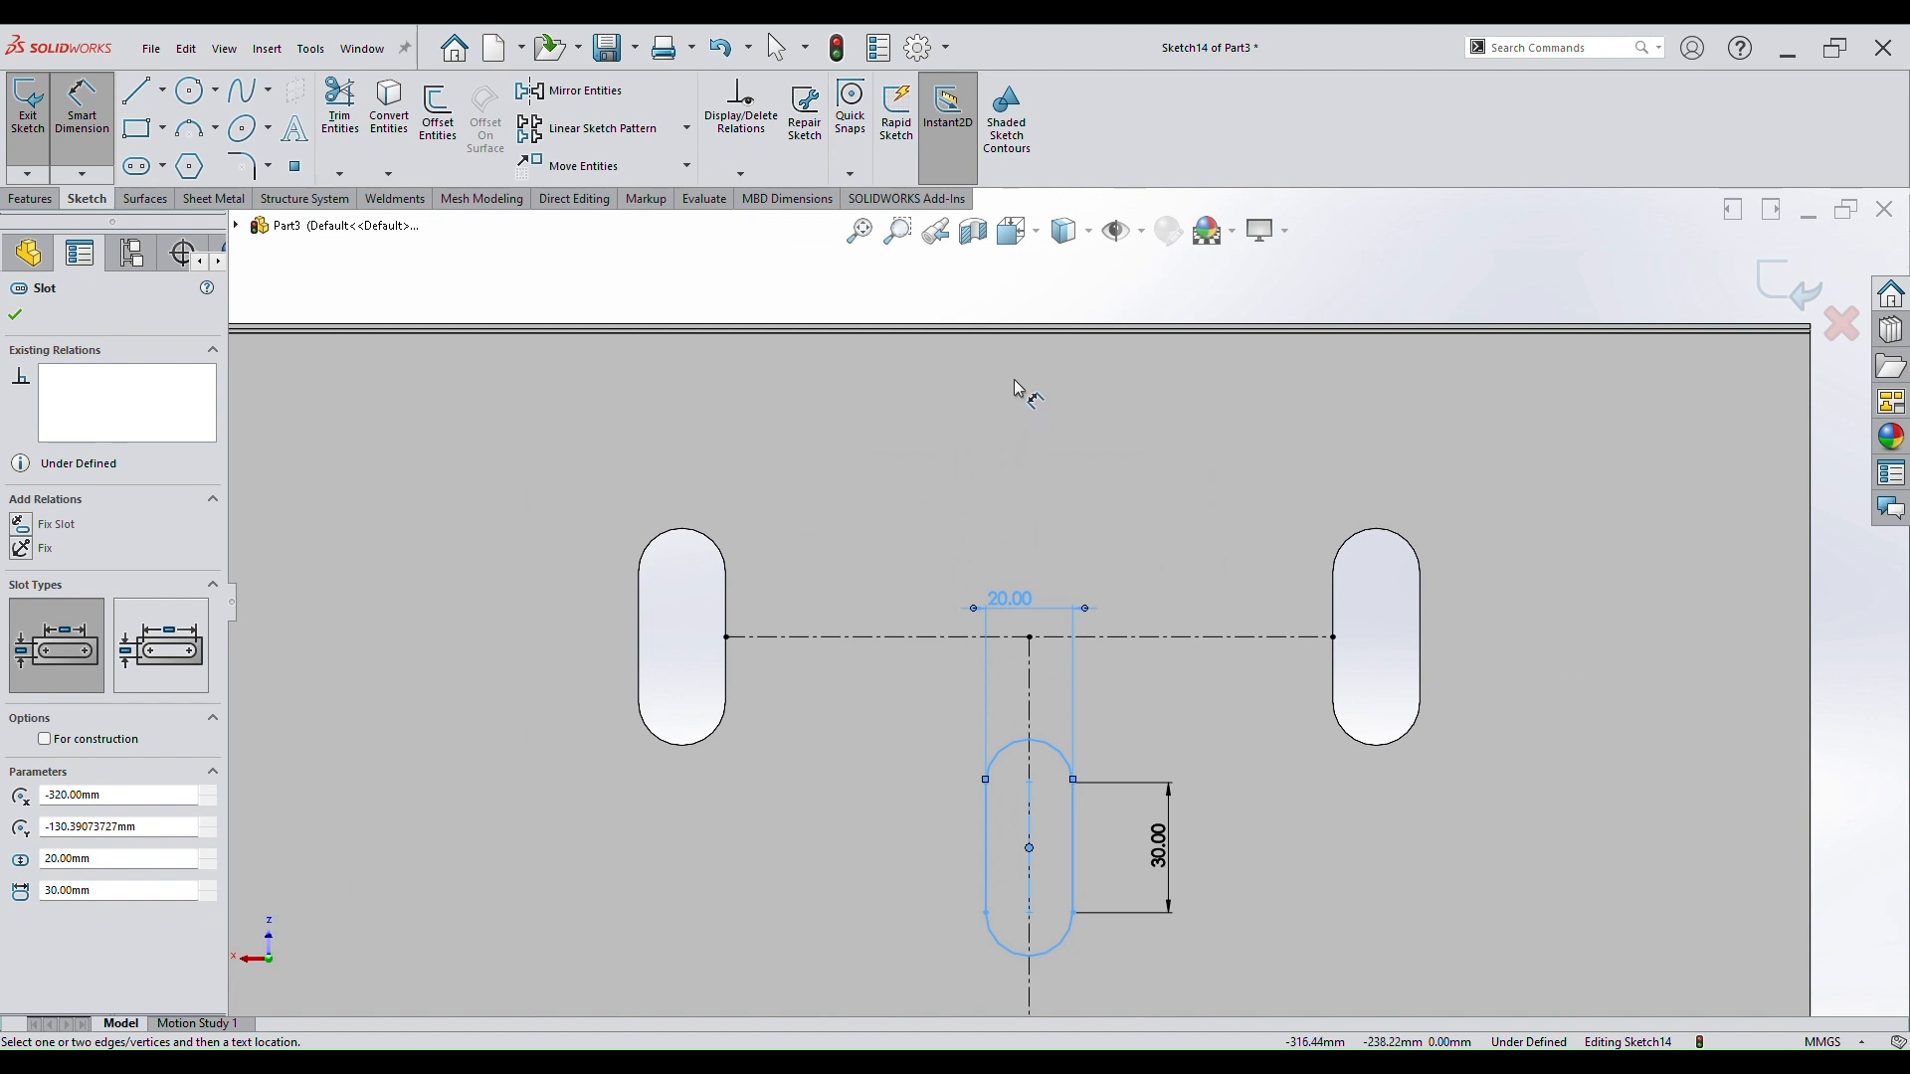
pyautogui.click(1032, 334)
pyautogui.scroll(3, 1054, 597)
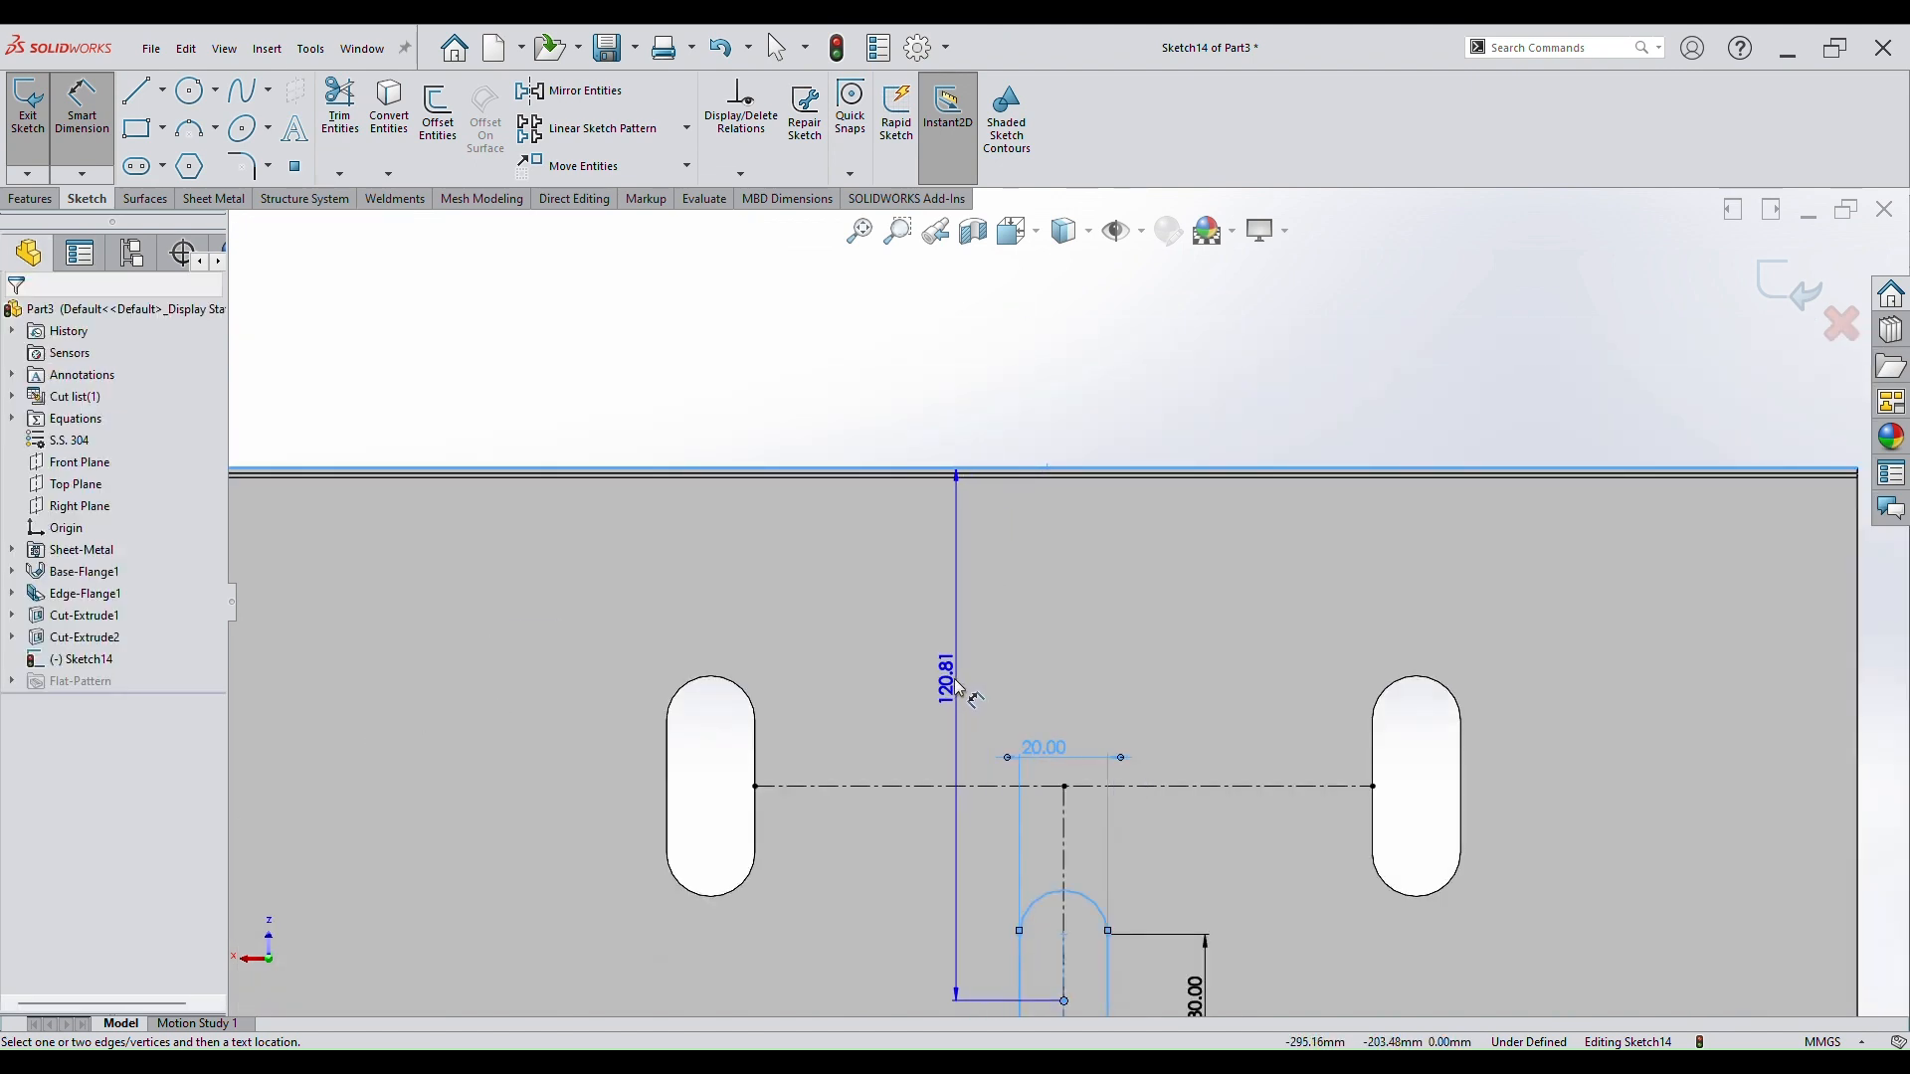
pyautogui.click(950, 689)
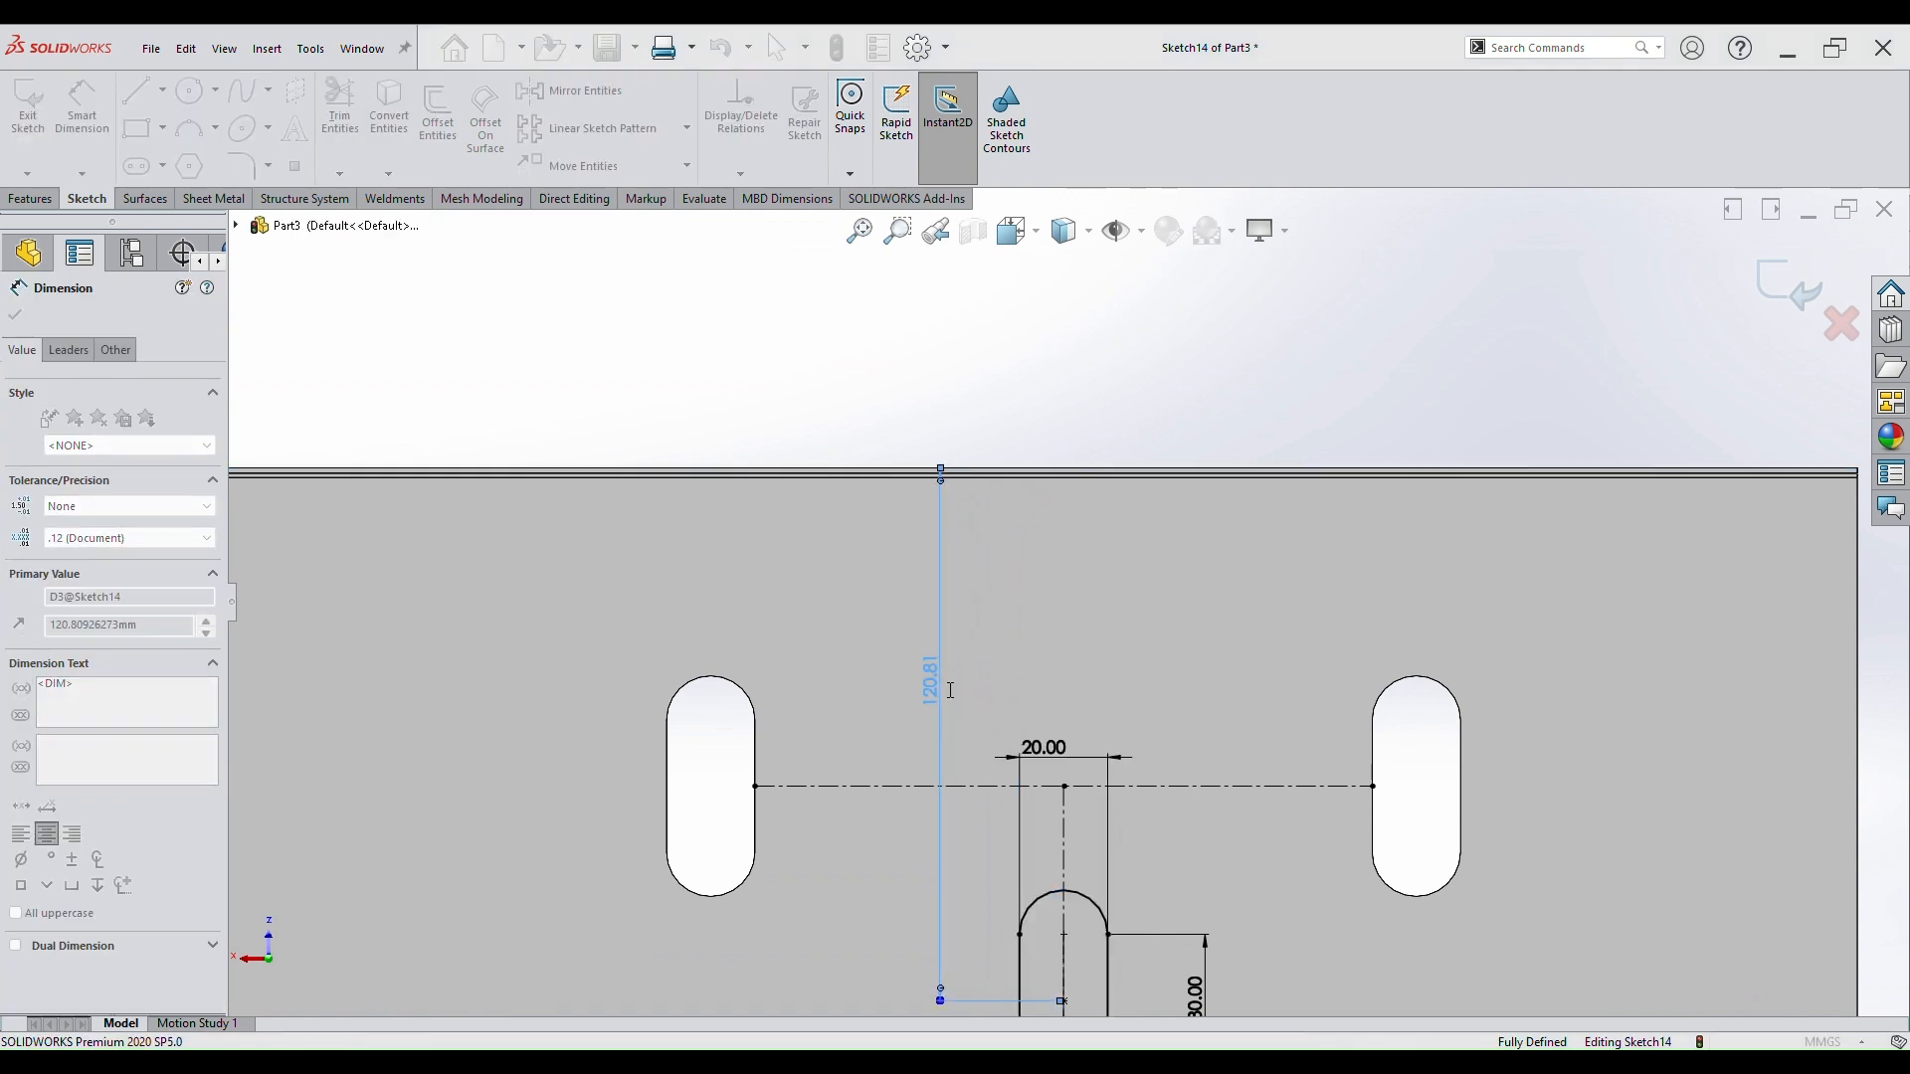
pyautogui.write('120')
pyautogui.press('Return')
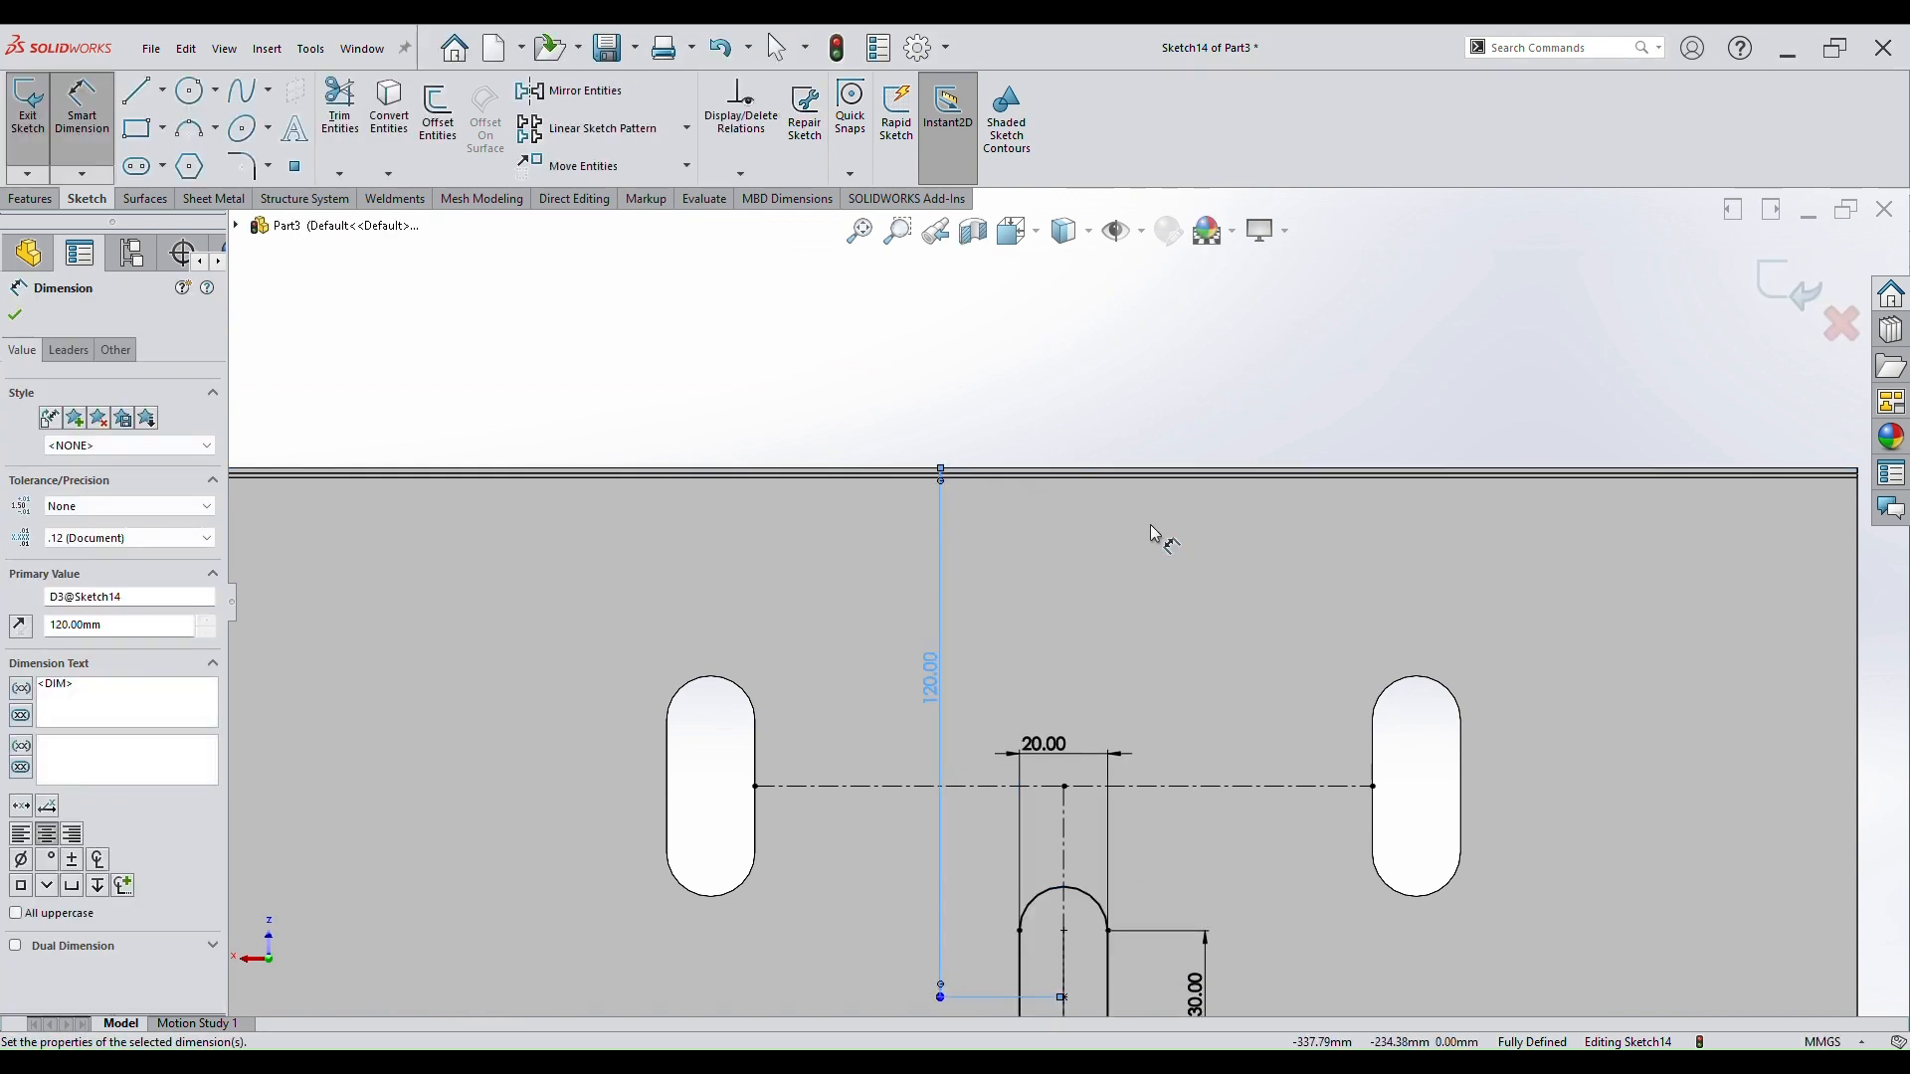
pyautogui.click(1187, 378)
pyautogui.scroll(5, 1171, 429)
pyautogui.scroll(3, 1121, 750)
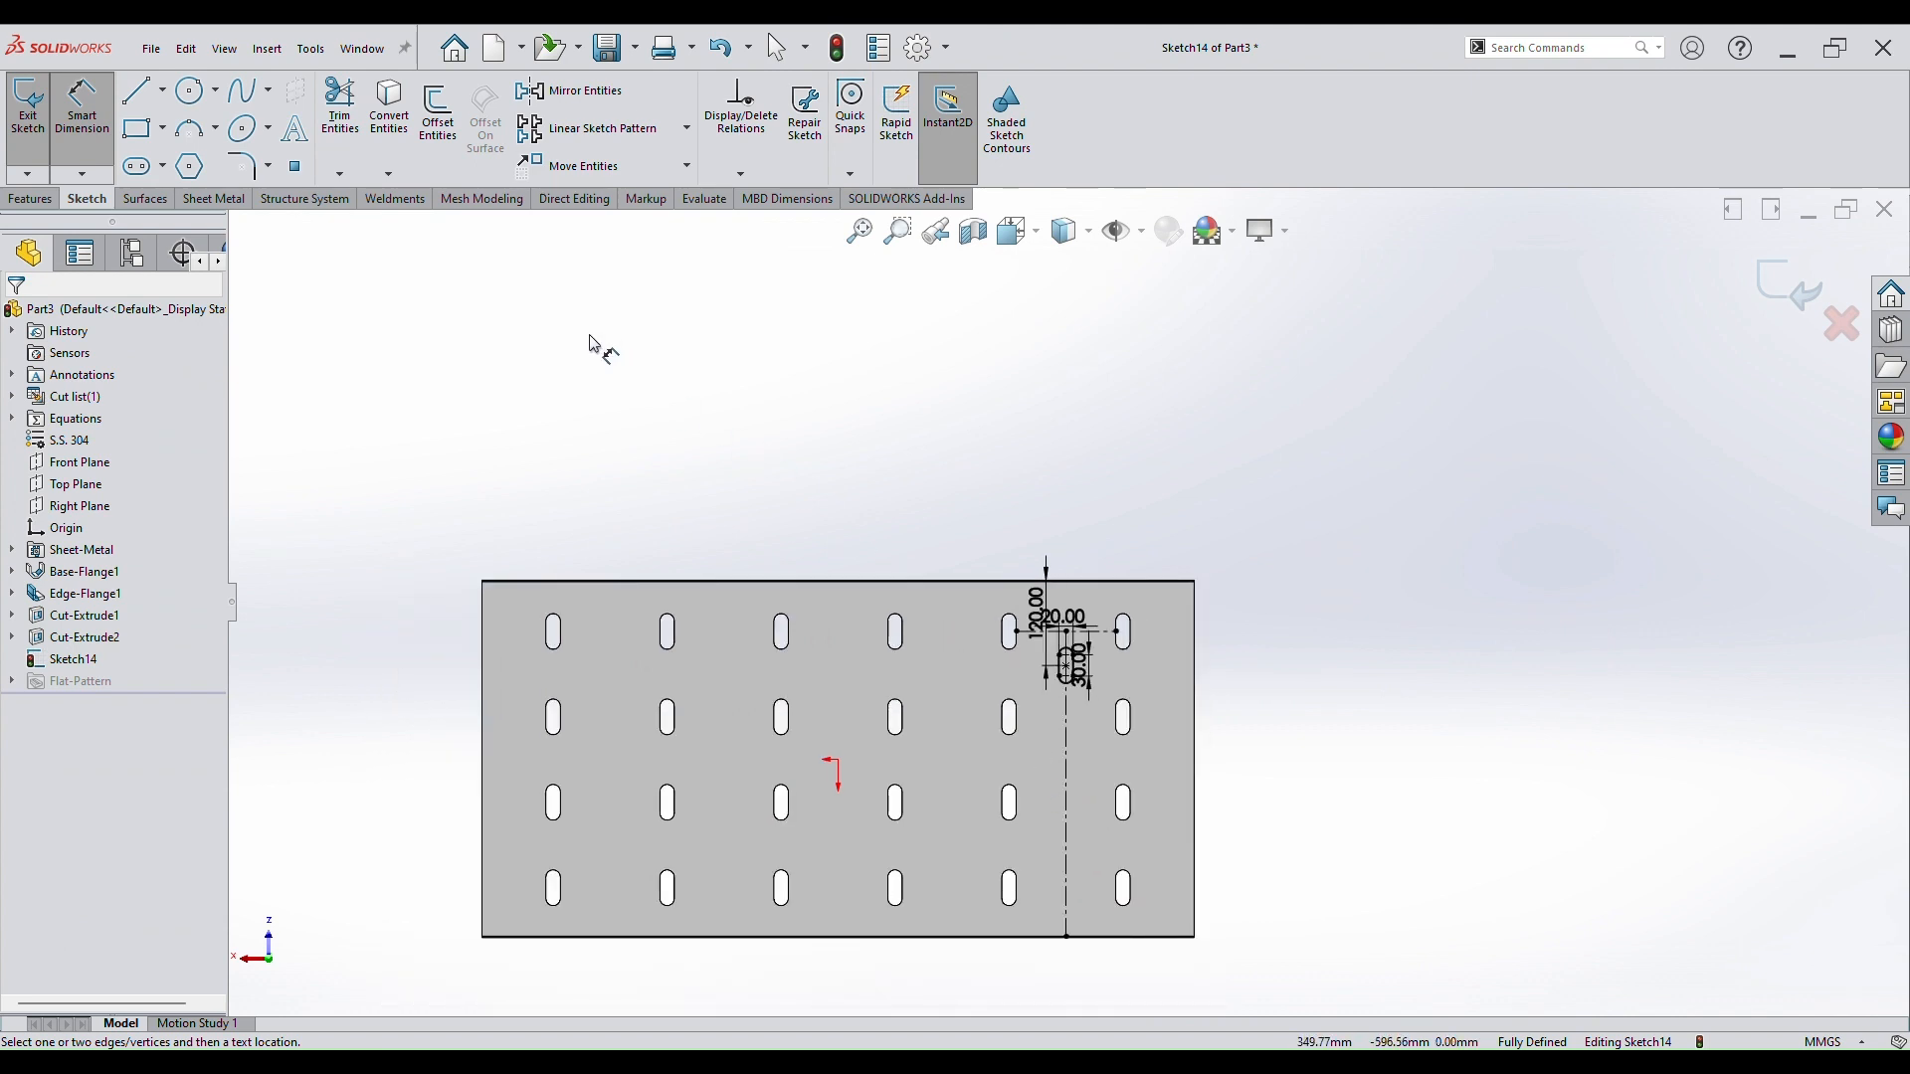
# Change the new slot's distance from the web's upper edge to 130 mm.
pyautogui.scroll(-4, 1072, 751)
pyautogui.scroll(-1, 1089, 726)
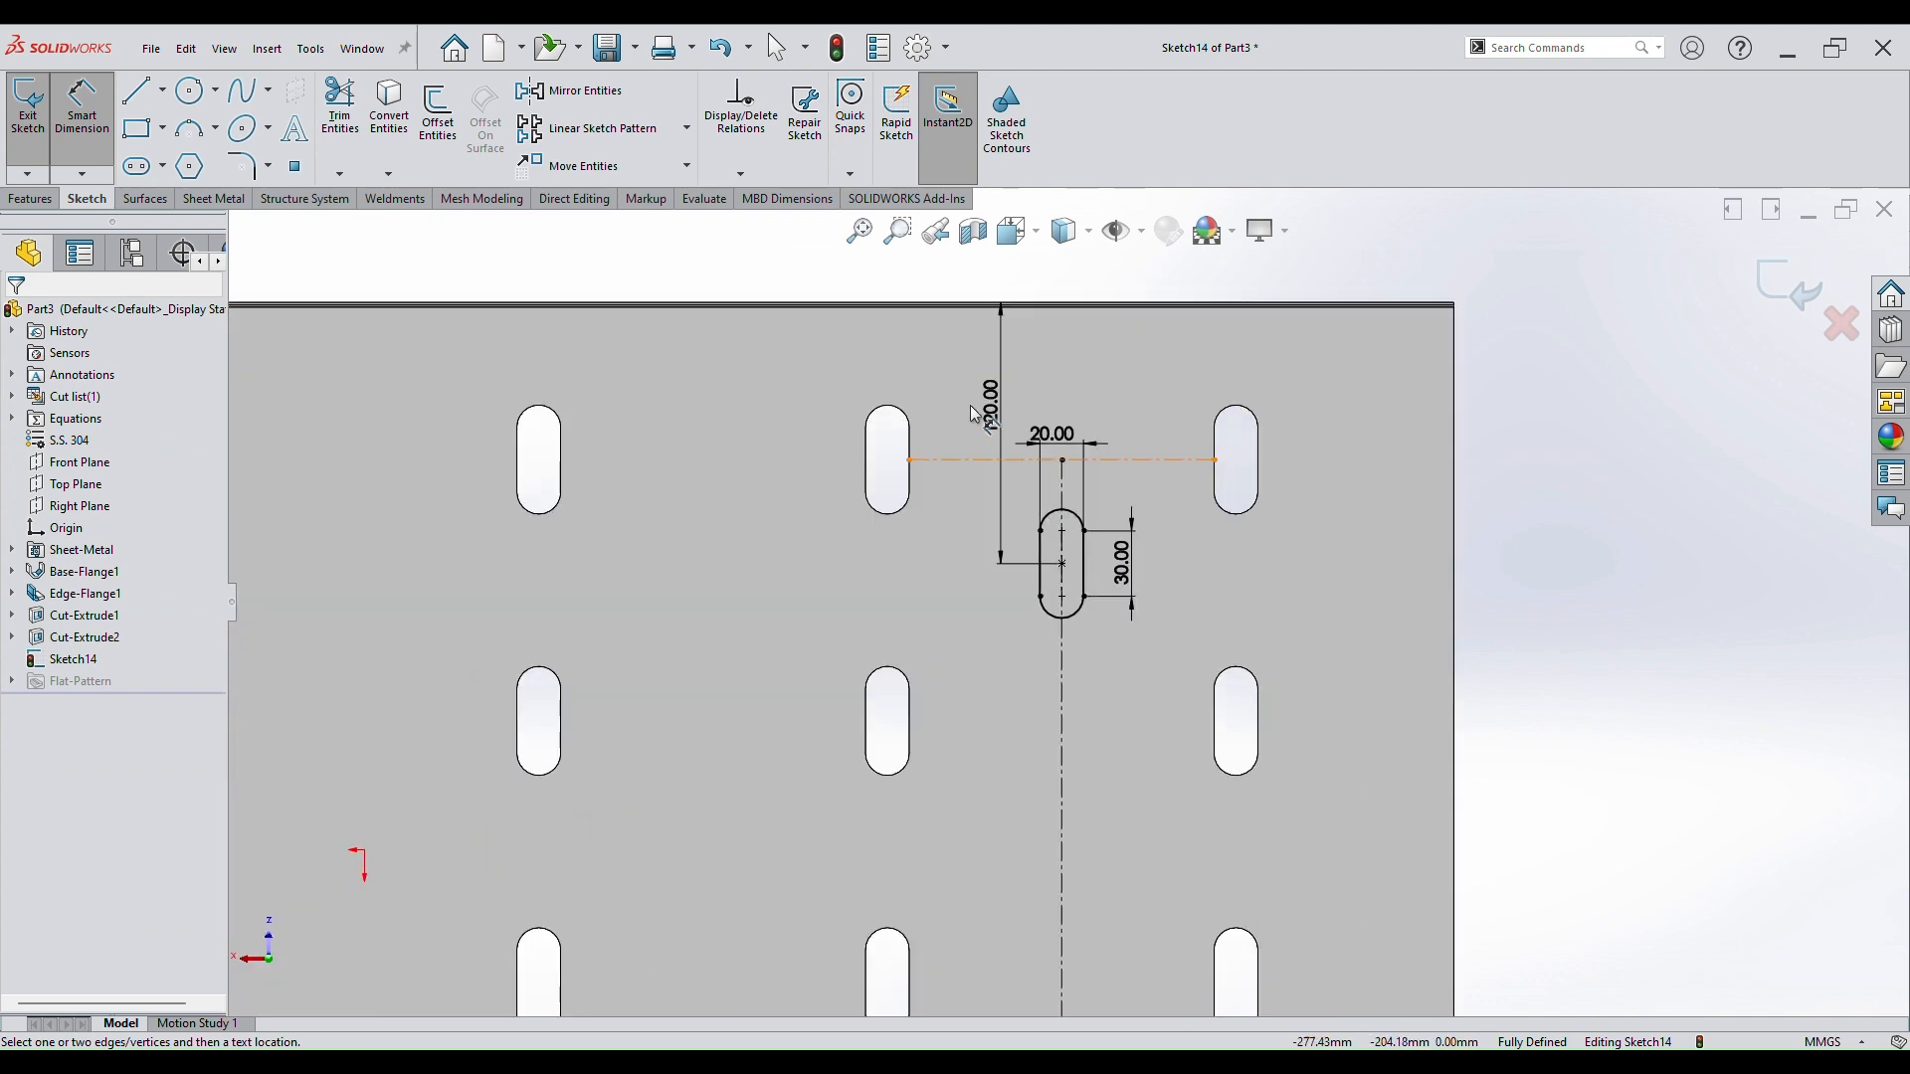
pyautogui.click(995, 419)
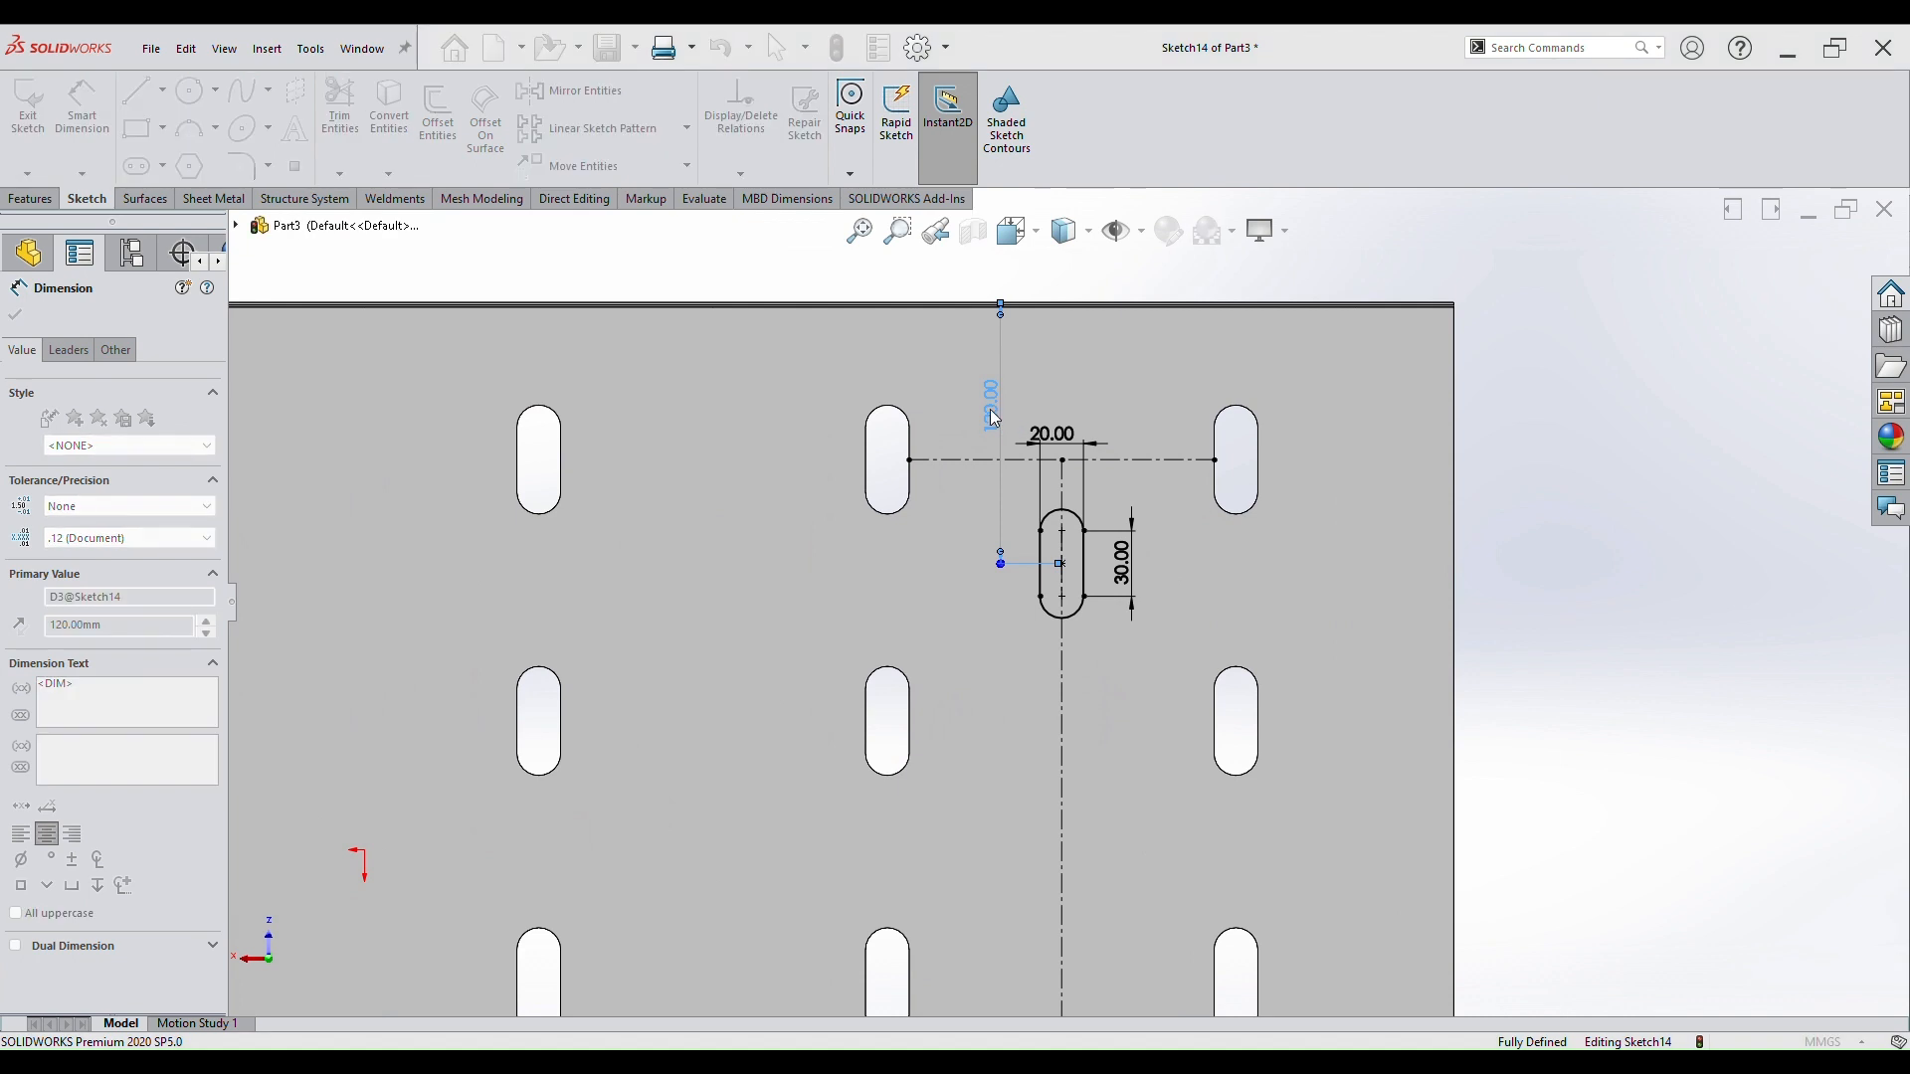
pyautogui.write('130')
pyautogui.press('Return')
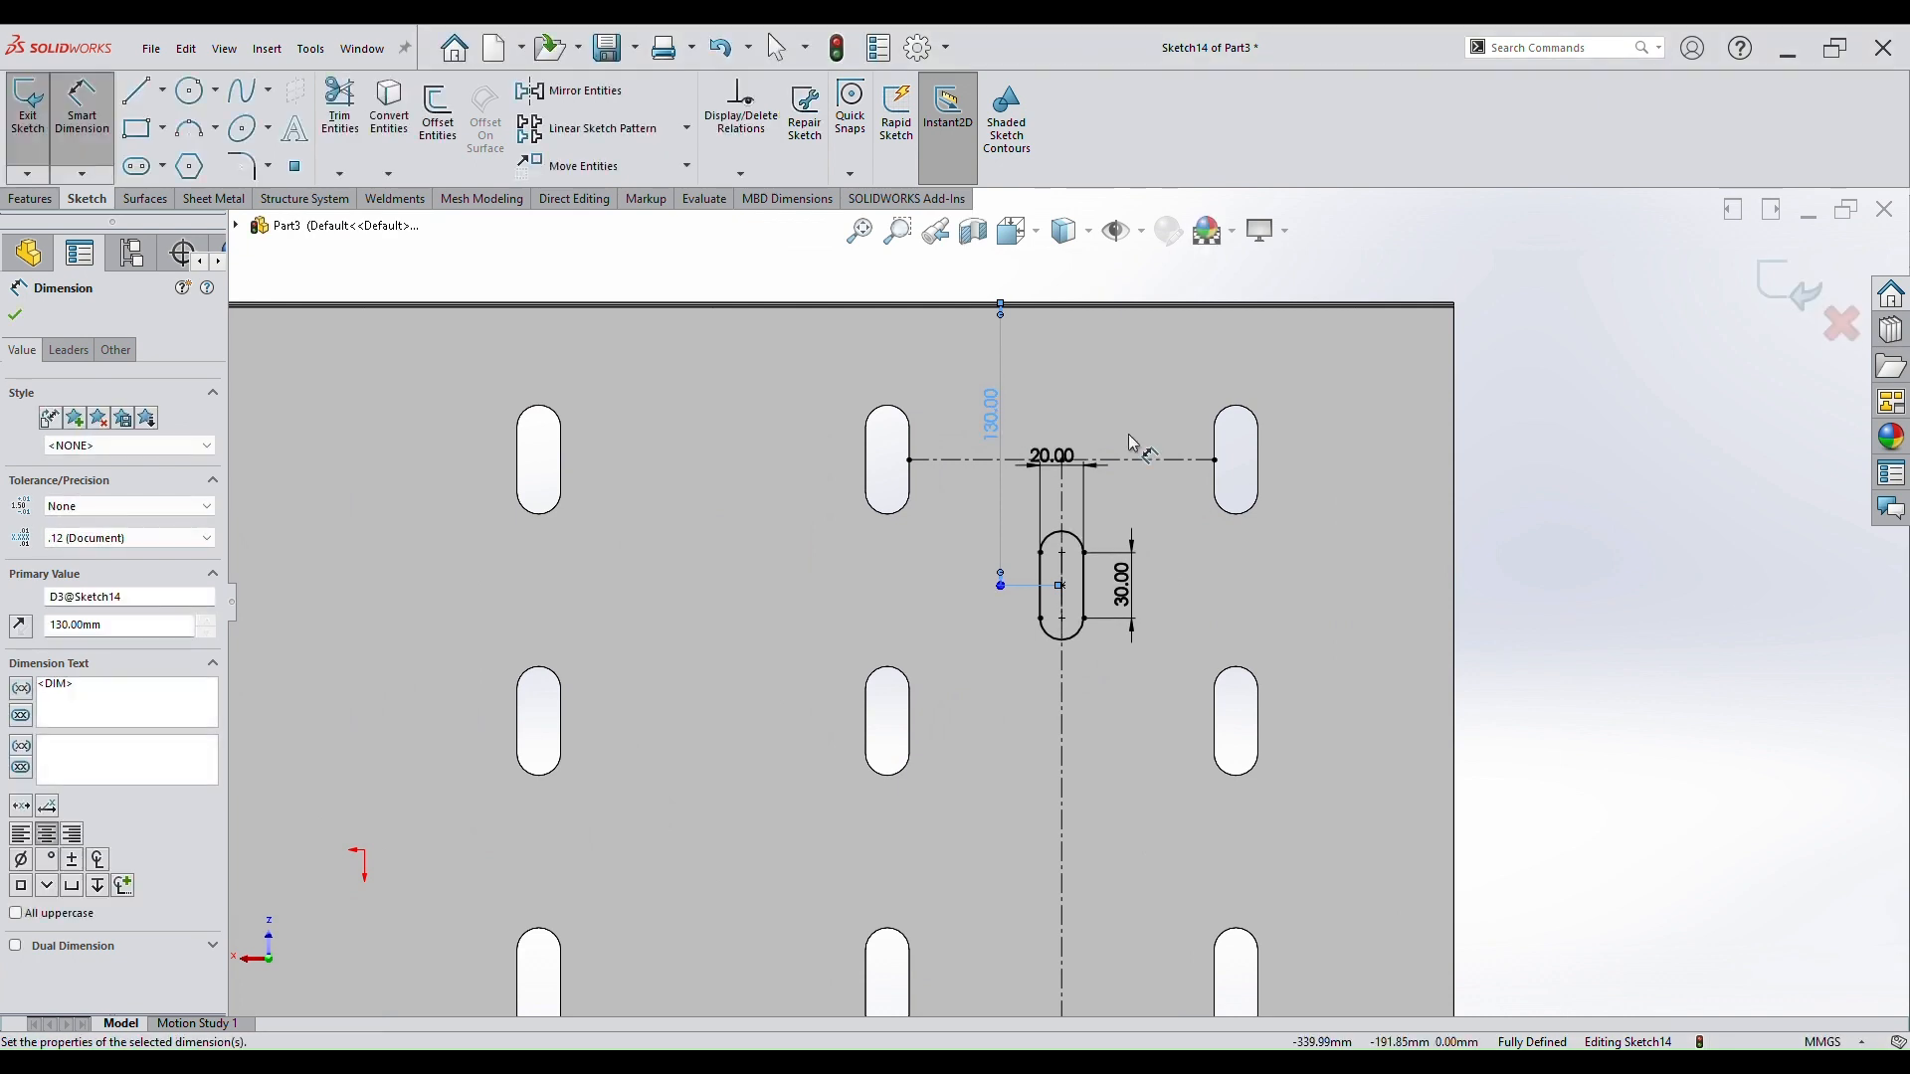
pyautogui.scroll(3, 741, 307)
pyautogui.press('Escape')
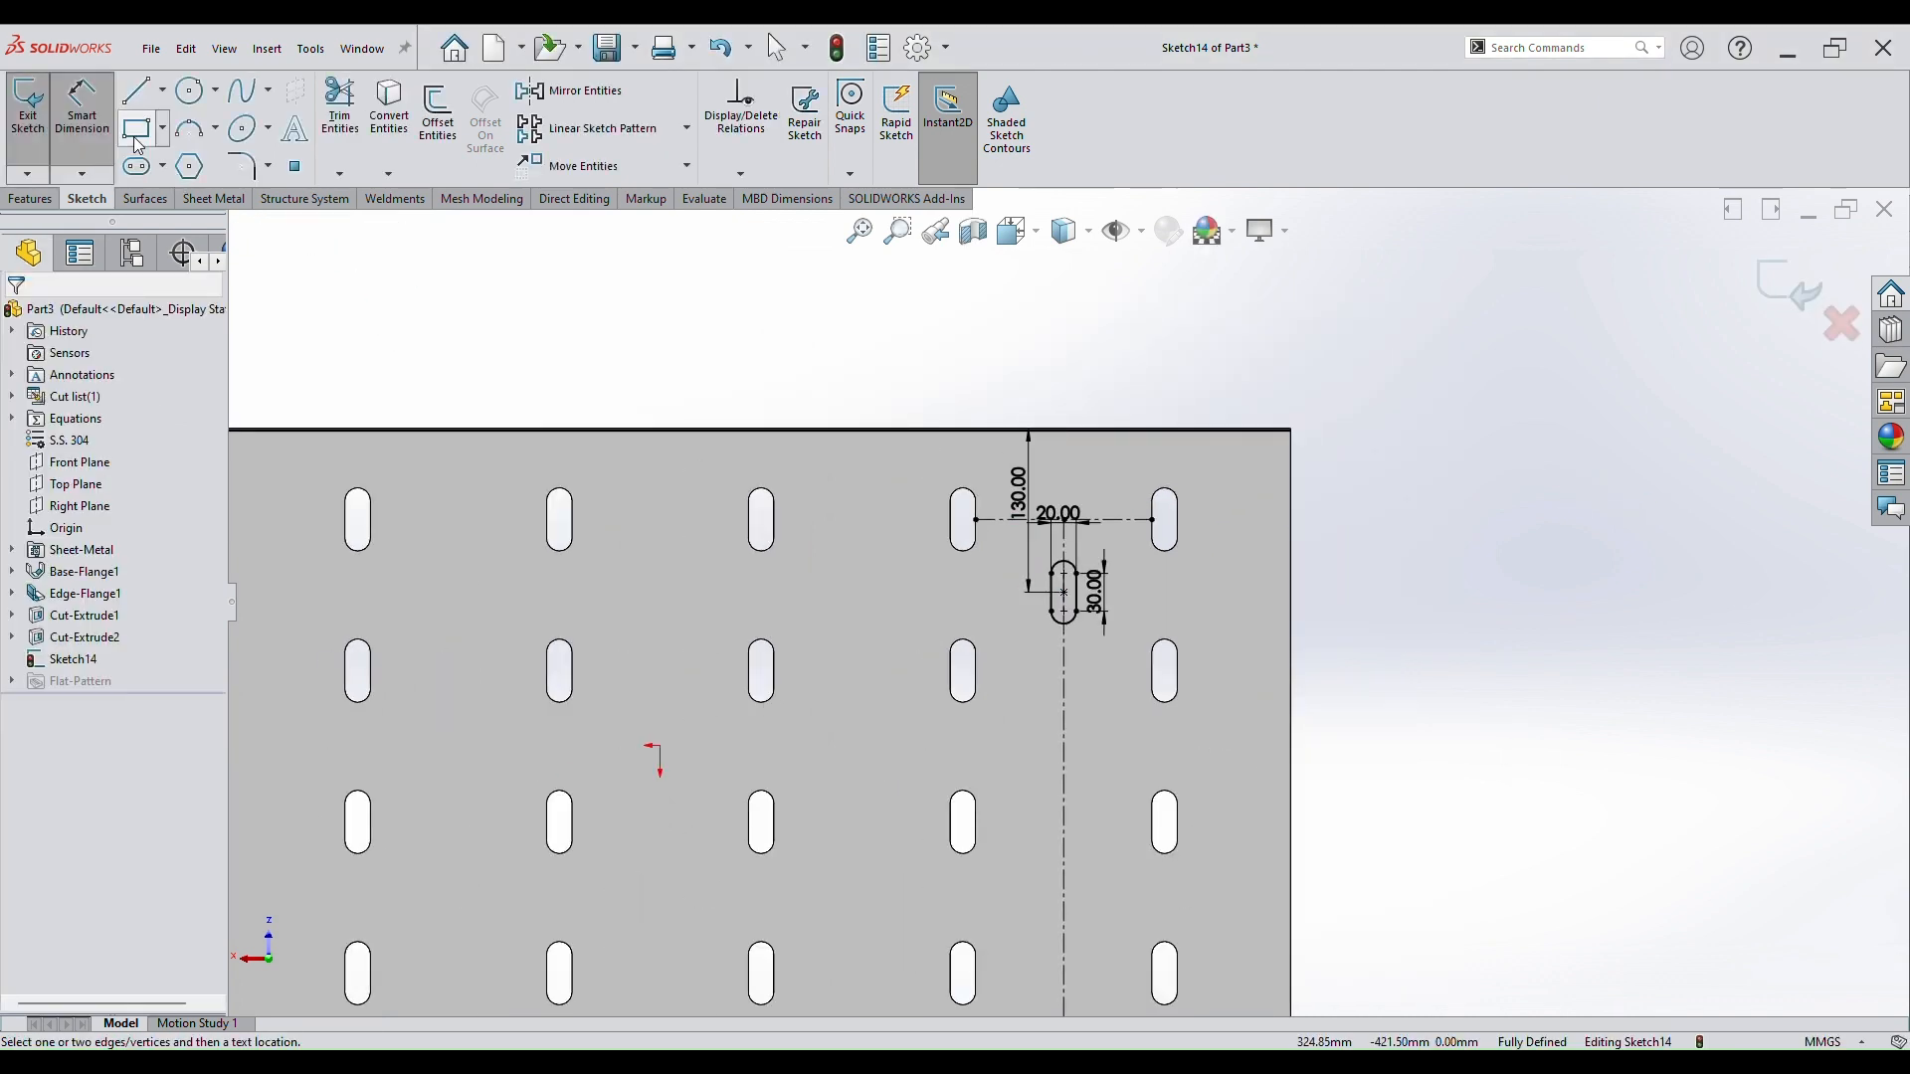
pyautogui.press('Escape')
# Start a linear sketch pattern of the new slot at 90 degrees, with four instances spaced 120 mm apart.
pyautogui.click(605, 128)
pyautogui.scroll(-3, 1094, 661)
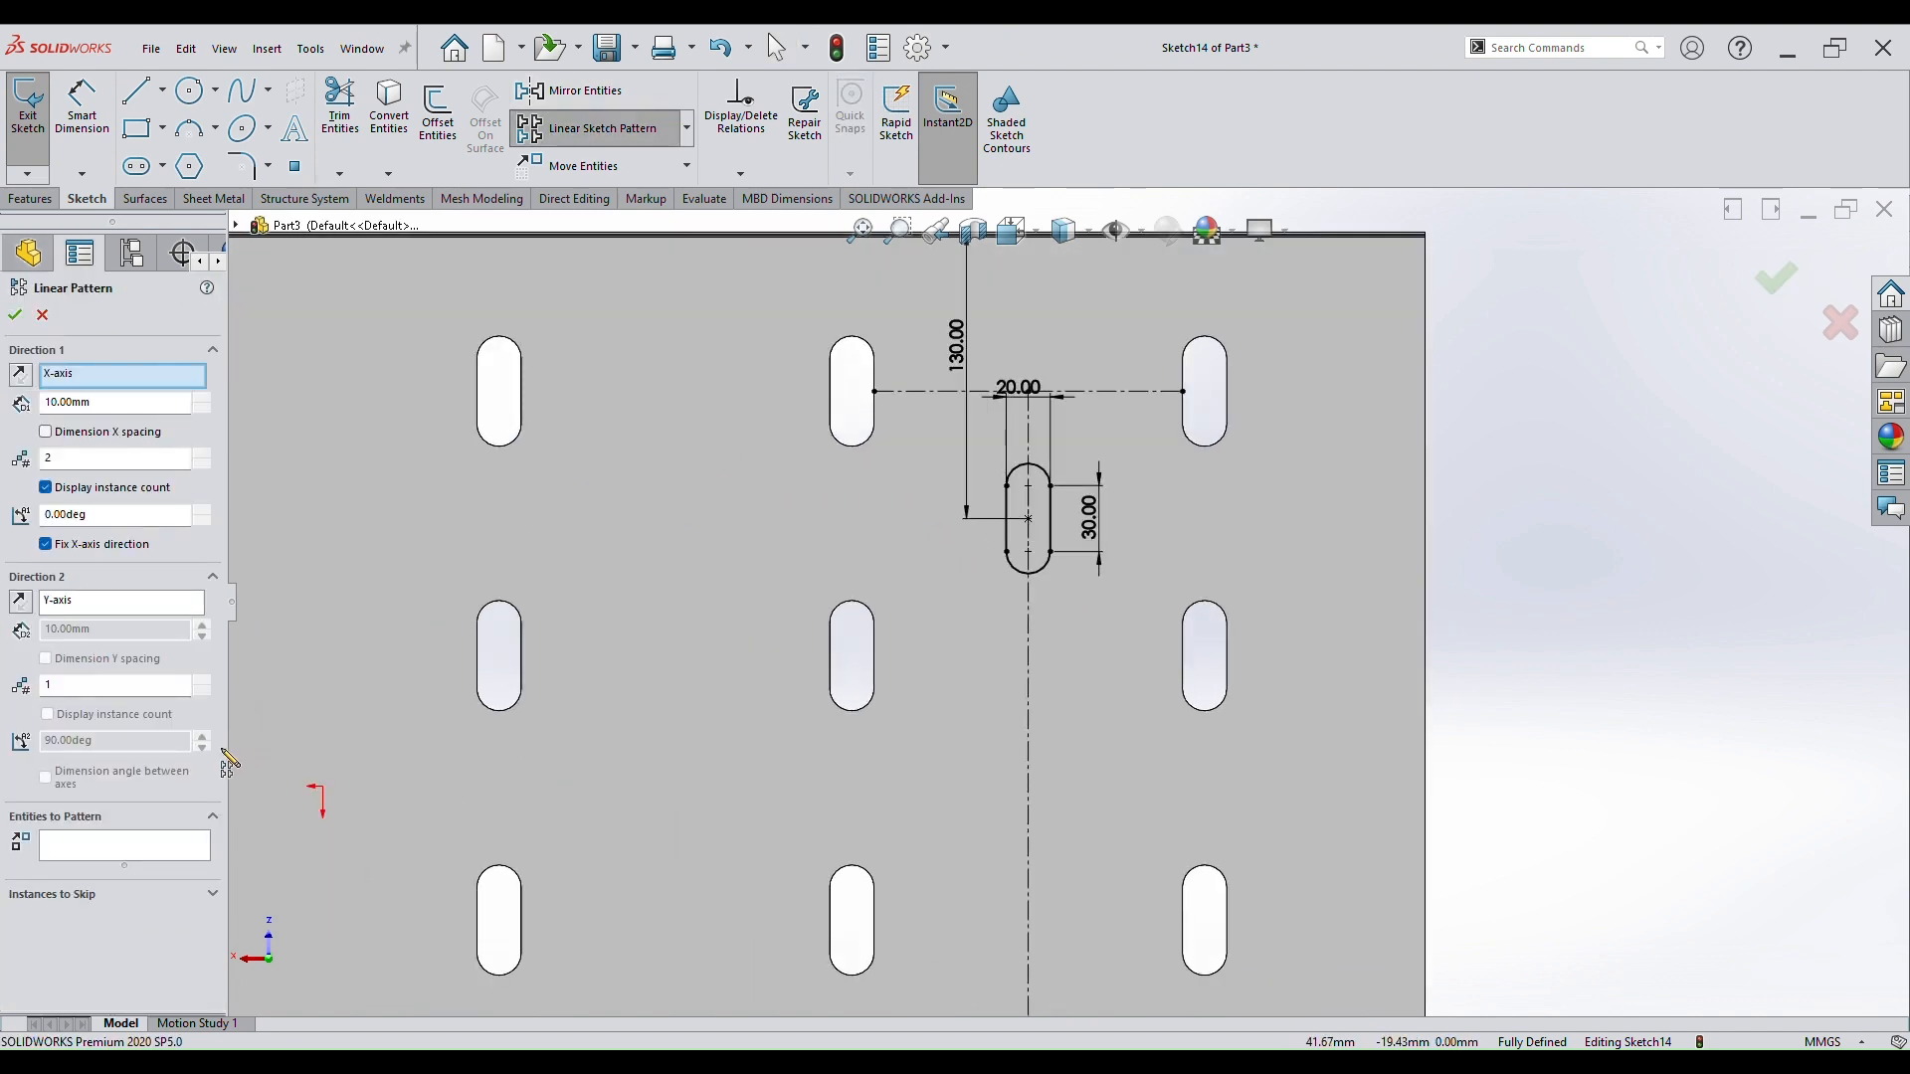
pyautogui.click(160, 853)
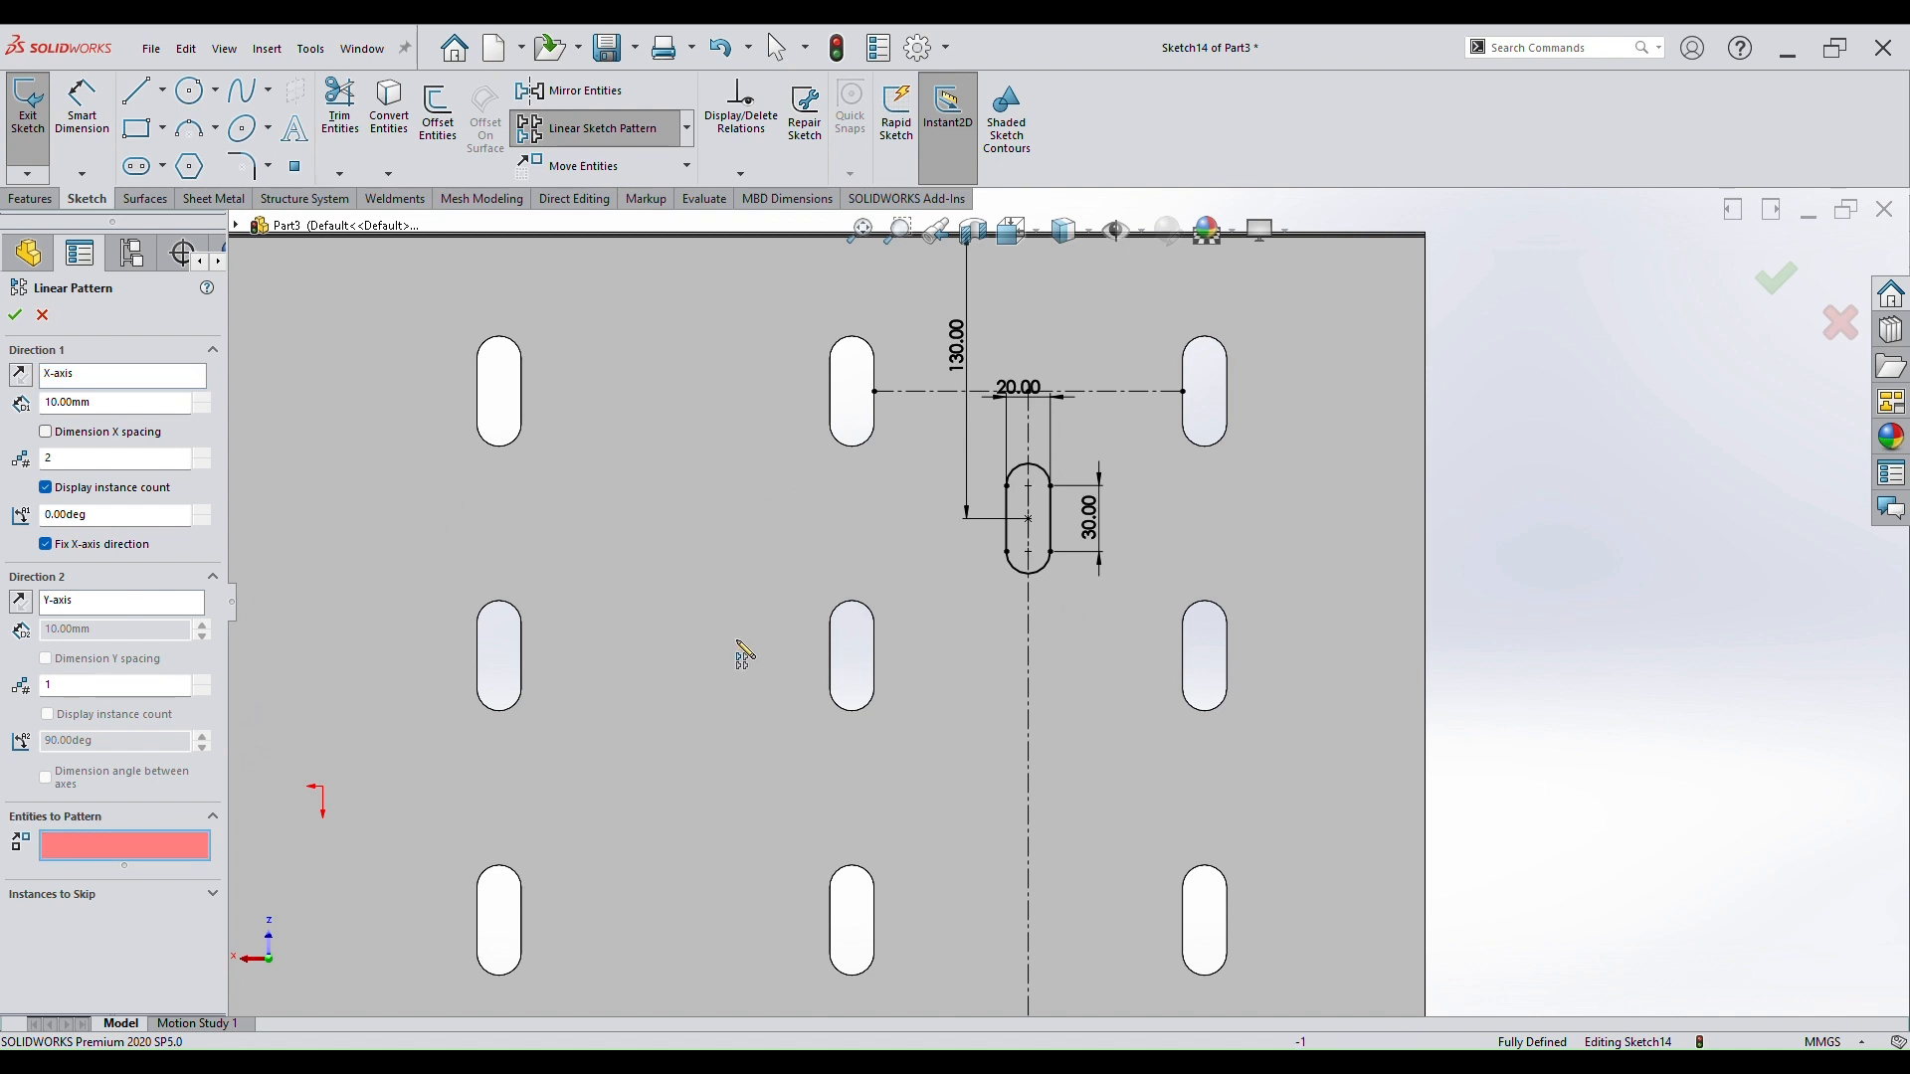
pyautogui.click(1015, 577)
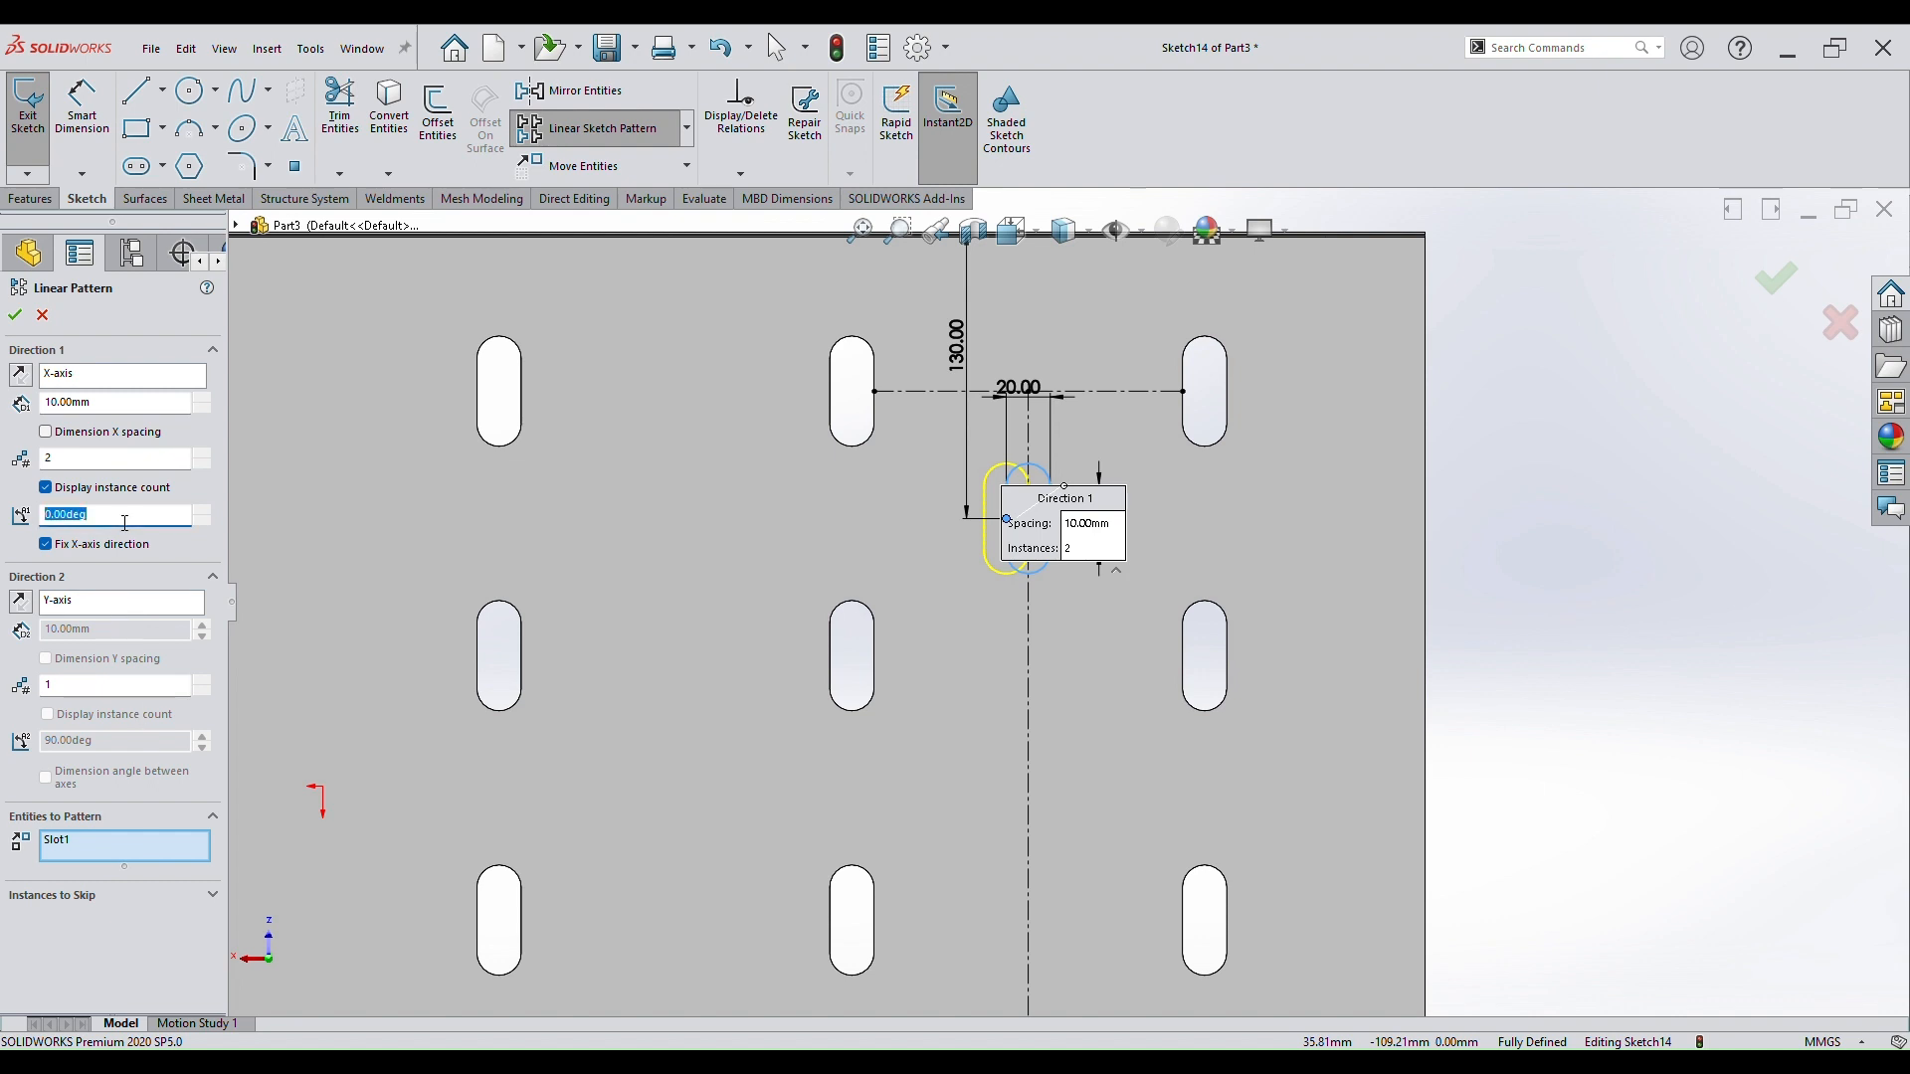
pyautogui.press('Return')
pyautogui.scroll(3, 1067, 595)
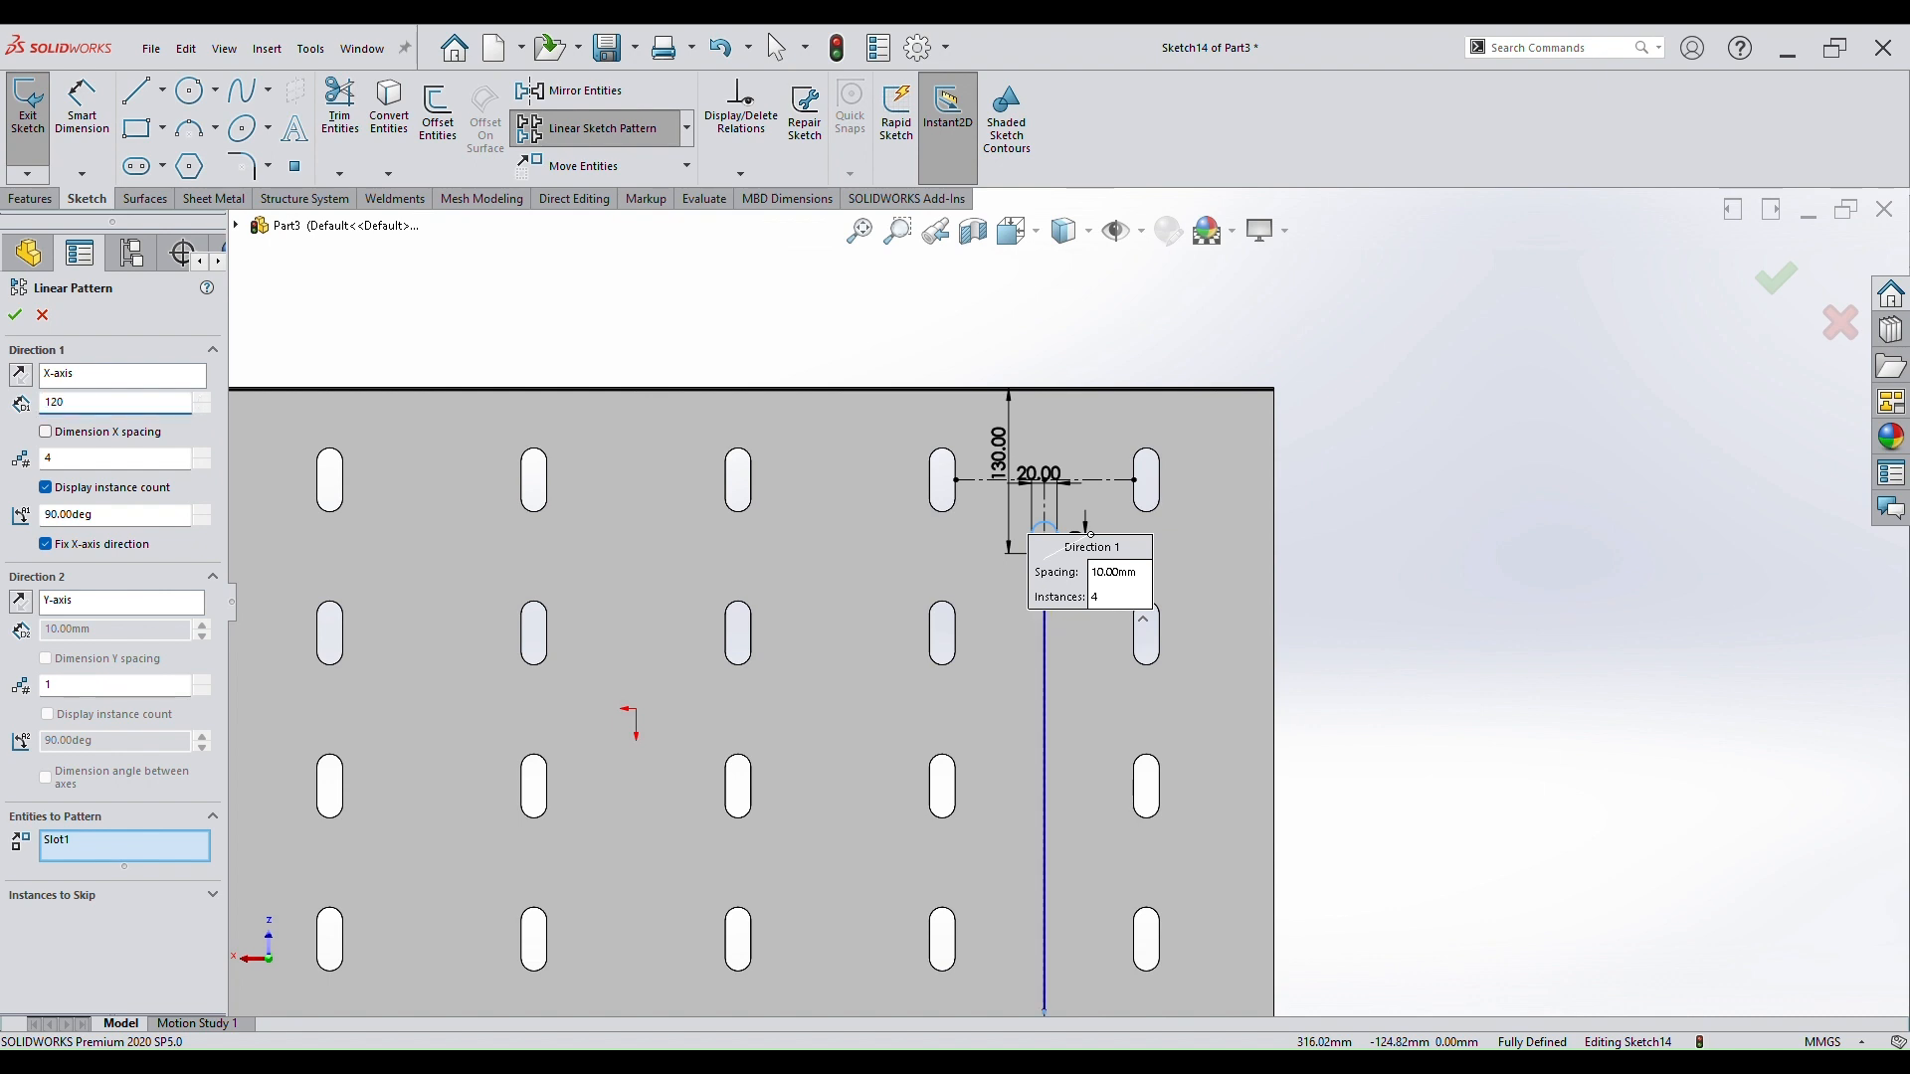
pyautogui.press('Return')
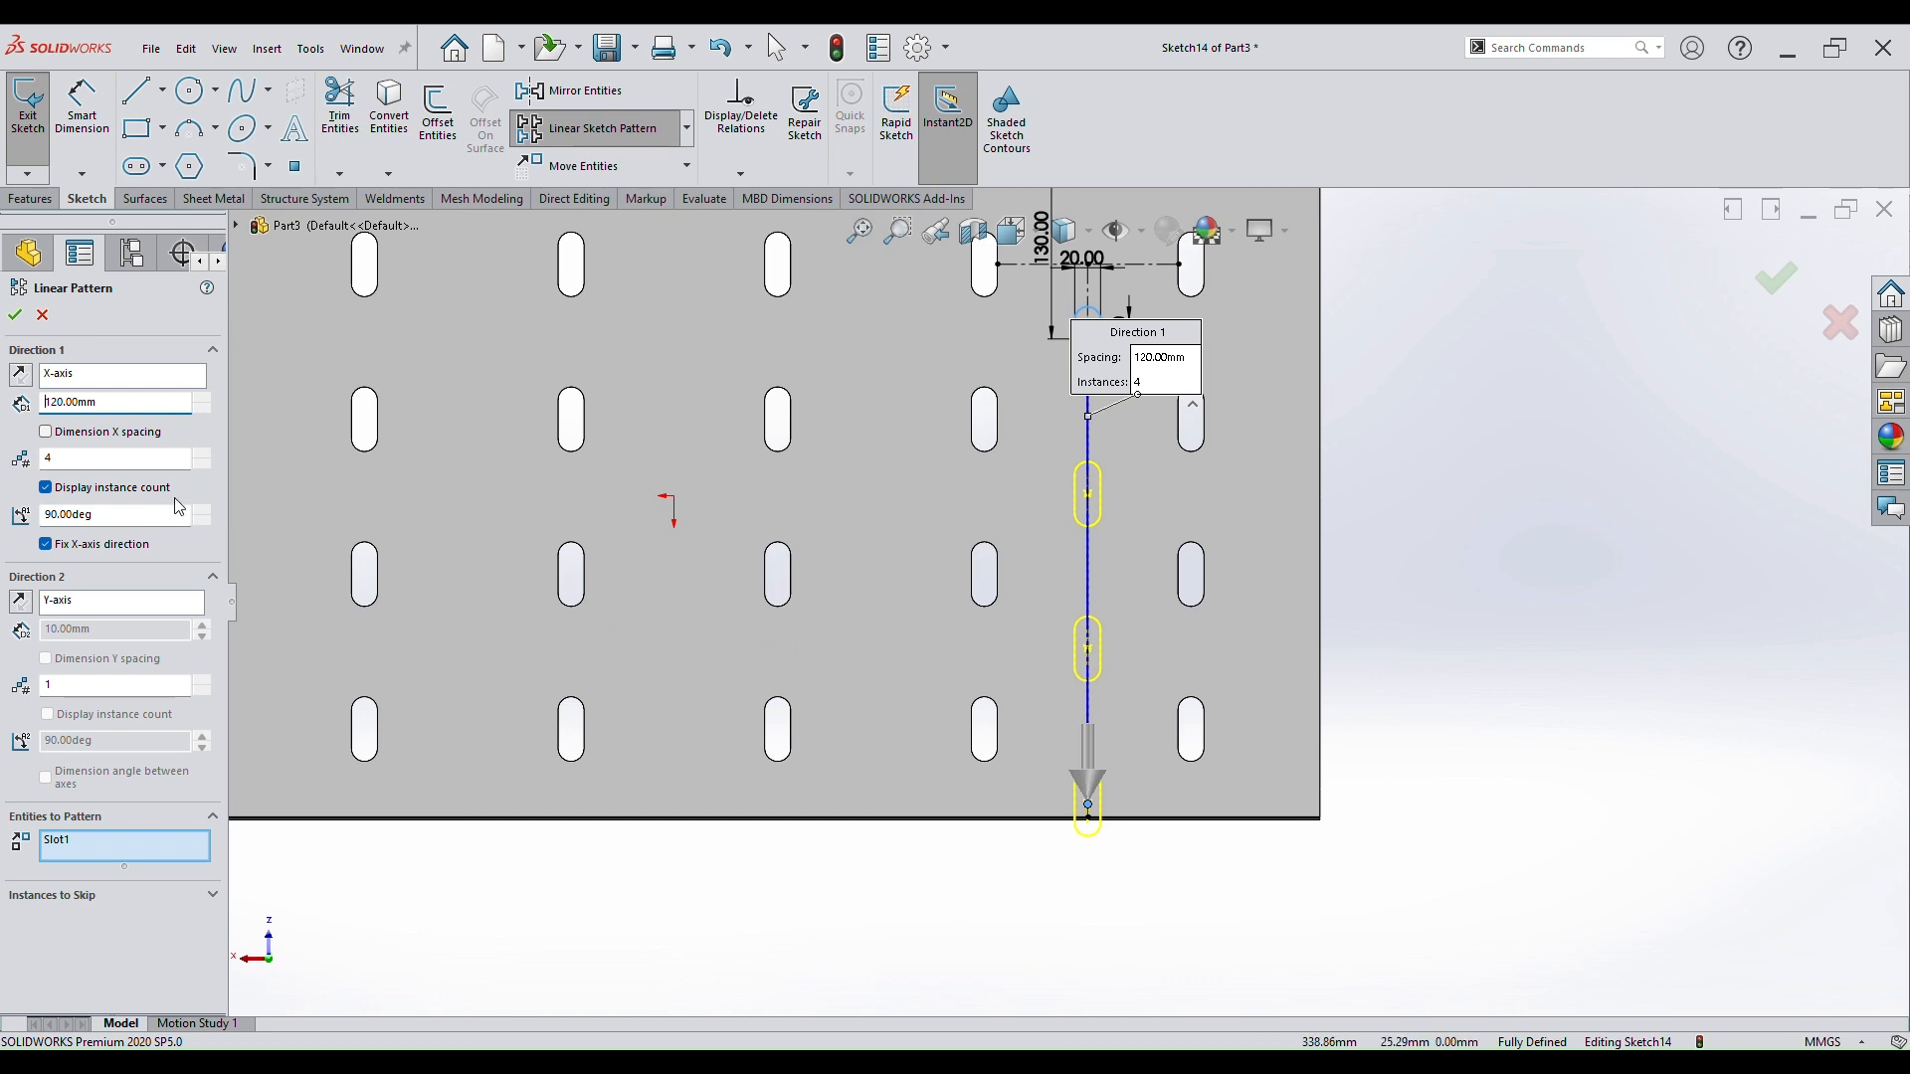
# Reduce the slot pattern to three instances and accept it.
pyautogui.click(202, 465)
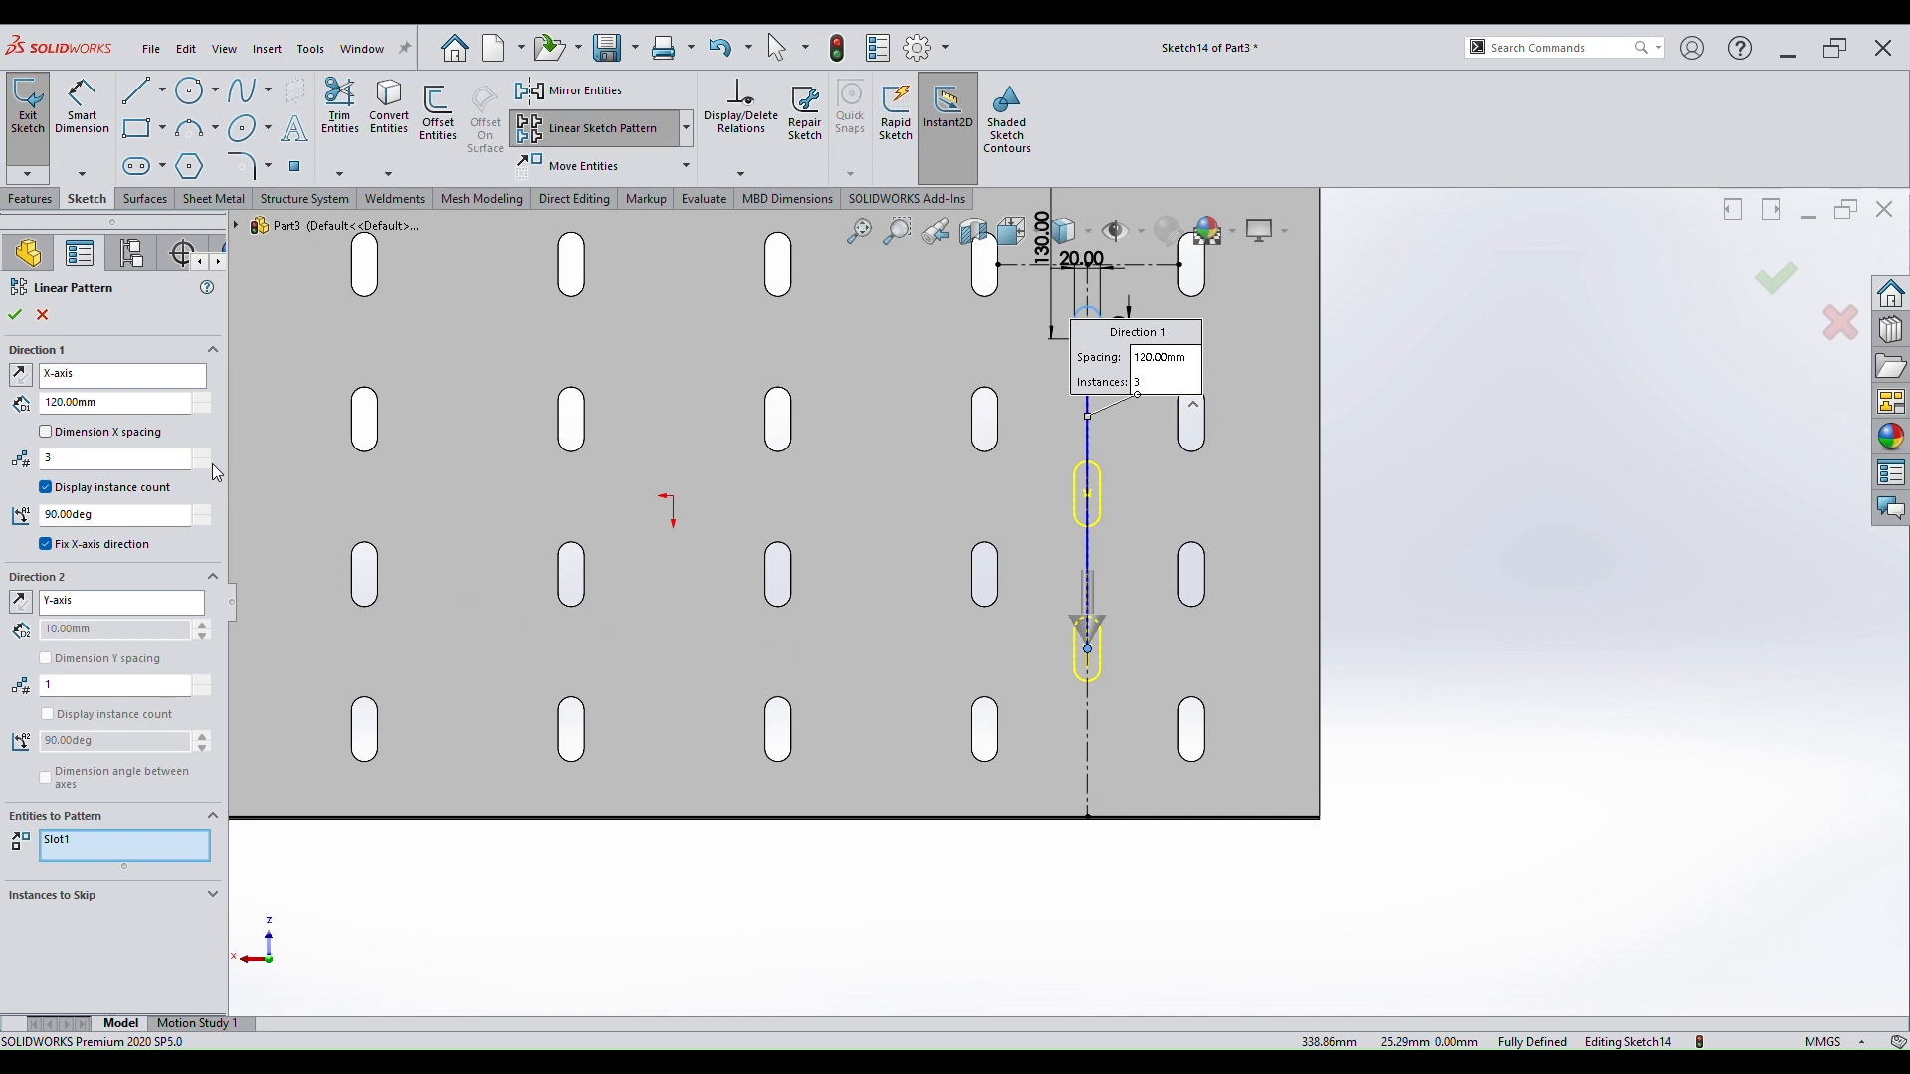
pyautogui.press('Return')
pyautogui.scroll(3, 1483, 559)
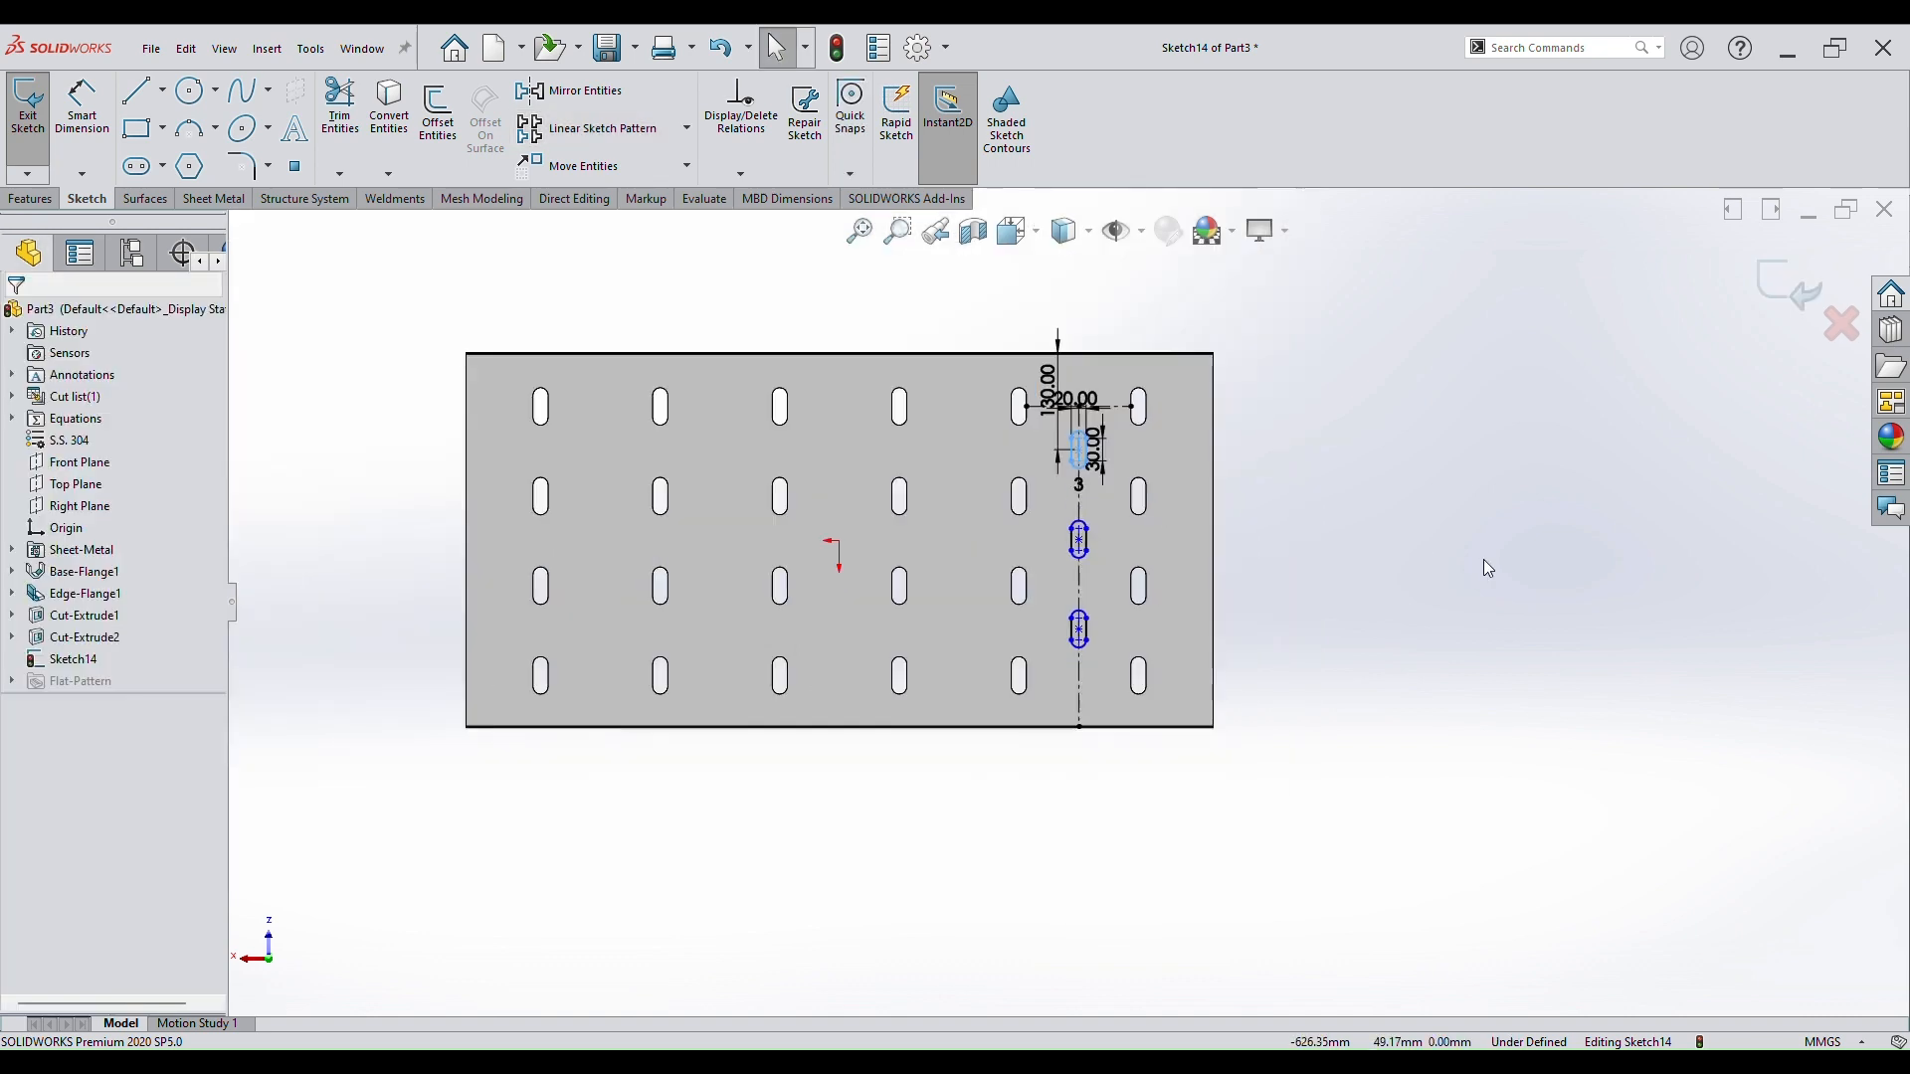
pyautogui.click(1445, 547)
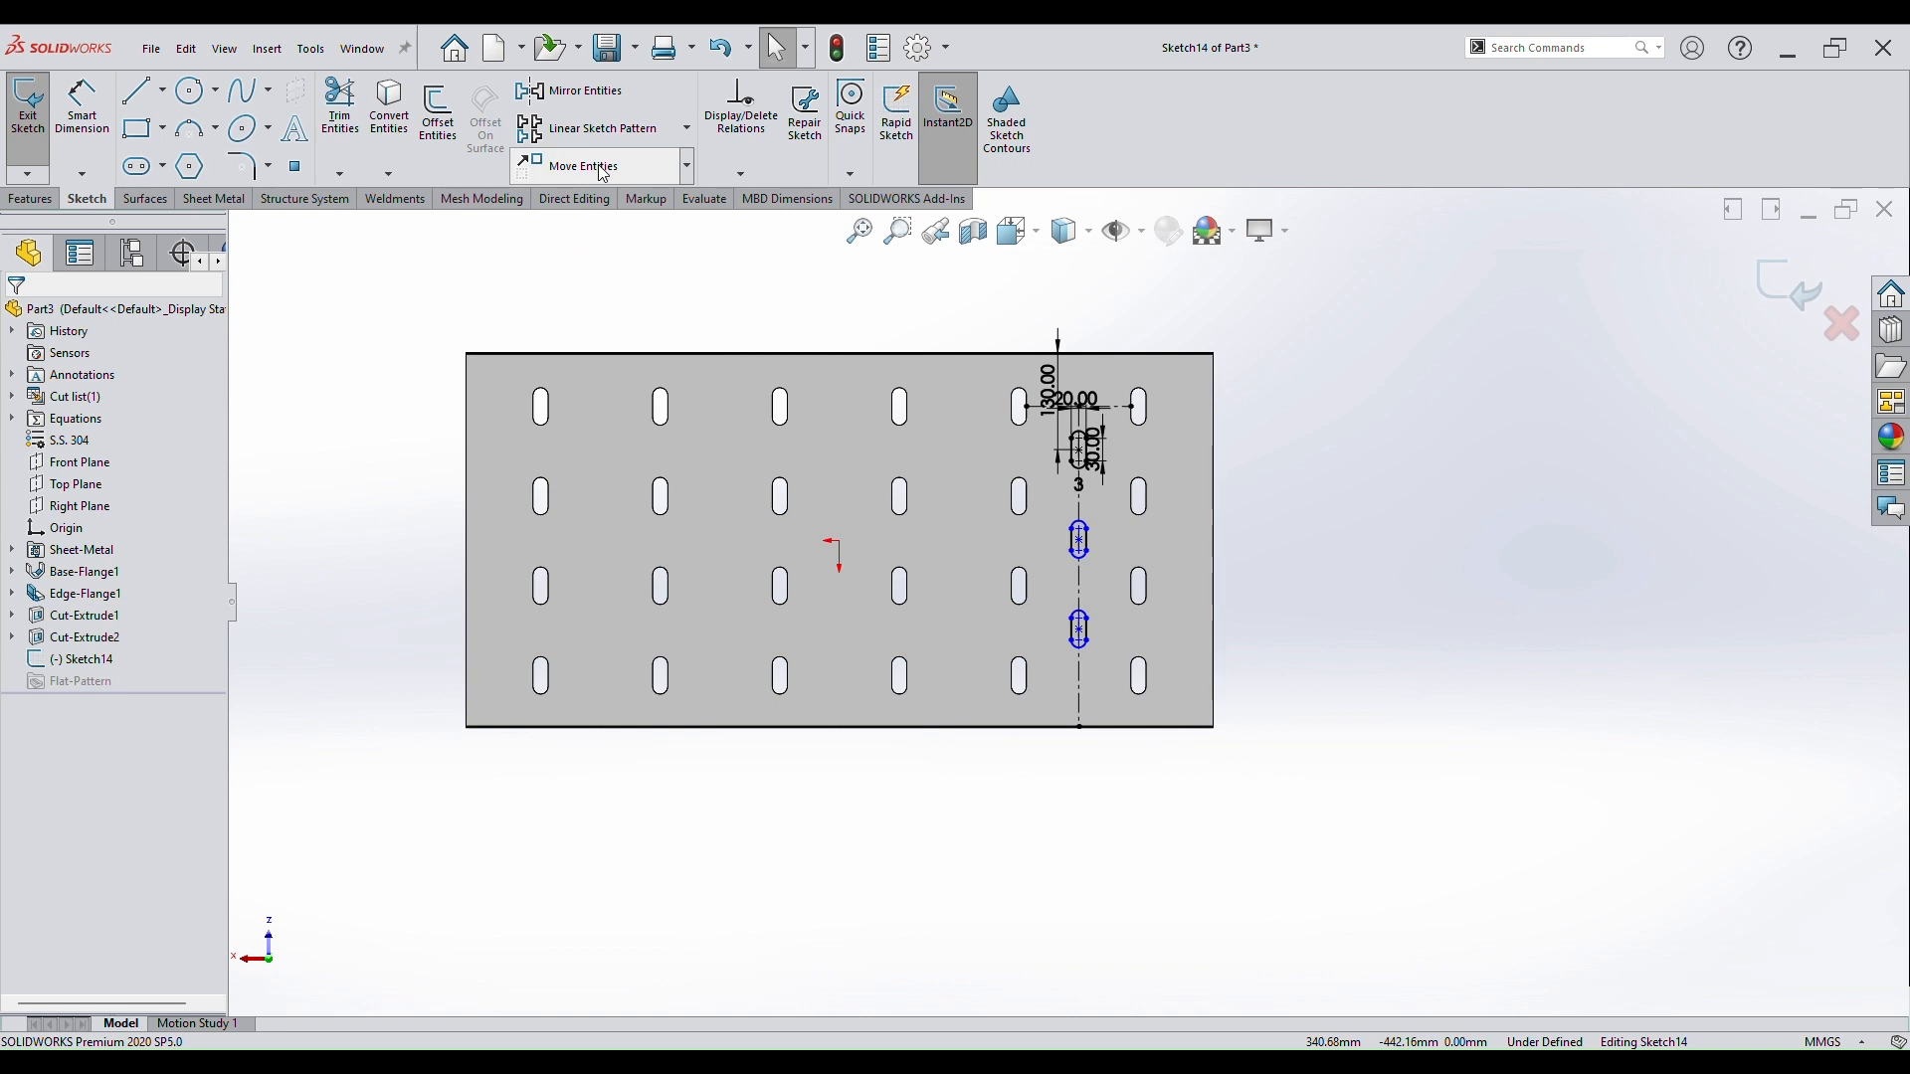
# Set up a second linear sketch pattern of the three centreline slots, using the web's upper edge as the direction.
pyautogui.click(1055, 459)
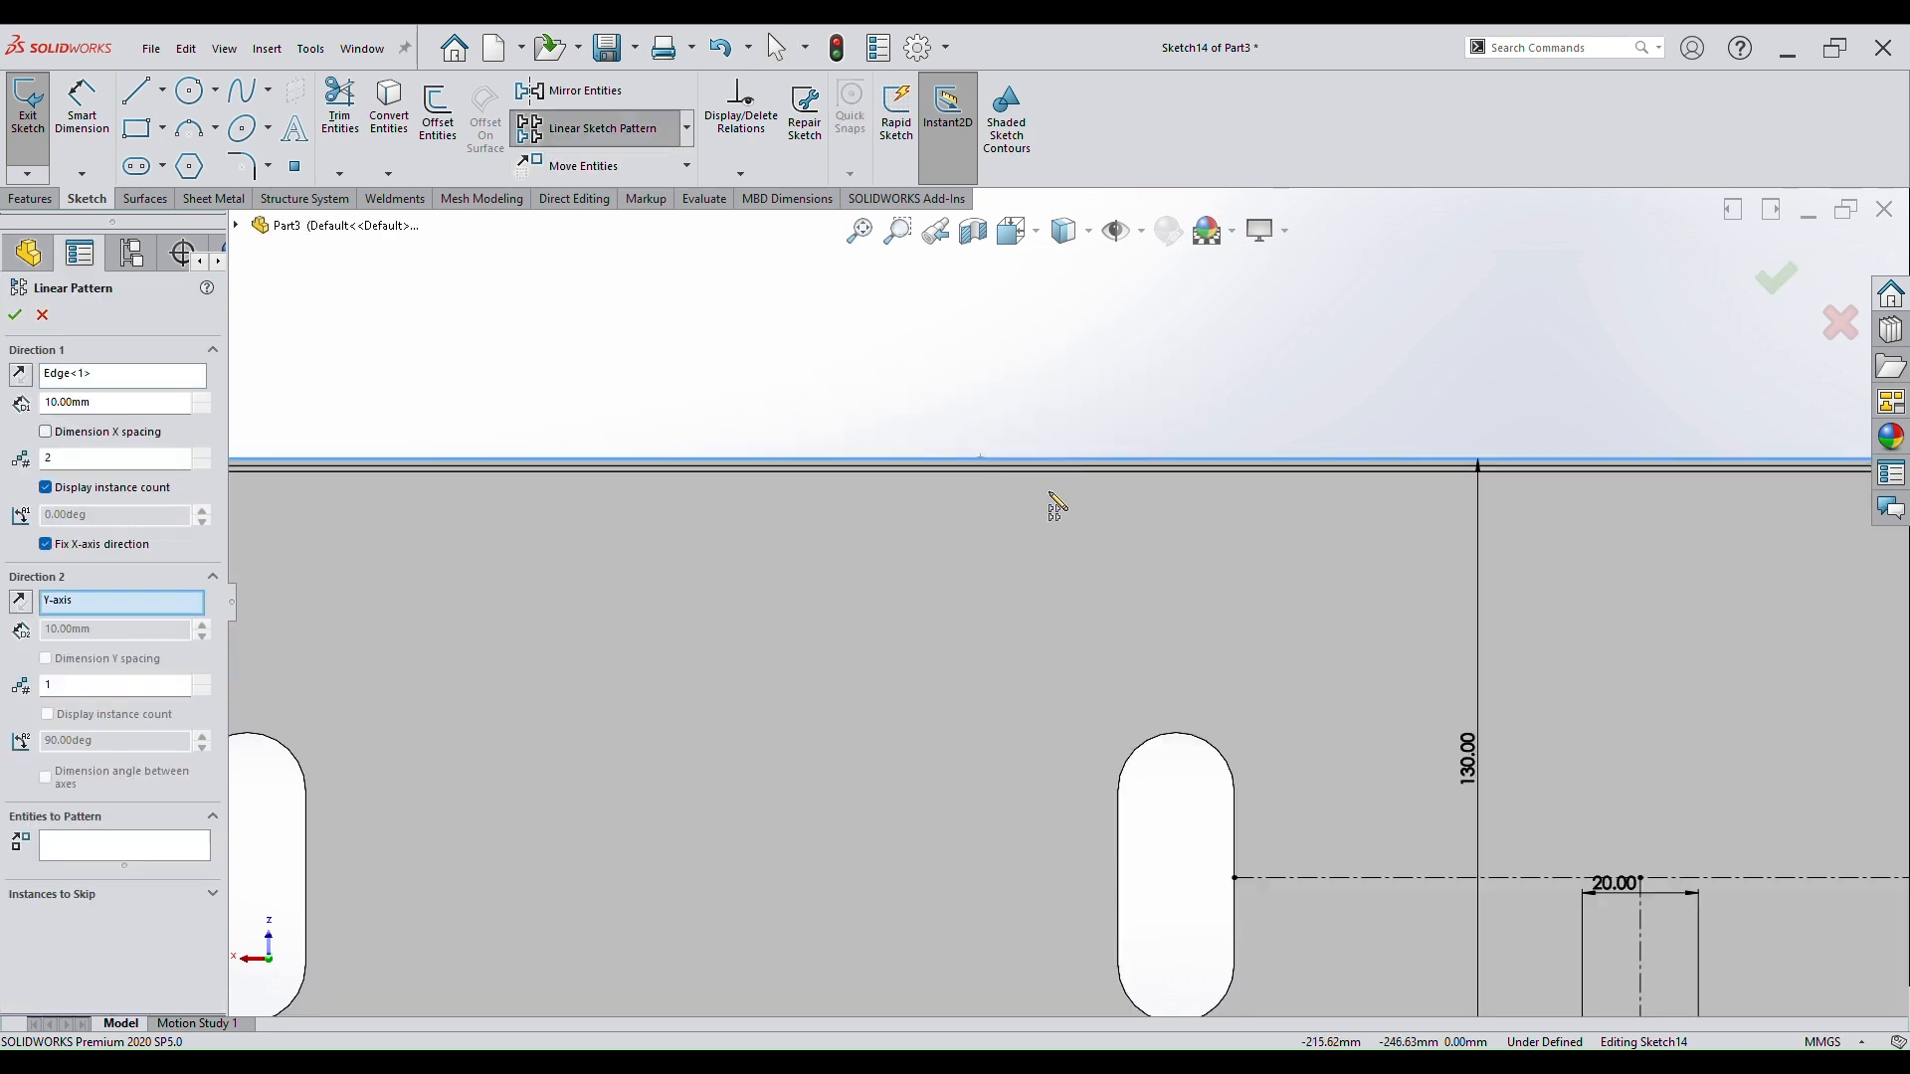
pyautogui.scroll(11, 1072, 600)
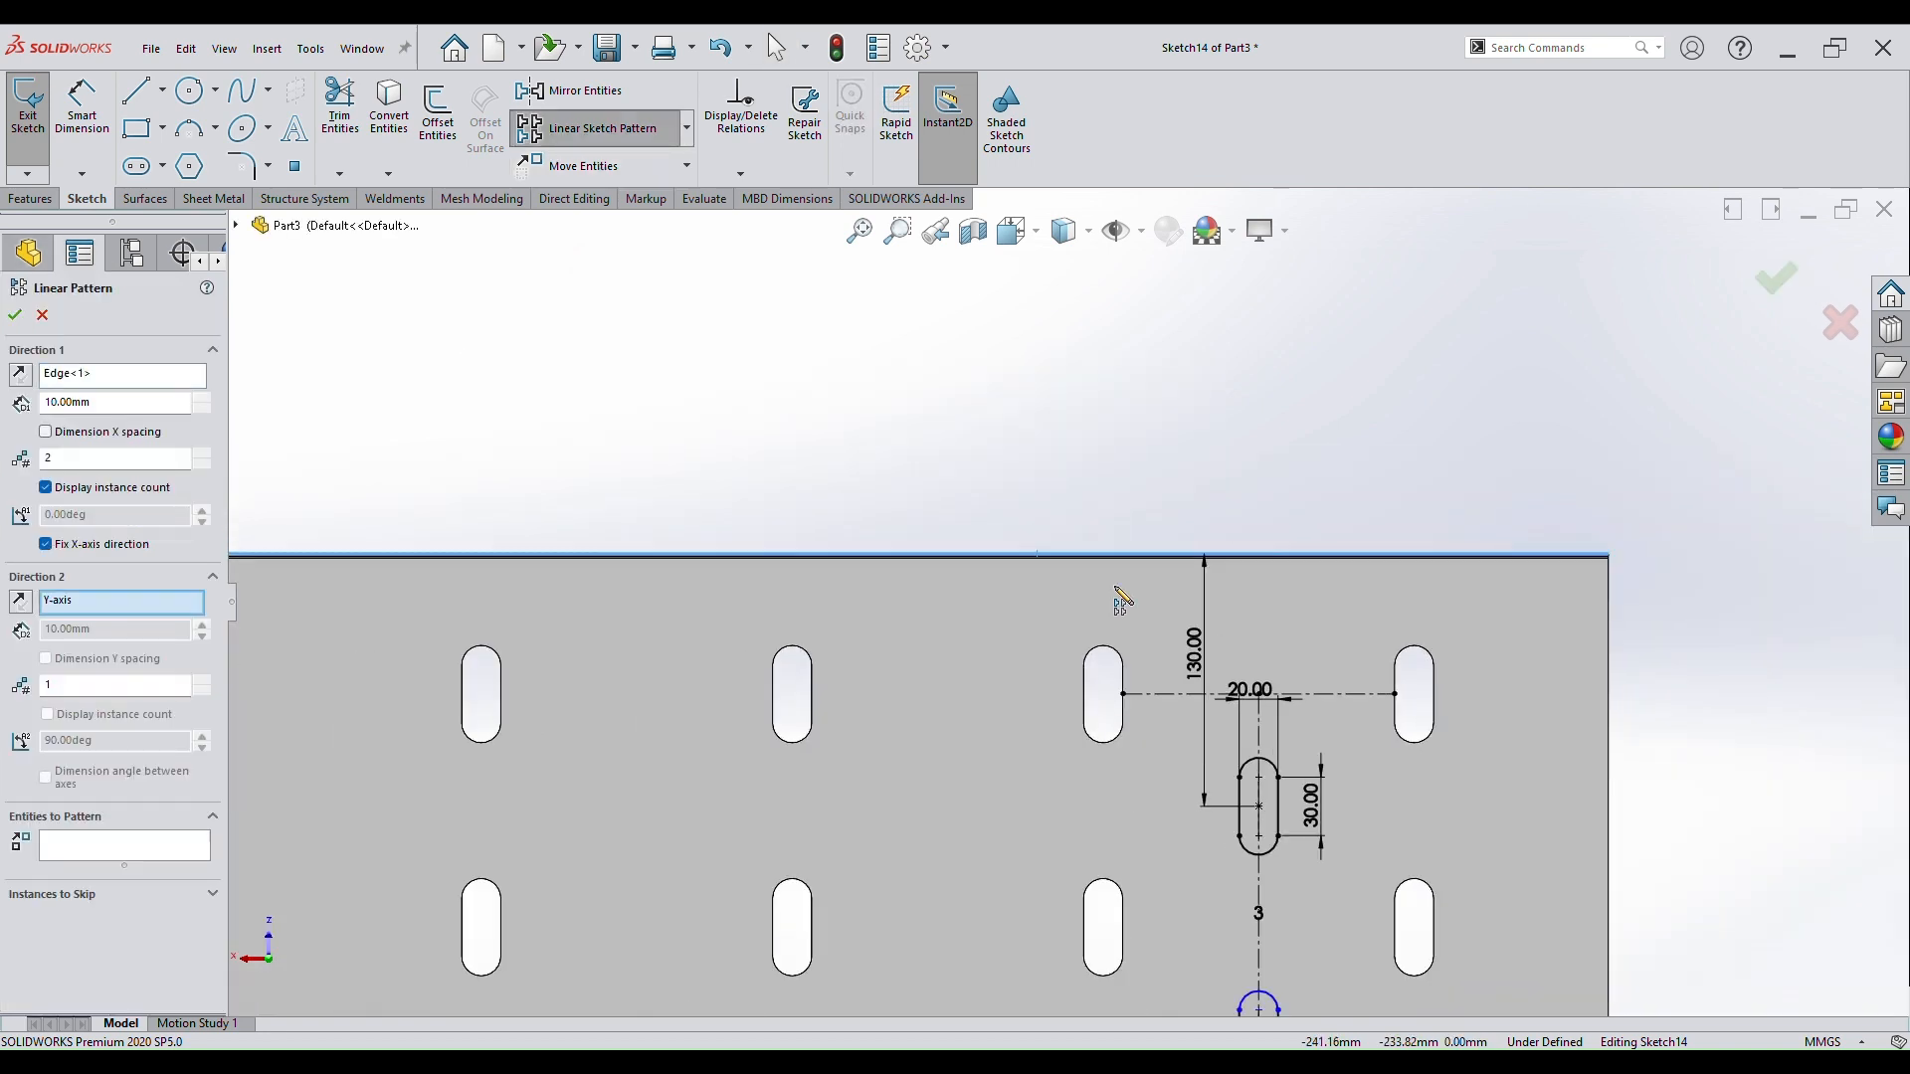
pyautogui.click(152, 847)
pyautogui.scroll(3, 1065, 602)
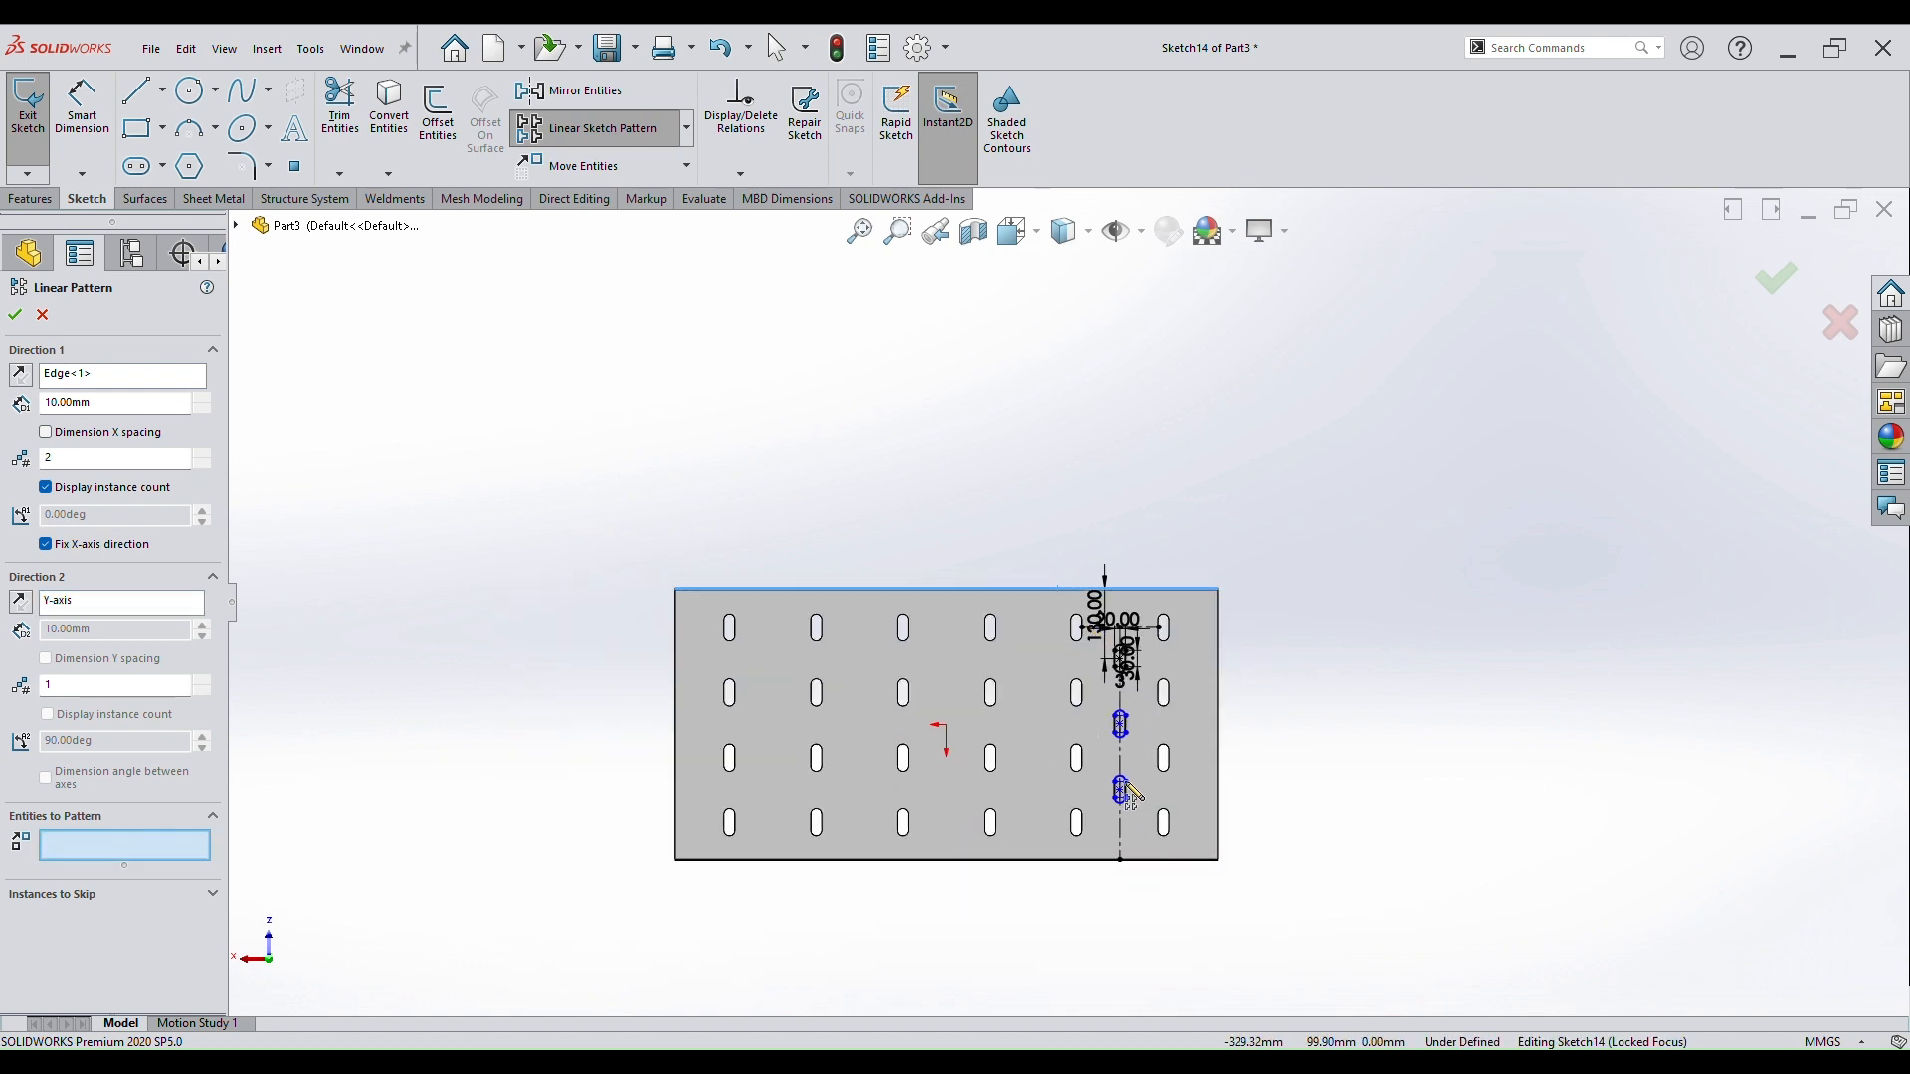
pyautogui.scroll(-6, 1121, 785)
pyautogui.click(1112, 721)
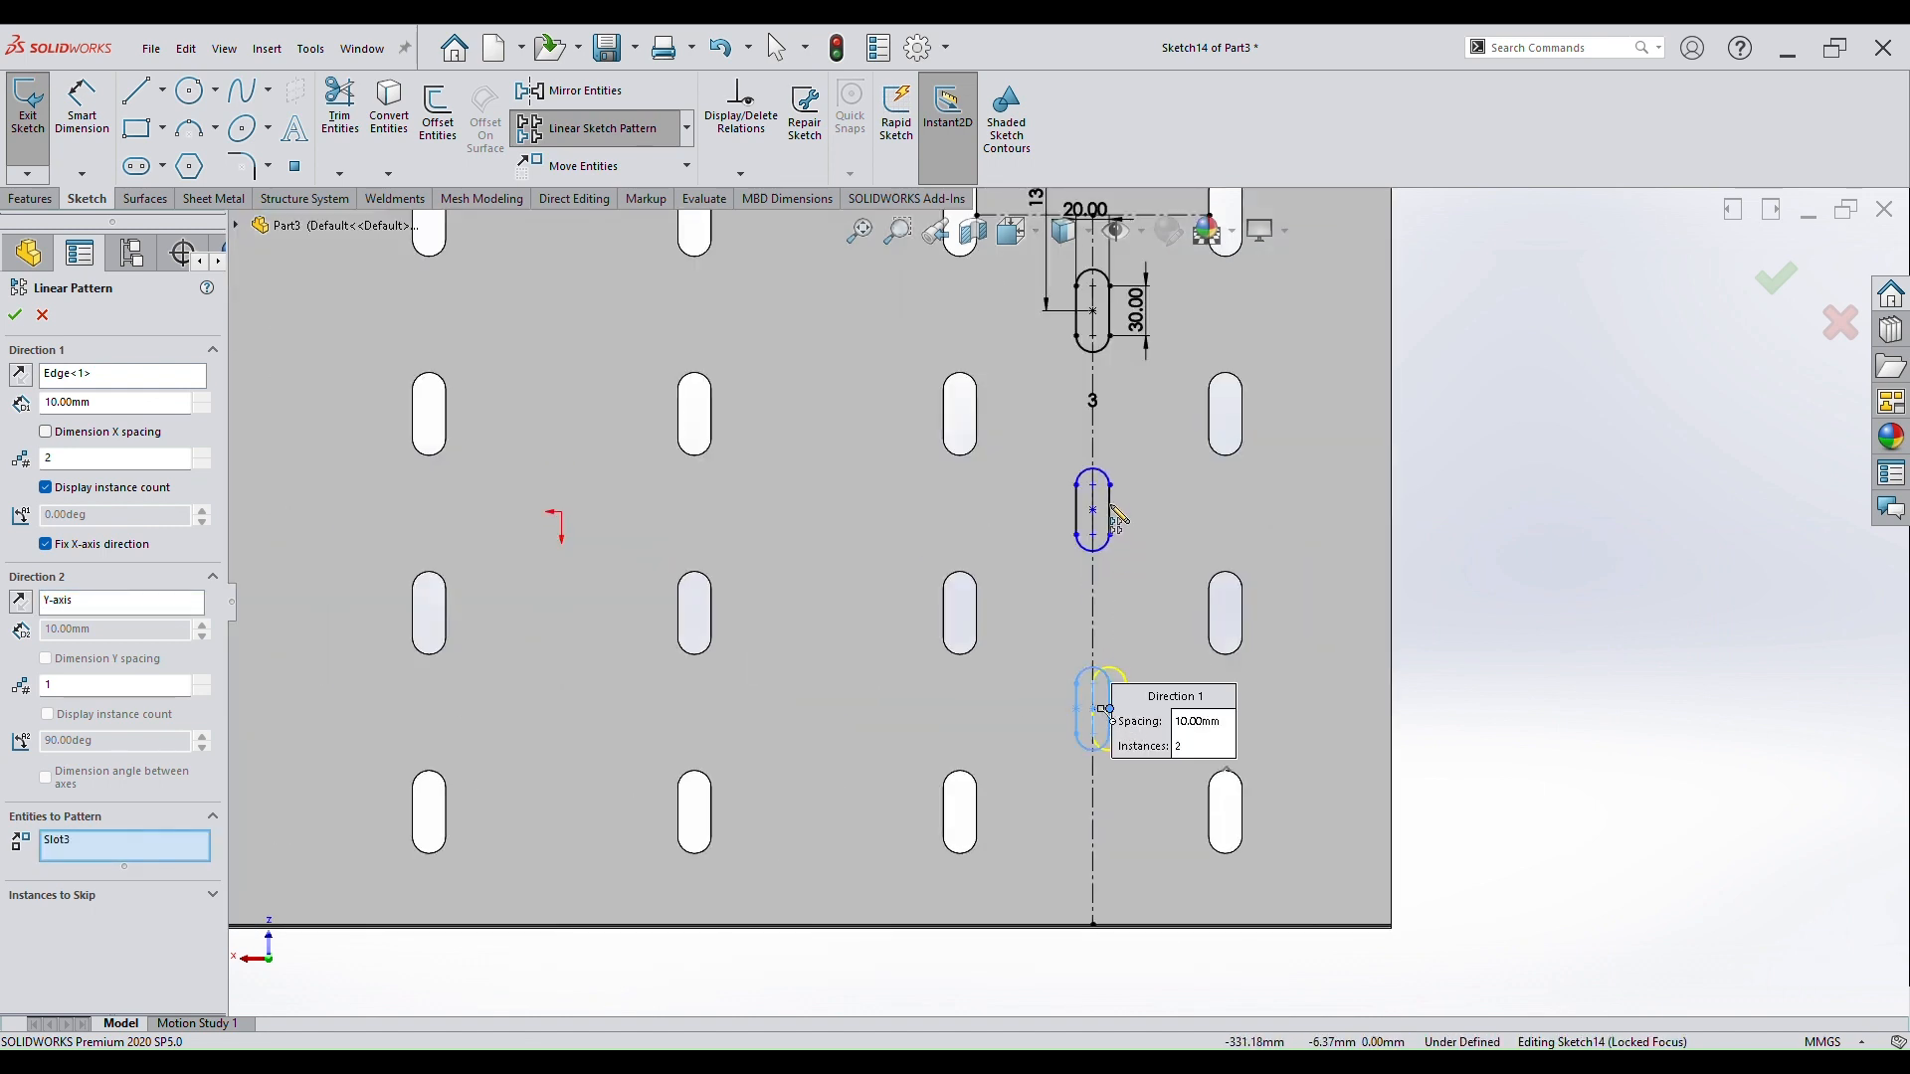
pyautogui.click(1110, 515)
pyautogui.scroll(-2, 1104, 508)
pyautogui.click(1099, 494)
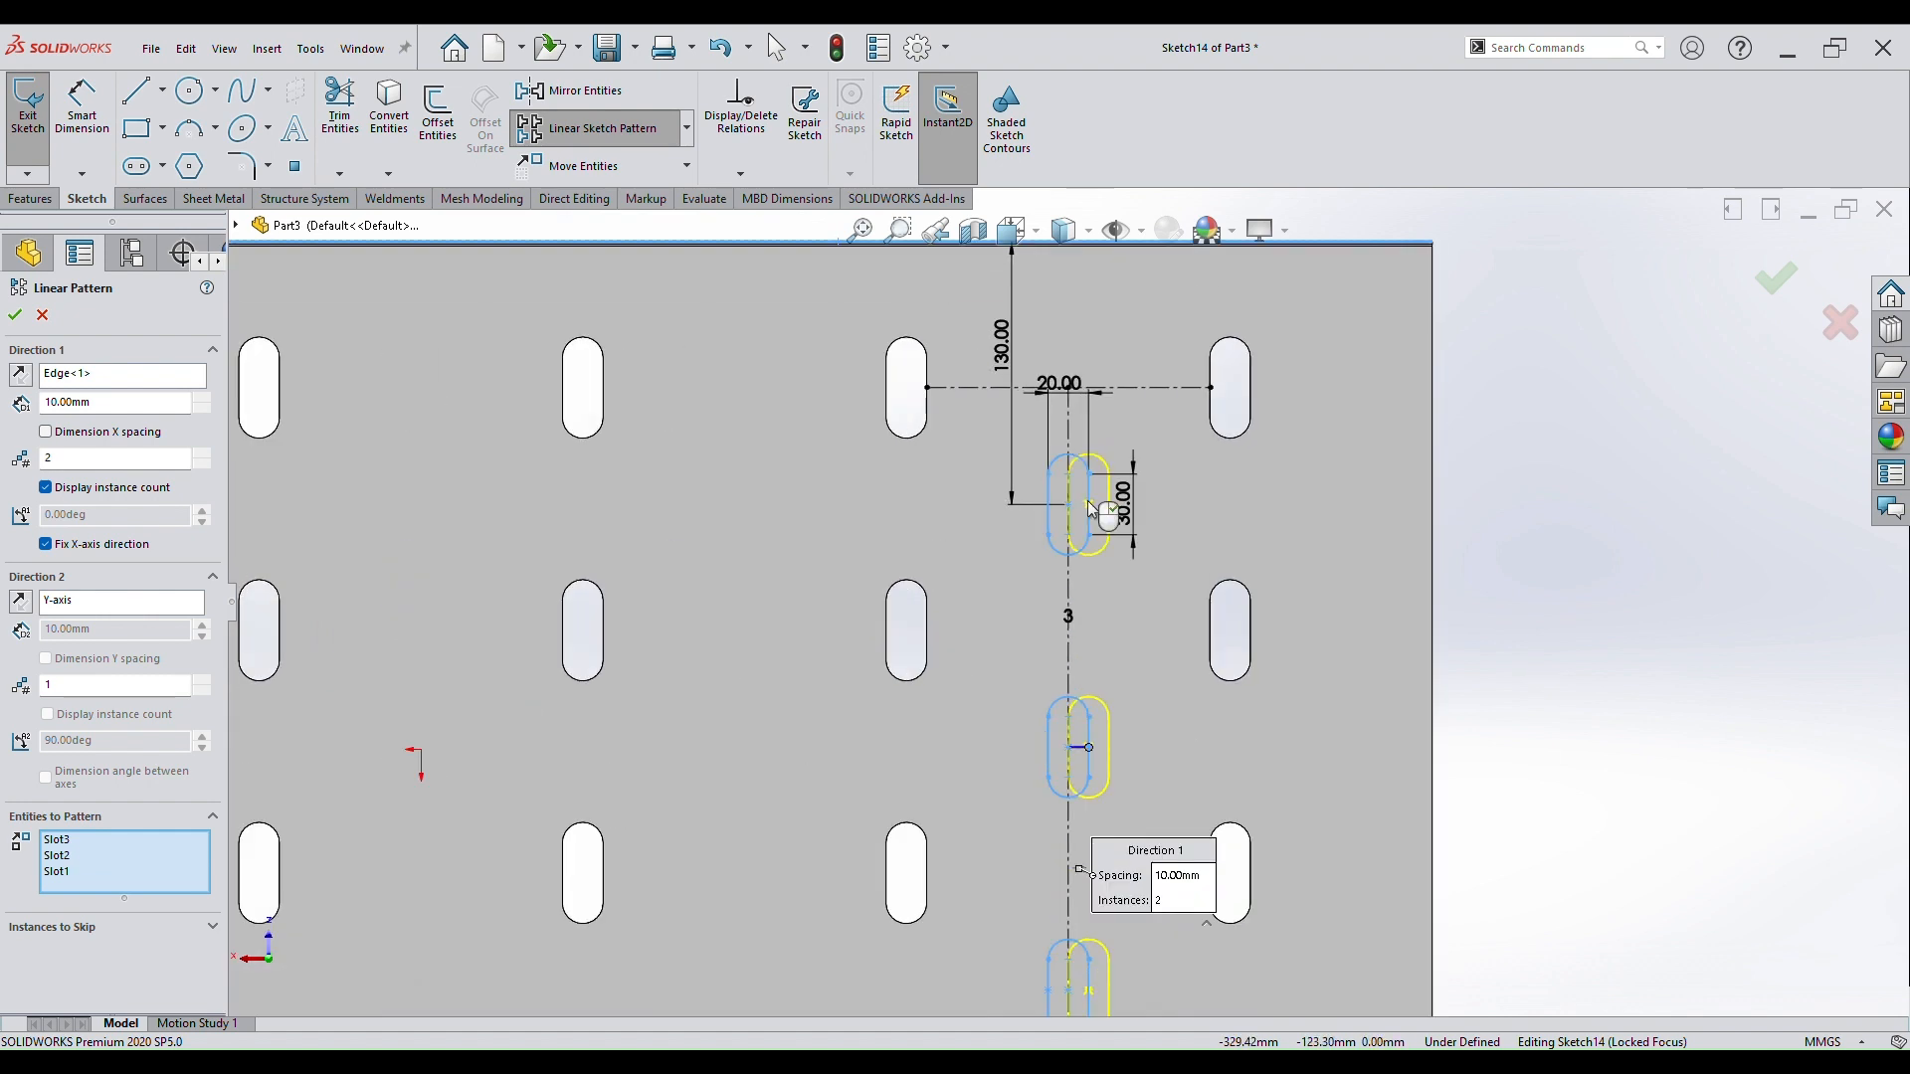
# Reverse the pattern direction to run across the web and set 120 mm spacing with six instances.
pyautogui.click(20, 375)
pyautogui.scroll(3, 1007, 682)
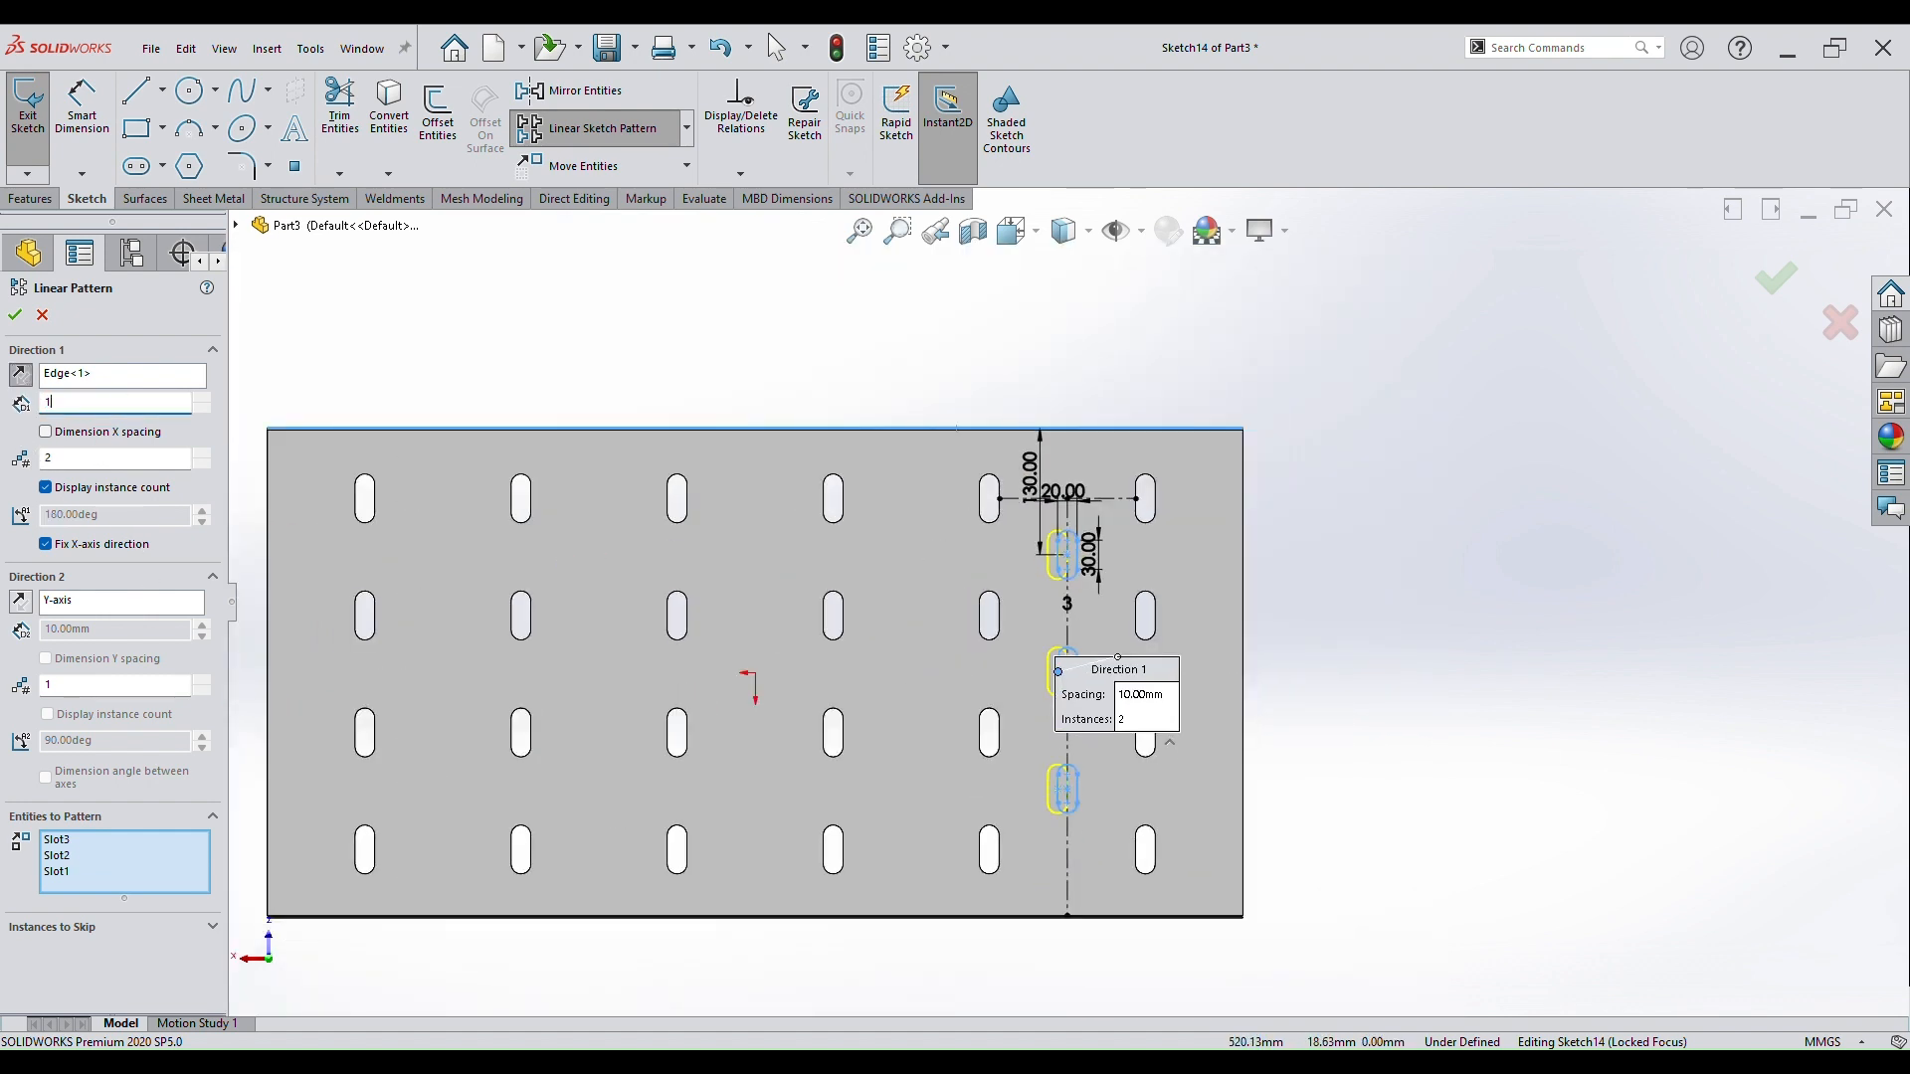
pyautogui.press('Return')
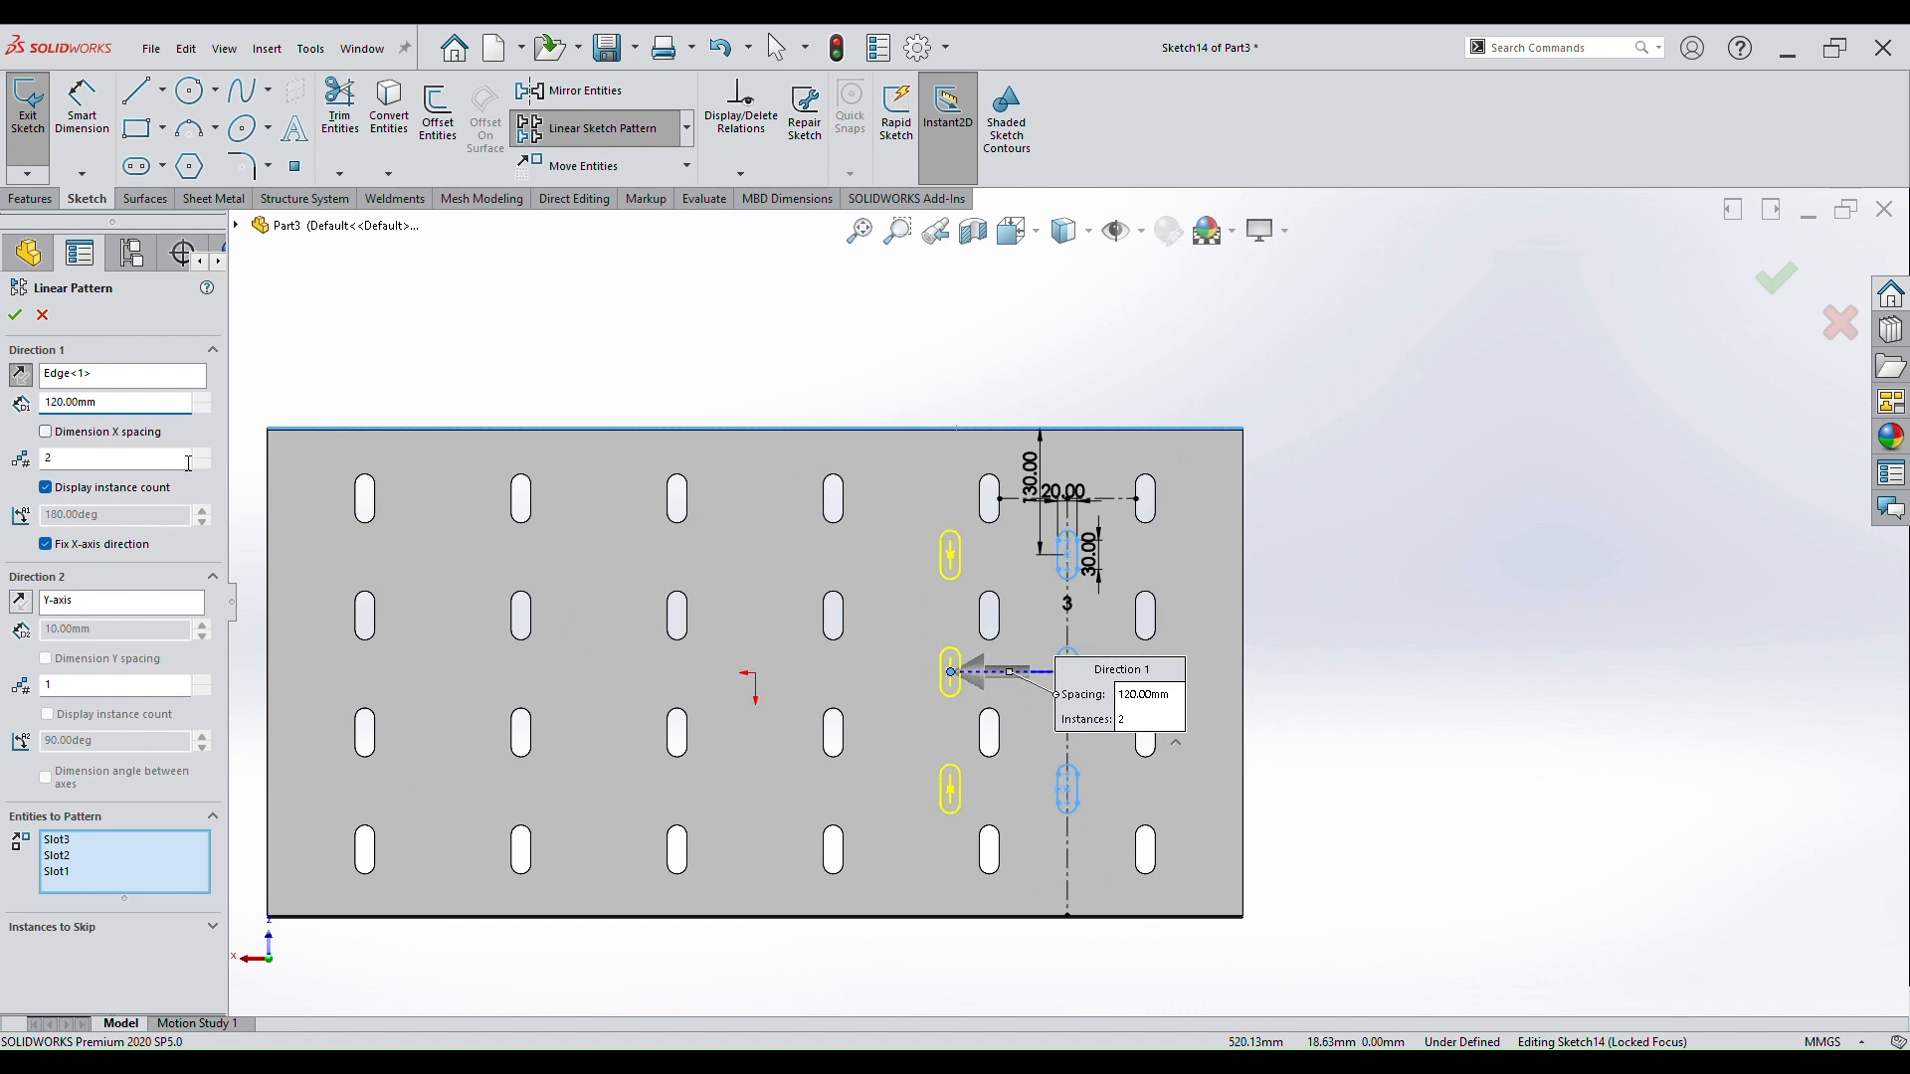
pyautogui.click(203, 455)
pyautogui.click(203, 456)
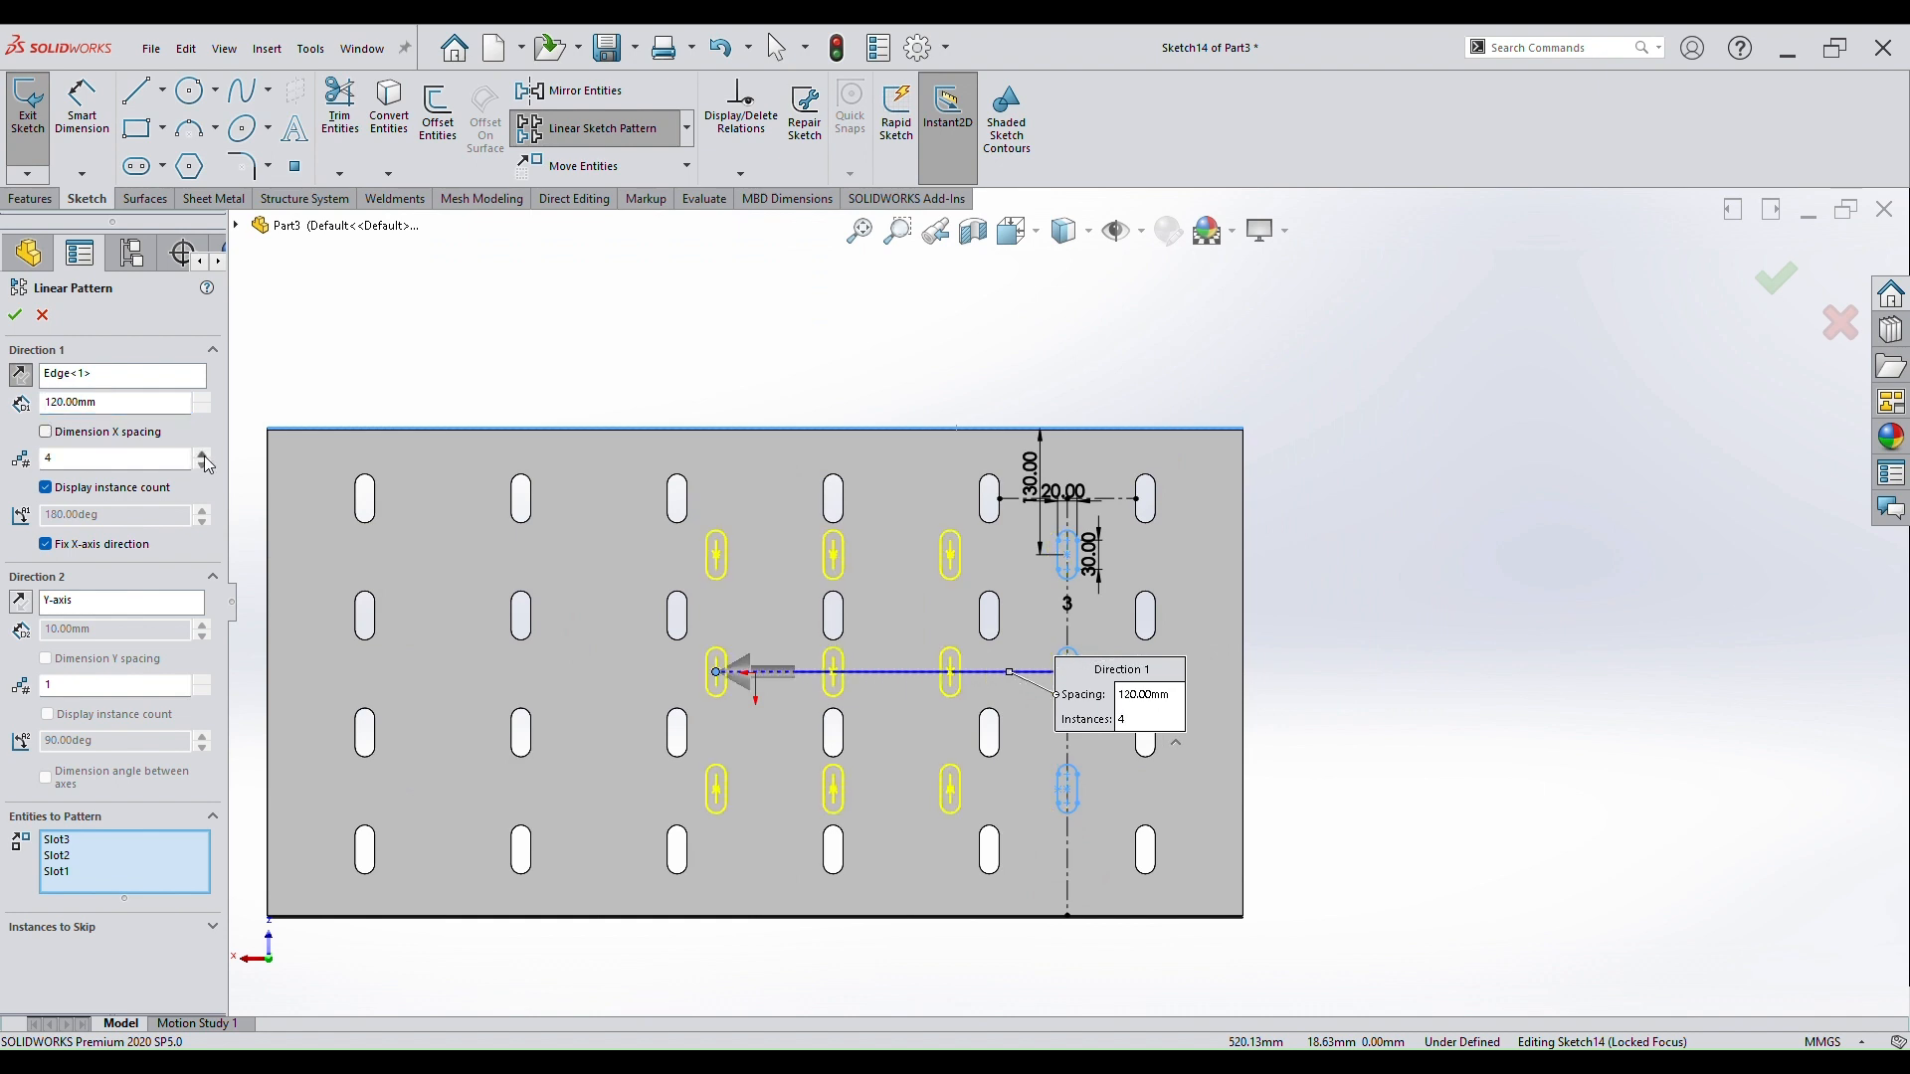
pyautogui.click(202, 455)
pyautogui.click(203, 455)
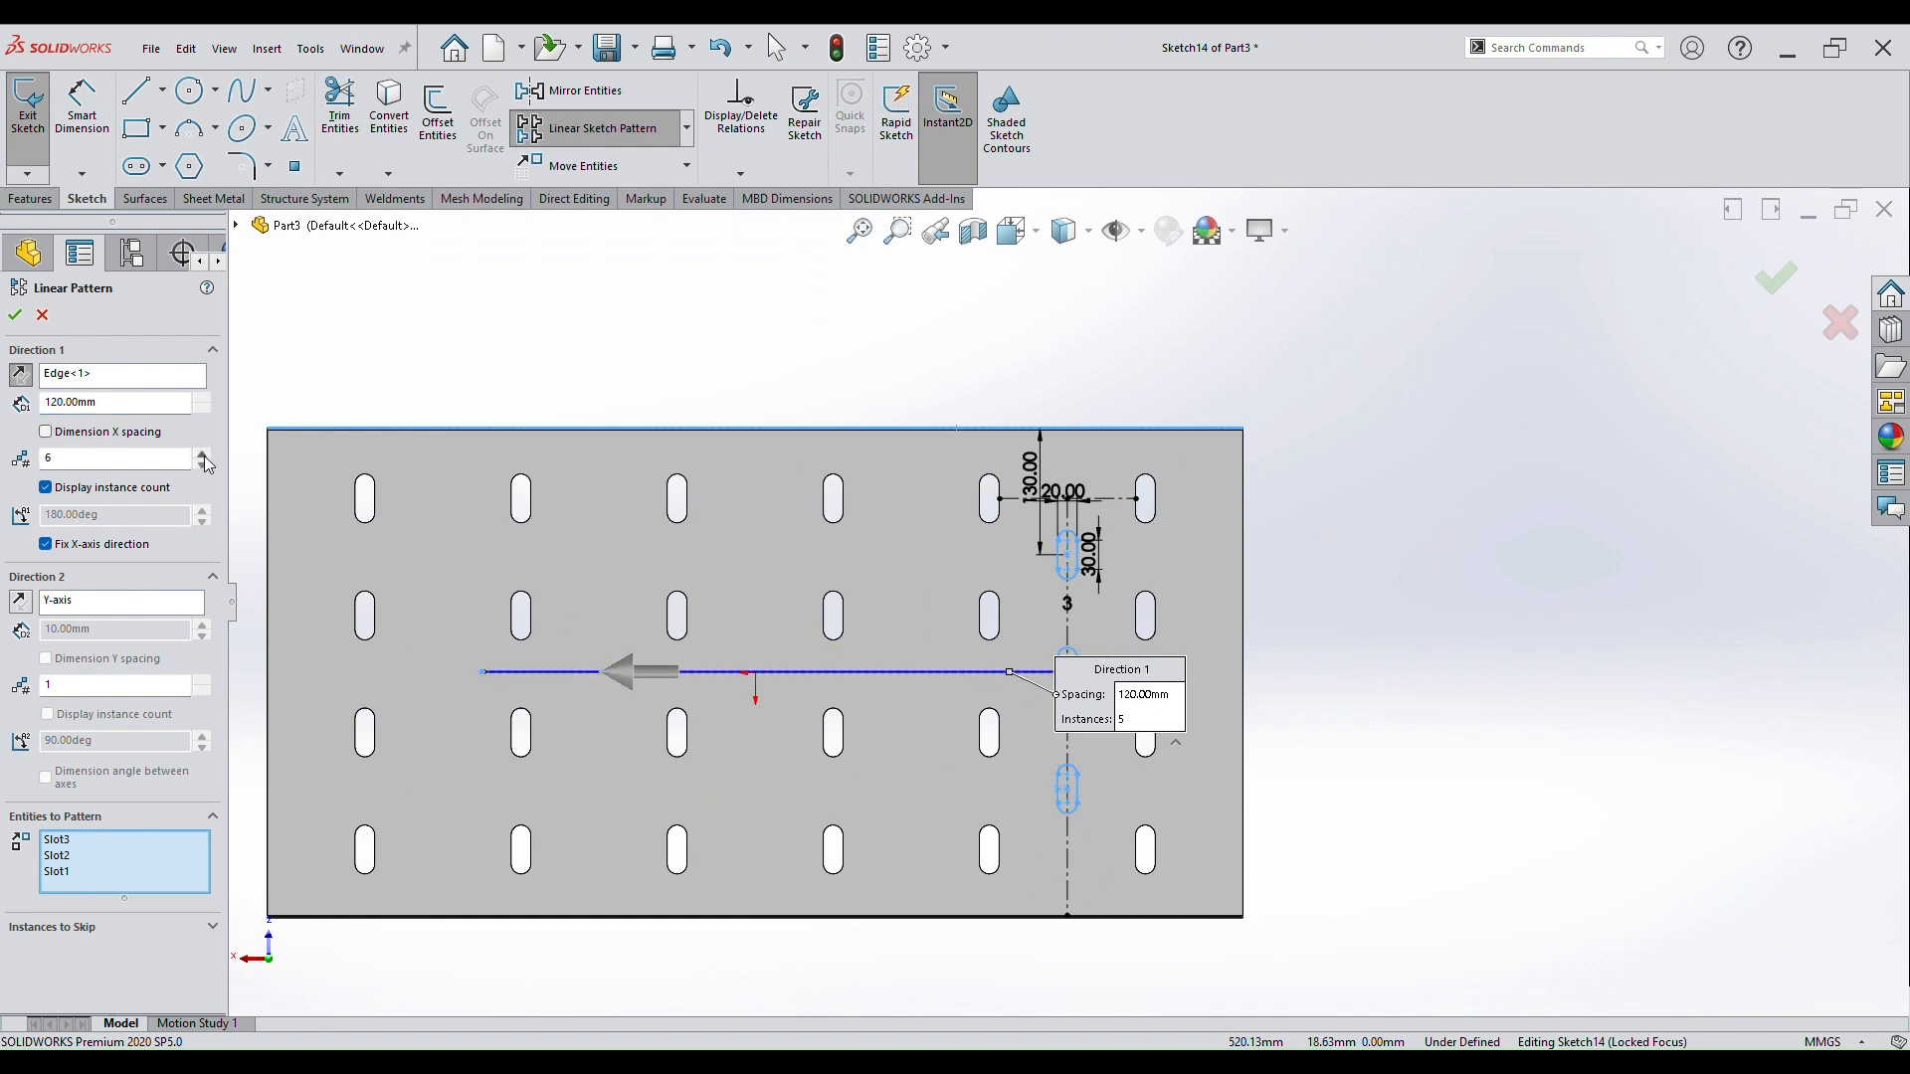
# Increase the pattern spacing to 160 mm, reduce it to five instances and accept the pattern.
pyautogui.click(203, 404)
pyautogui.click(203, 404)
pyautogui.click(203, 404)
pyautogui.click(203, 403)
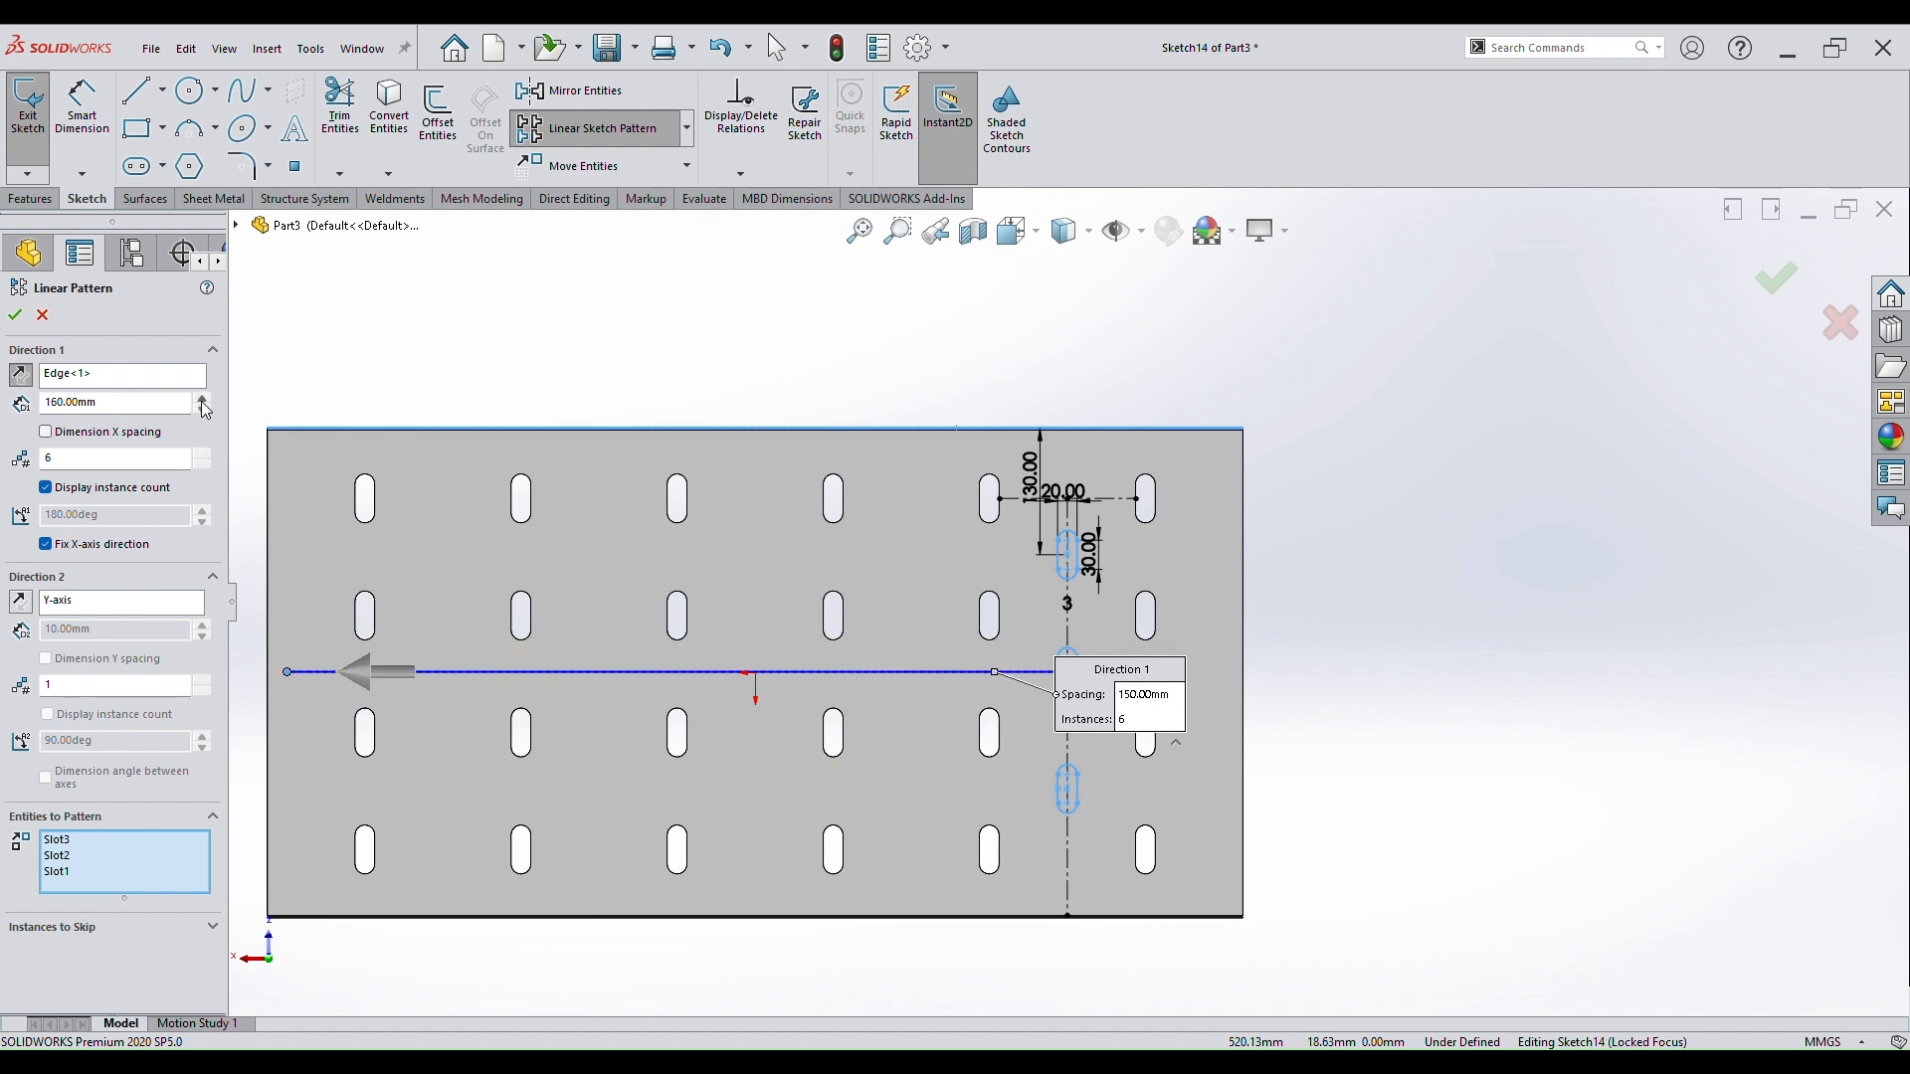
pyautogui.scroll(2, 616, 577)
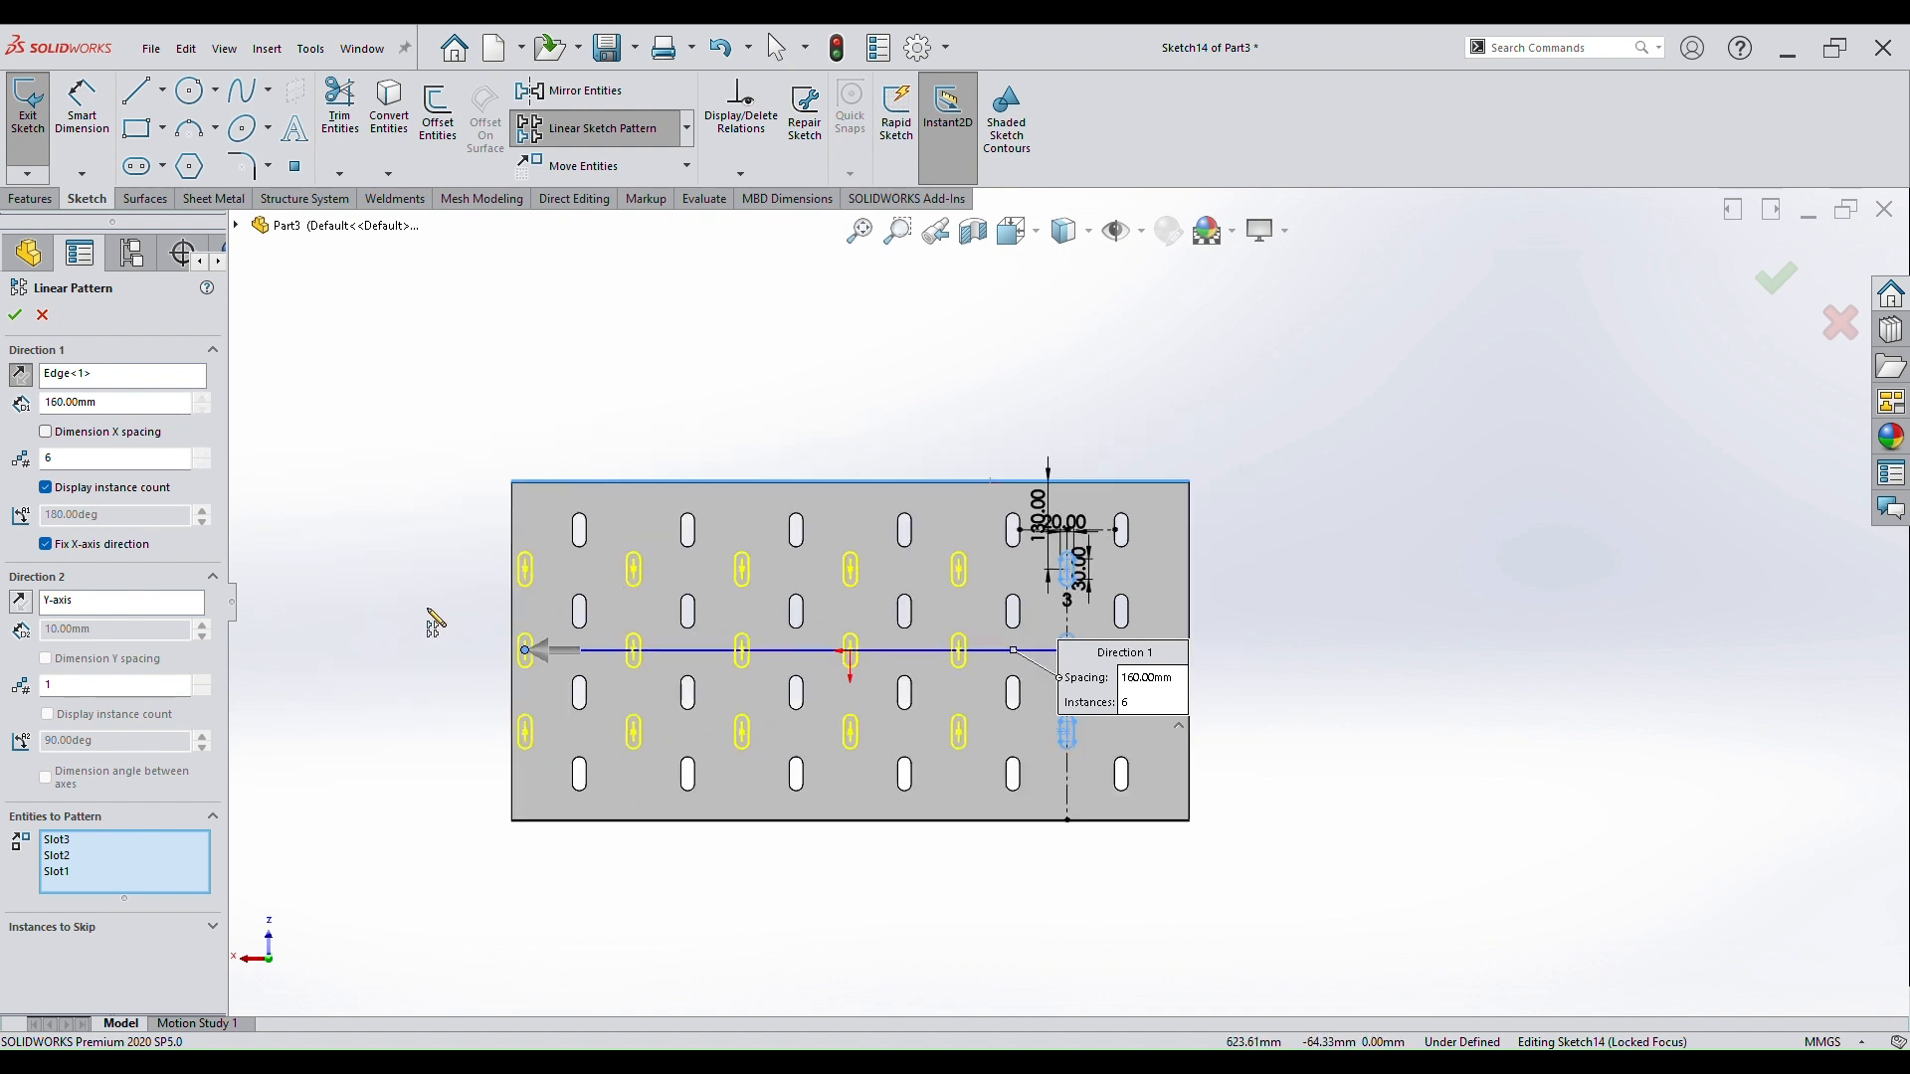
pyautogui.click(202, 464)
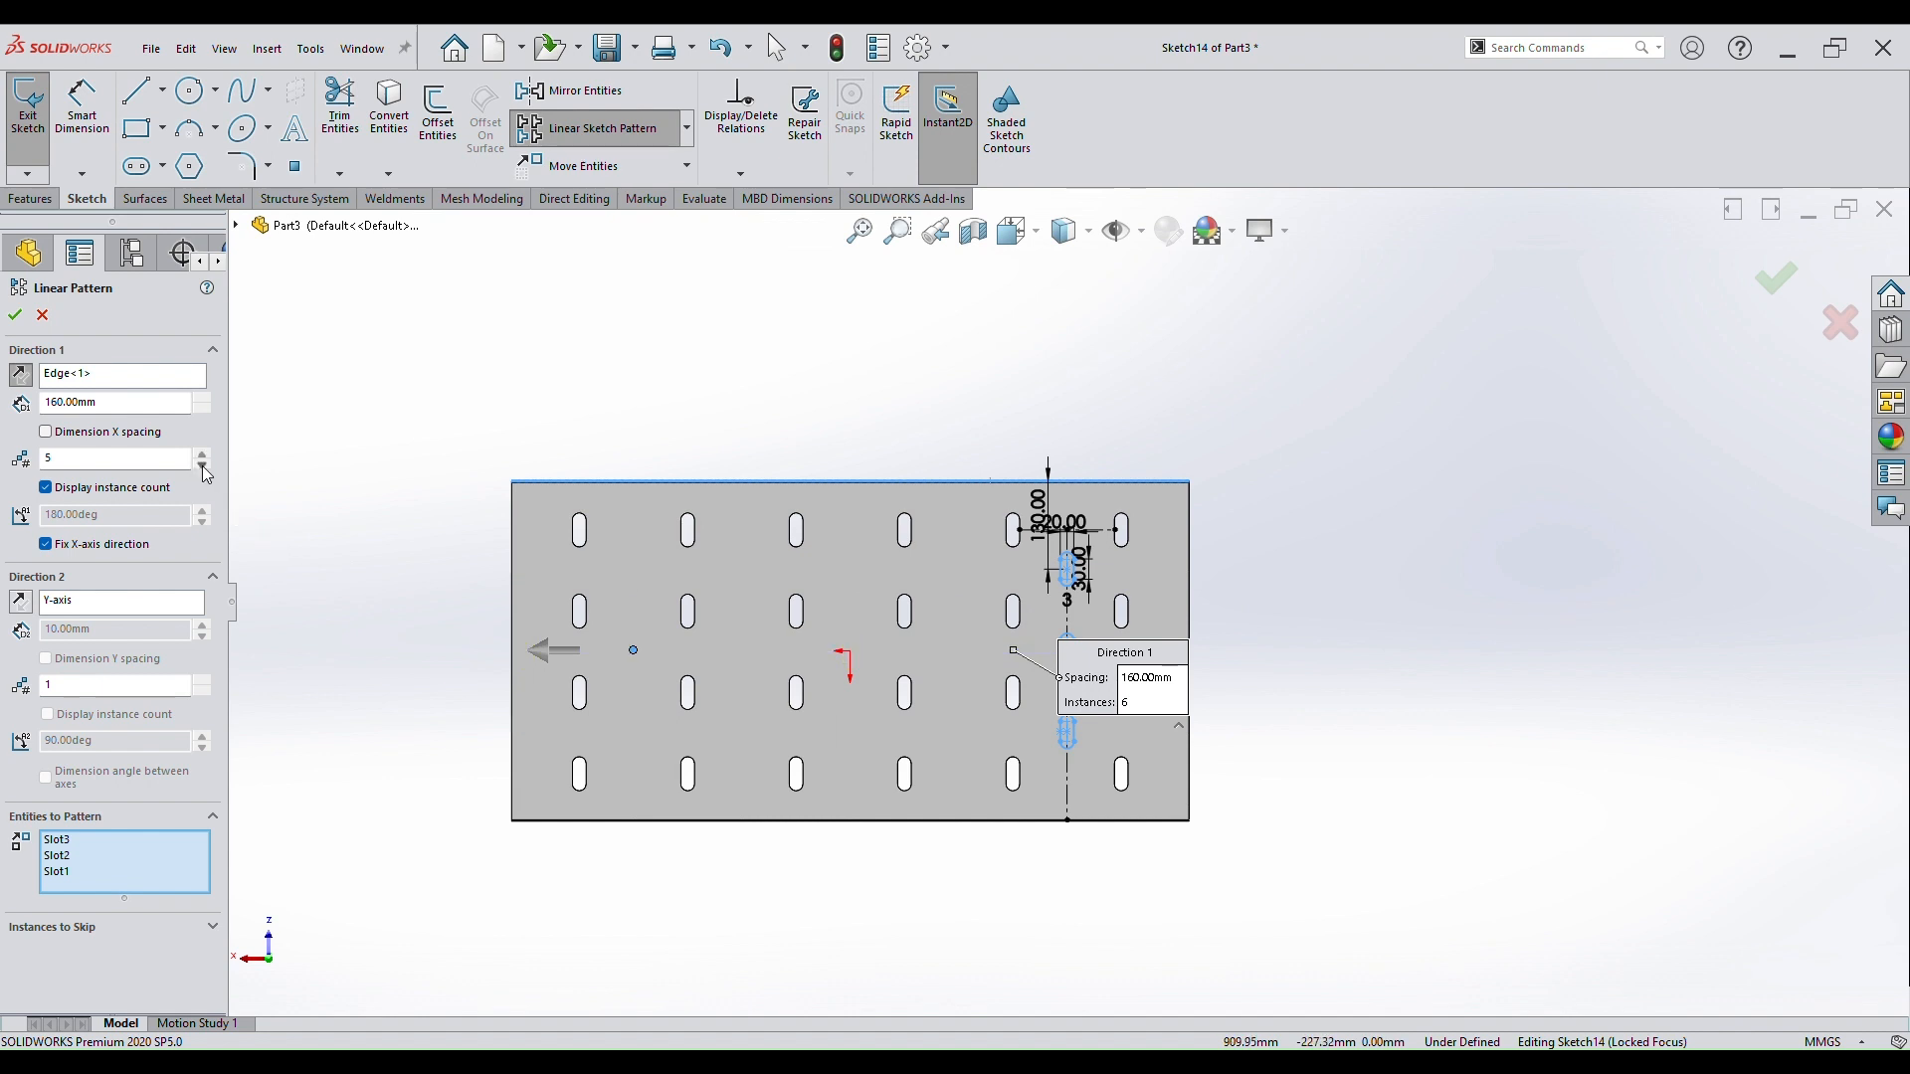
pyautogui.click(15, 317)
# Cut the sketched slot pattern through the web with a 5 mm blind Extruded Cut and inspect the channel.
pyautogui.click(54, 202)
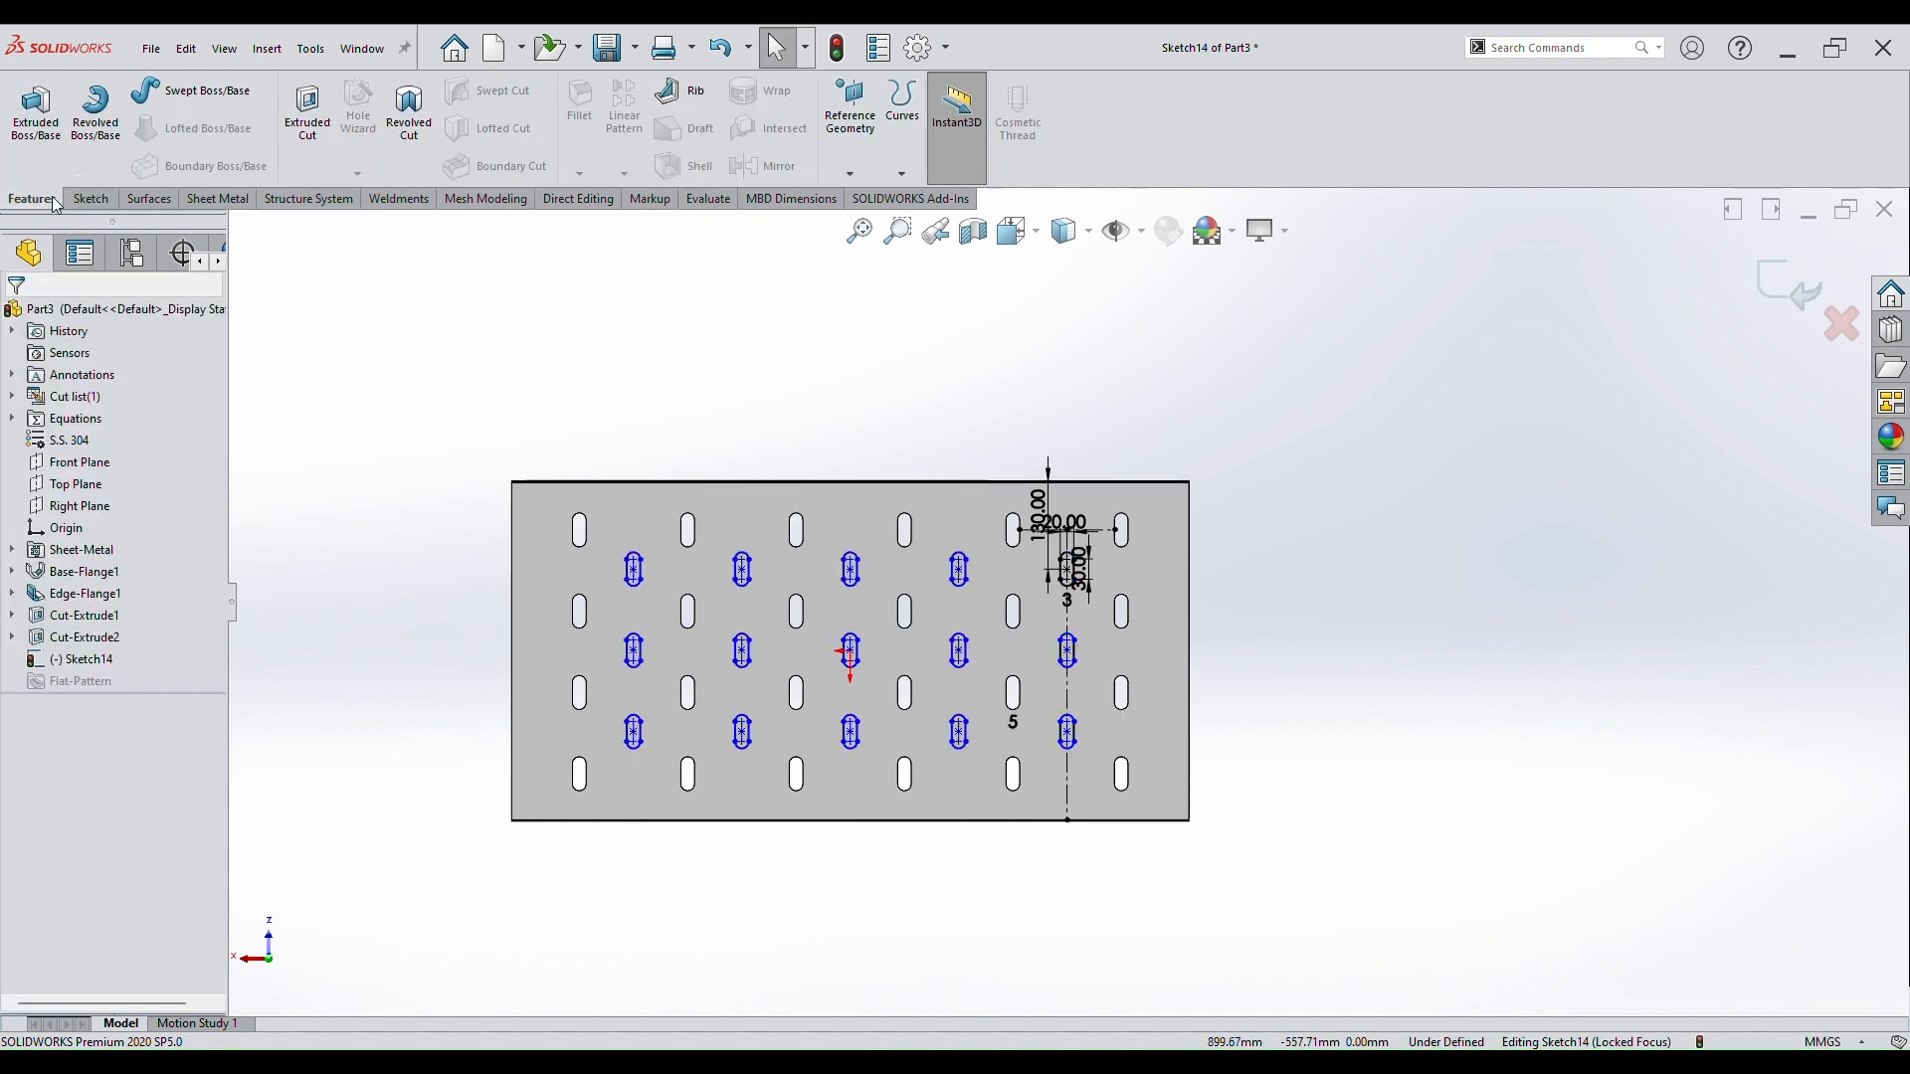
pyautogui.click(307, 109)
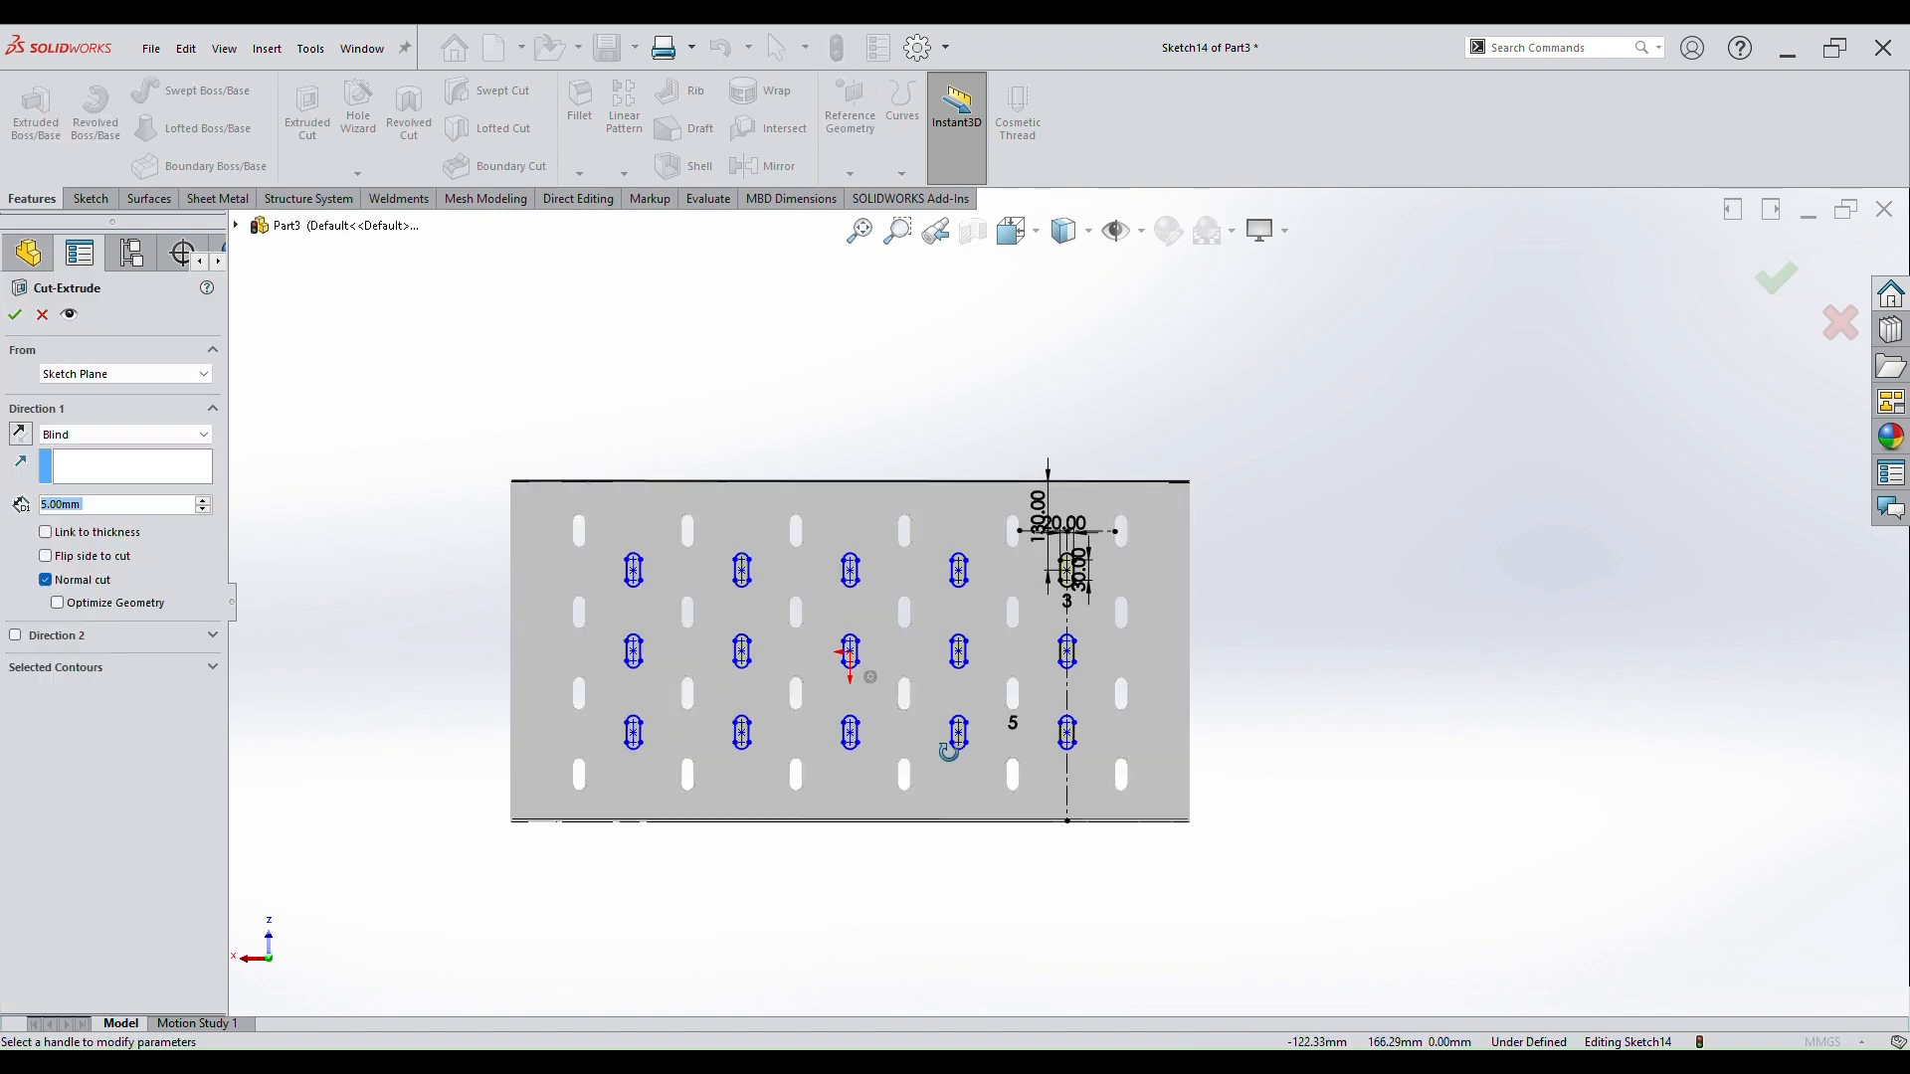
pyautogui.click(15, 315)
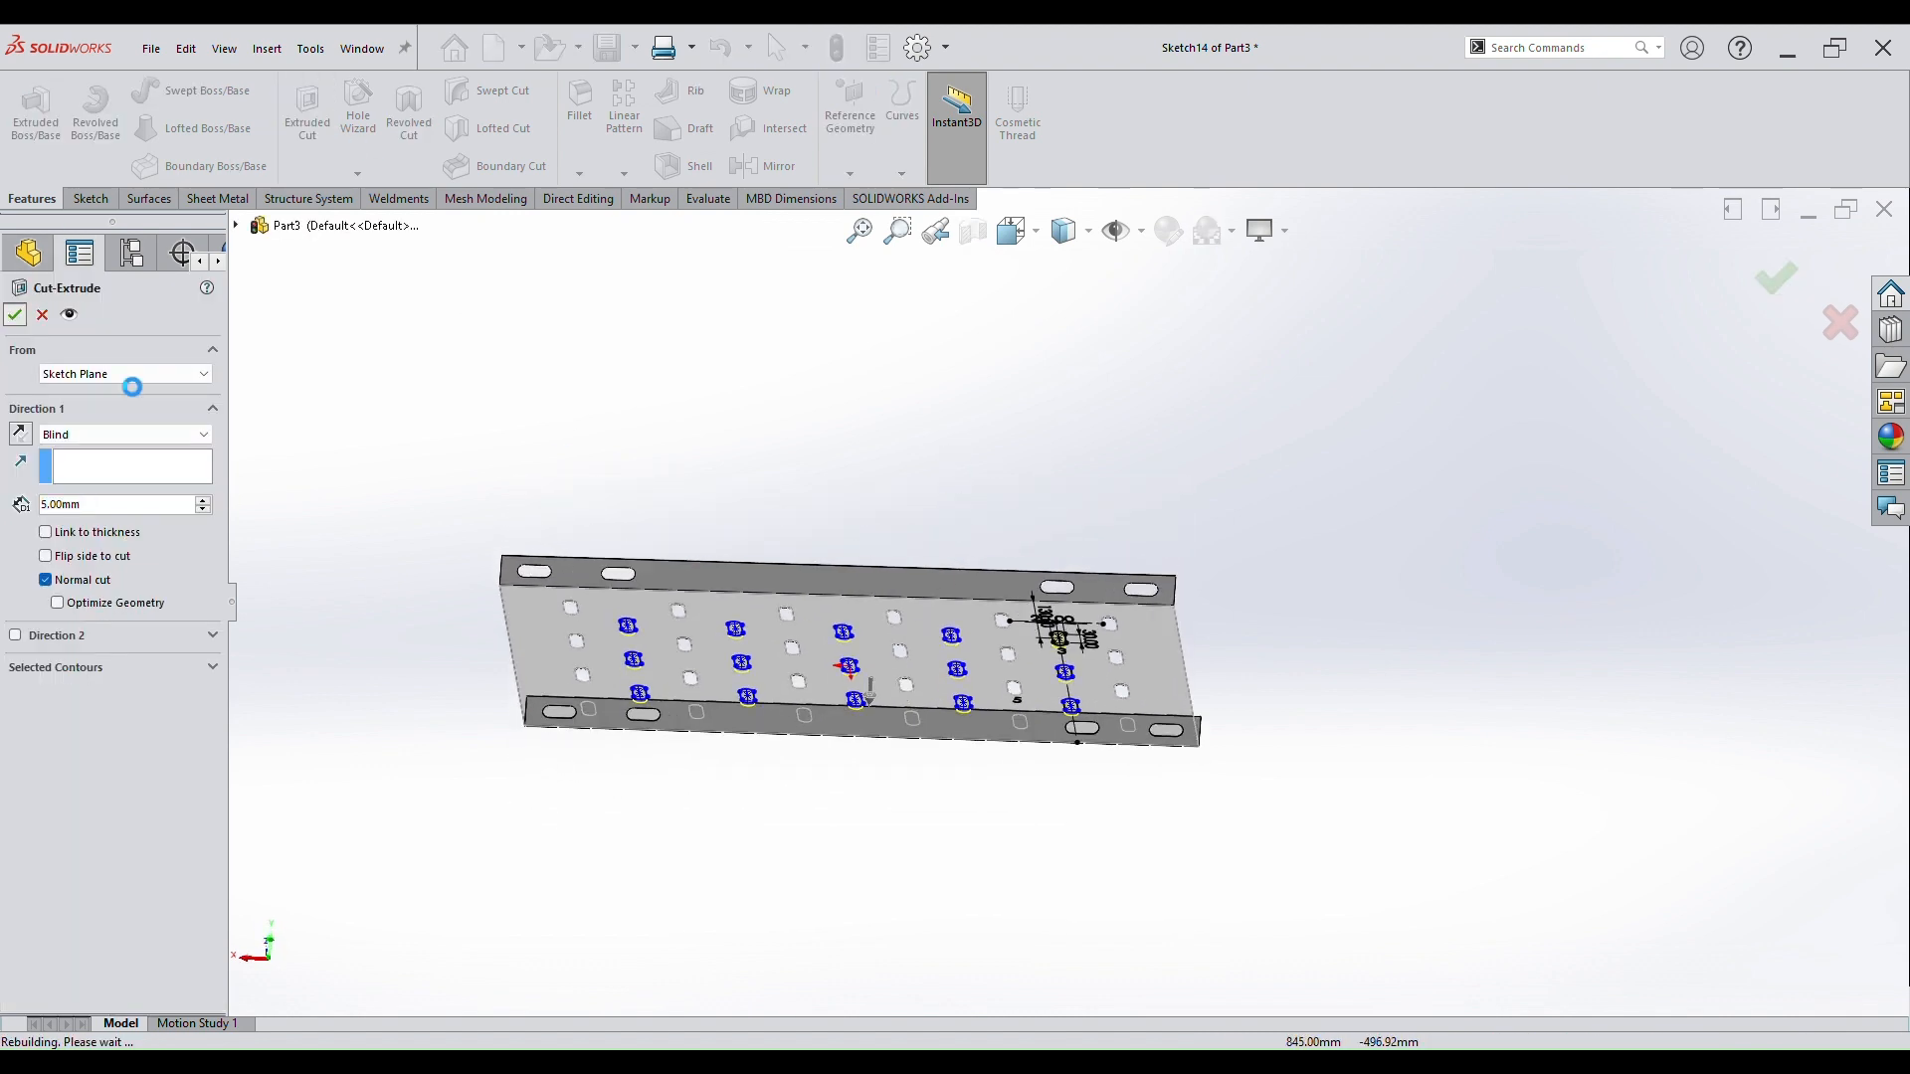
pyautogui.moveTo(806, 458); pyautogui.dragTo(875, 797, button='middle')
pyautogui.scroll(-3, 836, 769)
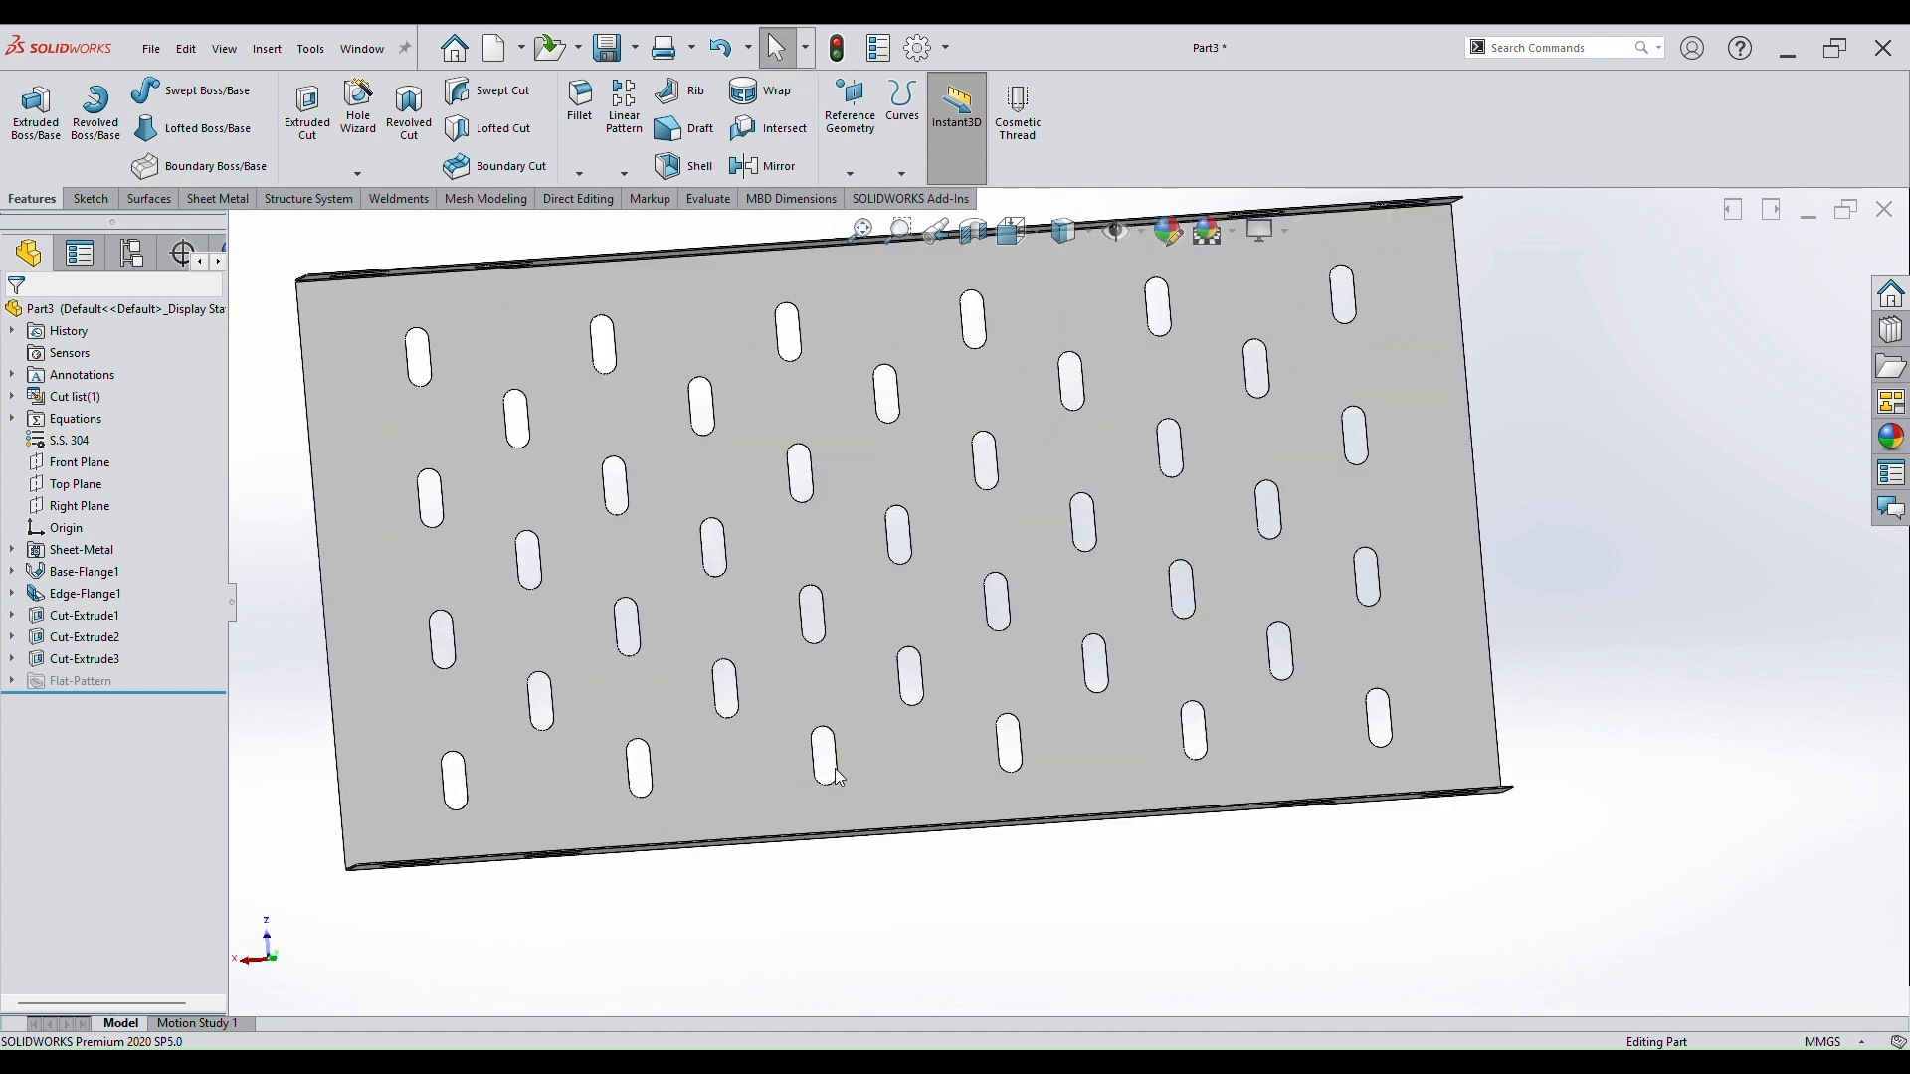
pyautogui.scroll(3, 833, 768)
pyautogui.moveTo(833, 768); pyautogui.dragTo(1270, 755, button='middle')
pyautogui.scroll(3, 1023, 703)
pyautogui.scroll(-3, 1069, 538)
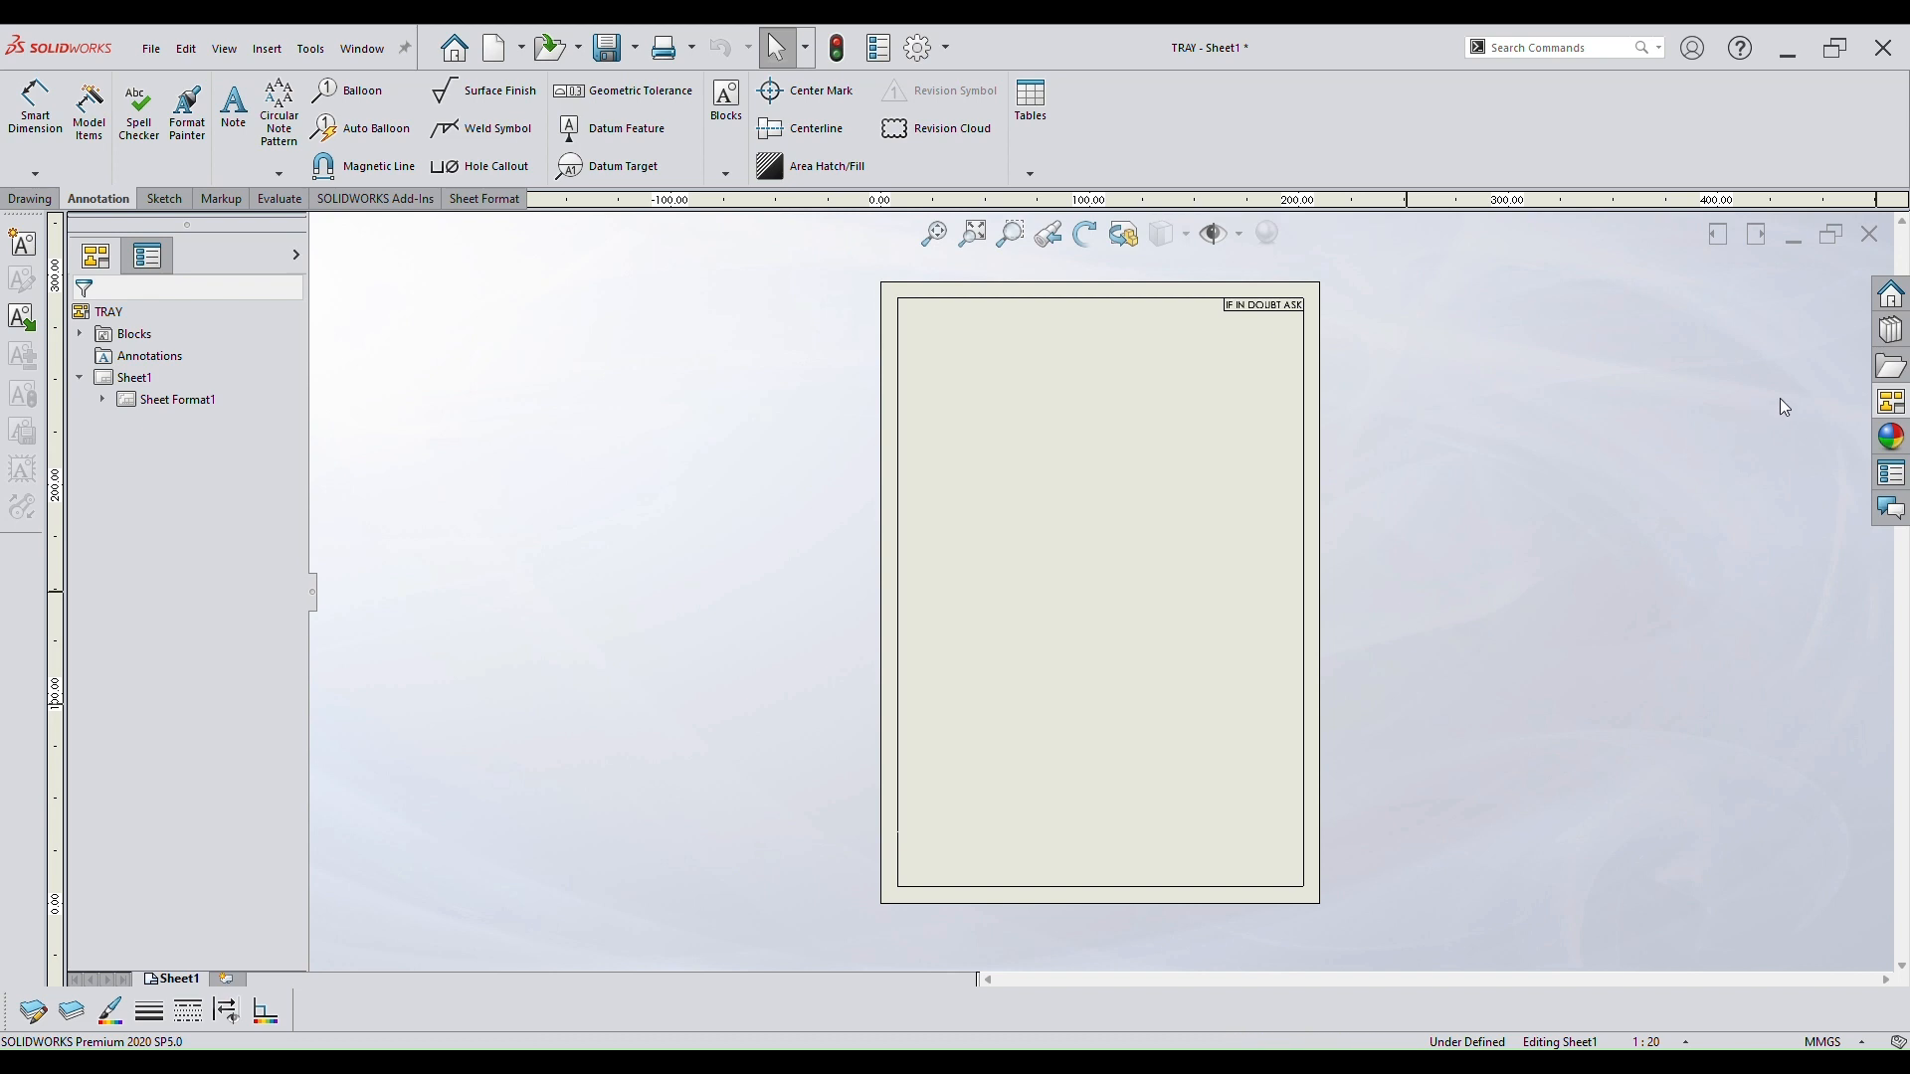
# Place the tray's Top view in the upper part of the drawing sheet.
pyautogui.click(1888, 402)
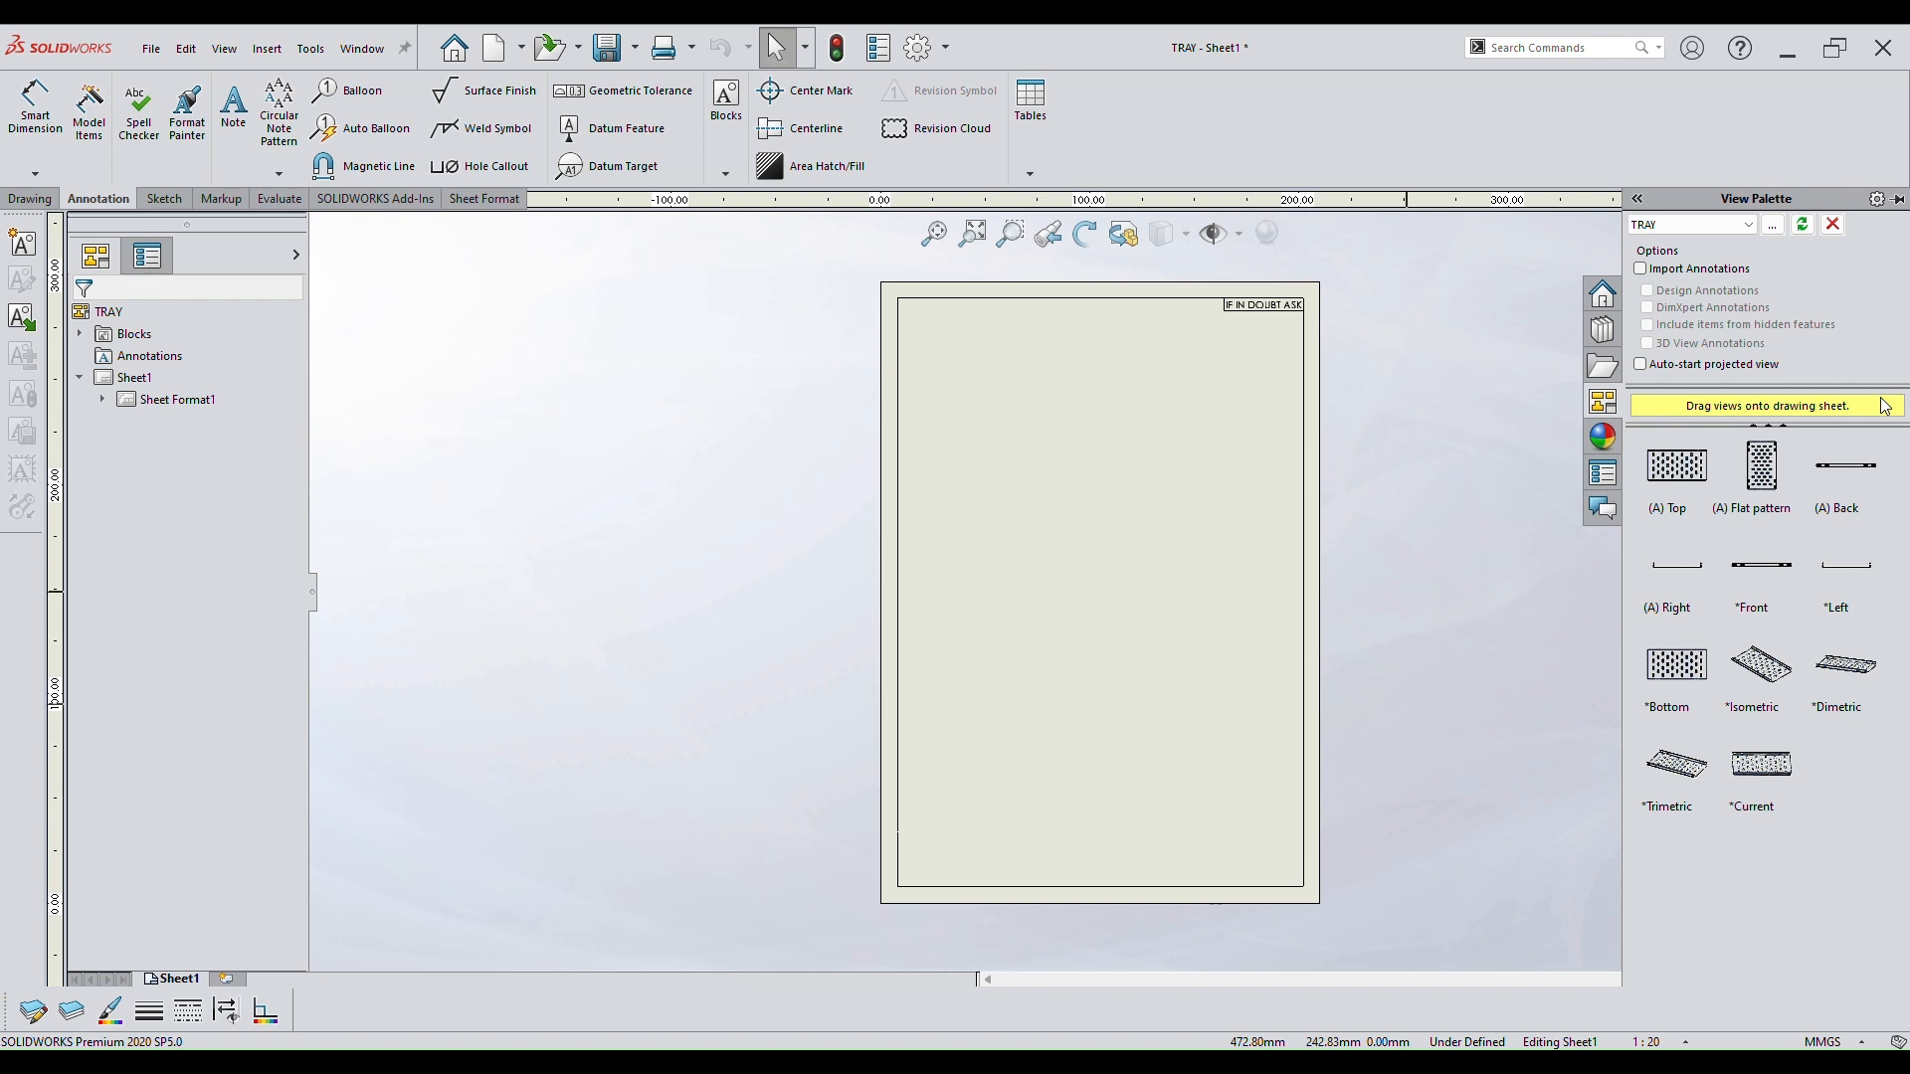
pyautogui.moveTo(1679, 467); pyautogui.dragTo(1075, 400)
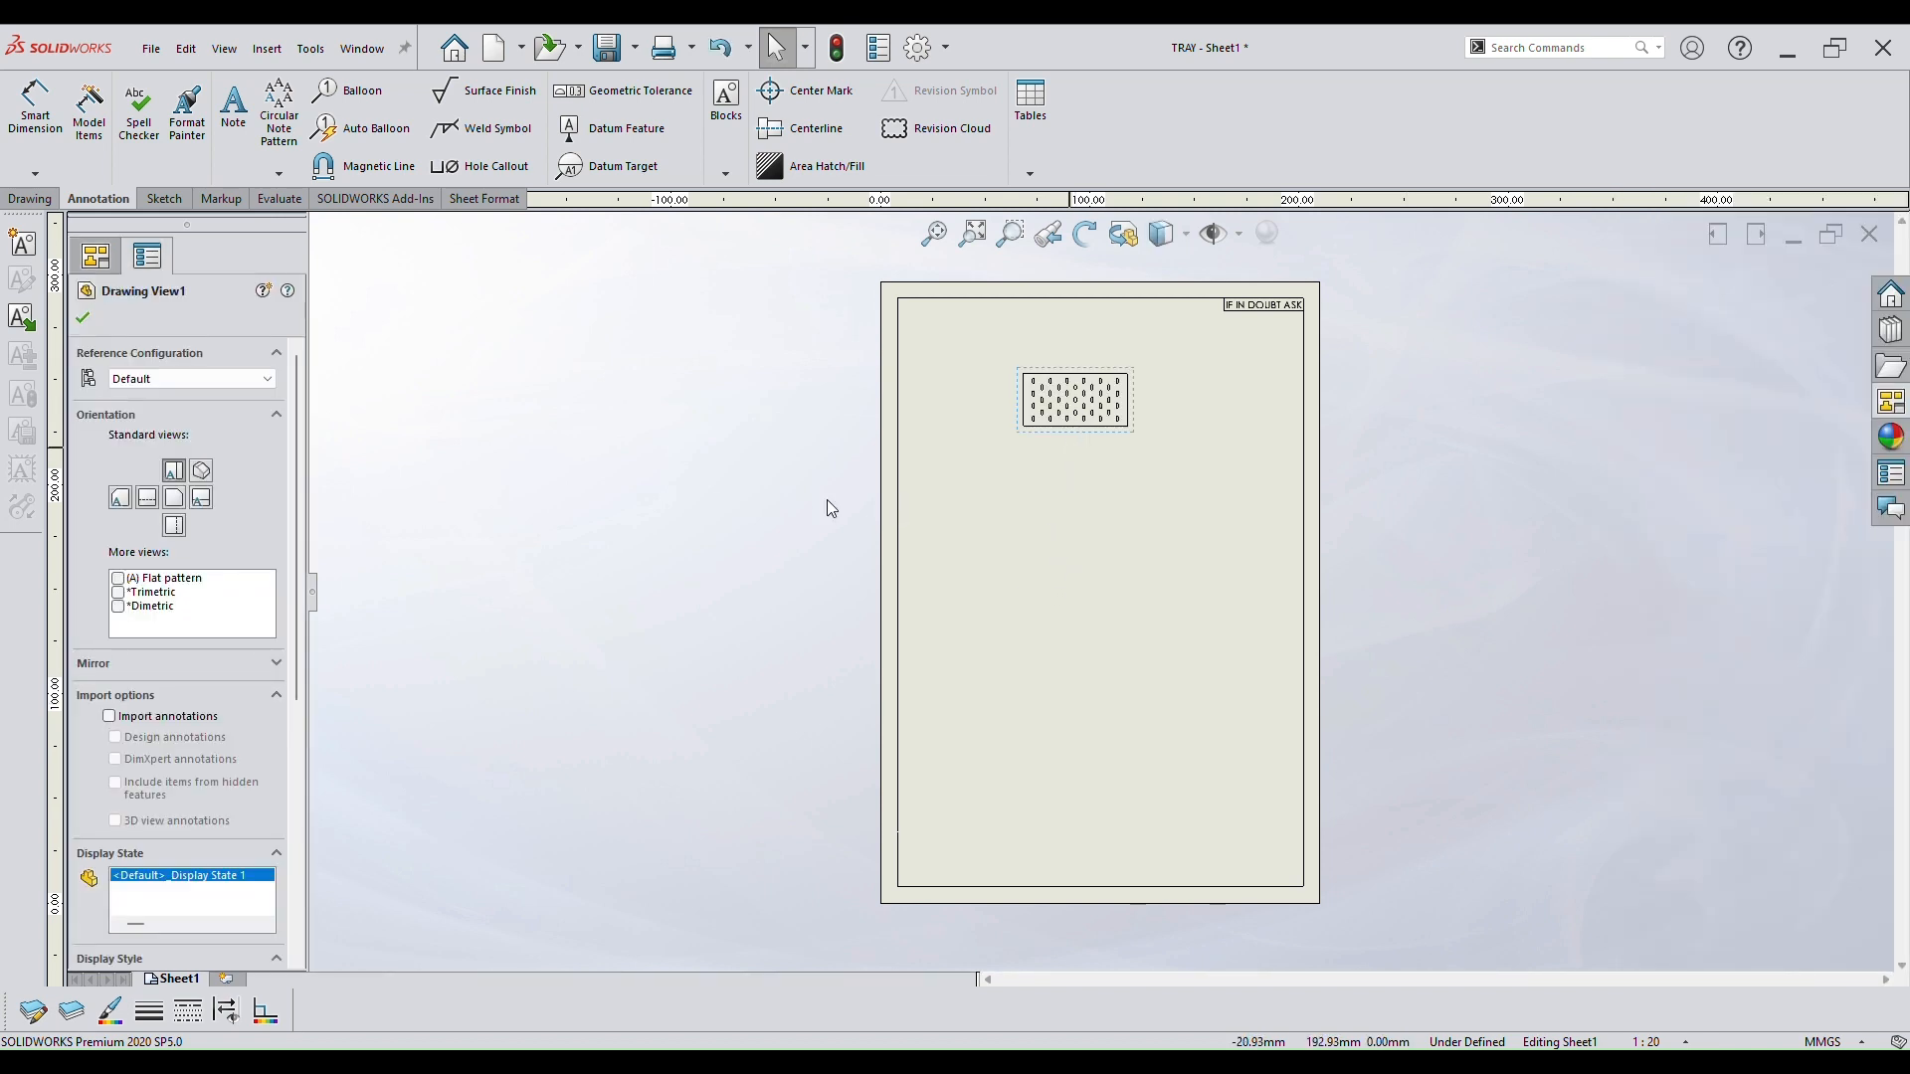
pyautogui.click(83, 319)
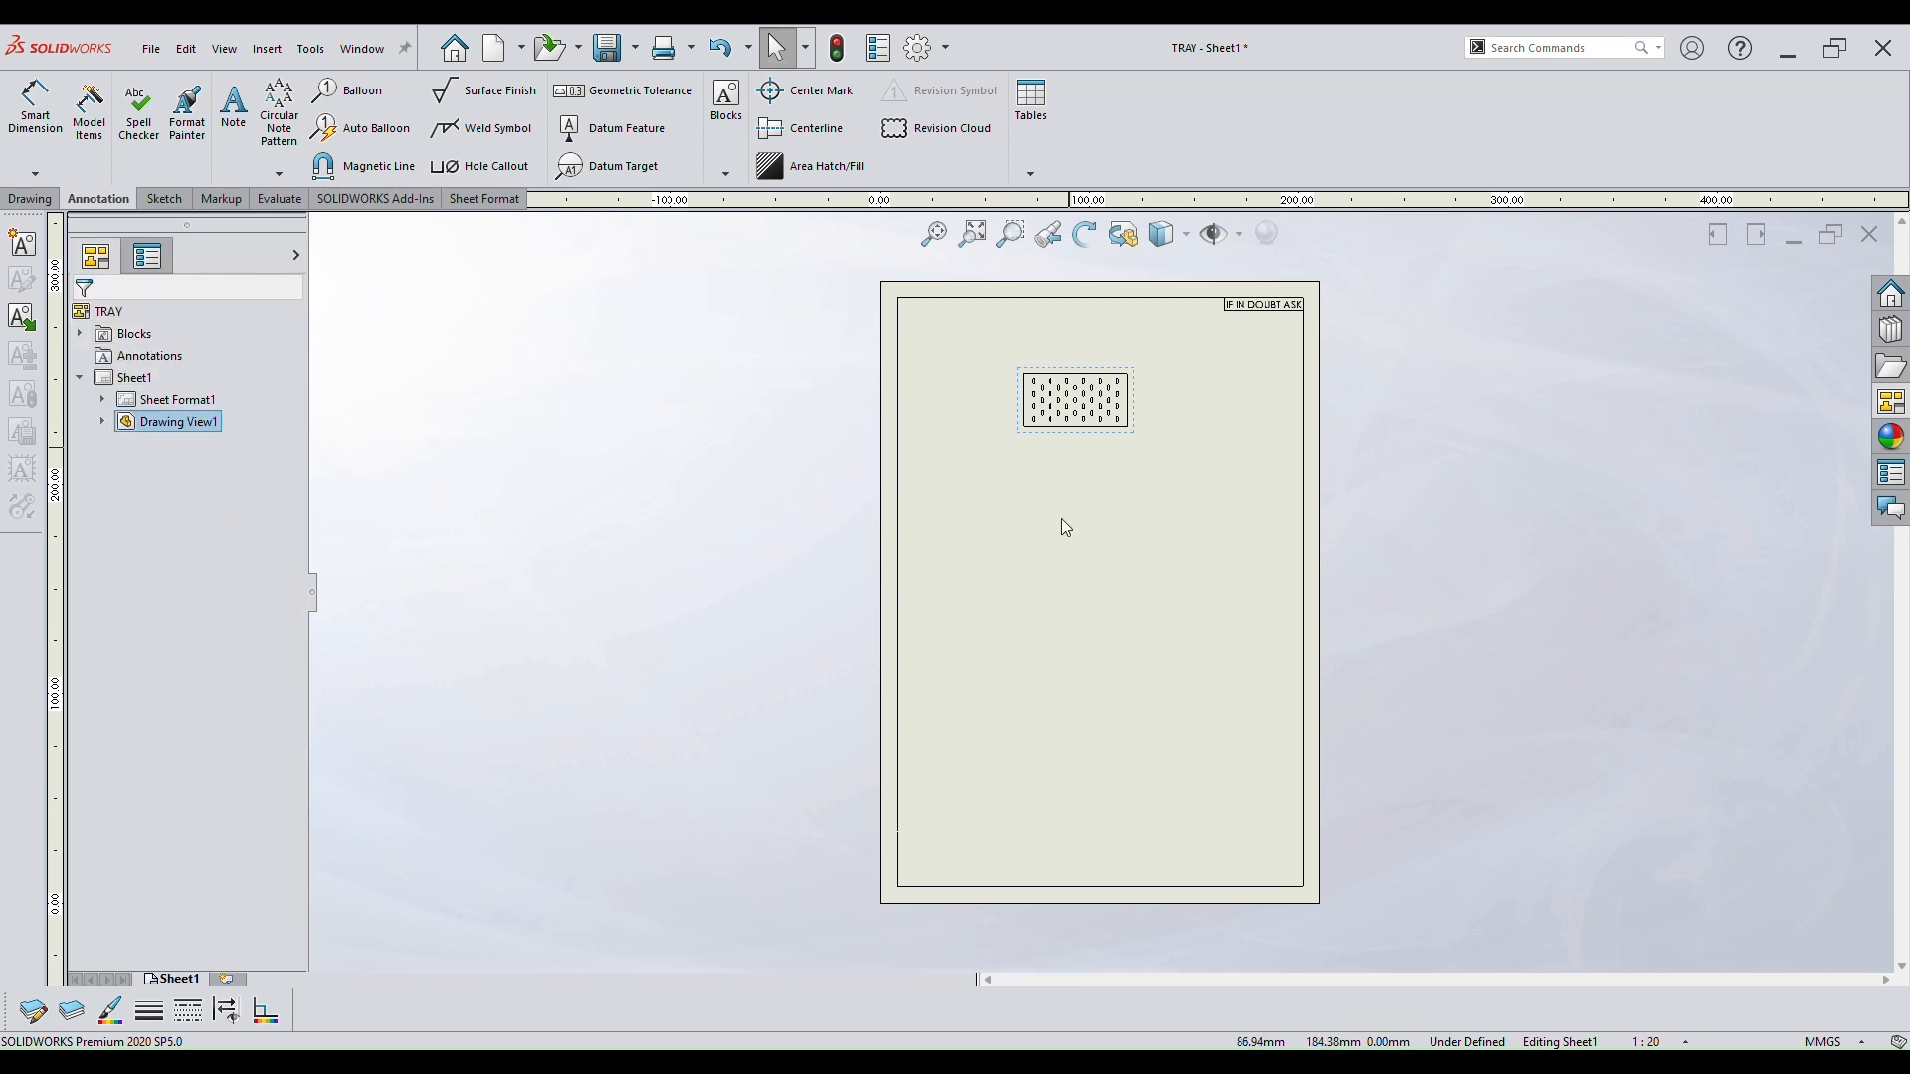
# Add the tray's Right view to the sheet, just below the top view.
pyautogui.click(1890, 402)
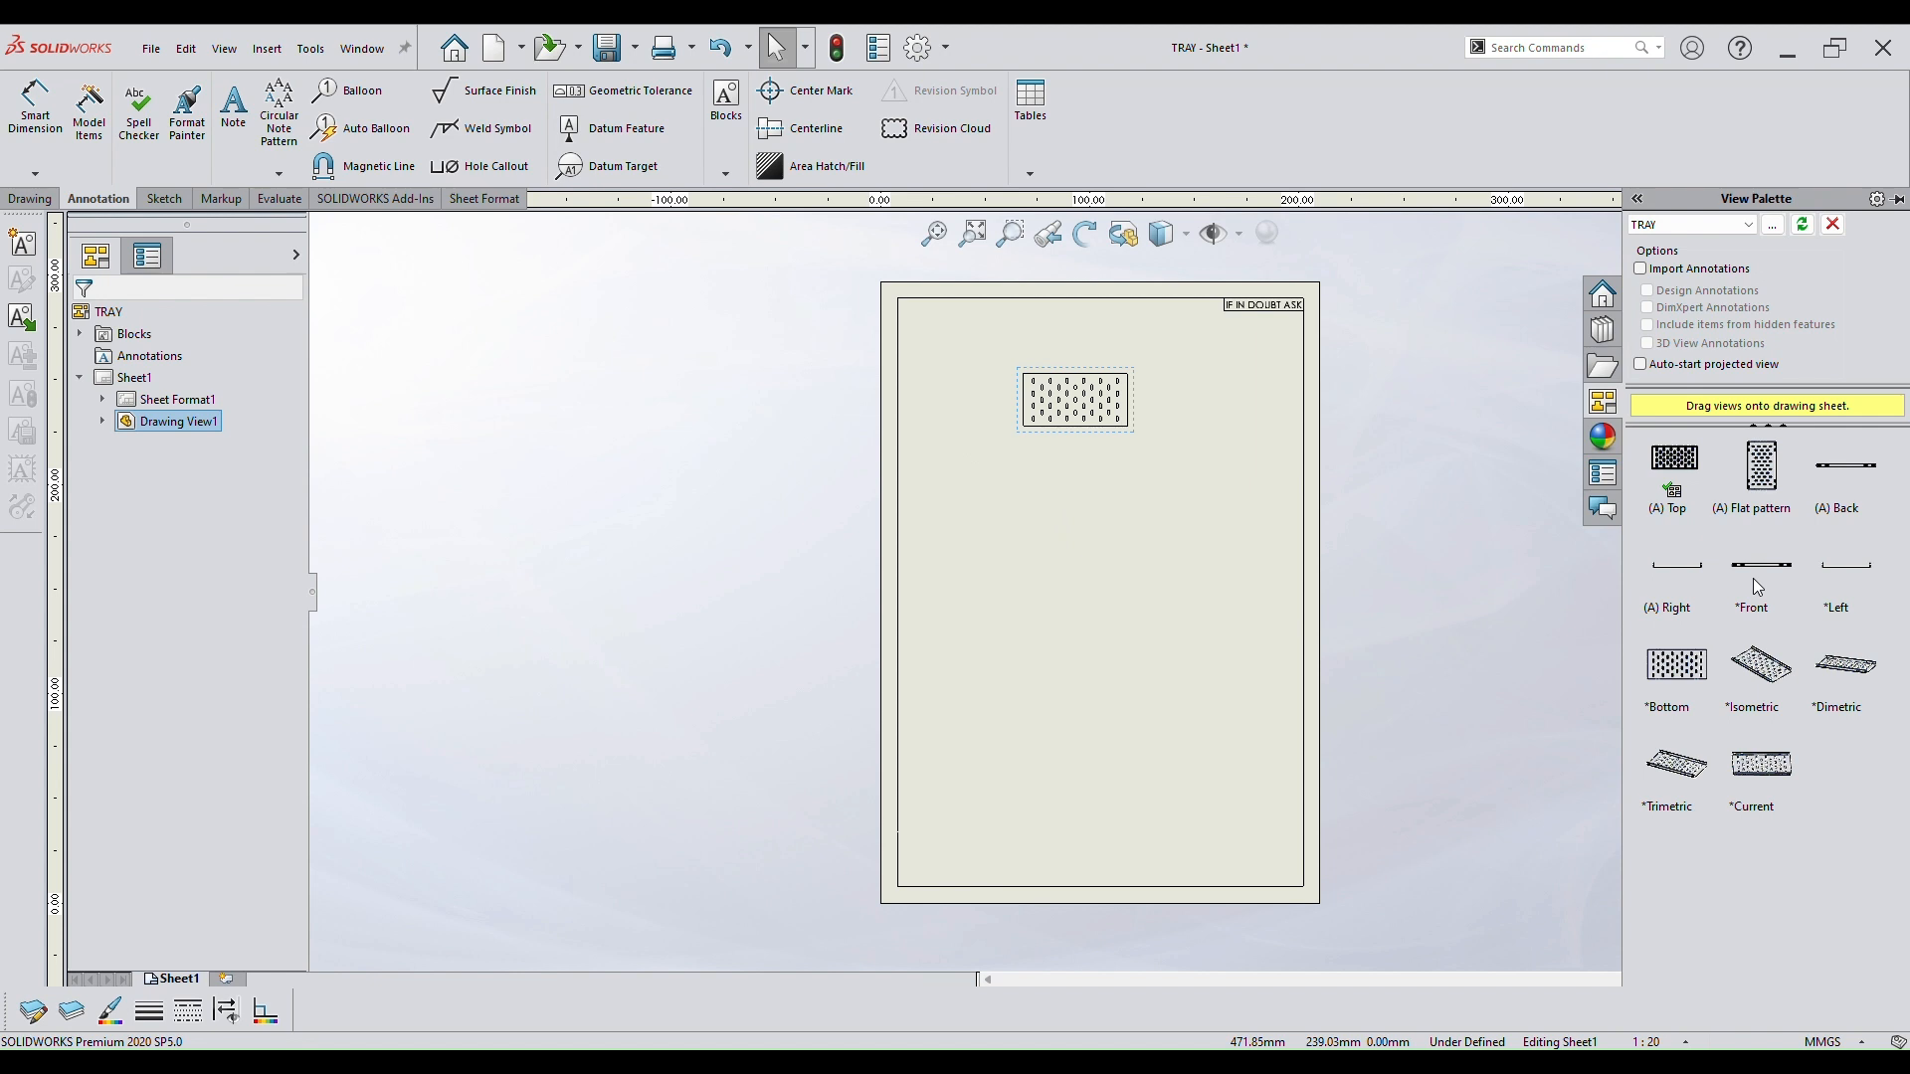
pyautogui.moveTo(1758, 586); pyautogui.dragTo(1110, 534)
pyautogui.scroll(-3, 1114, 528)
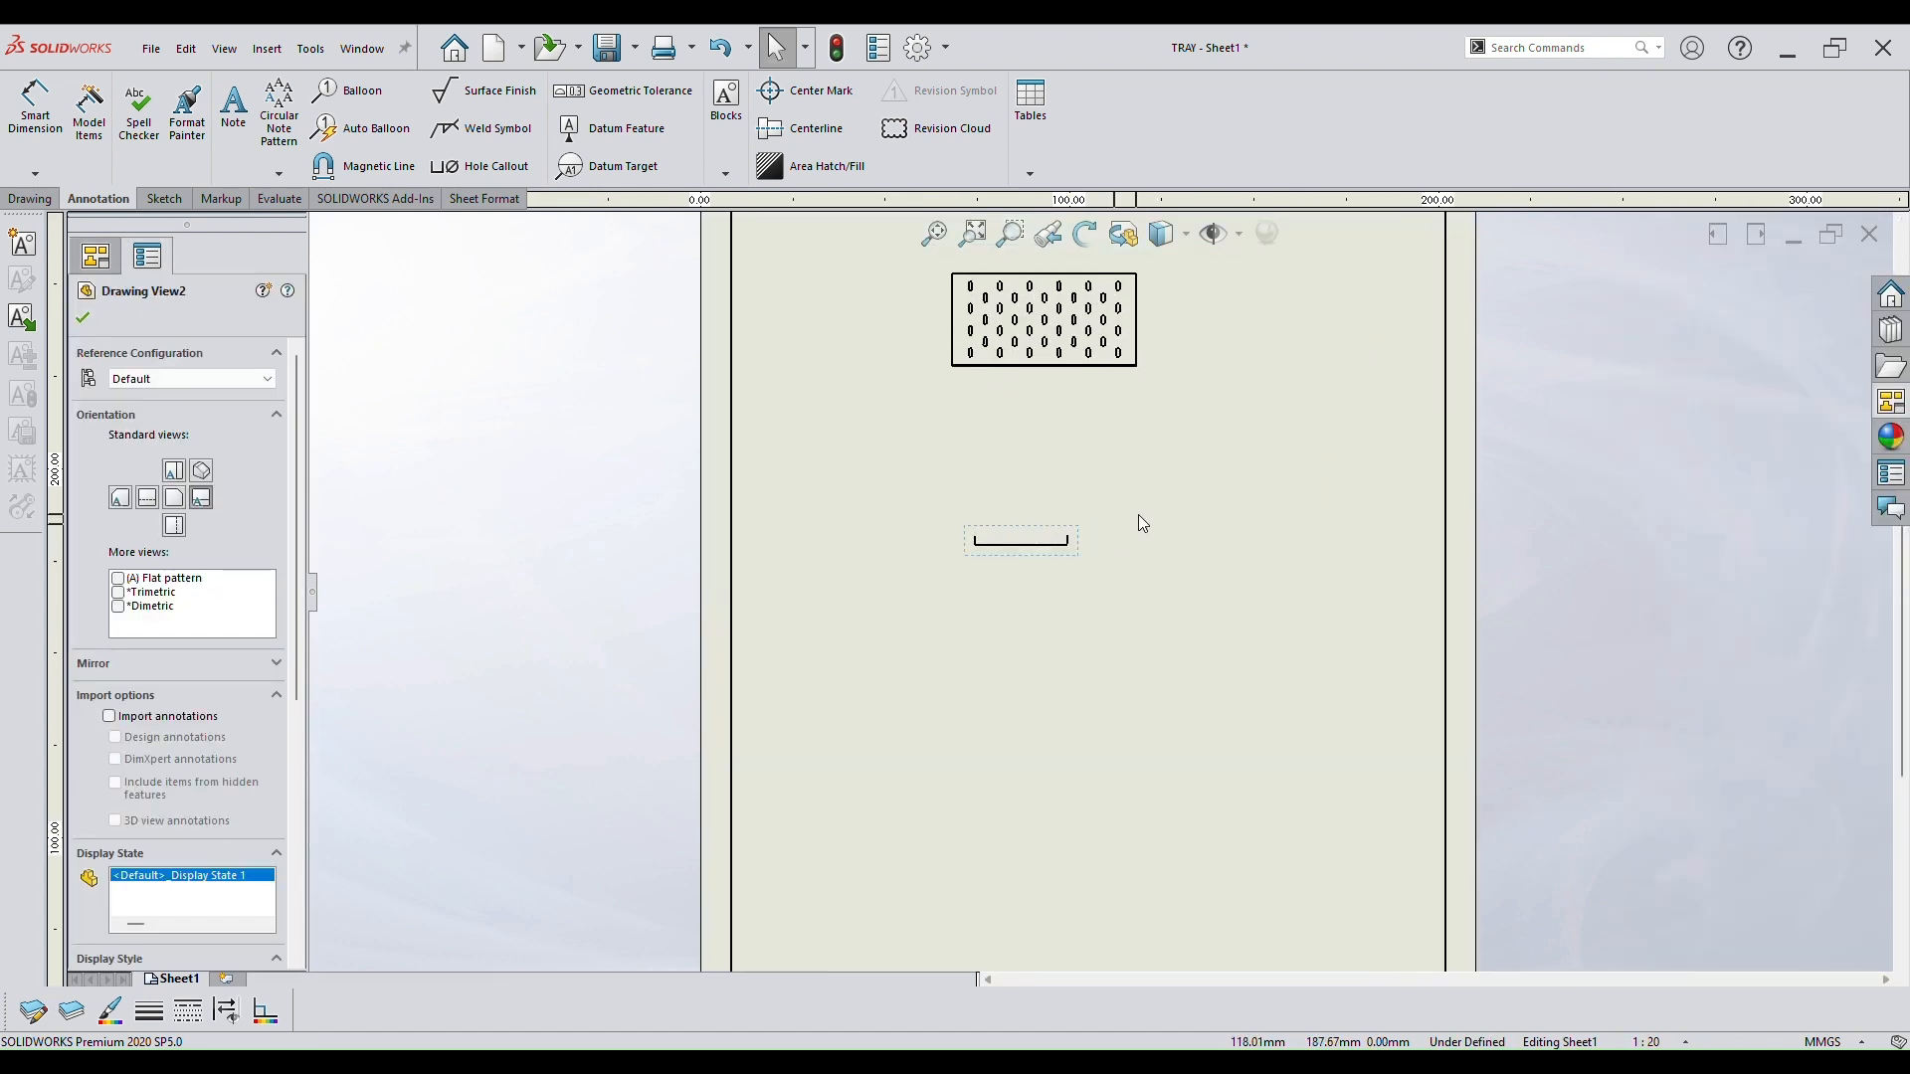
# Place the tray's Isometric view in the lower-right area of the drawing sheet.
pyautogui.press('f')
pyautogui.click(1890, 402)
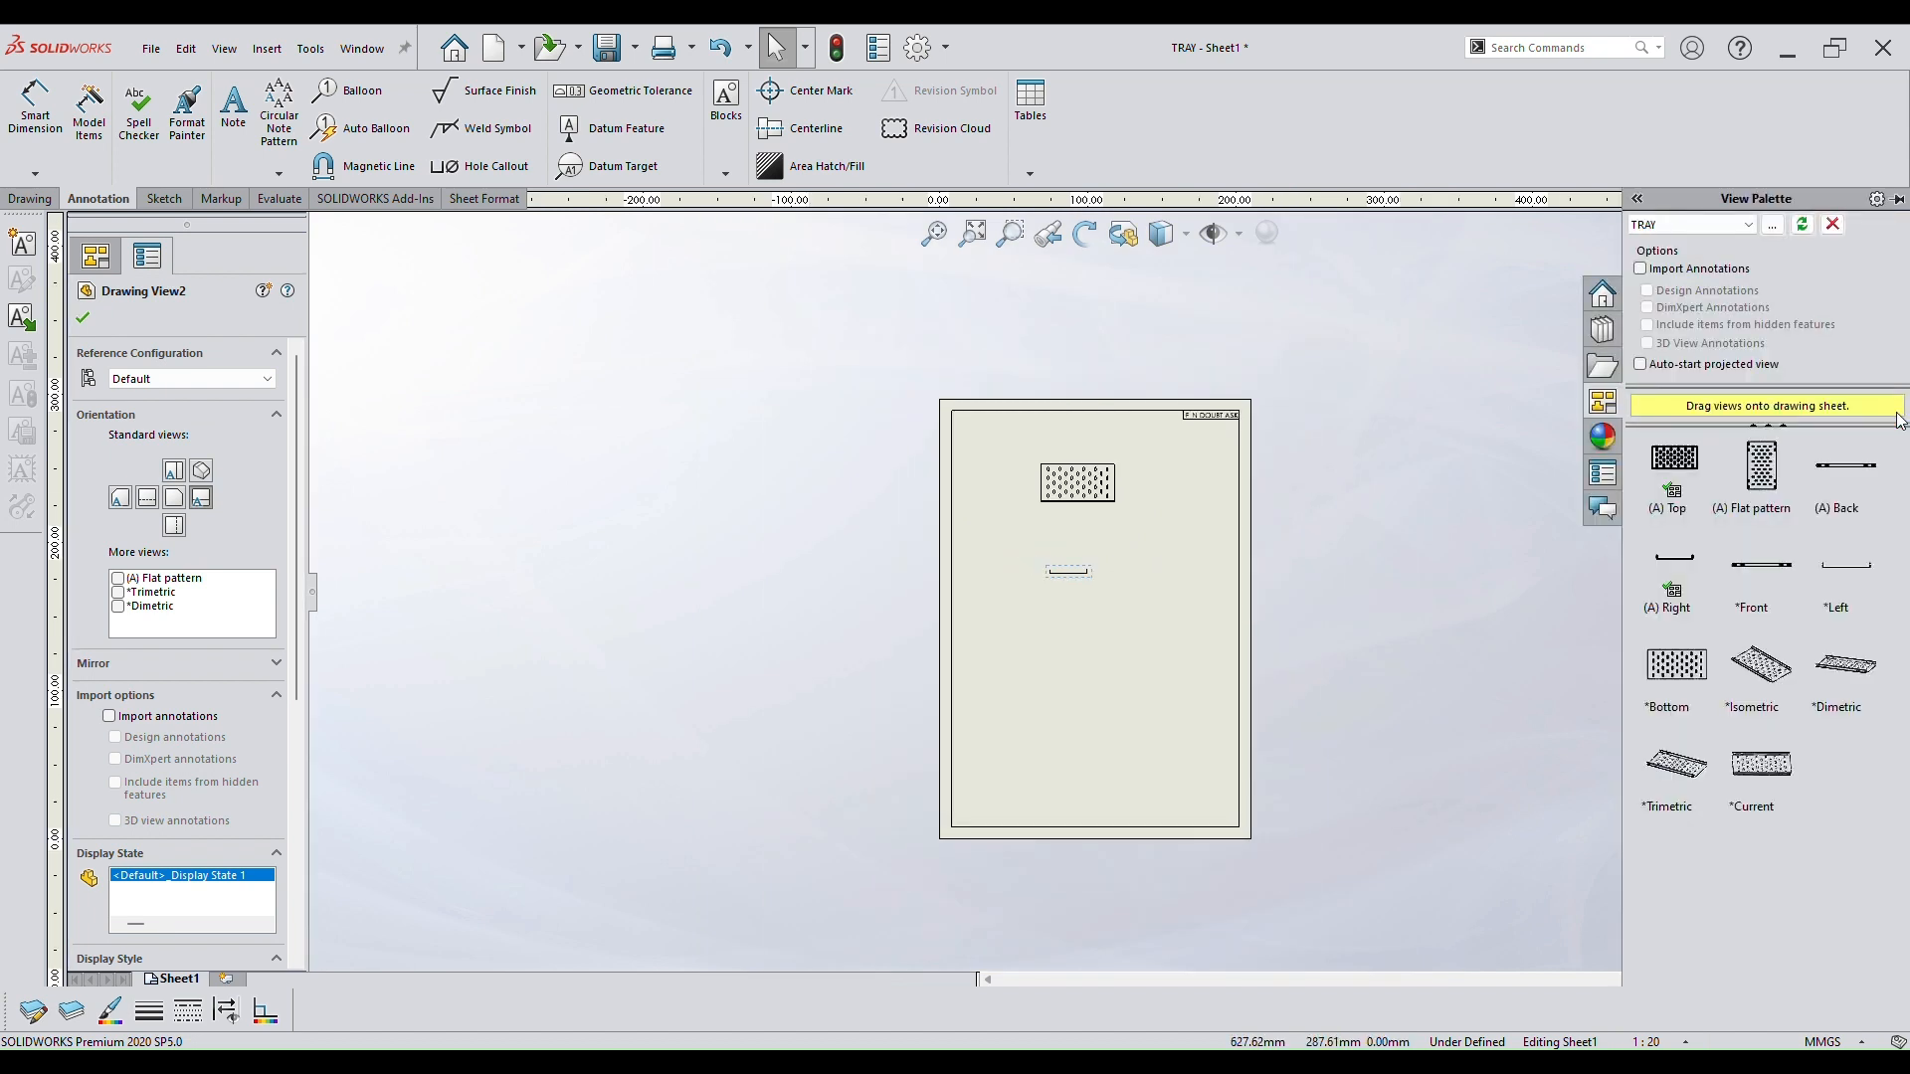
pyautogui.moveTo(1755, 682)
pyautogui.mouseDown()
pyautogui.moveTo(1157, 781)
pyautogui.moveTo(1184, 748)
pyautogui.mouseUp()
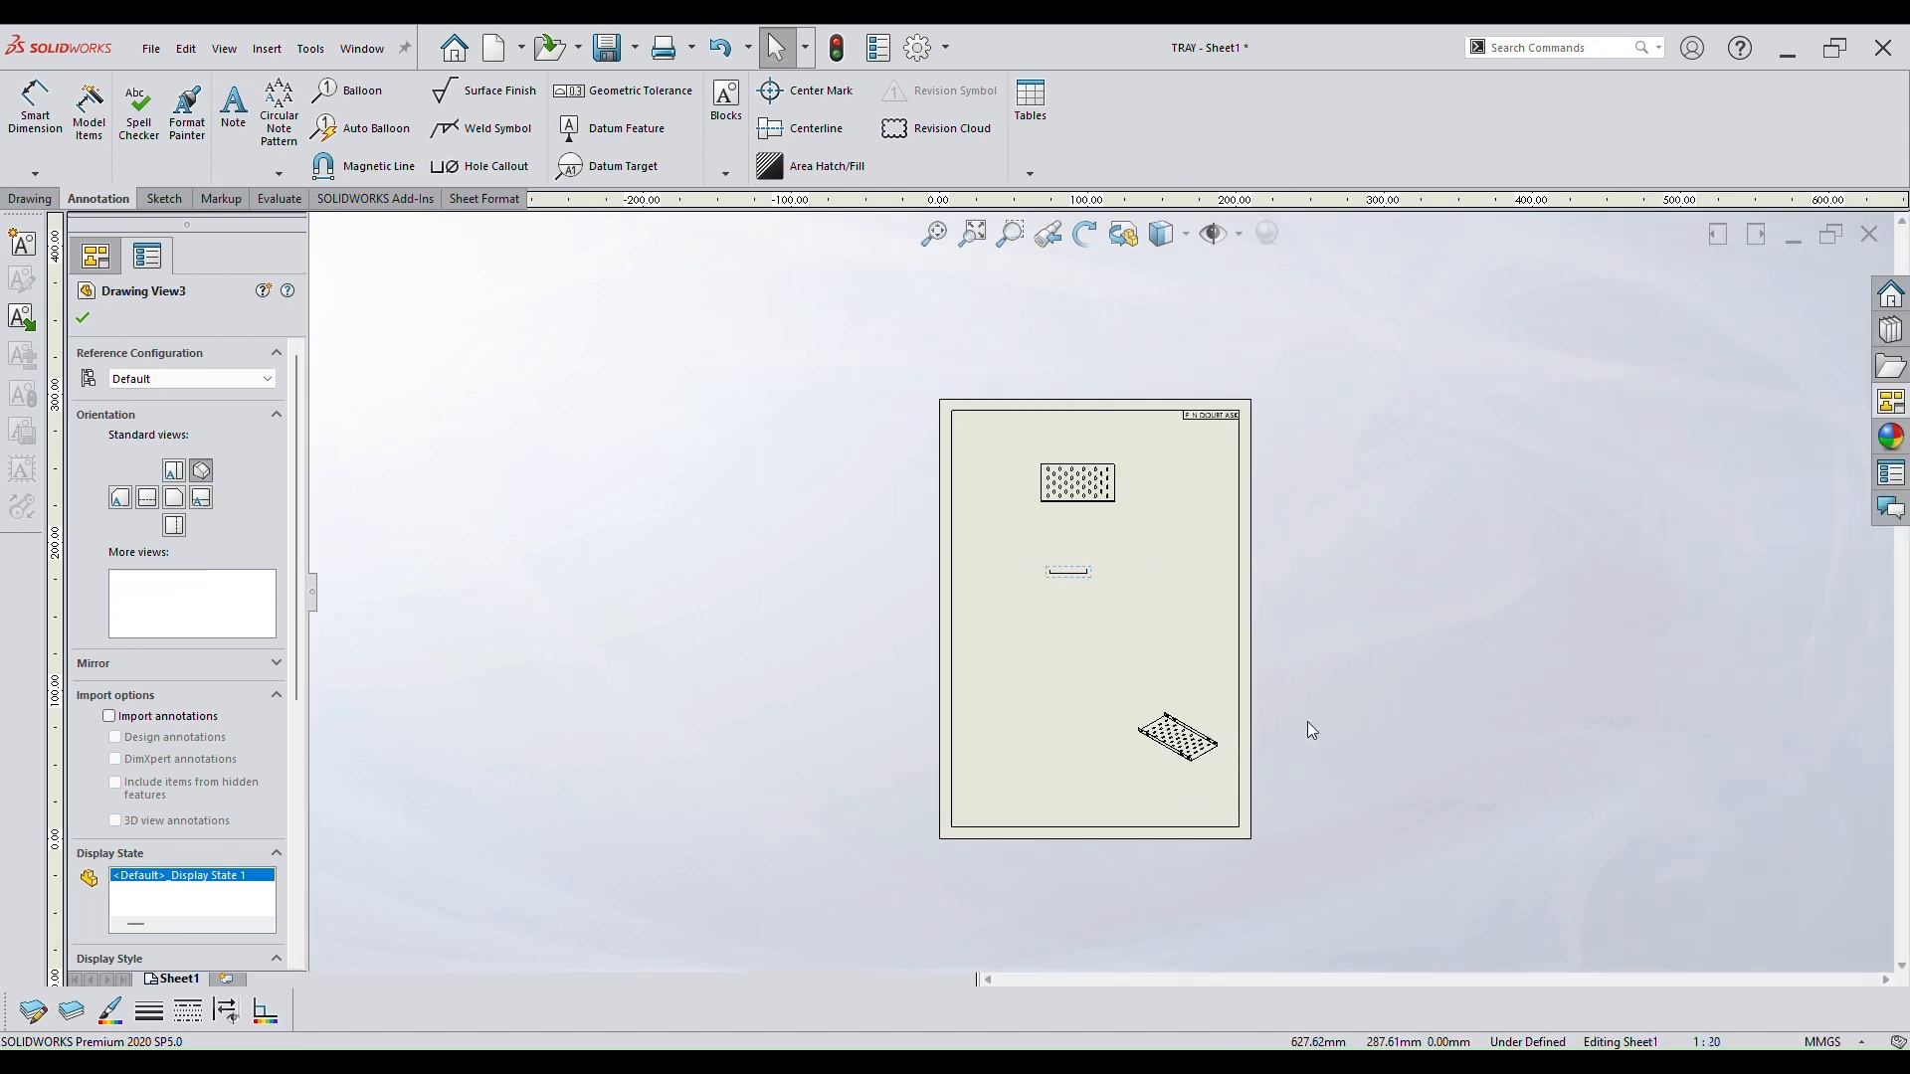
# Place the tray's Front view in the middle of the sheet, aligned beneath the top view.
pyautogui.scroll(-1, 1860, 408)
pyautogui.click(1888, 403)
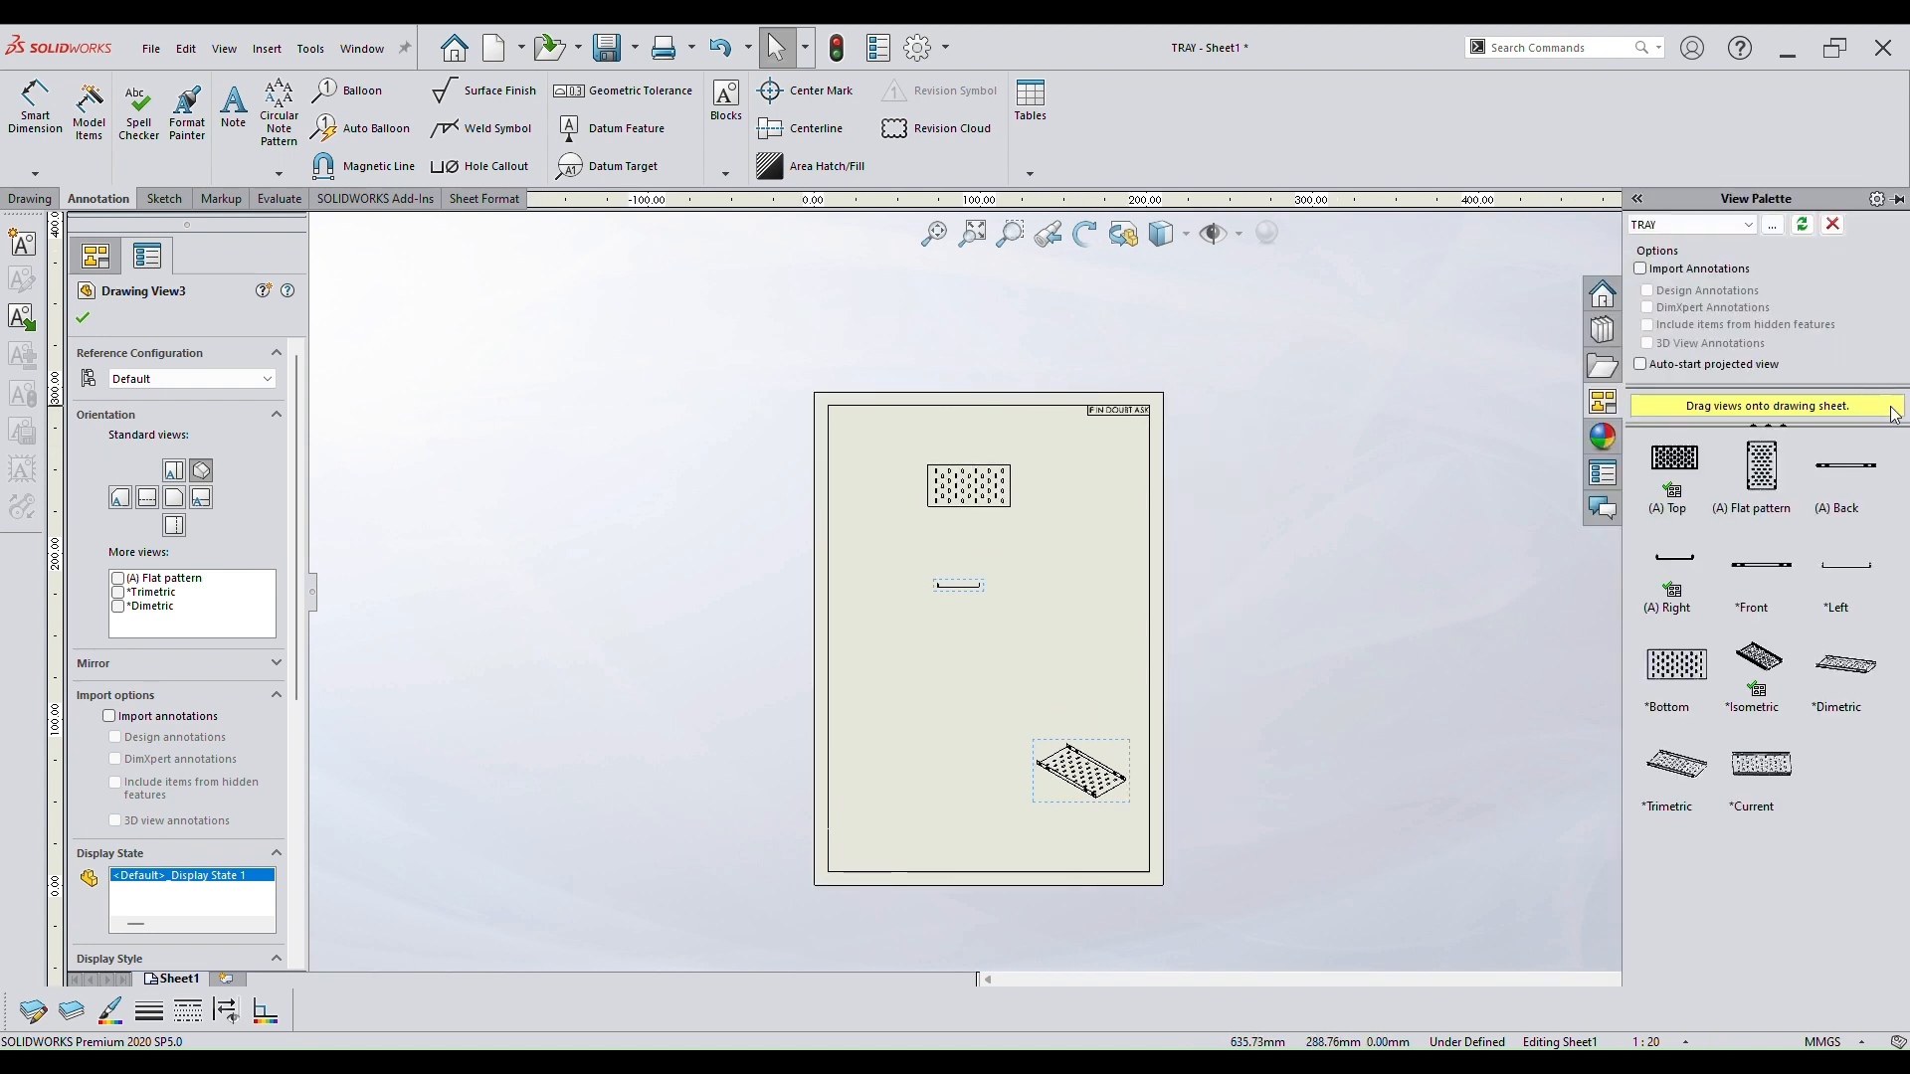
pyautogui.moveTo(1769, 572); pyautogui.dragTo(966, 673)
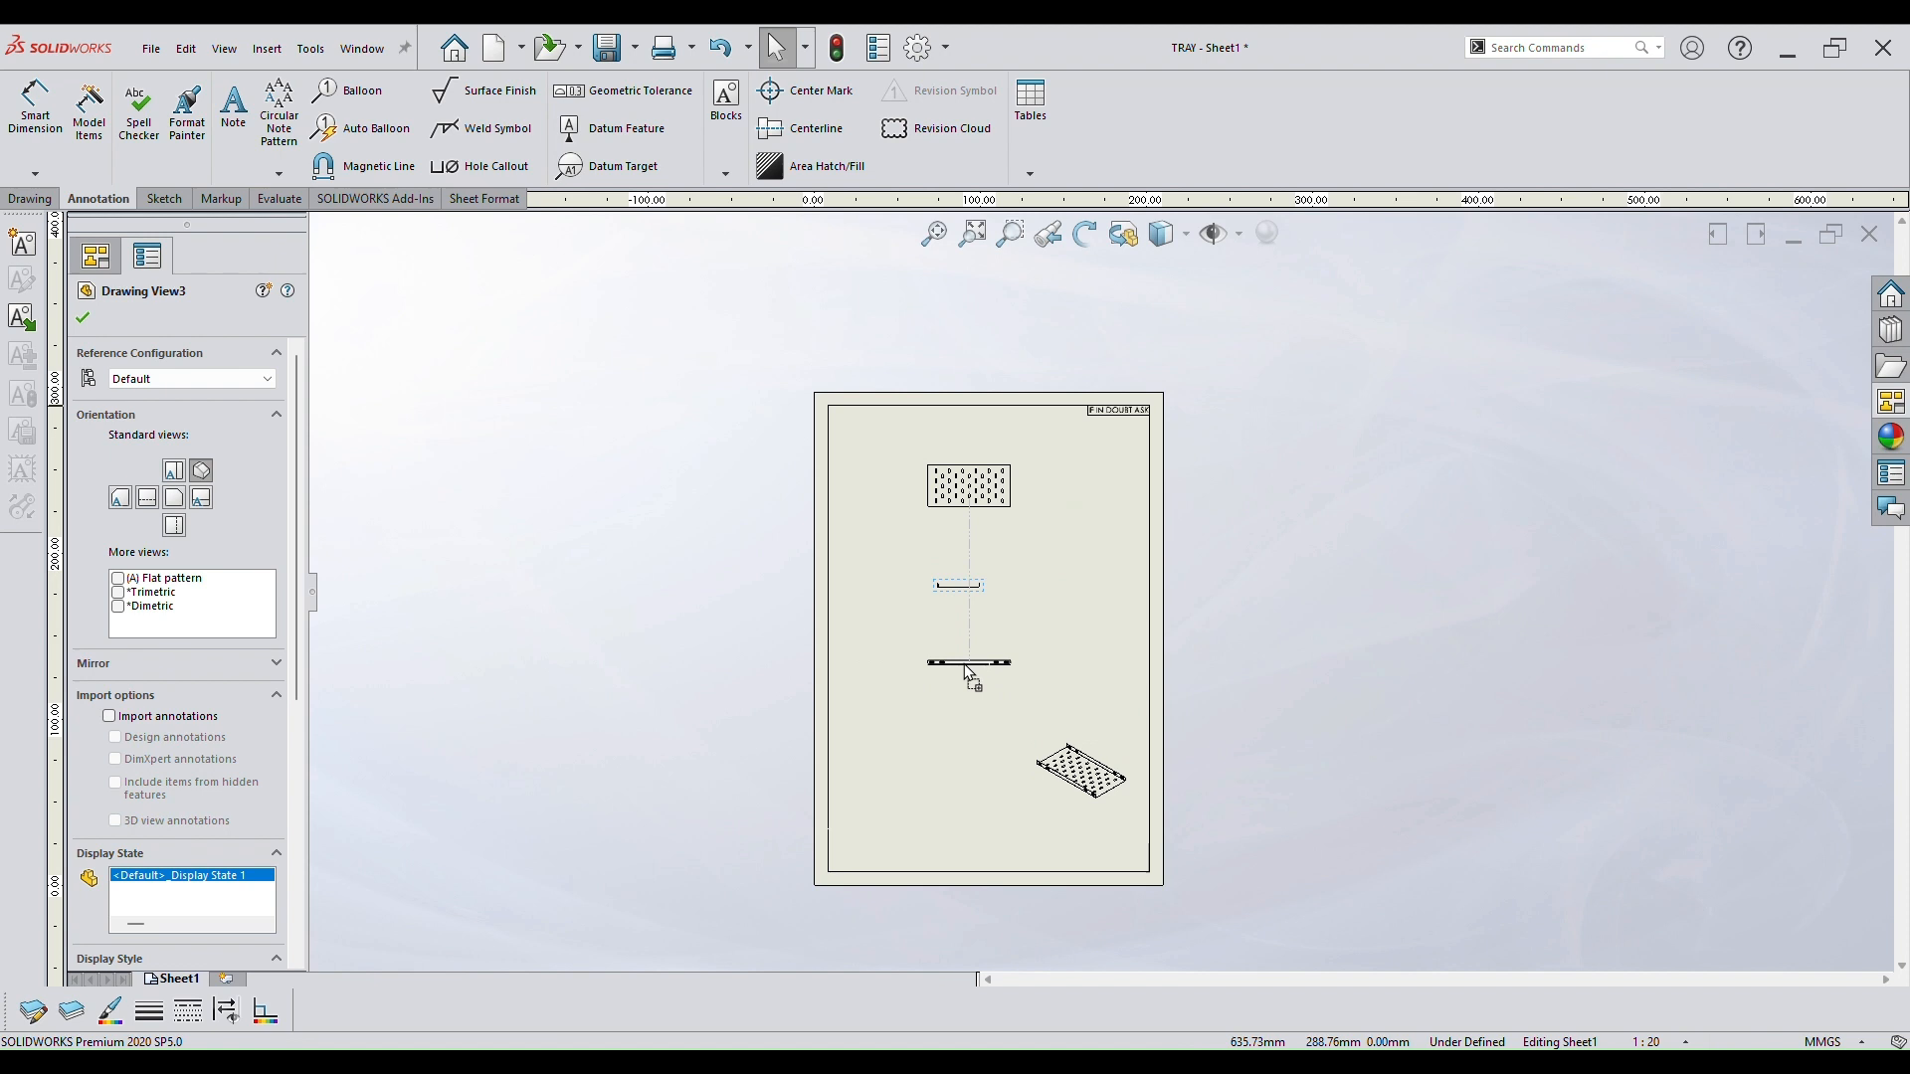
pyautogui.press('Escape')
pyautogui.scroll(-5, 956, 656)
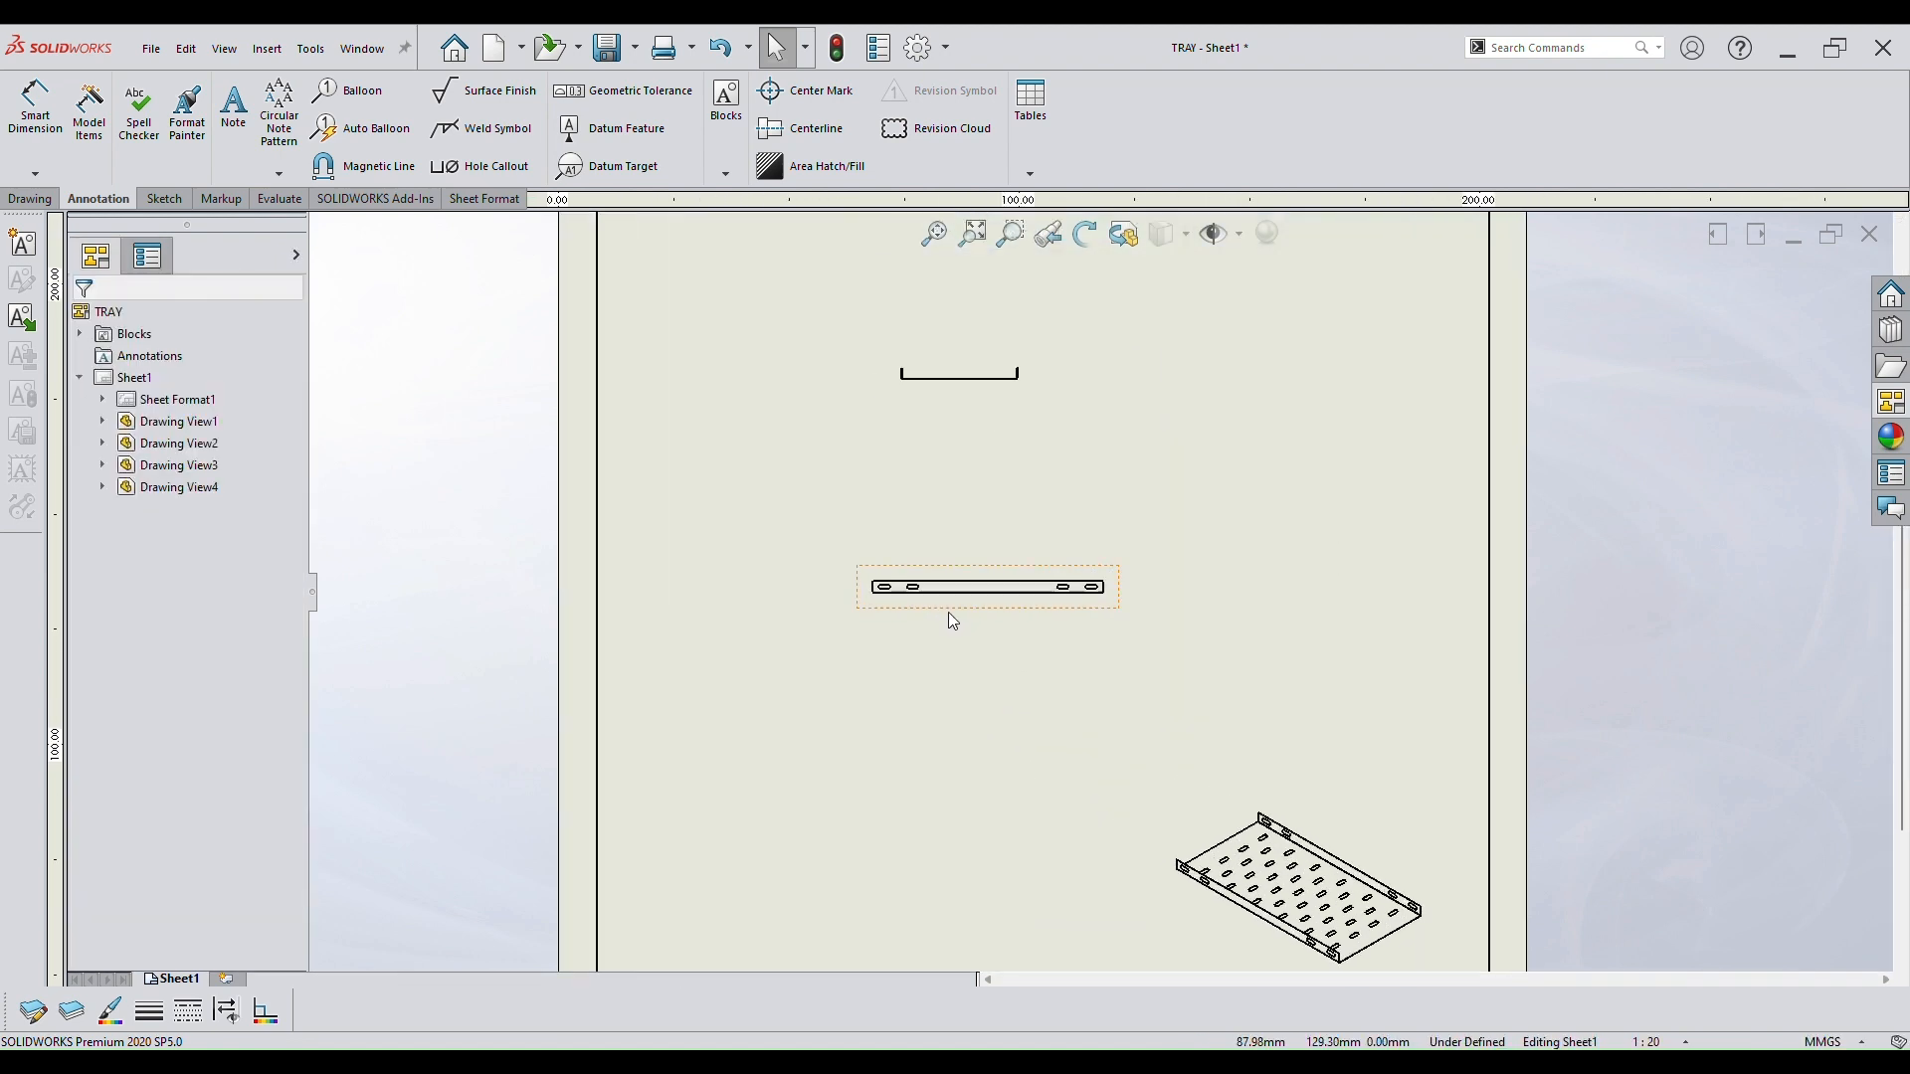
# Dimension the tray's overall width in the top view between its two long edges, placing the dimension to the right of the view.
pyautogui.scroll(5, 1041, 610)
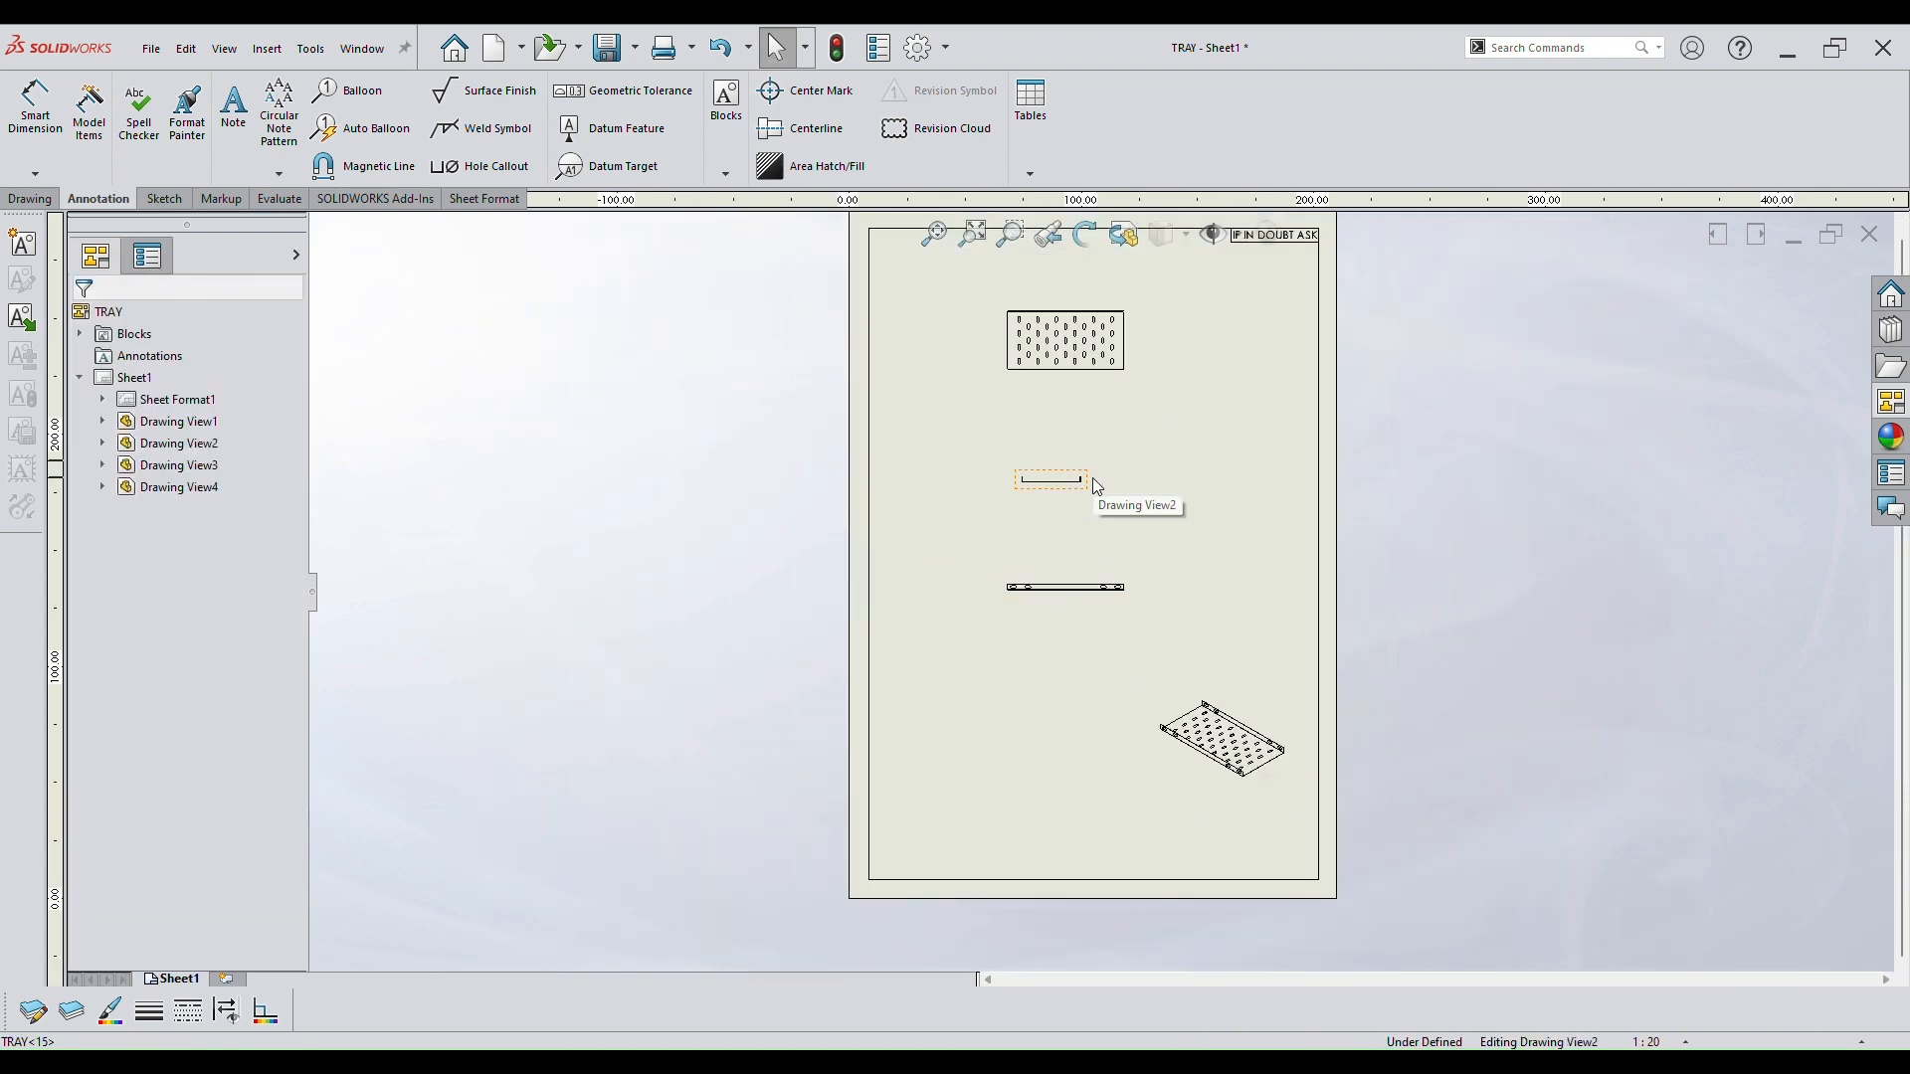
pyautogui.scroll(-1, 1106, 374)
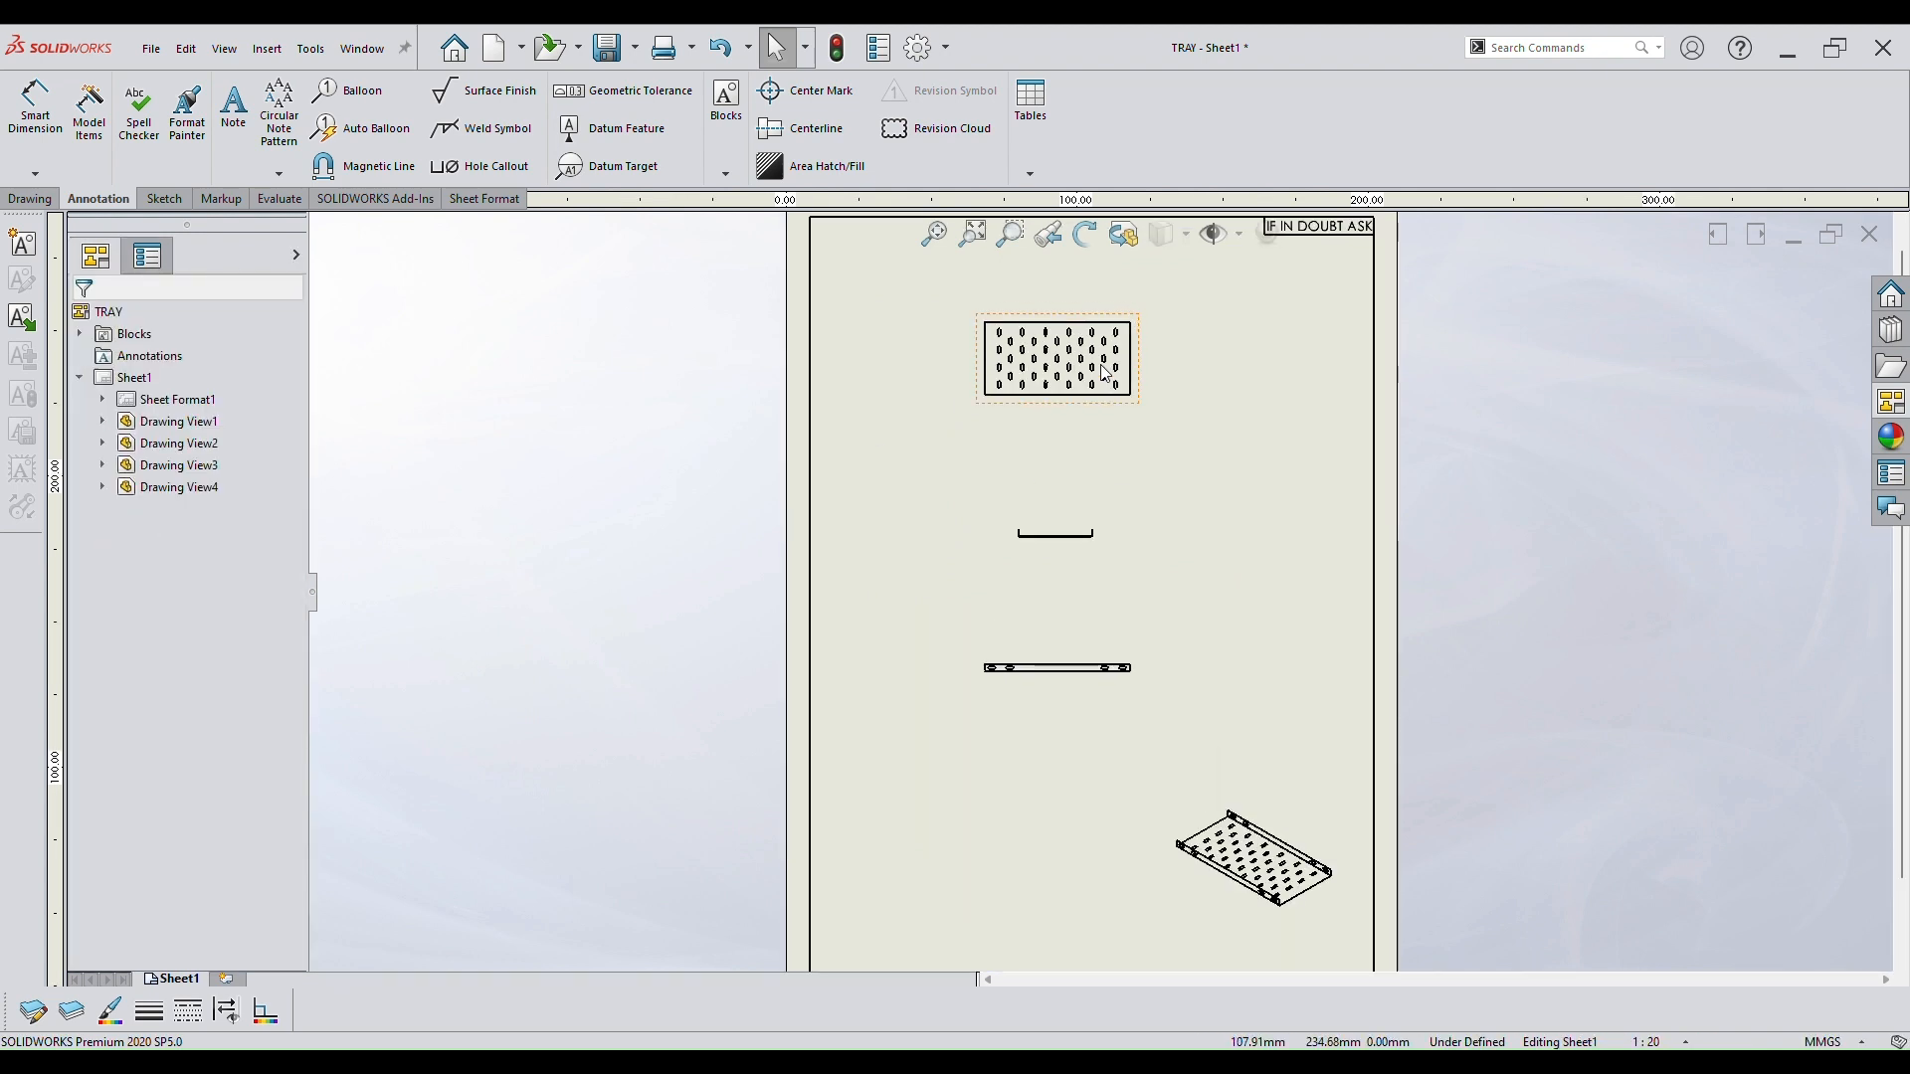
pyautogui.scroll(-3, 1106, 374)
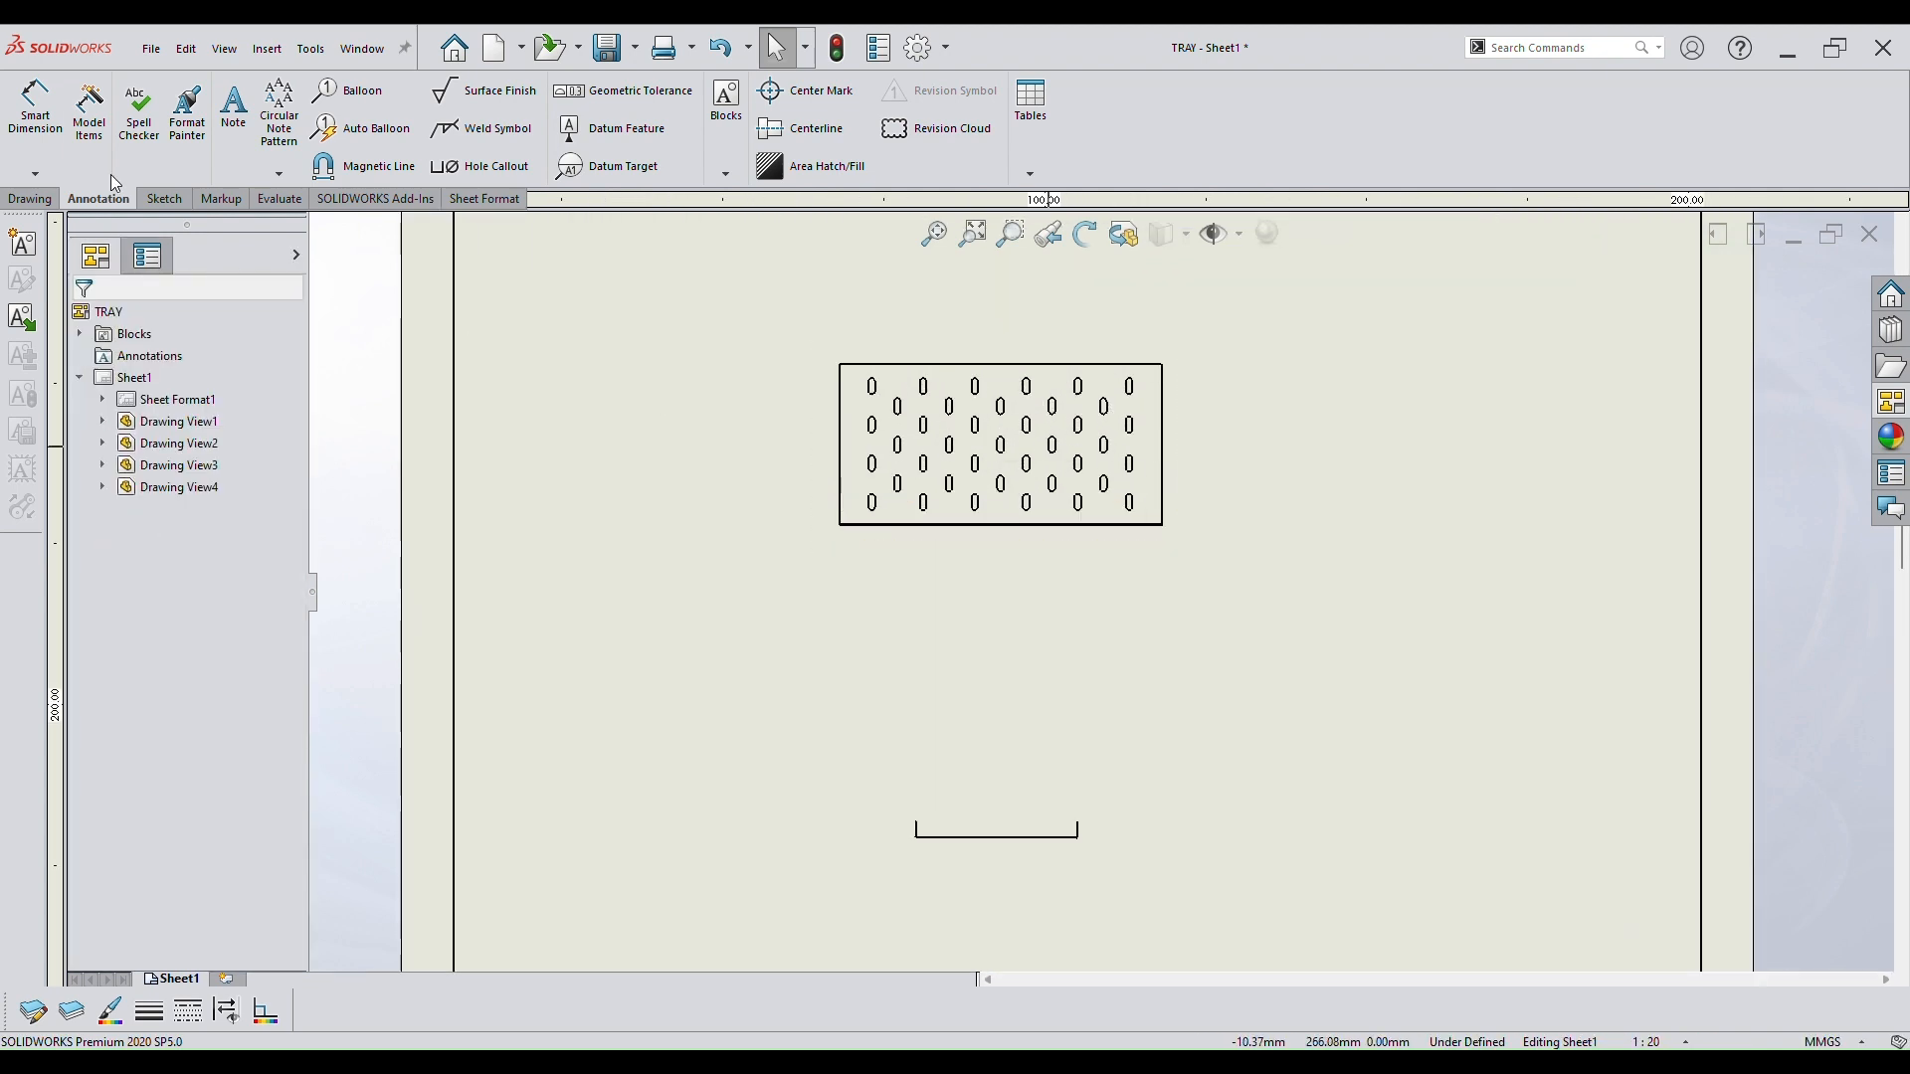
pyautogui.click(35, 105)
pyautogui.scroll(-6, 1143, 430)
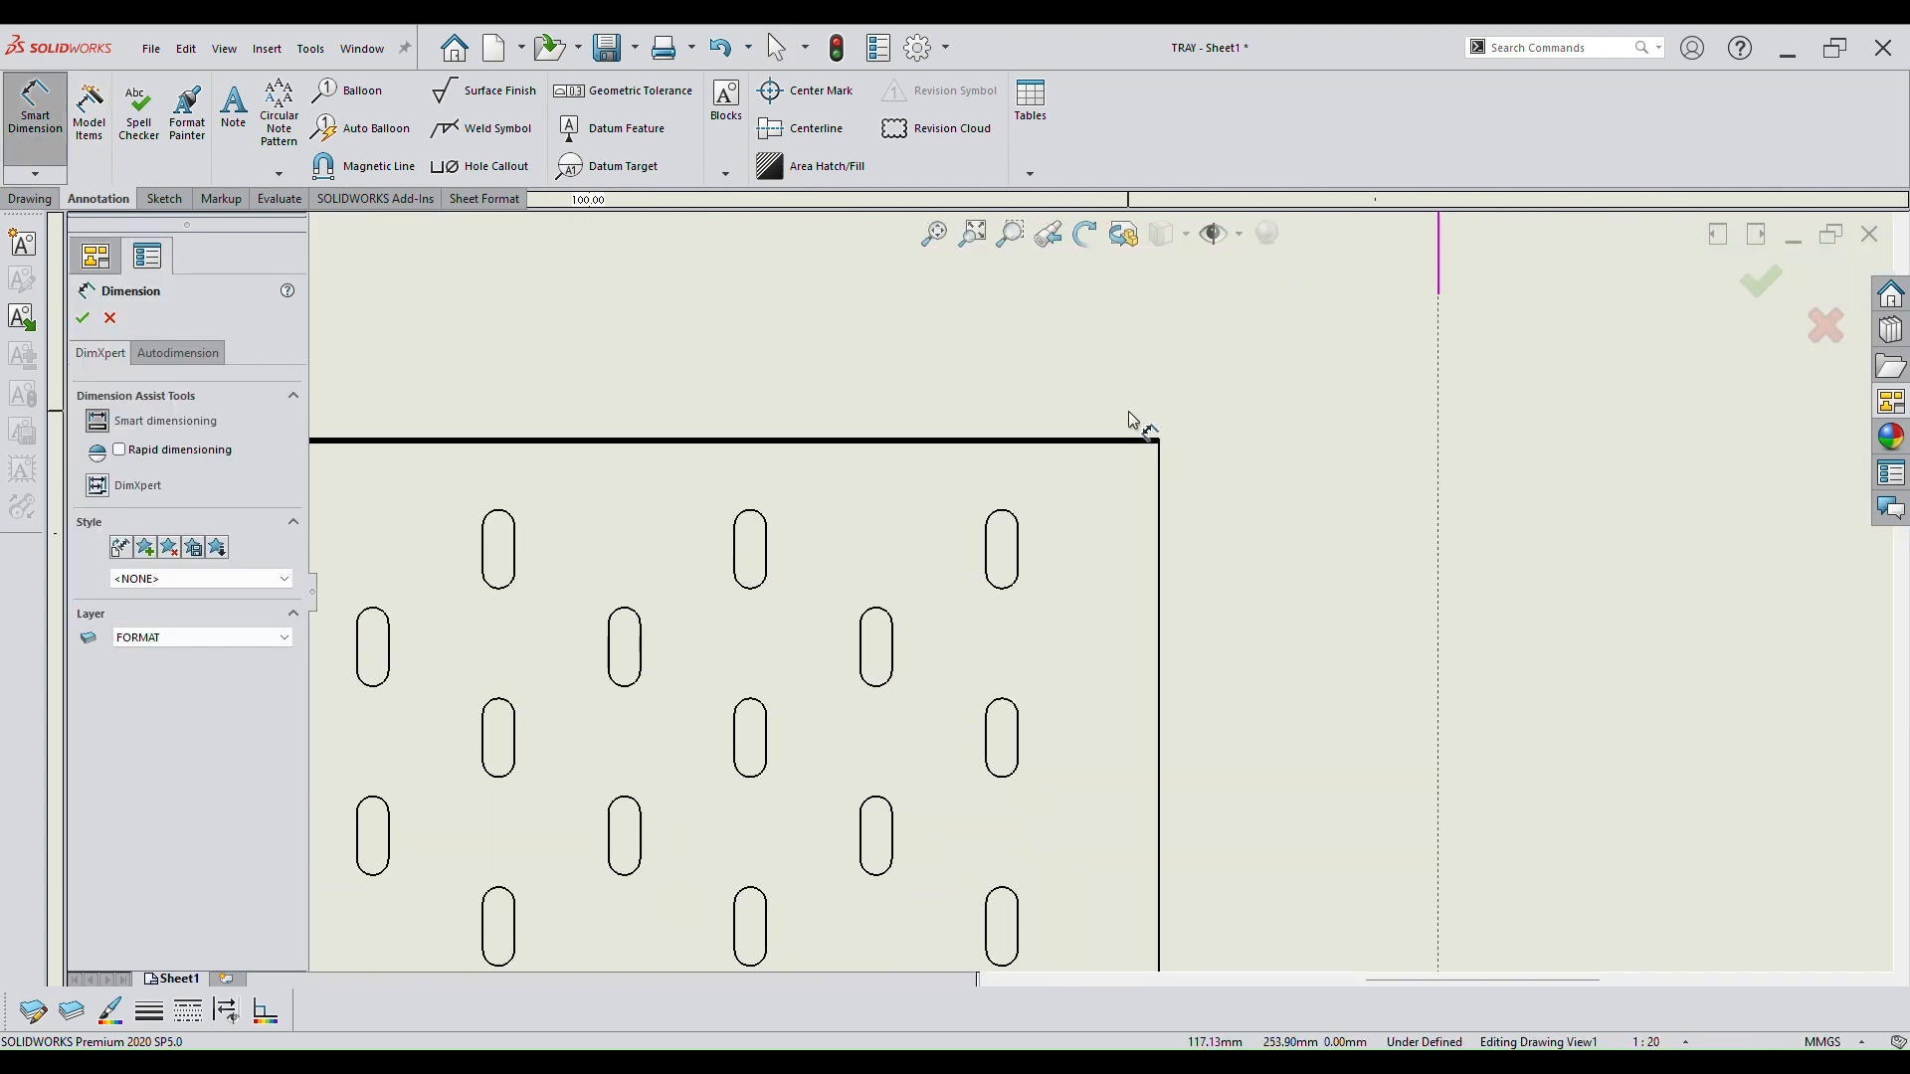
pyautogui.scroll(2, 1144, 458)
pyautogui.click(1166, 525)
pyautogui.scroll(3, 1134, 734)
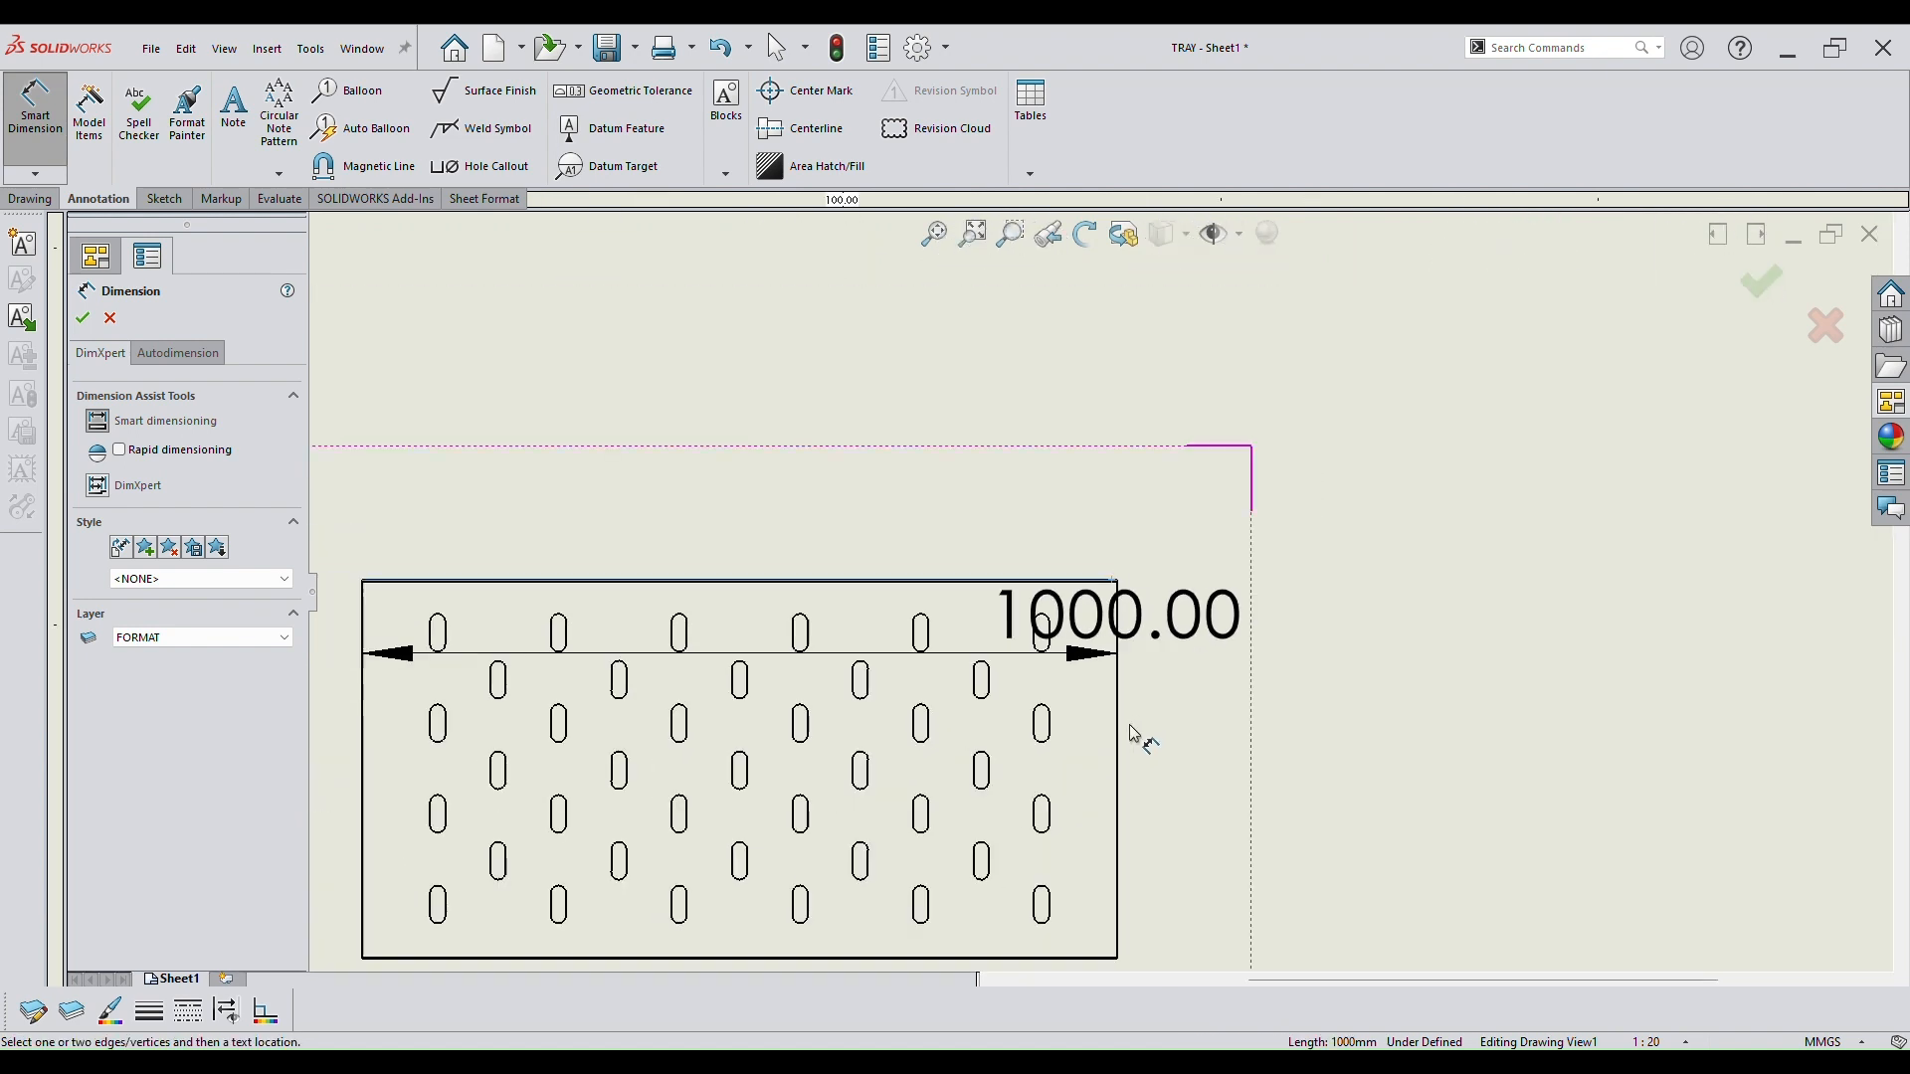
pyautogui.scroll(1, 1104, 825)
pyautogui.scroll(-6, 1130, 601)
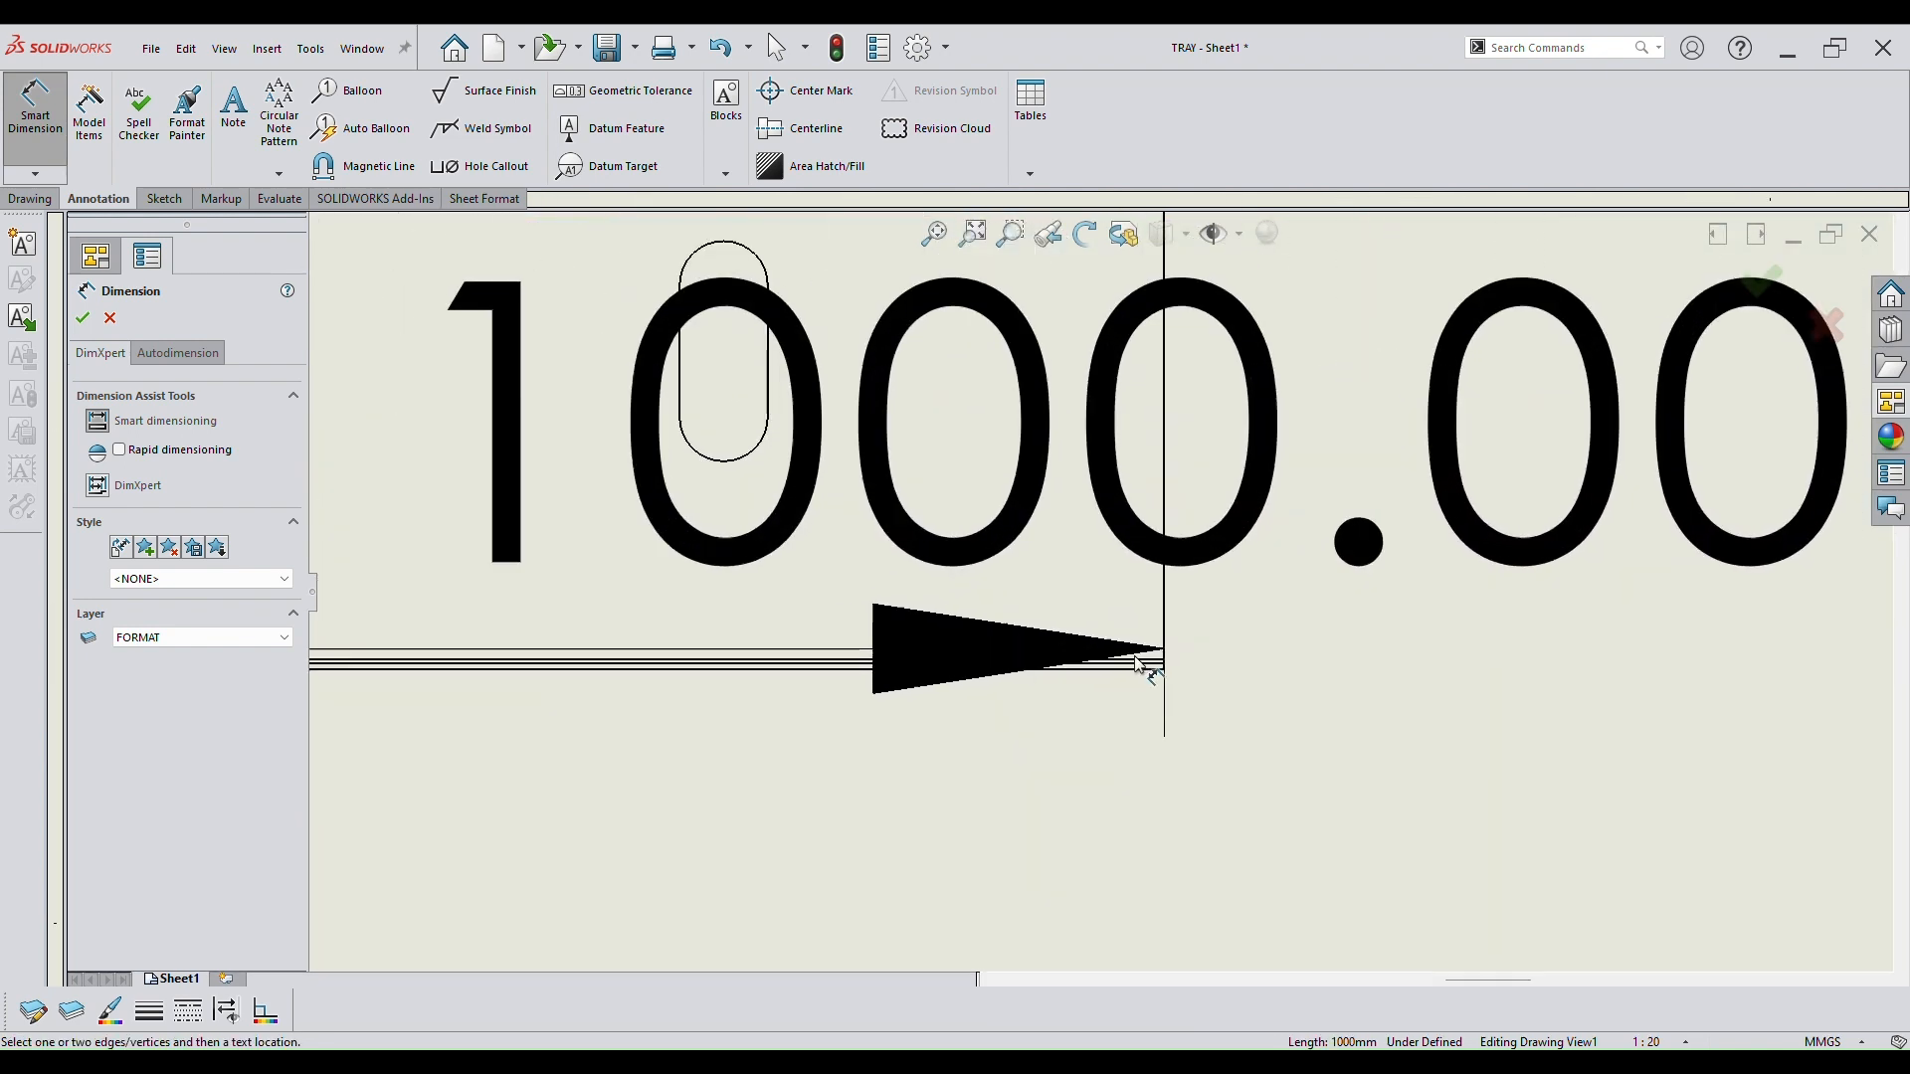
pyautogui.click(1144, 665)
pyautogui.scroll(5, 1193, 677)
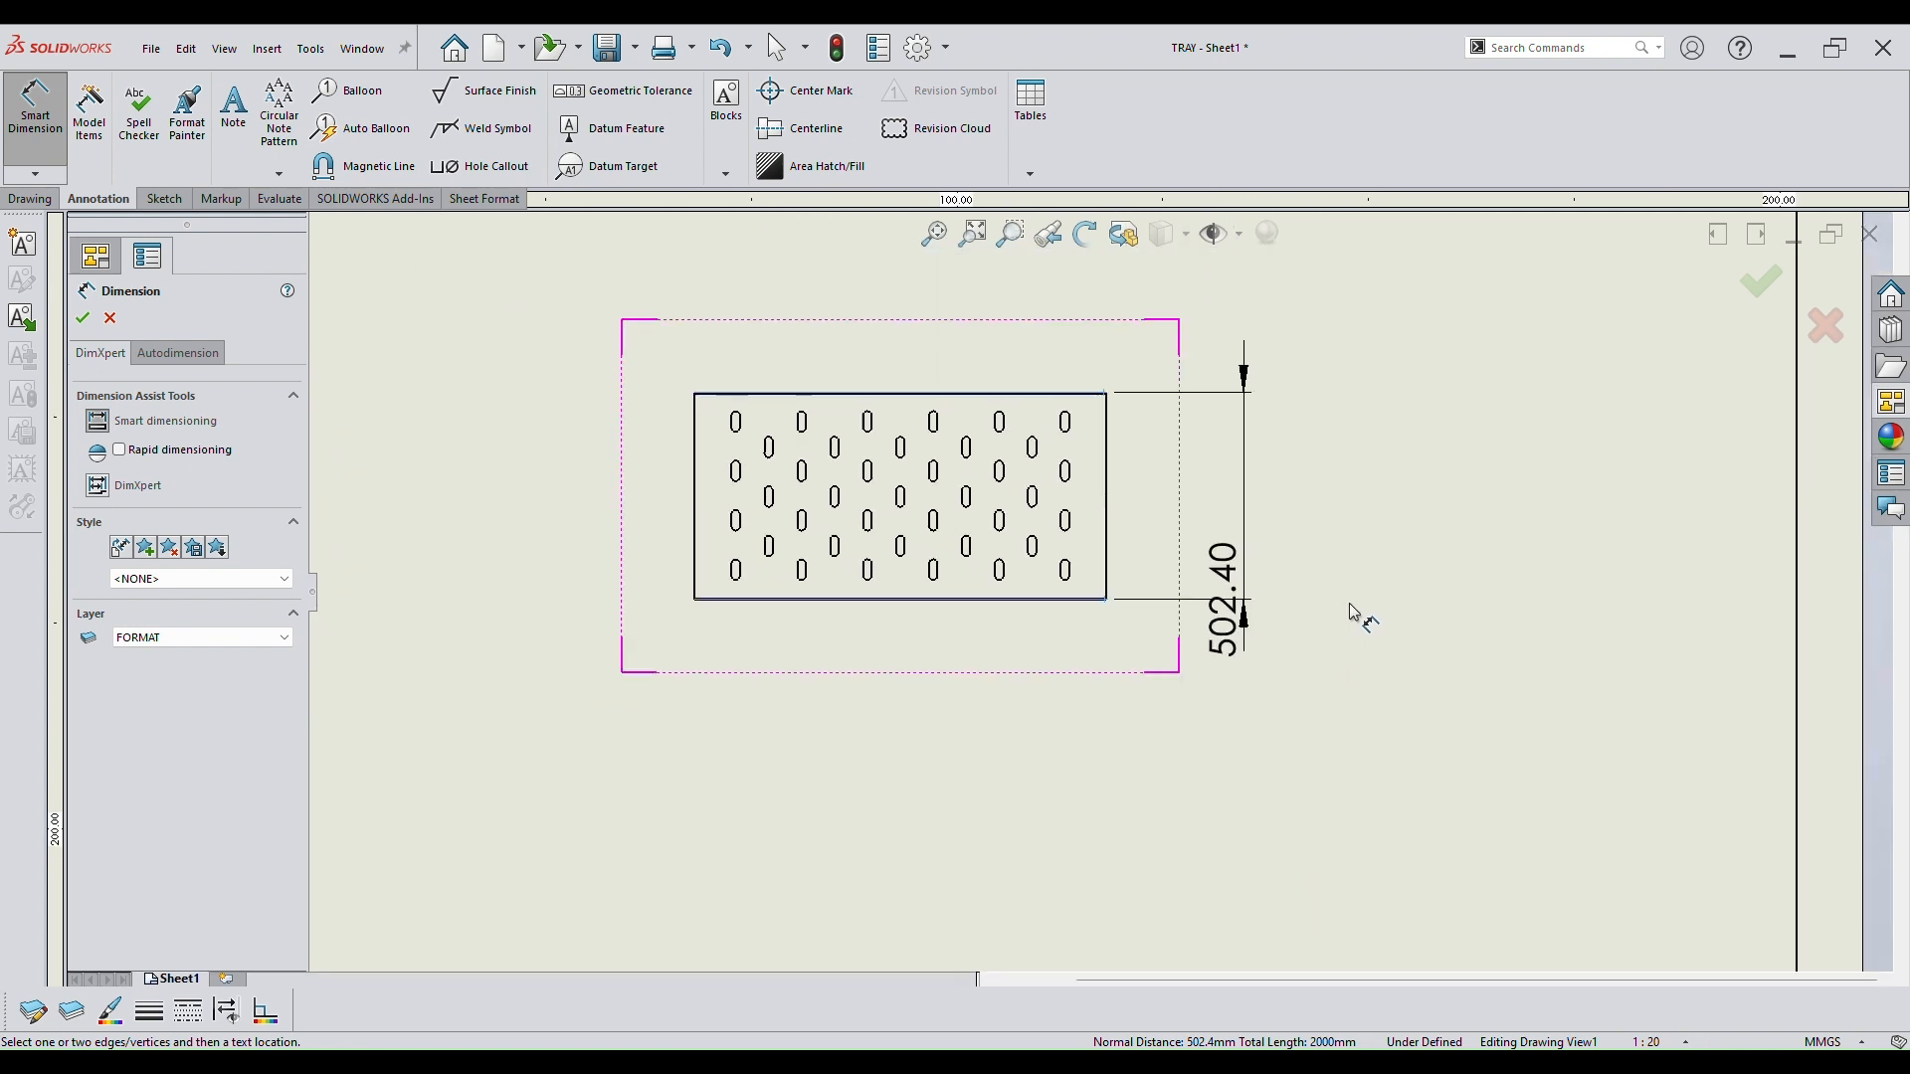
pyautogui.scroll(2, 1234, 553)
pyautogui.click(1239, 552)
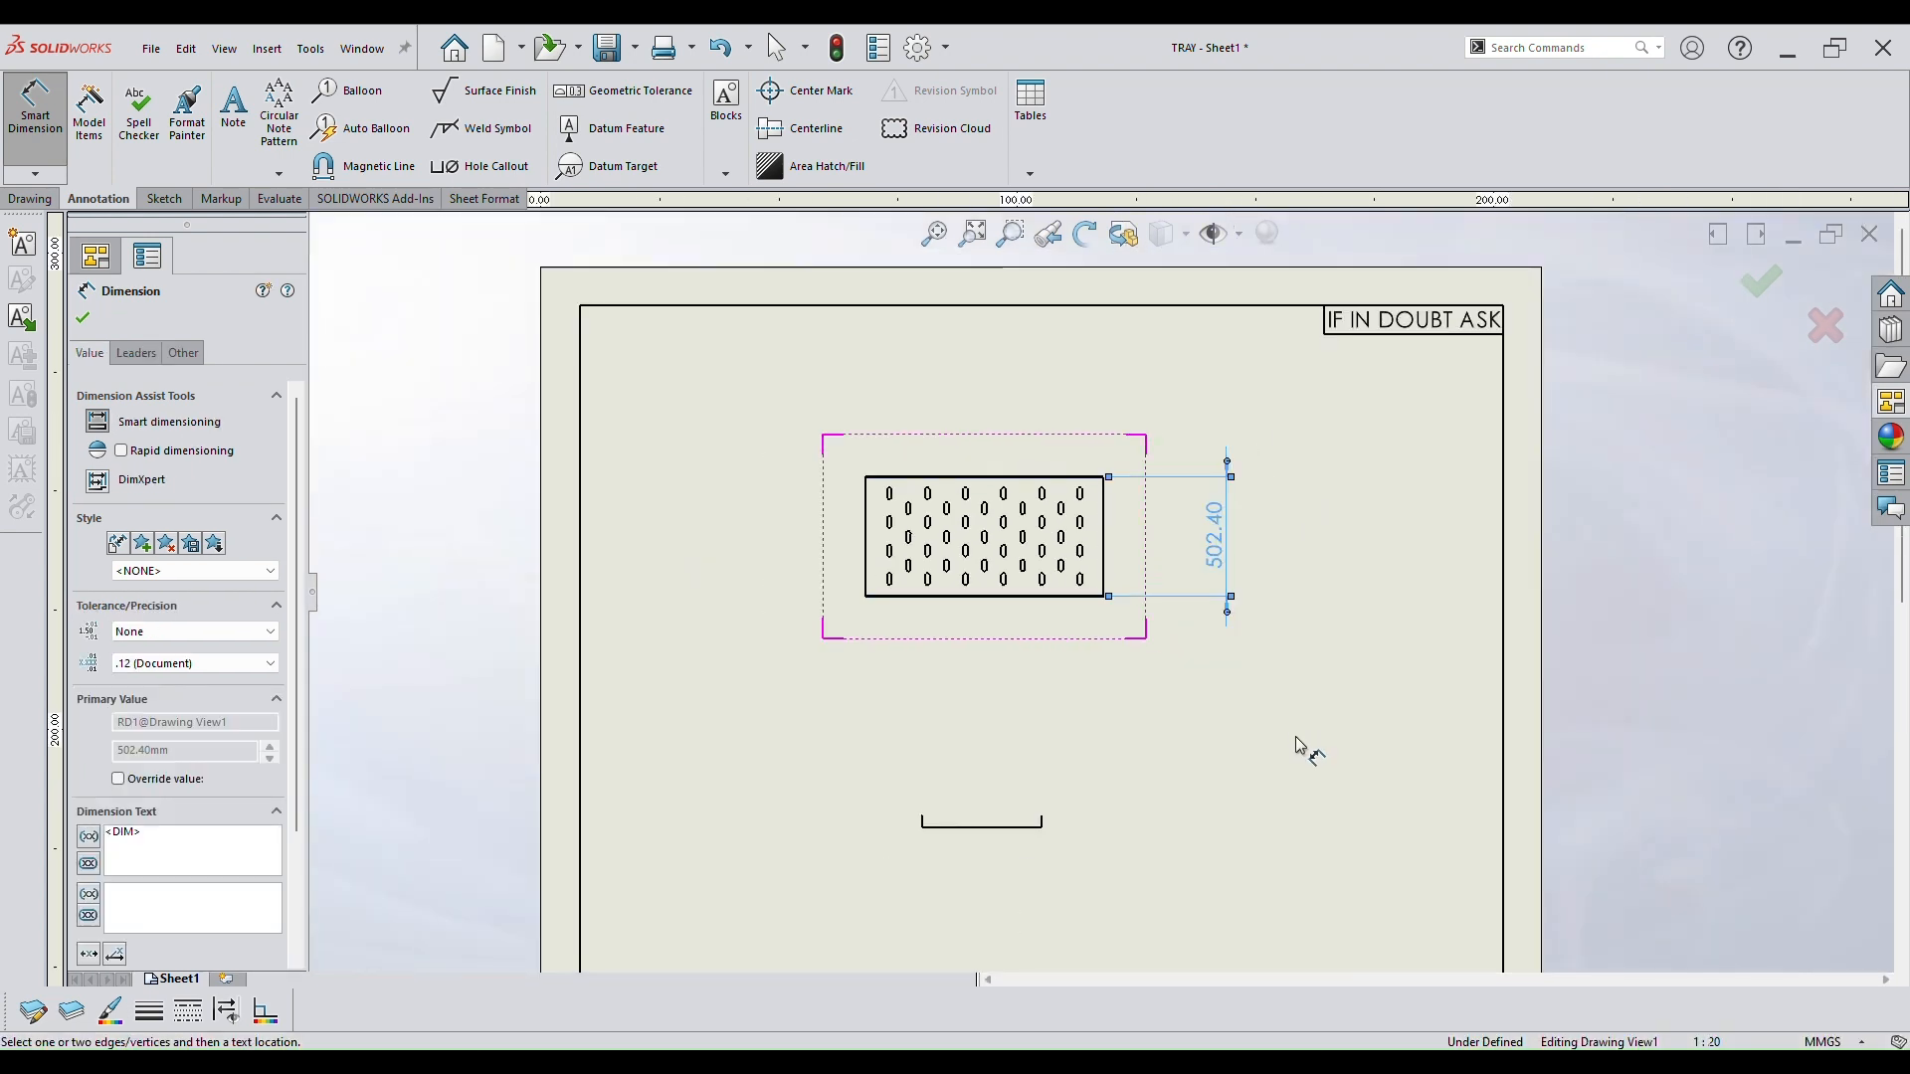
# Dimension the top view's overall length below it, and display both overall dimensions without decimals, closer to the view.
pyautogui.scroll(-10, 1017, 622)
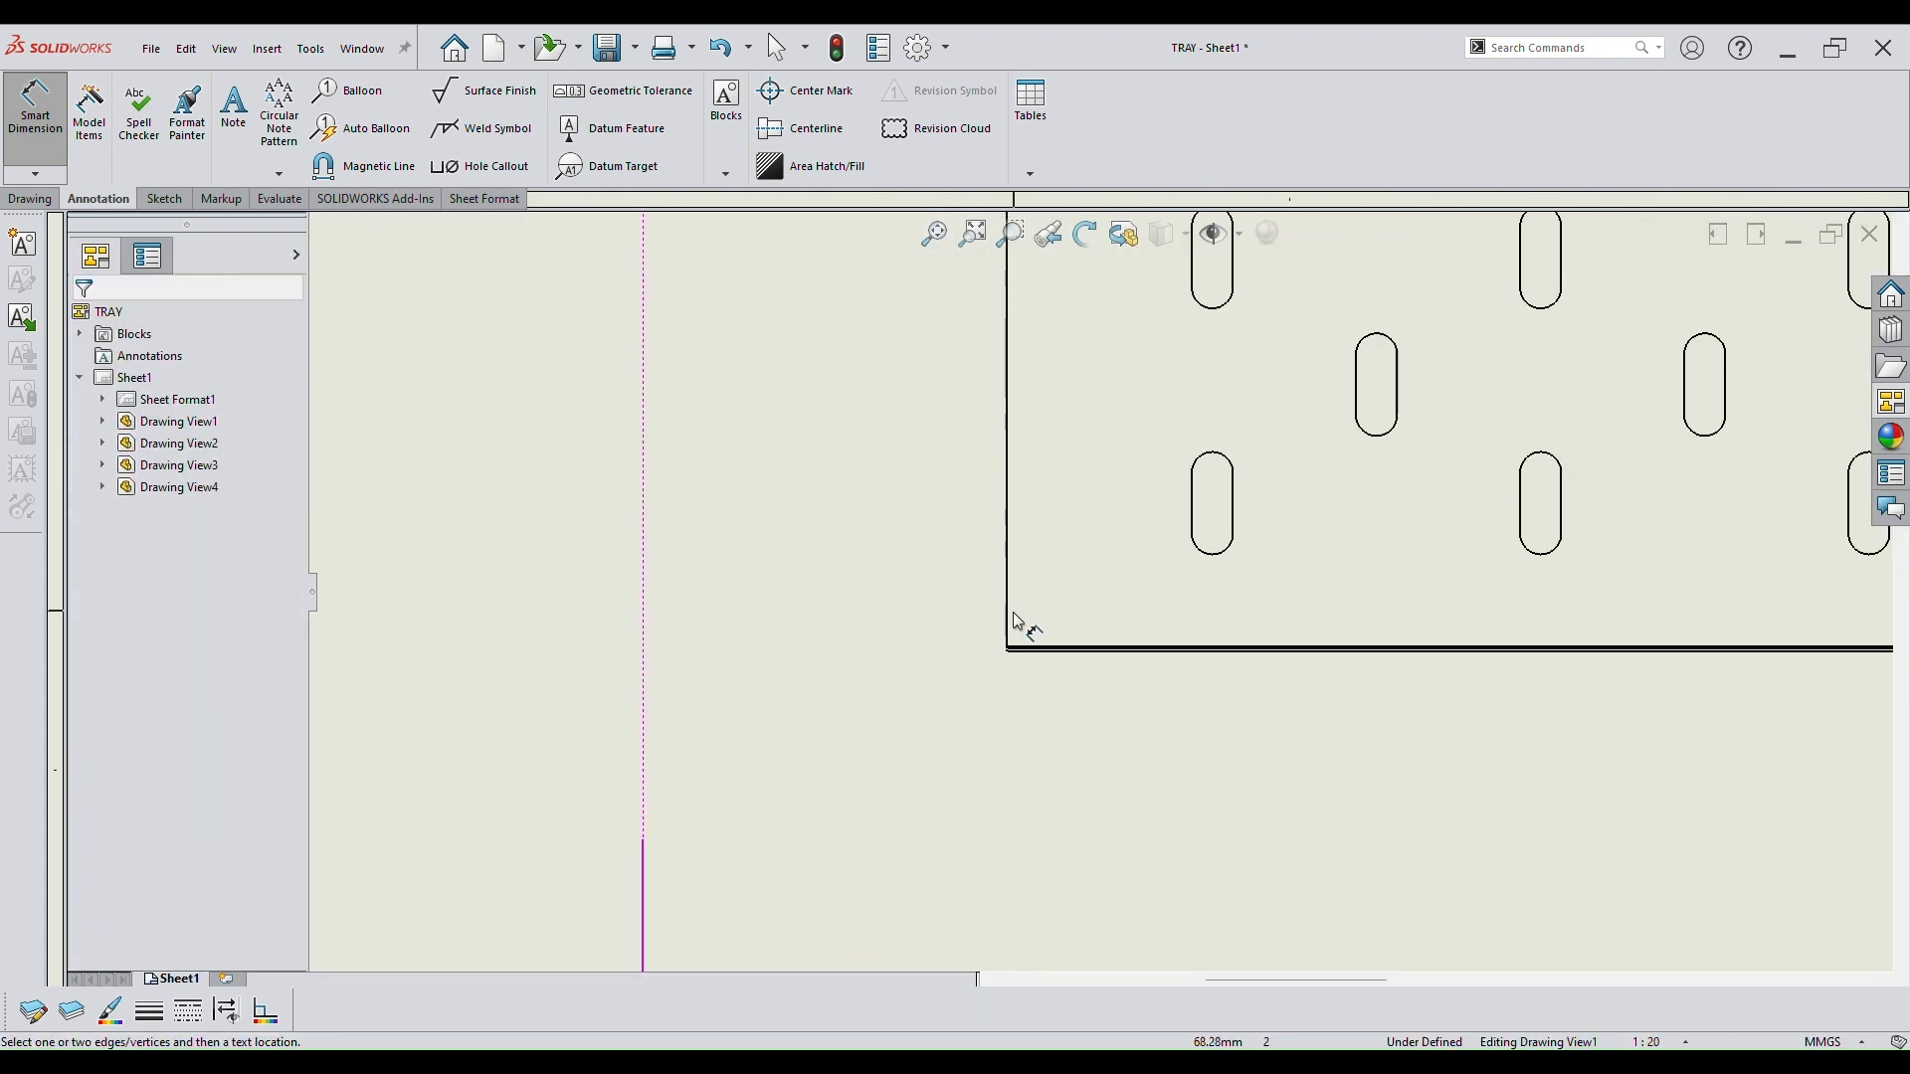
pyautogui.click(1011, 630)
pyautogui.scroll(6, 1412, 617)
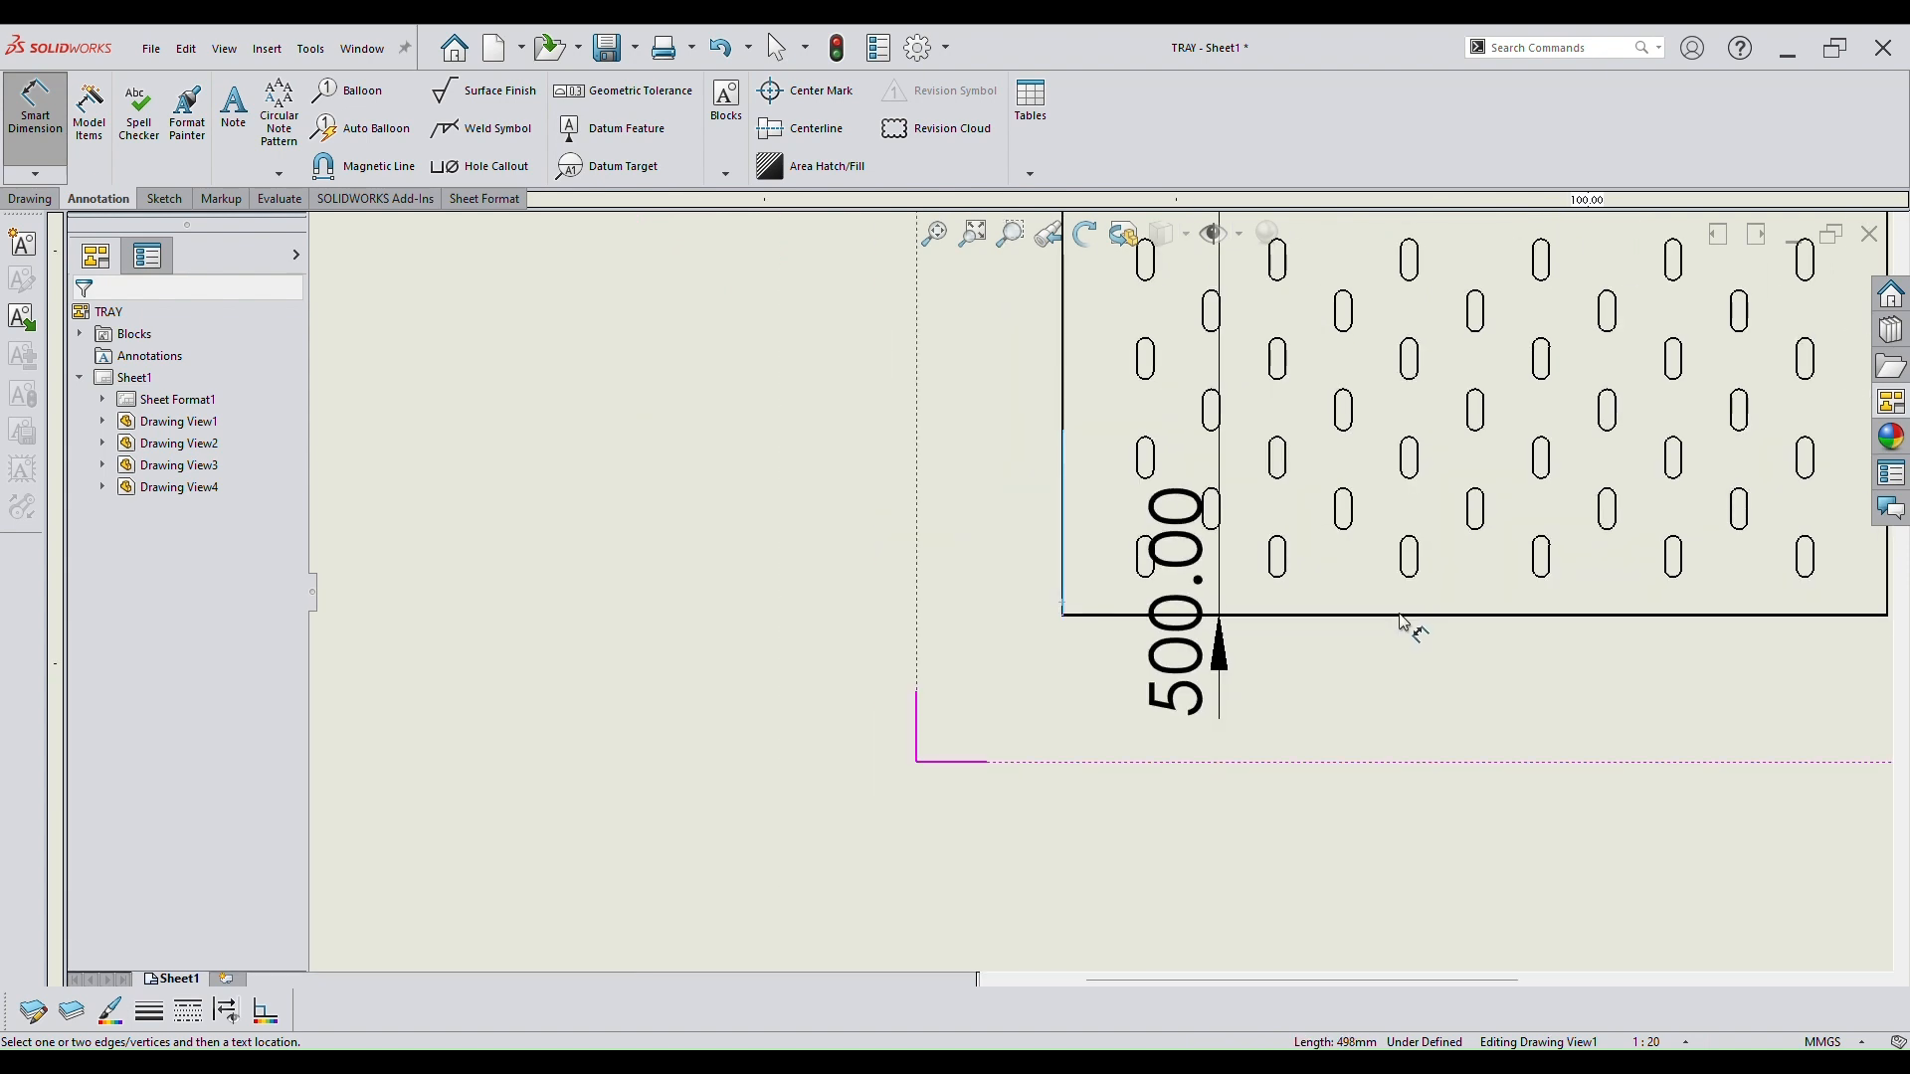
pyautogui.scroll(-3, 1422, 565)
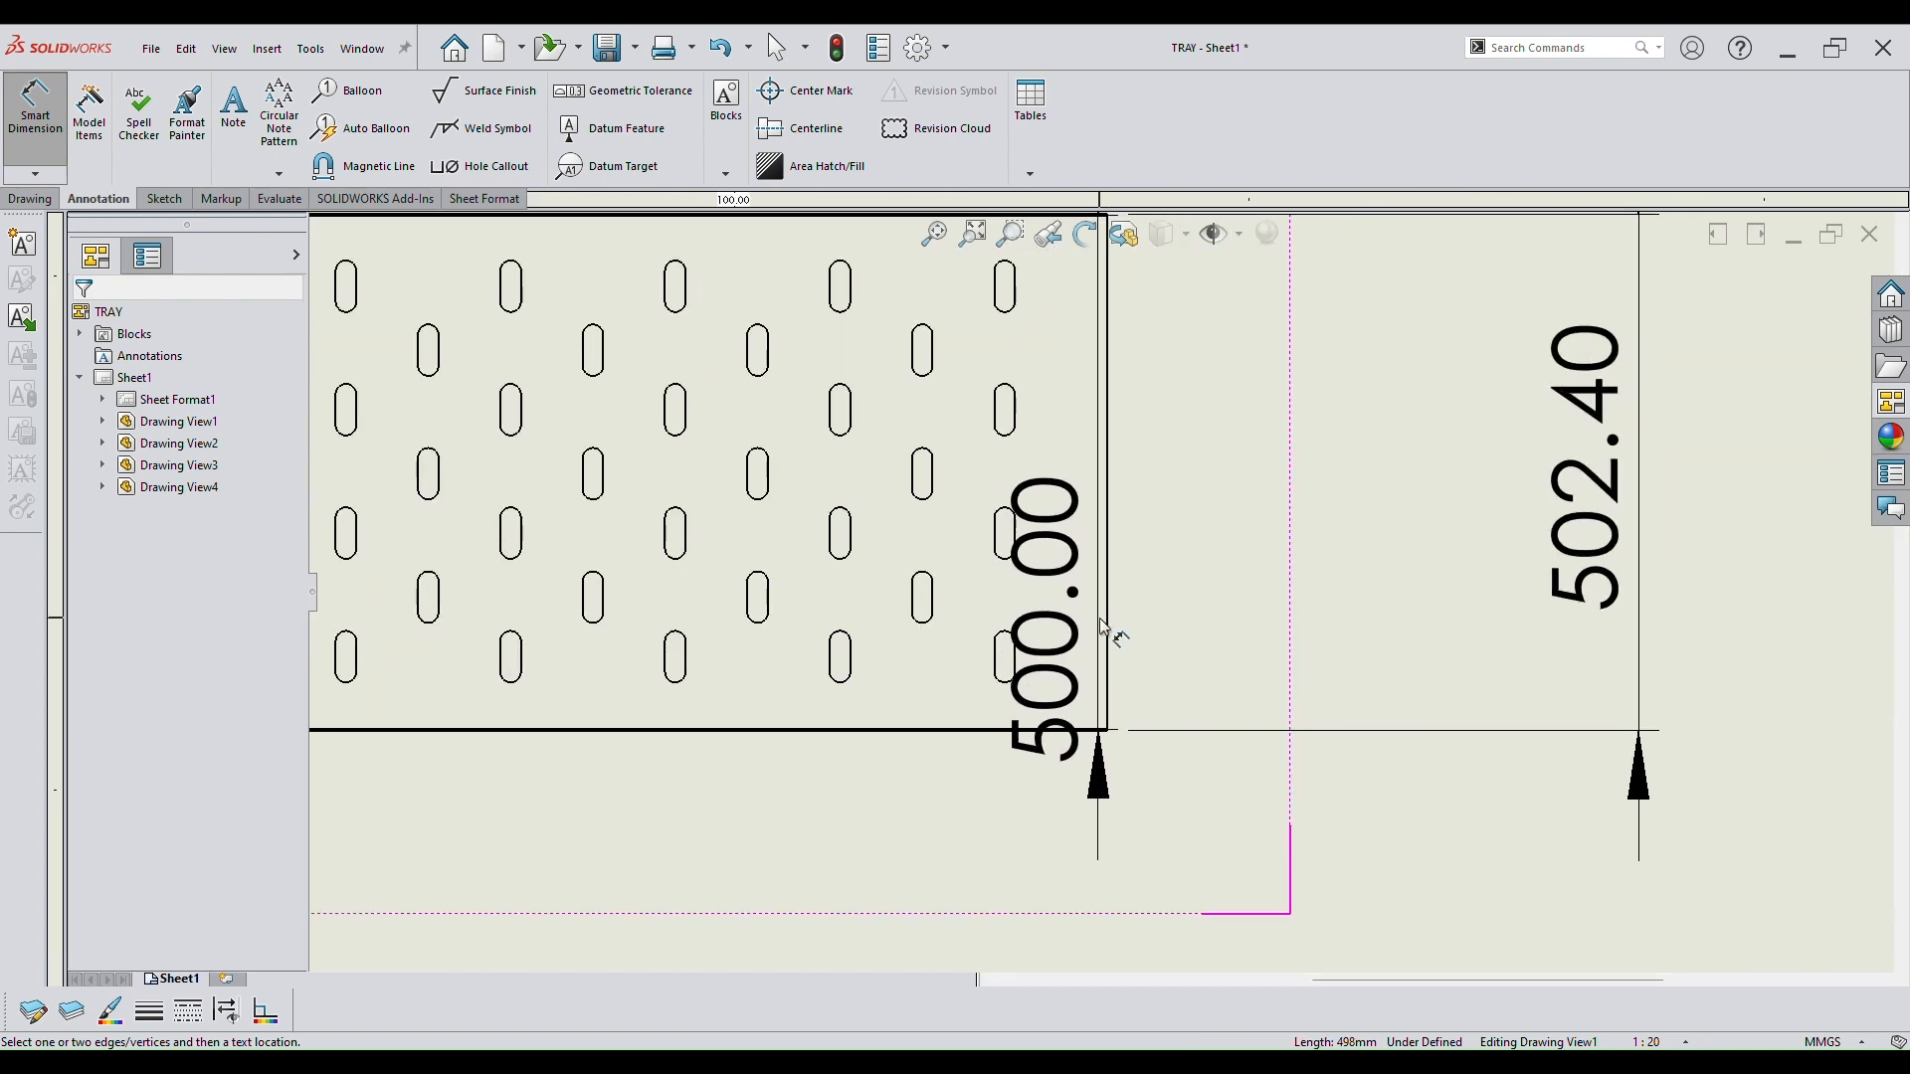
pyautogui.click(1109, 619)
pyautogui.scroll(5, 874, 716)
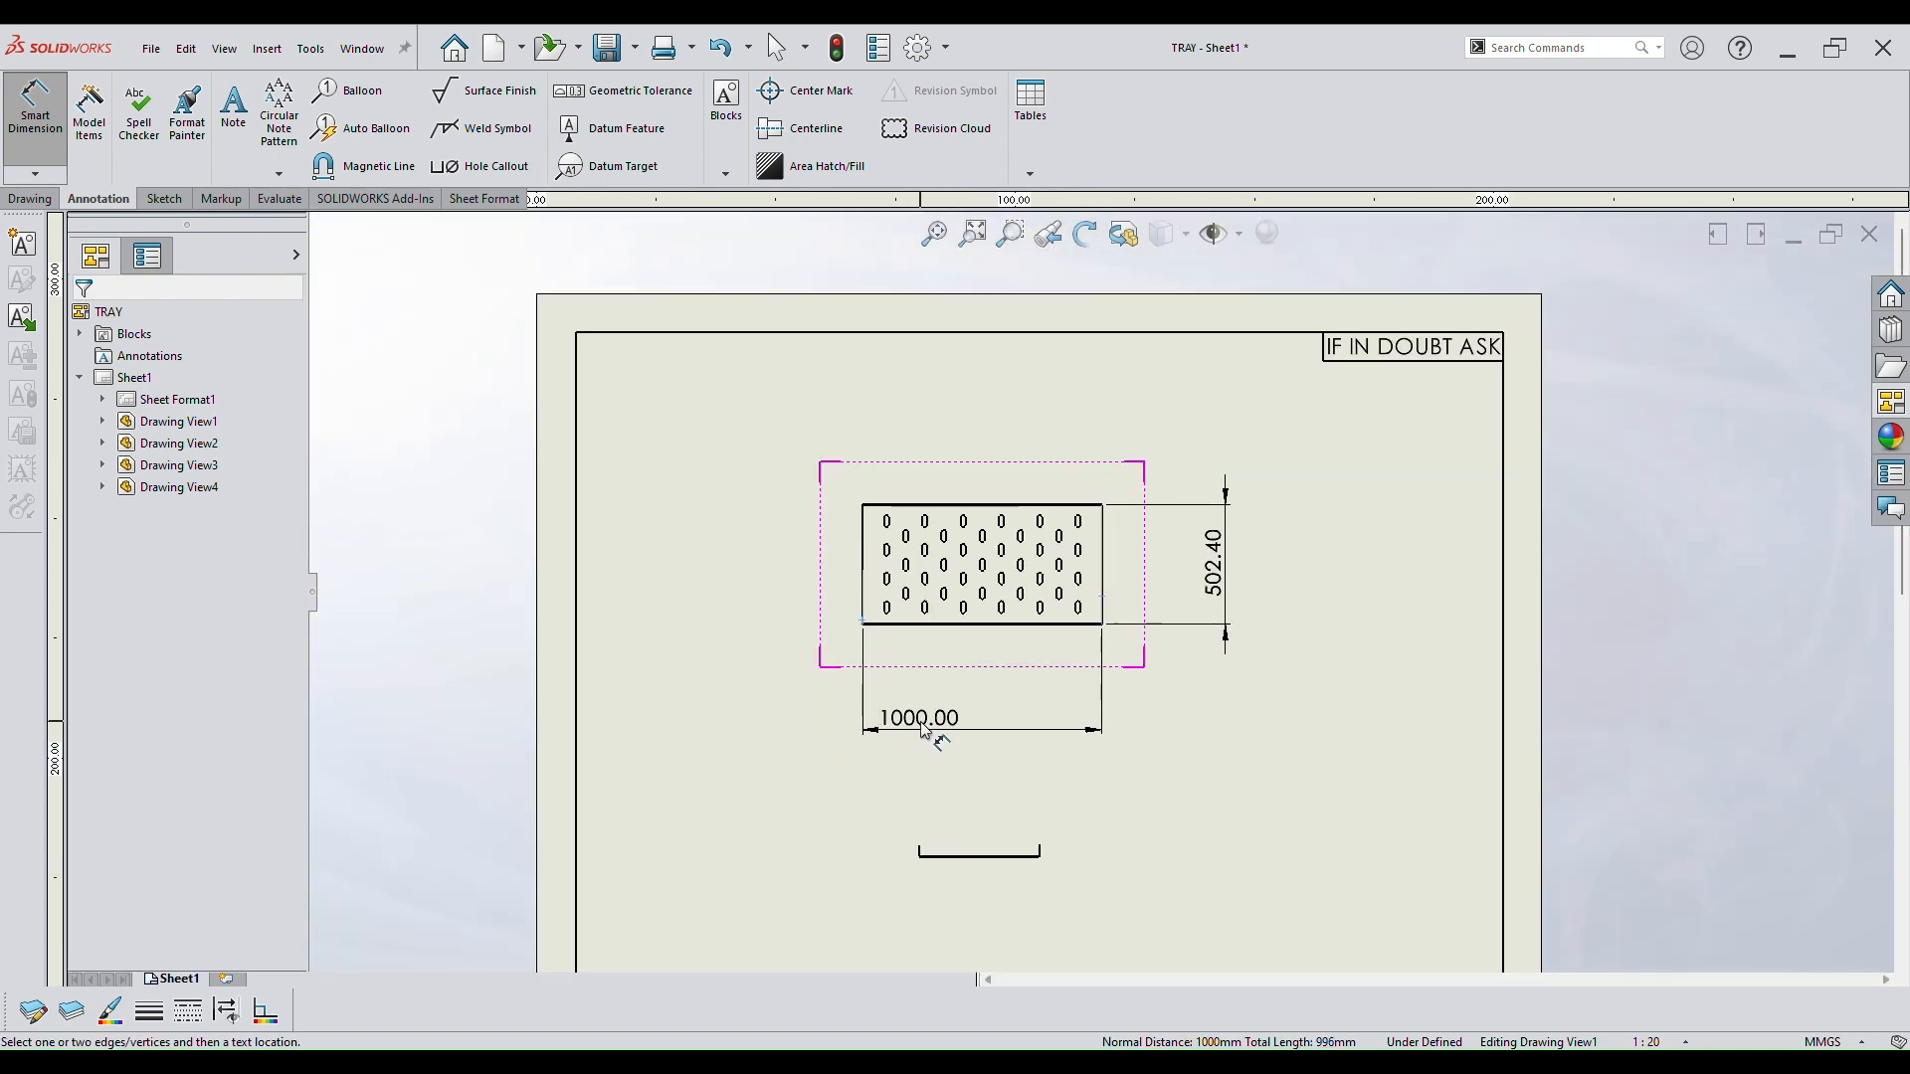
pyautogui.click(978, 709)
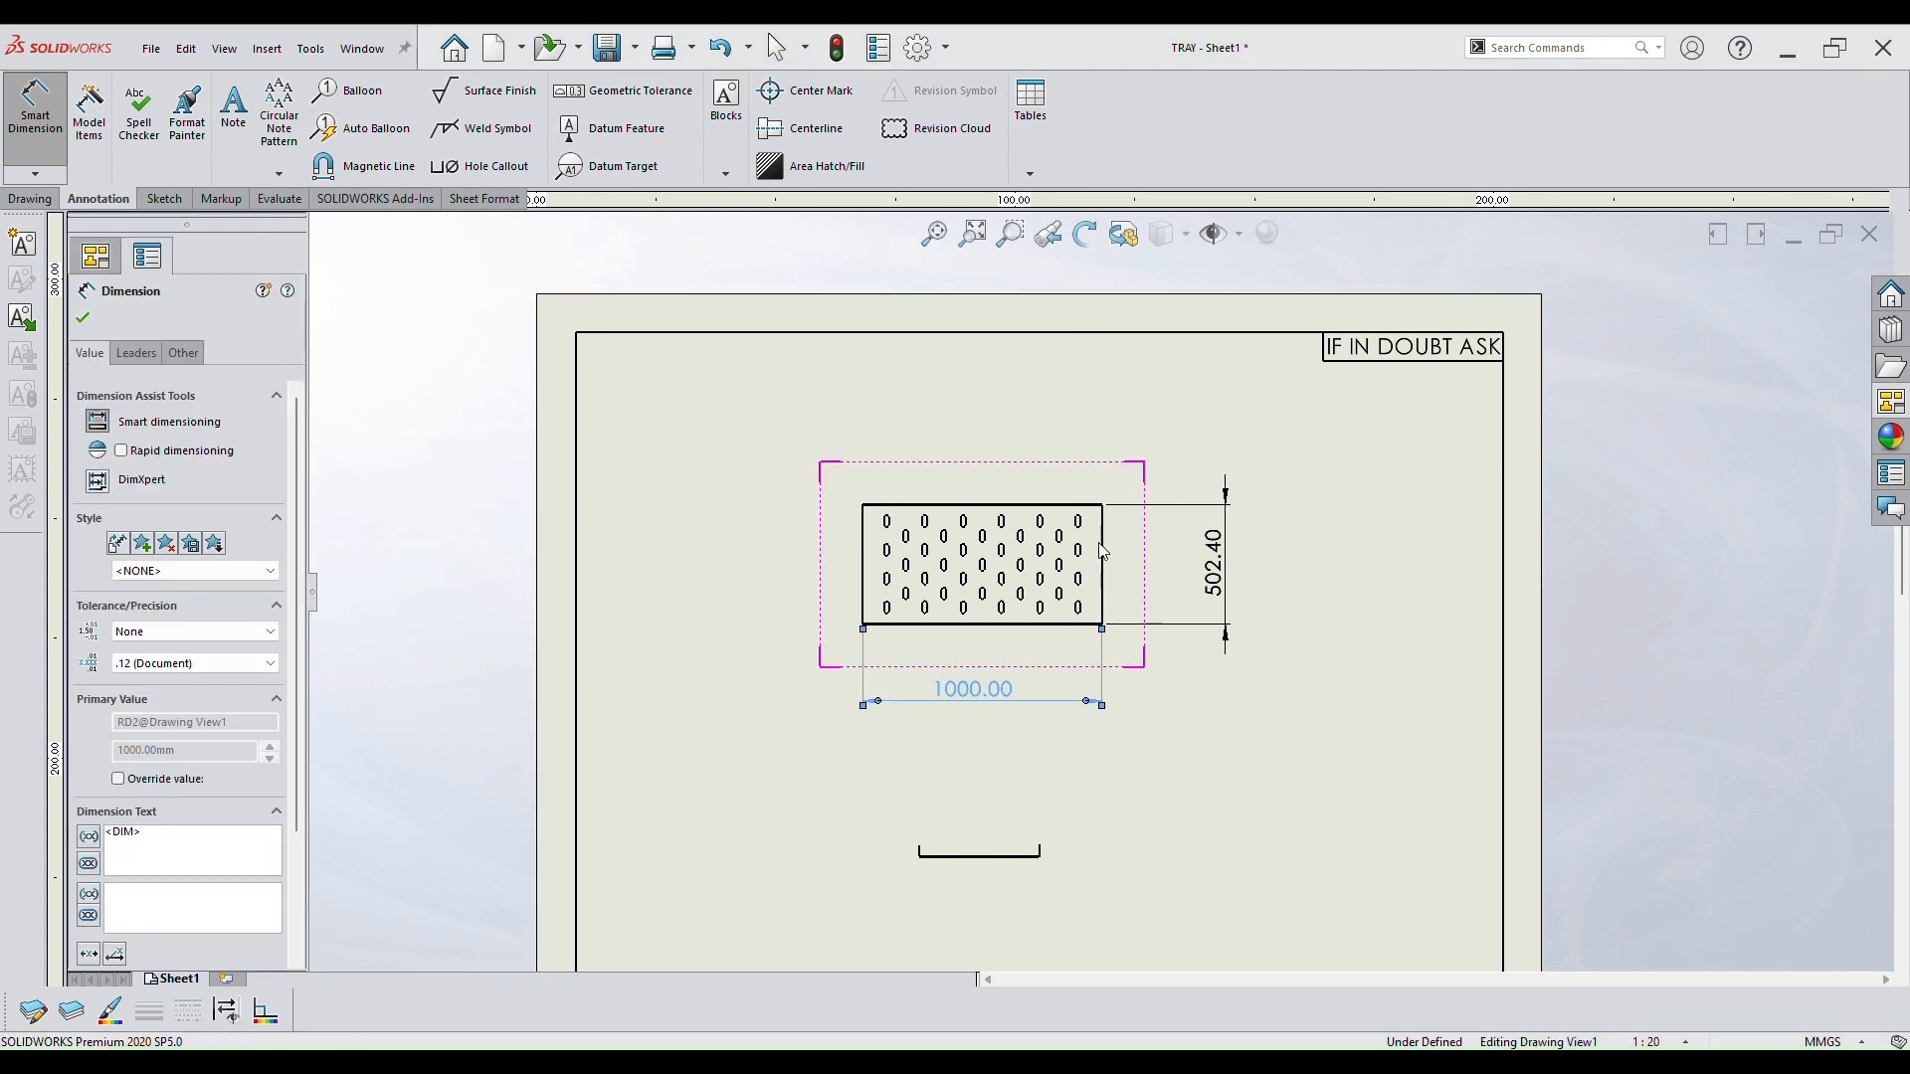
pyautogui.click(1293, 612)
pyautogui.click(1221, 585)
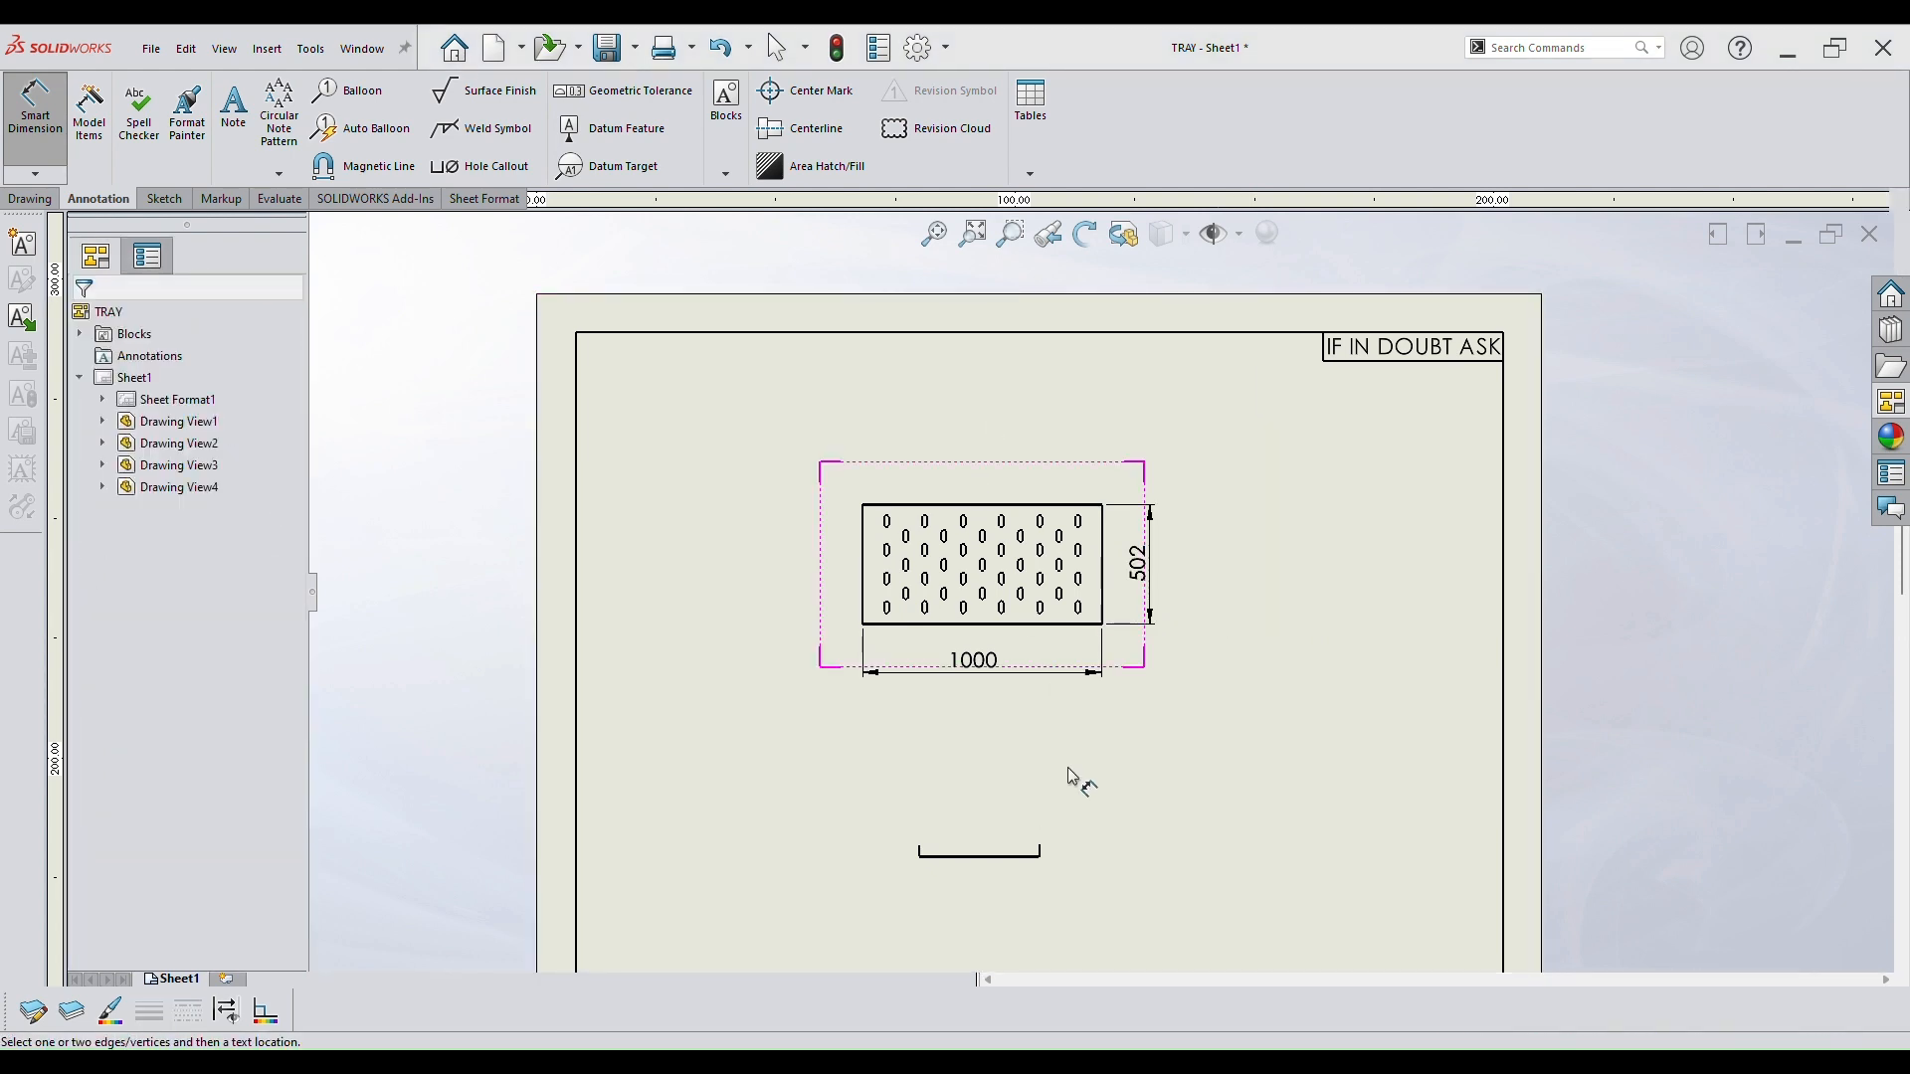
# Try to dimension the flange in the channel-shaped Right view, and remove that view from the sheet.
pyautogui.scroll(-5, 1049, 784)
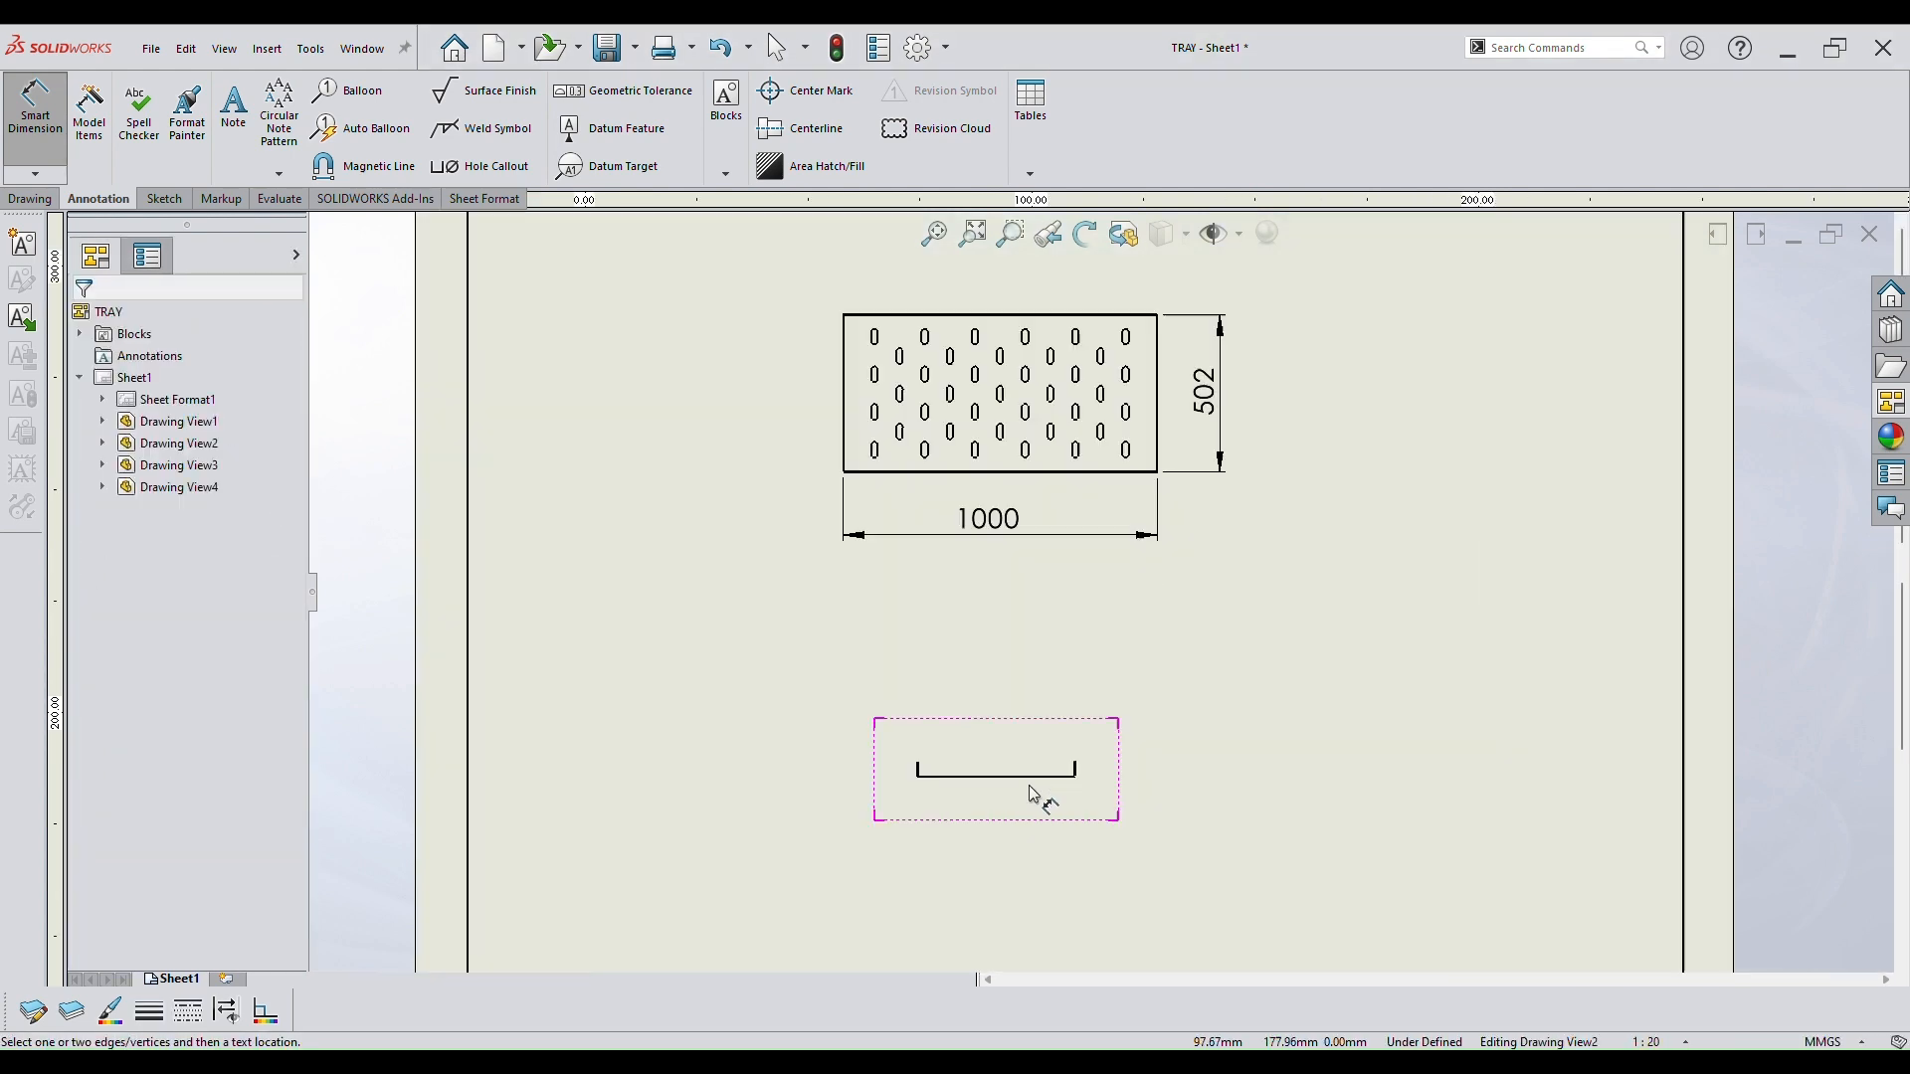
pyautogui.scroll(-3, 995, 785)
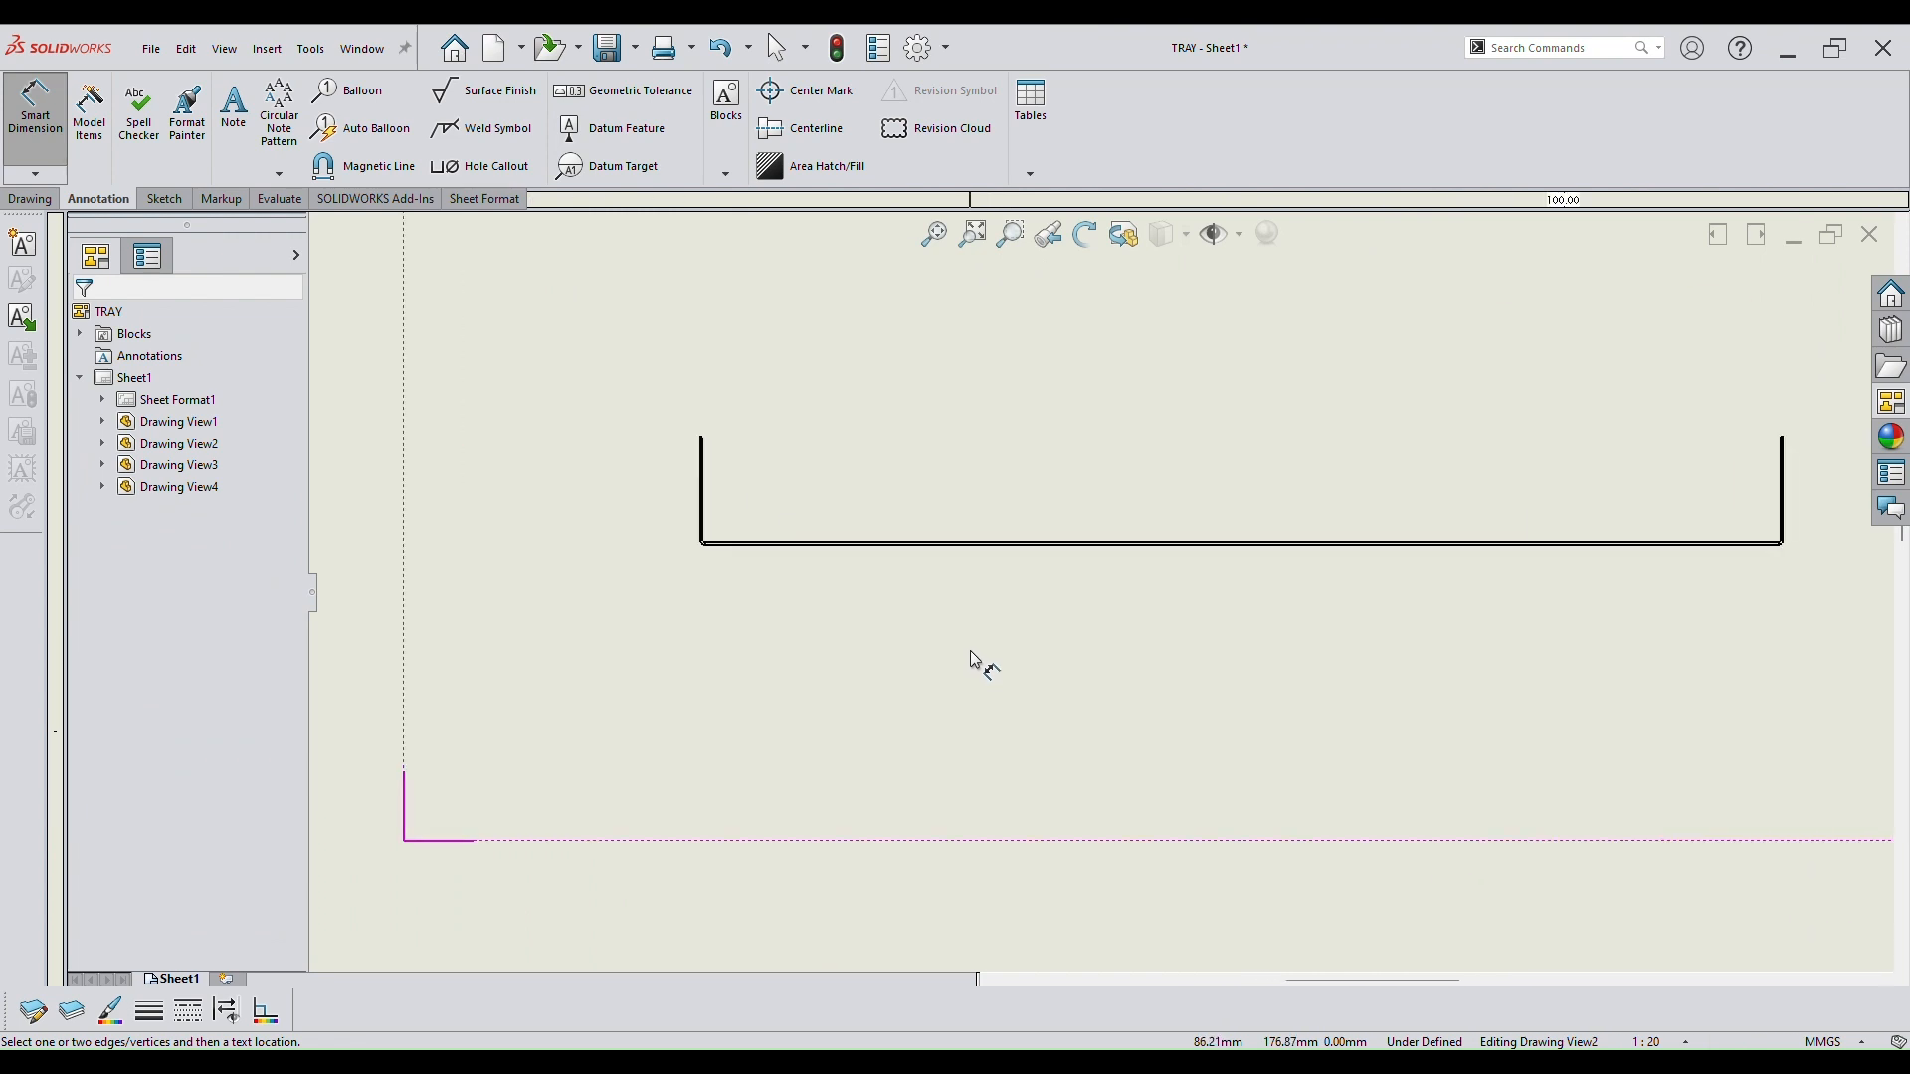
pyautogui.scroll(-2, 775, 537)
pyautogui.scroll(-3, 773, 527)
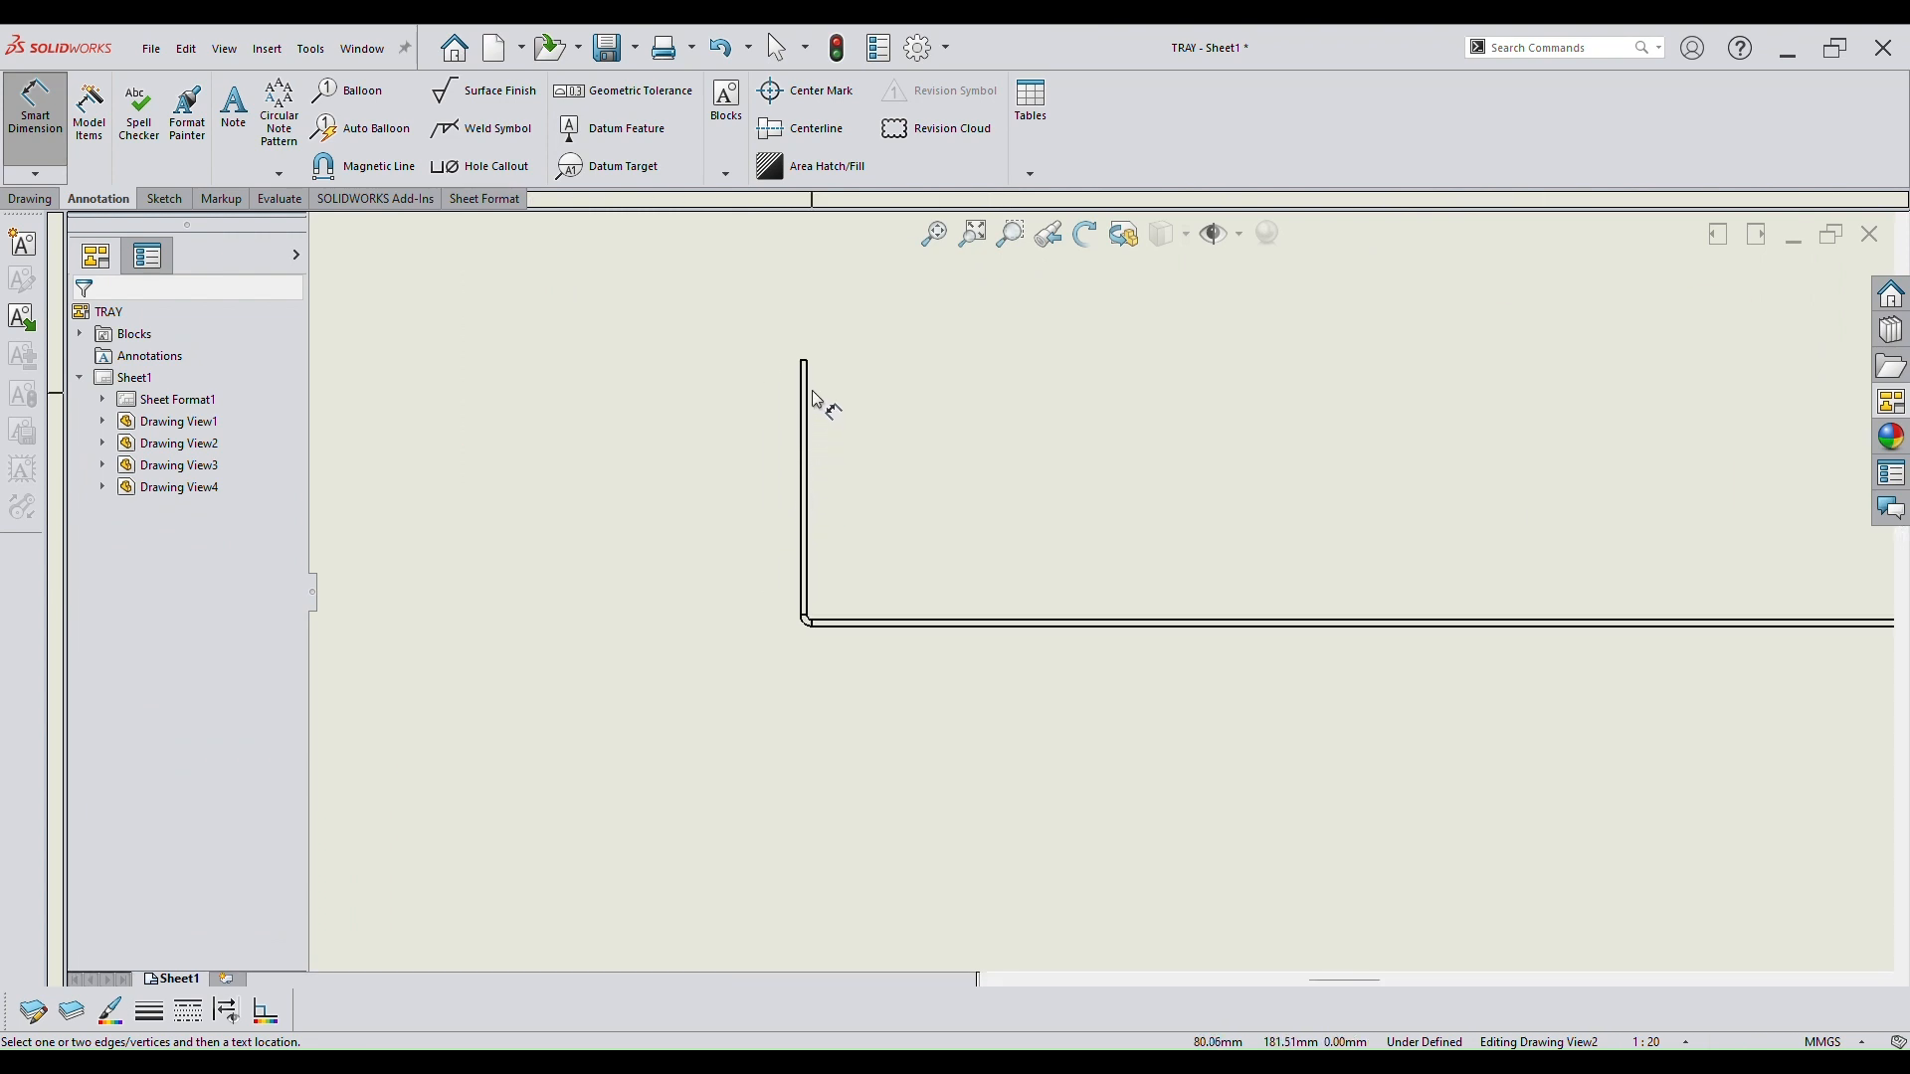
pyautogui.scroll(-3, 845, 418)
pyautogui.scroll(-2, 855, 420)
pyautogui.click(911, 437)
pyautogui.scroll(8, 1069, 572)
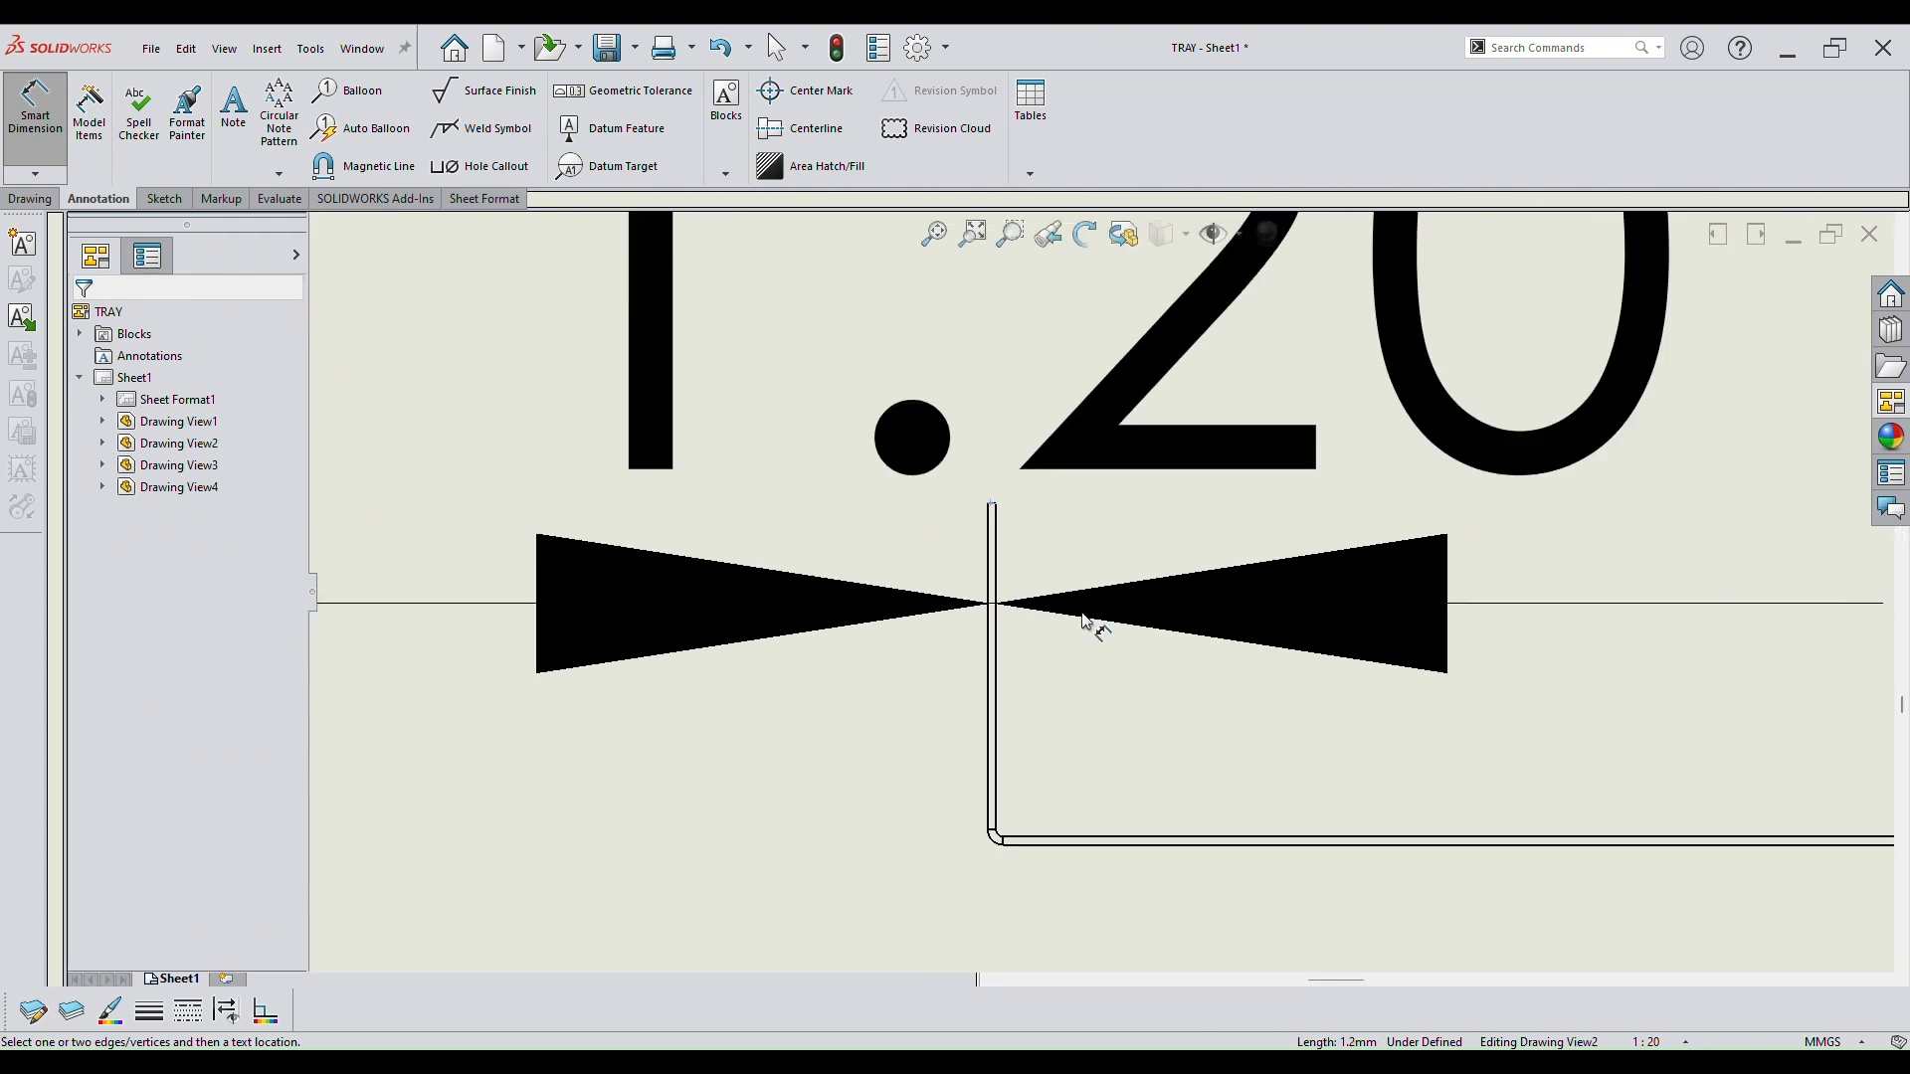
# Move the front view up, closer beneath the top view.
pyautogui.scroll(-3, 1121, 702)
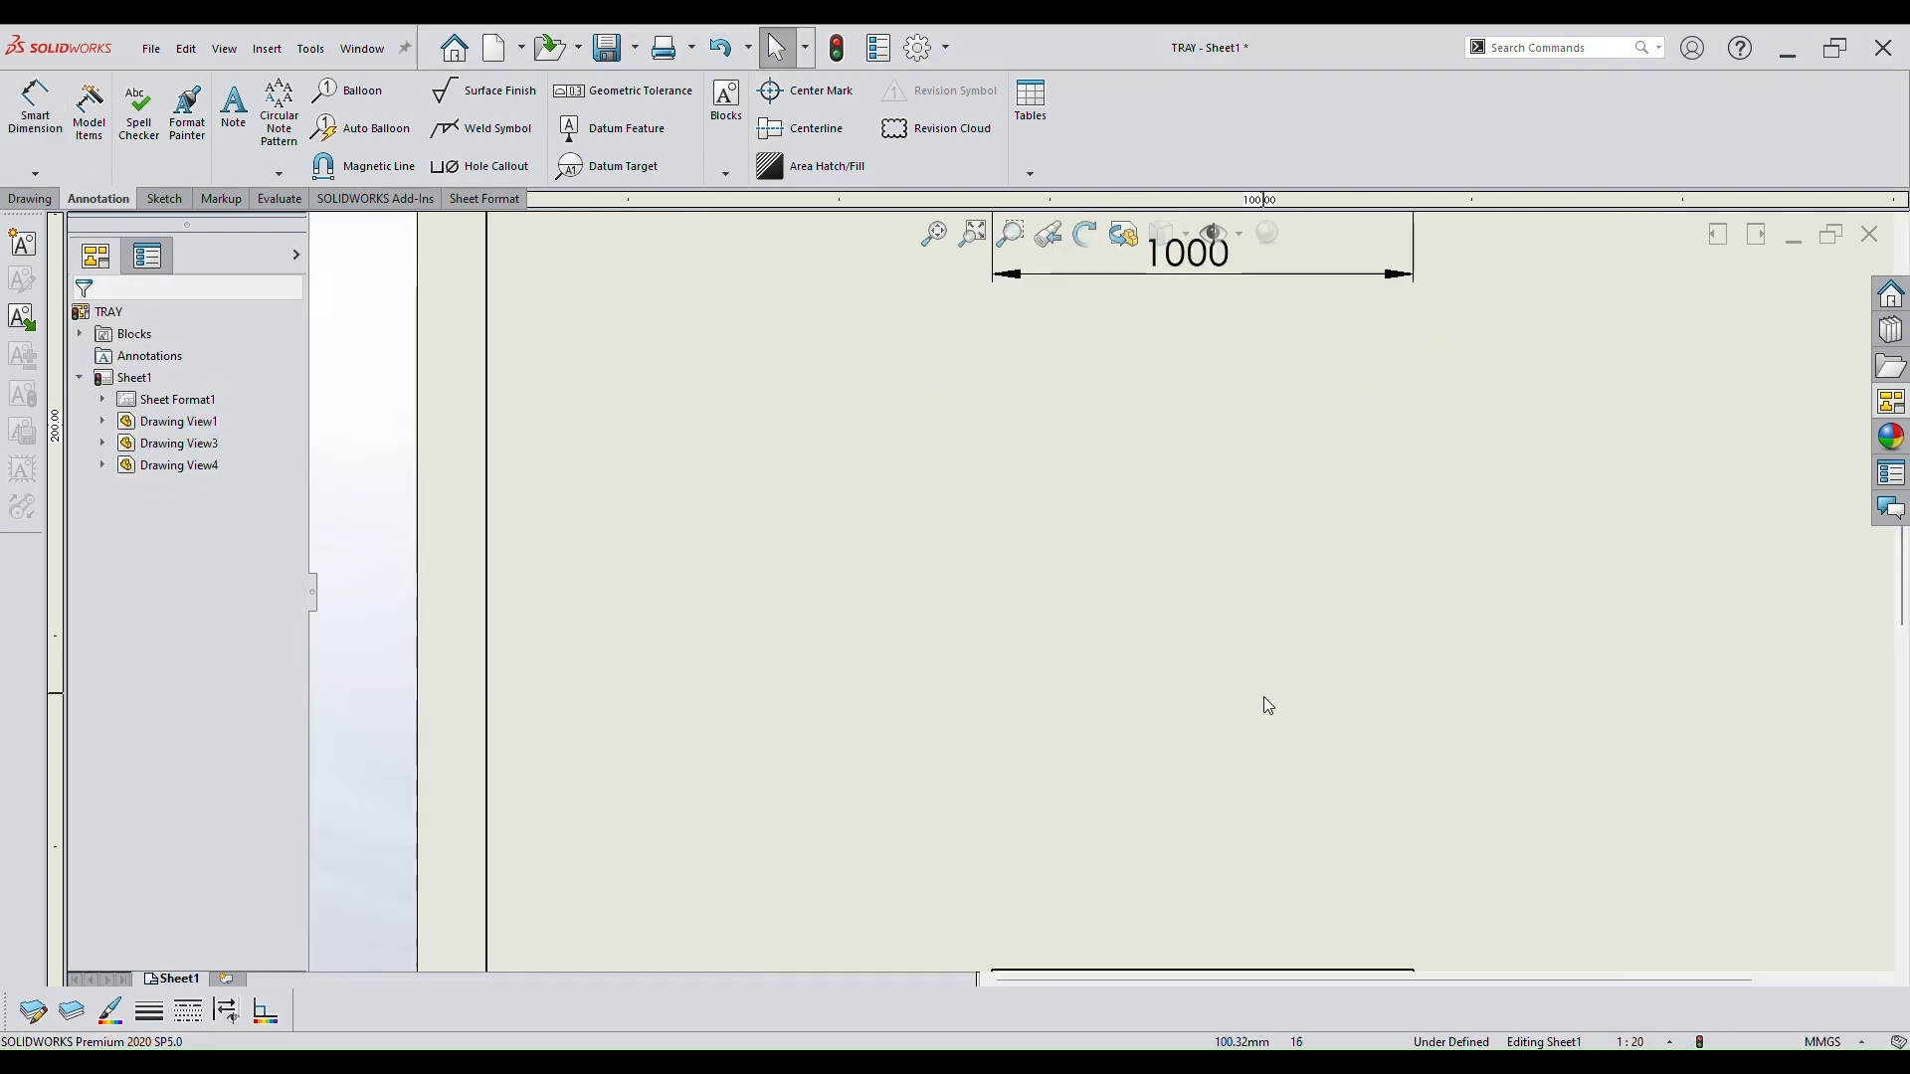
pyautogui.scroll(3, 1178, 657)
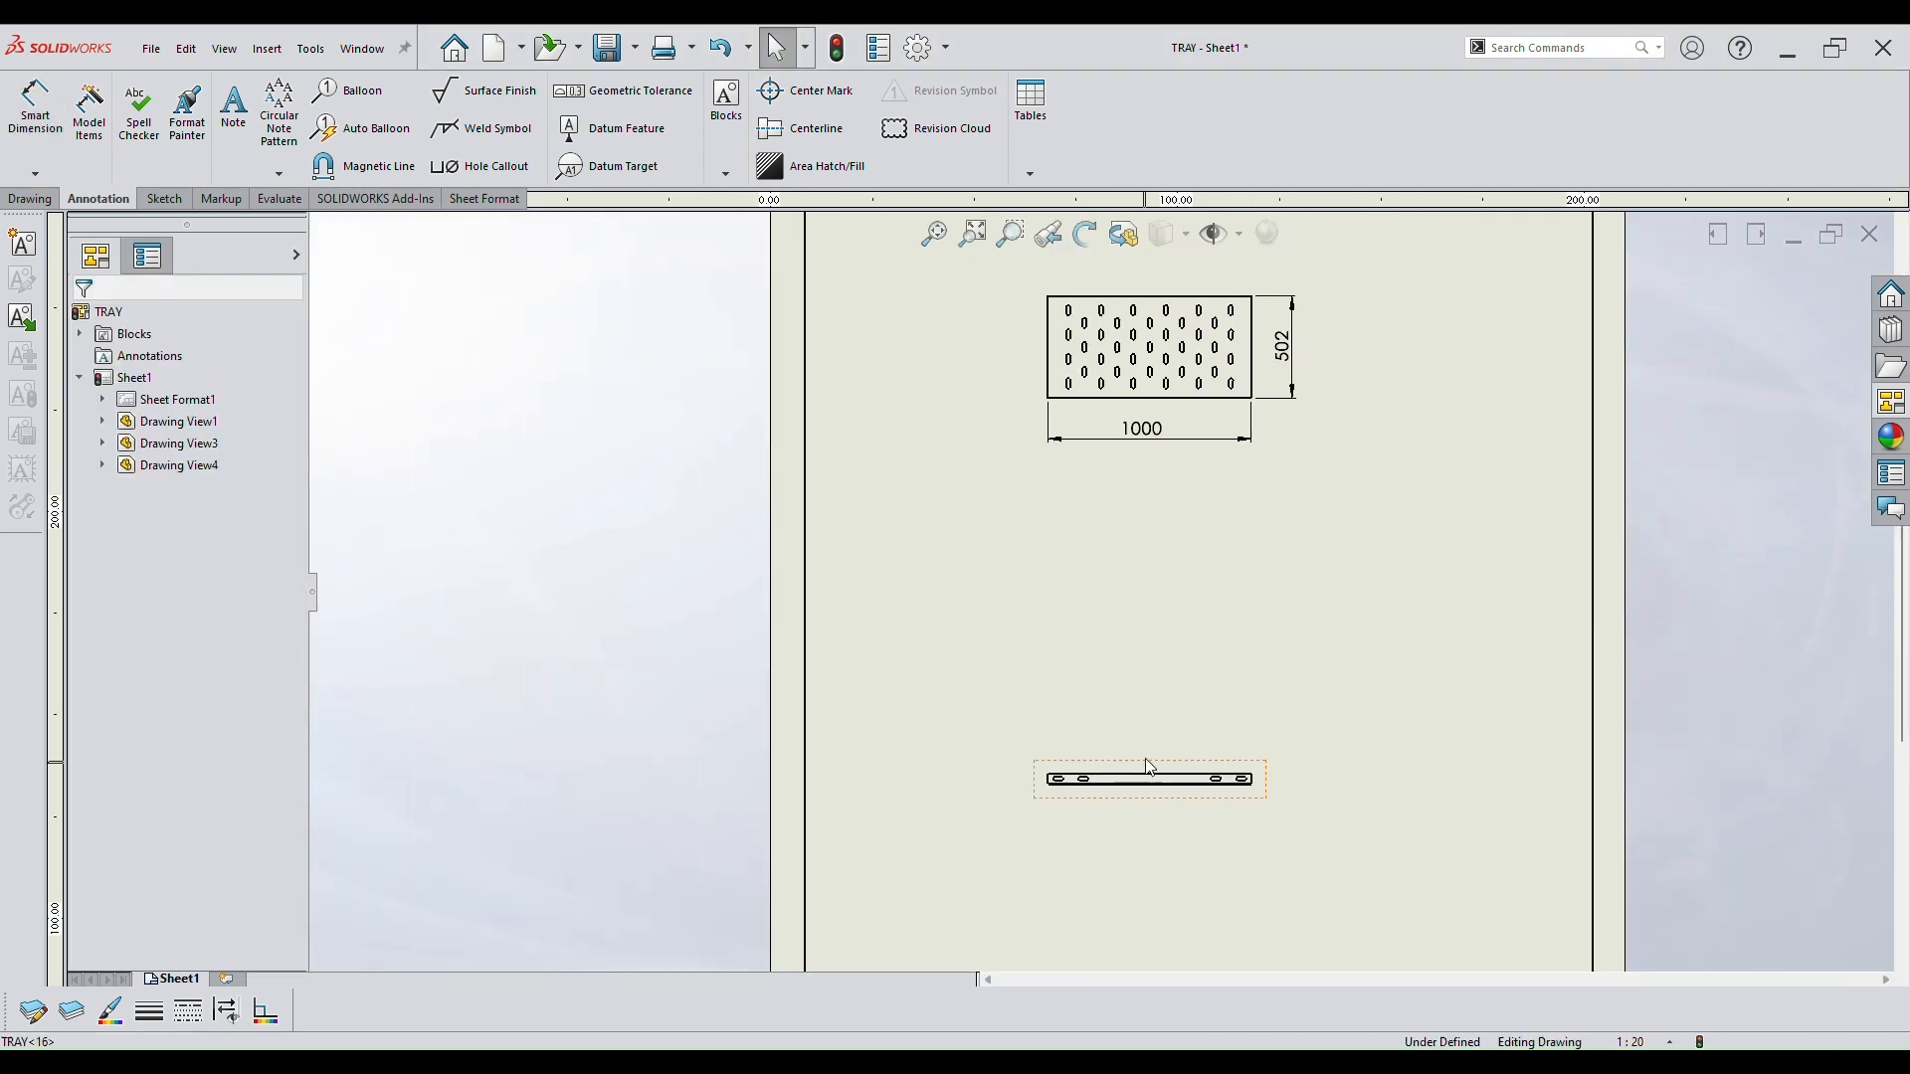
pyautogui.moveTo(1159, 646)
pyautogui.mouseDown()
pyautogui.moveTo(1159, 601)
pyautogui.moveTo(1158, 668)
pyautogui.mouseUp()
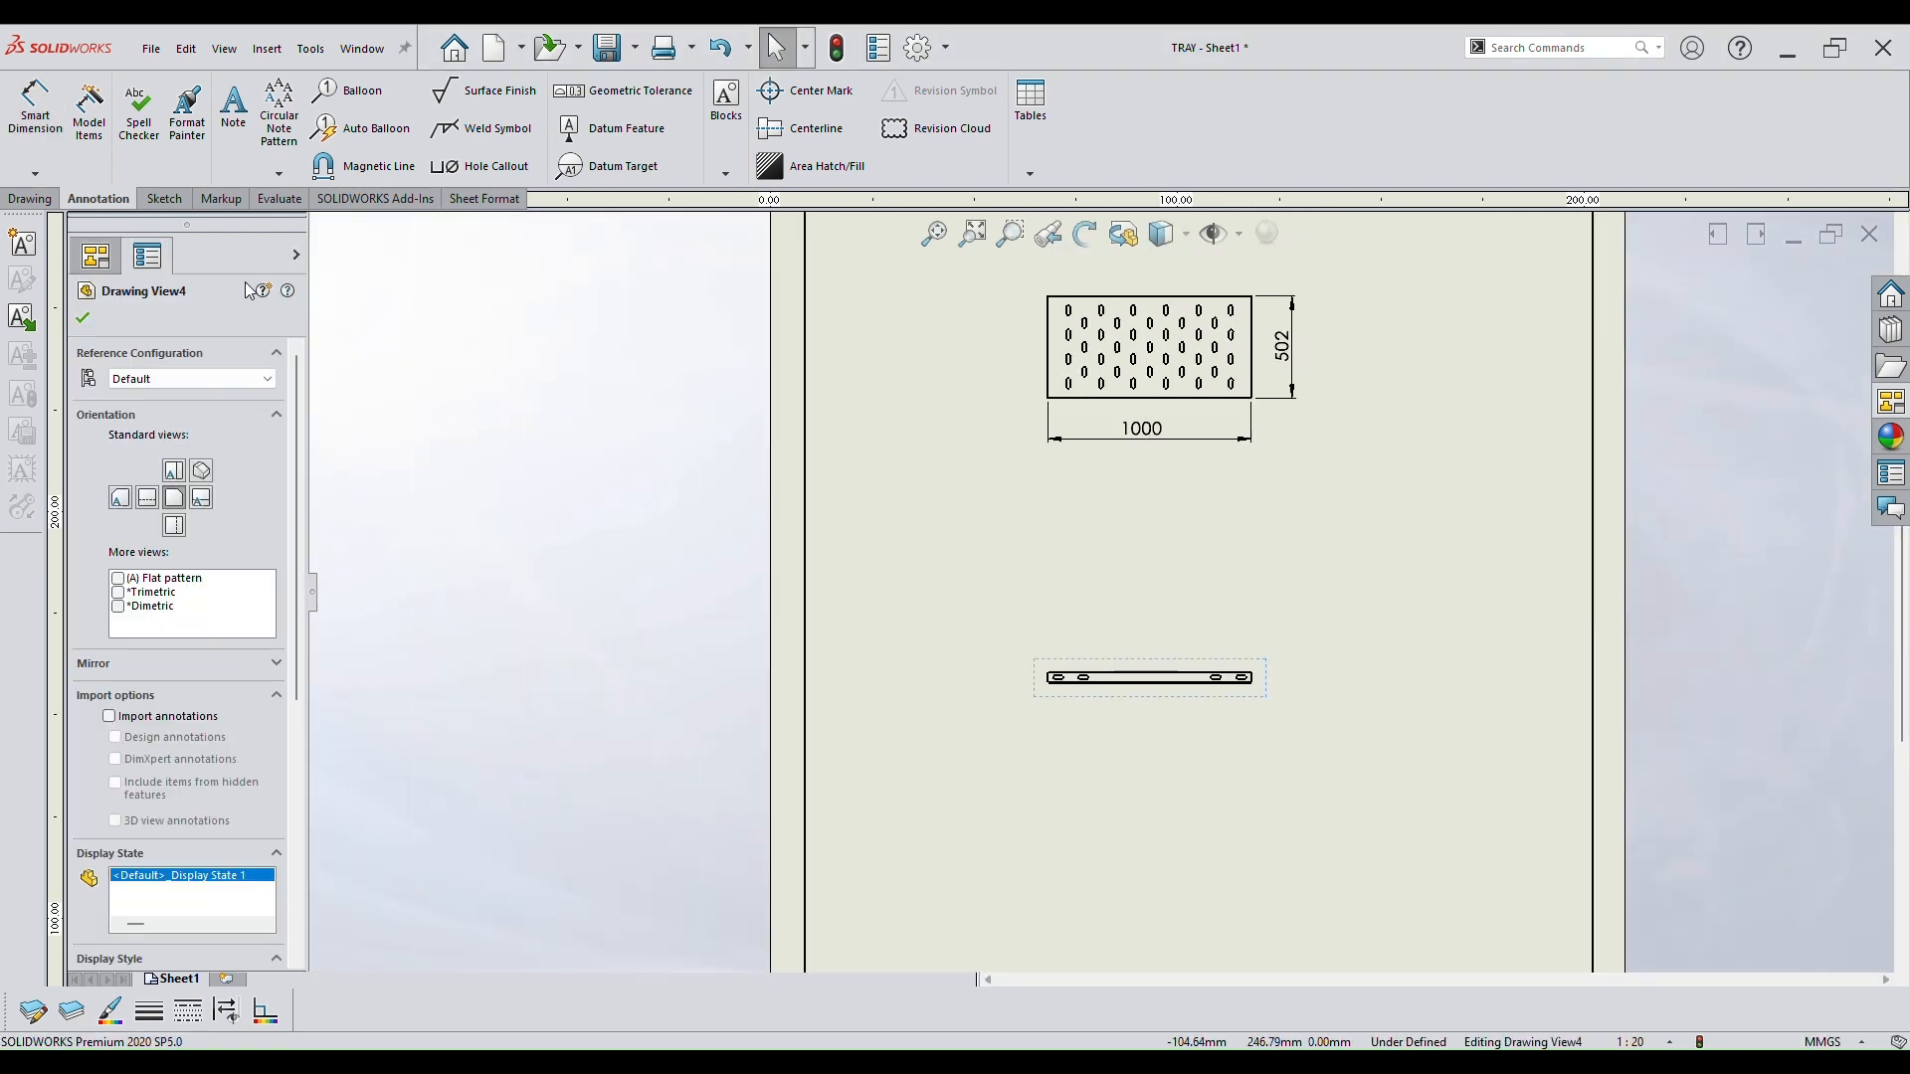
# Dimension the tray's overall length in the front view between its two end edges, placing the dimension above the view.
pyautogui.click(28, 127)
pyautogui.scroll(-5, 1084, 685)
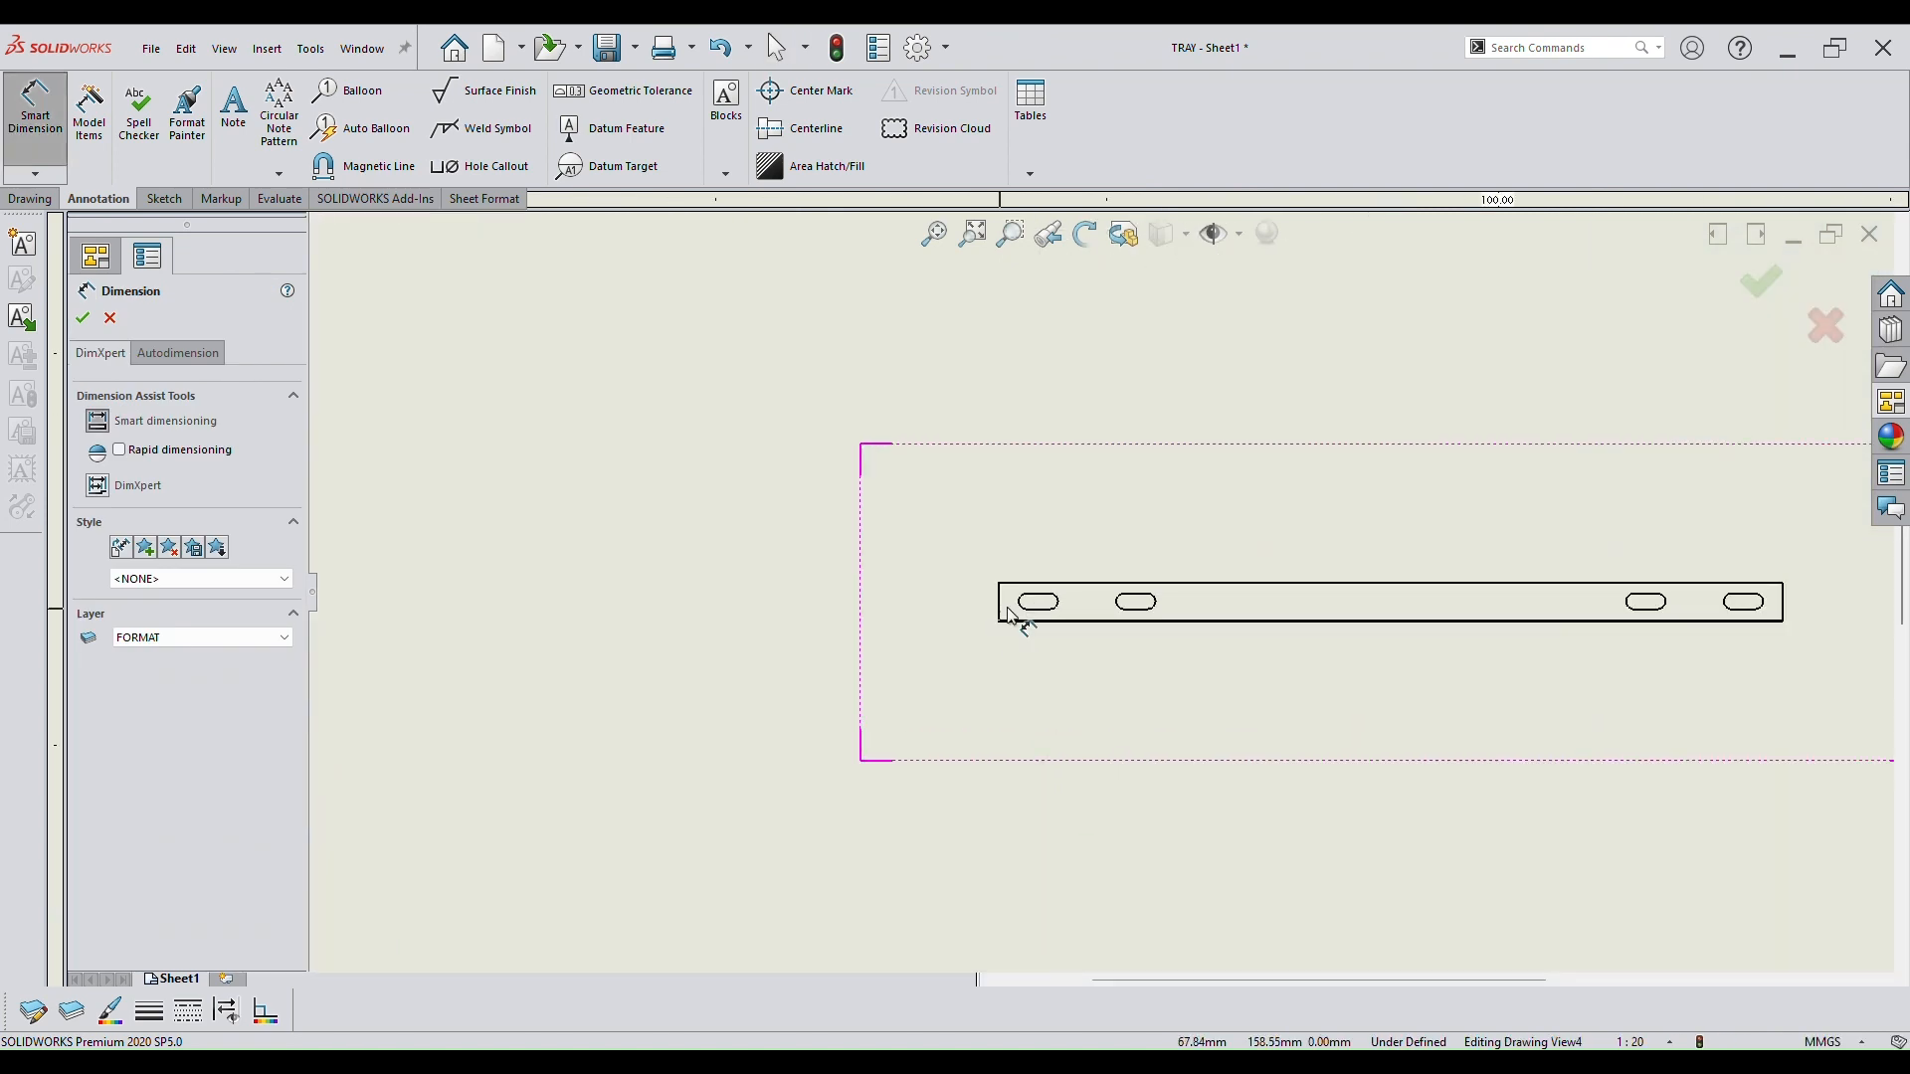
pyautogui.click(1003, 602)
pyautogui.scroll(-5, 1531, 630)
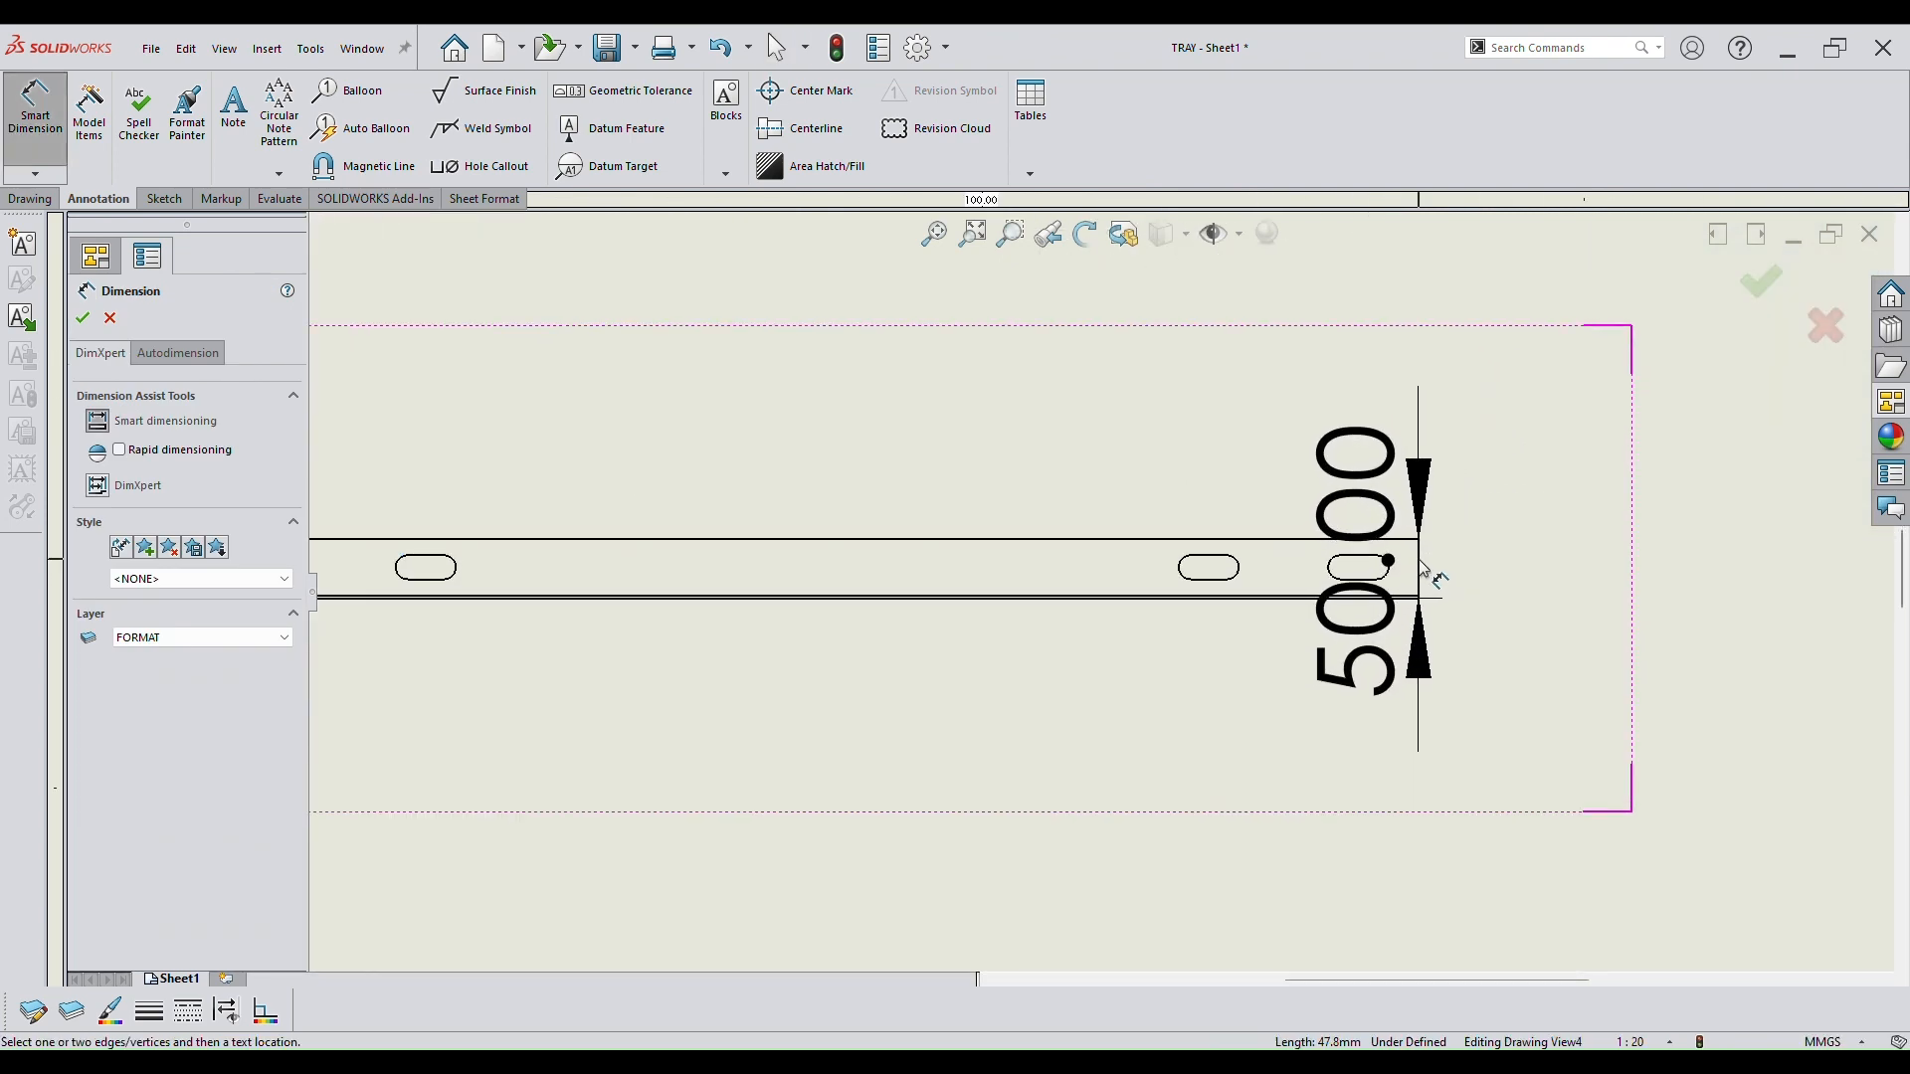
pyautogui.click(1422, 578)
pyautogui.scroll(3, 1120, 585)
pyautogui.scroll(2, 938, 512)
pyautogui.click(940, 452)
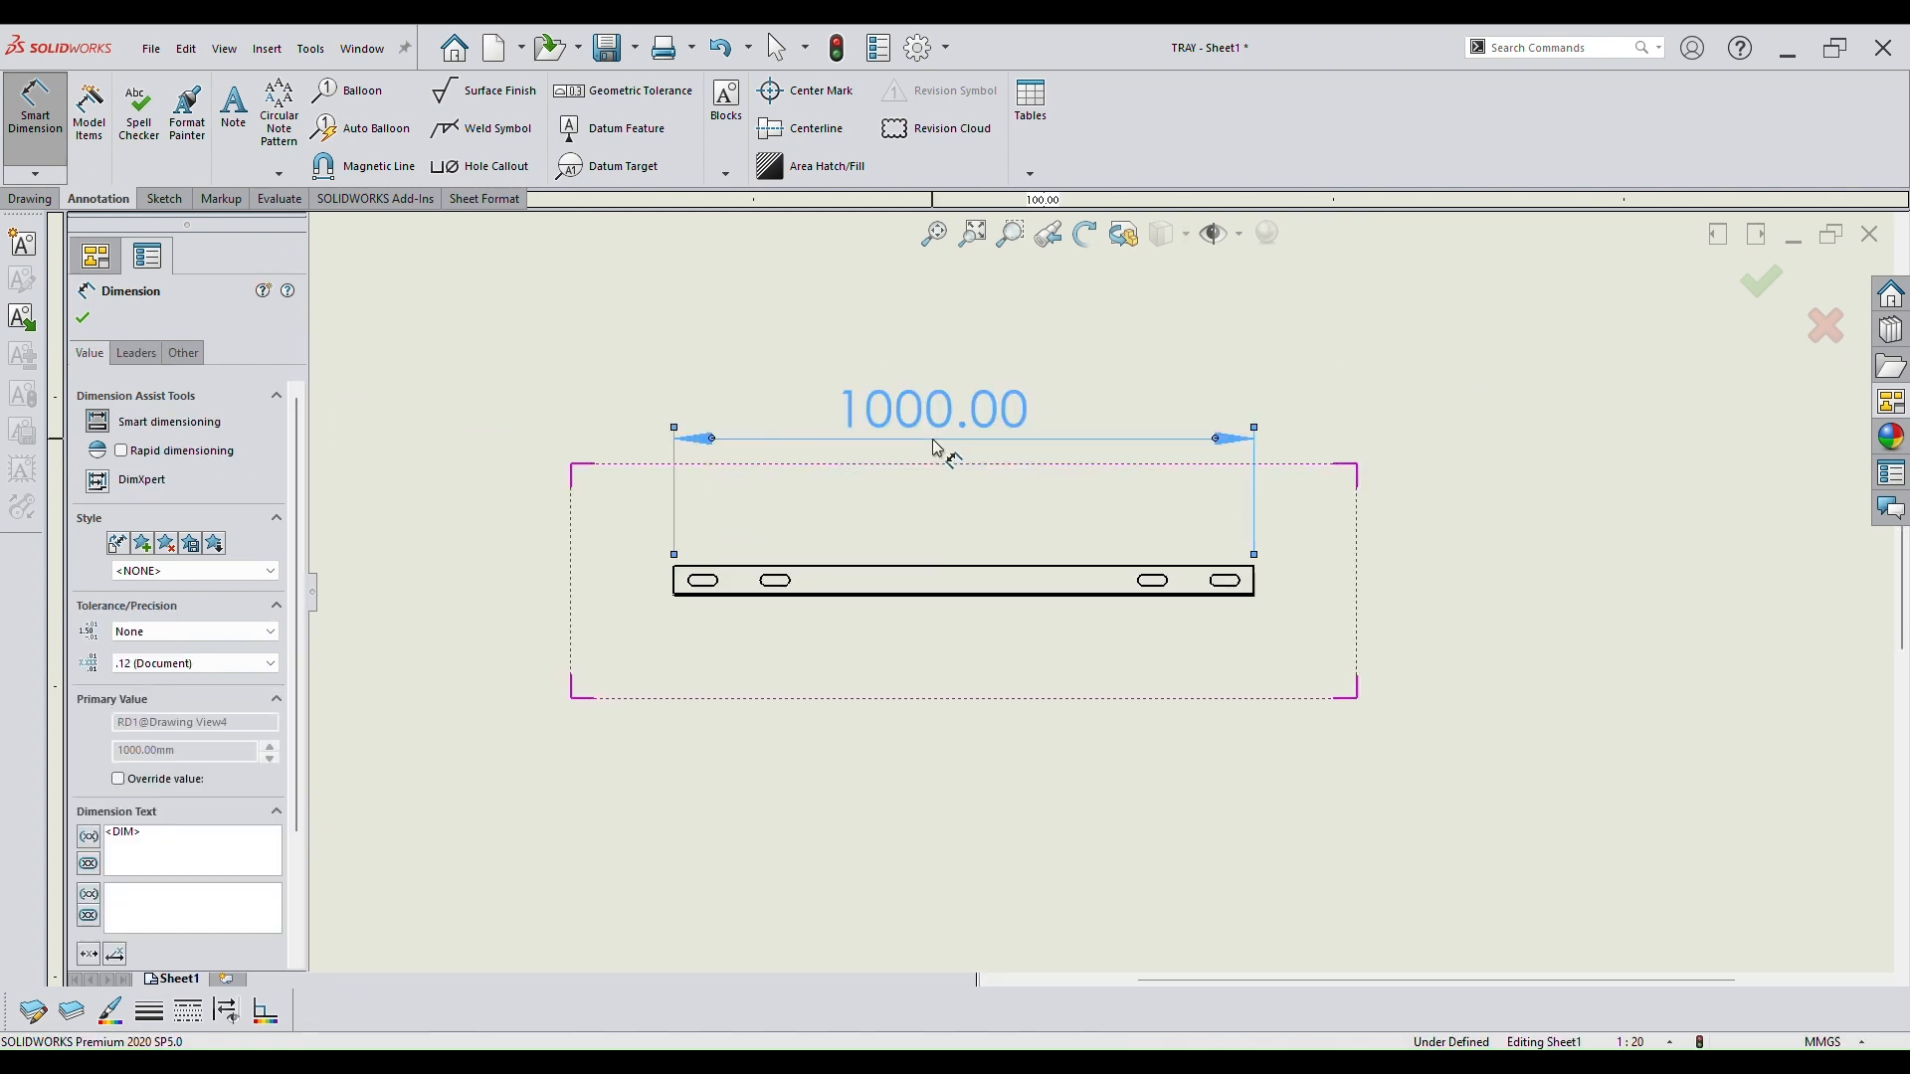
pyautogui.press('Escape')
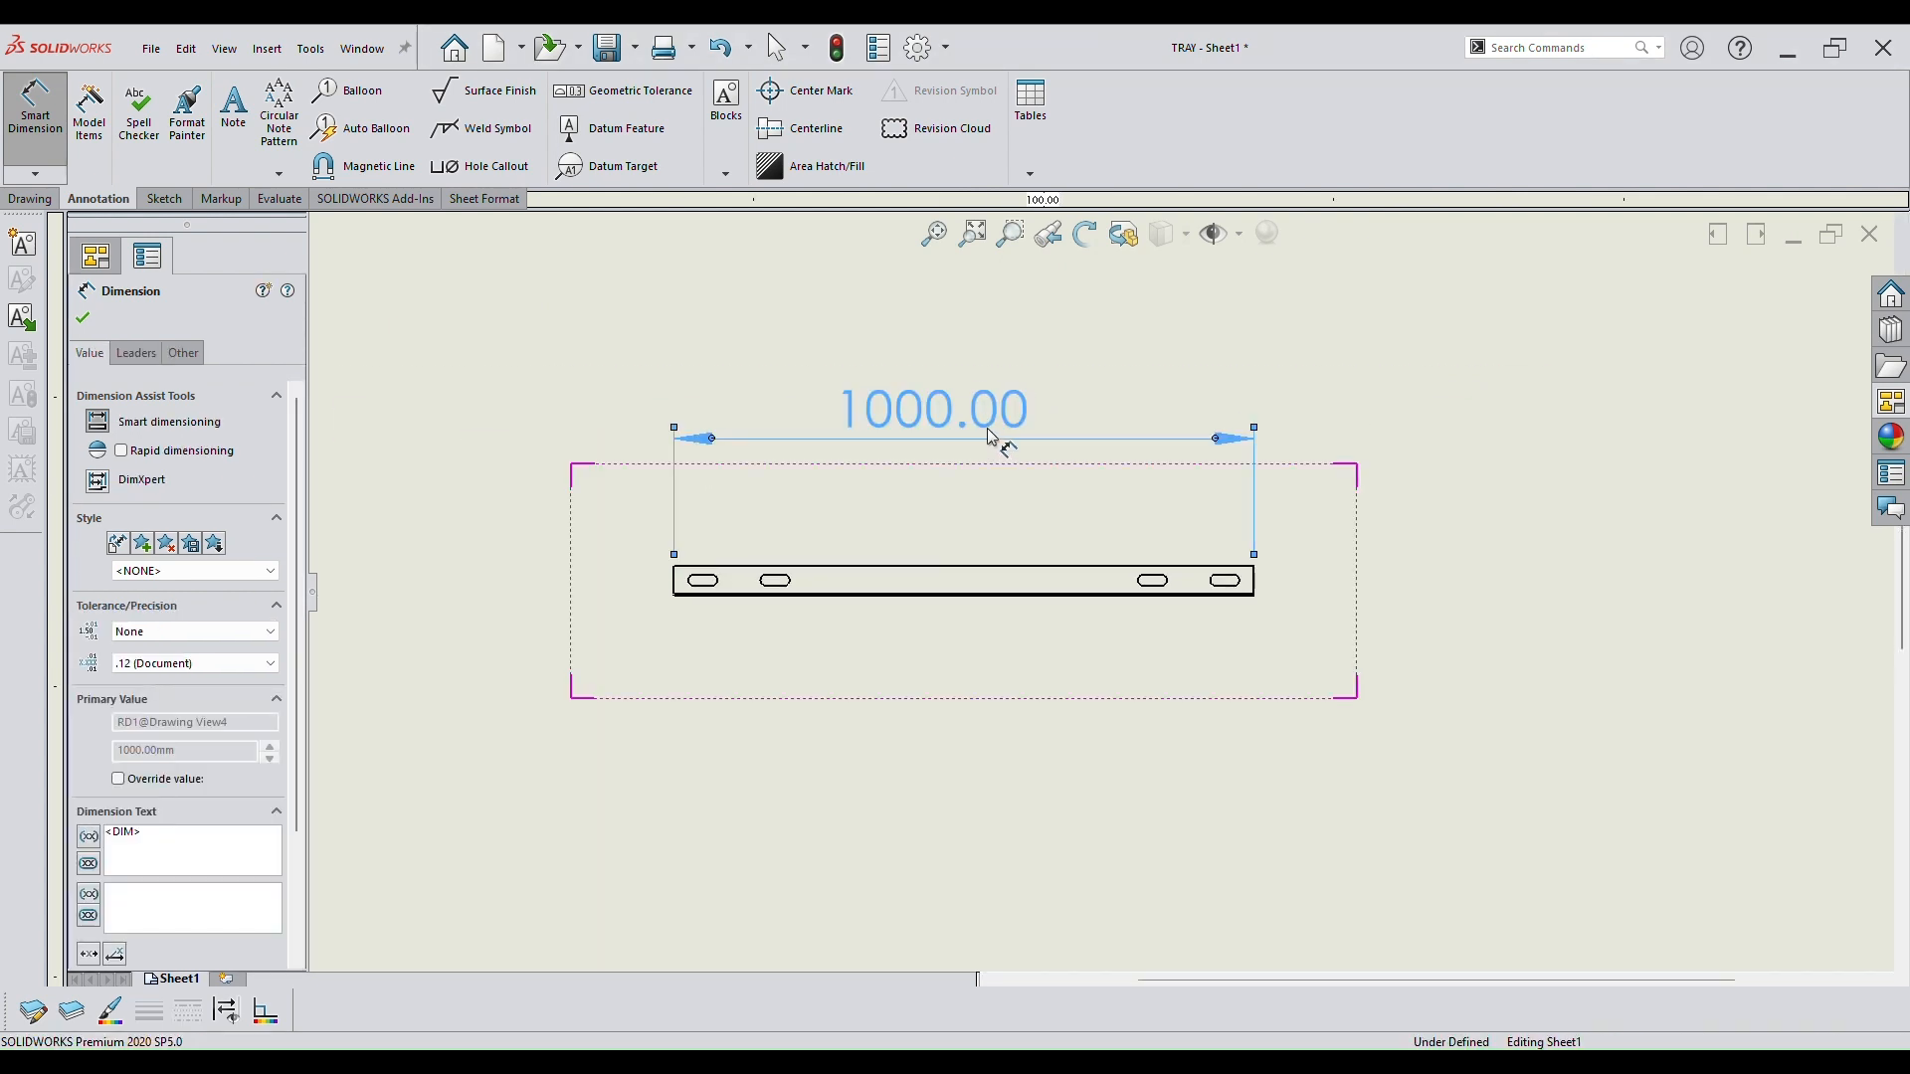
# Remove the front view's overall length dimension, and dimension the flange height from upper edge to inner base line at the left end, without decimals.
pyautogui.press('Delete')
pyautogui.click(47, 112)
pyautogui.scroll(-5, 744, 575)
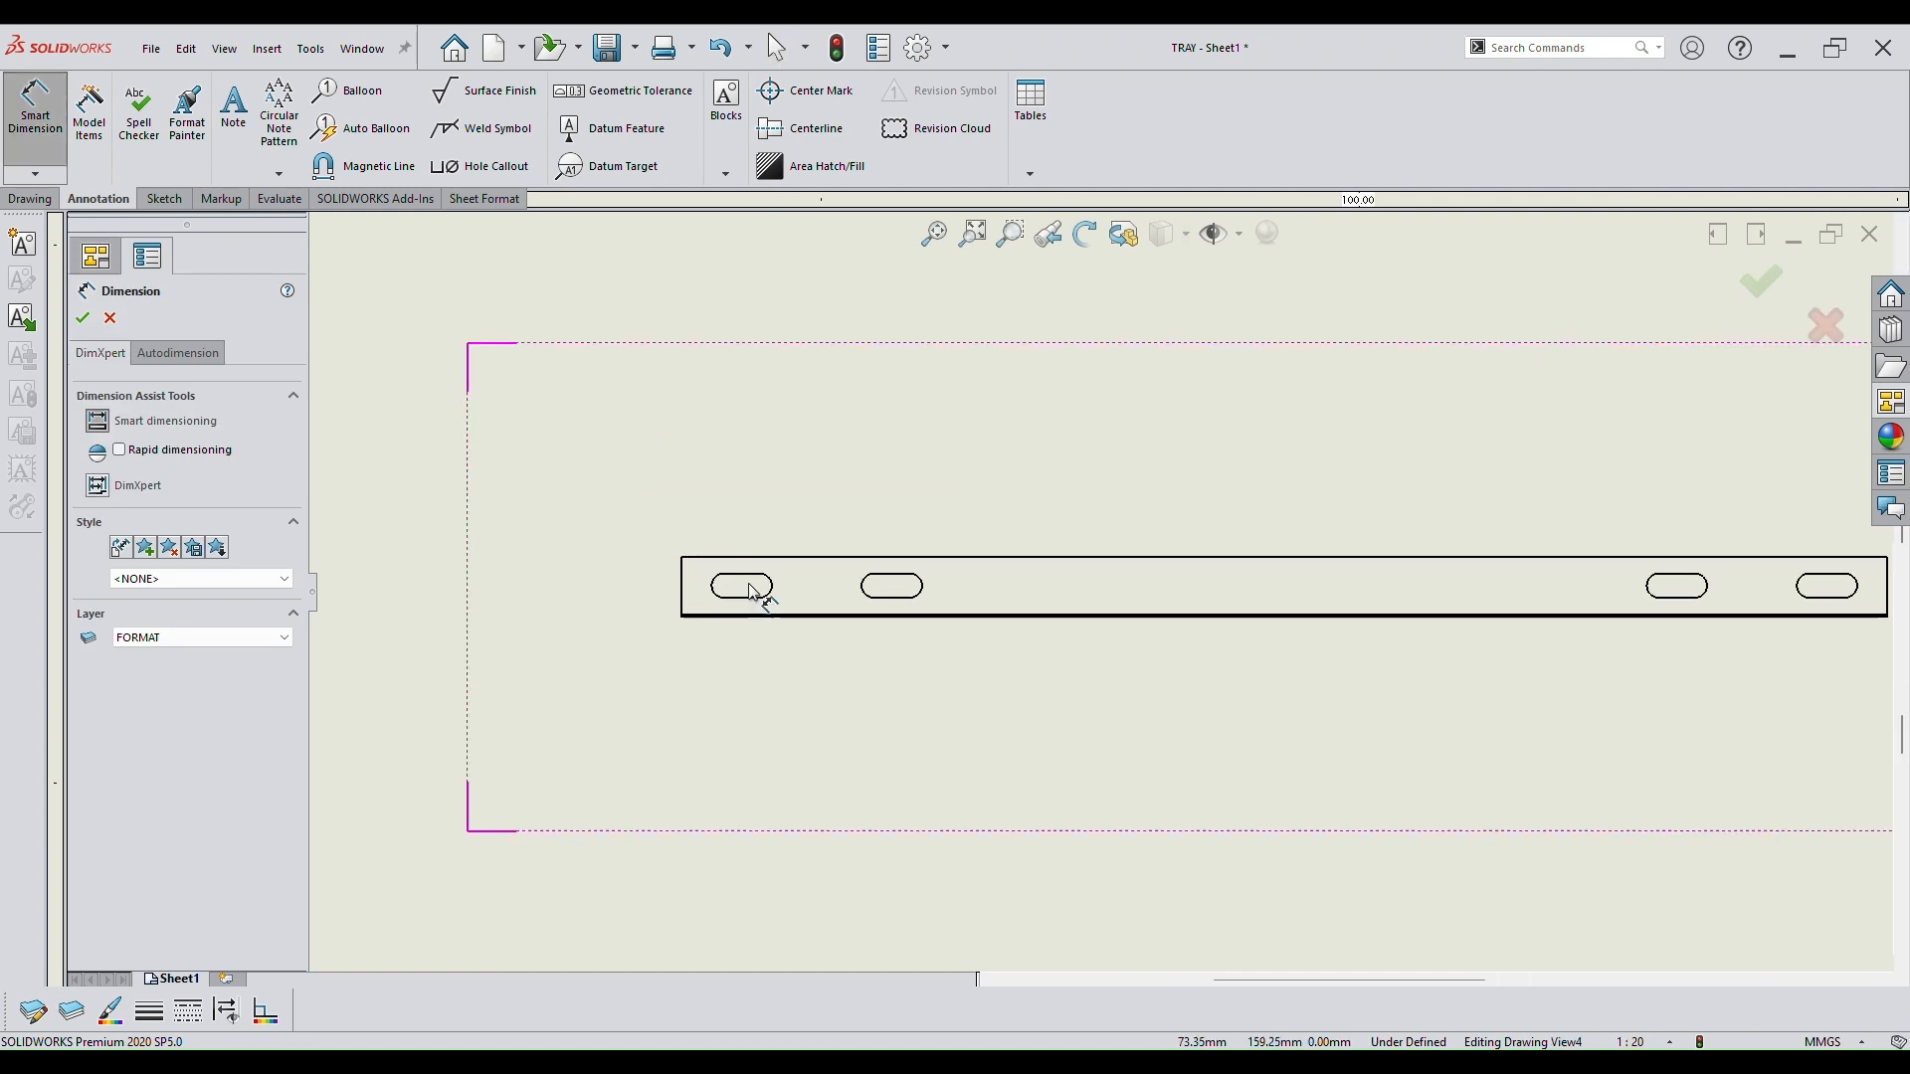
pyautogui.scroll(-2, 783, 649)
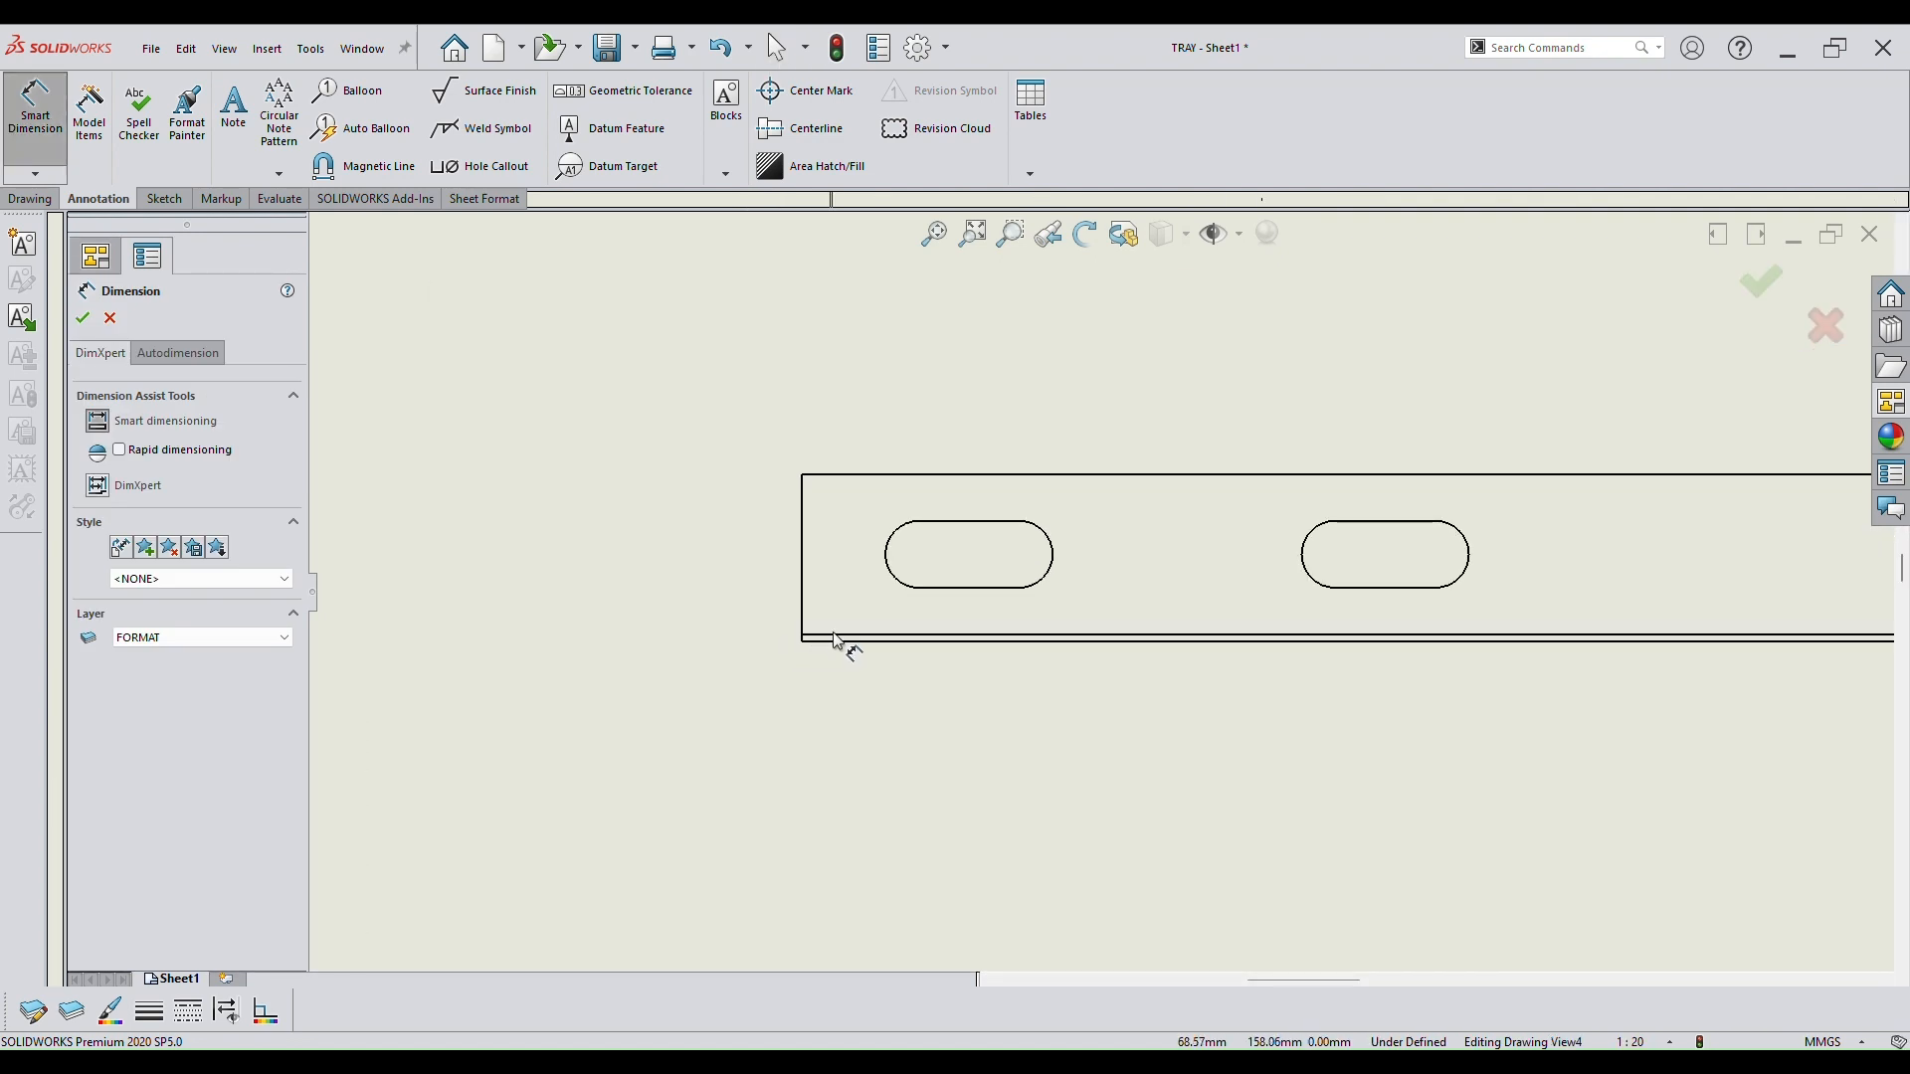
pyautogui.click(835, 639)
pyautogui.scroll(4, 695, 596)
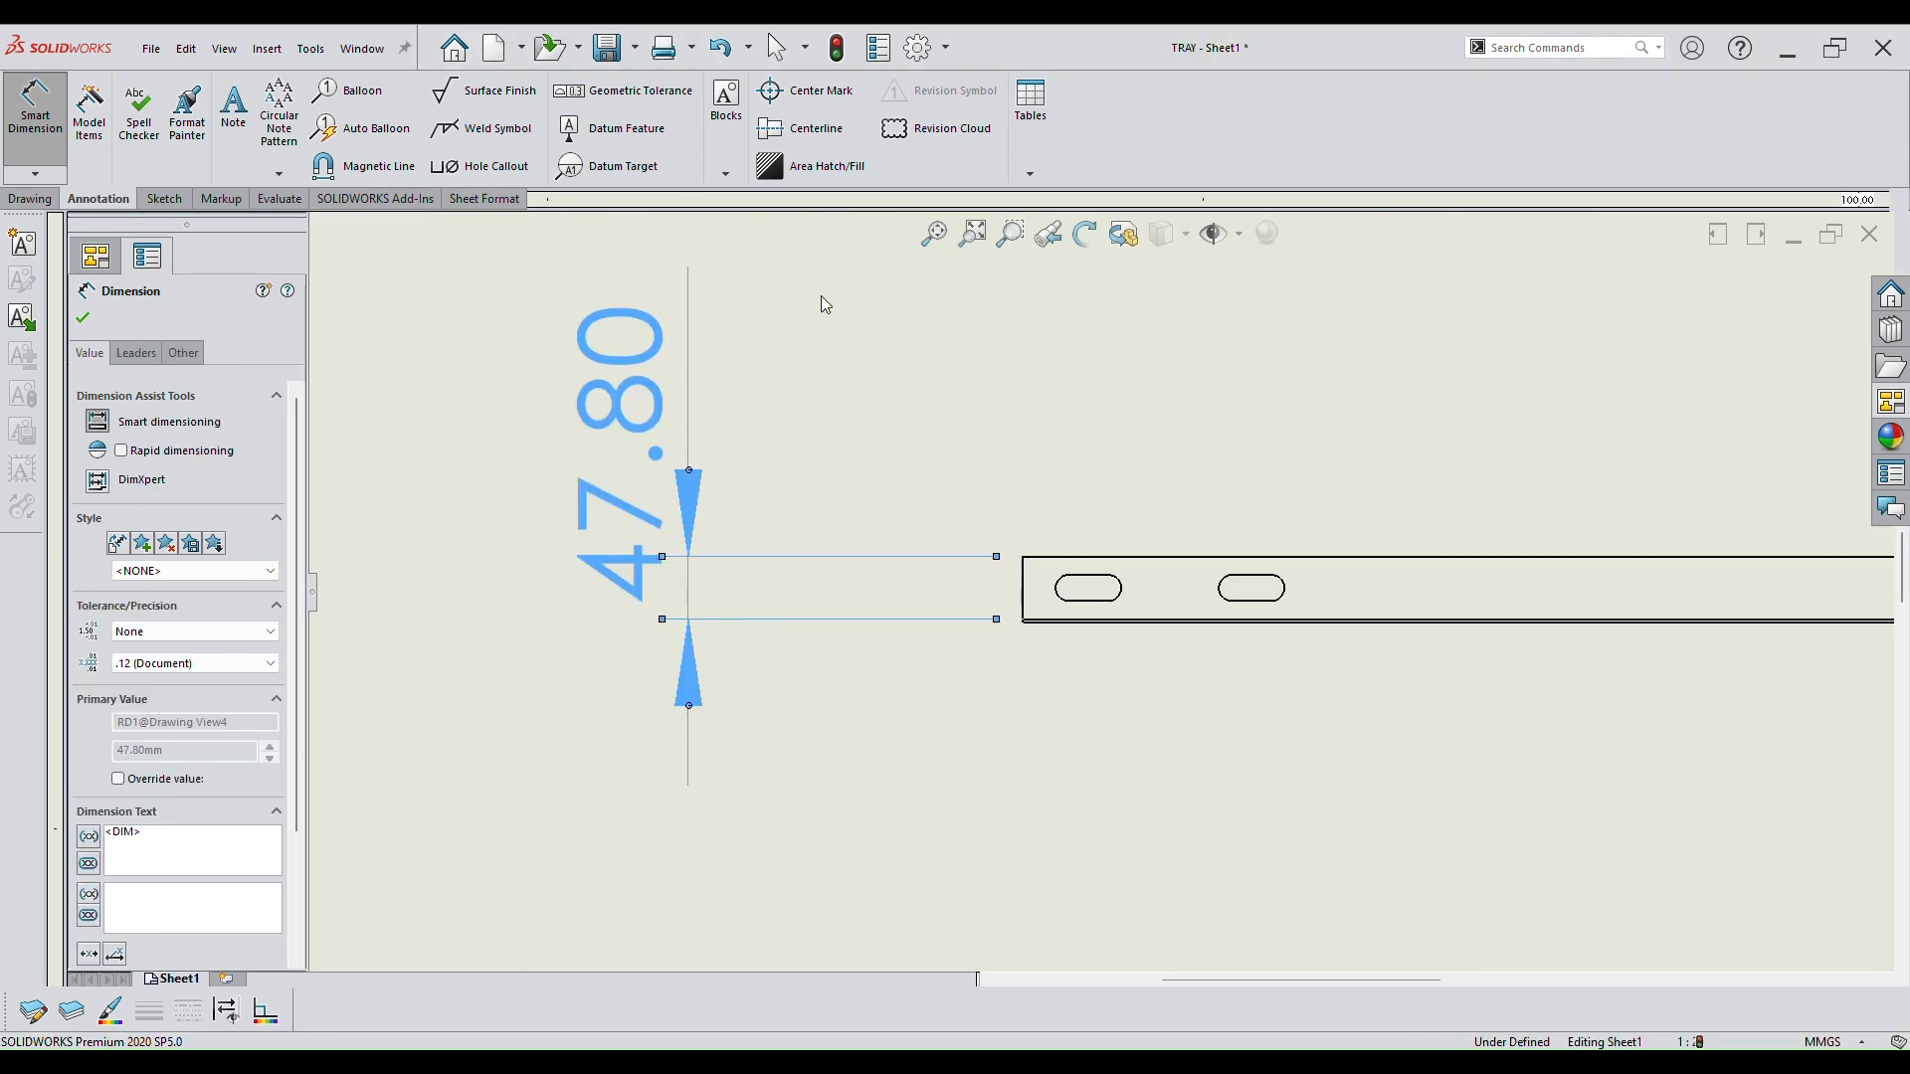
pyautogui.click(978, 370)
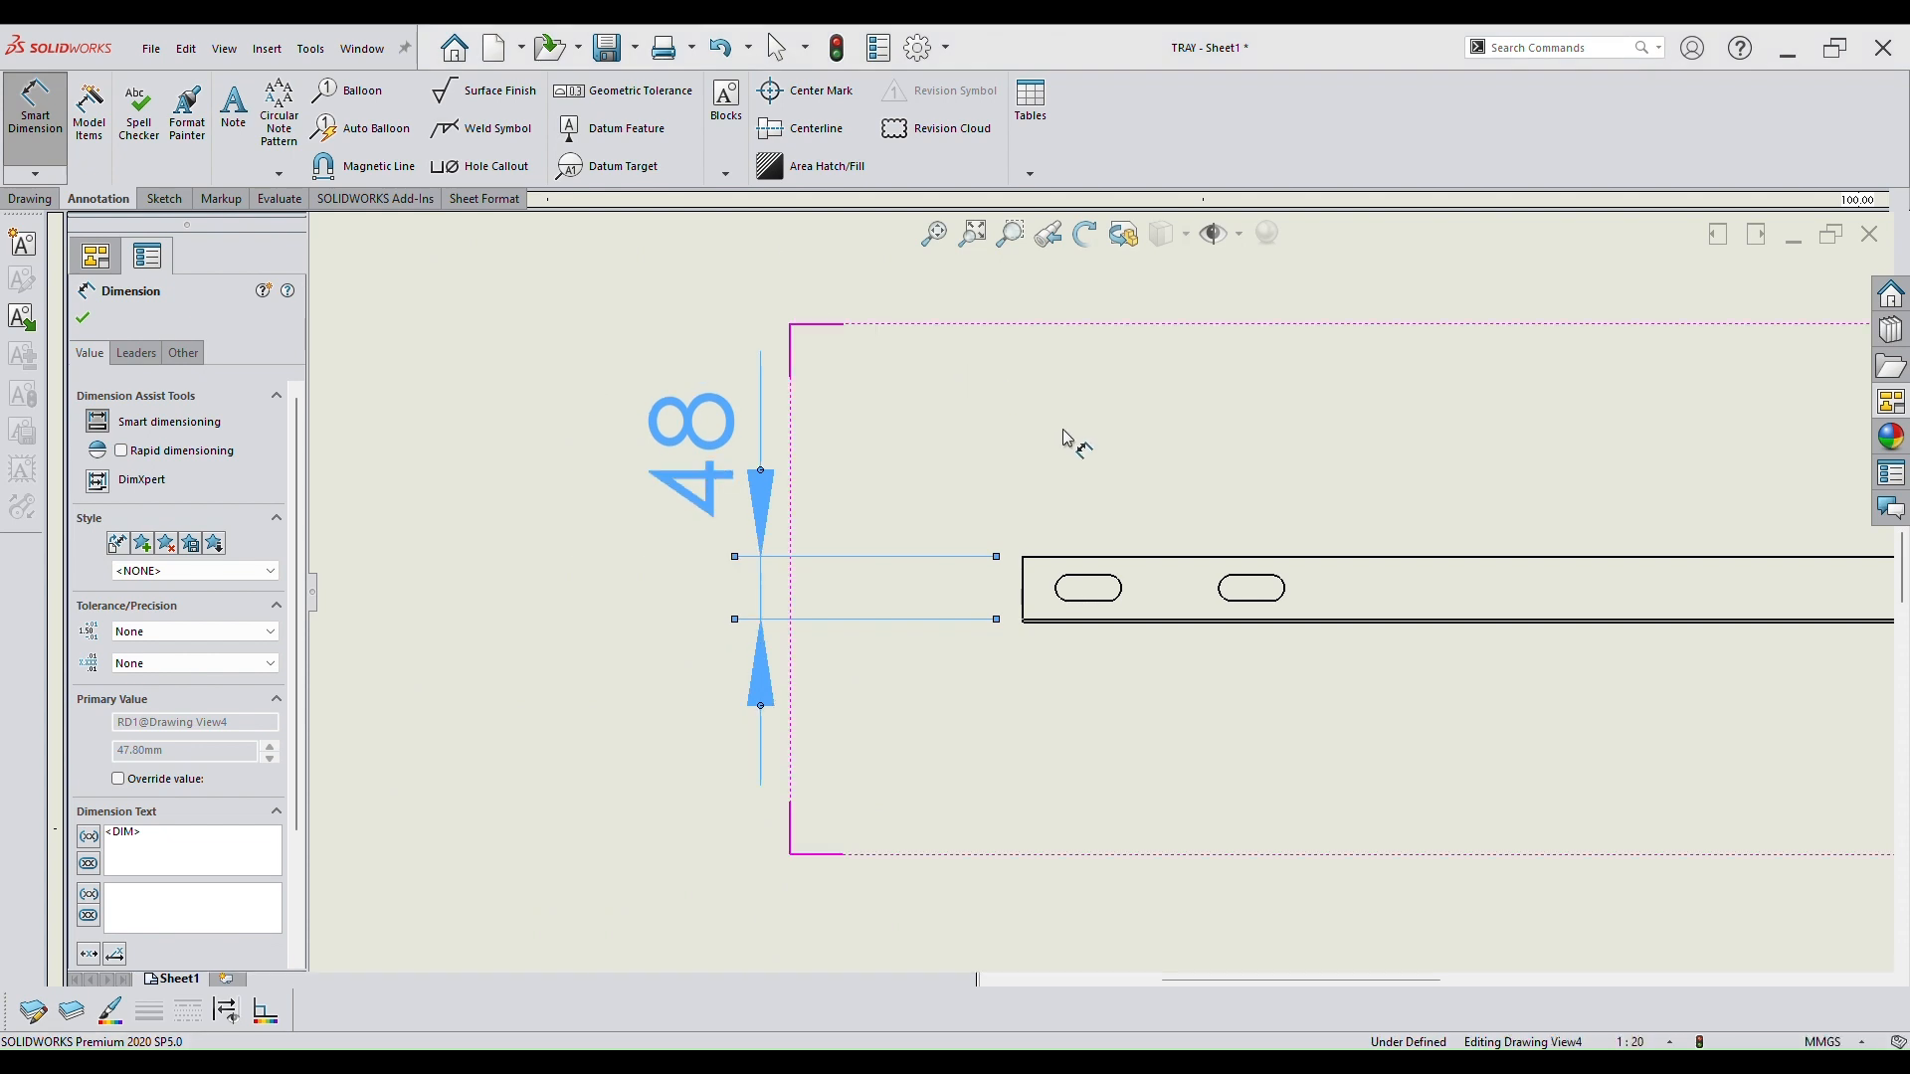
pyautogui.click(1065, 434)
# Dimension the straight length of the leftmost flange slot above the front view and display it without decimals.
pyautogui.scroll(2, 1274, 634)
pyautogui.scroll(3, 1293, 642)
pyautogui.scroll(-6, 1117, 588)
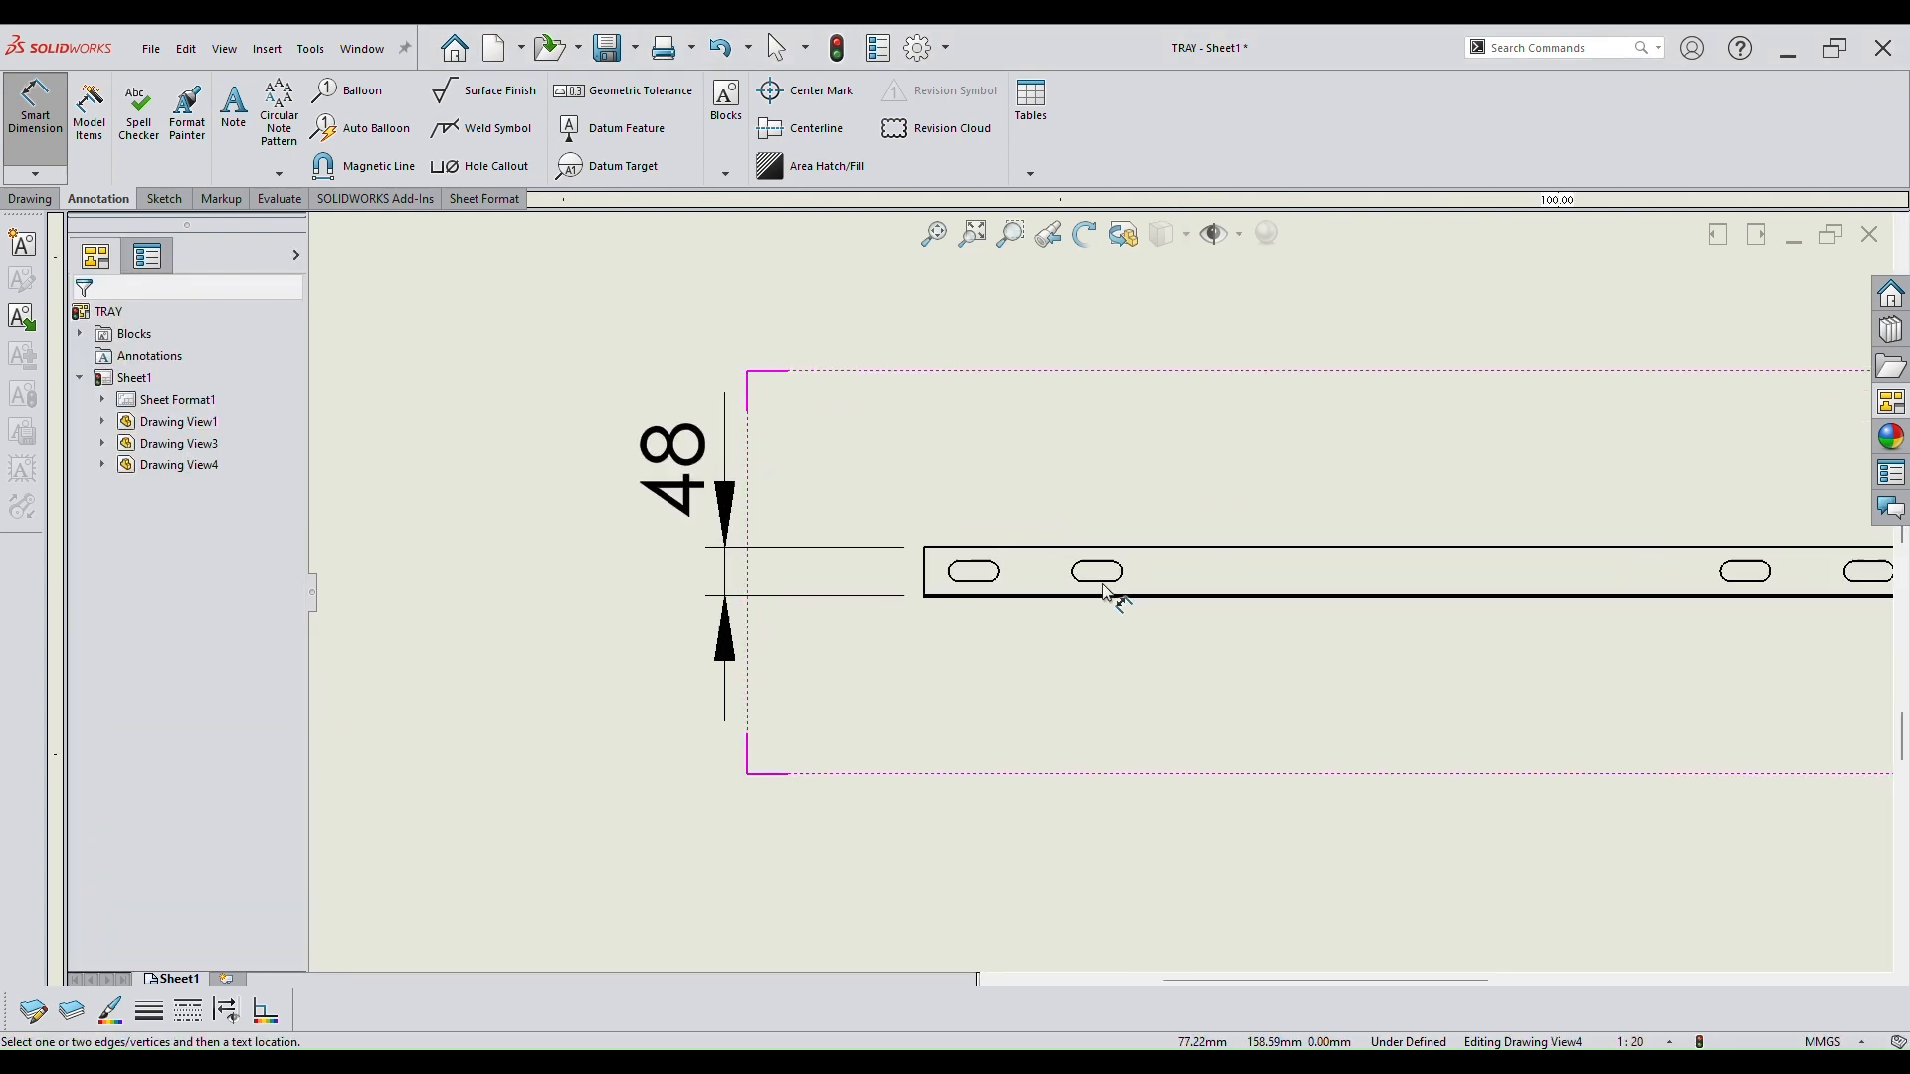
pyautogui.click(940, 550)
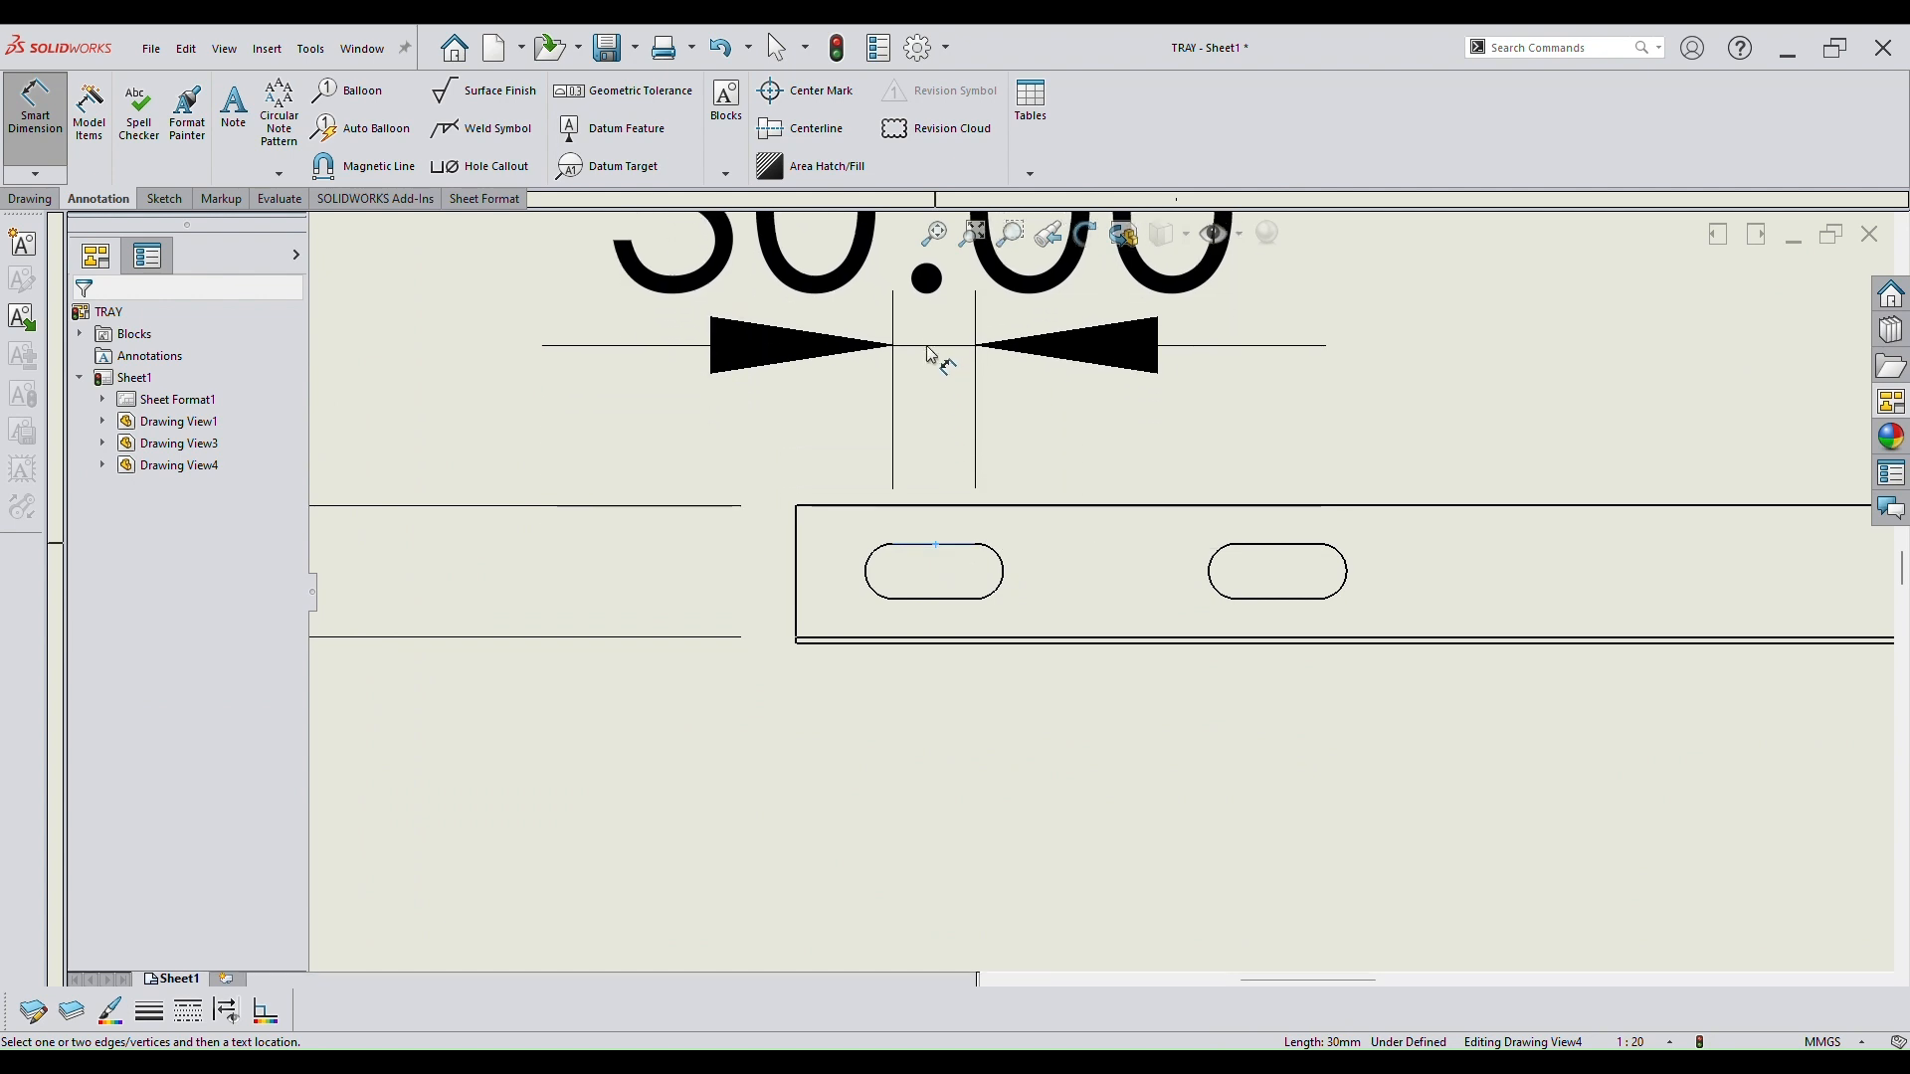
pyautogui.scroll(3, 940, 360)
pyautogui.click(1184, 362)
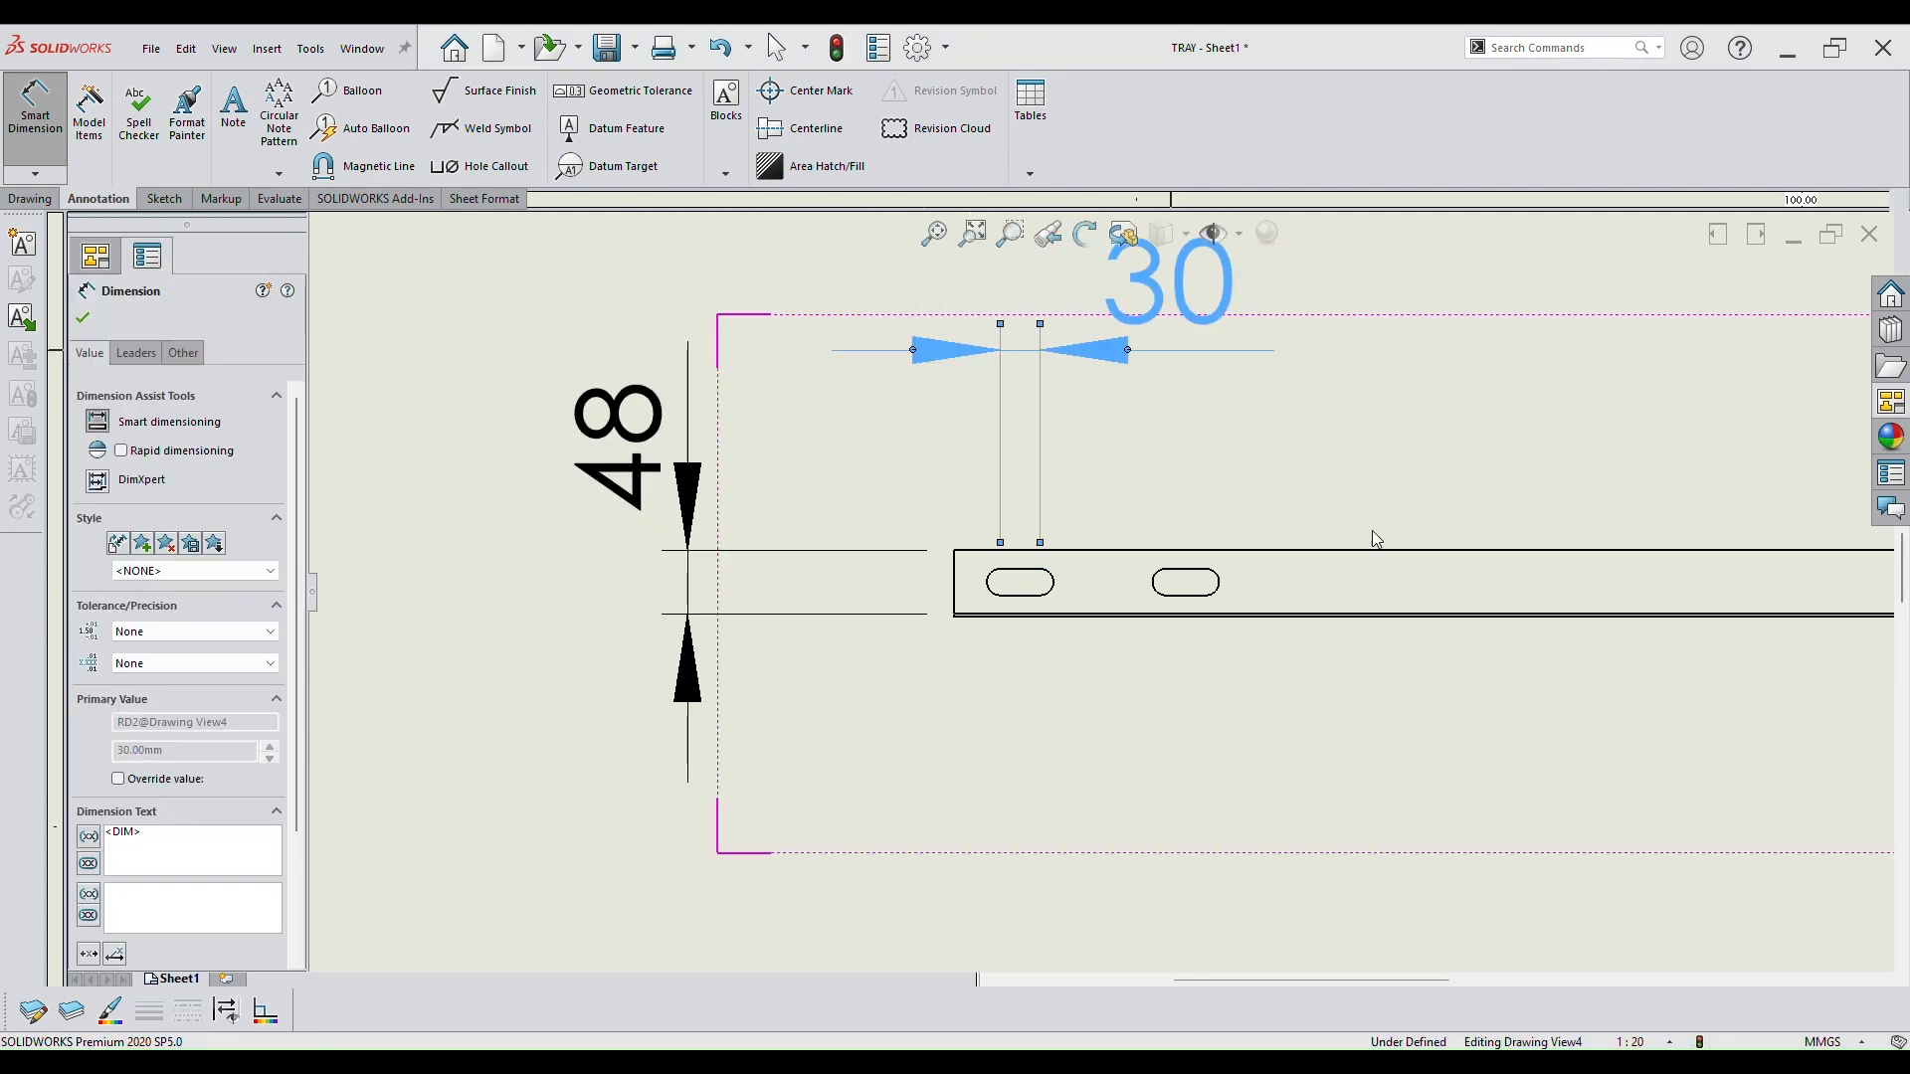
pyautogui.click(1370, 529)
# Dimension the leftmost slot's width between its two straight edges, placing the text below left of the front view, without decimals.
pyautogui.scroll(-3, 1106, 615)
pyautogui.click(993, 552)
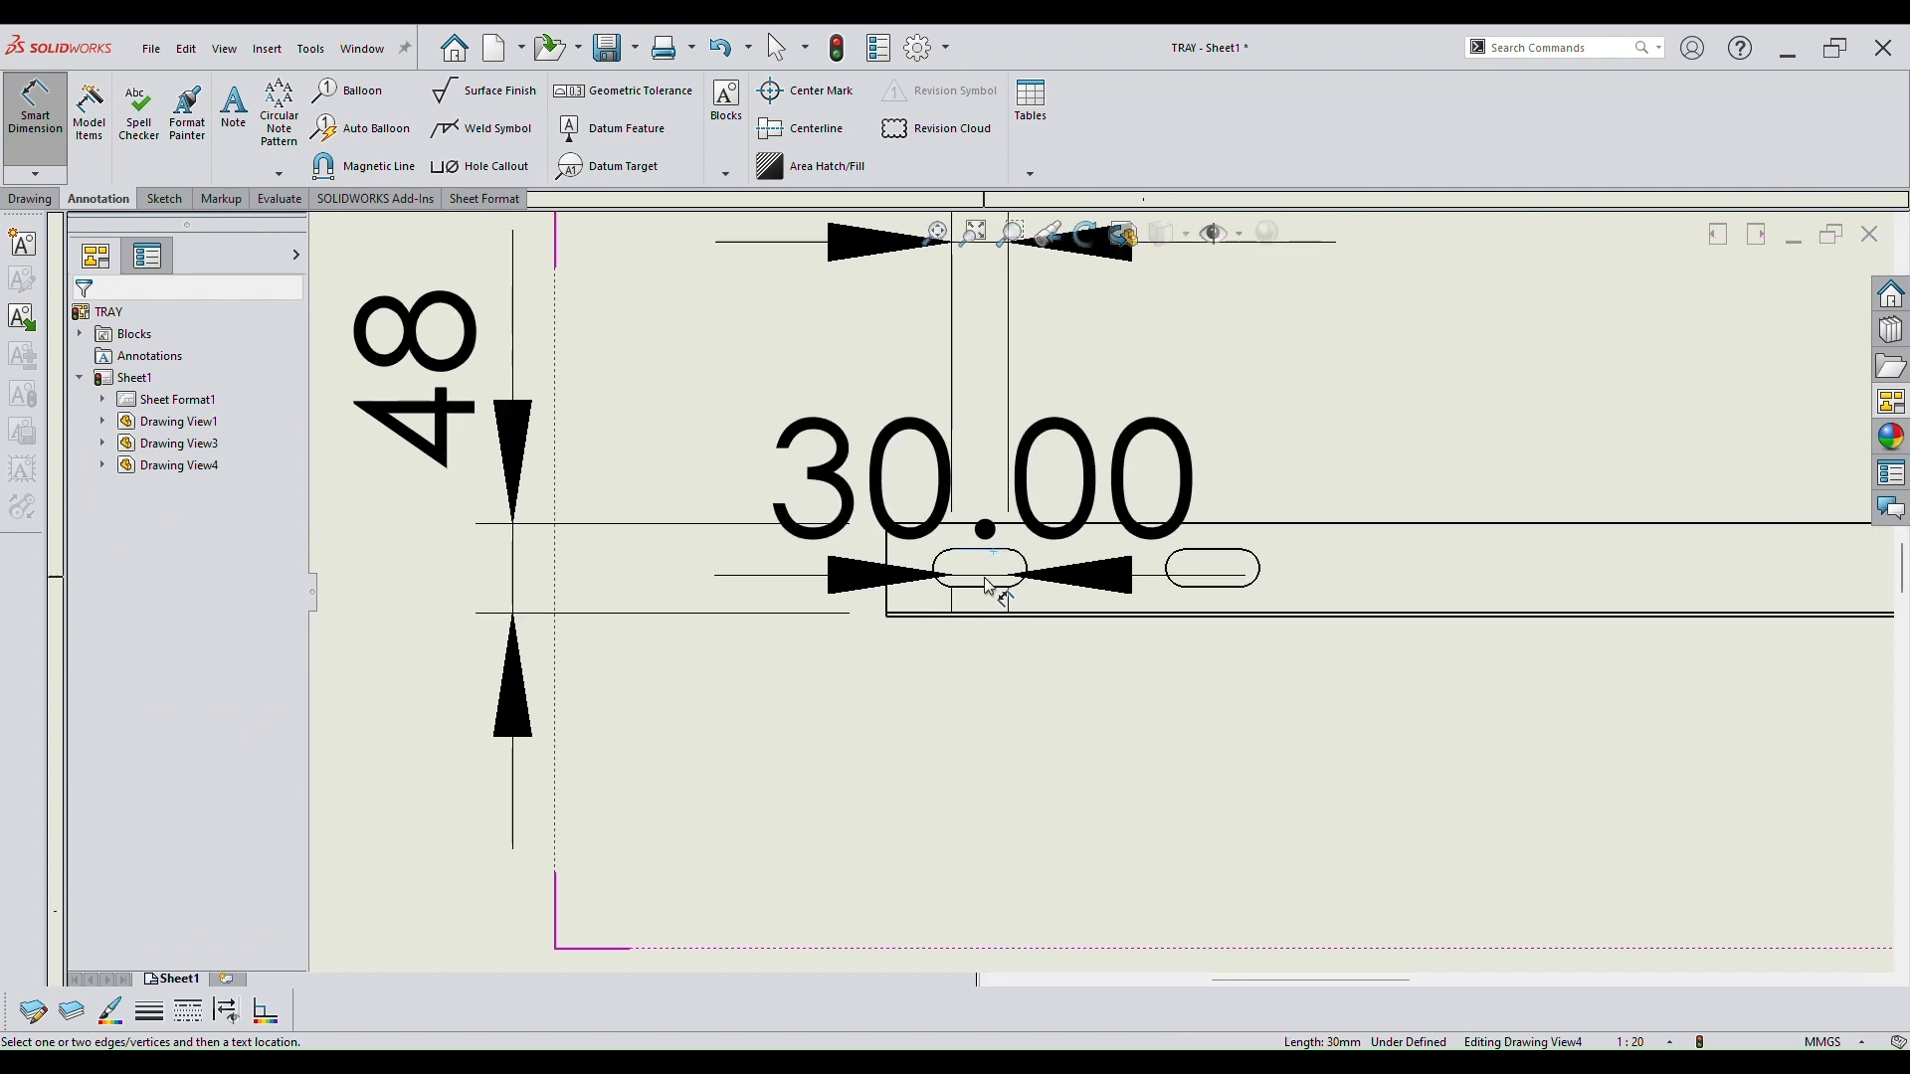
pyautogui.click(982, 587)
pyautogui.scroll(2, 844, 718)
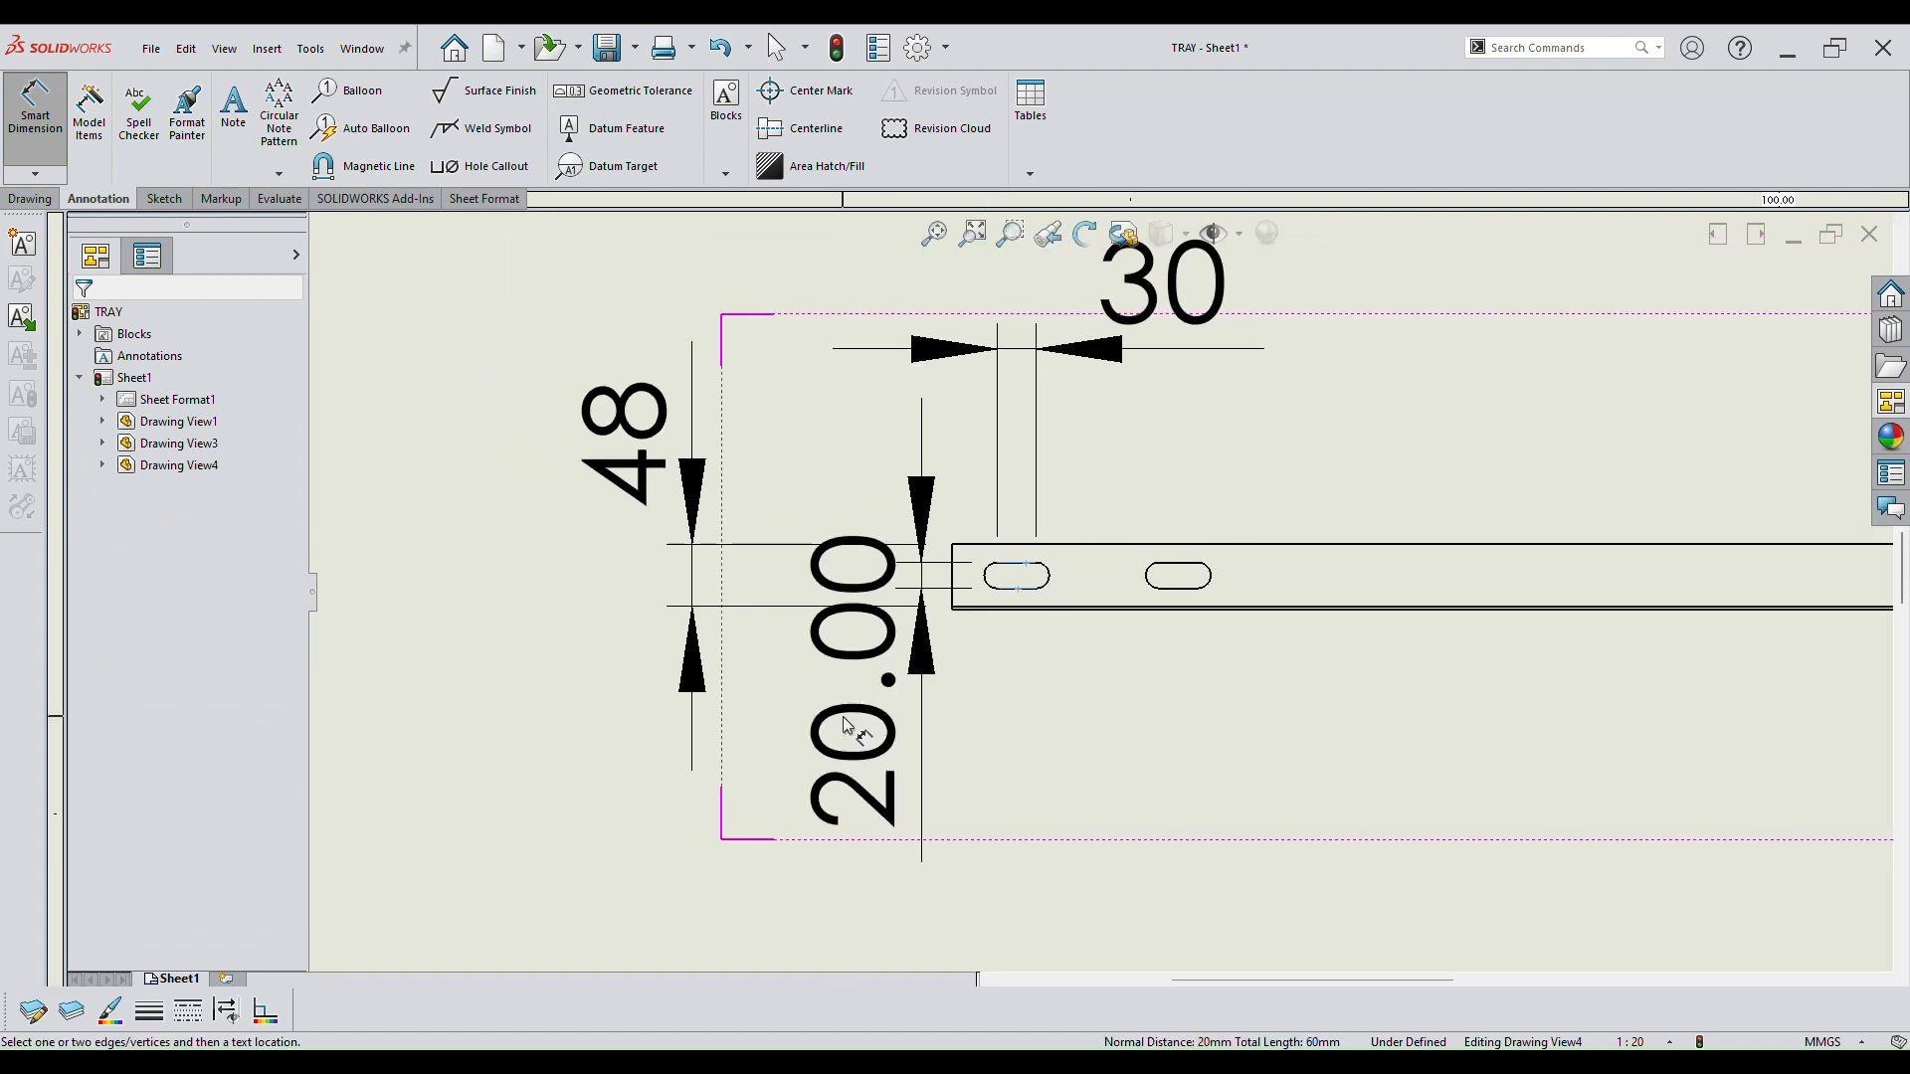
pyautogui.scroll(3, 836, 786)
pyautogui.click(958, 846)
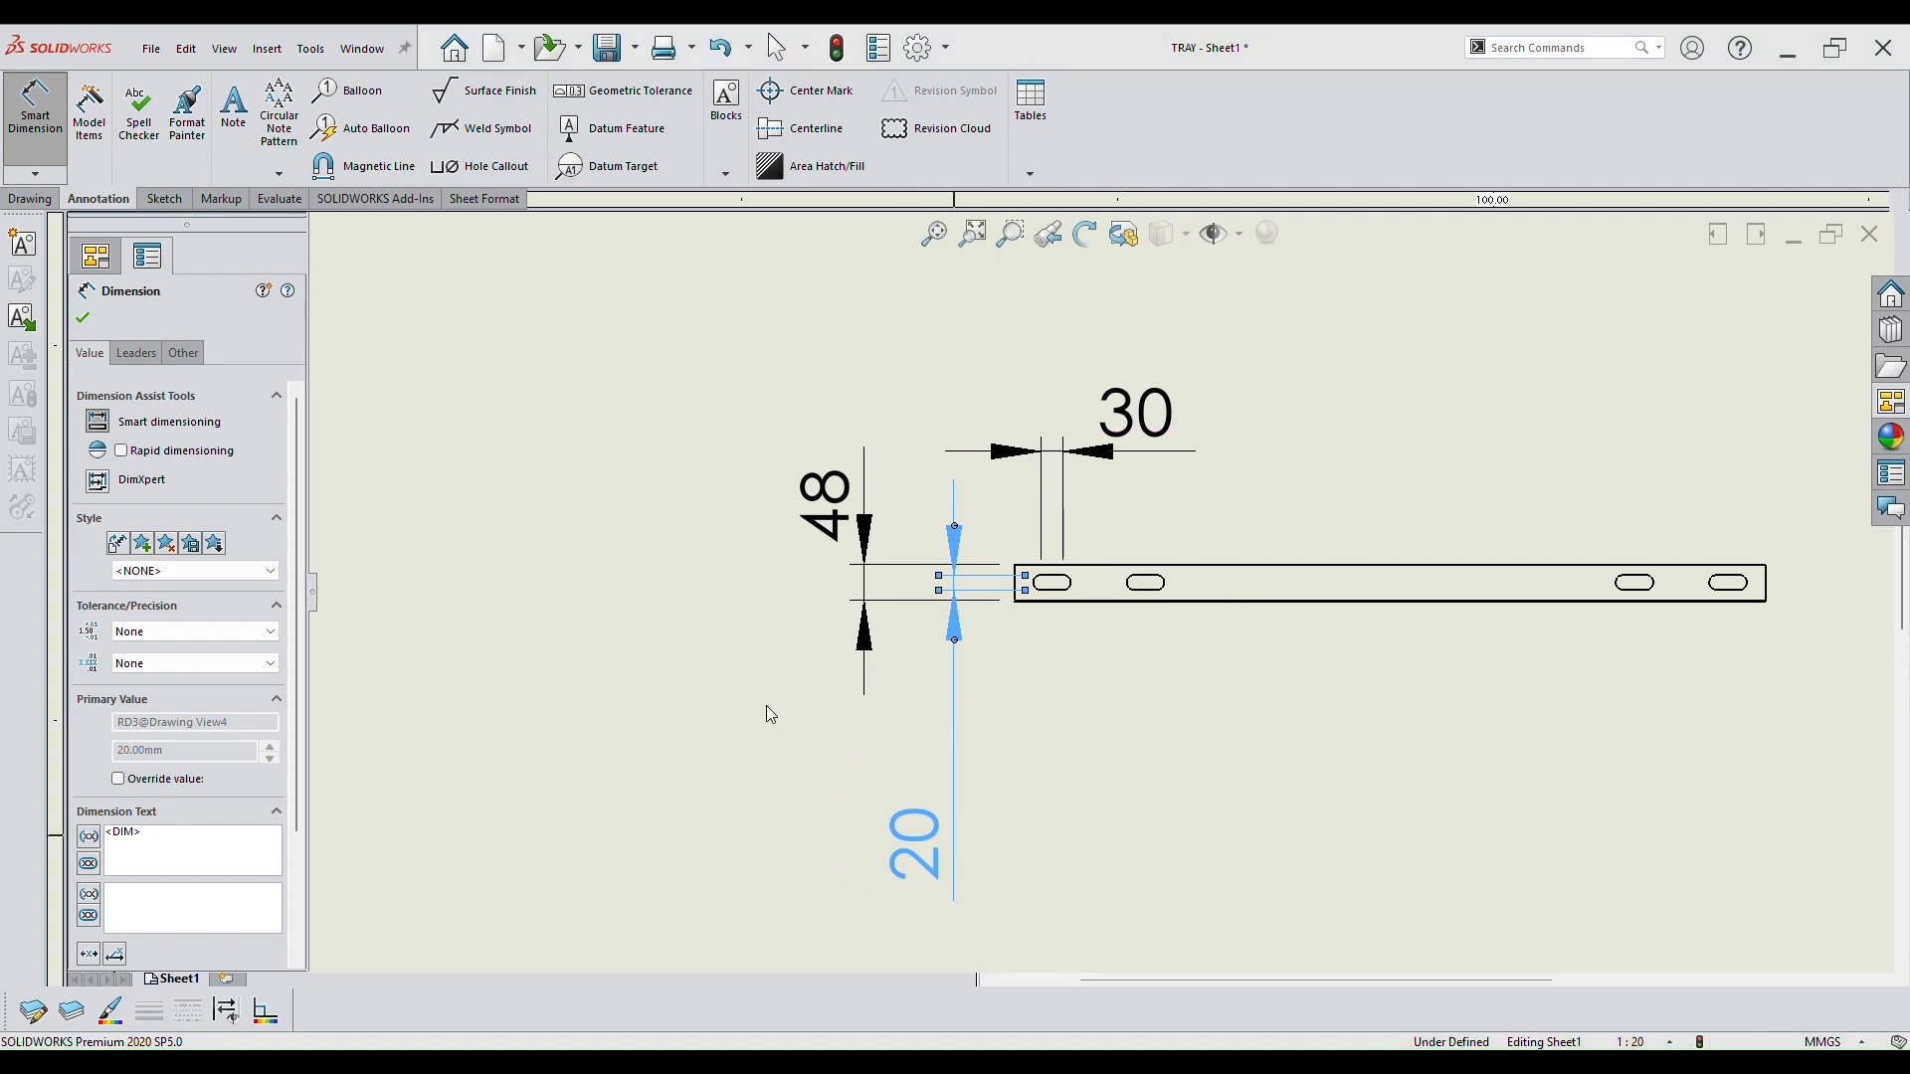
pyautogui.click(766, 706)
# Dimension the spacing between the facing end arcs of the two left slots below the front view, without decimals, and move it slightly lower.
pyautogui.scroll(-6, 1116, 583)
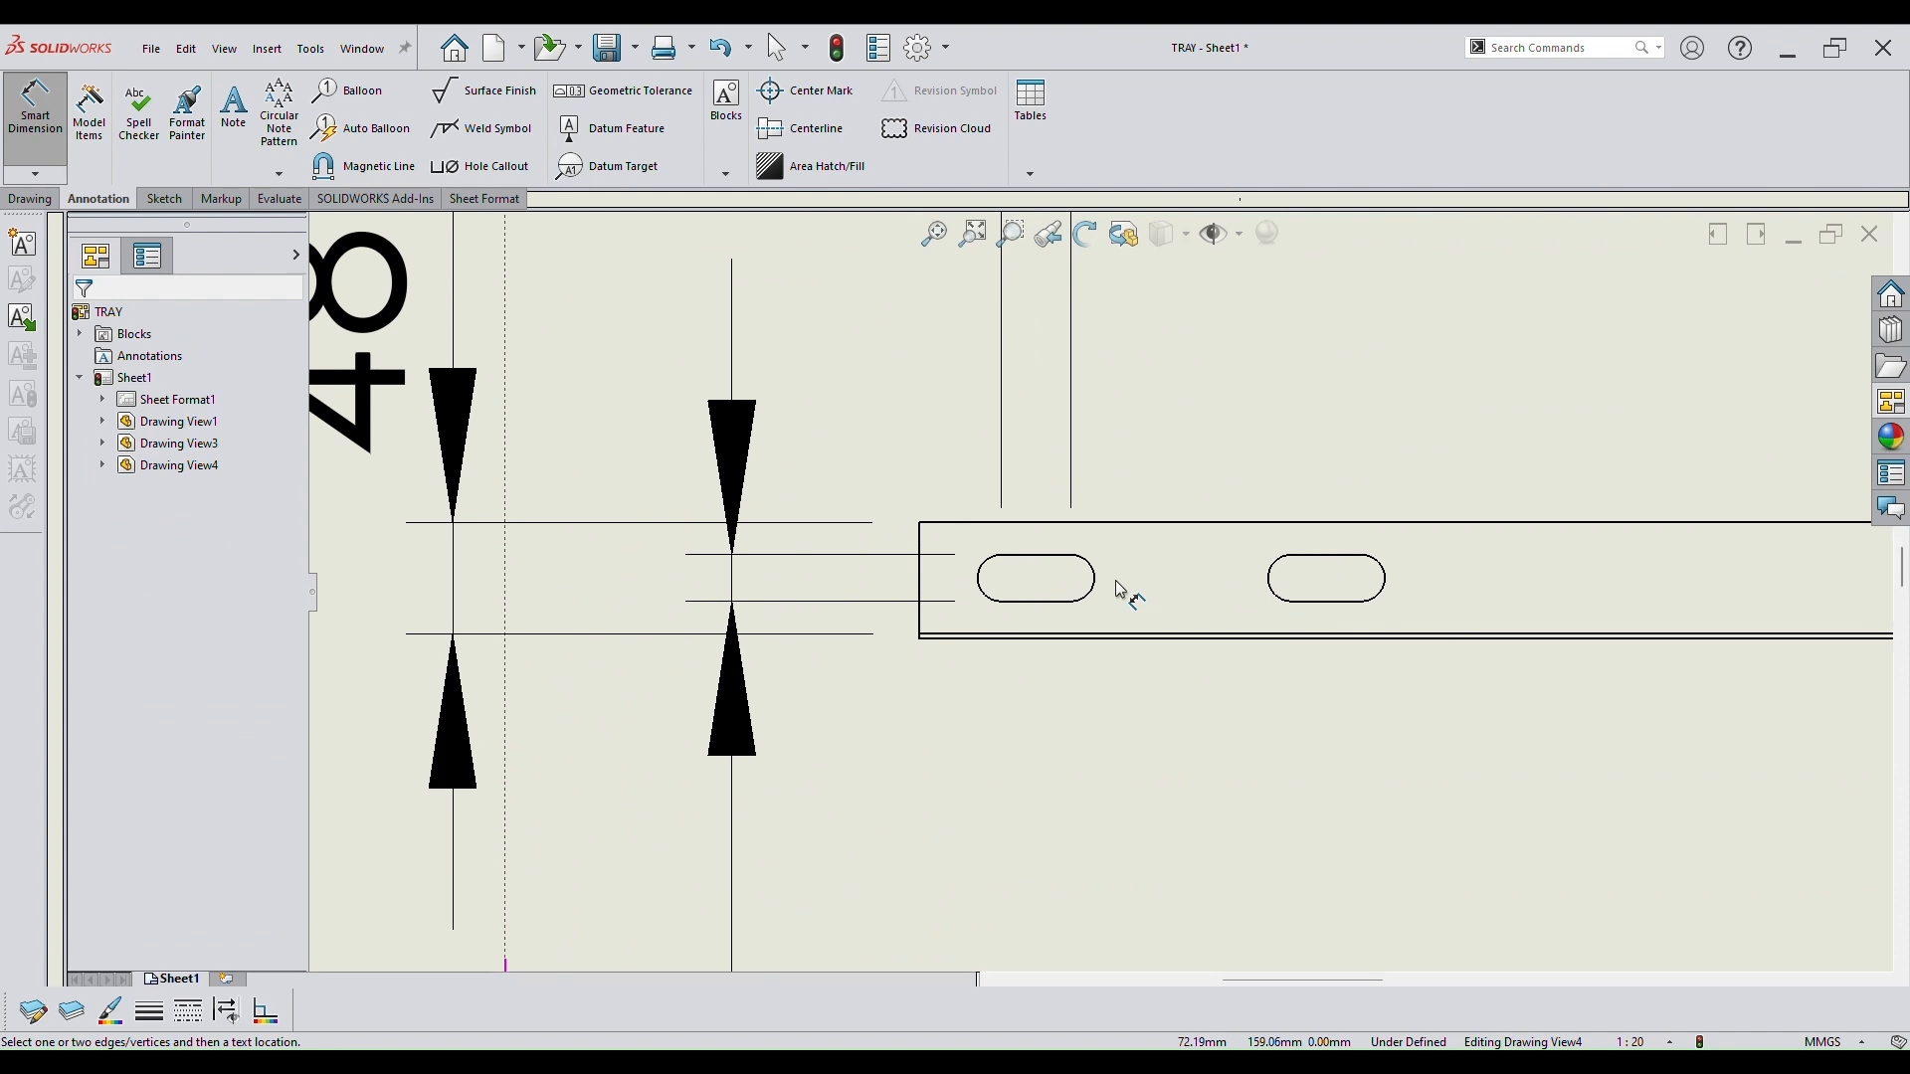
pyautogui.scroll(-1, 913, 561)
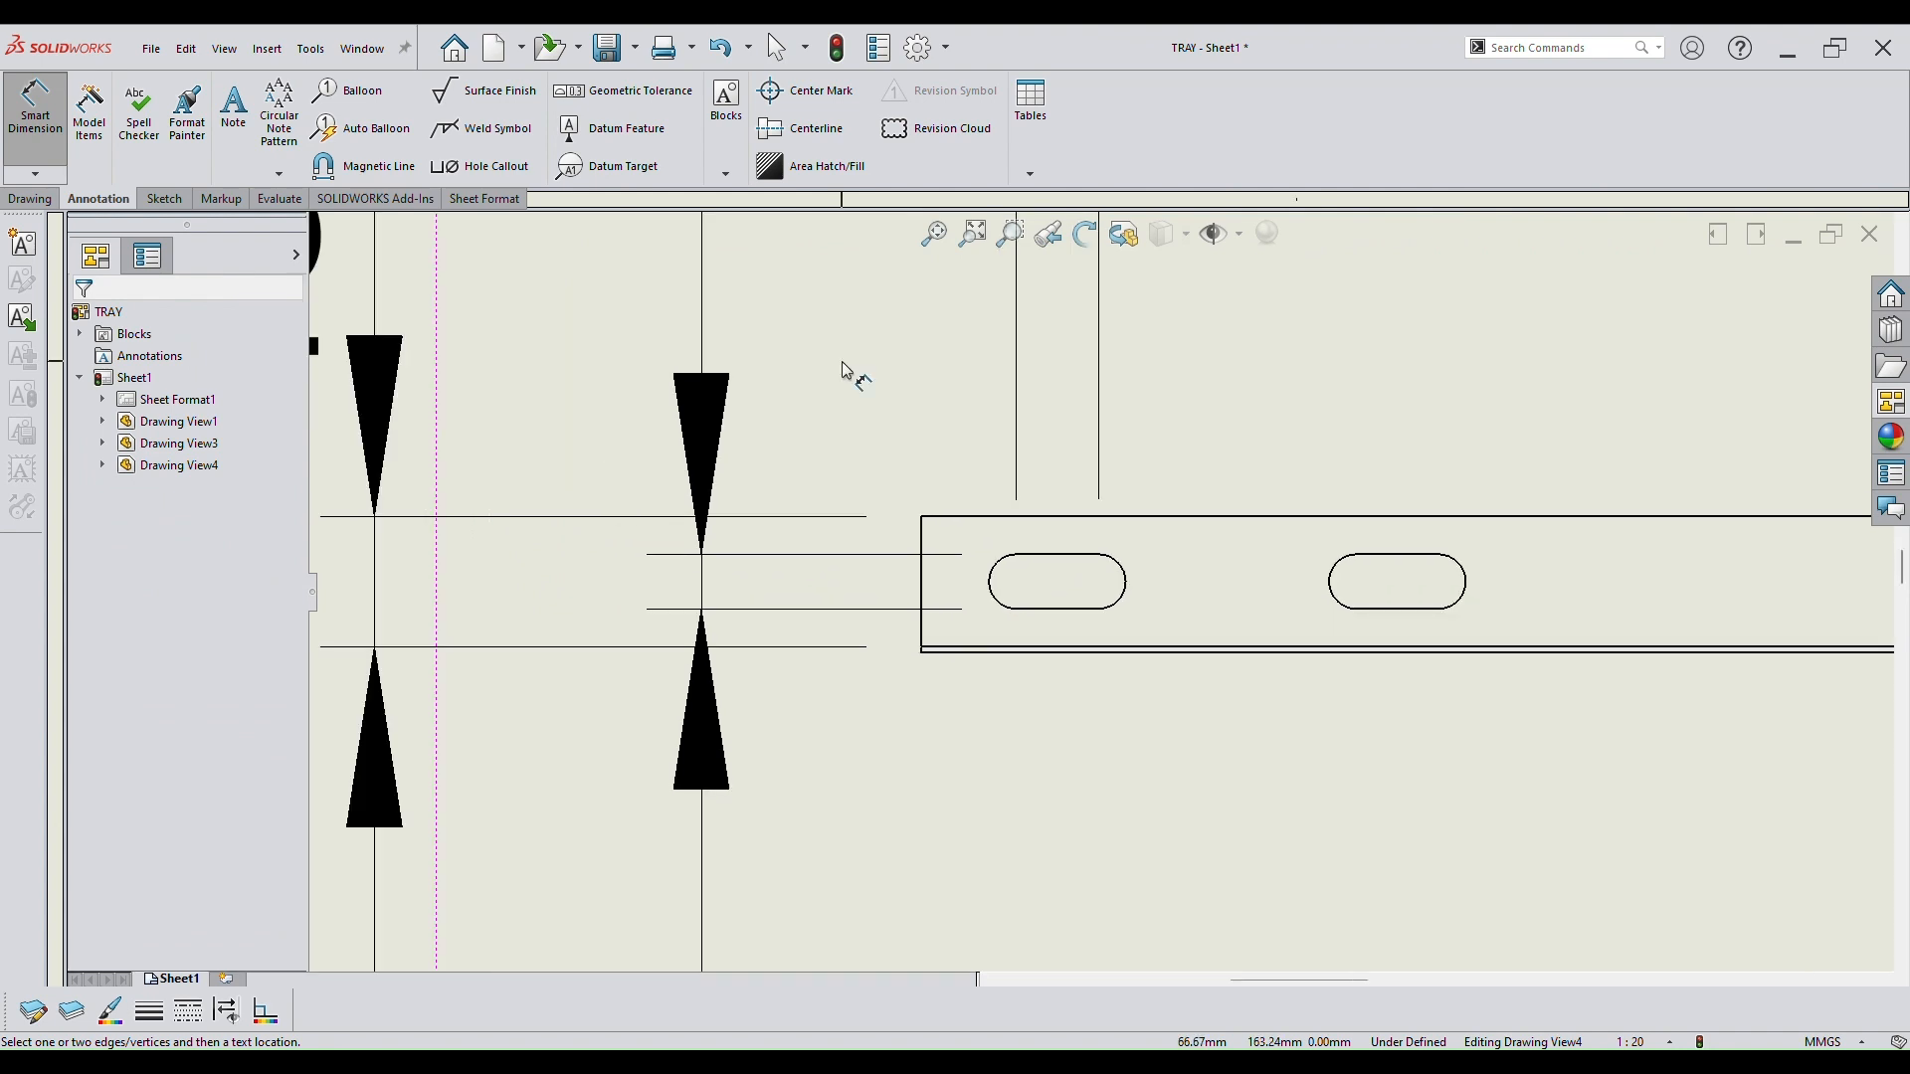
pyautogui.click(1126, 582)
pyautogui.click(1332, 595)
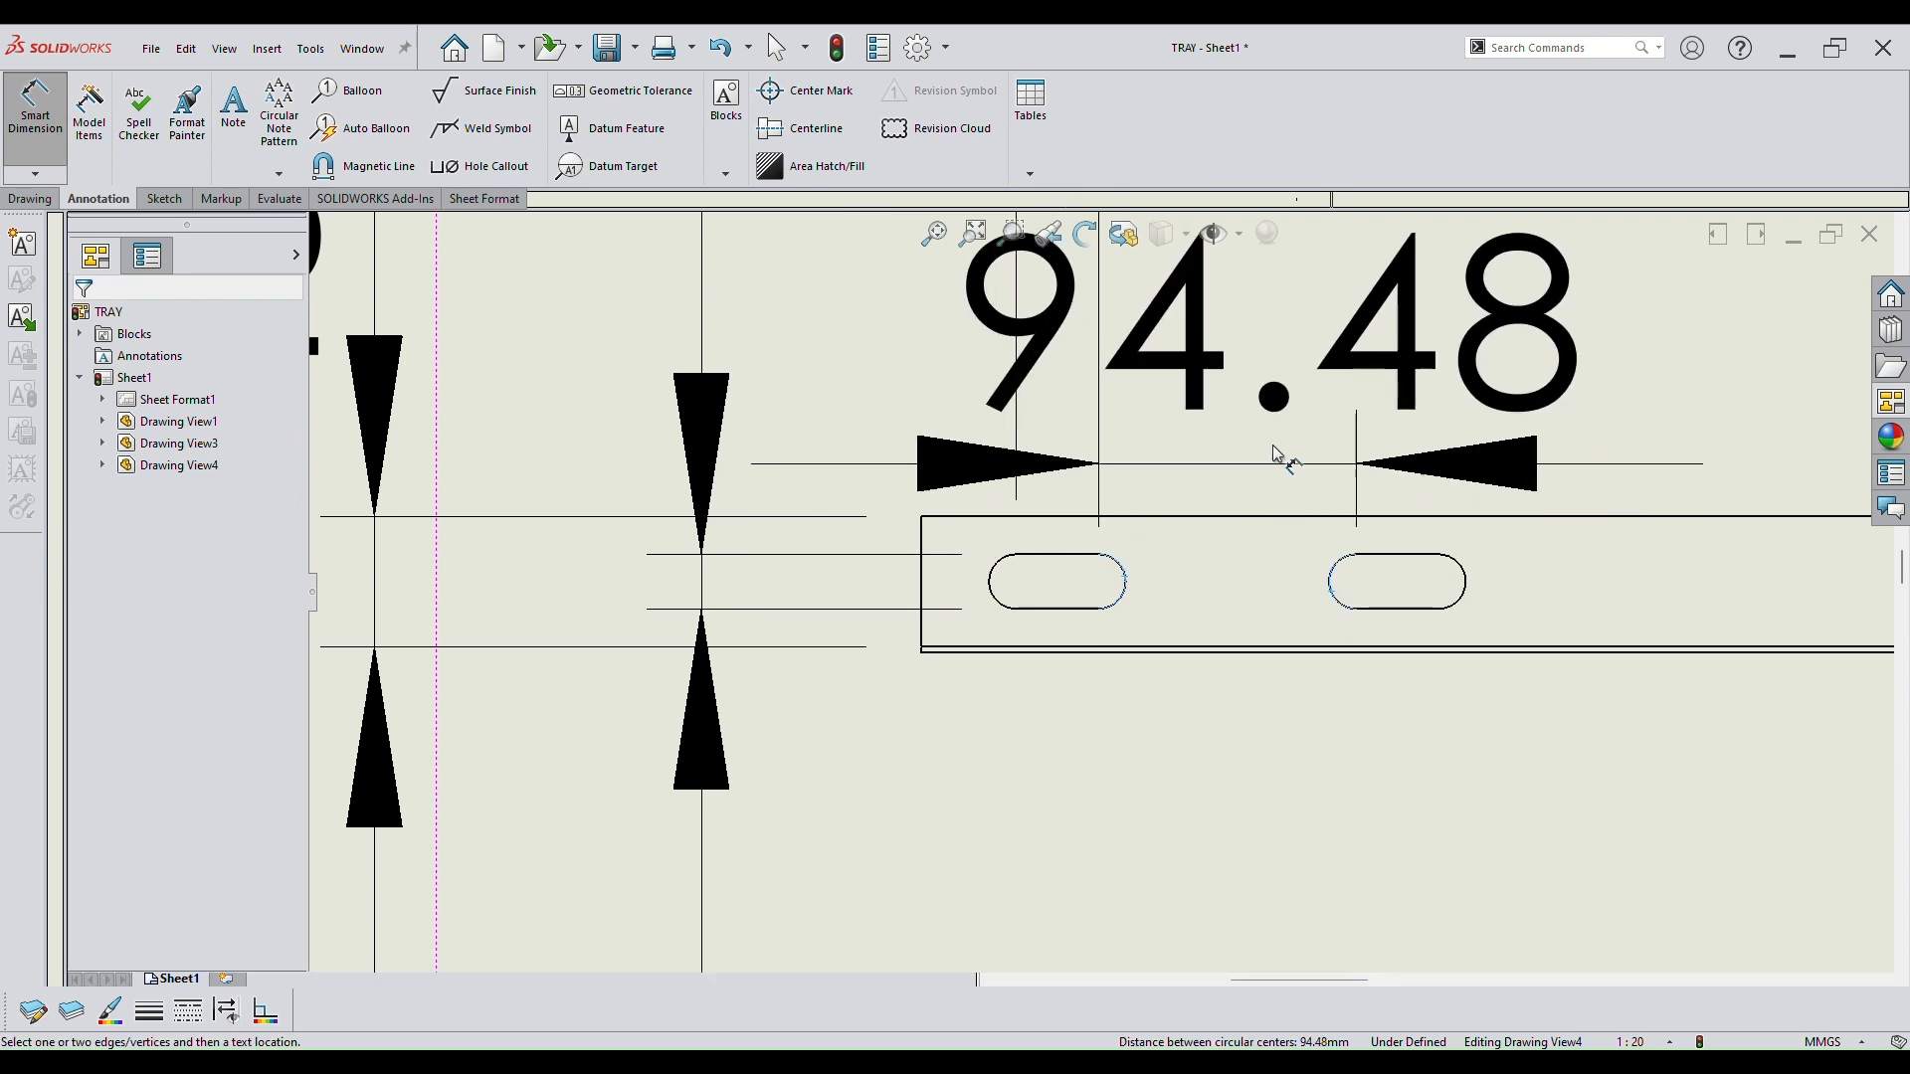
pyautogui.scroll(4, 1321, 831)
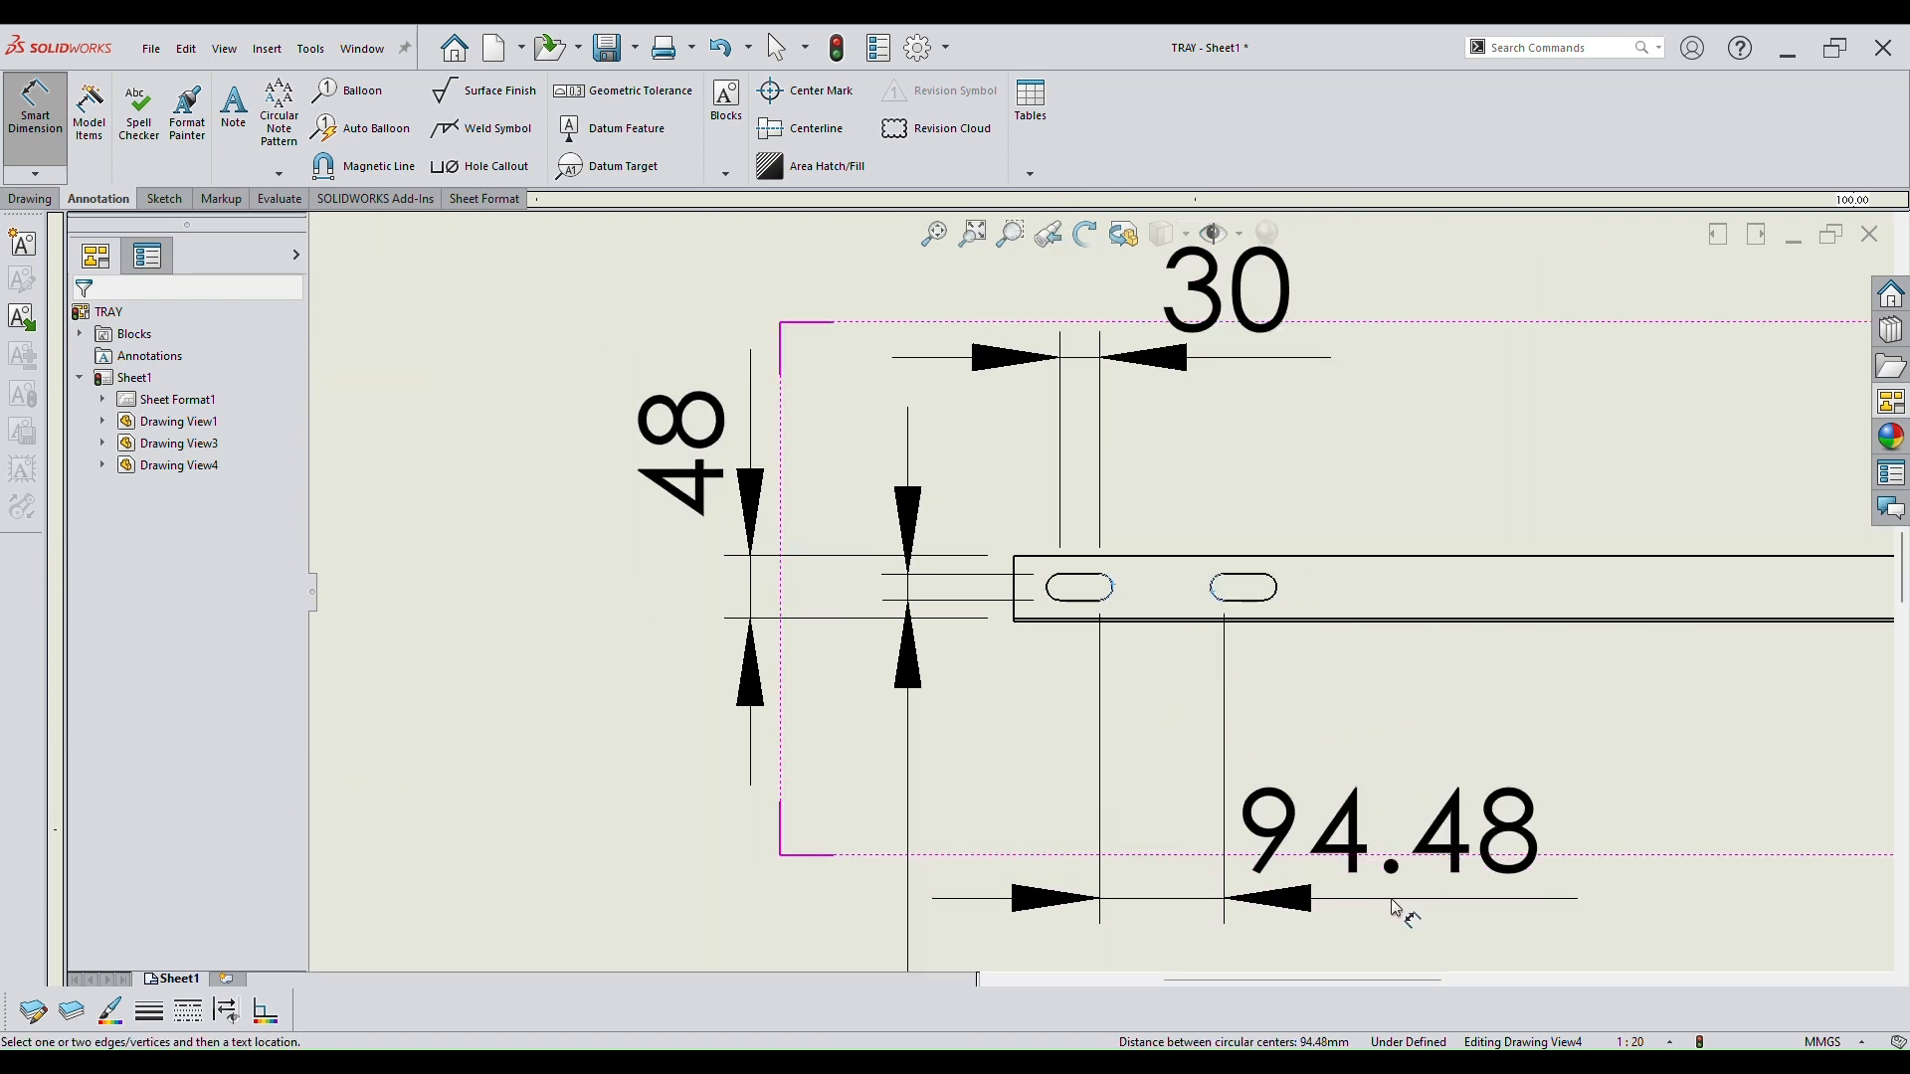
pyautogui.click(1393, 905)
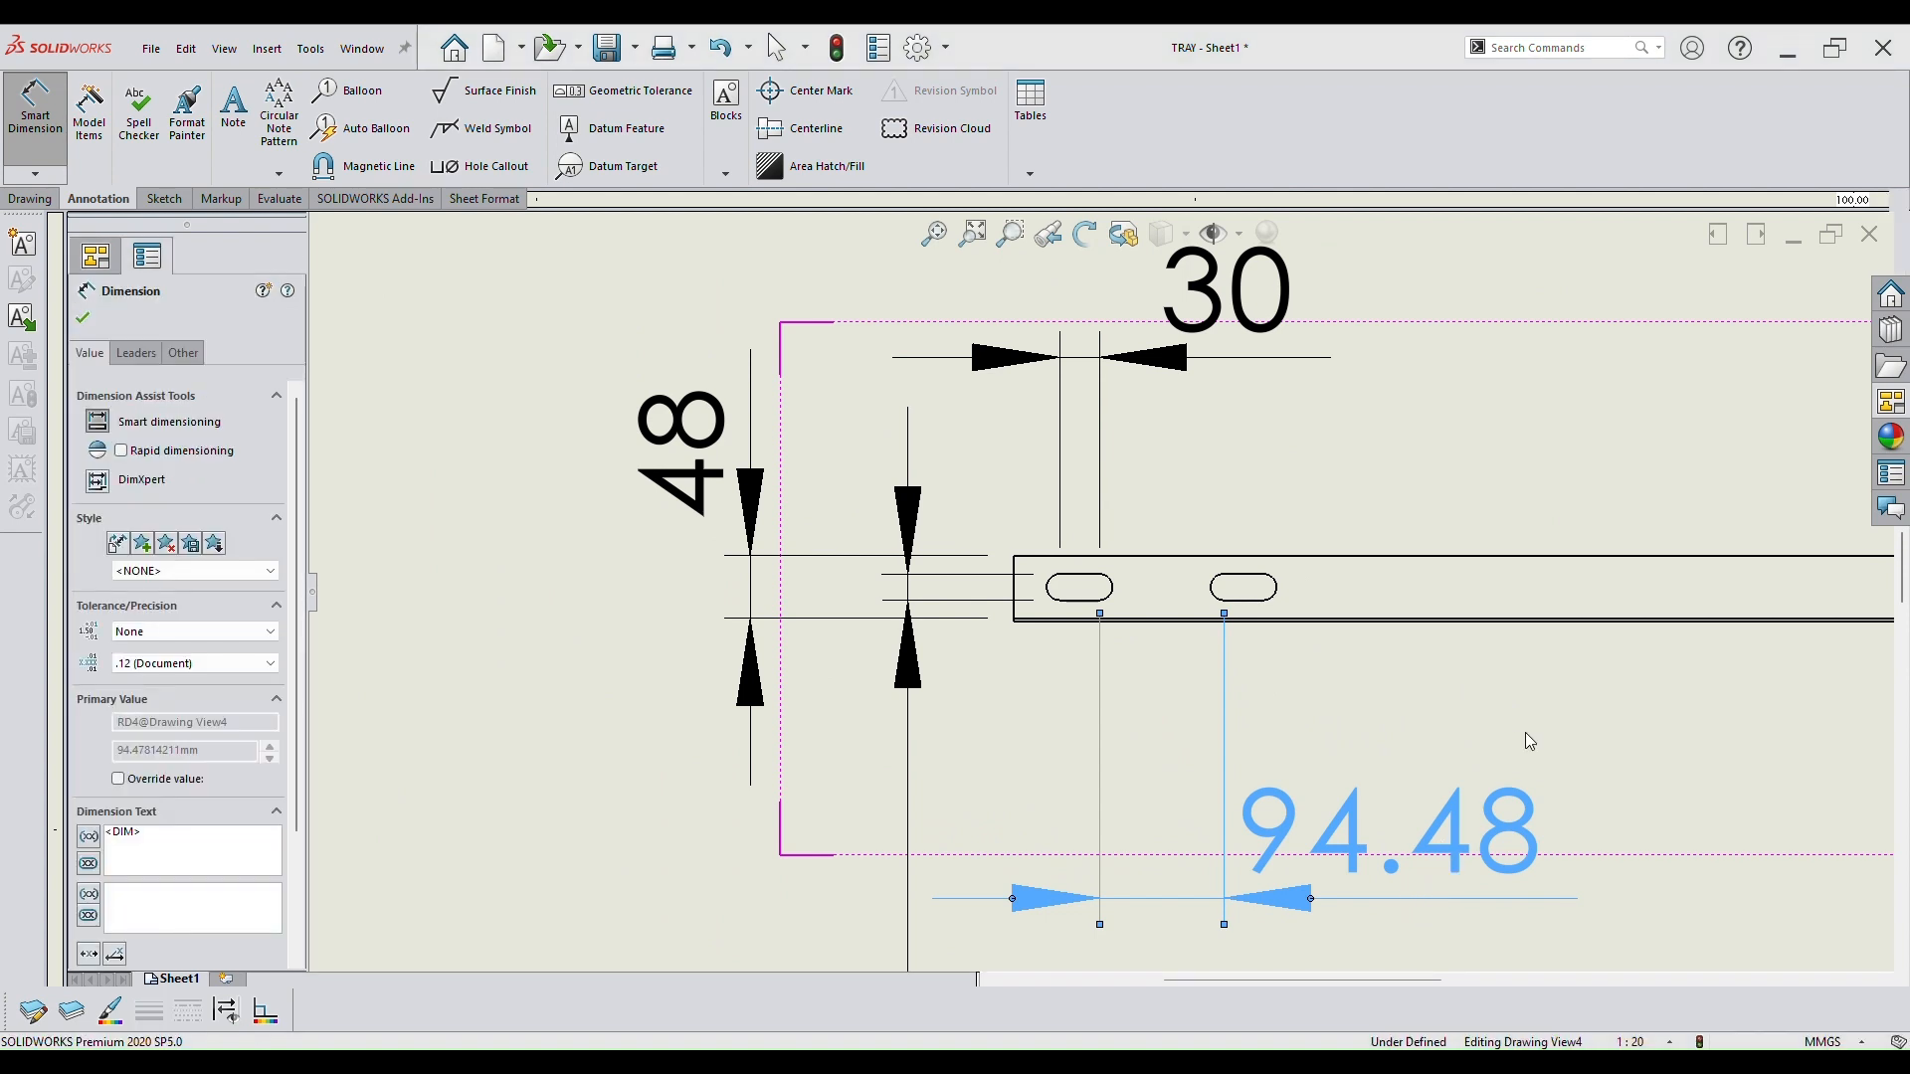
pyautogui.click(1142, 738)
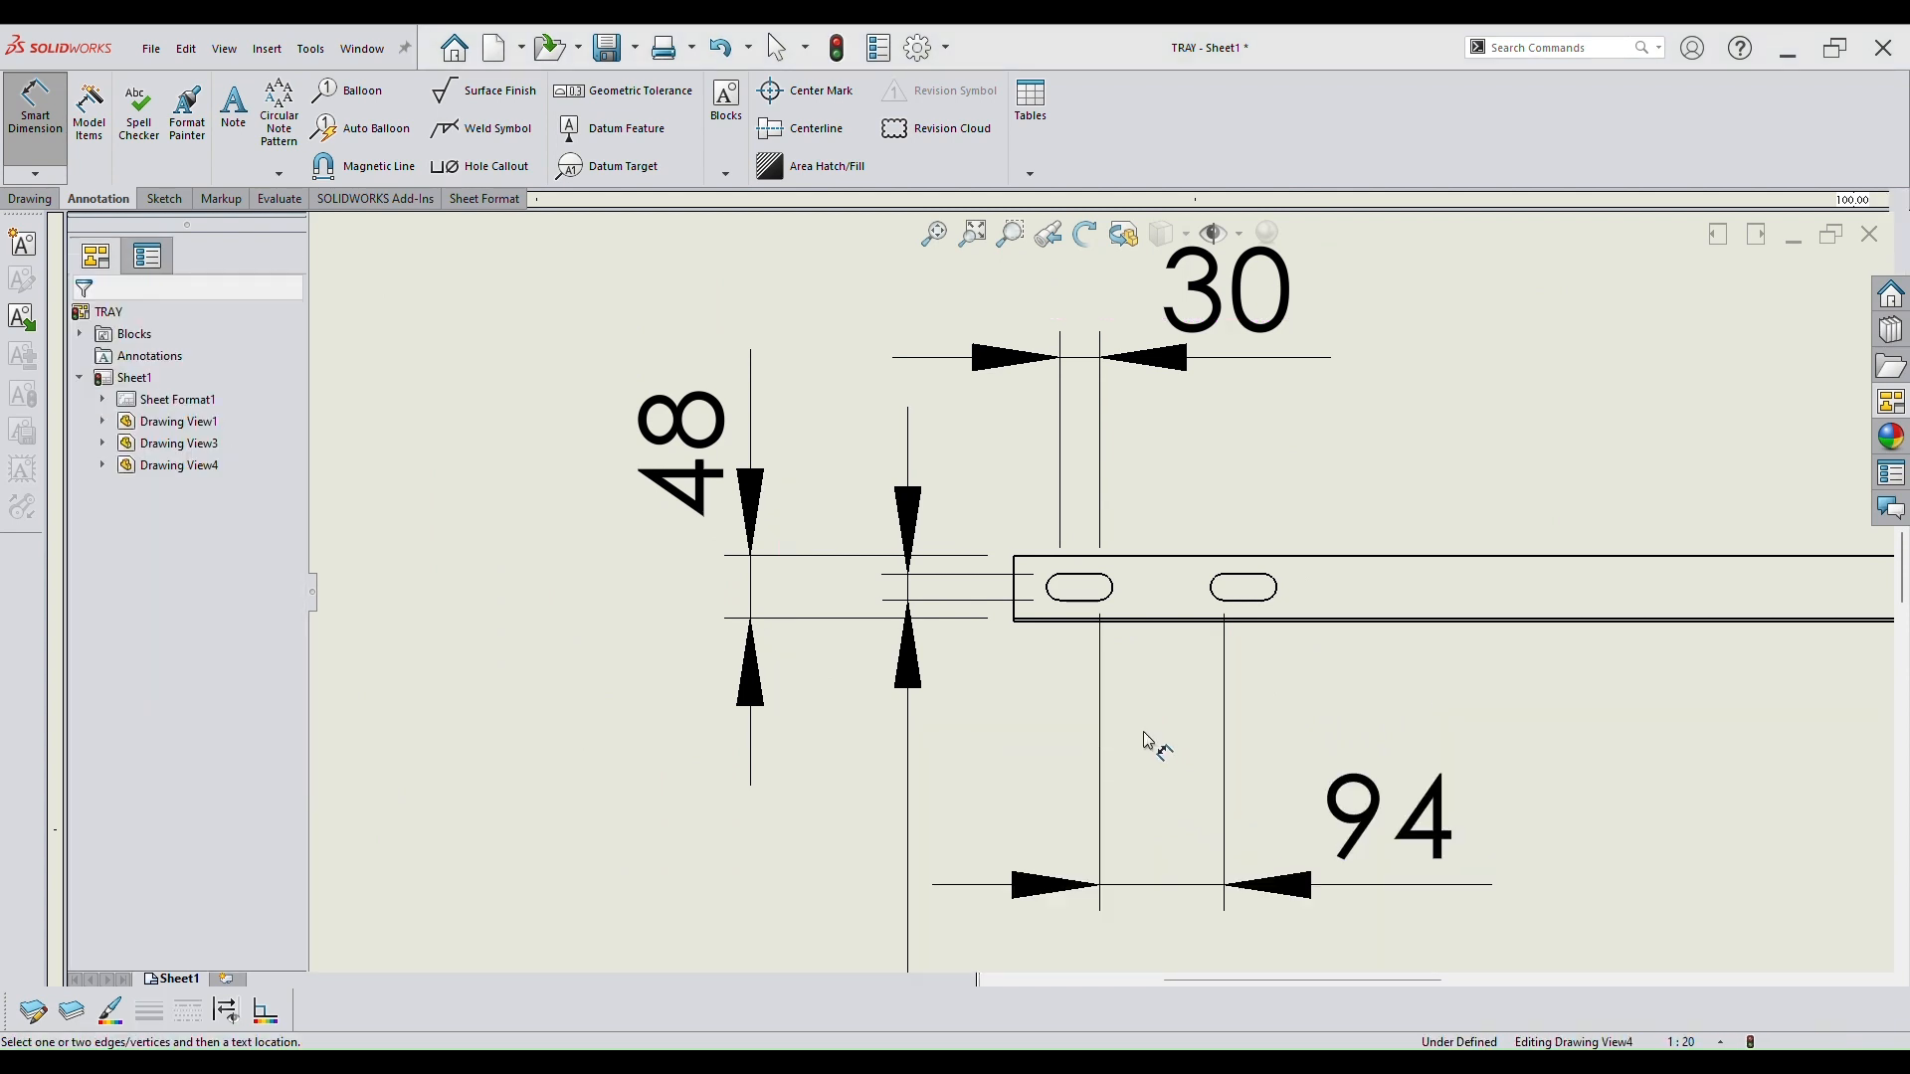
pyautogui.scroll(3, 1233, 744)
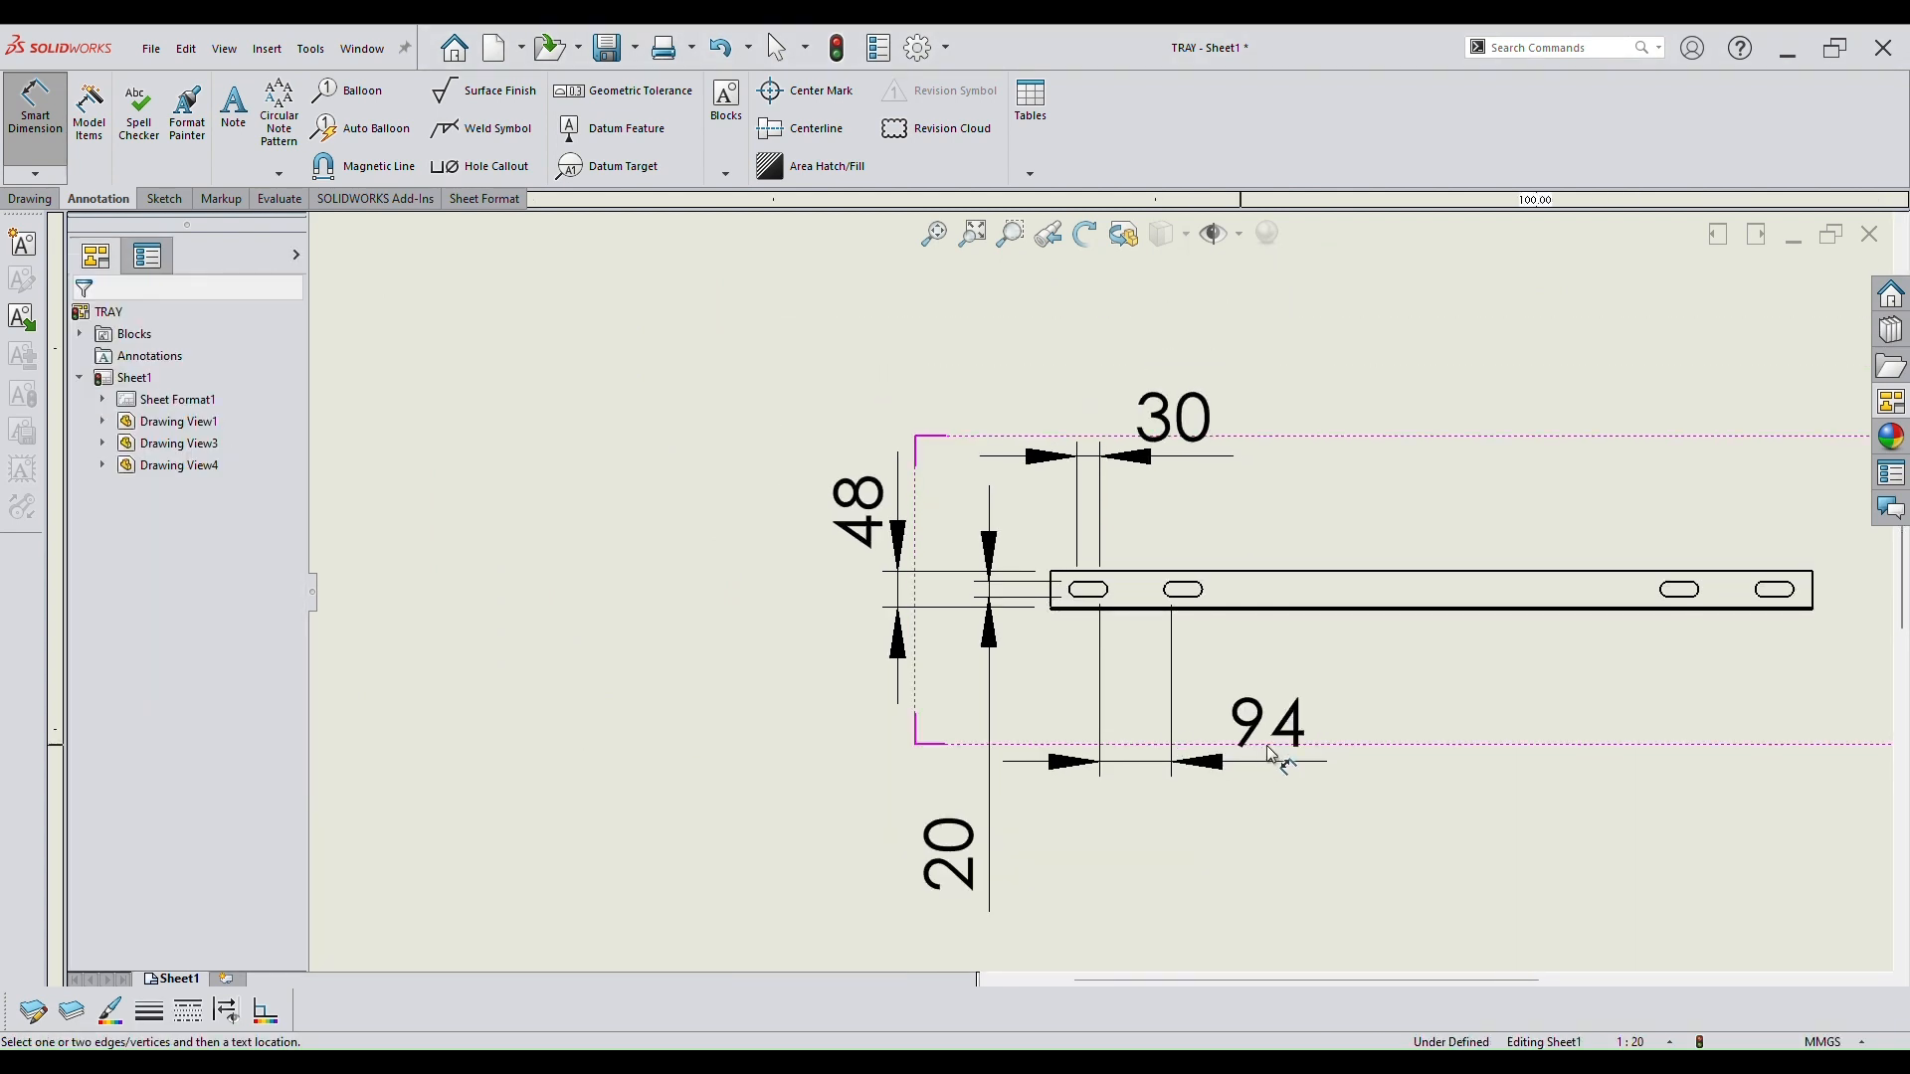
pyautogui.moveTo(1271, 753); pyautogui.dragTo(1285, 771)
pyautogui.click(543, 613)
# Dimension the distance from the tray's left end edge to the first slot's left arc center above the view, without decimals.
pyautogui.scroll(-7, 1084, 604)
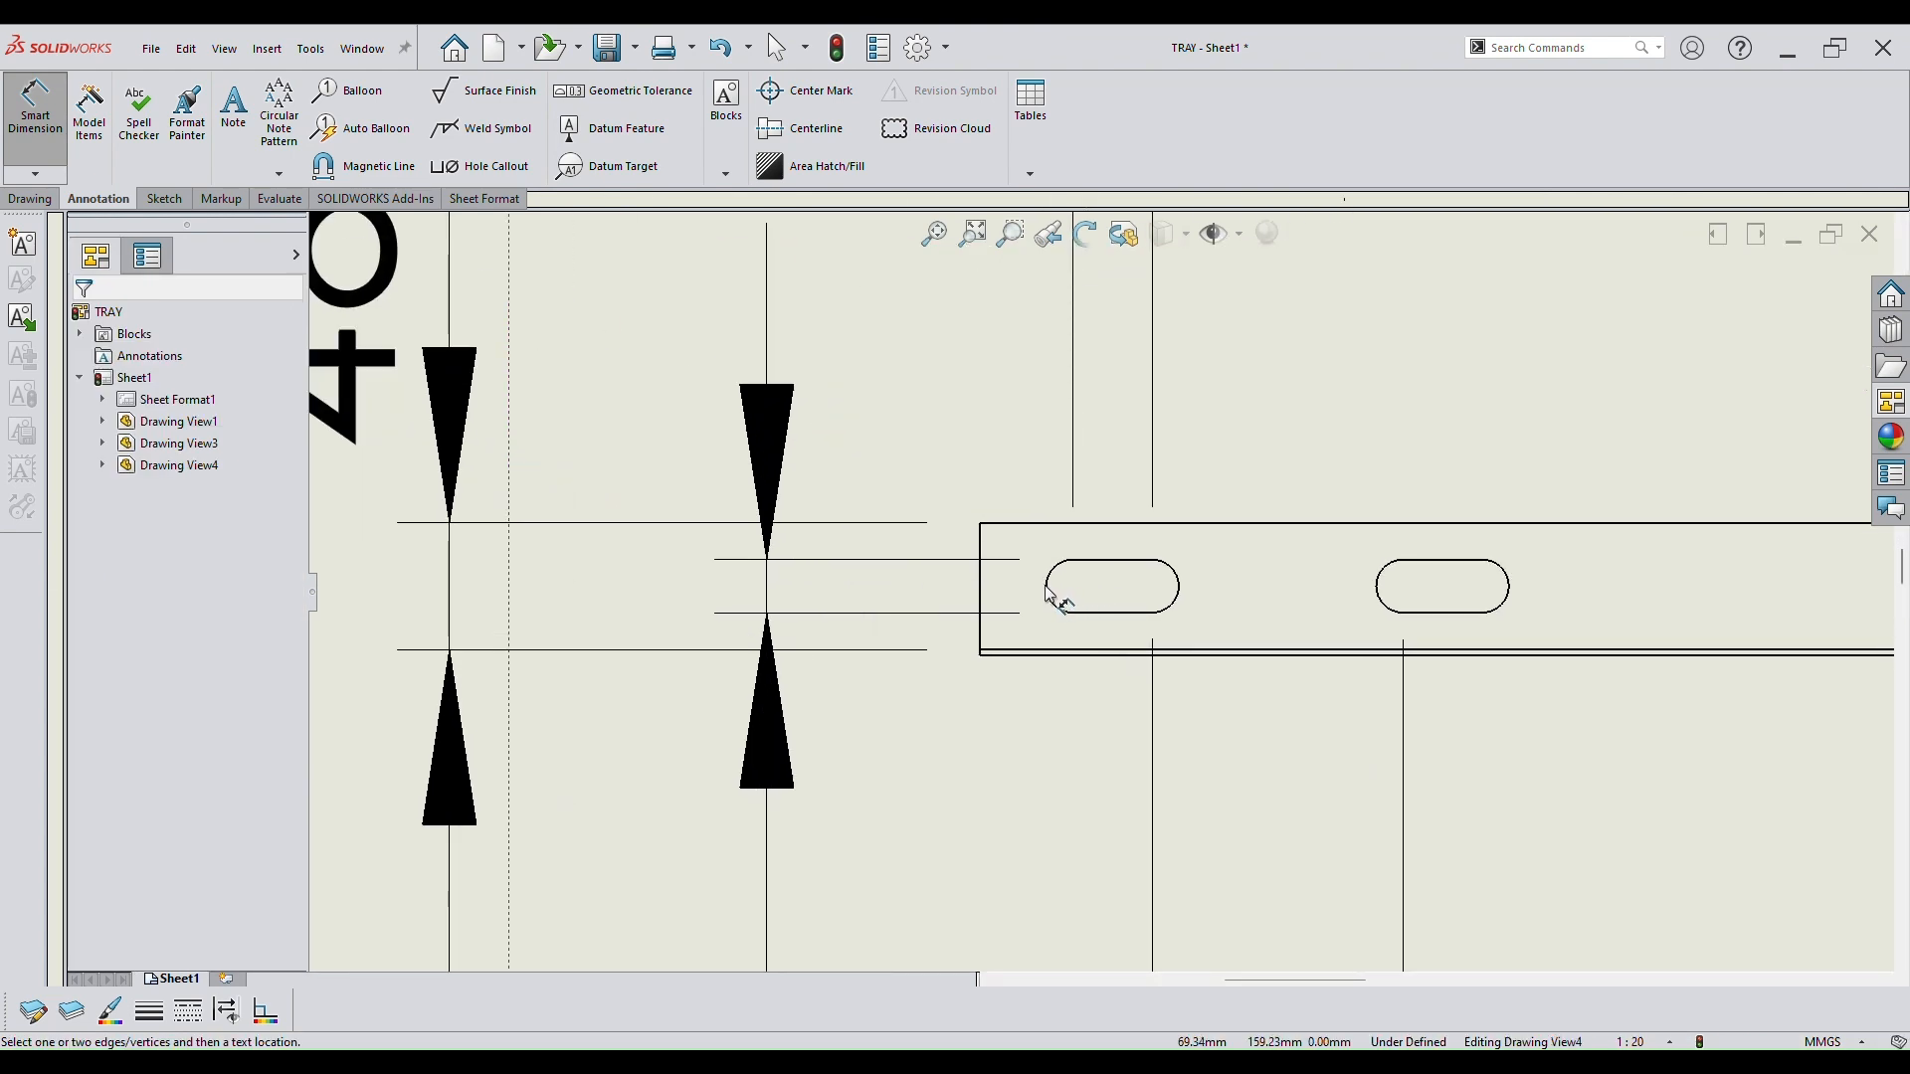
pyautogui.click(1051, 595)
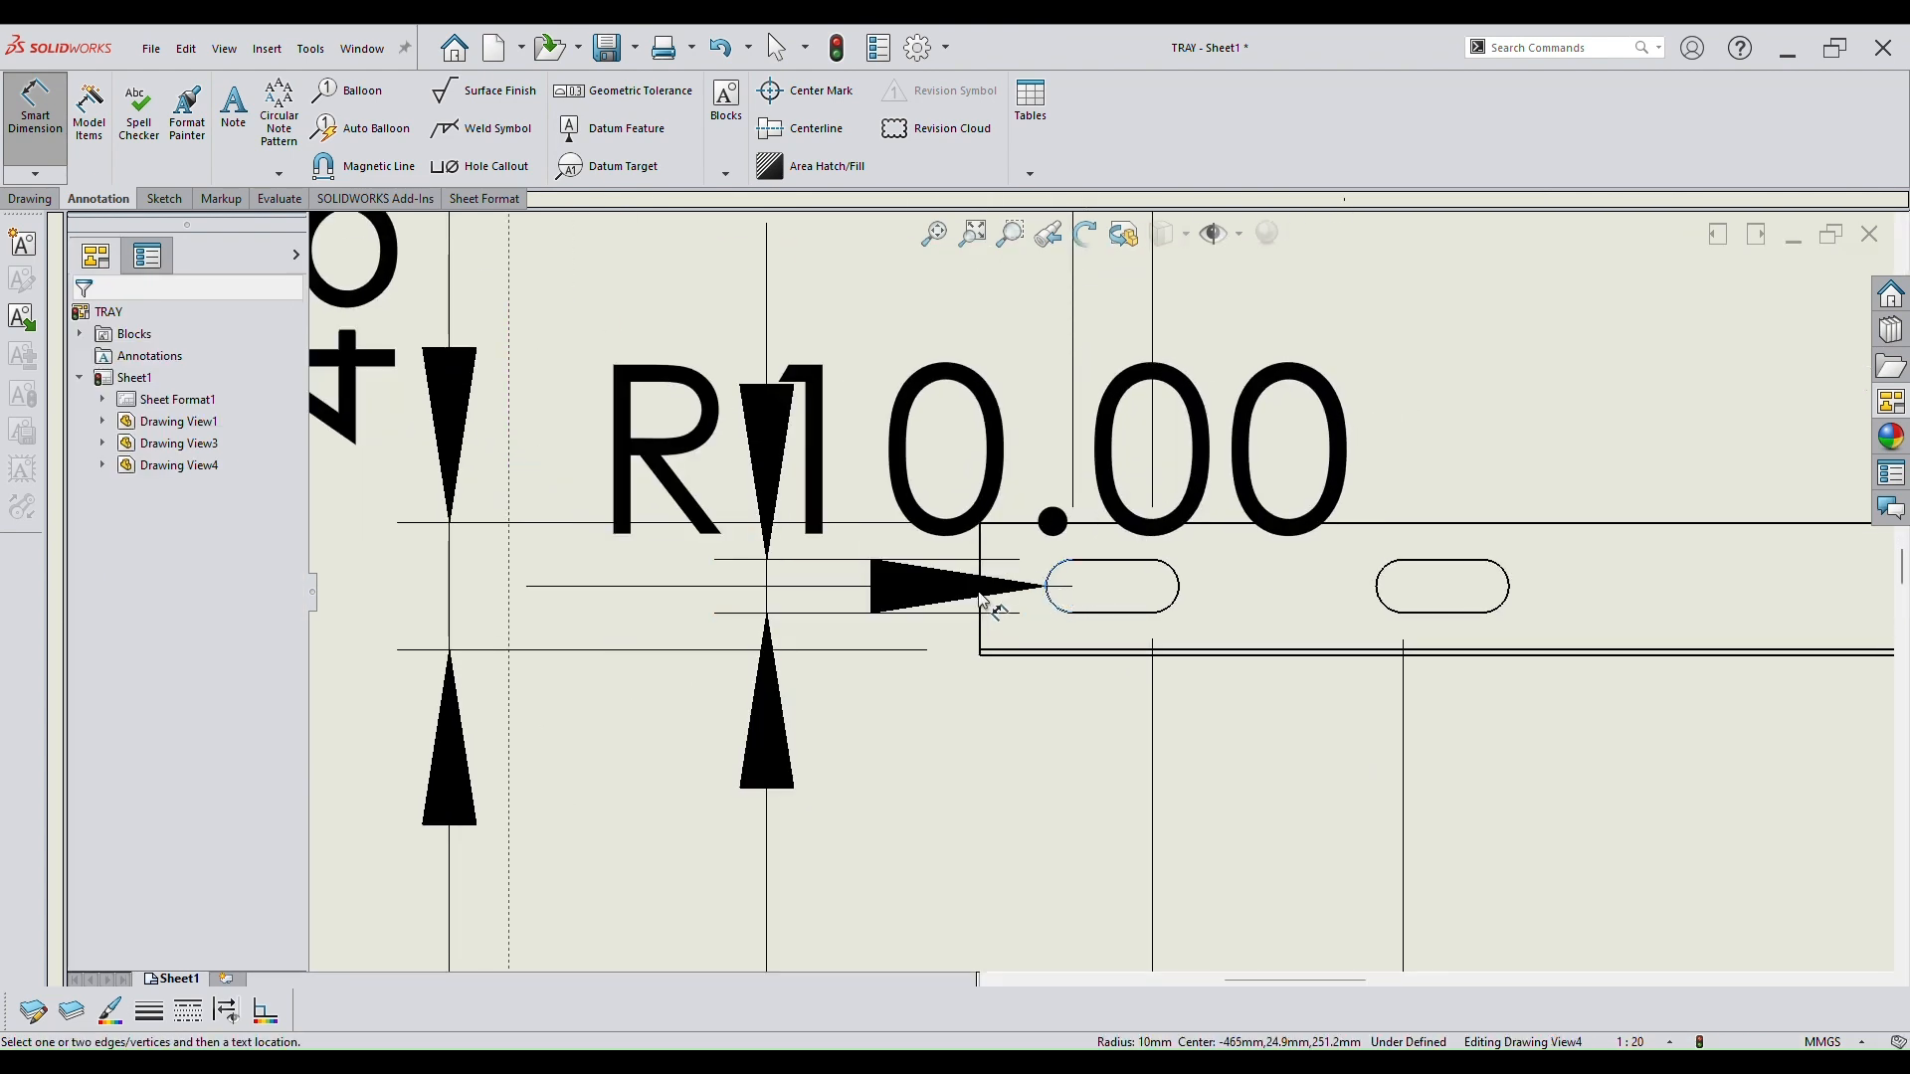
pyautogui.click(983, 602)
pyautogui.scroll(6, 1039, 733)
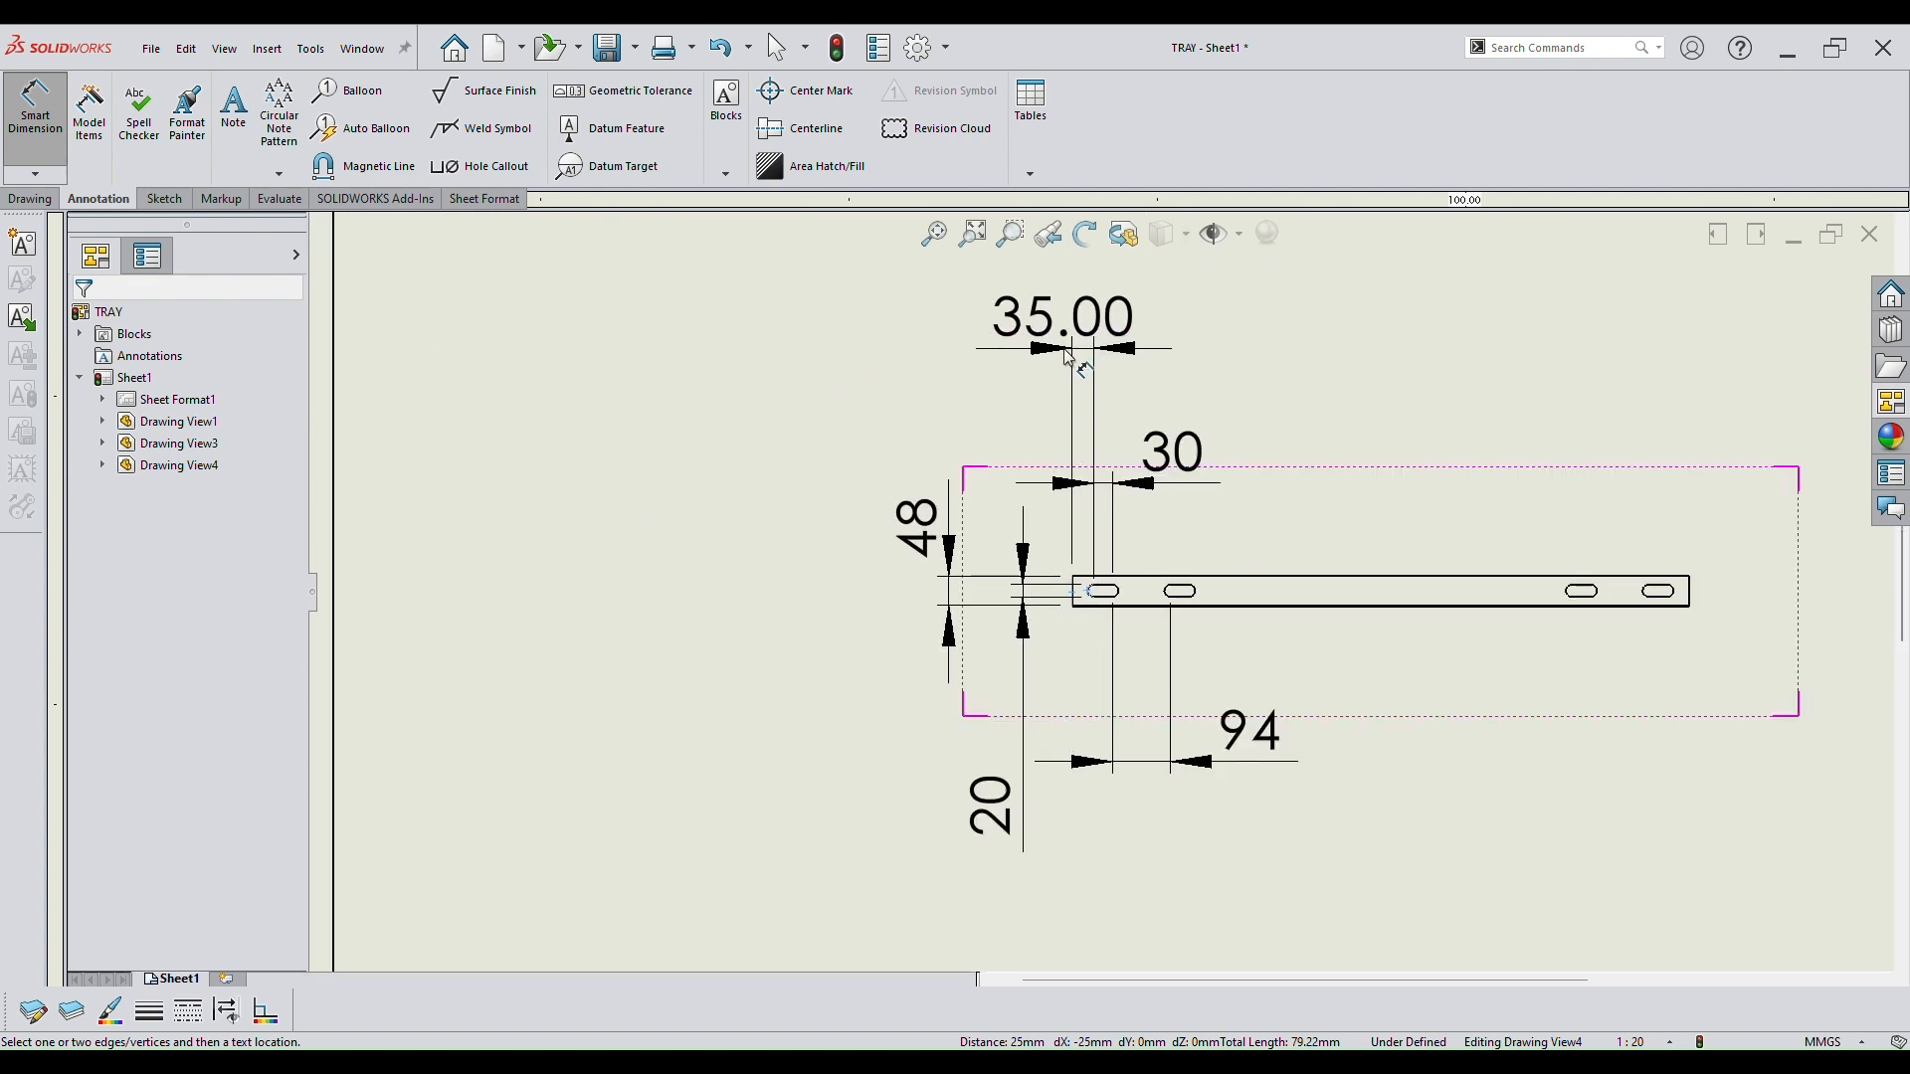
pyautogui.scroll(2, 1070, 358)
pyautogui.click(969, 408)
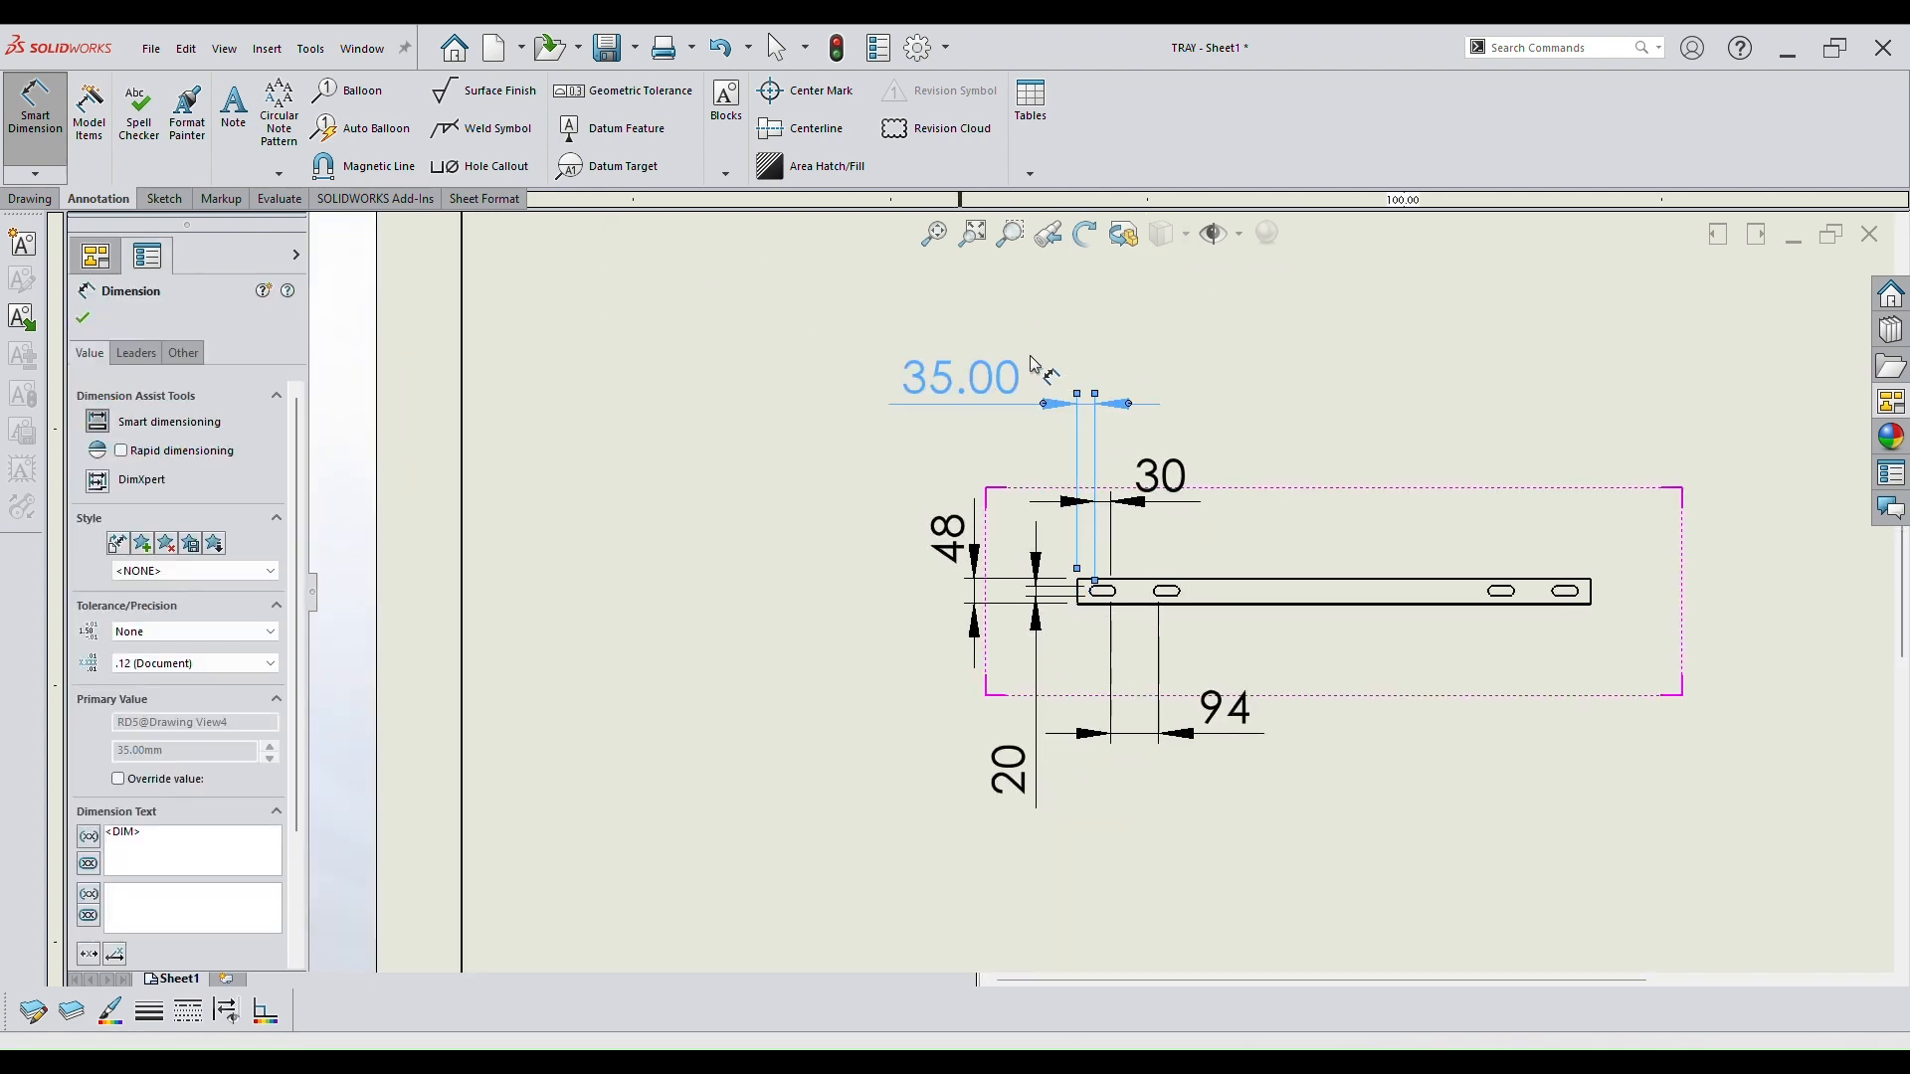
pyautogui.click(712, 446)
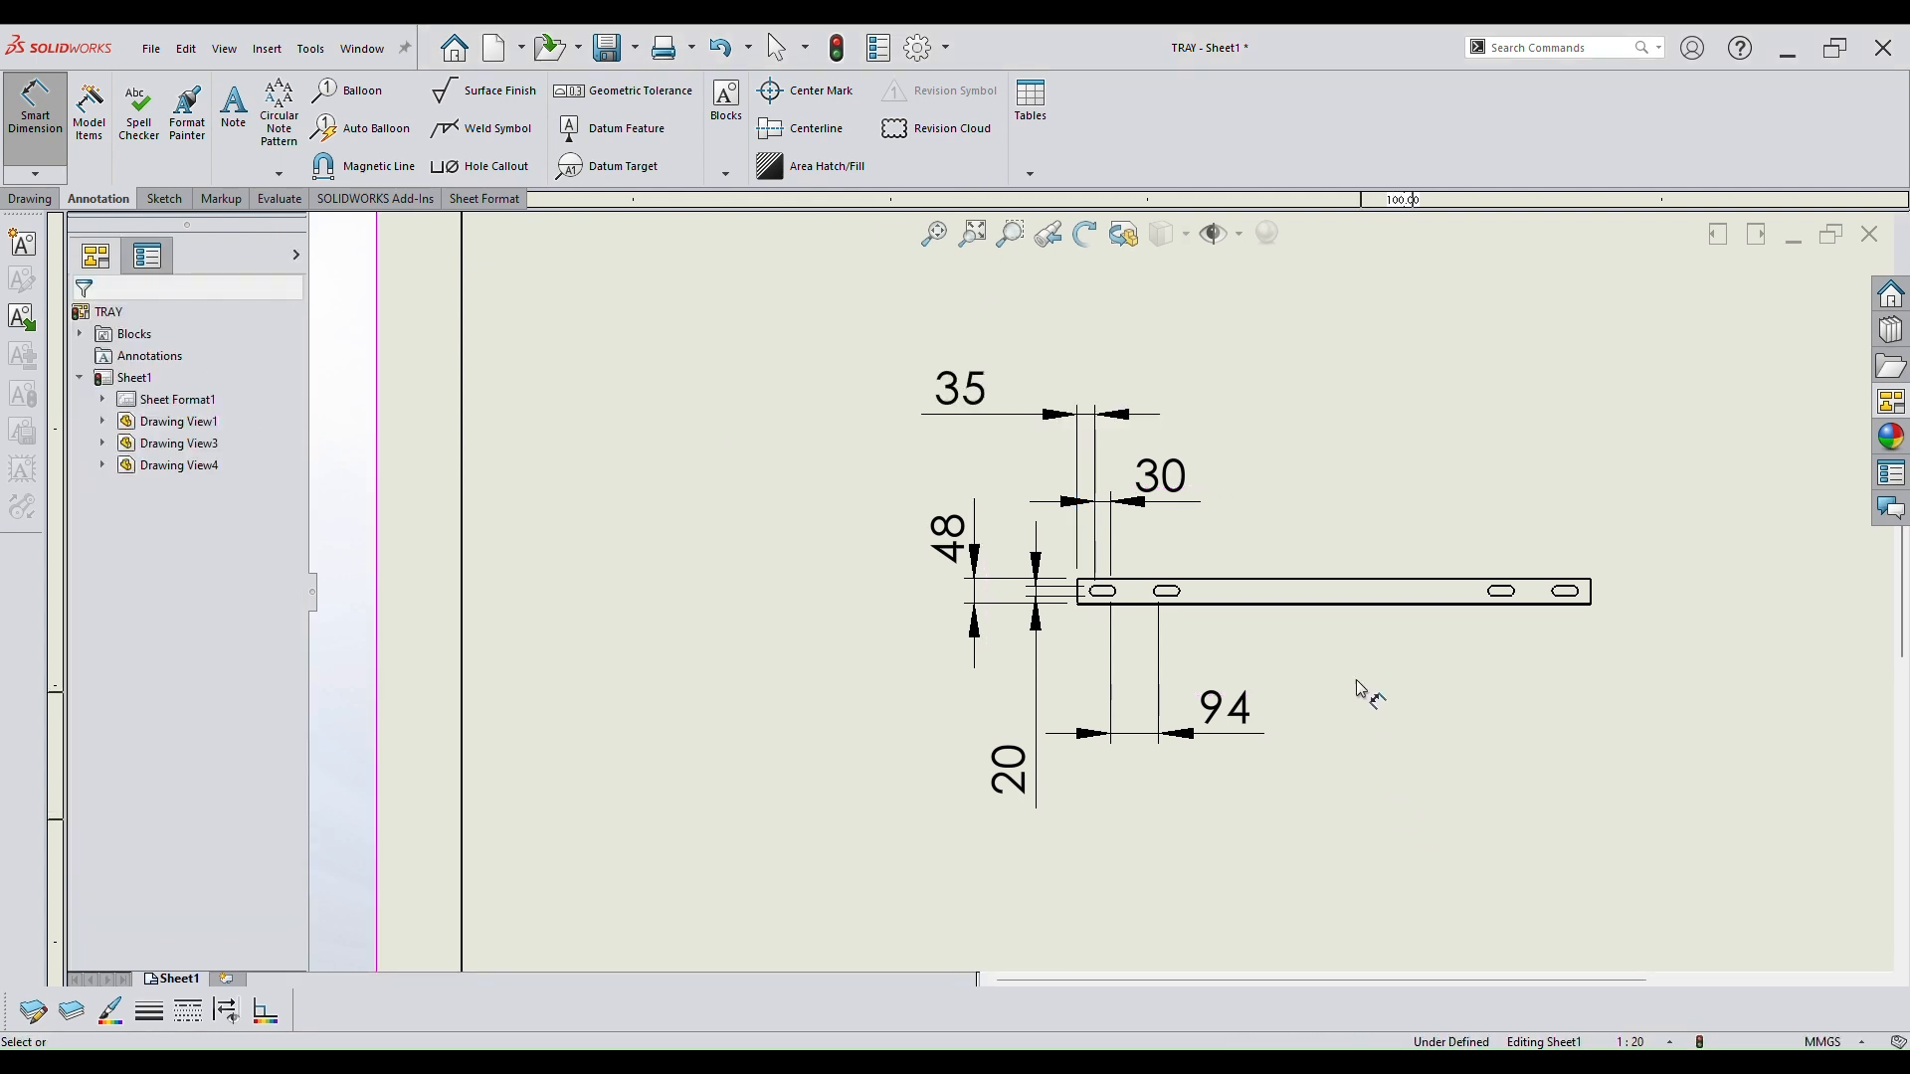
# Add a radius dimension to the right end arc of the leftmost slot, placed above the front view without decimals.
pyautogui.scroll(-6, 1216, 610)
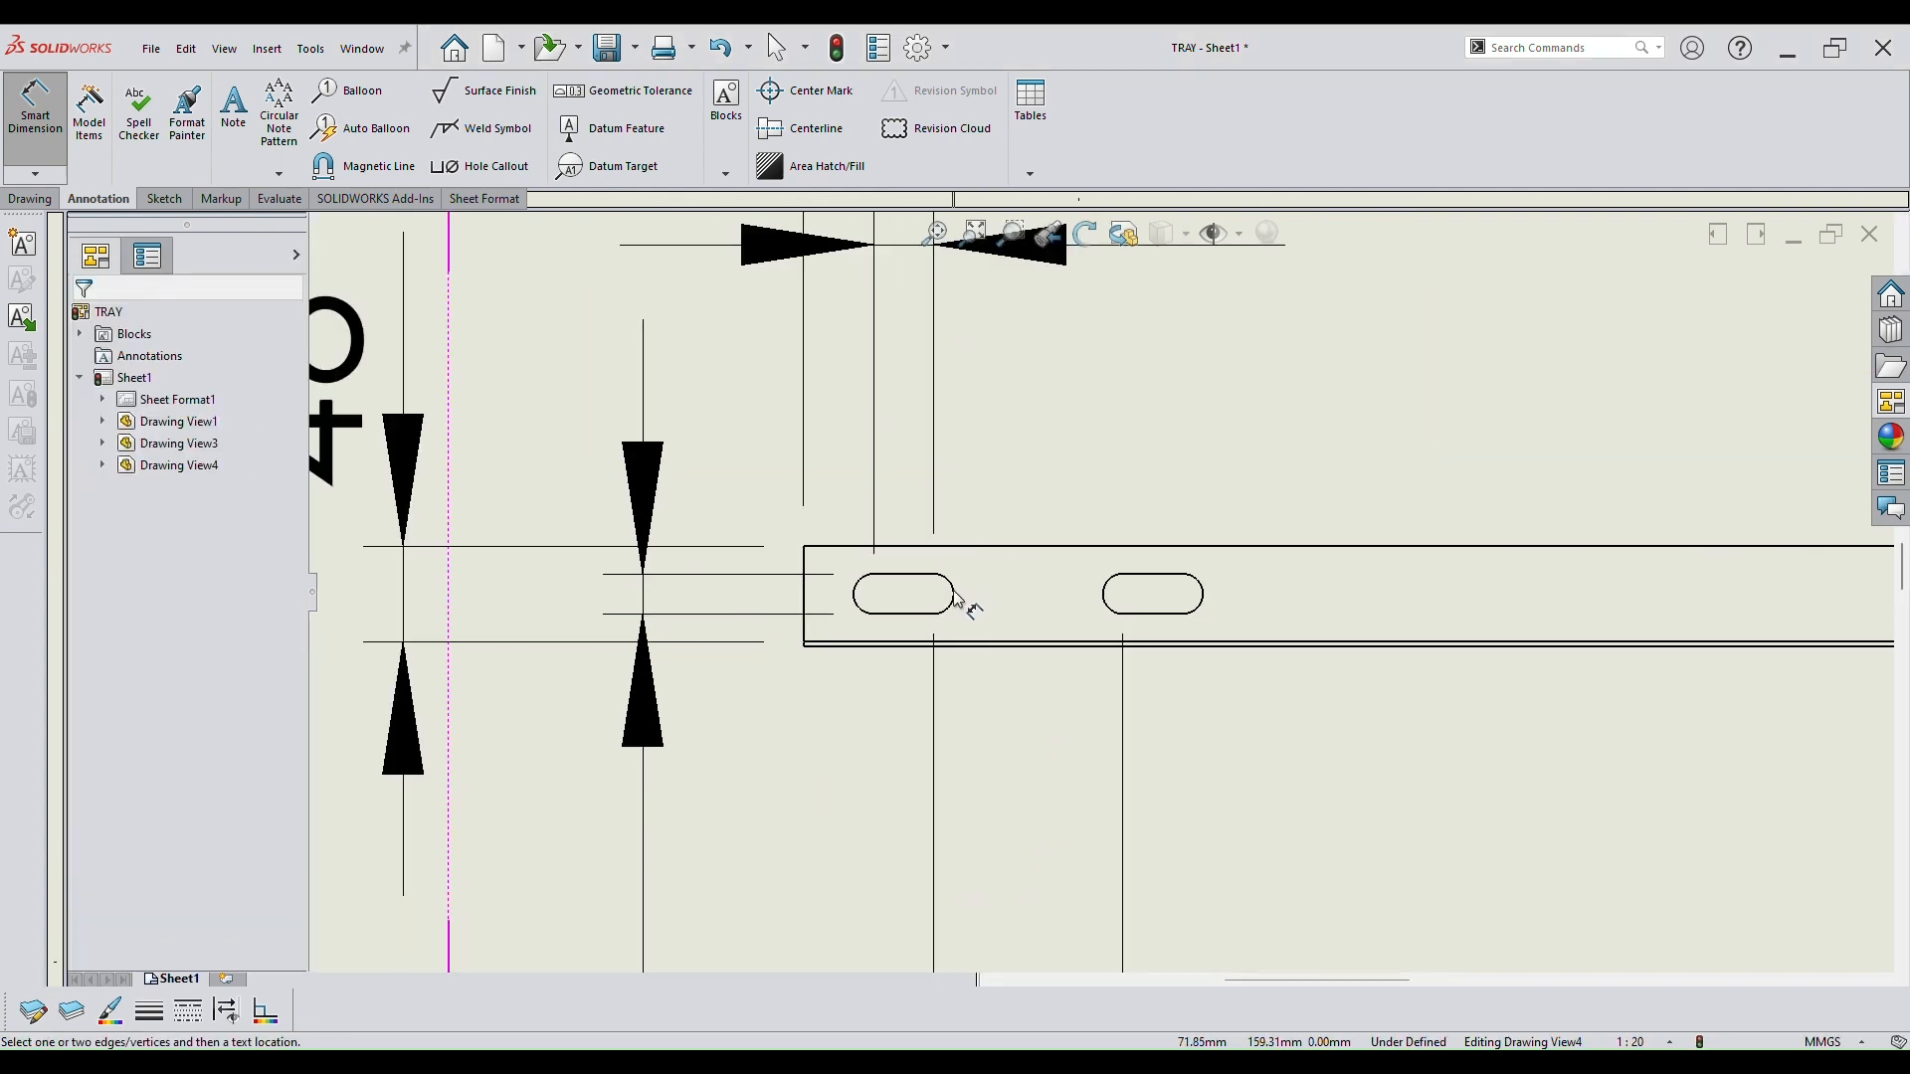
pyautogui.click(953, 596)
pyautogui.scroll(2, 1293, 597)
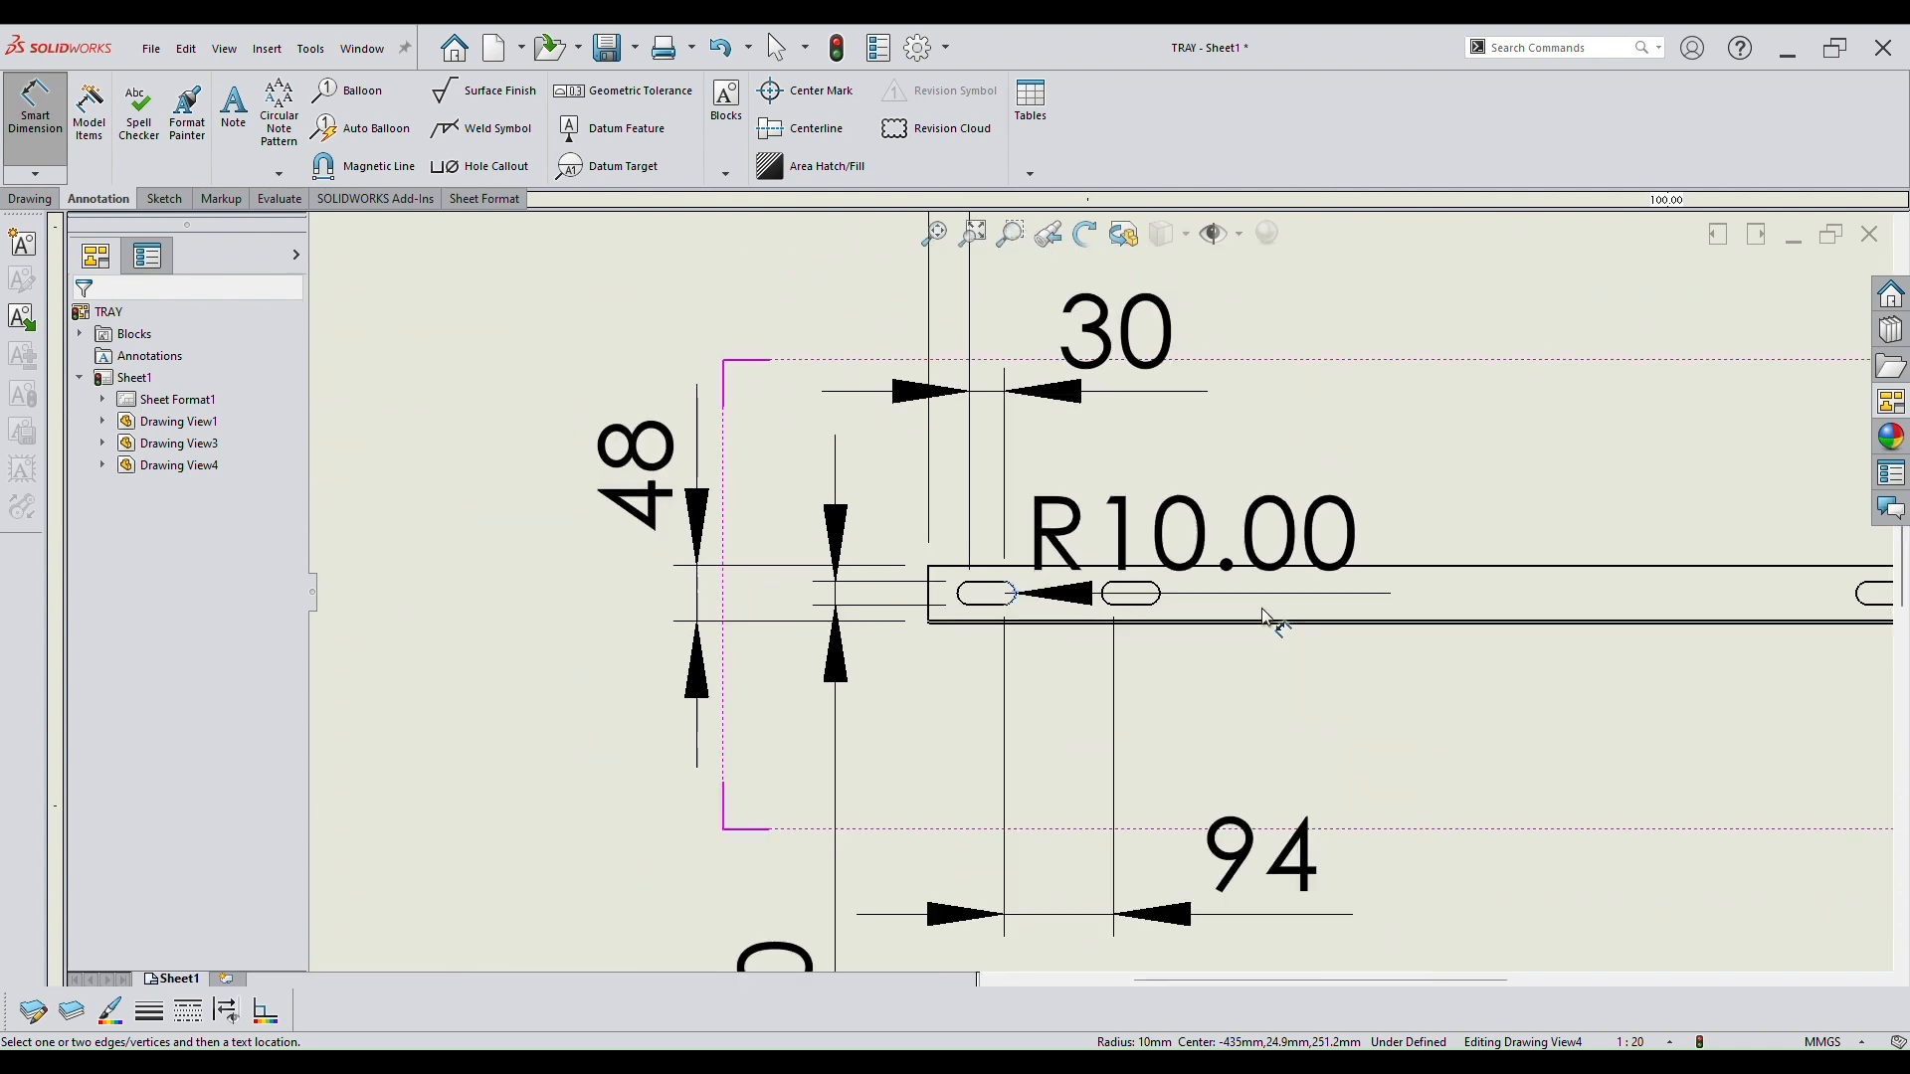
pyautogui.scroll(2, 1266, 616)
pyautogui.click(1353, 477)
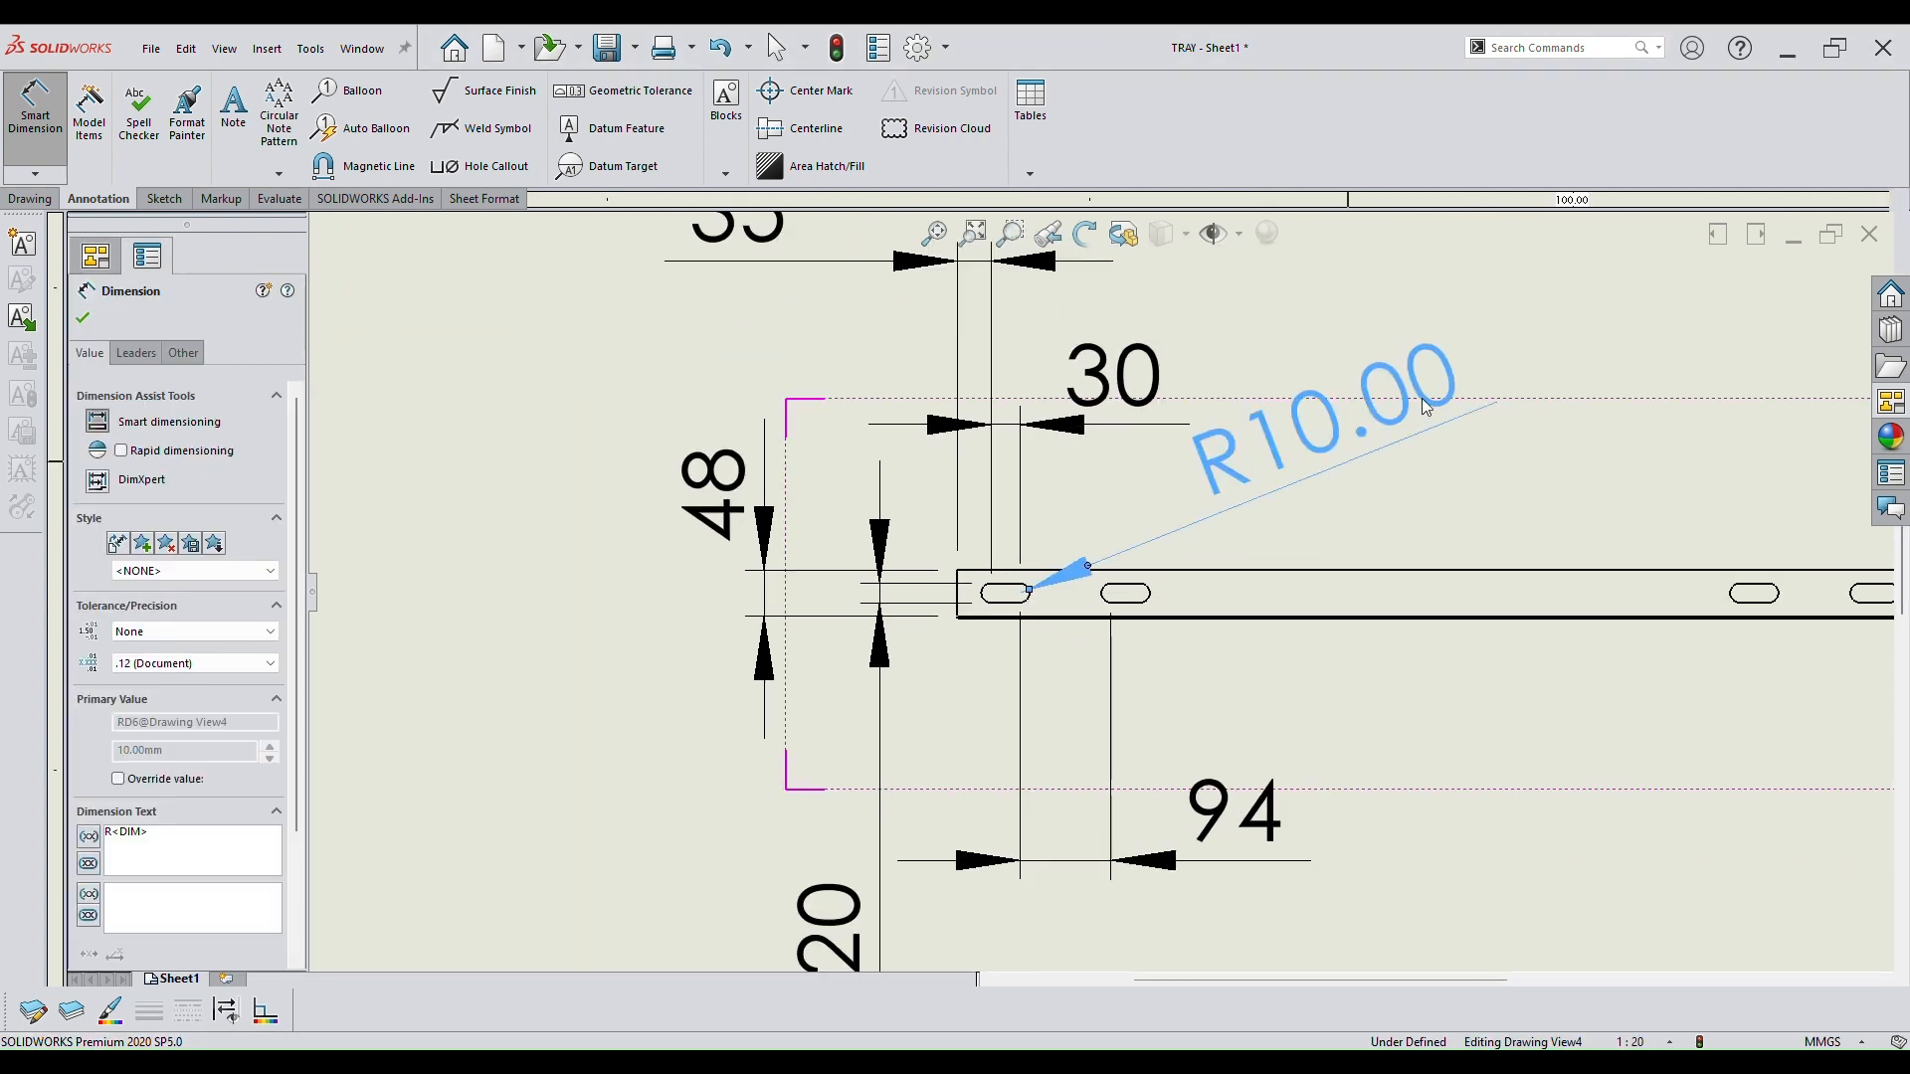
pyautogui.click(1507, 506)
pyautogui.scroll(5, 1510, 762)
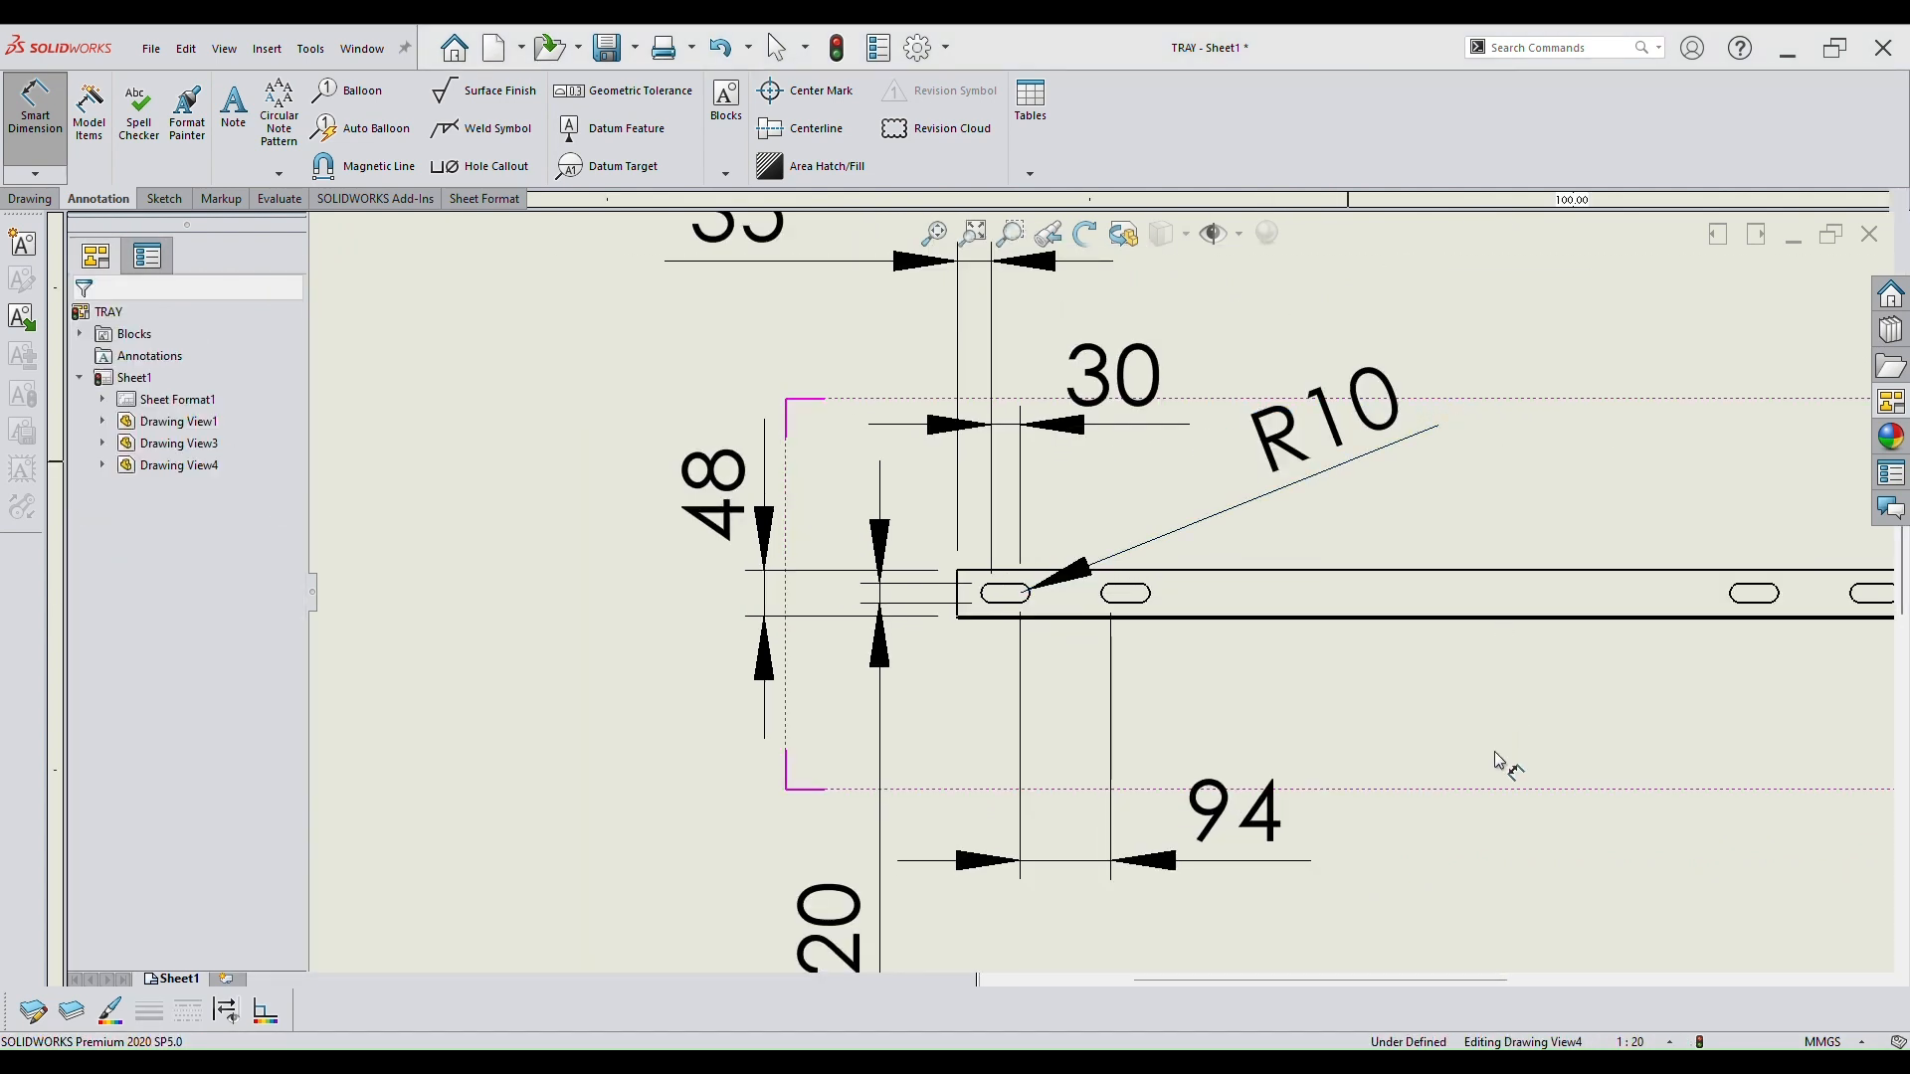
# Dimension the front view's overall height between its top and outer bottom edges, beside the right end, without decimals.
pyautogui.scroll(-3, 1317, 637)
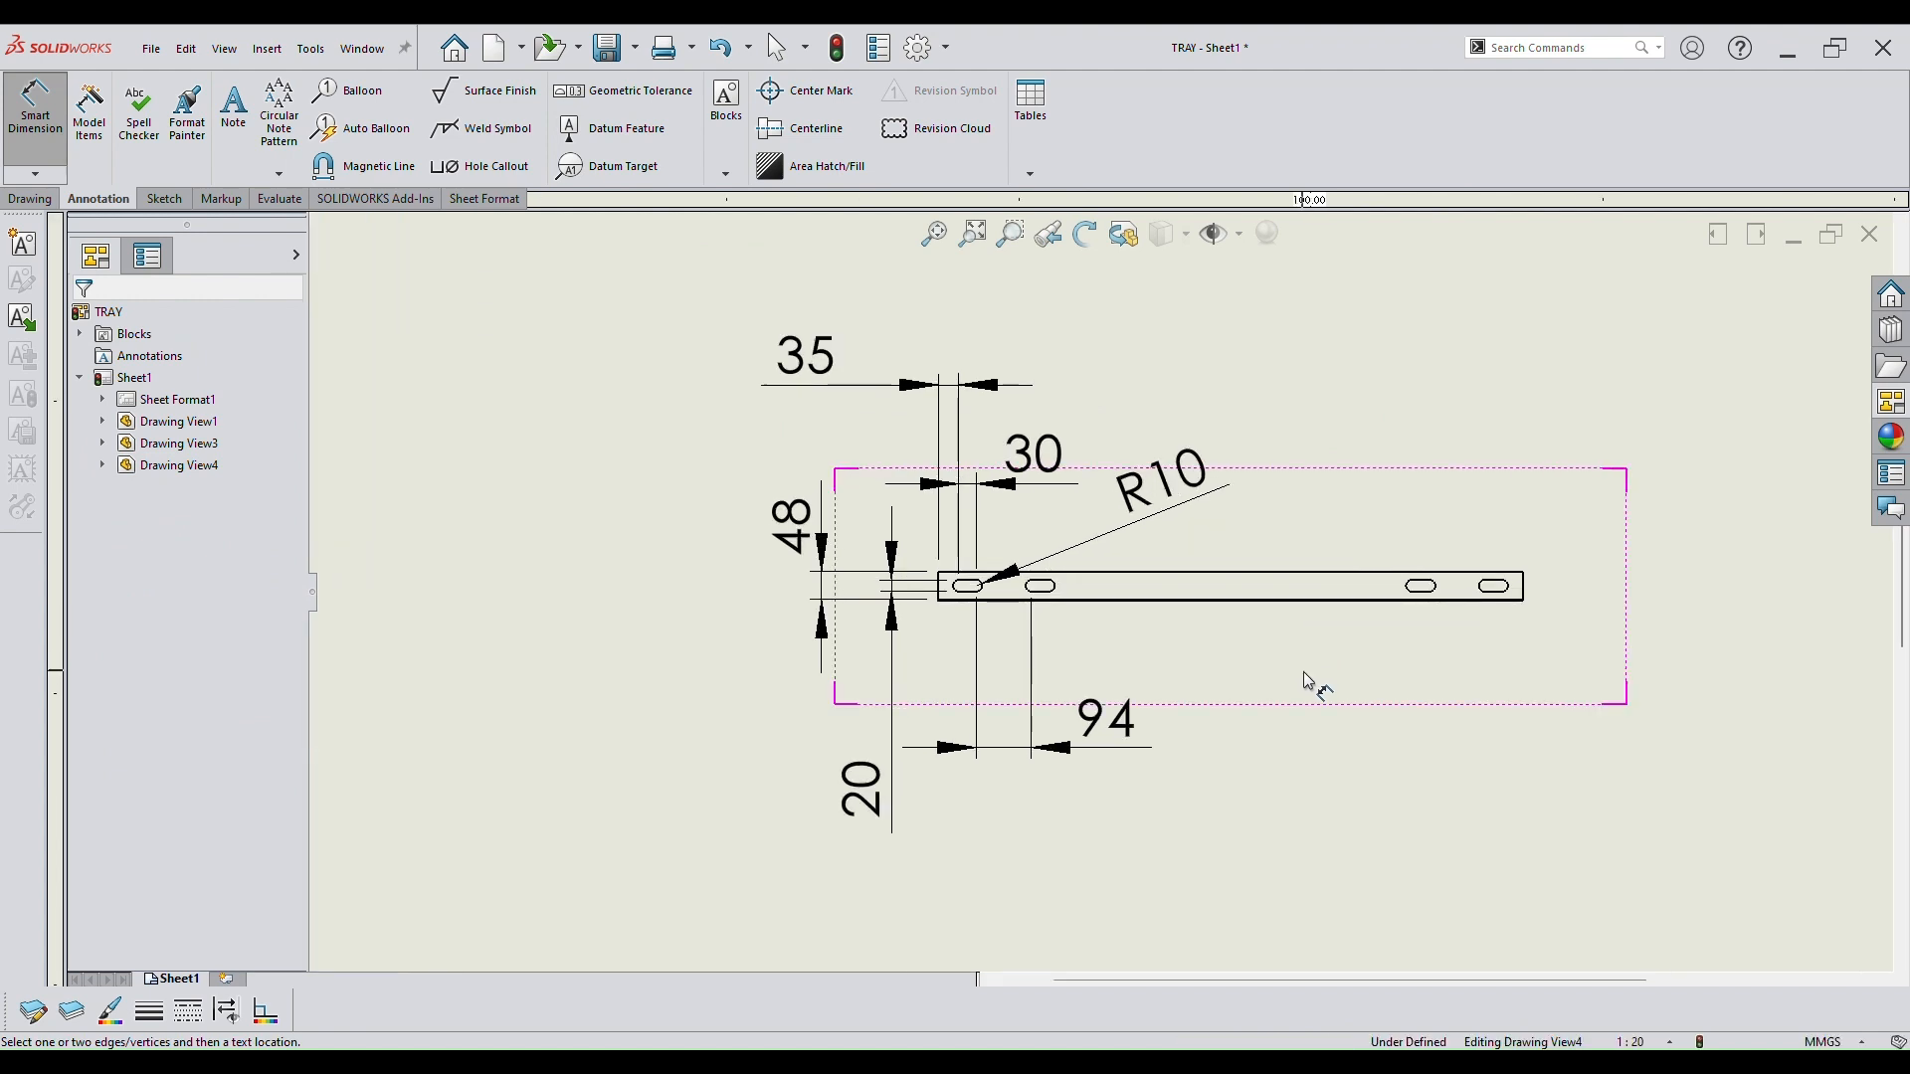
pyautogui.scroll(-8, 1376, 673)
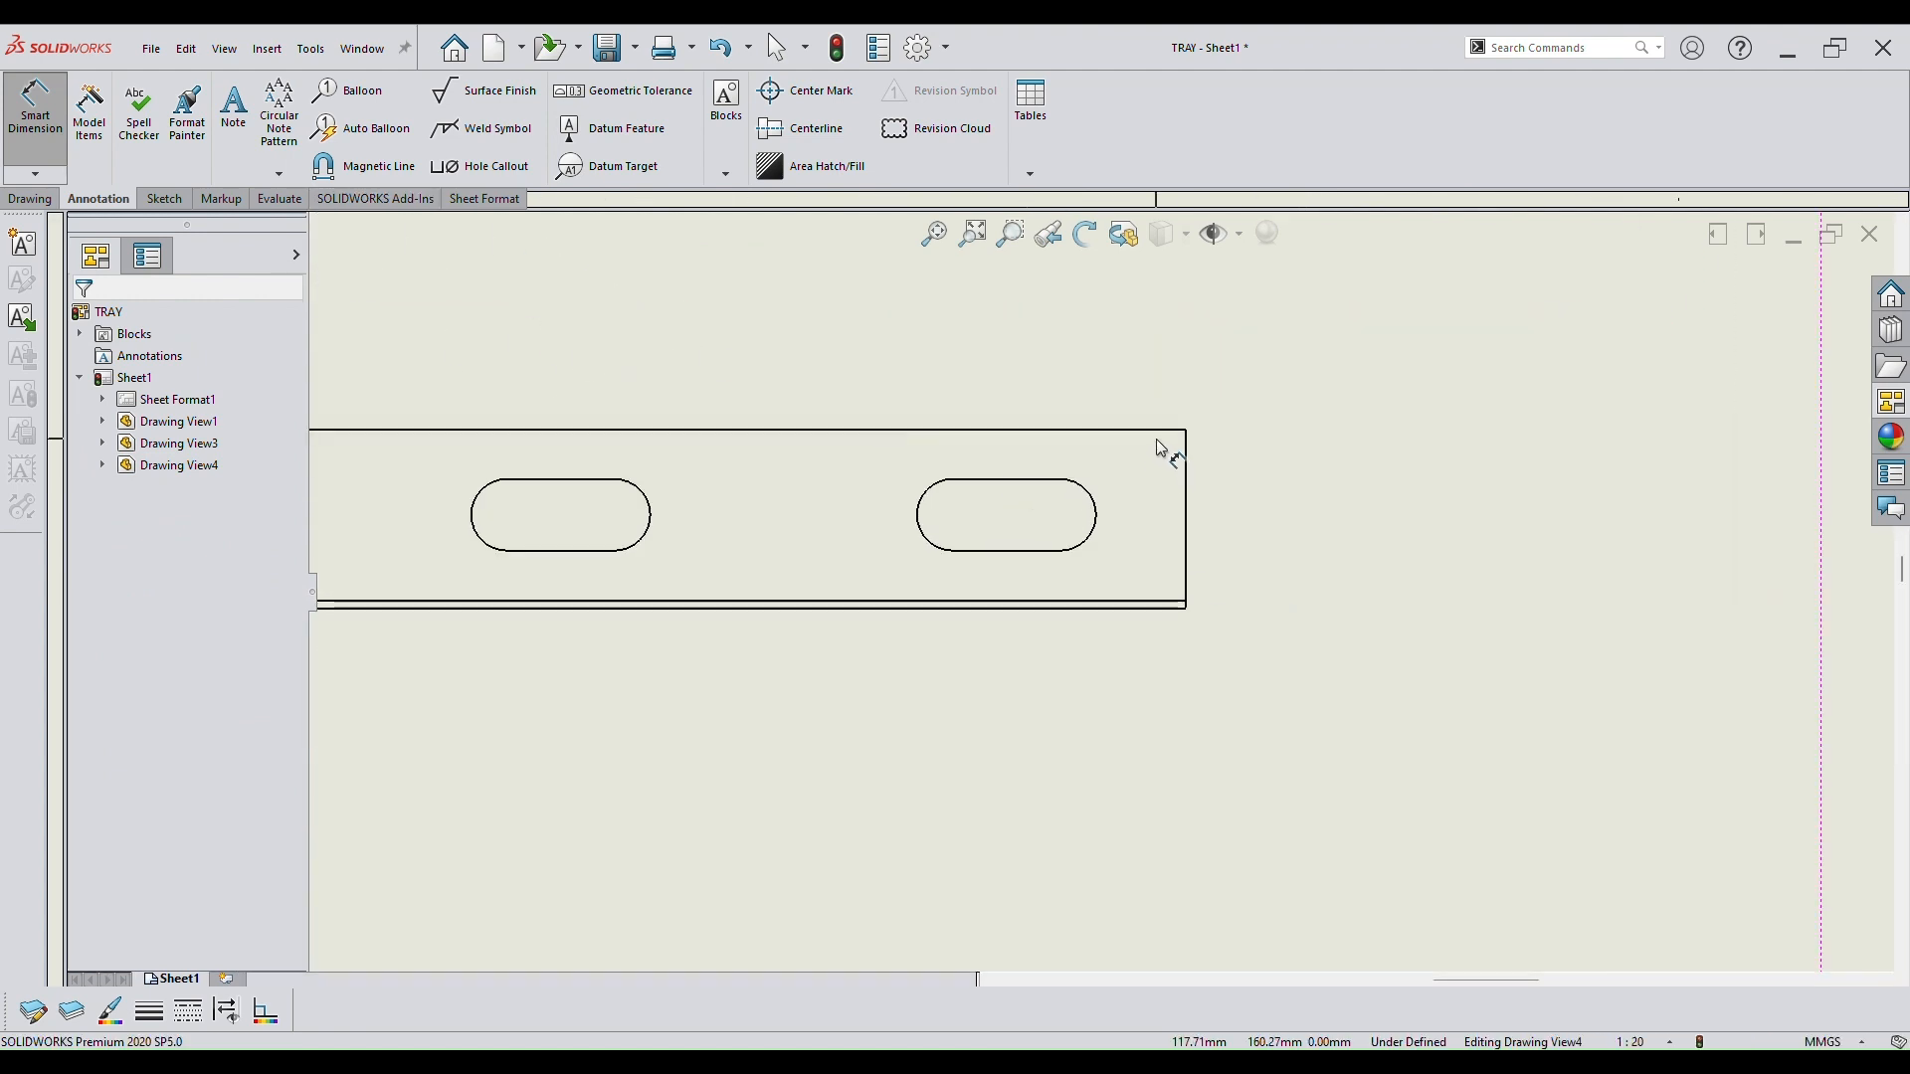
pyautogui.click(1157, 436)
pyautogui.scroll(-4, 1142, 567)
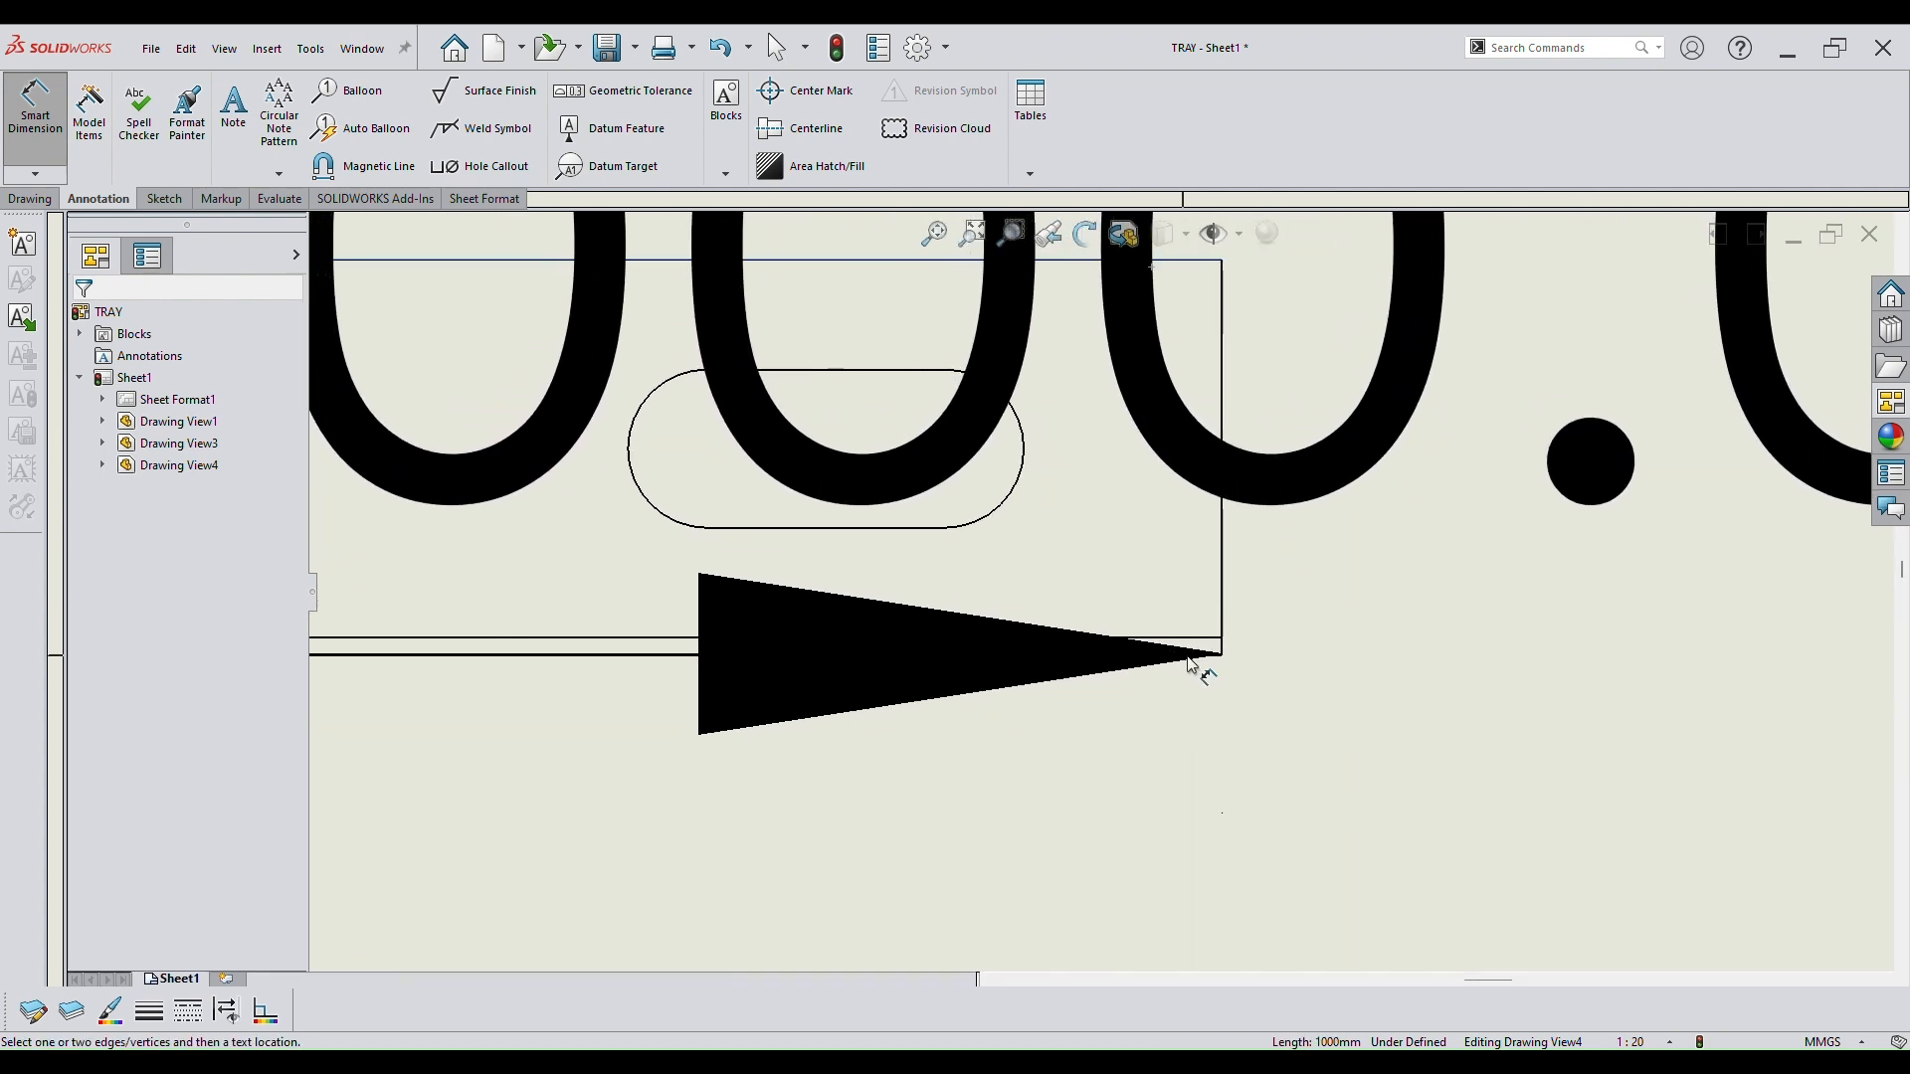
pyautogui.click(1197, 656)
pyautogui.scroll(5, 1233, 660)
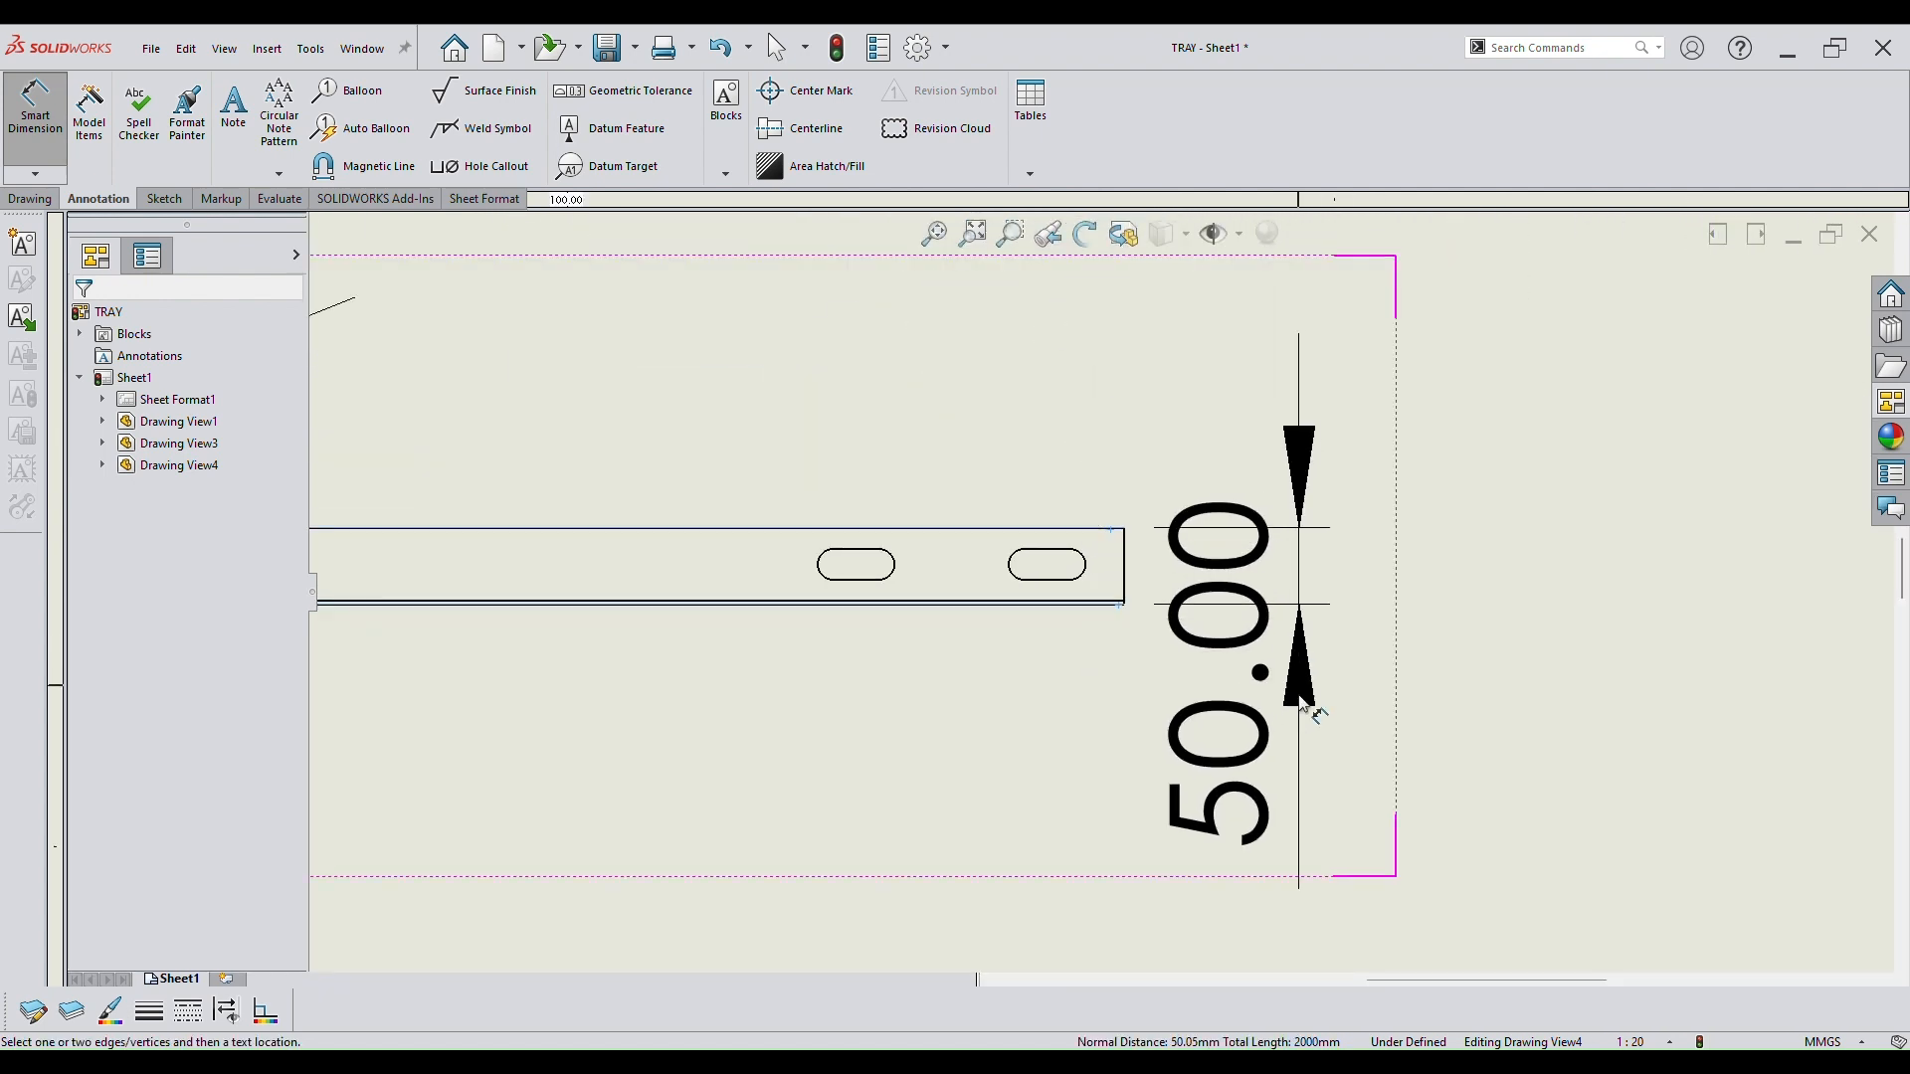
pyautogui.click(1245, 716)
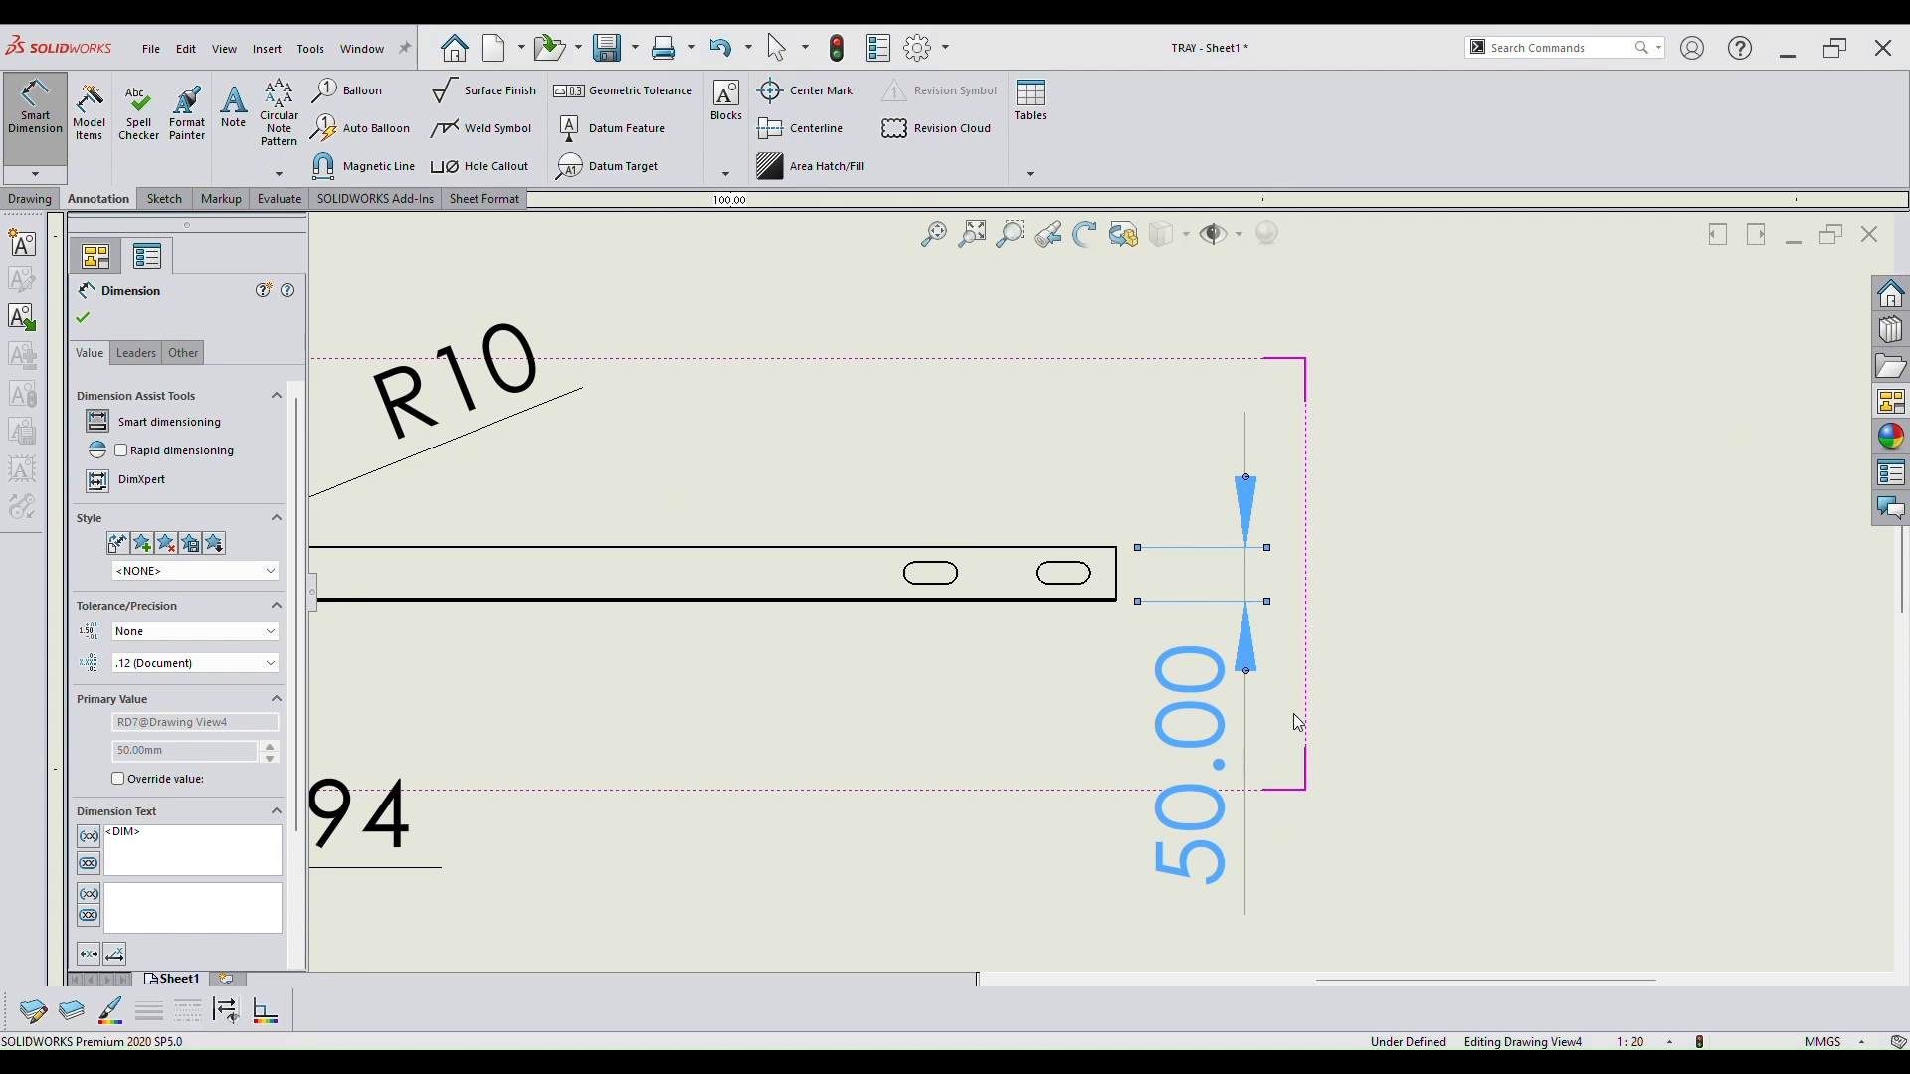
pyautogui.click(1588, 537)
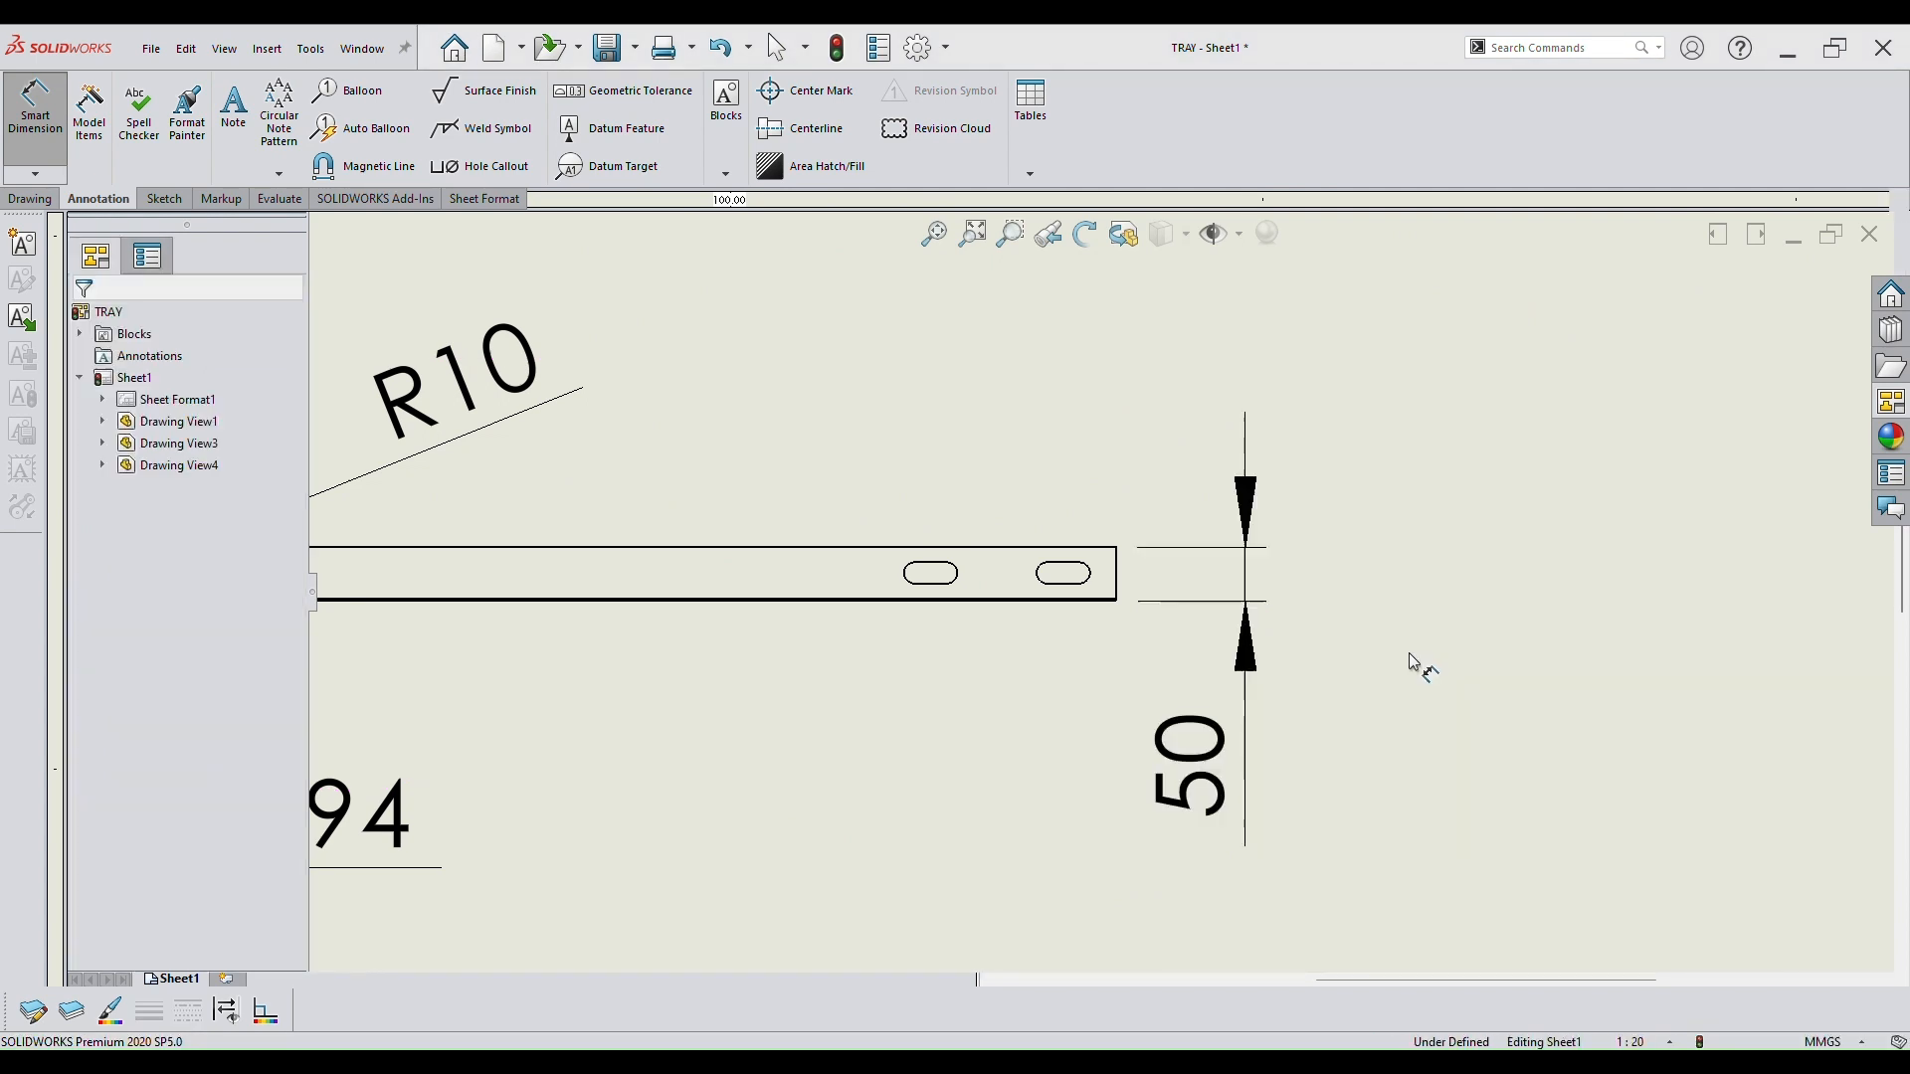
# Change the isometric view's display style to Shaded With Edges.
pyautogui.scroll(8, 1293, 677)
pyautogui.scroll(4, 1058, 677)
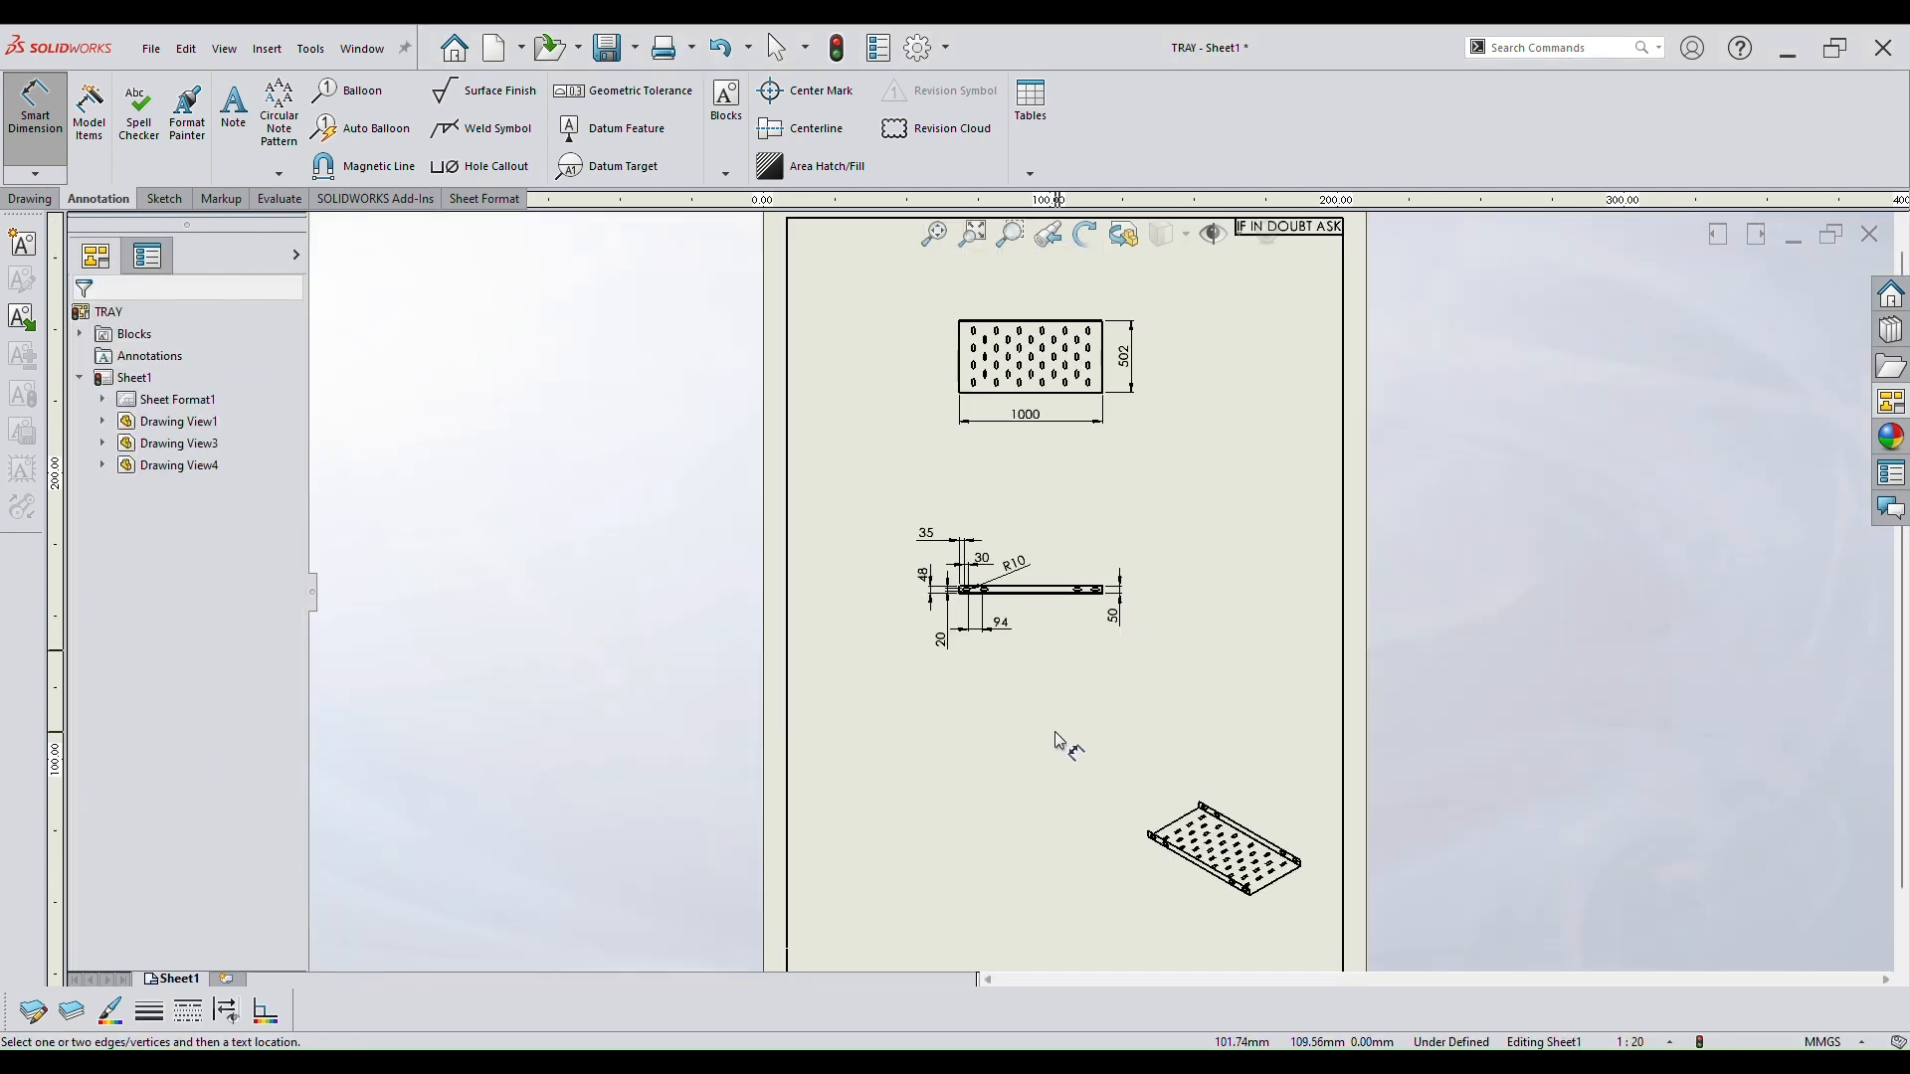
pyautogui.scroll(-3, 1144, 805)
pyautogui.press('Escape')
pyautogui.click(1142, 793)
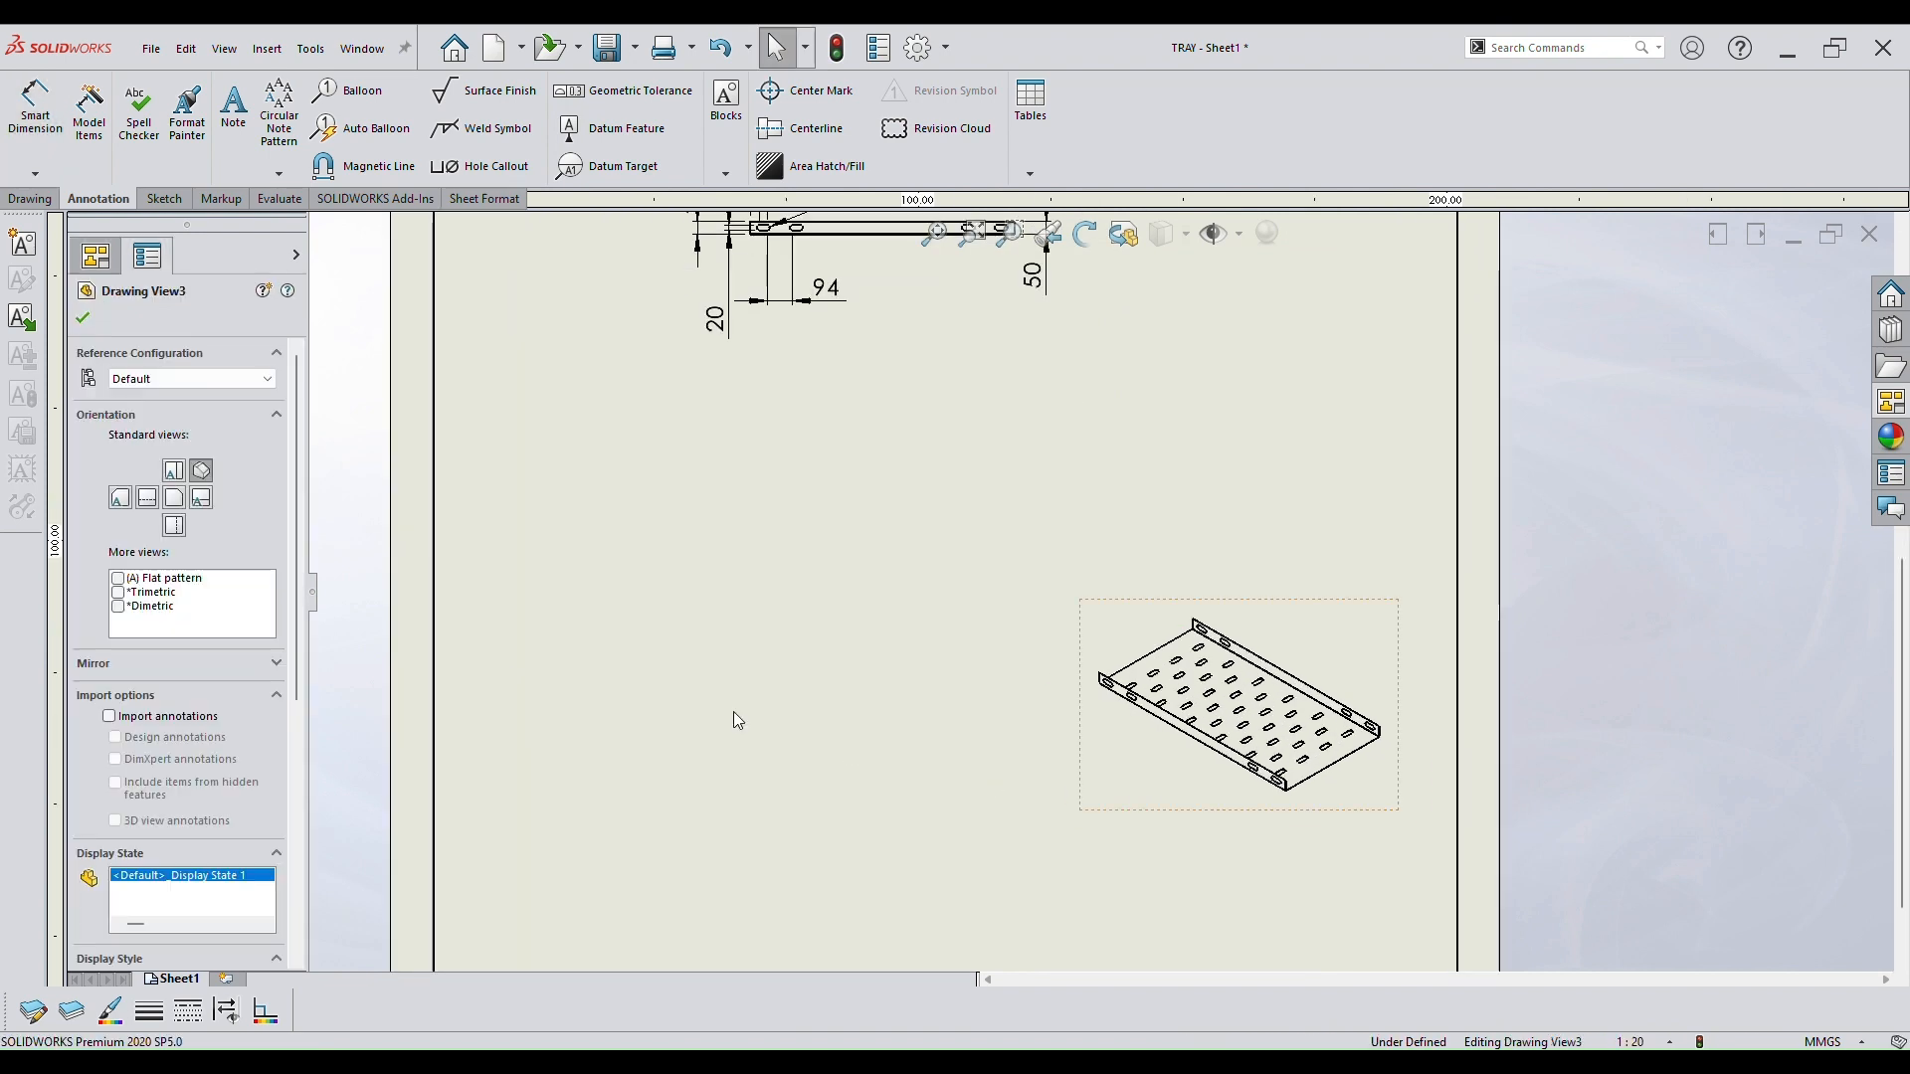
pyautogui.scroll(-2, 309, 686)
pyautogui.scroll(5, 1291, 709)
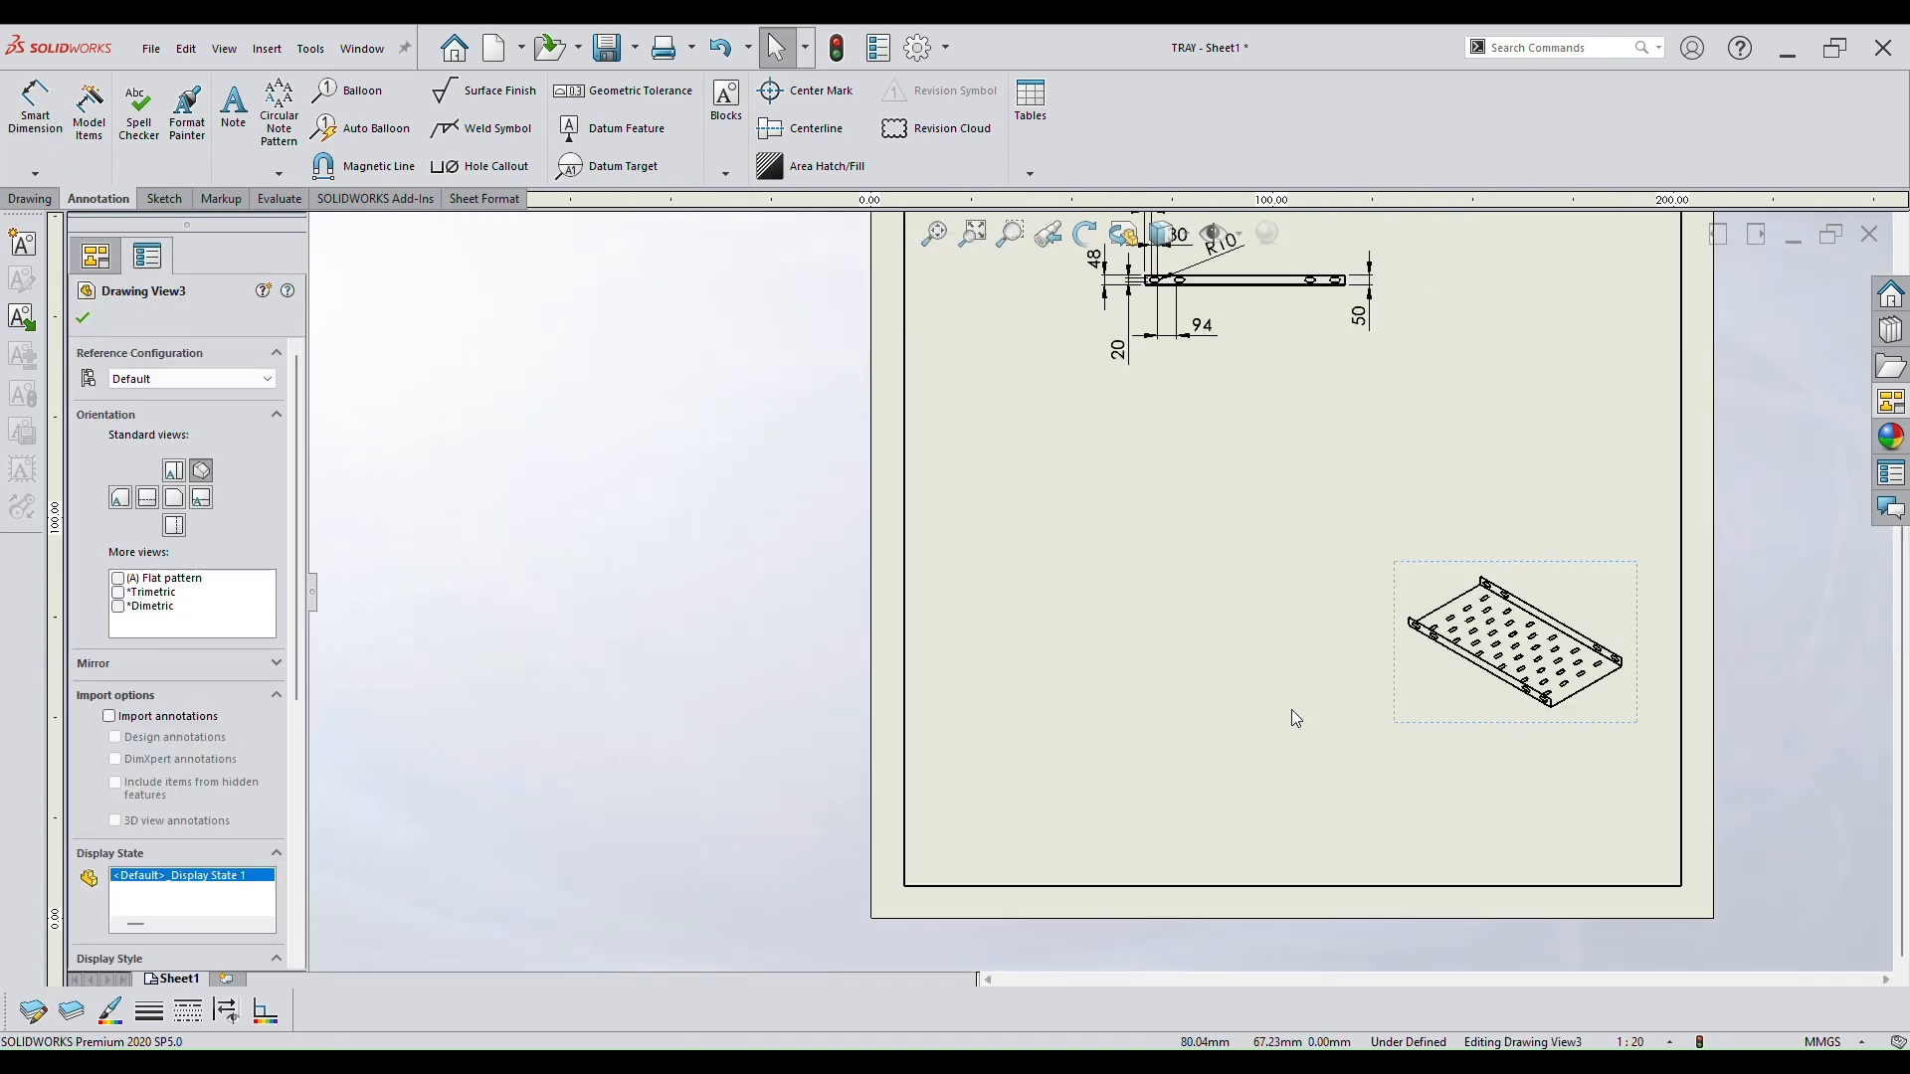
pyautogui.scroll(-1, 1611, 708)
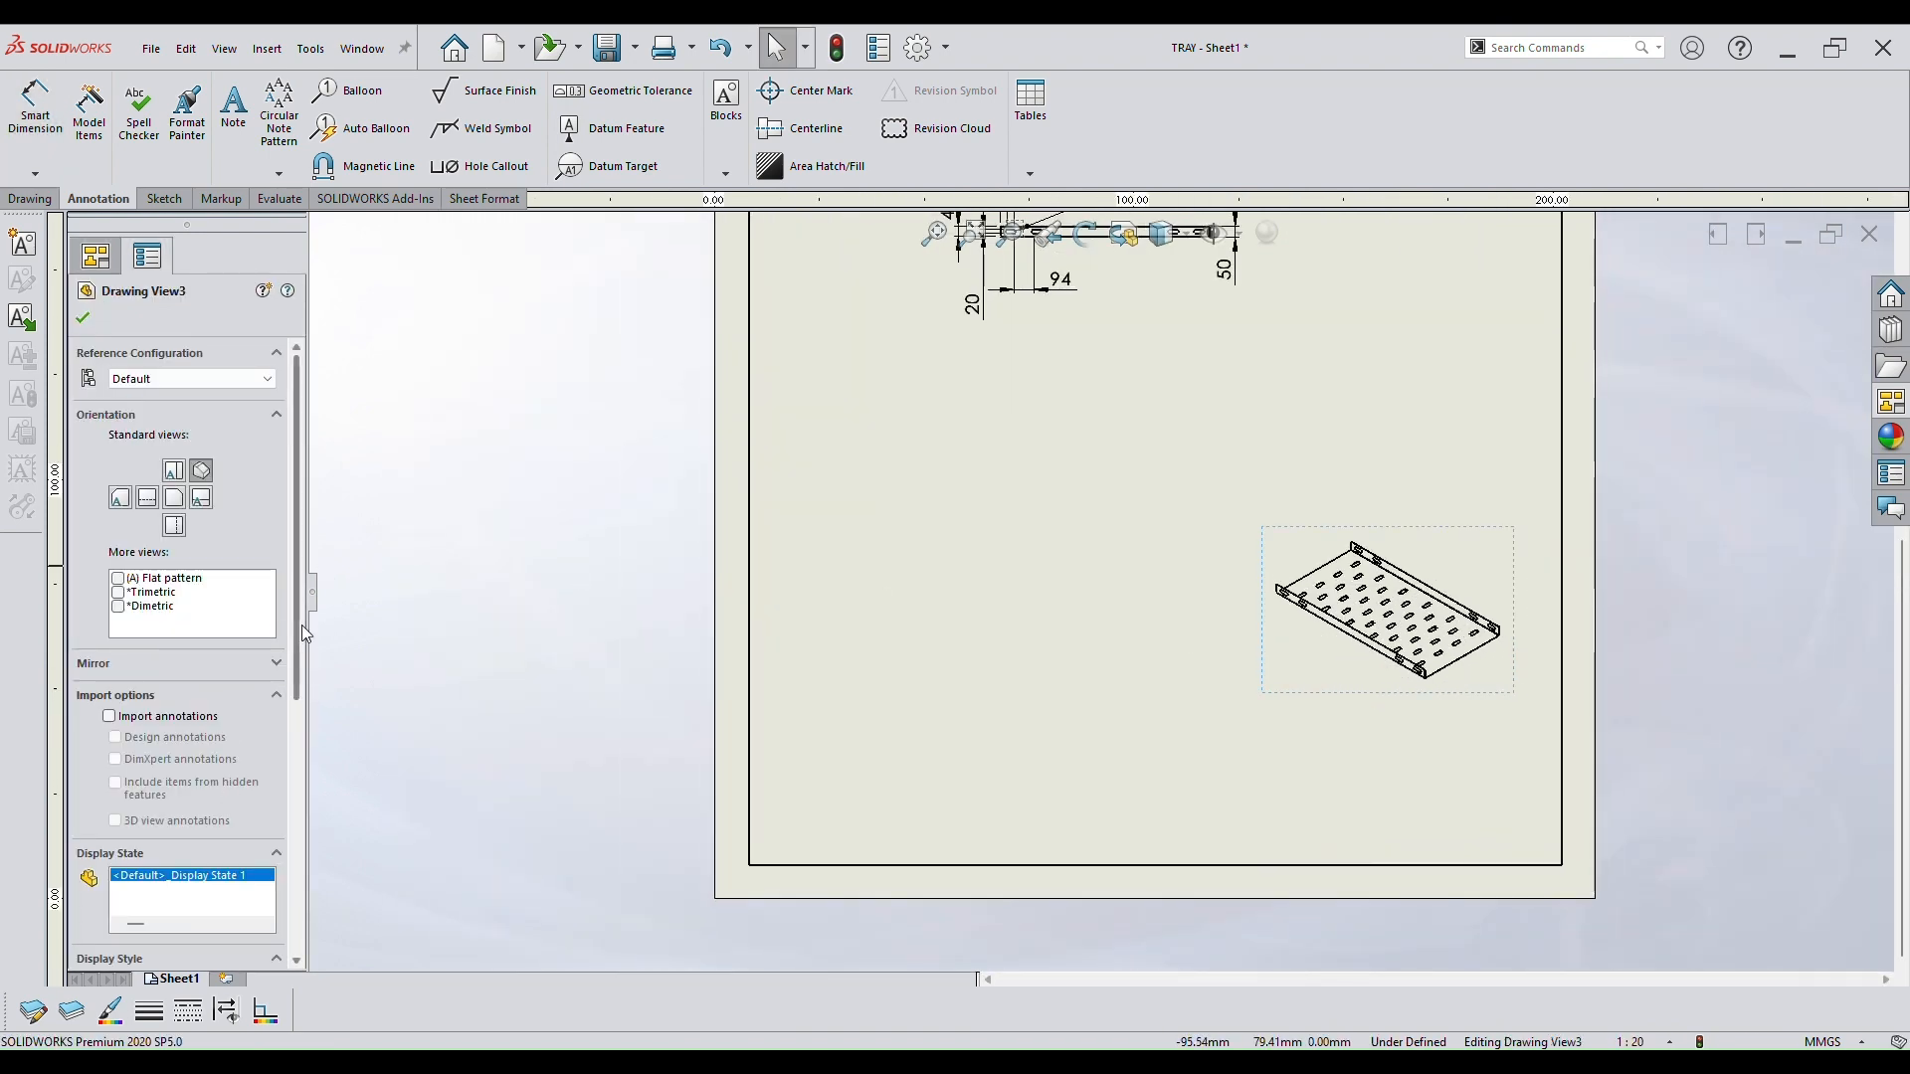
pyautogui.scroll(-3, 283, 734)
pyautogui.click(197, 650)
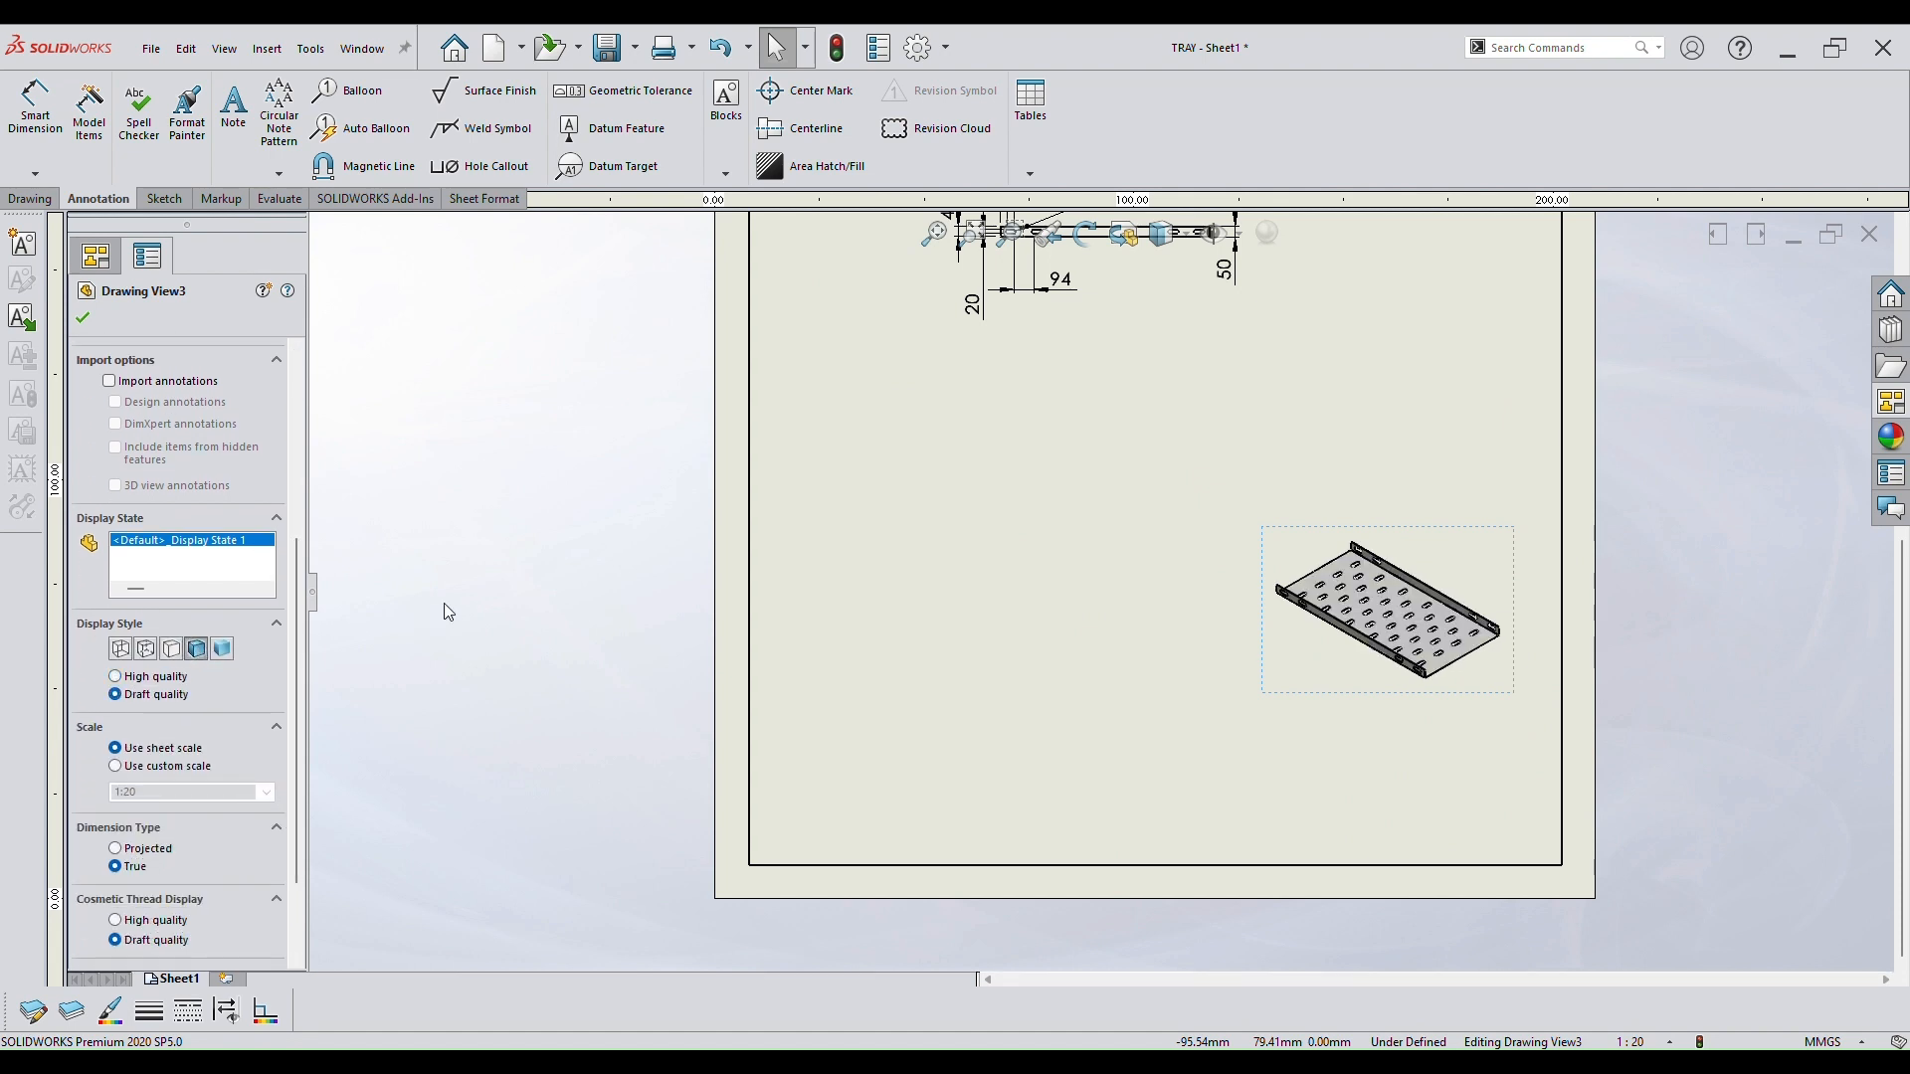
pyautogui.click(462, 631)
# Dimension the straight side length of the top view's upper-right slot, placed above the view without decimals.
pyautogui.scroll(-1, 1545, 629)
pyautogui.scroll(2, 1536, 594)
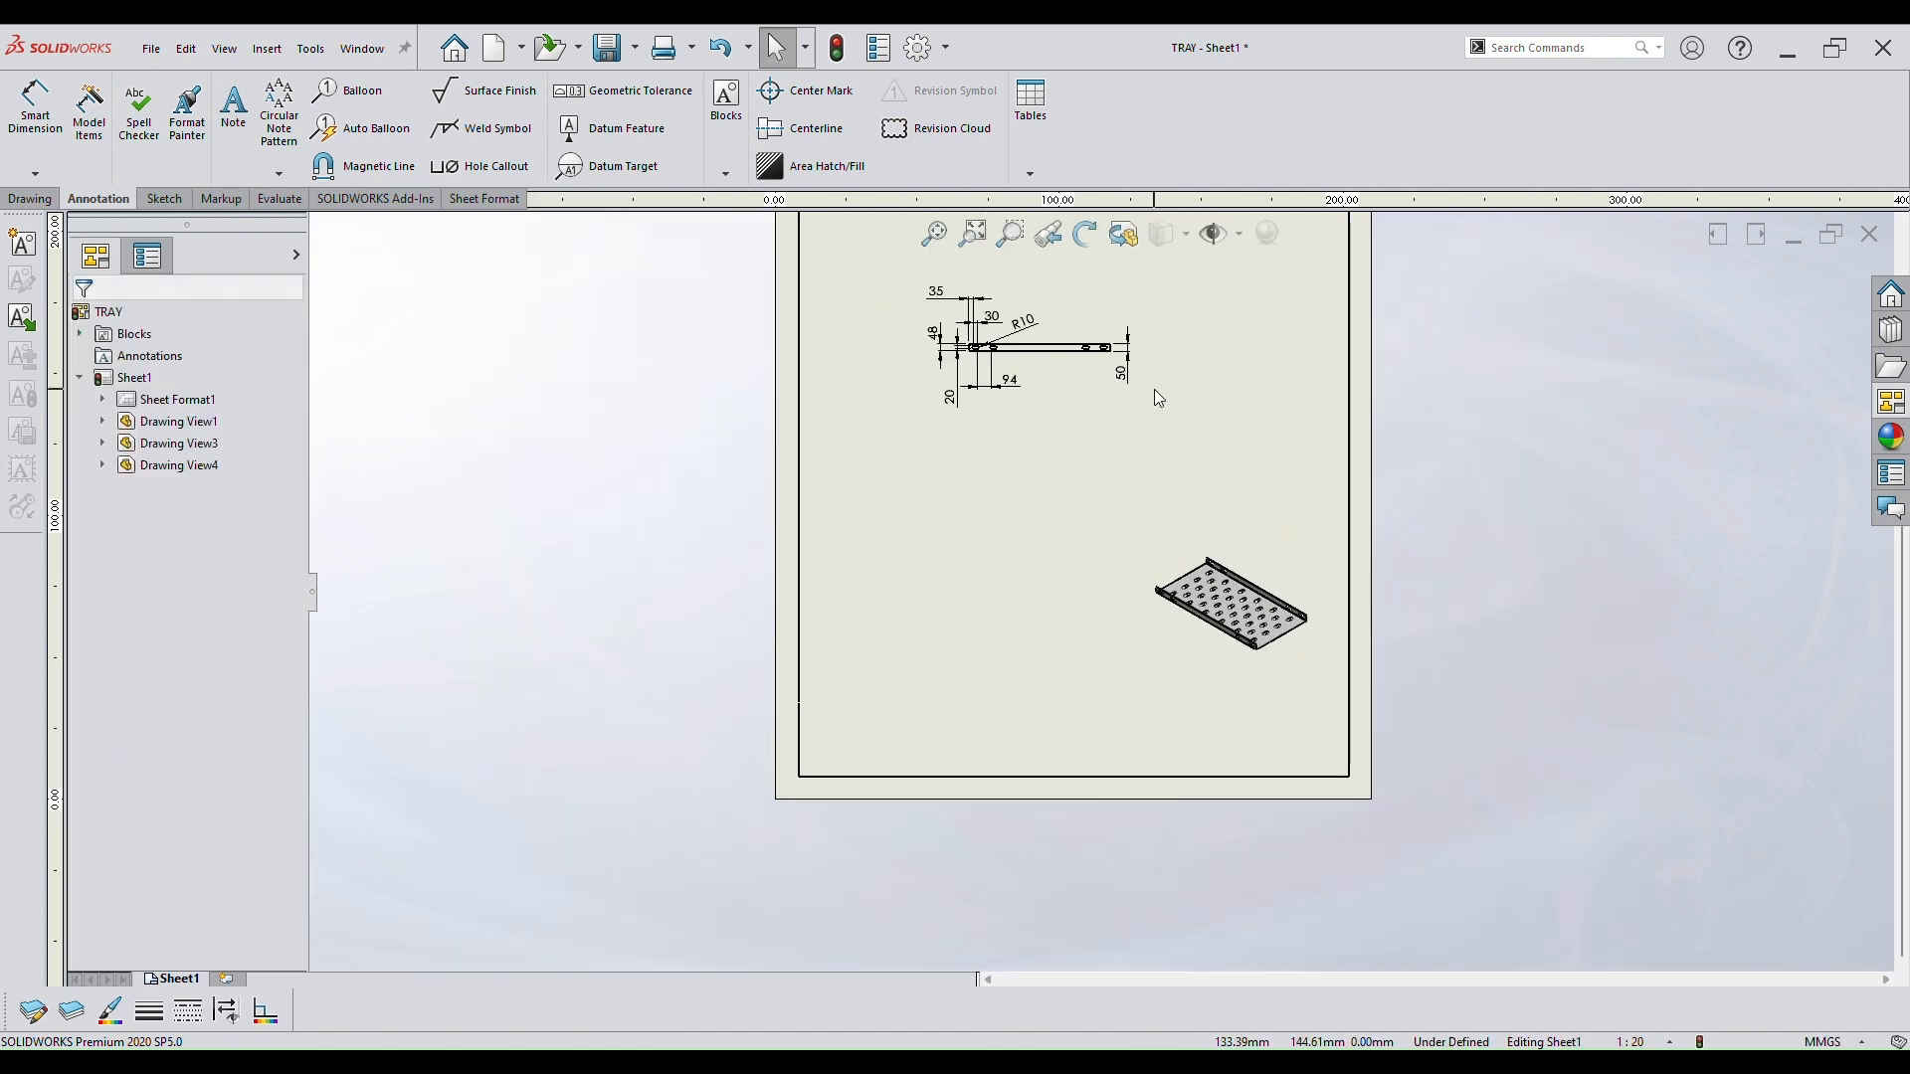
pyautogui.scroll(2, 1154, 390)
pyautogui.scroll(-7, 1141, 411)
pyautogui.scroll(-2, 1146, 419)
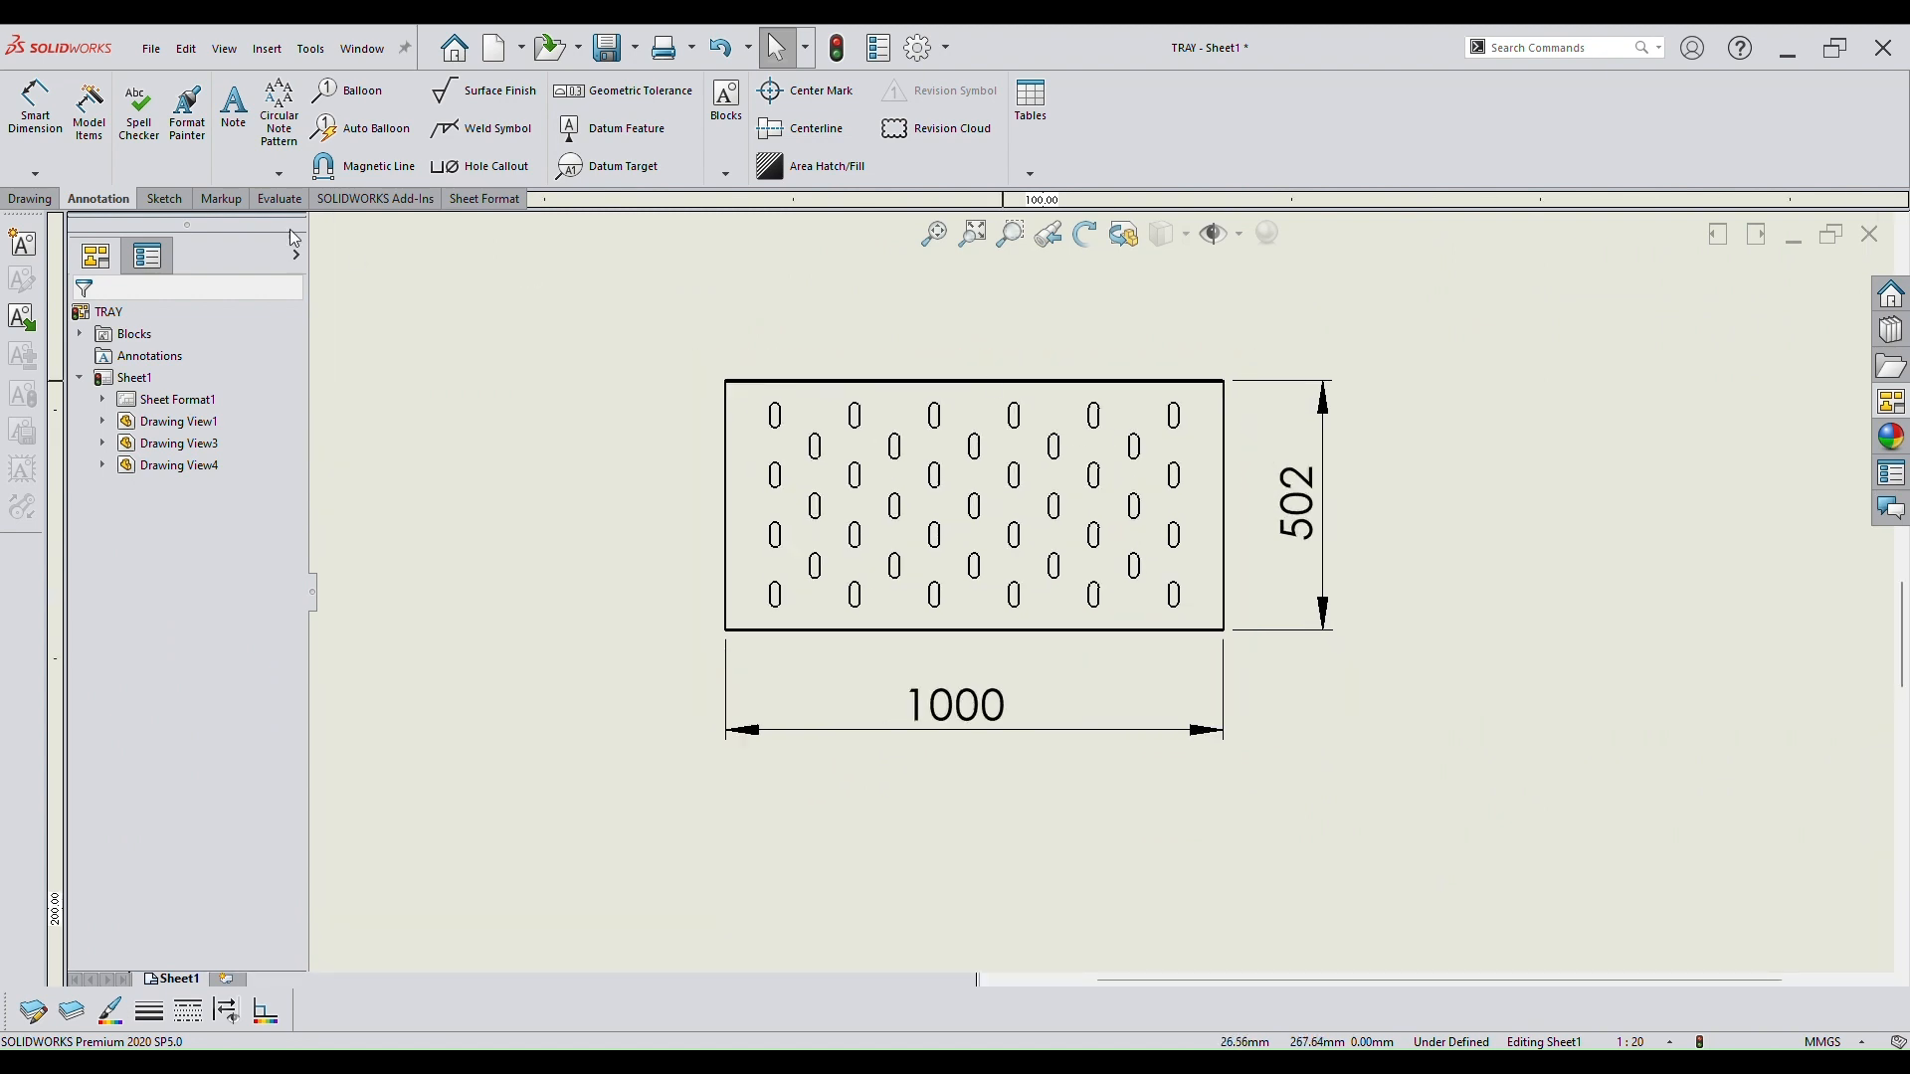
pyautogui.click(63, 151)
pyautogui.scroll(-5, 1234, 487)
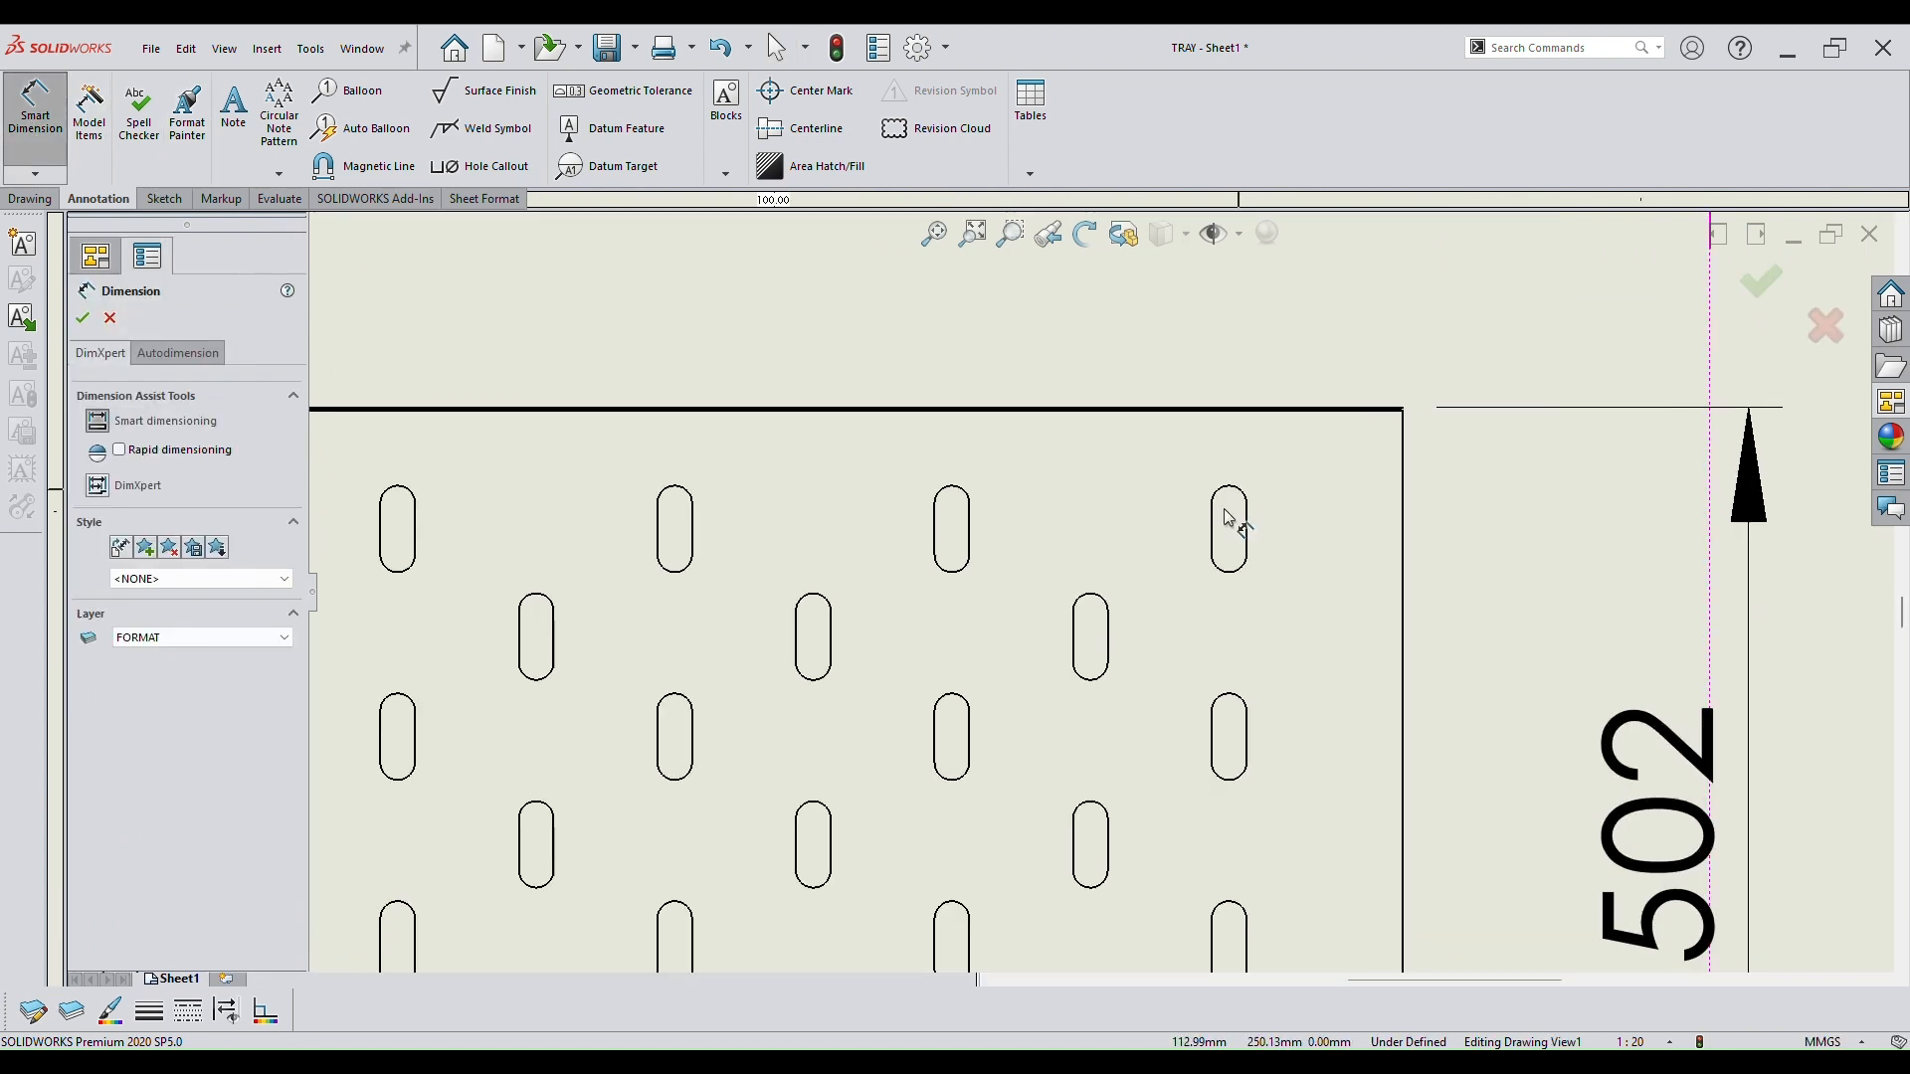
pyautogui.click(1211, 527)
pyautogui.scroll(3, 1134, 398)
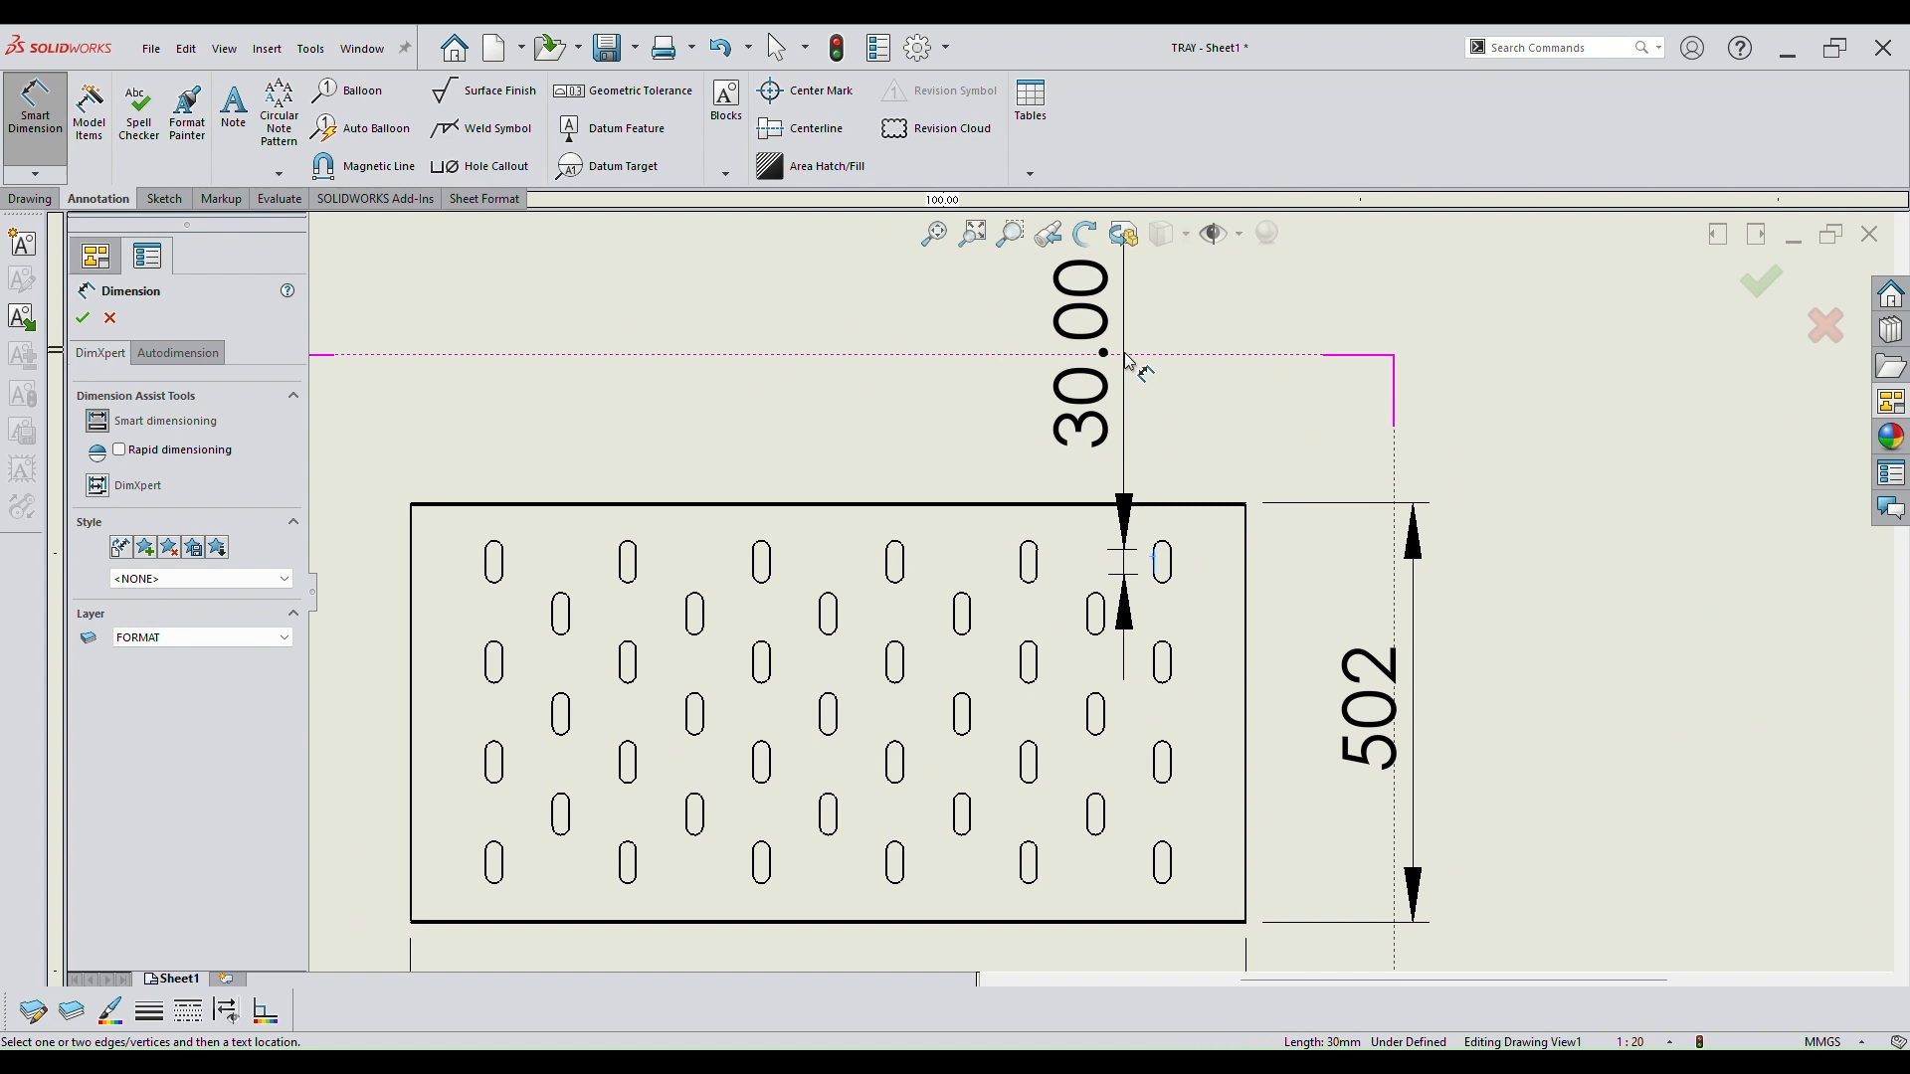
pyautogui.click(1129, 360)
pyautogui.scroll(-3, 1129, 348)
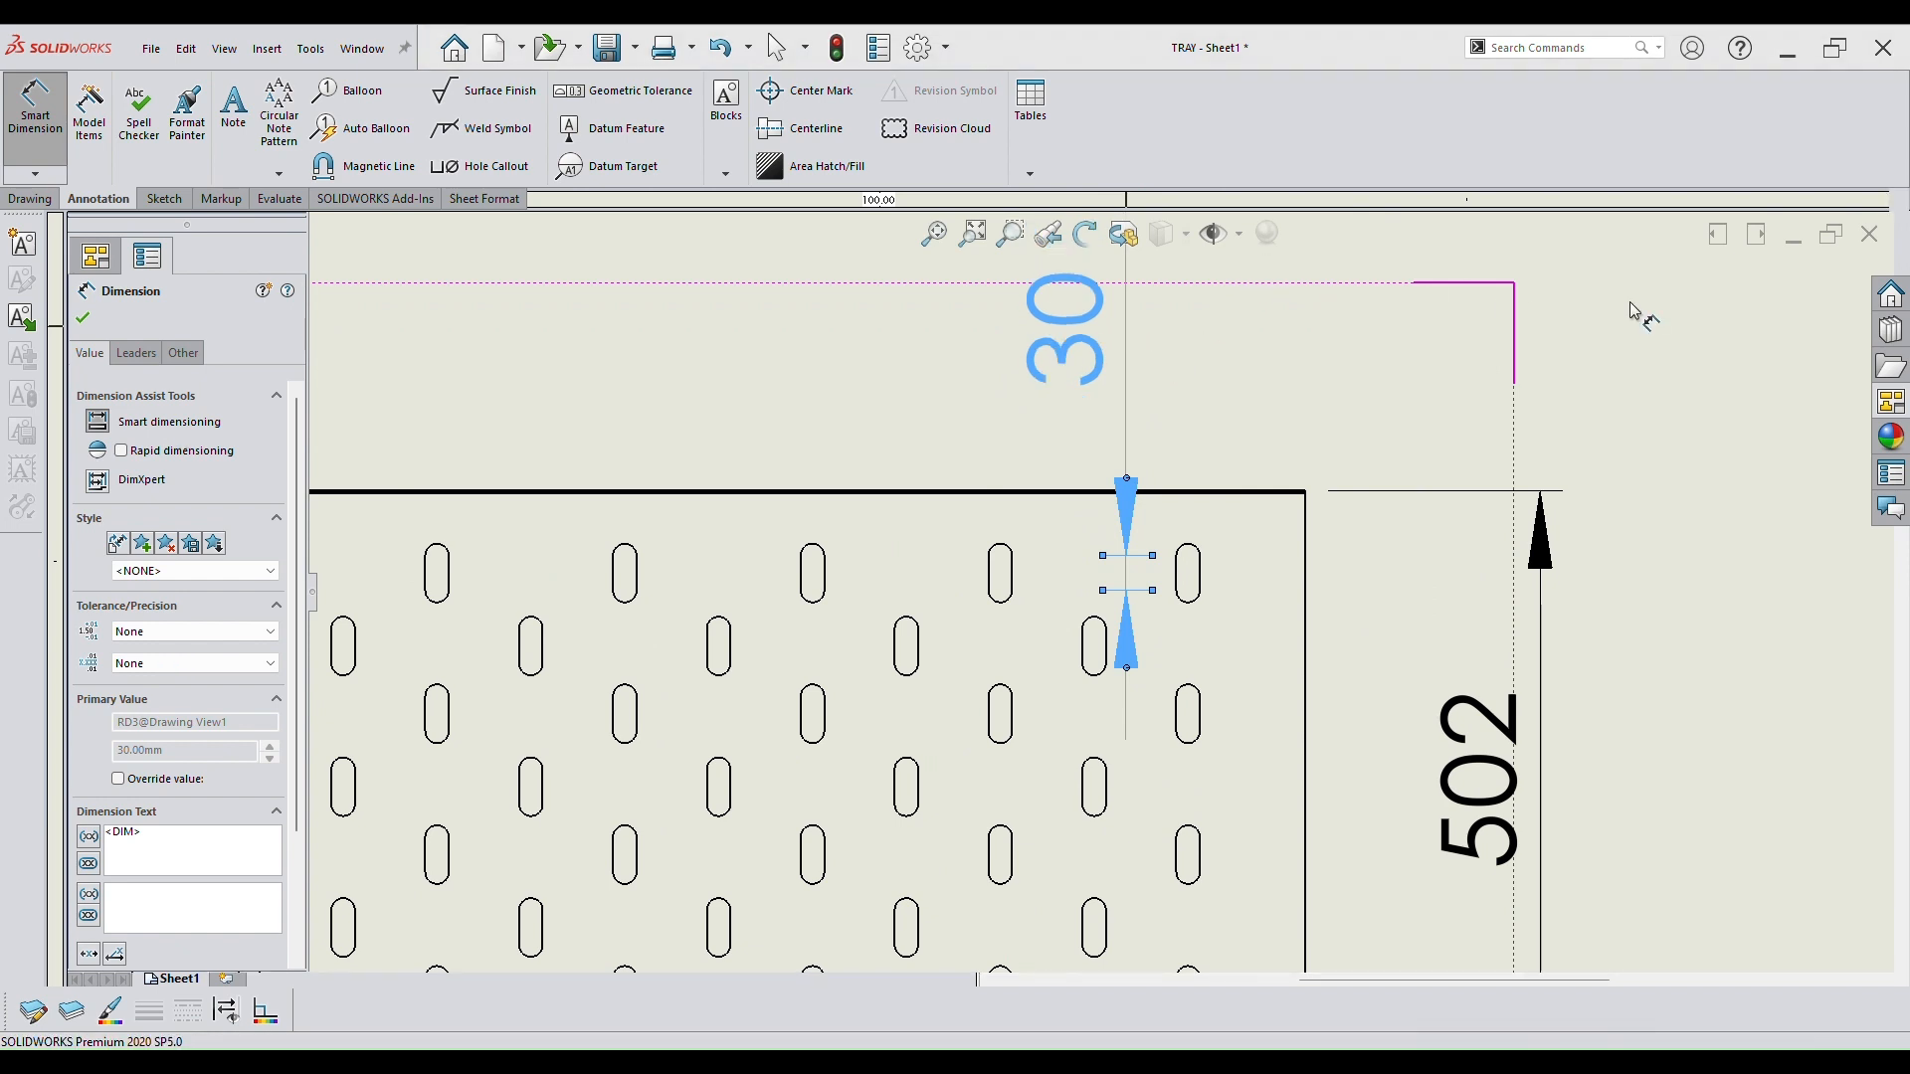
pyautogui.click(1631, 310)
# Dimension the width of the top view's upper-right slot between its straight sides, placed above the view without decimals.
pyautogui.scroll(-2, 1328, 545)
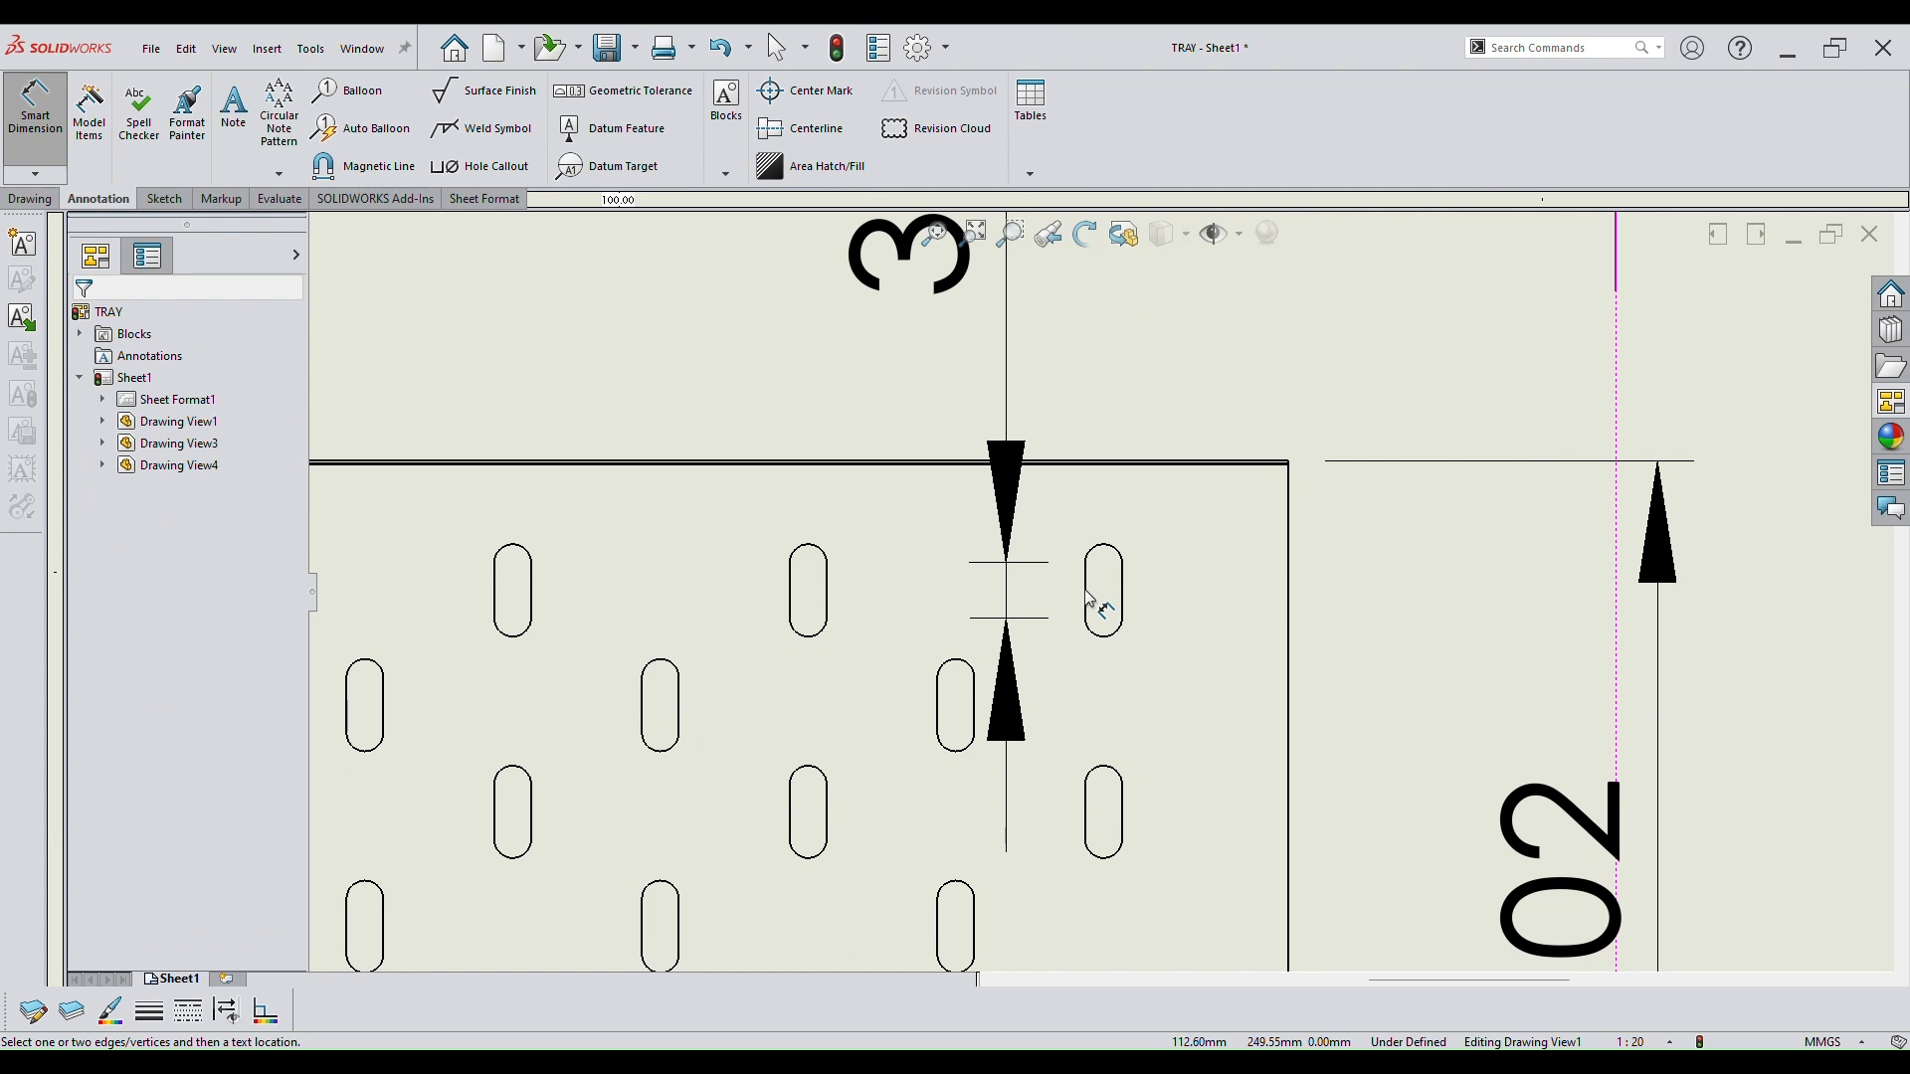
pyautogui.click(1089, 597)
pyautogui.scroll(4, 1094, 592)
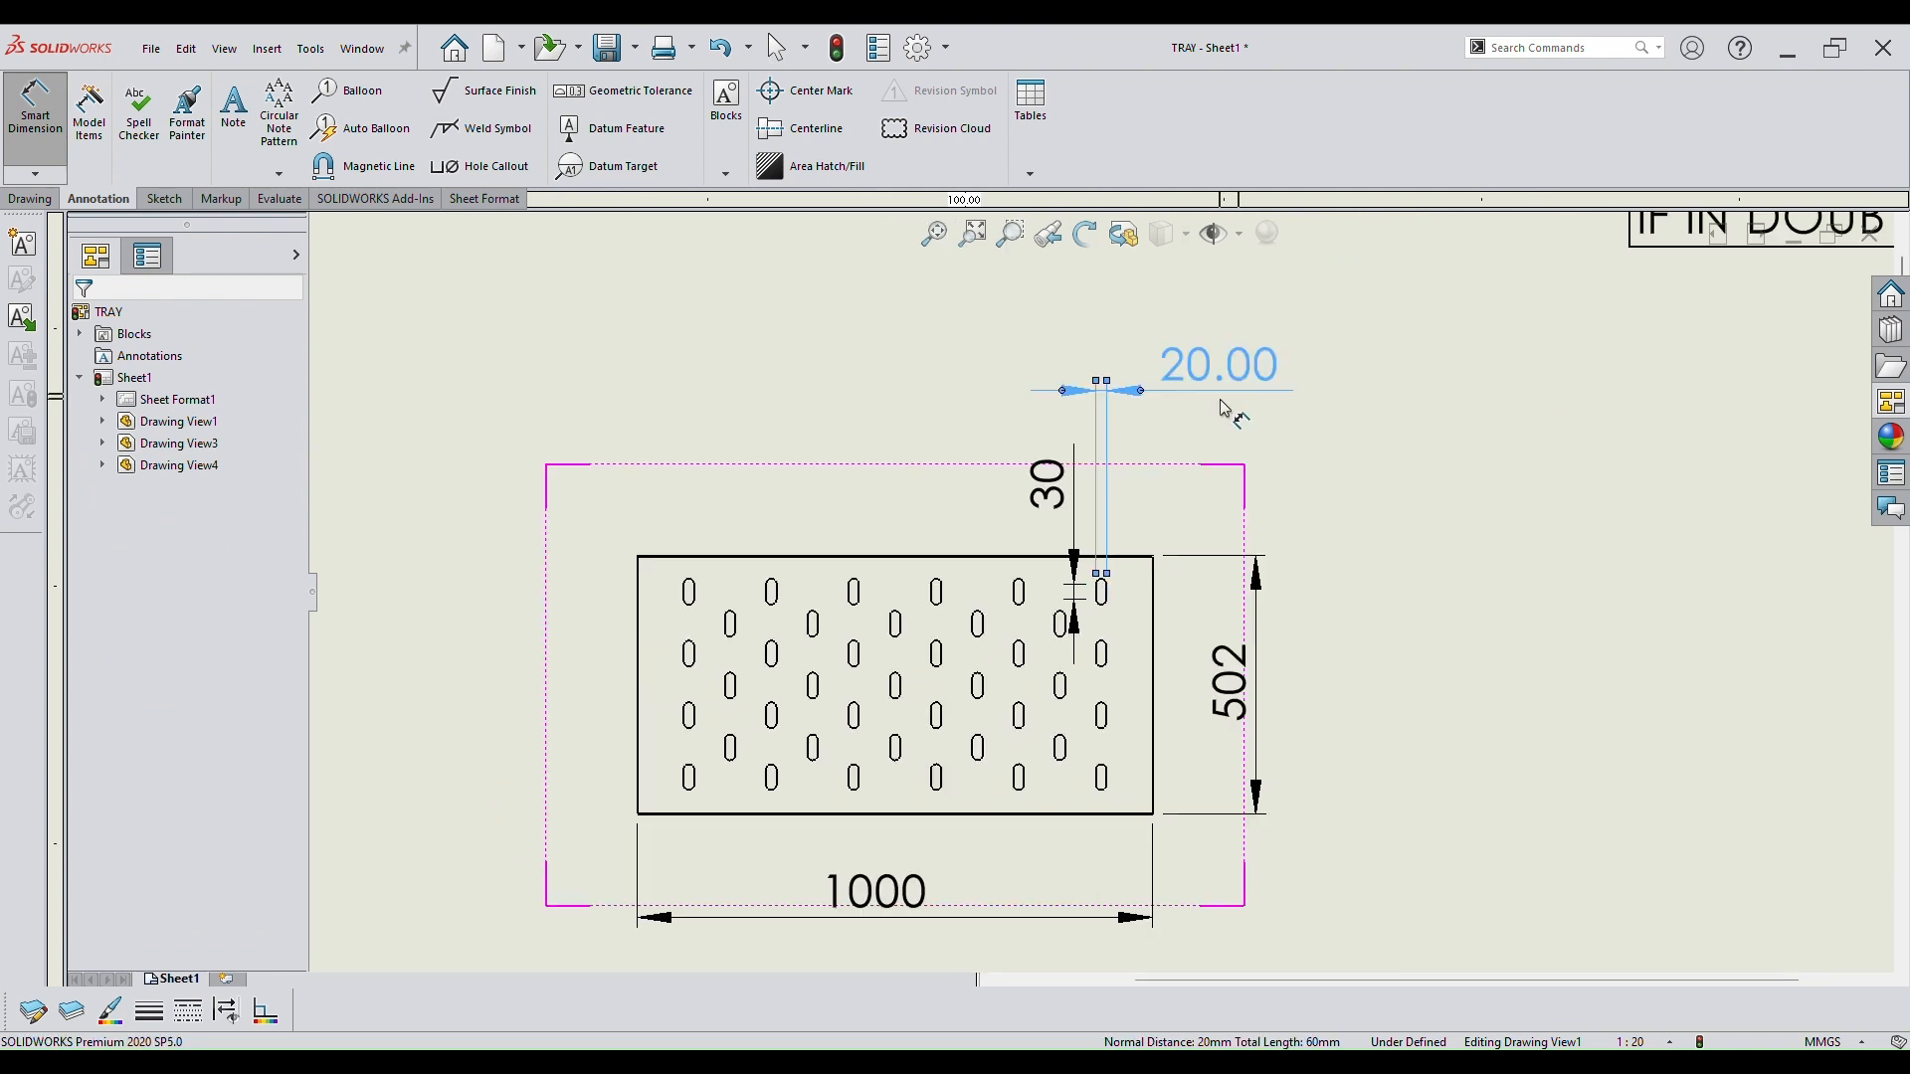
pyautogui.click(1271, 358)
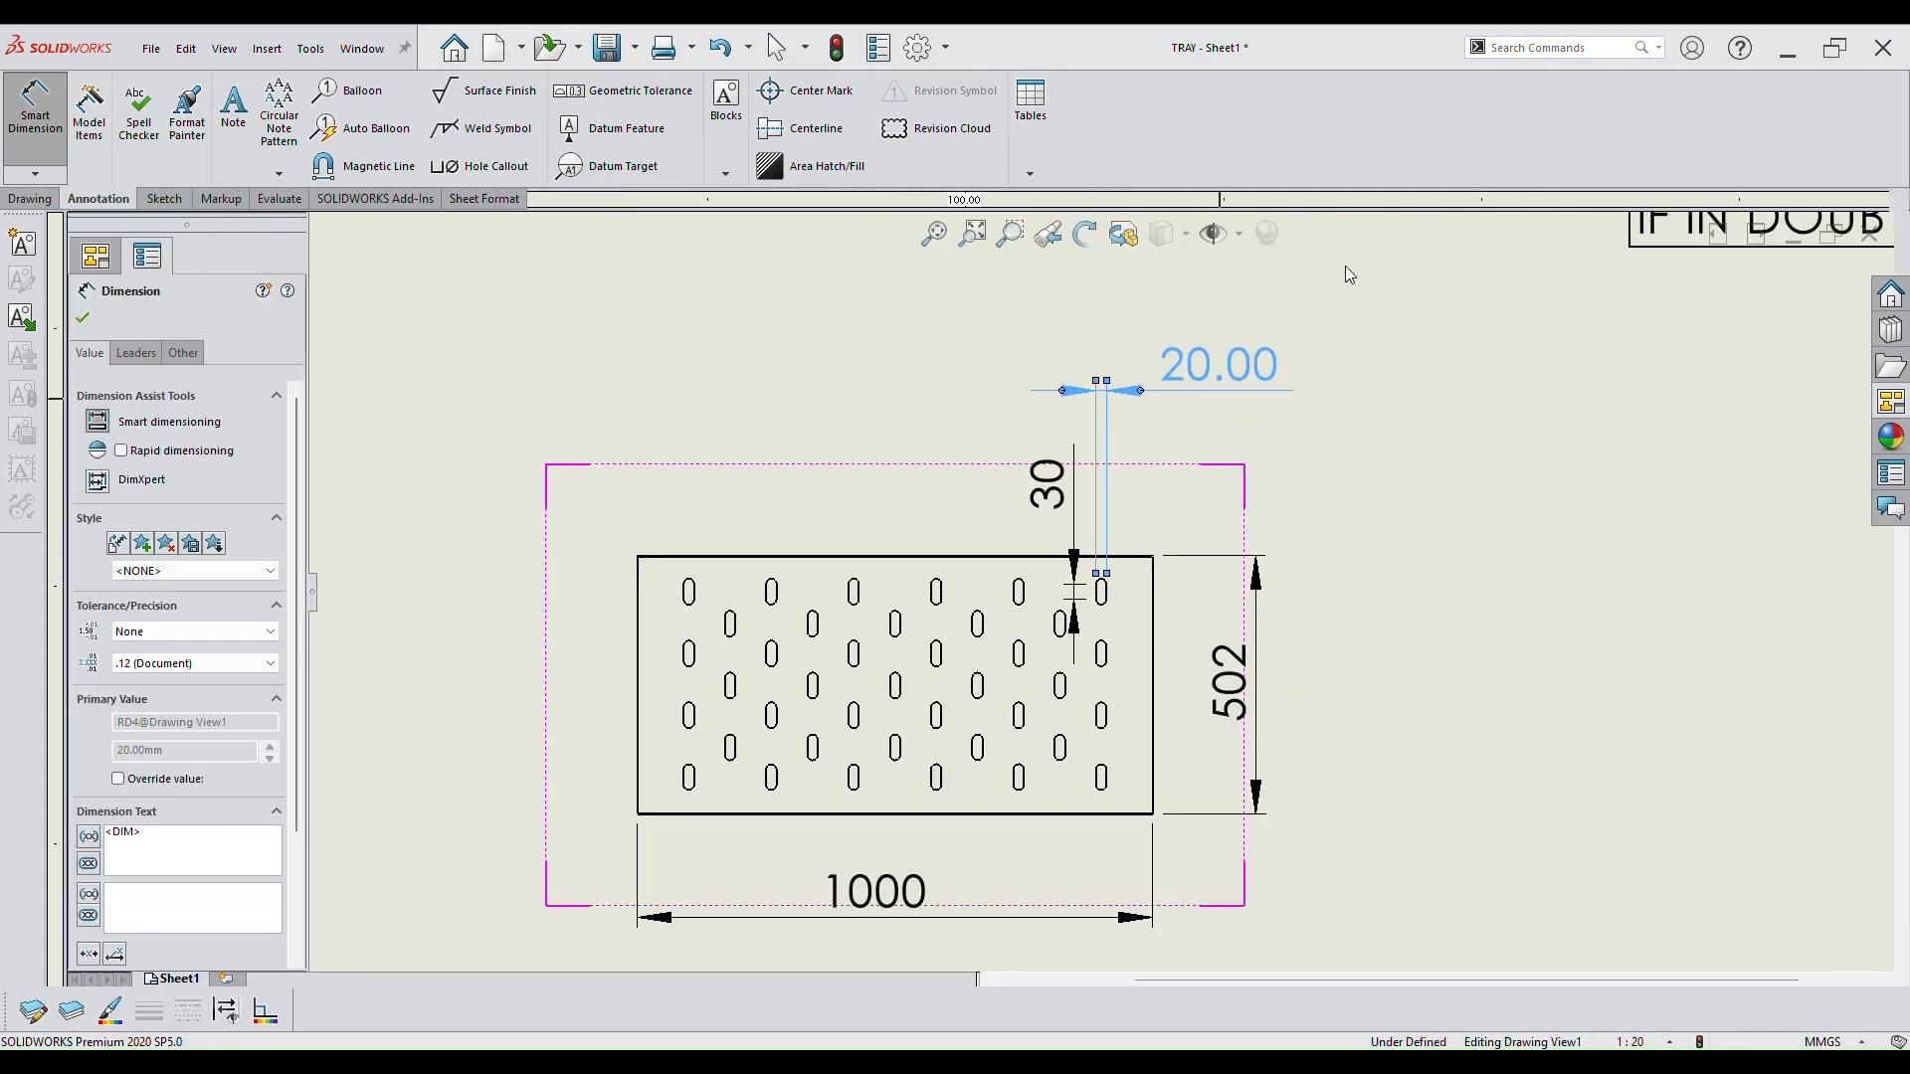
pyautogui.click(1468, 501)
# Add a radius dimension to the upper-right slot's top arc, placed outside the tray's upper-right corner without decimals.
pyautogui.scroll(-1, 1014, 651)
pyautogui.scroll(-4, 1074, 619)
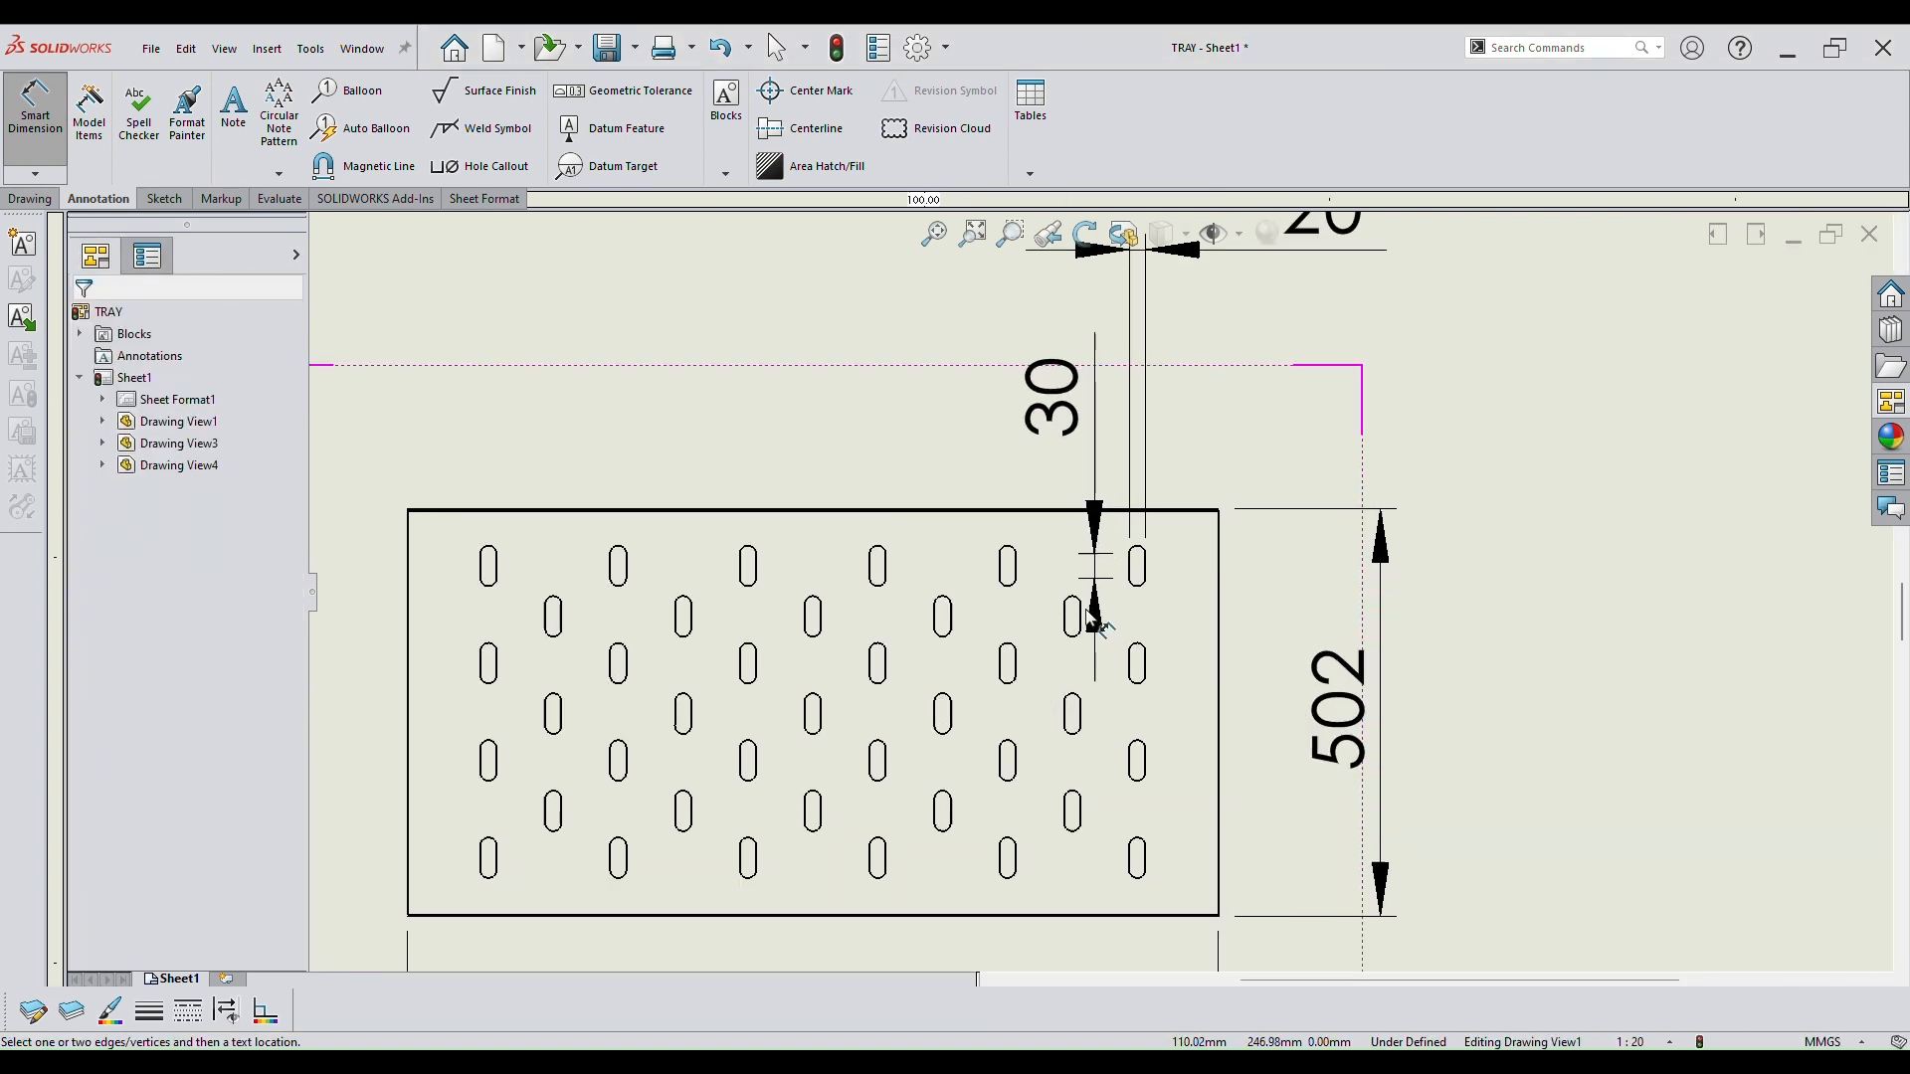
pyautogui.scroll(-1, 1153, 567)
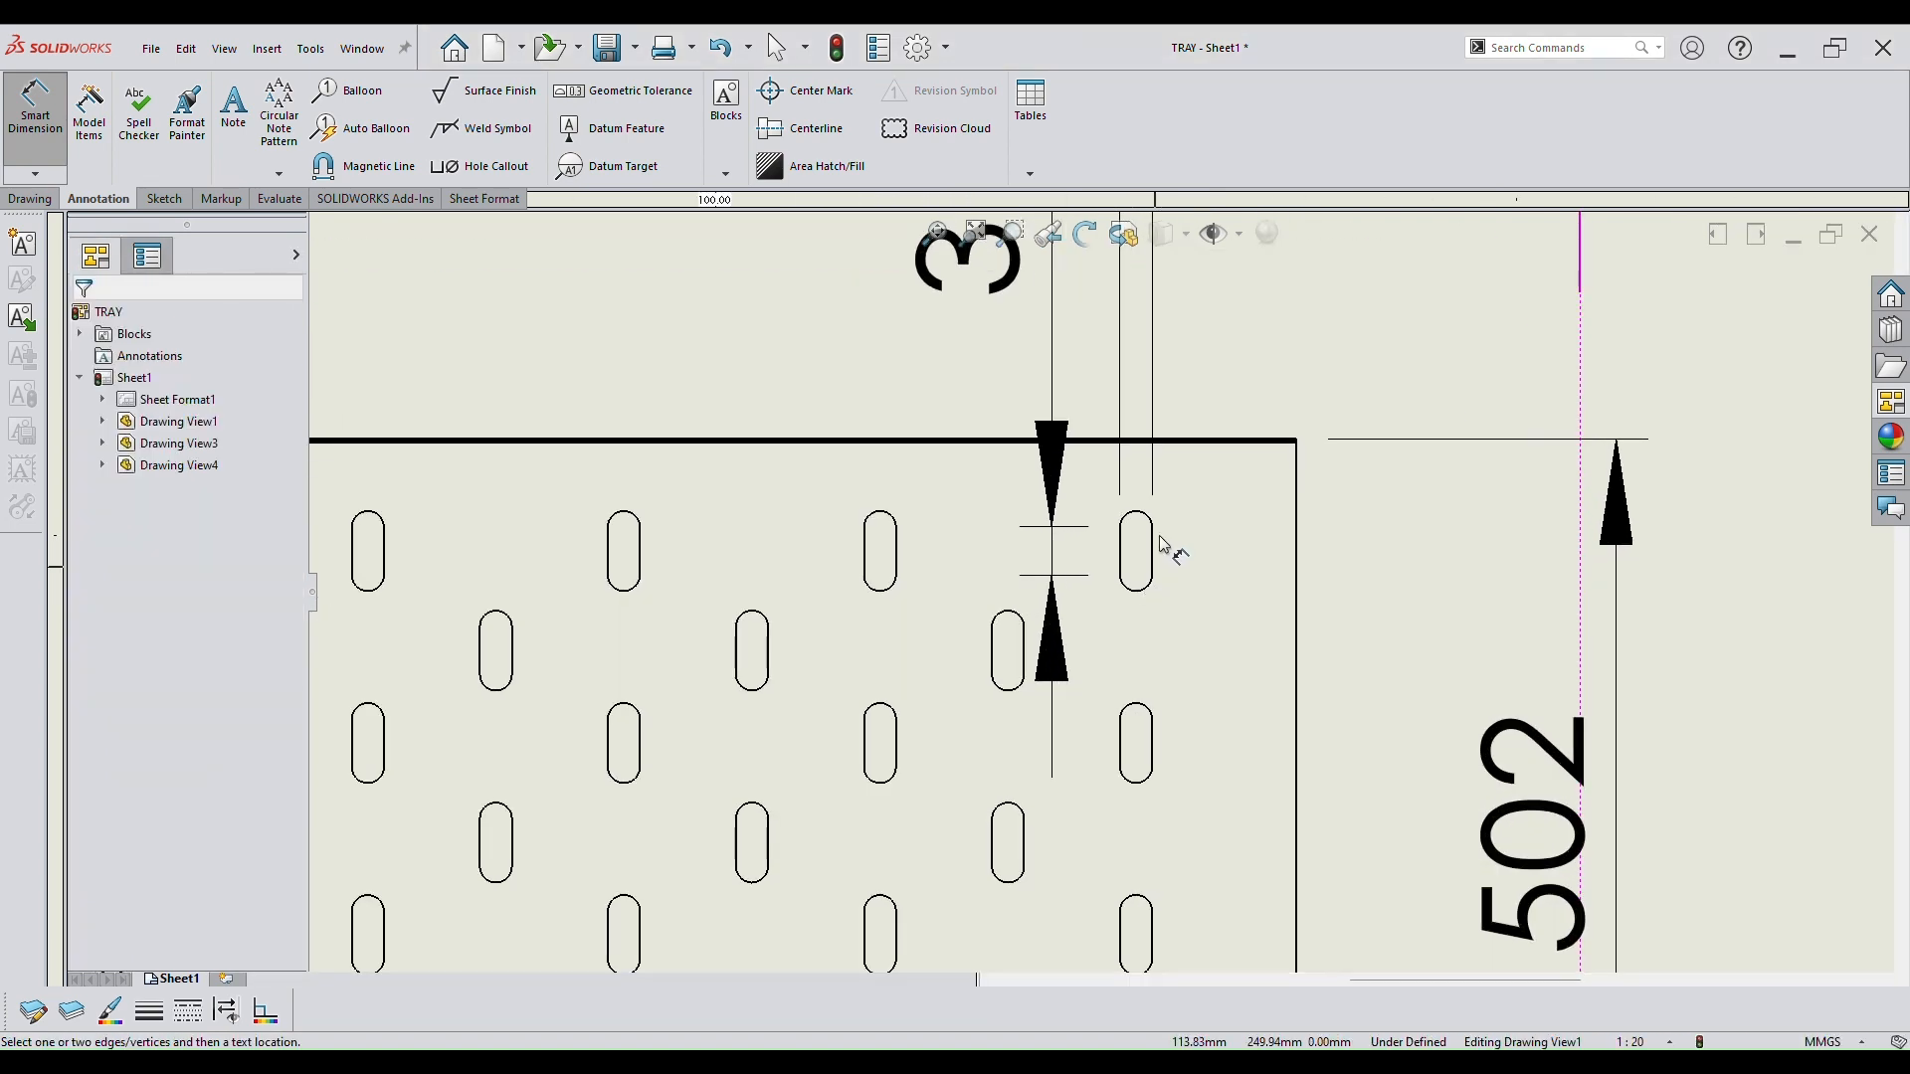
pyautogui.click(1142, 517)
pyautogui.scroll(3, 1163, 527)
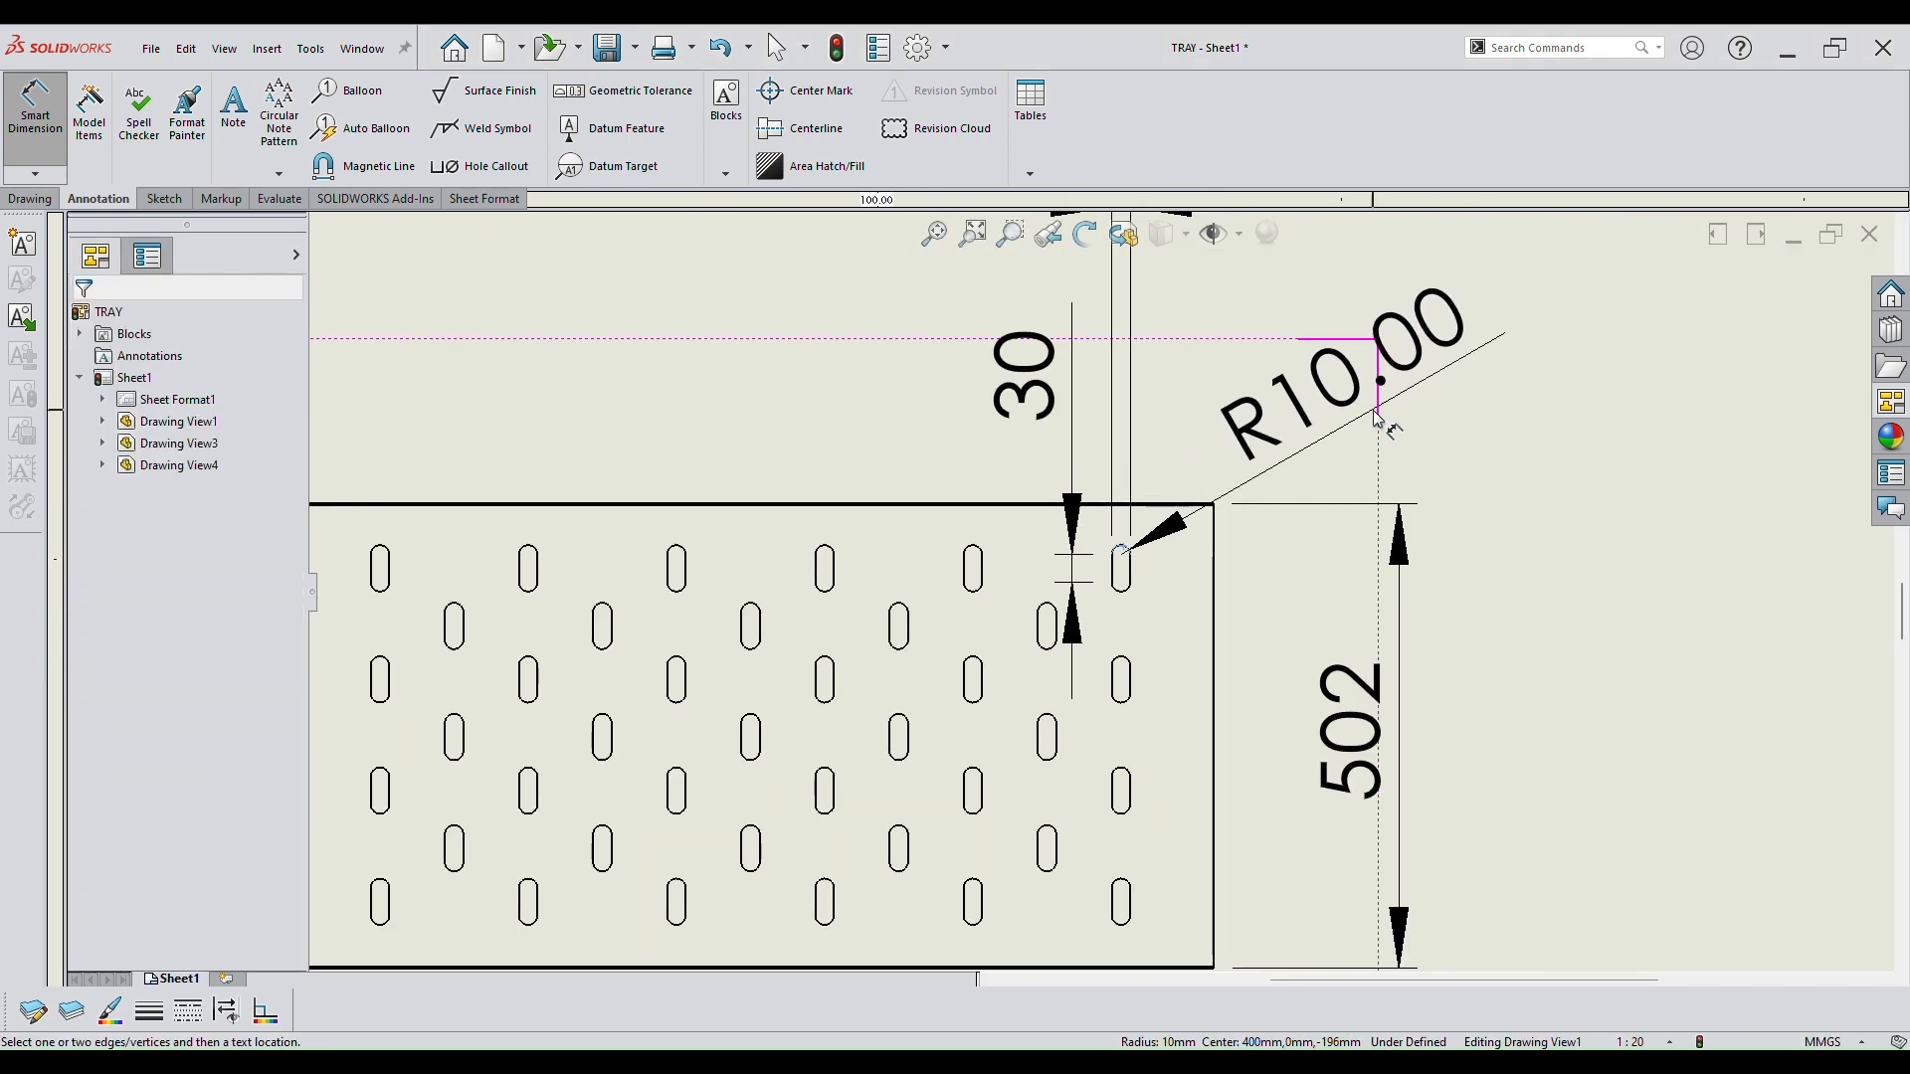
pyautogui.click(1383, 415)
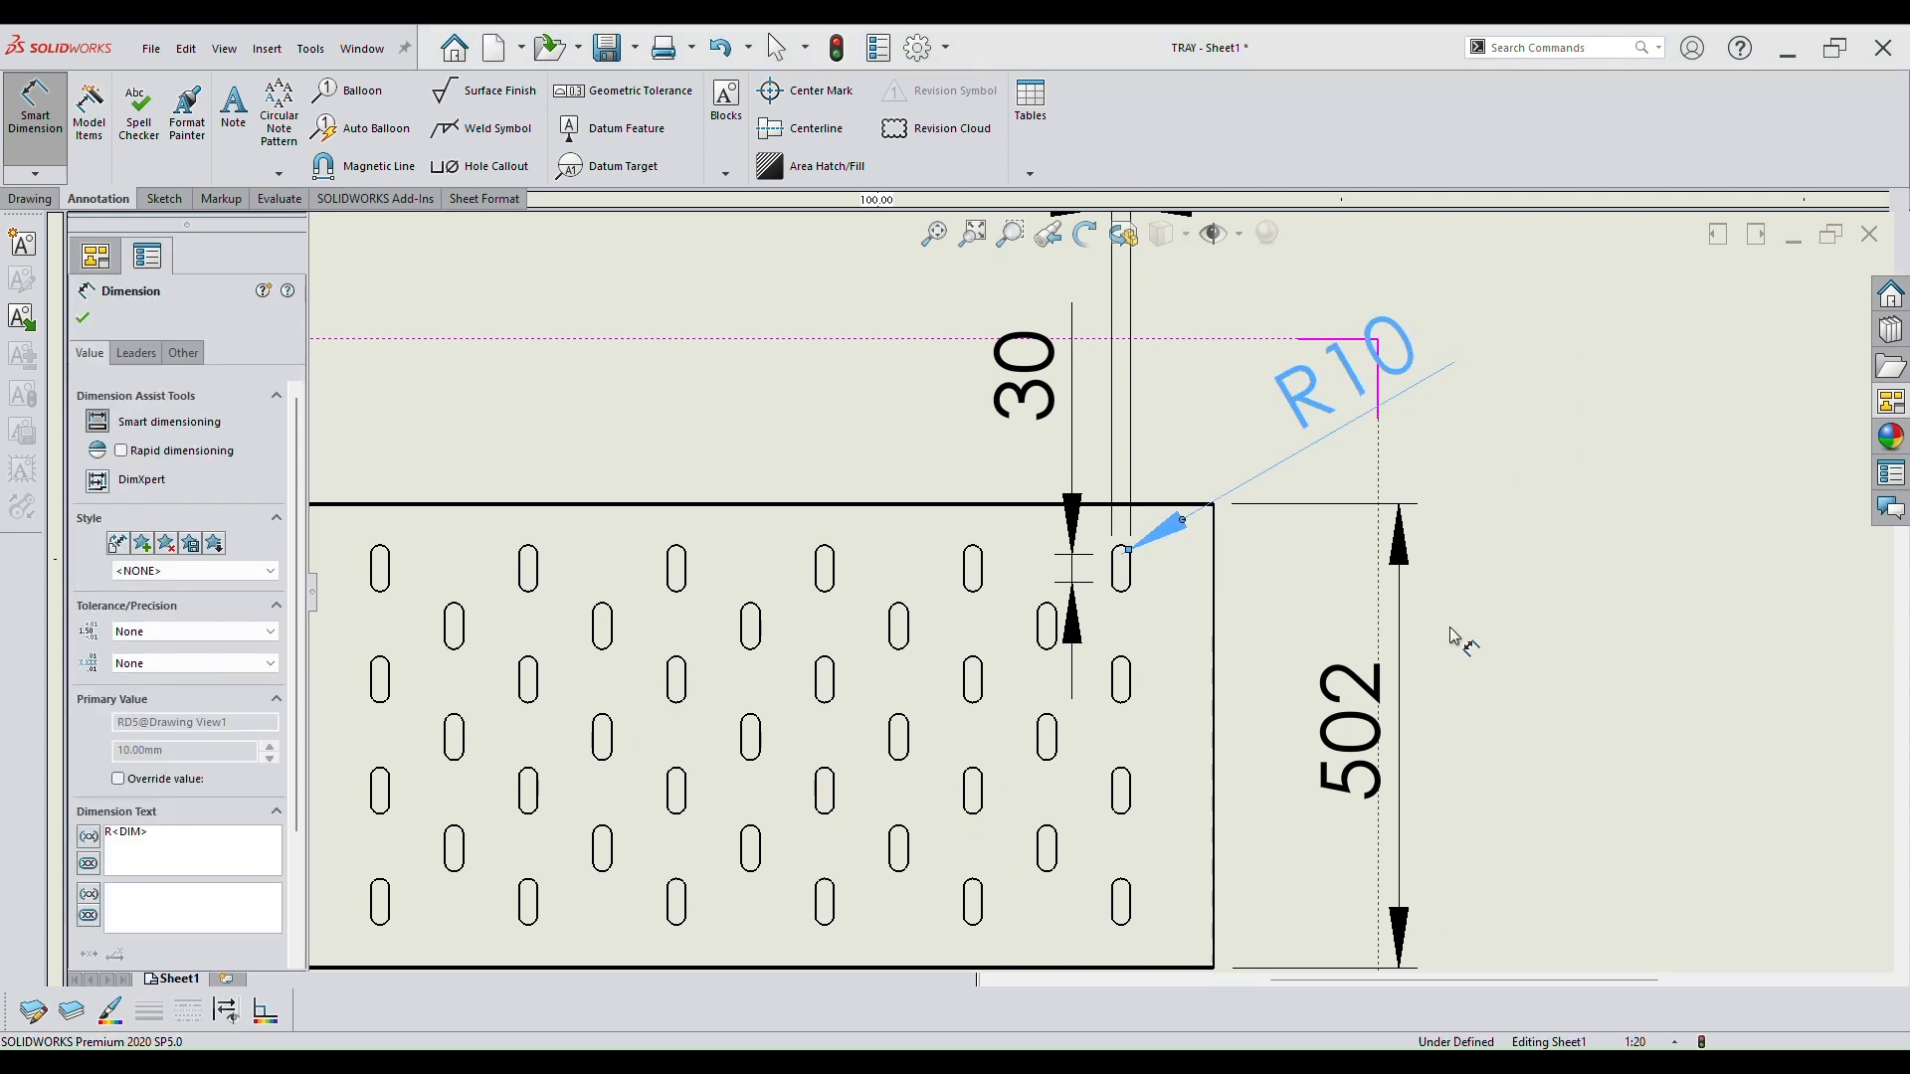
pyautogui.click(1453, 630)
# Dimension the distance from the top view's left edge to the first slot's left side, placed above the view without decimals.
pyautogui.scroll(6, 1287, 678)
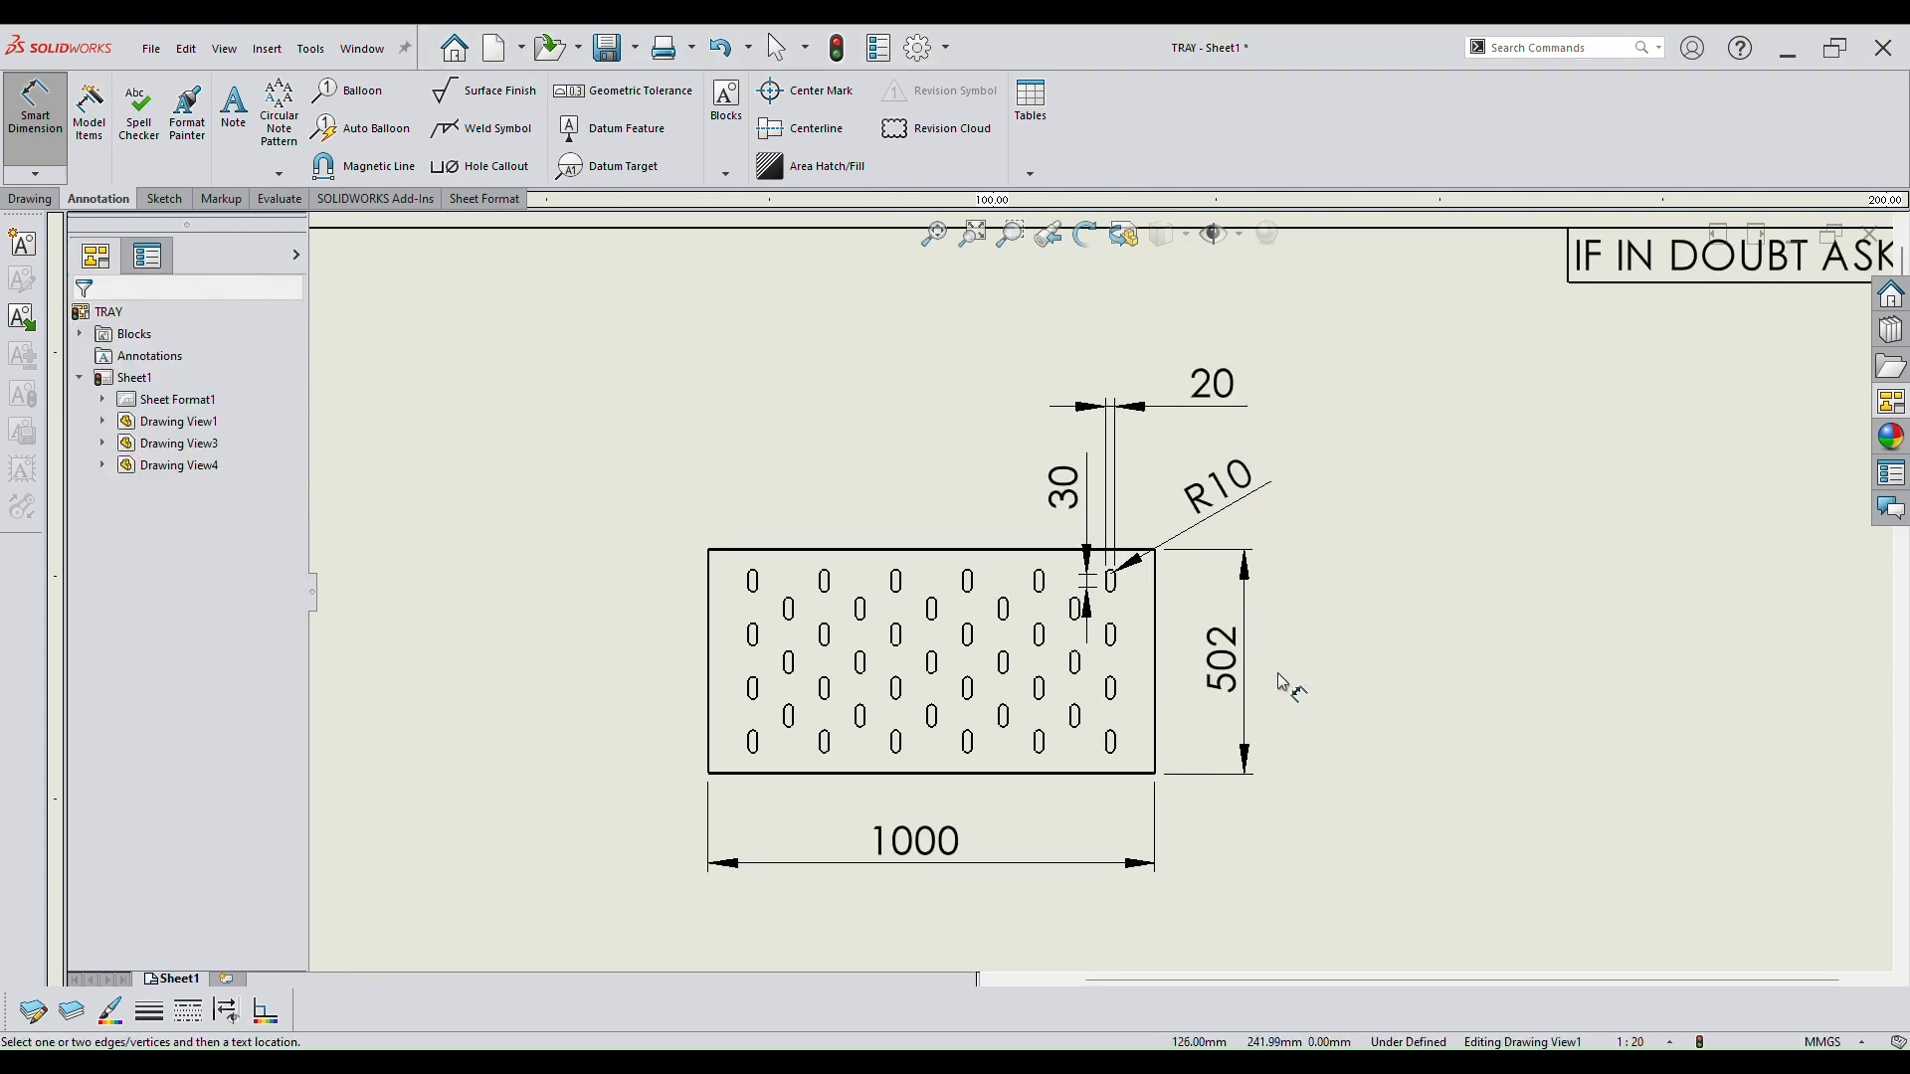
pyautogui.scroll(-1, 835, 656)
pyautogui.scroll(-3, 898, 578)
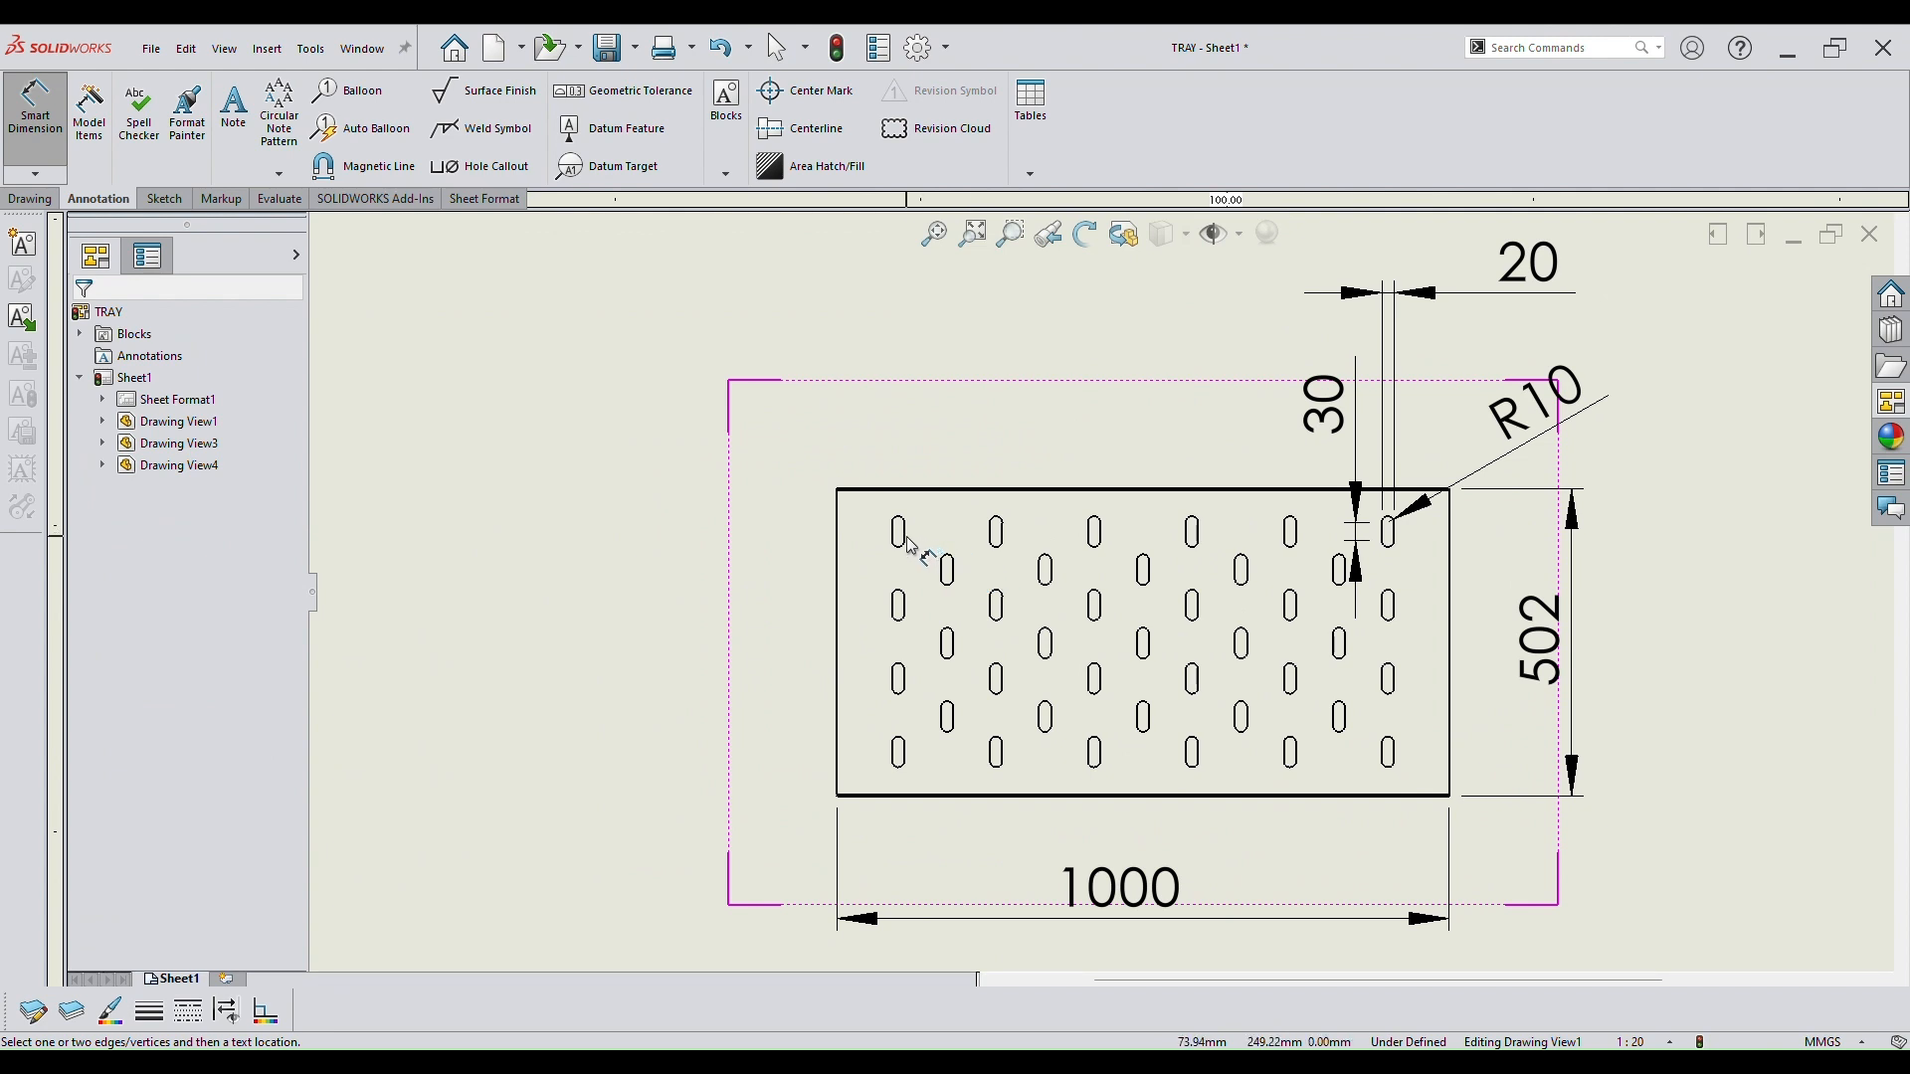
pyautogui.scroll(-4, 910, 547)
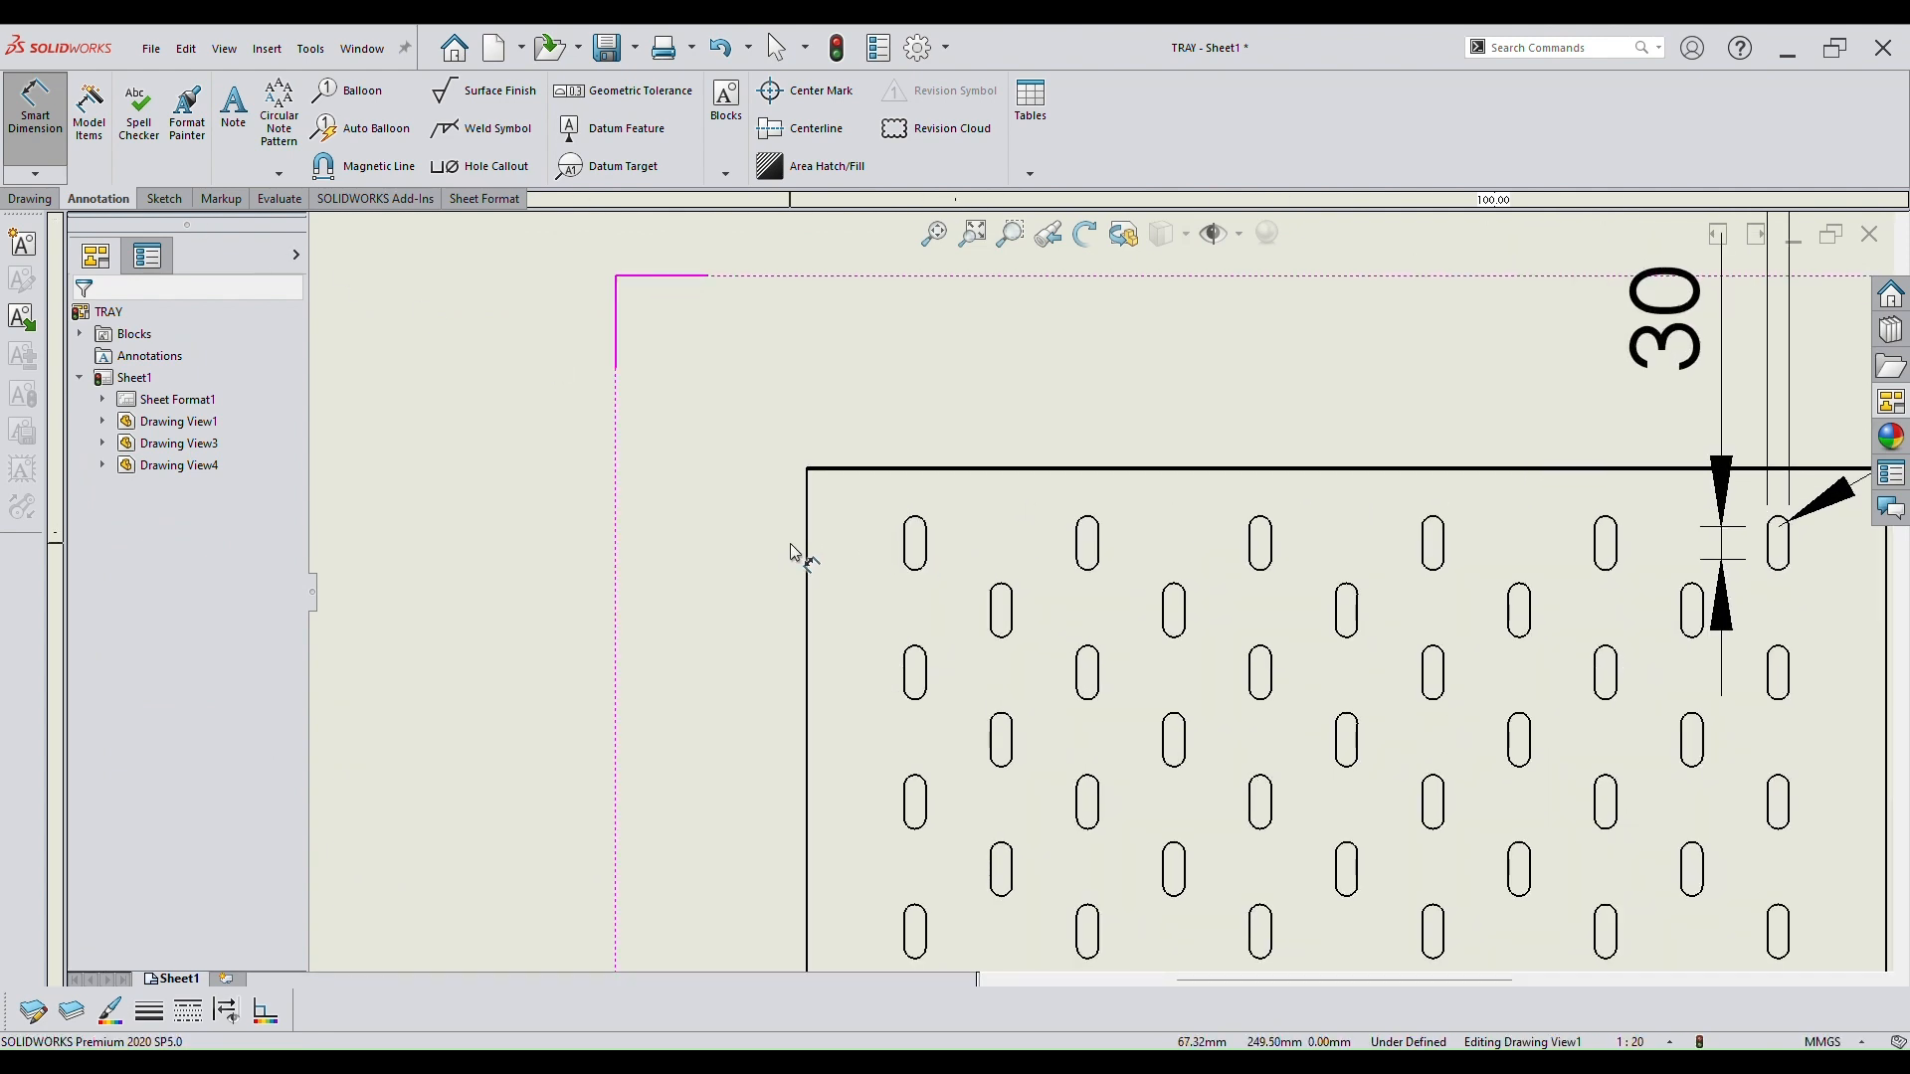
pyautogui.click(806, 545)
pyautogui.click(904, 546)
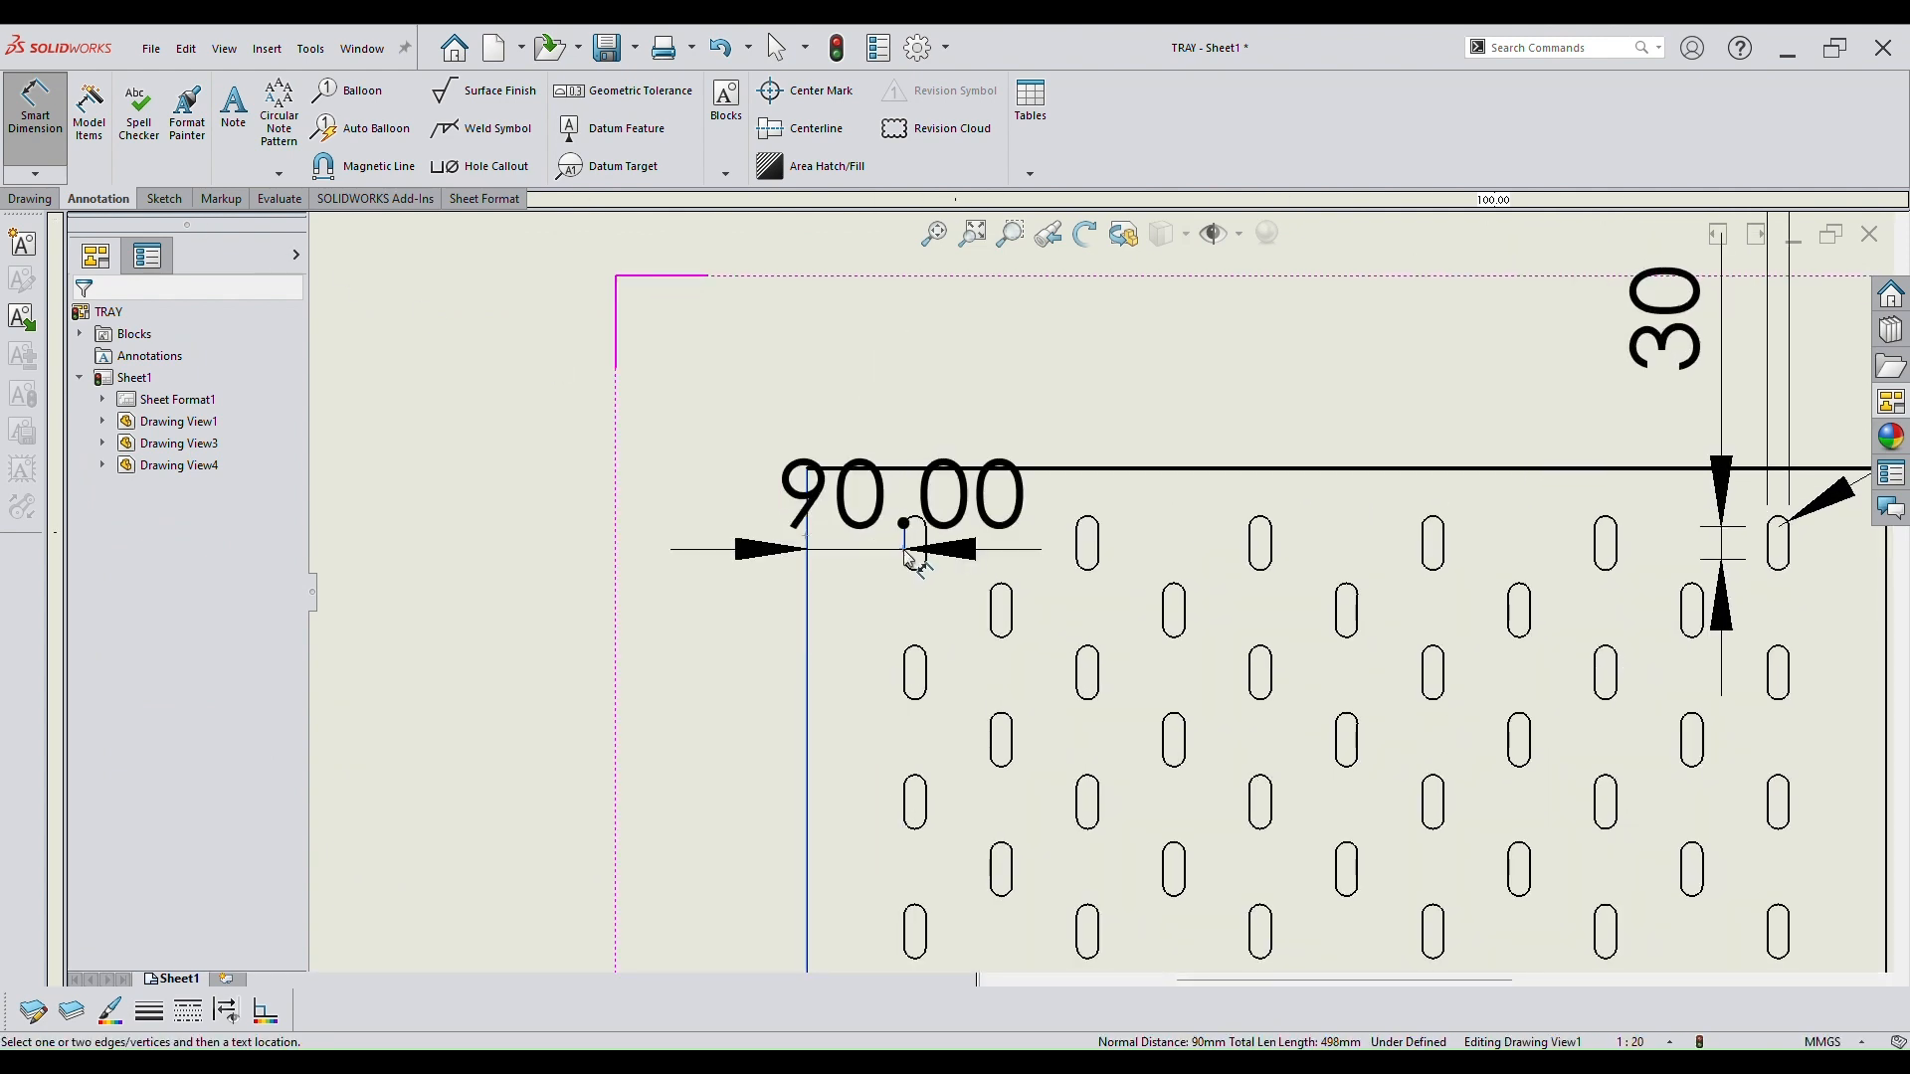
pyautogui.click(592, 396)
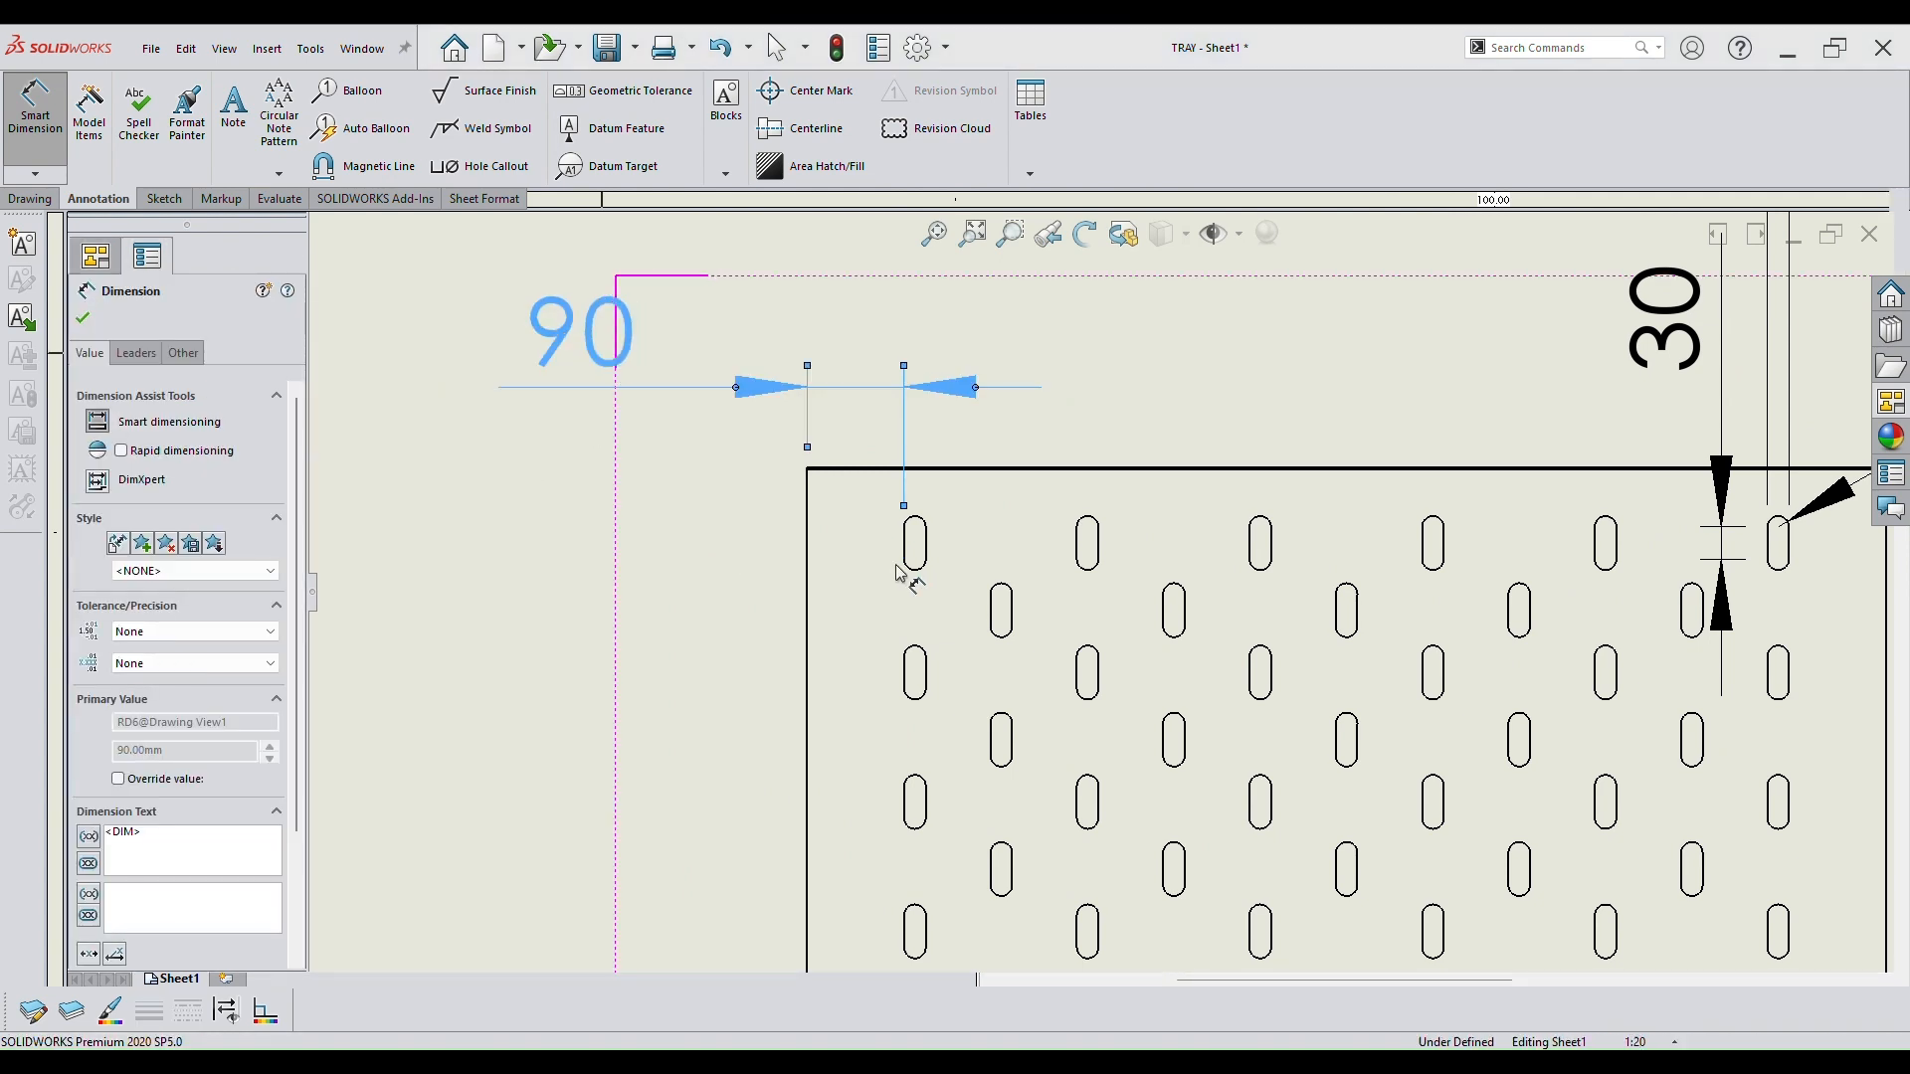
pyautogui.click(919, 543)
# Dimension the gap between the facing sides of the first two top-row slots, placed above the view without decimals.
pyautogui.click(925, 543)
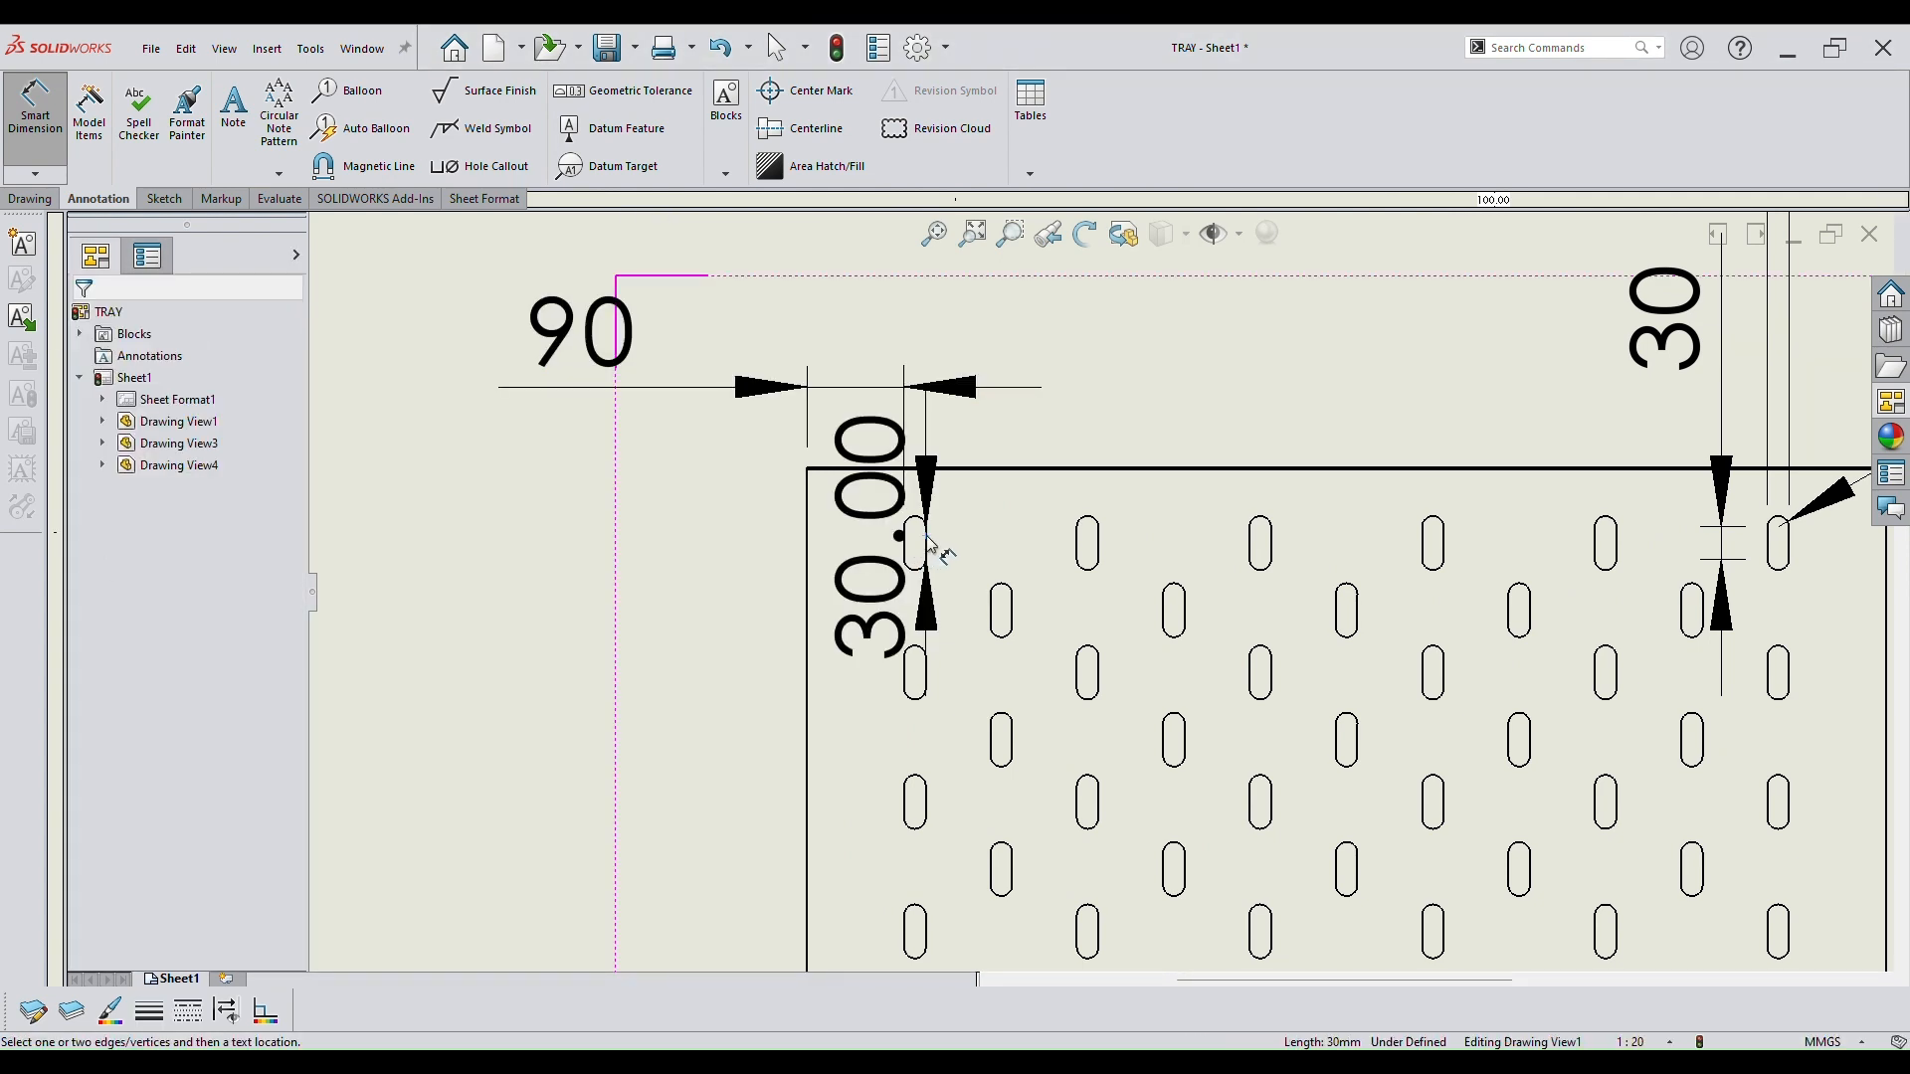
pyautogui.click(1082, 543)
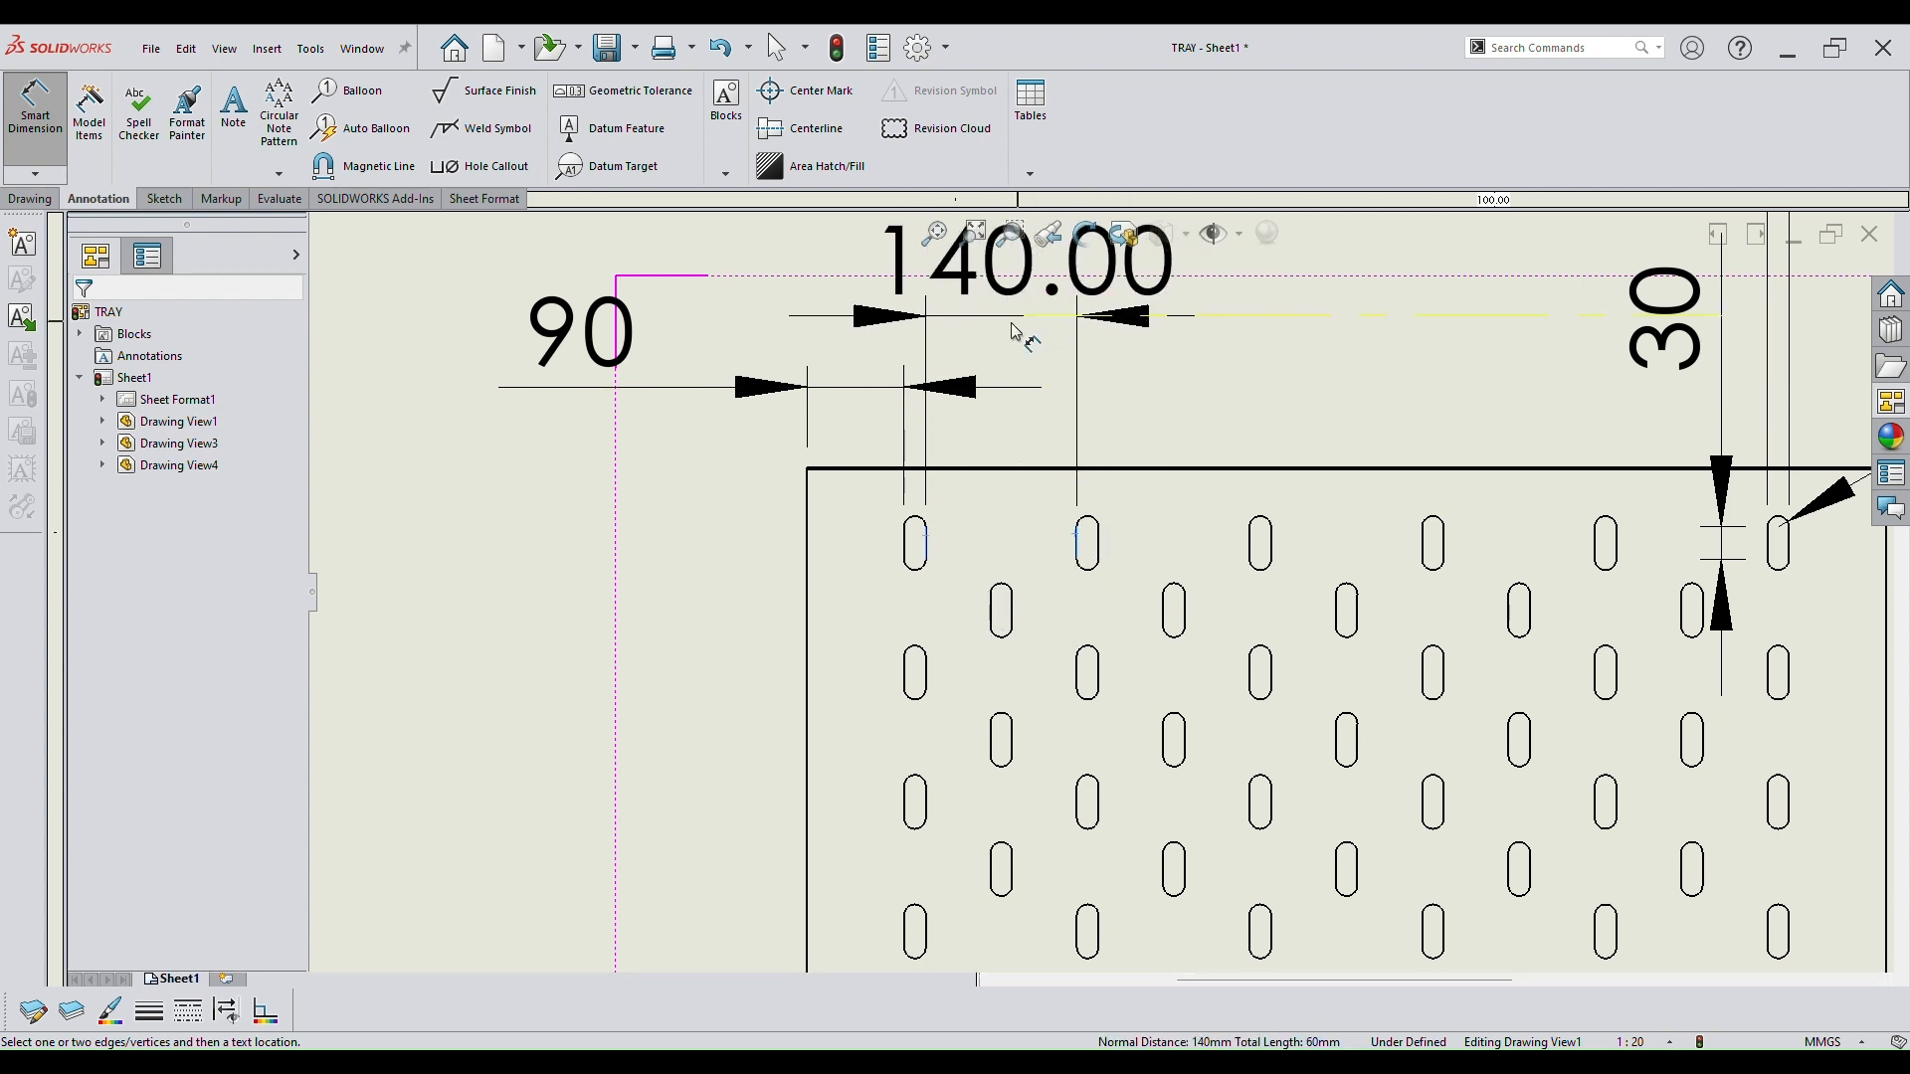
pyautogui.scroll(3, 995, 358)
pyautogui.click(950, 353)
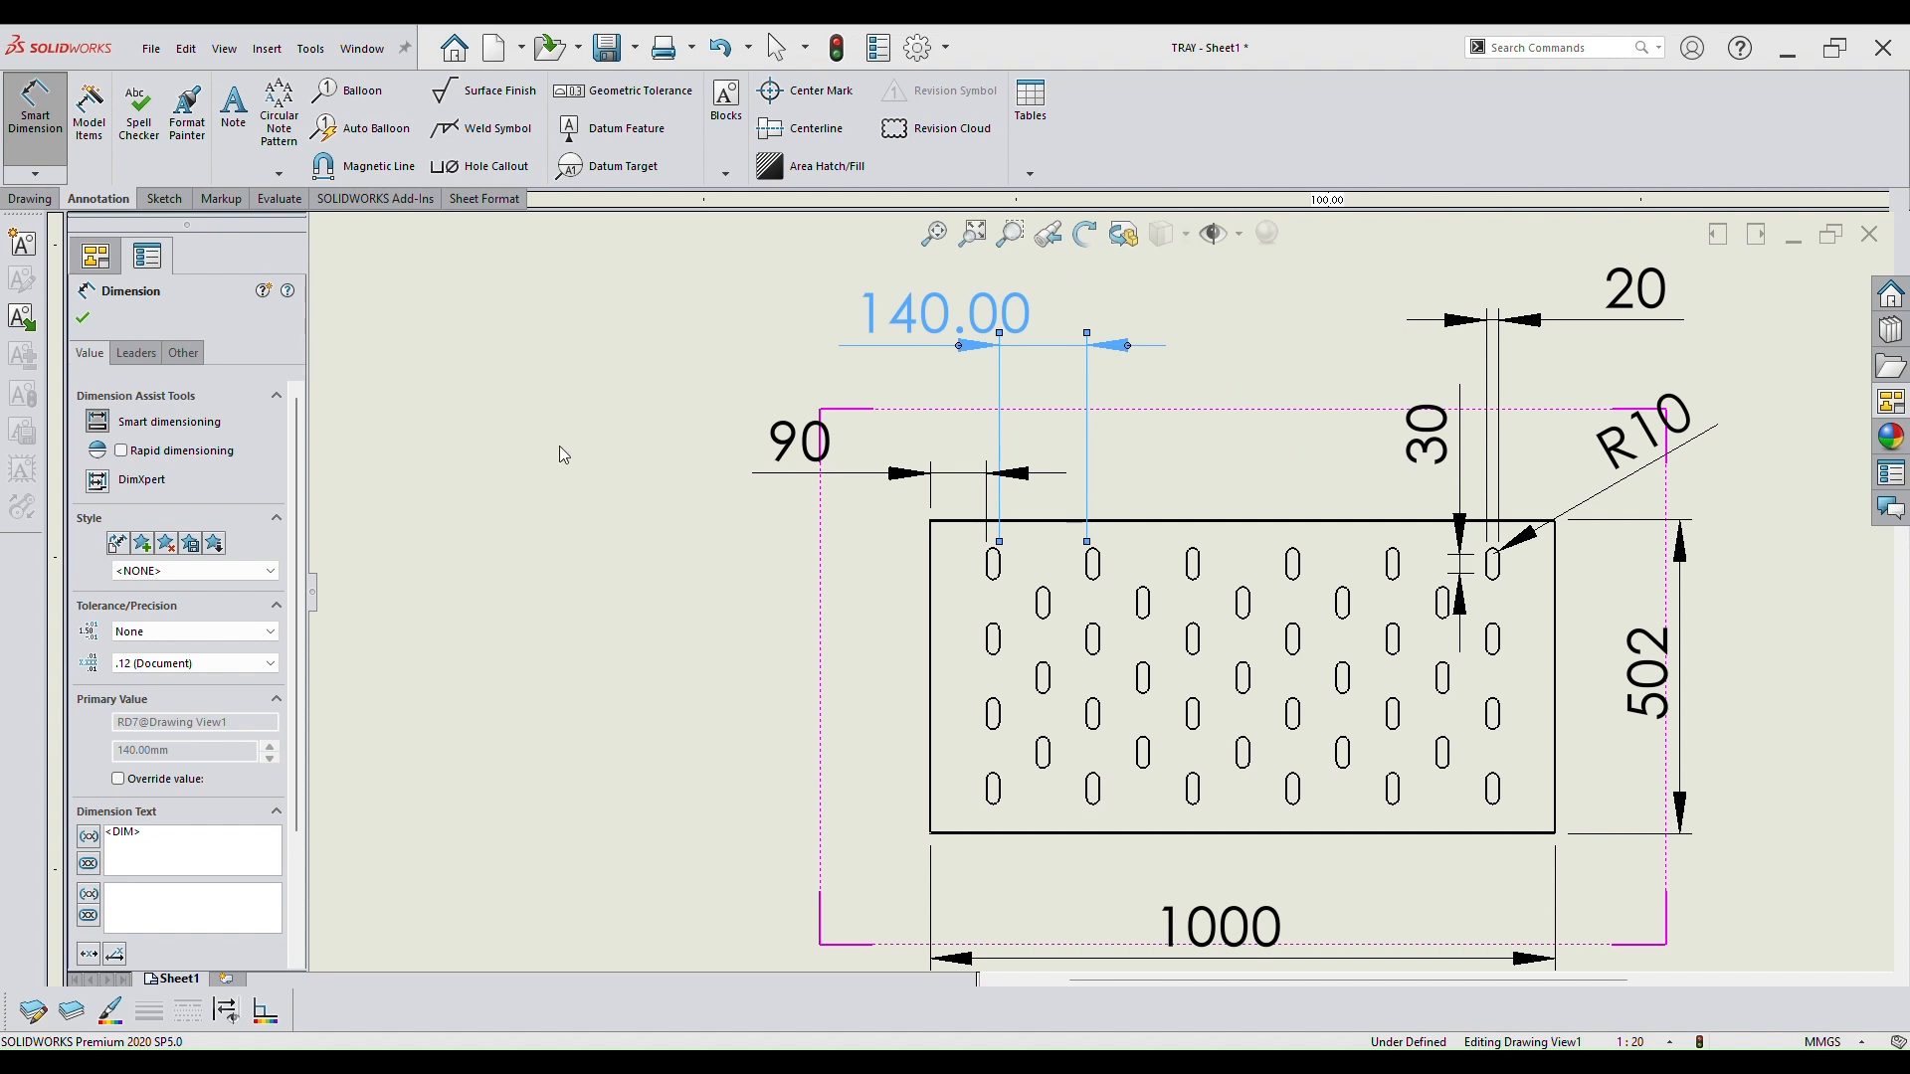
pyautogui.click(269, 664)
pyautogui.click(179, 680)
pyautogui.click(715, 692)
# Dimension the vertical spacing between the facing end arcs of the leftmost column's first two slots, placed beside the view without decimals.
pyautogui.scroll(-2, 928, 721)
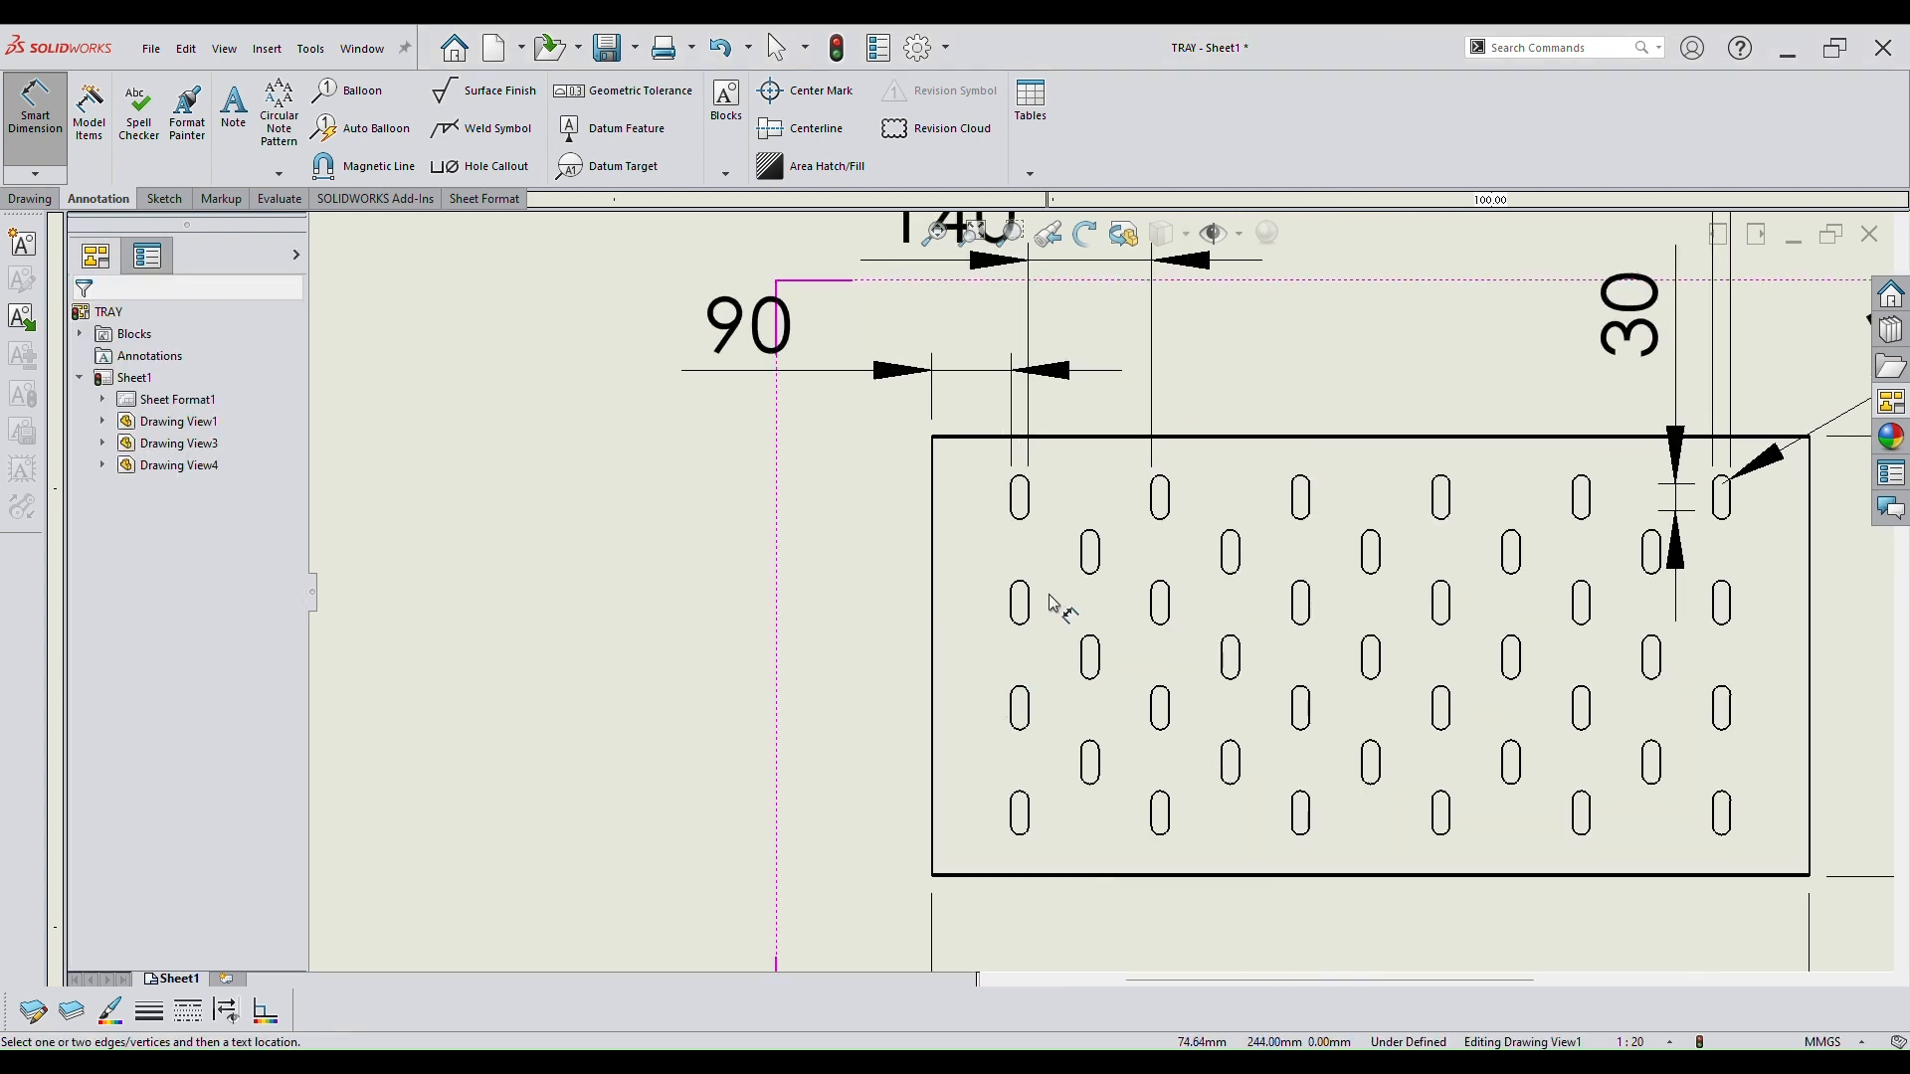
pyautogui.scroll(-1, 1025, 517)
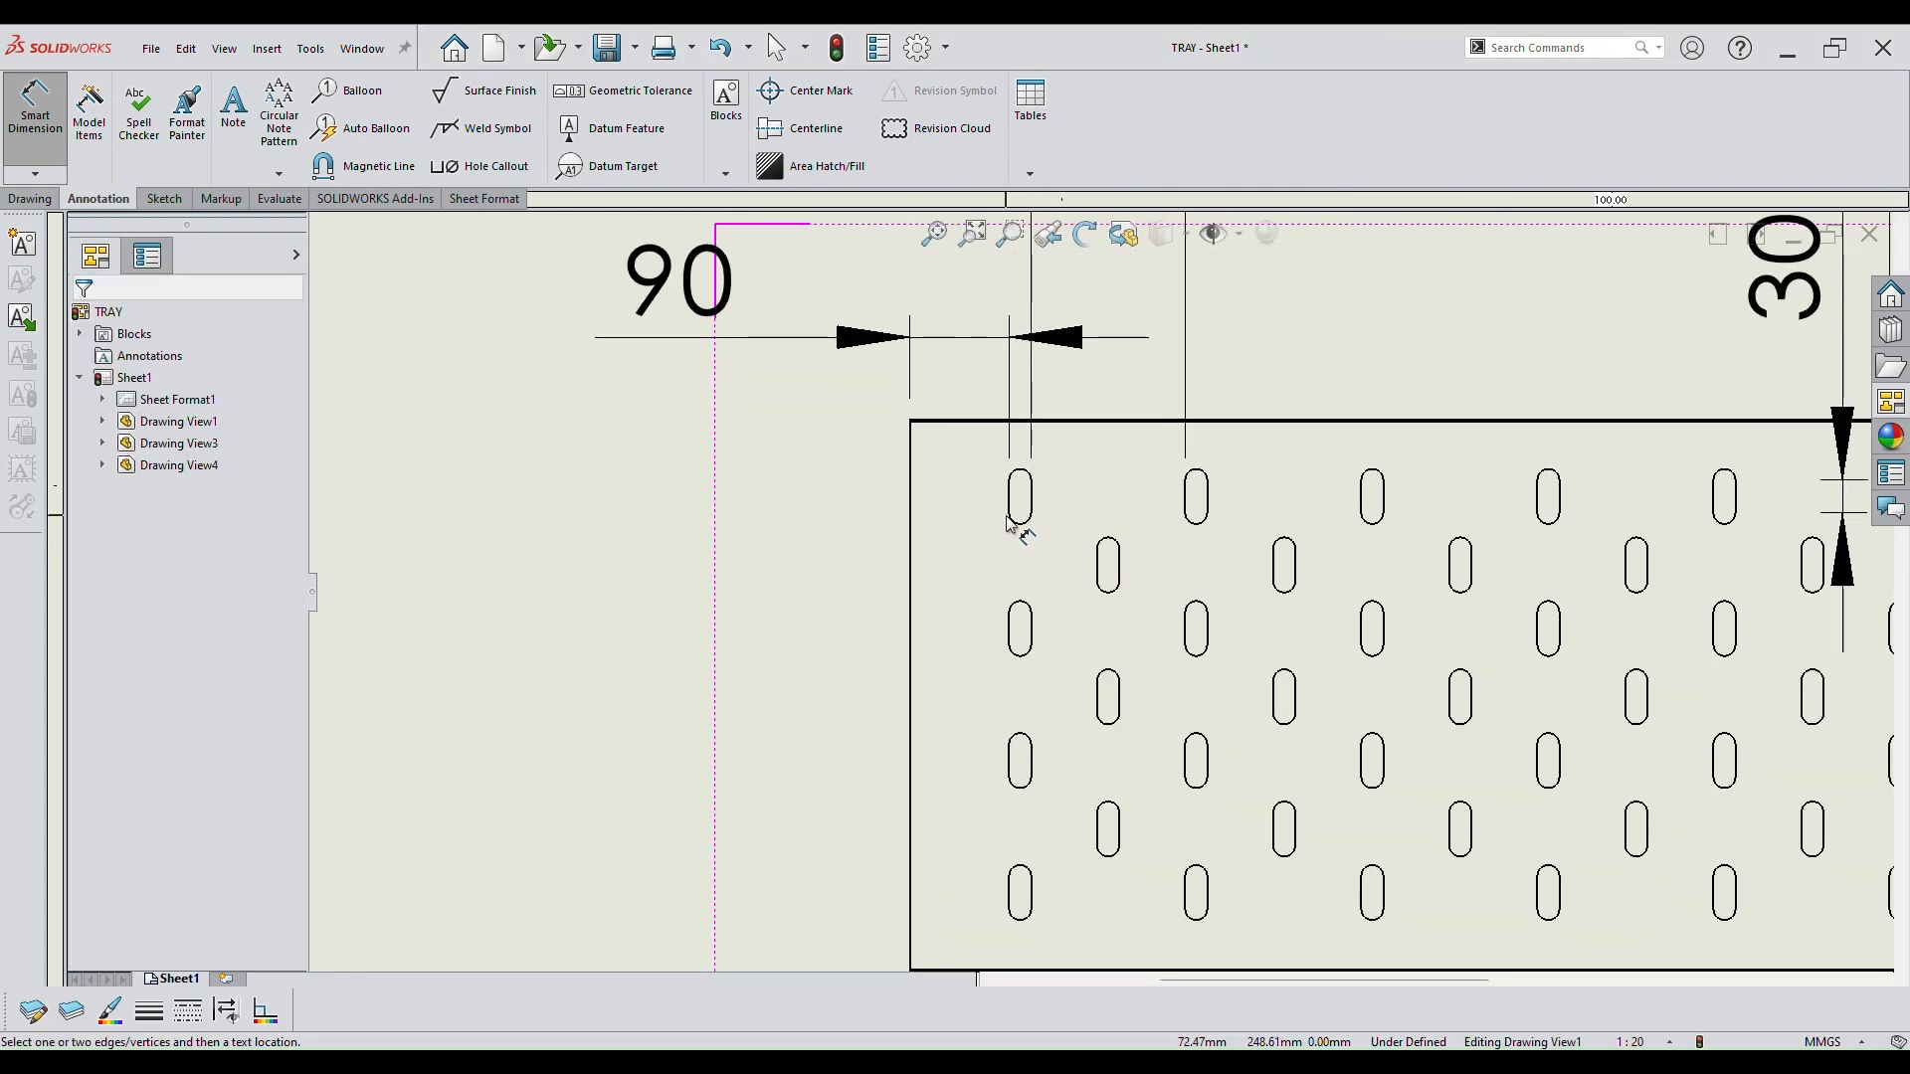
pyautogui.click(1020, 519)
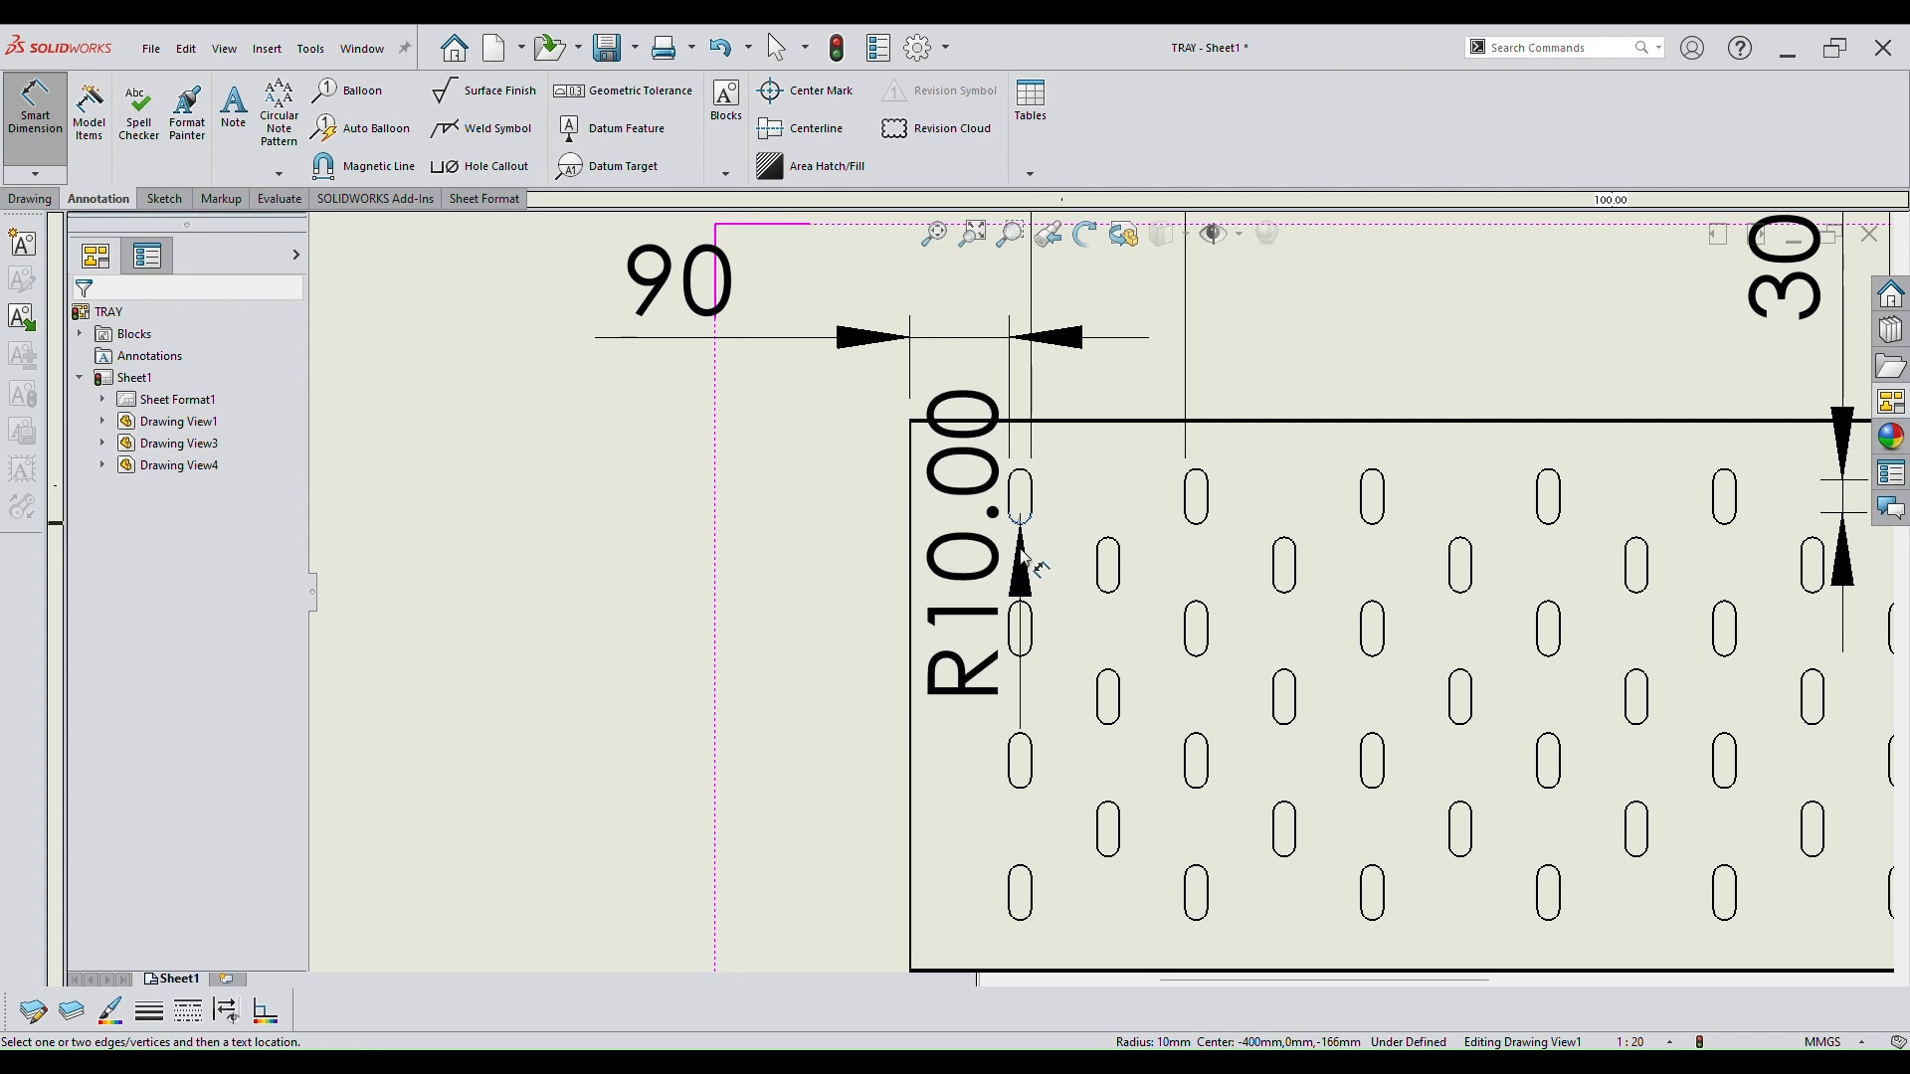
pyautogui.click(1021, 607)
pyautogui.click(612, 662)
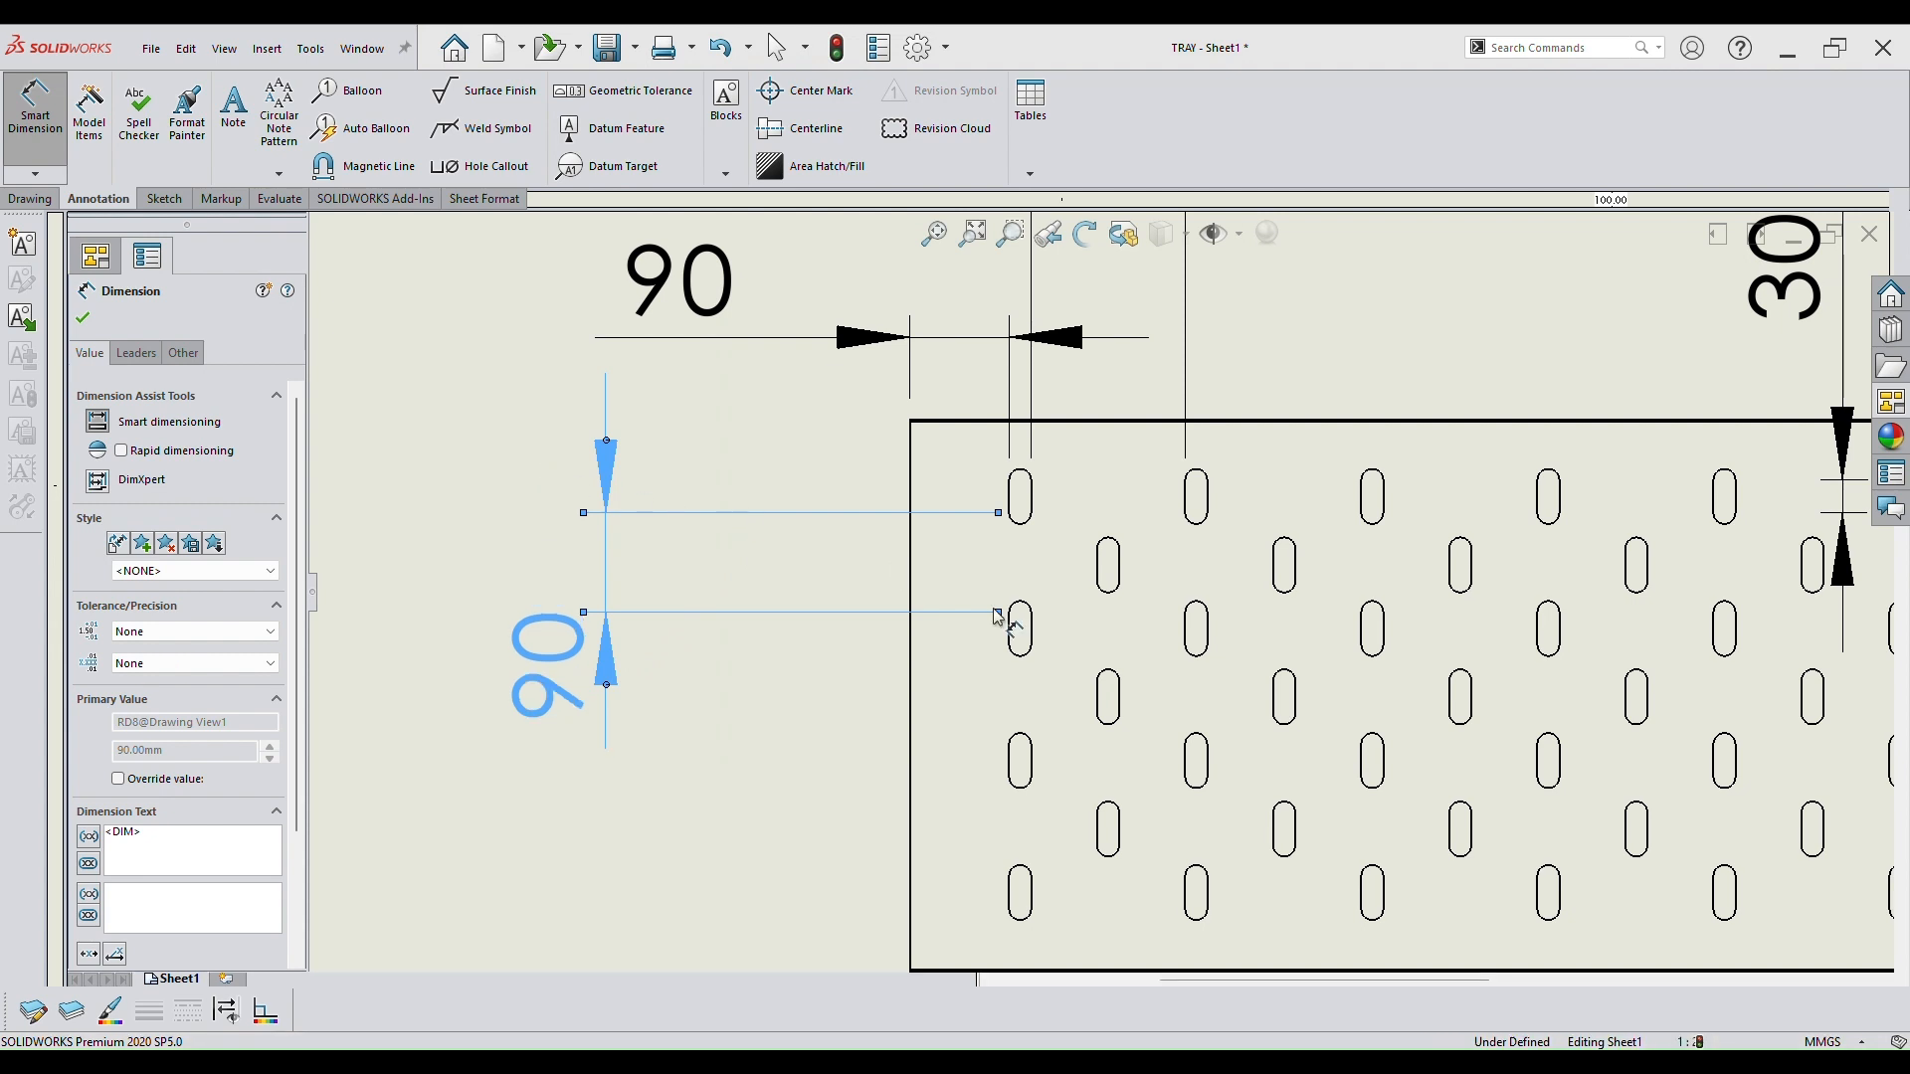
pyautogui.click(1059, 600)
# Dimension the horizontal gap from the first slot's right side to the adjacent staggered slot's left side, above the view without decimals.
pyautogui.scroll(5, 1099, 595)
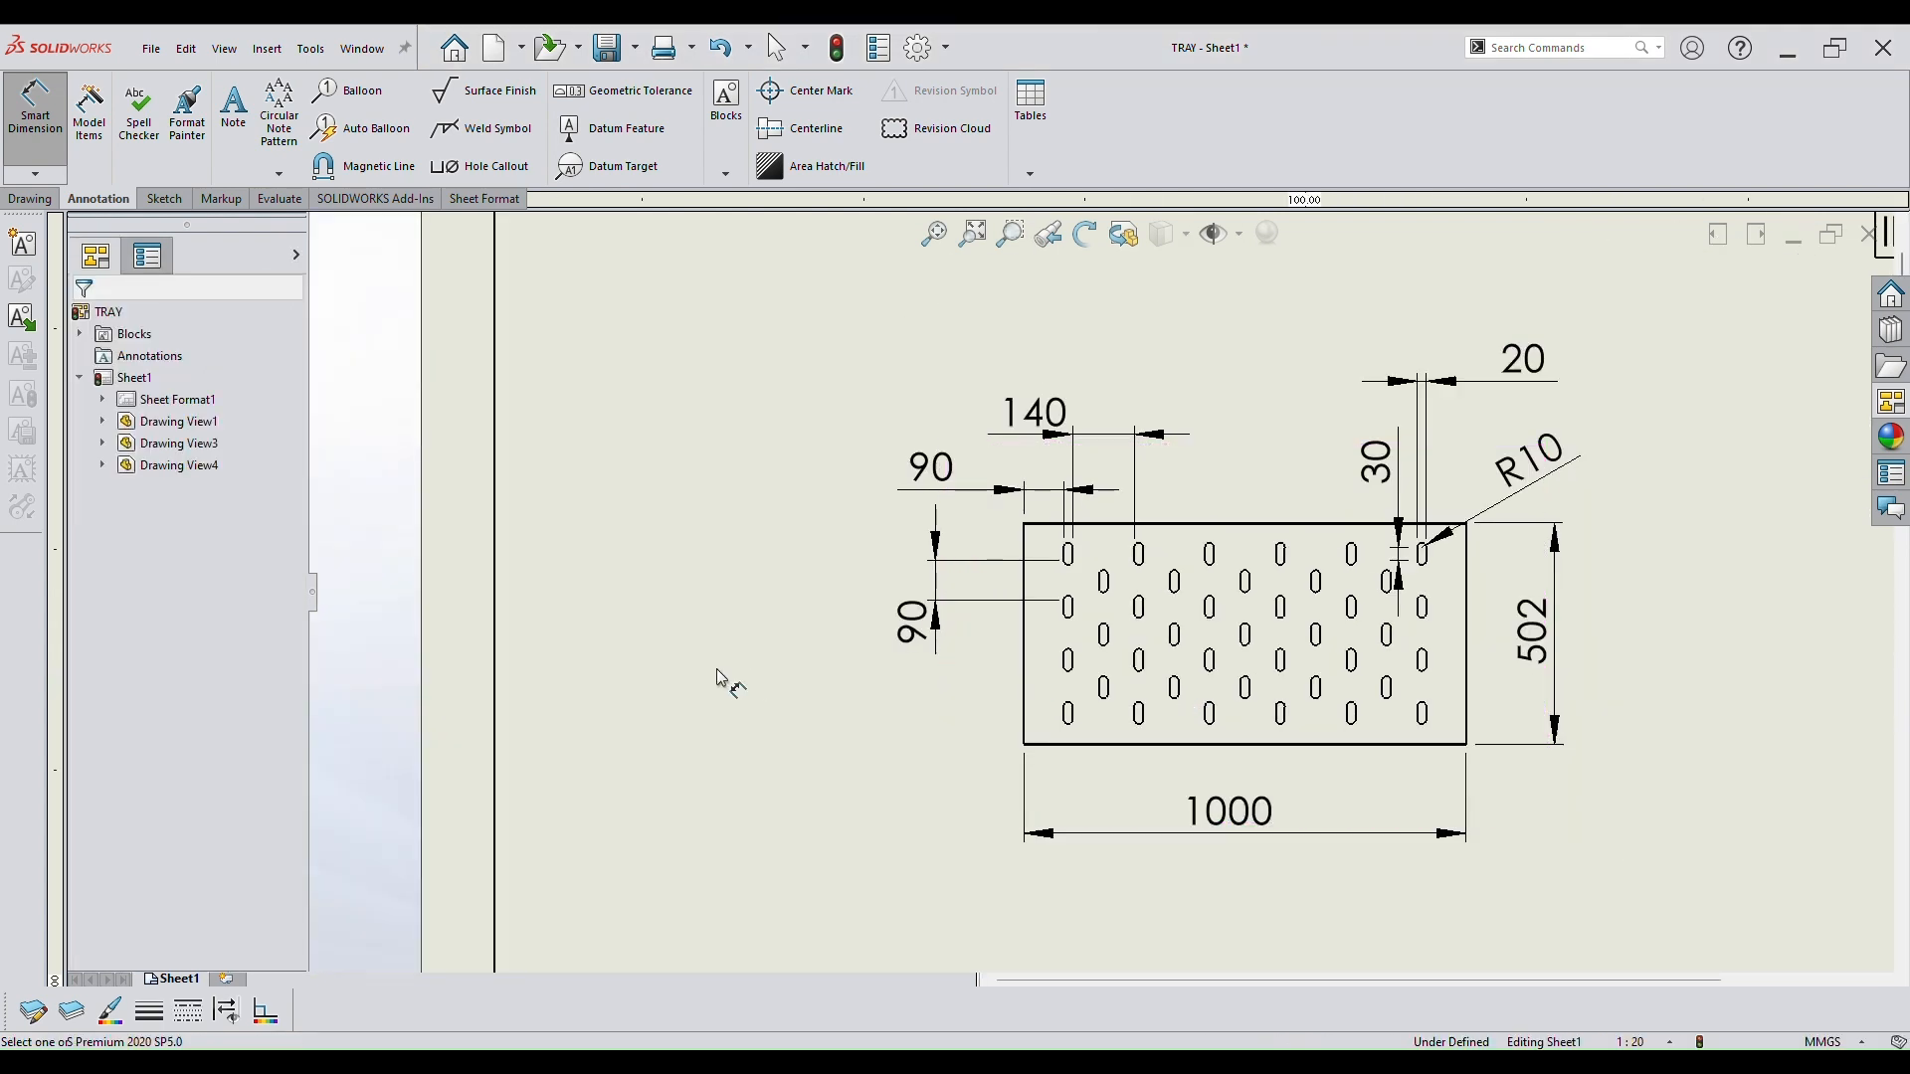
pyautogui.scroll(-5, 1284, 595)
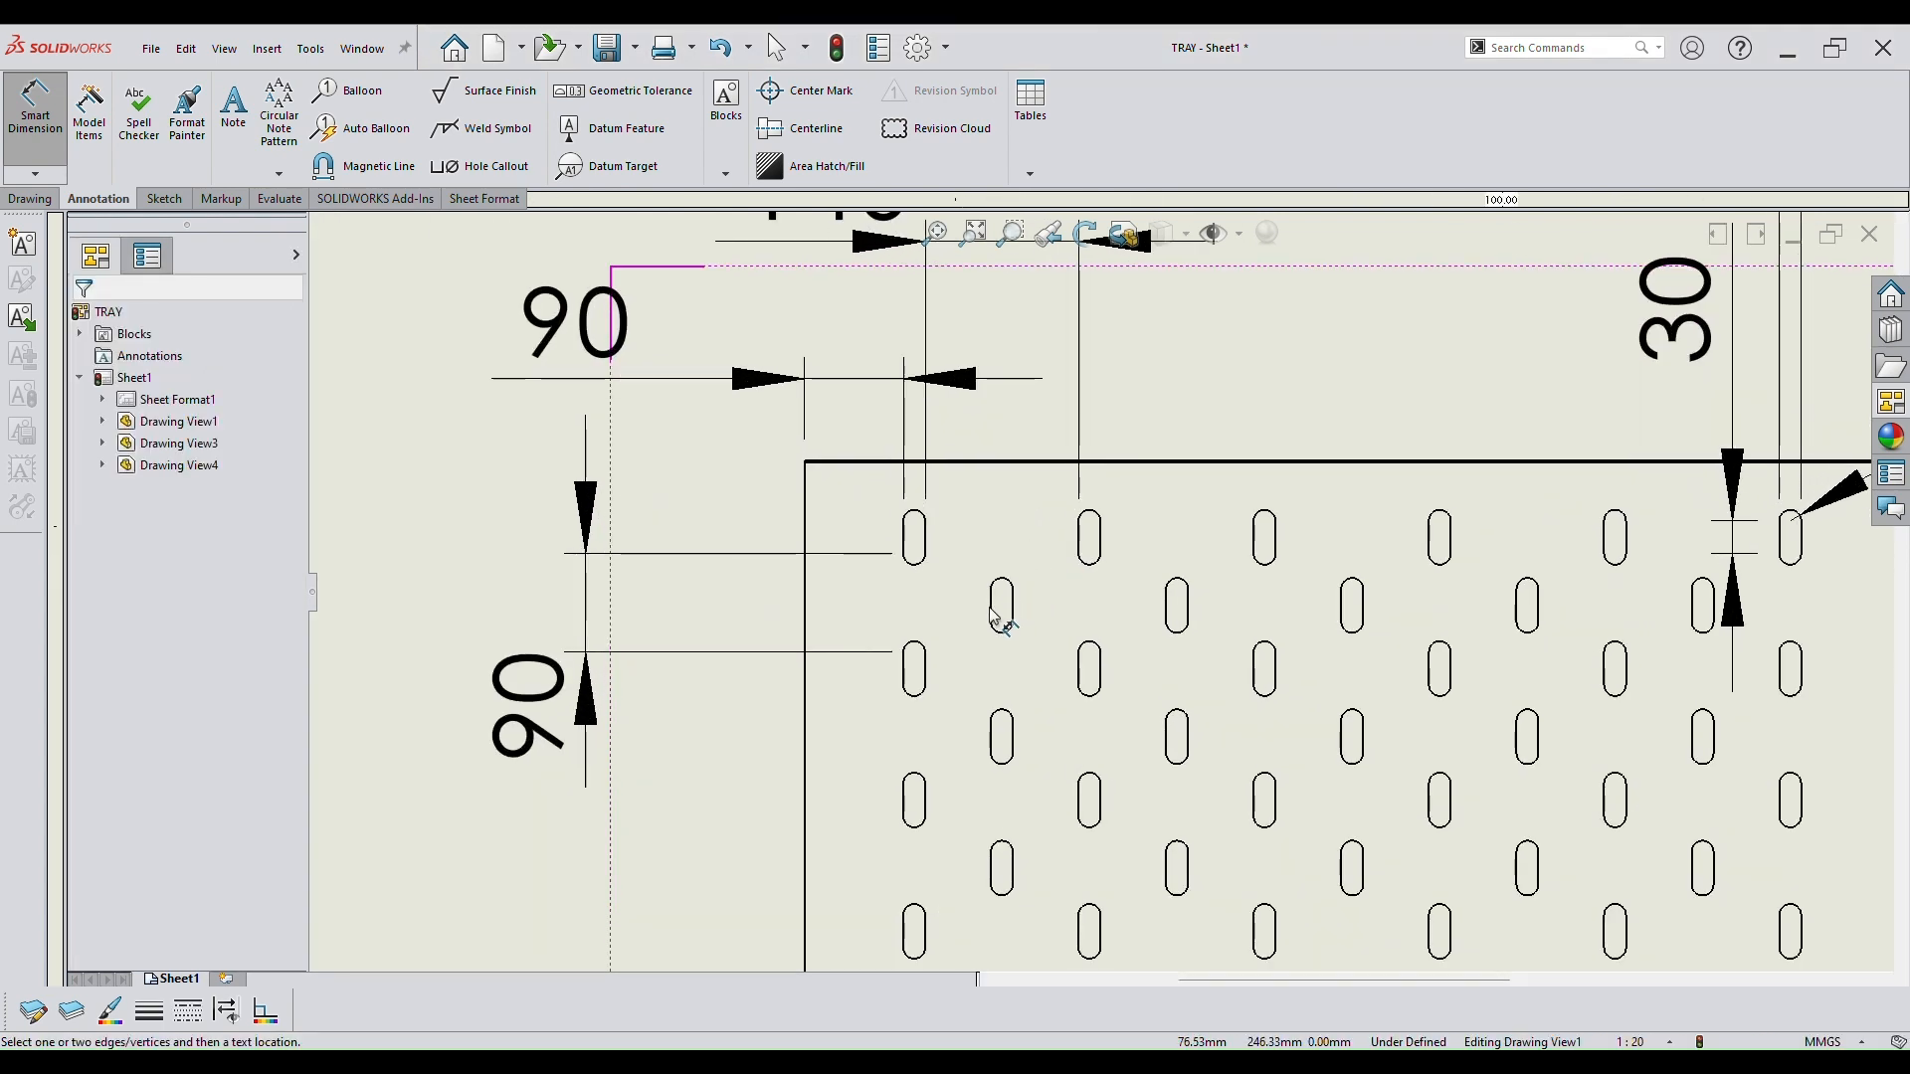
pyautogui.click(990, 608)
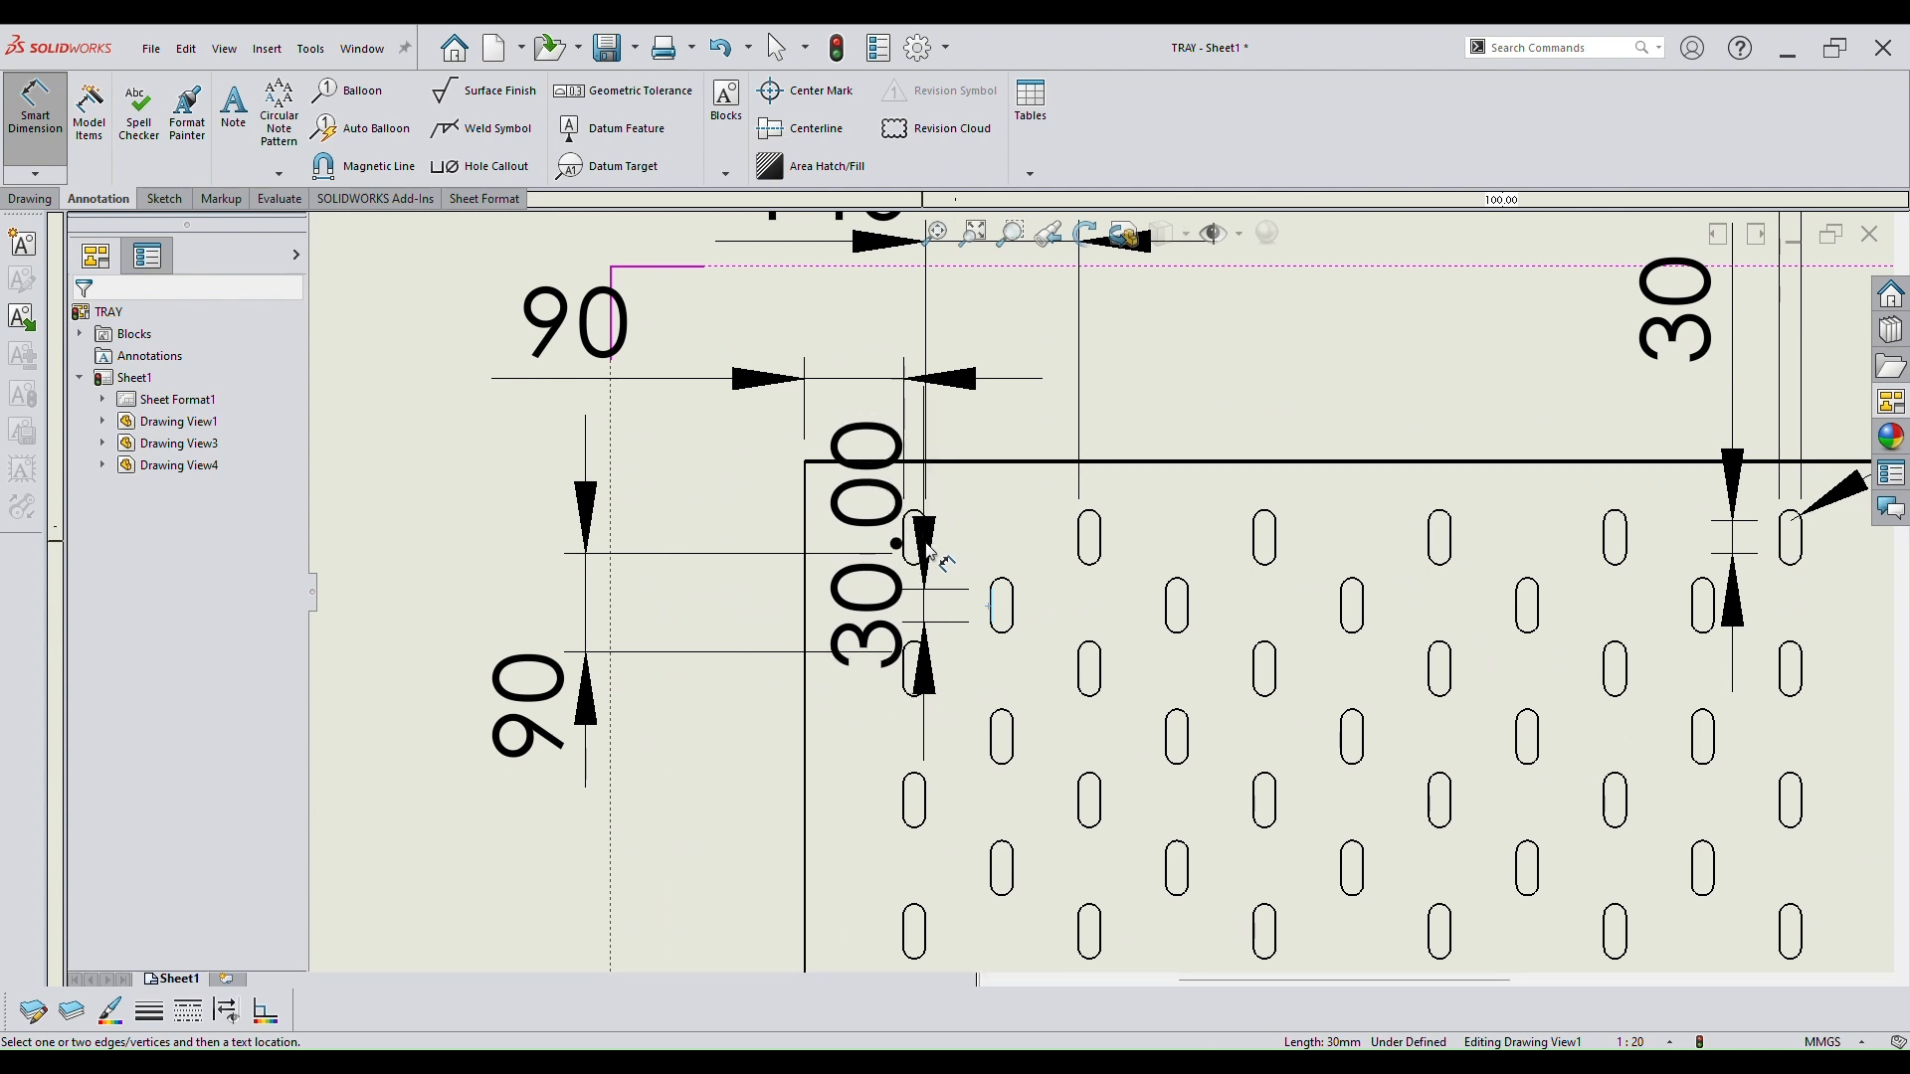
pyautogui.click(925, 552)
pyautogui.scroll(4, 969, 546)
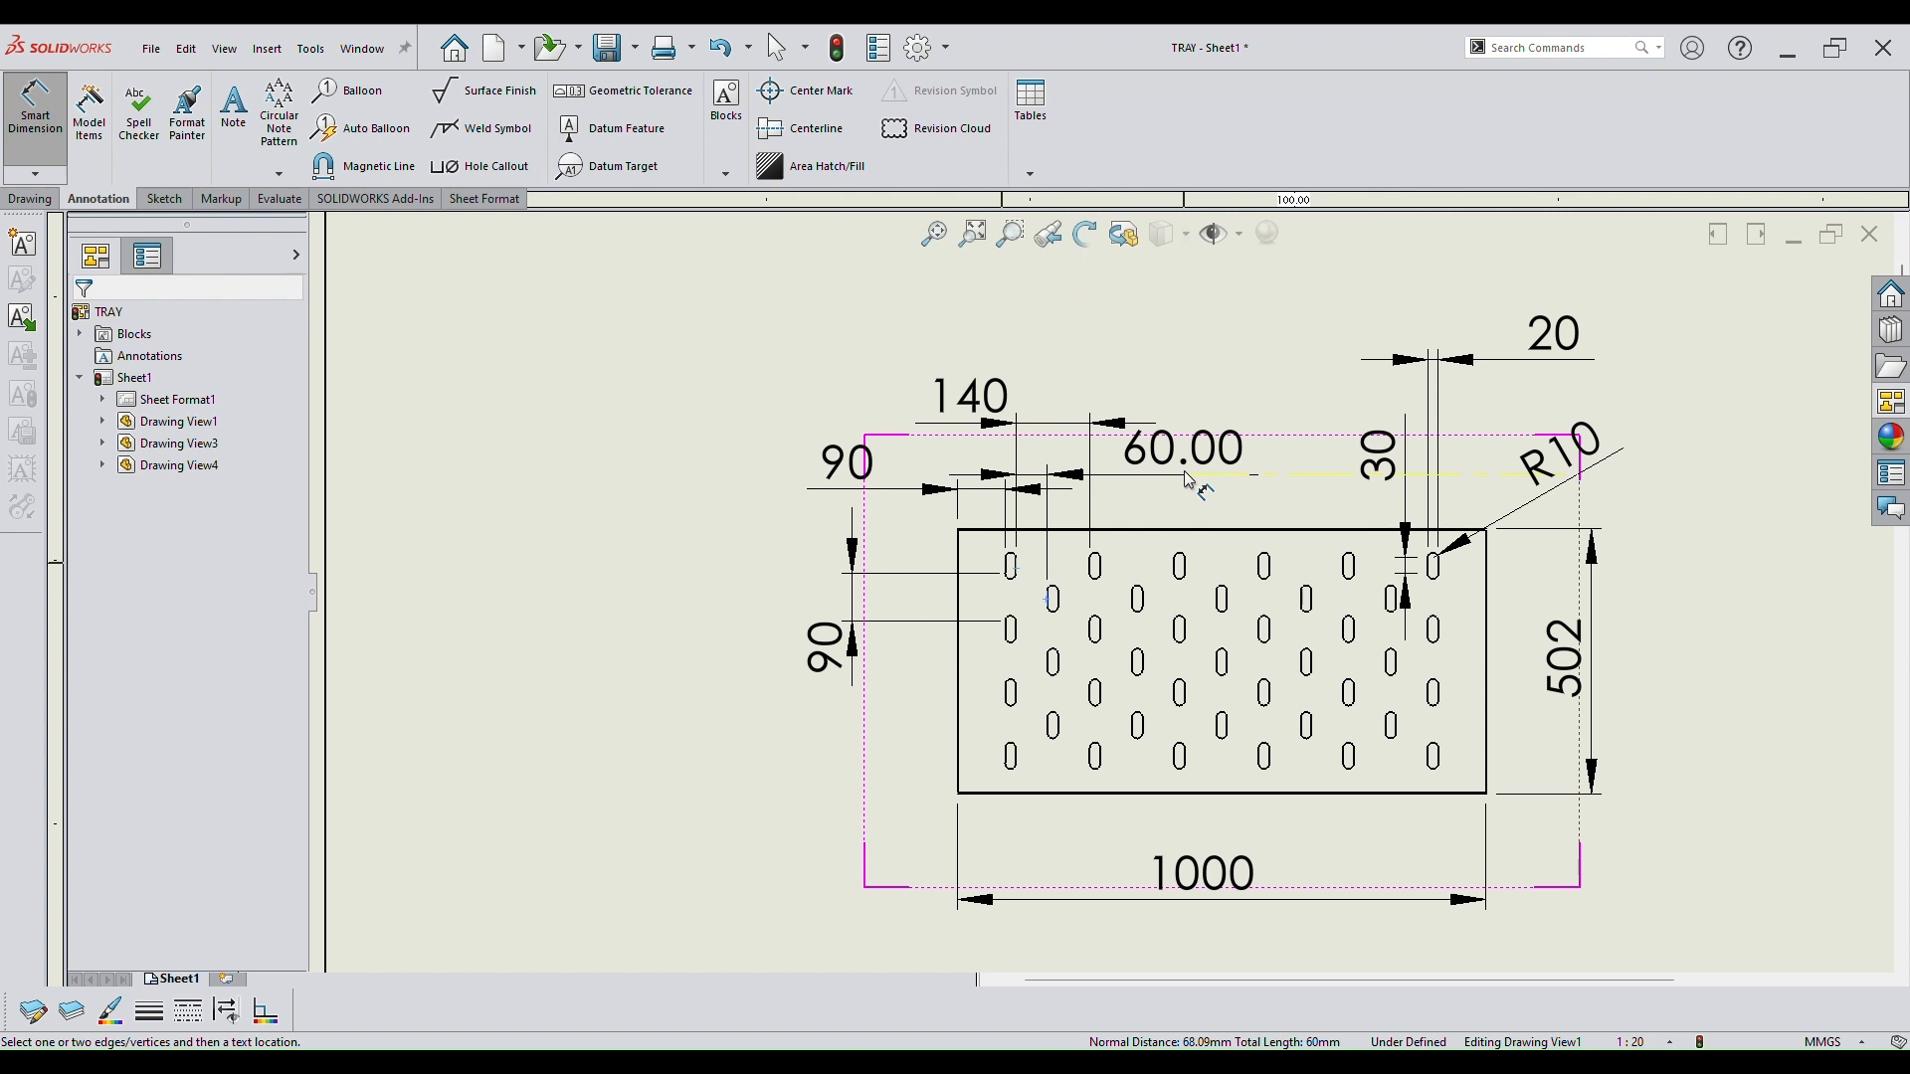
pyautogui.click(1188, 480)
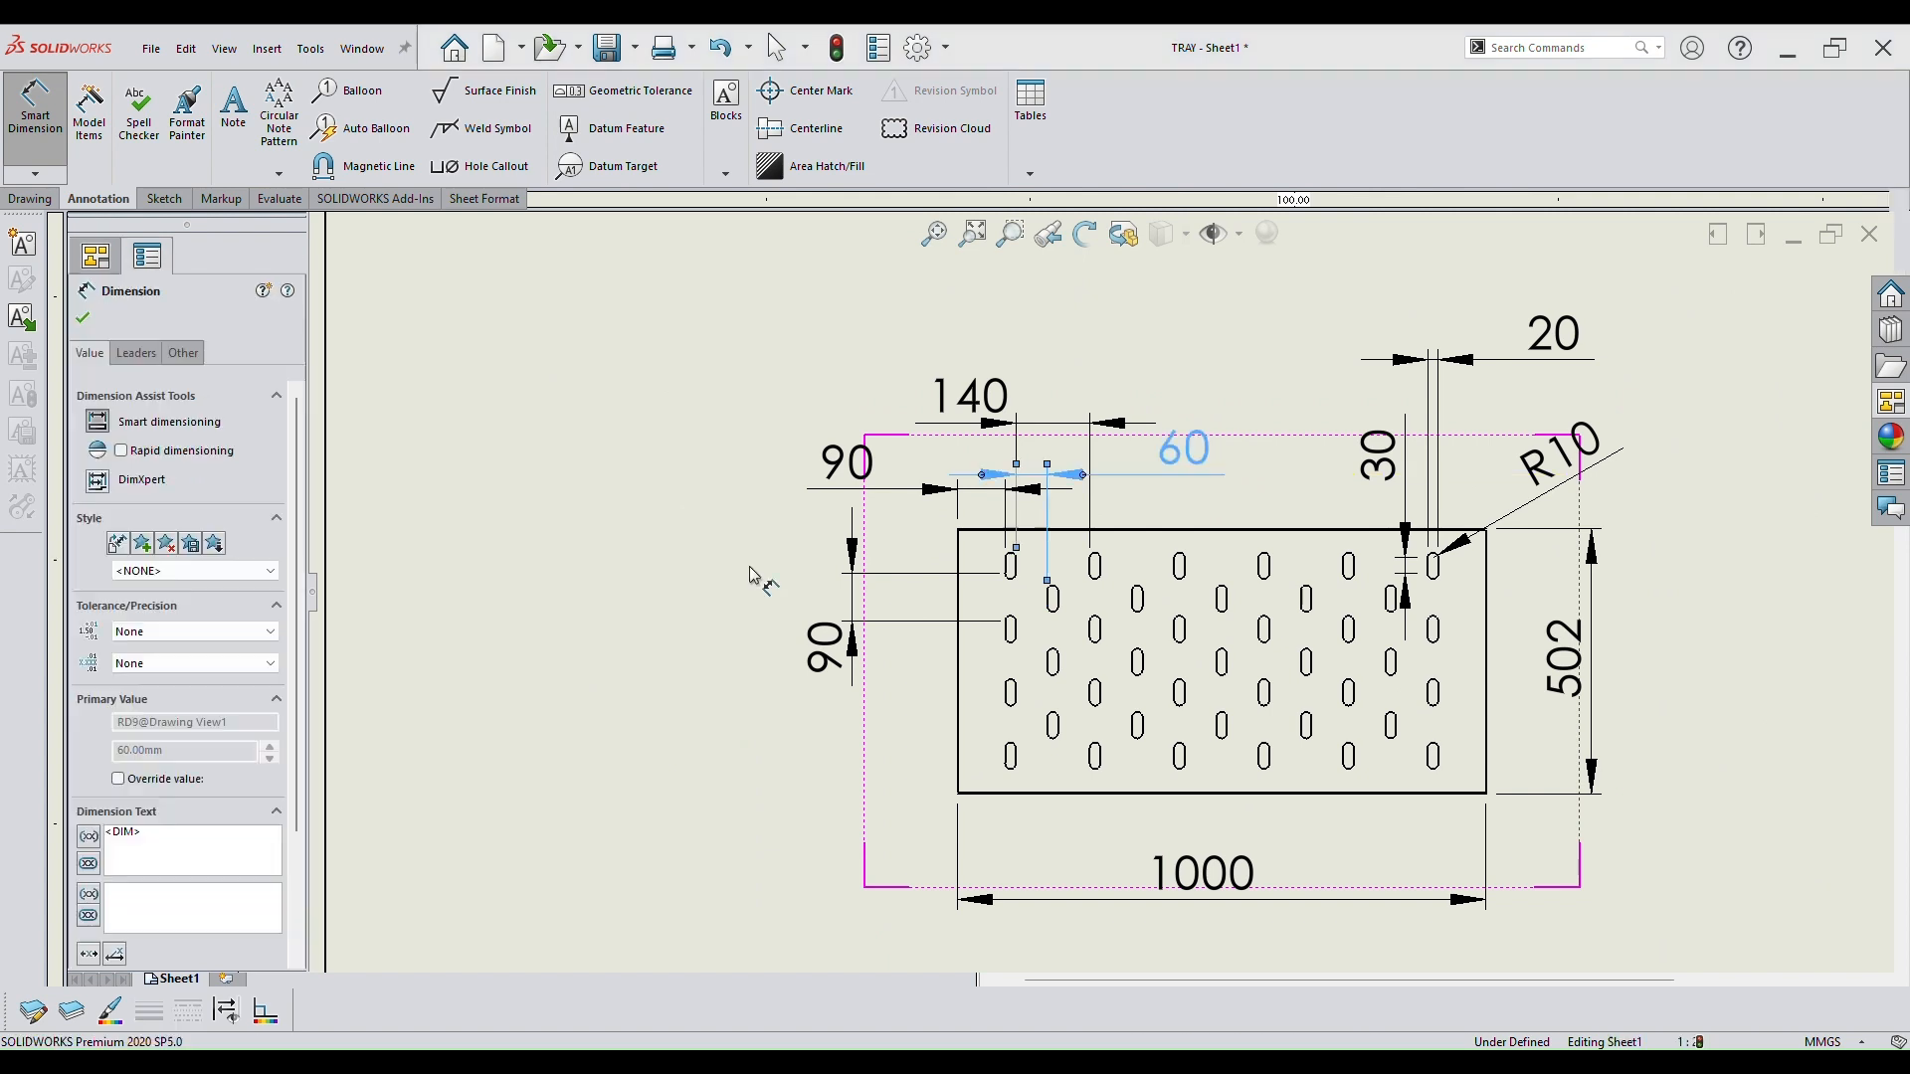
pyautogui.click(875, 577)
pyautogui.scroll(-4, 1104, 621)
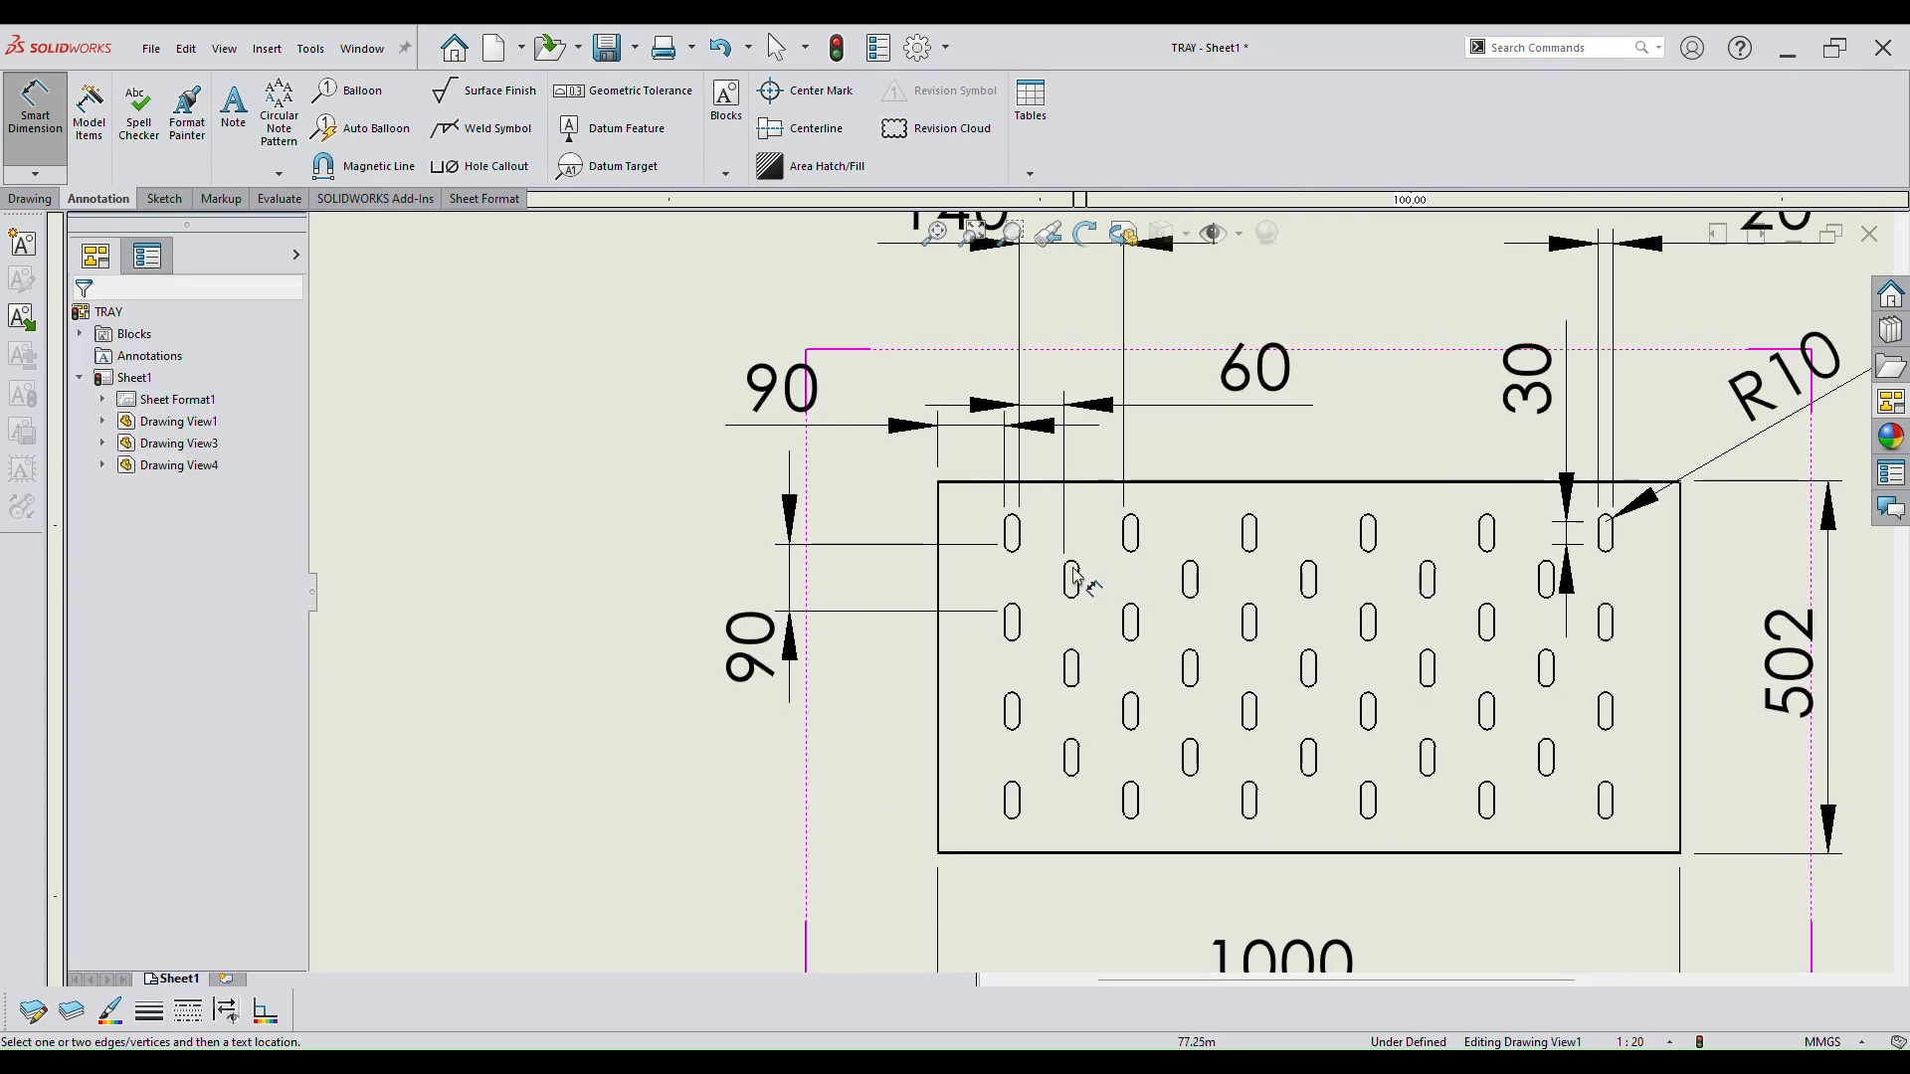
# Dimension the vertical distance from the lowest slot in the first staggered column to the top view's bottom edge, placed beside the view without decimals.
pyautogui.scroll(-1, 1078, 766)
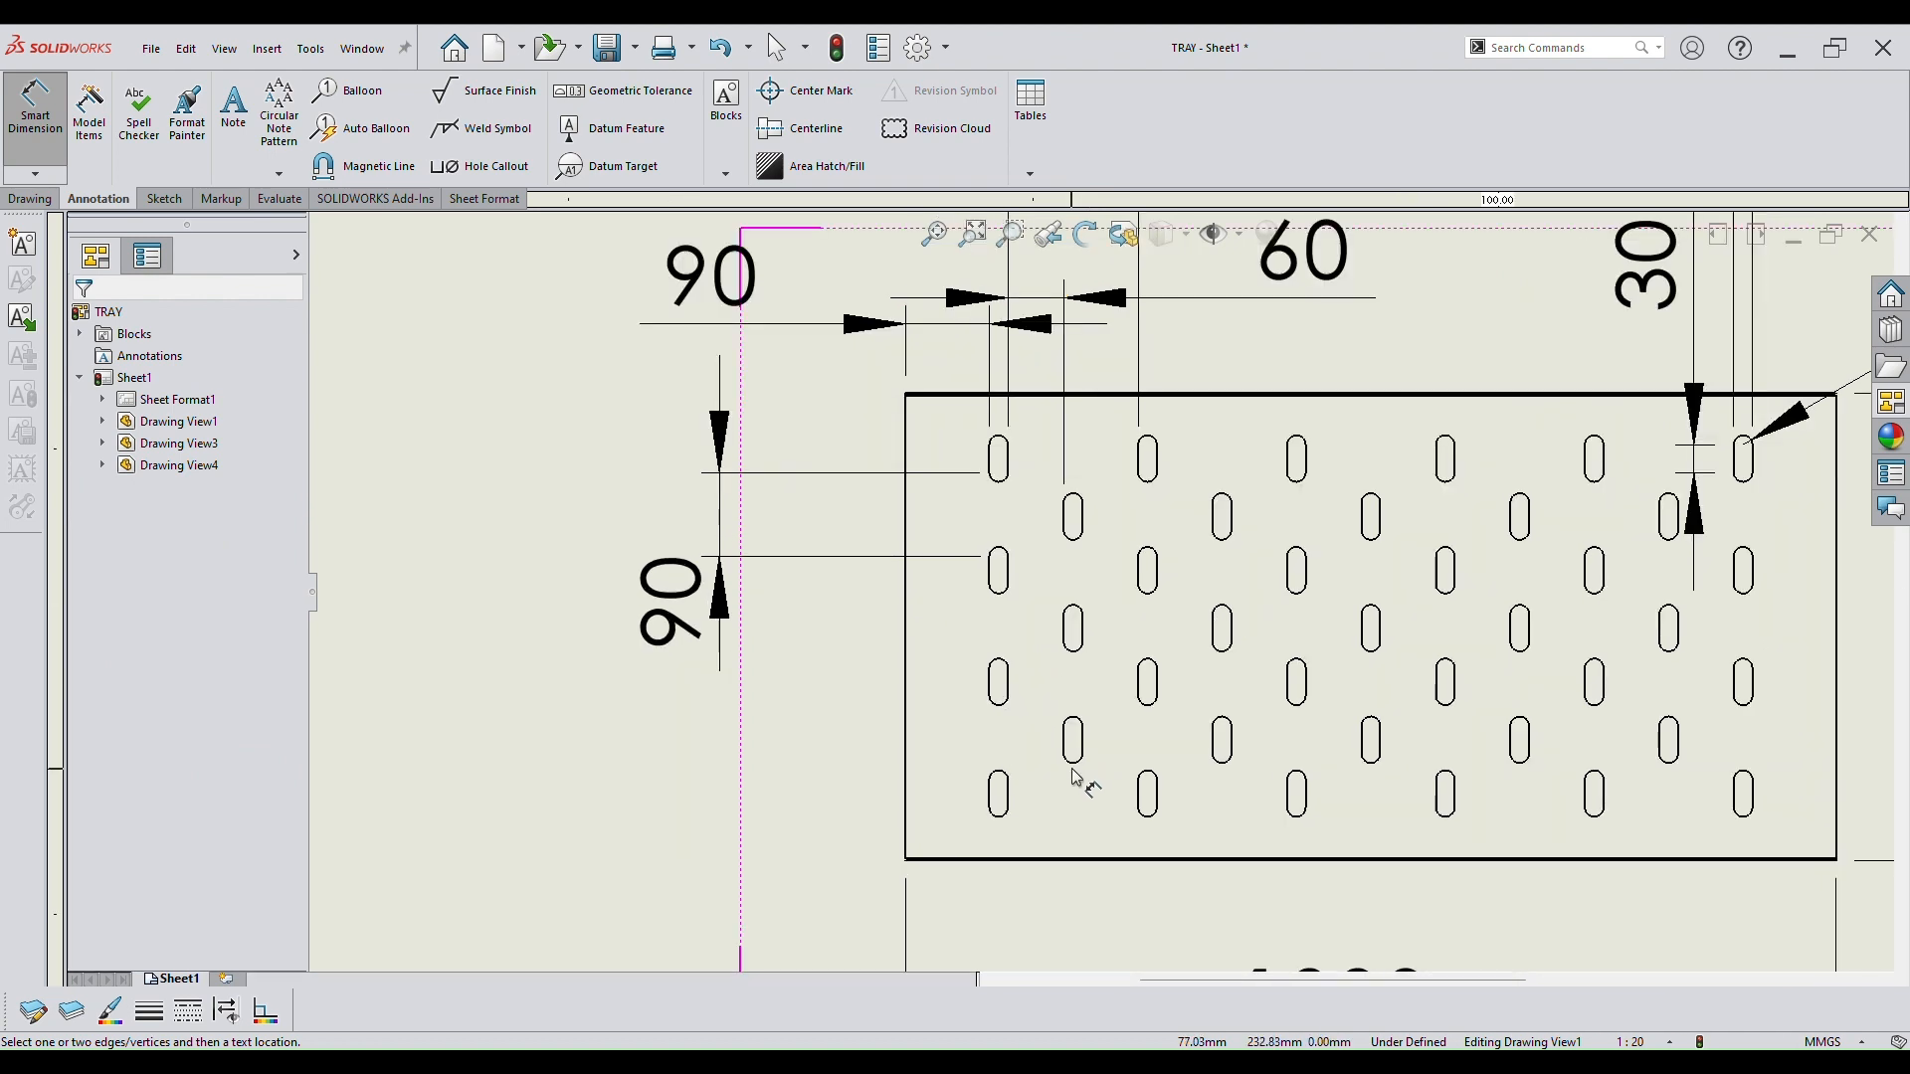
pyautogui.click(1075, 764)
pyautogui.scroll(-6, 1078, 765)
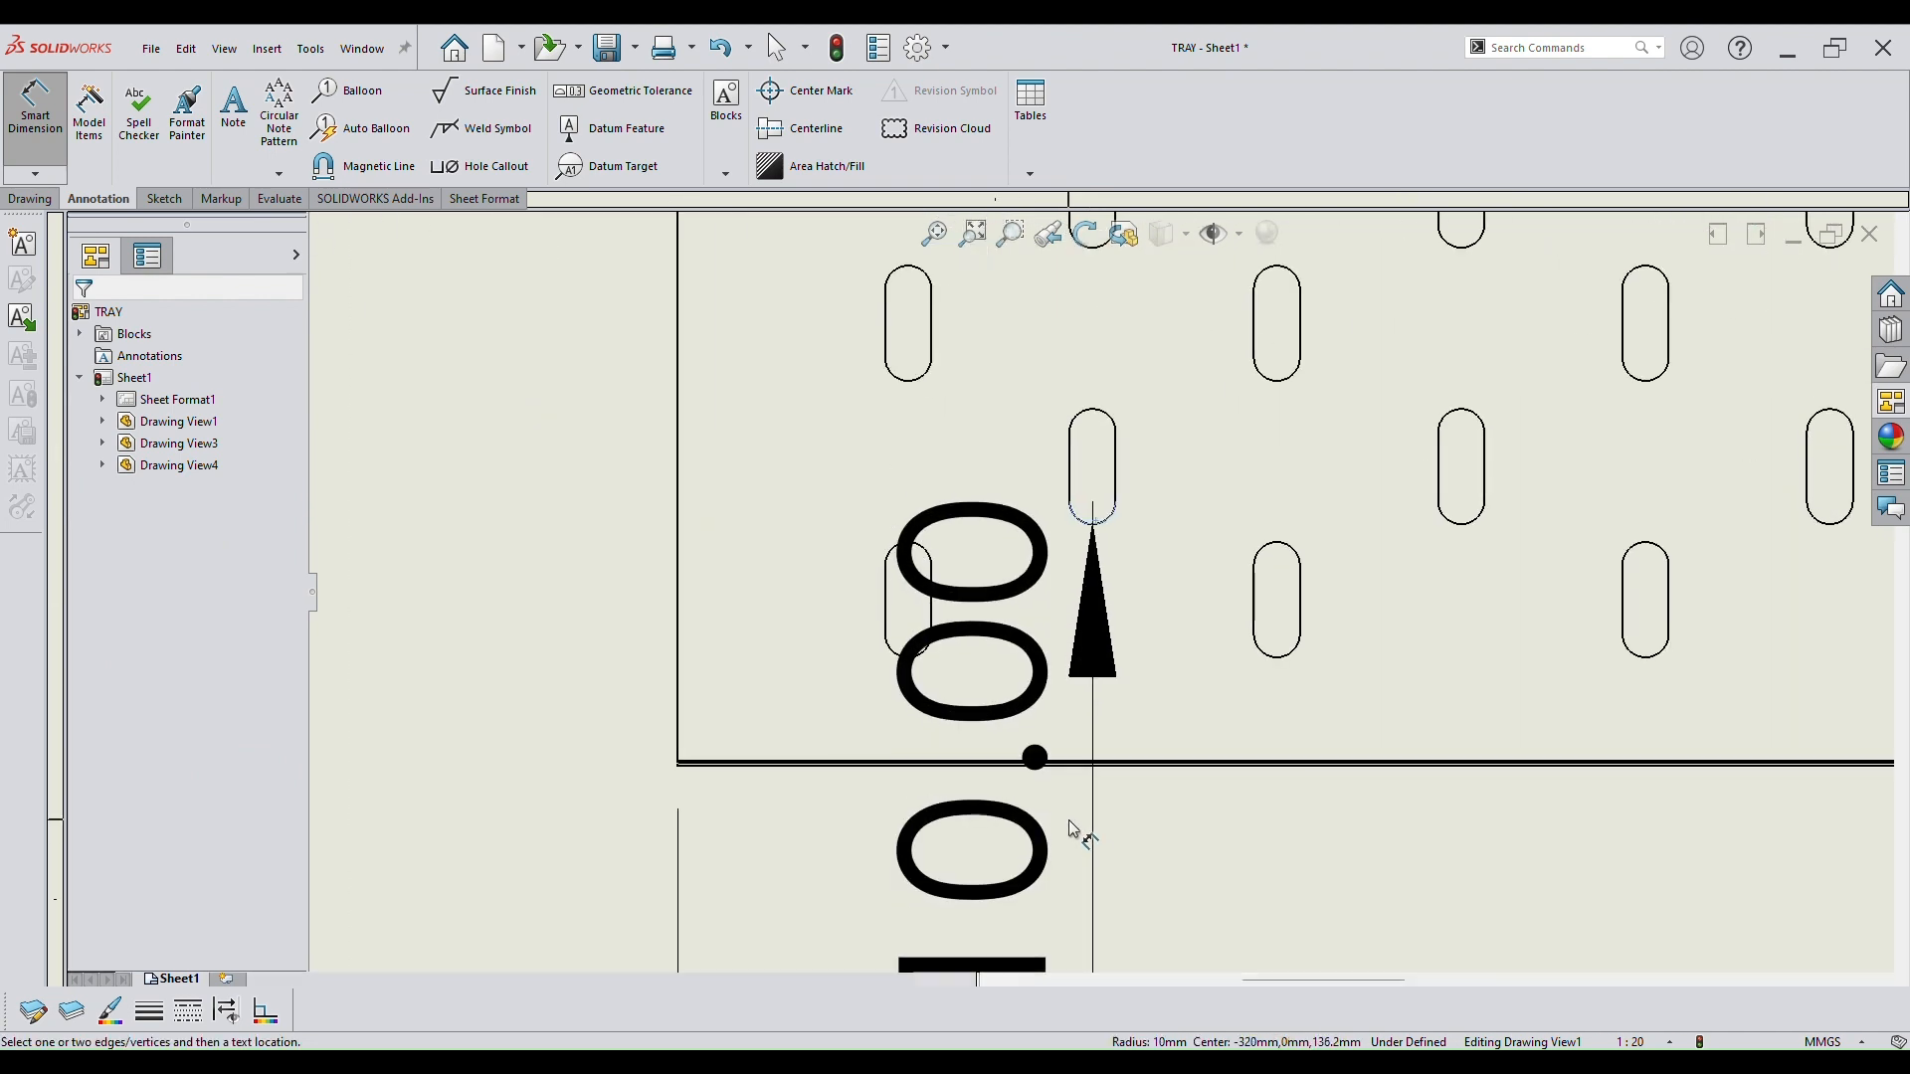
pyautogui.scroll(8, 1074, 721)
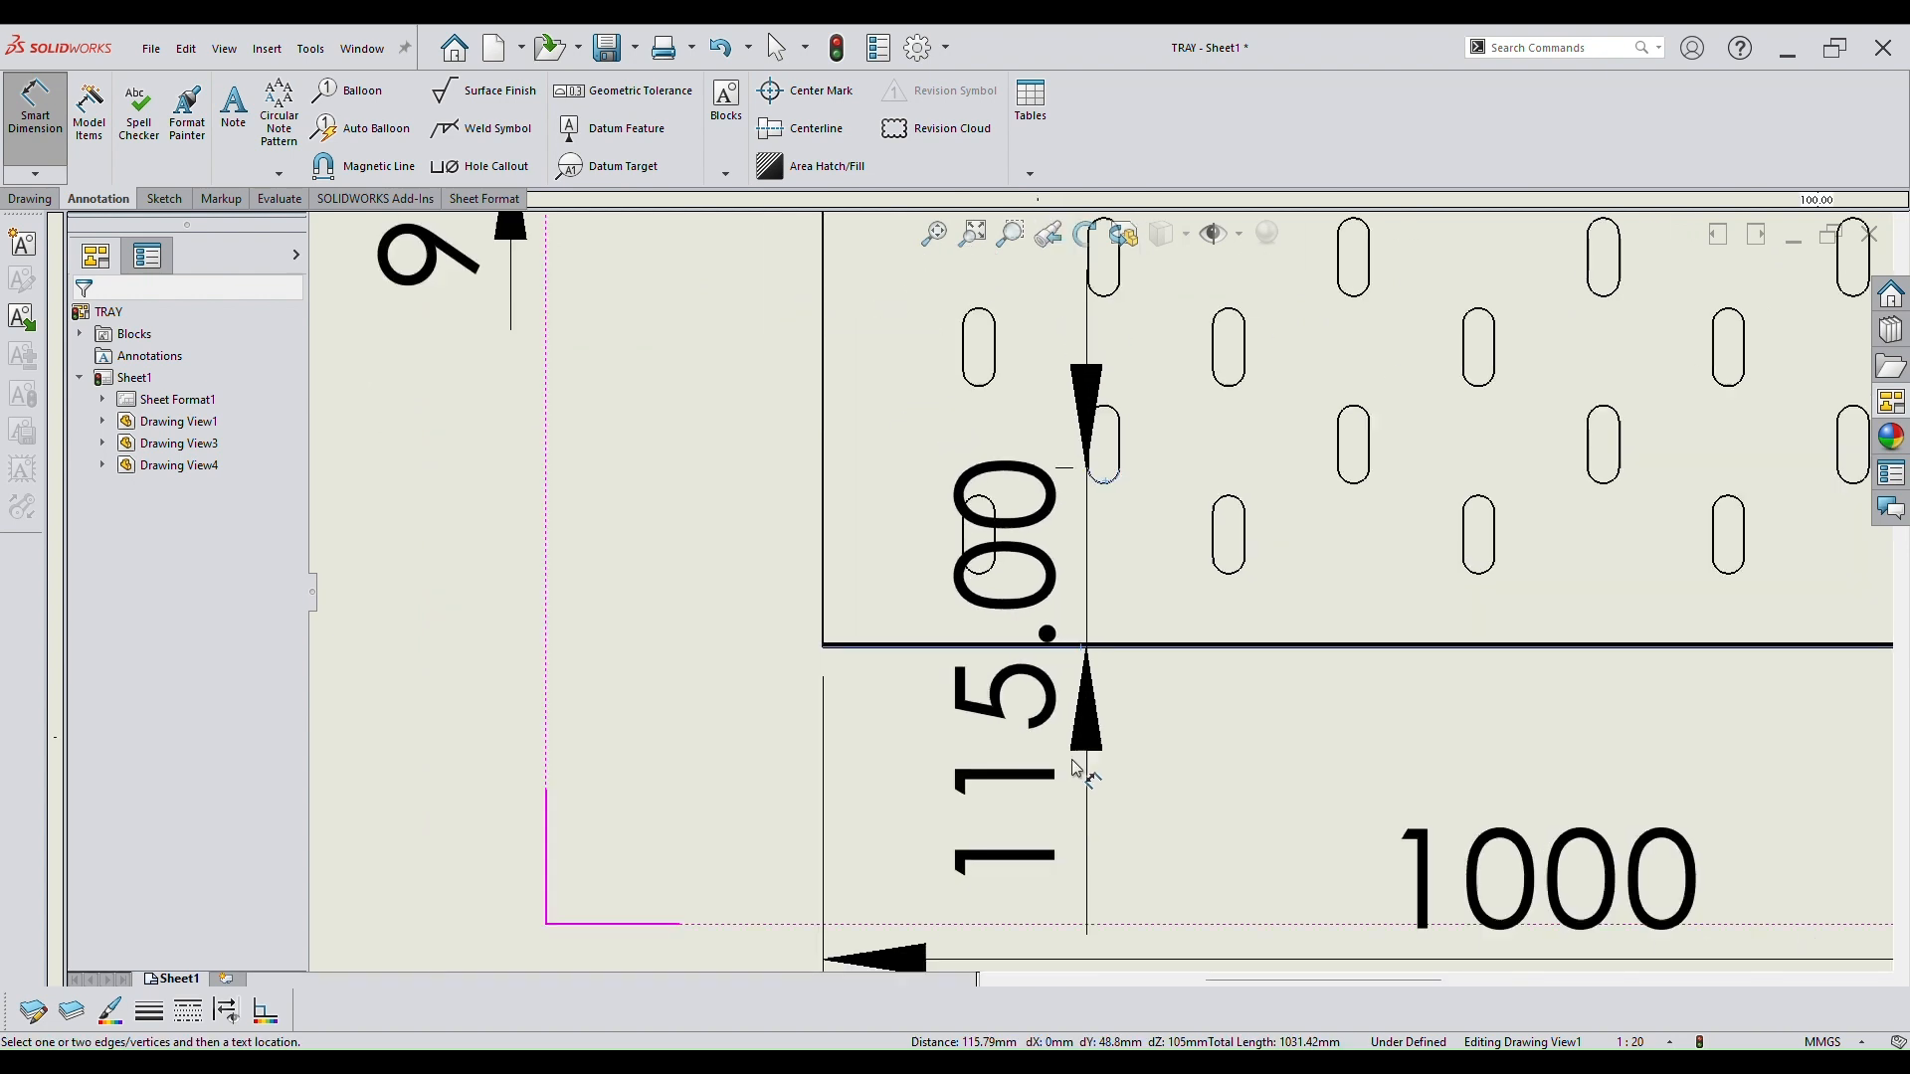
pyautogui.click(842, 790)
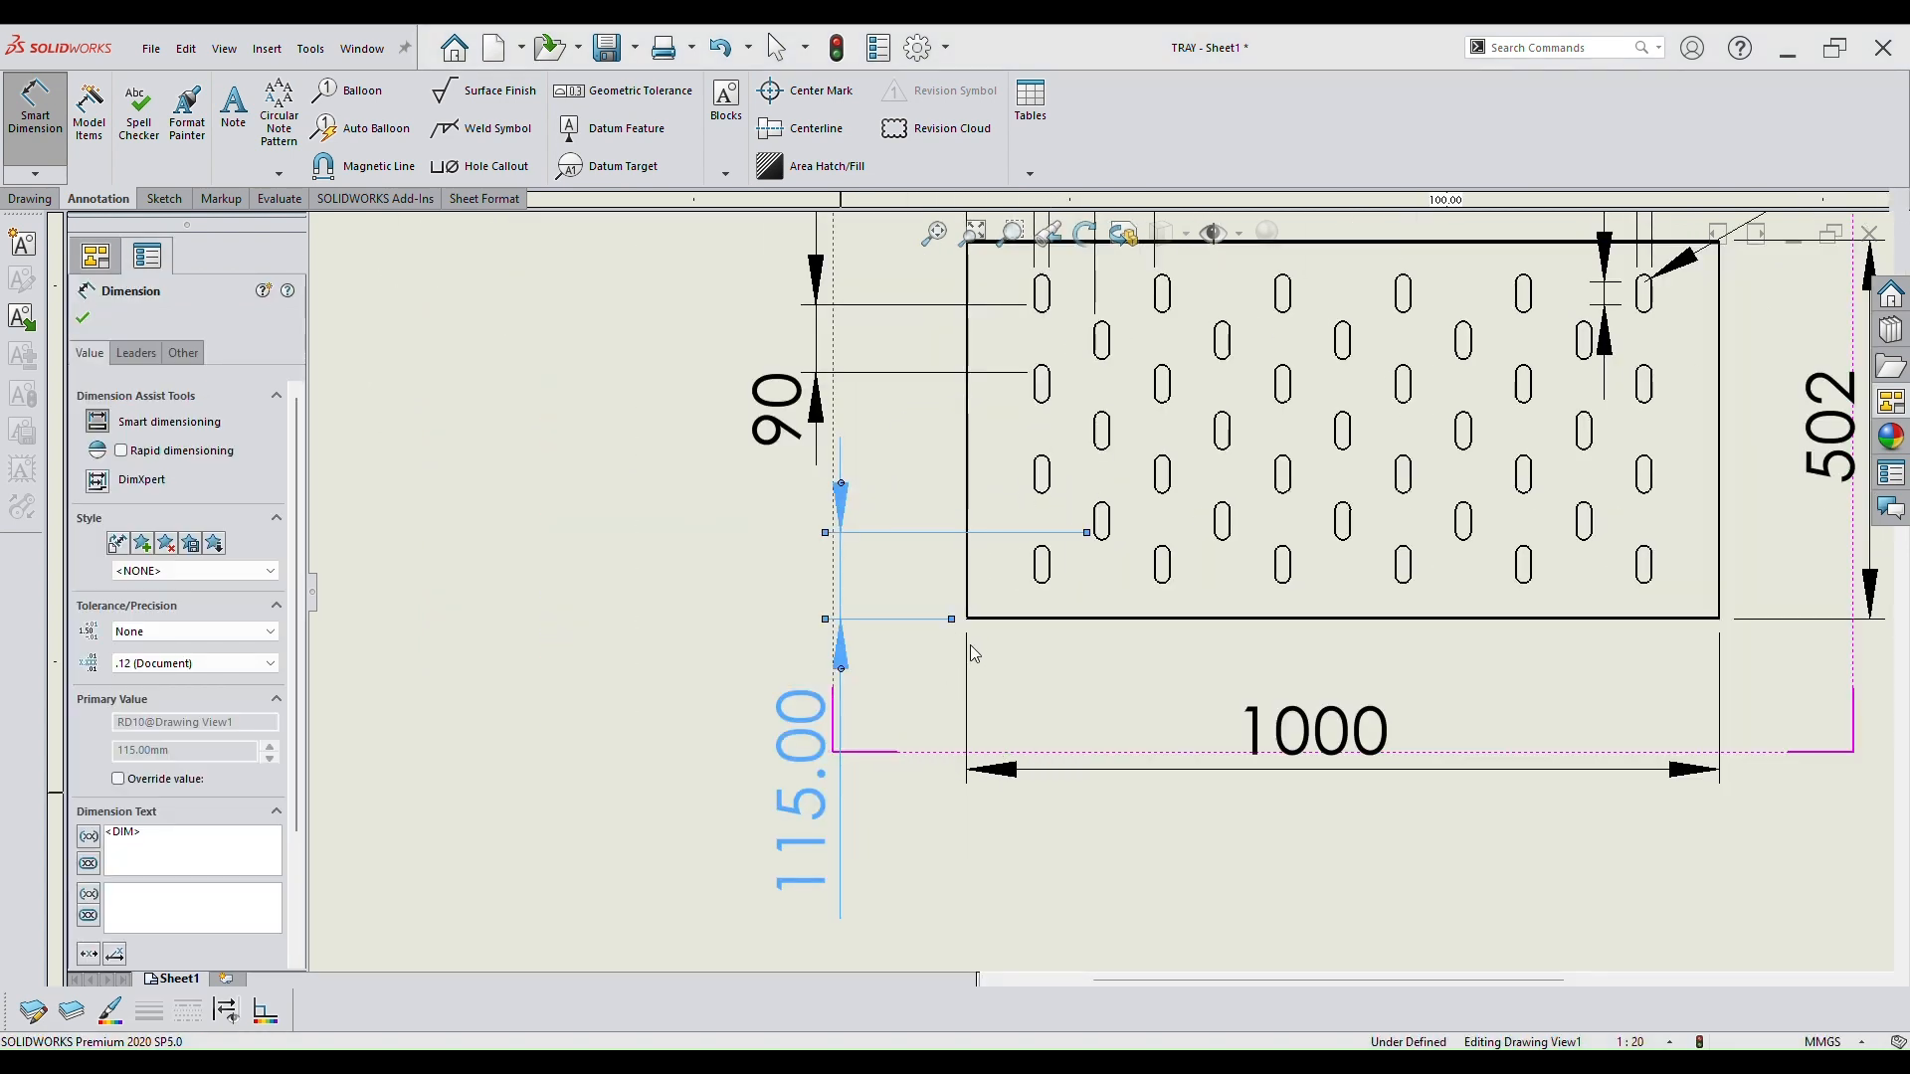
pyautogui.click(596, 669)
# Check the dimensions on the top and side views for any missing information.
pyautogui.scroll(-5, 1131, 810)
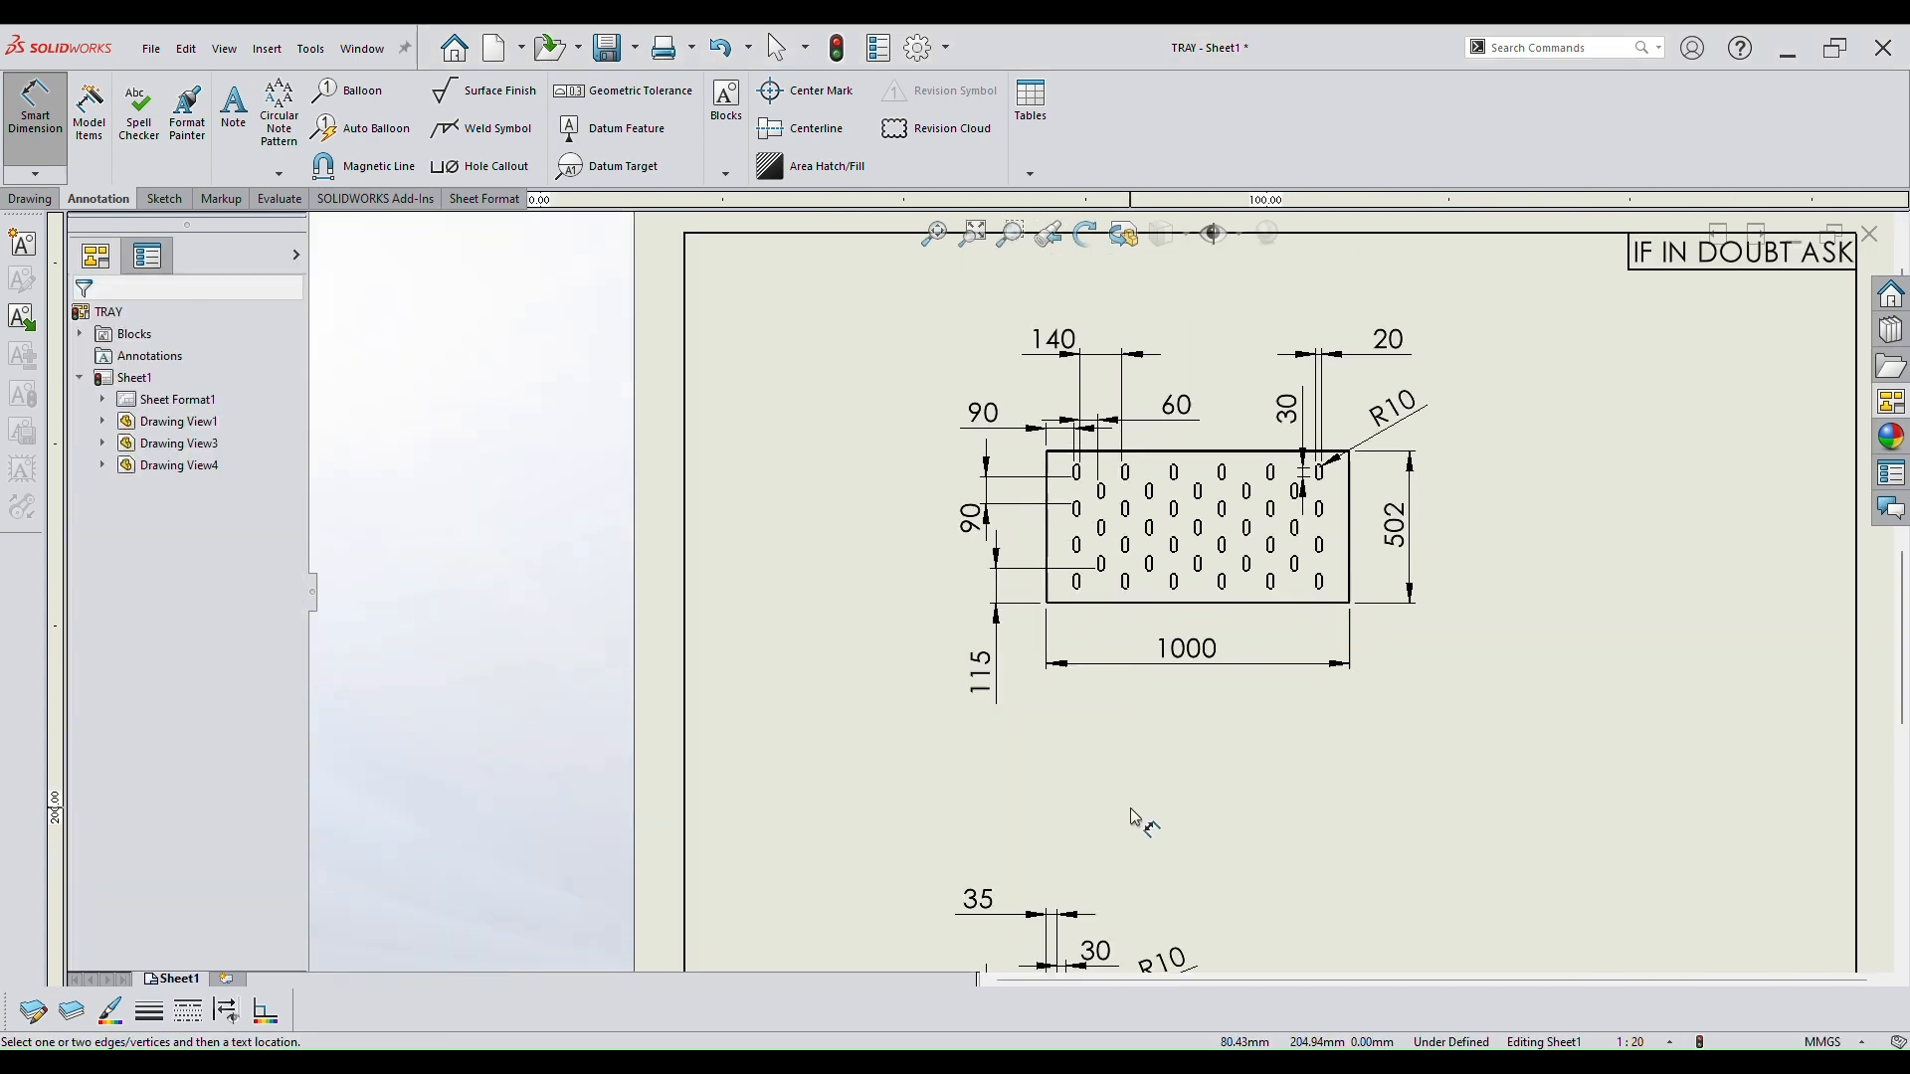
pyautogui.scroll(-3, 1323, 826)
pyautogui.scroll(1, 1231, 878)
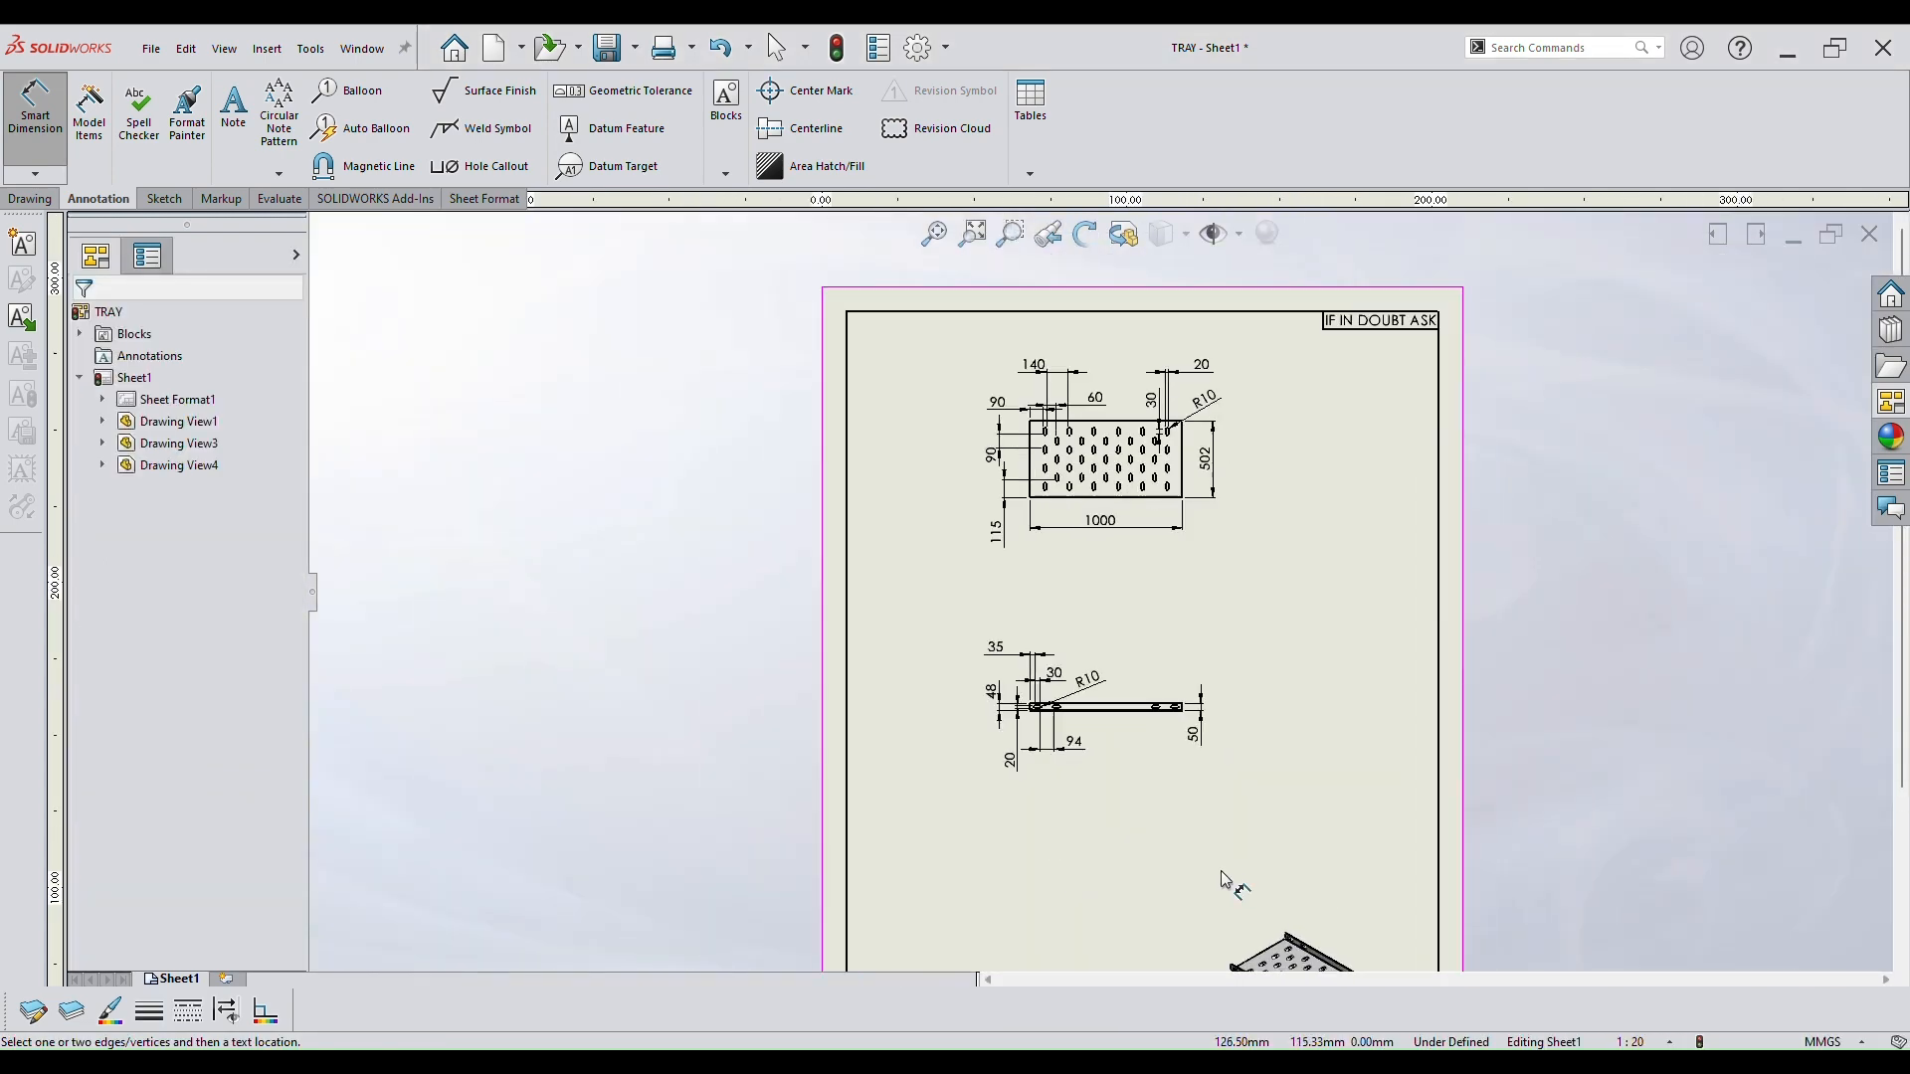
pyautogui.scroll(-1, 1225, 880)
pyautogui.scroll(4, 1151, 661)
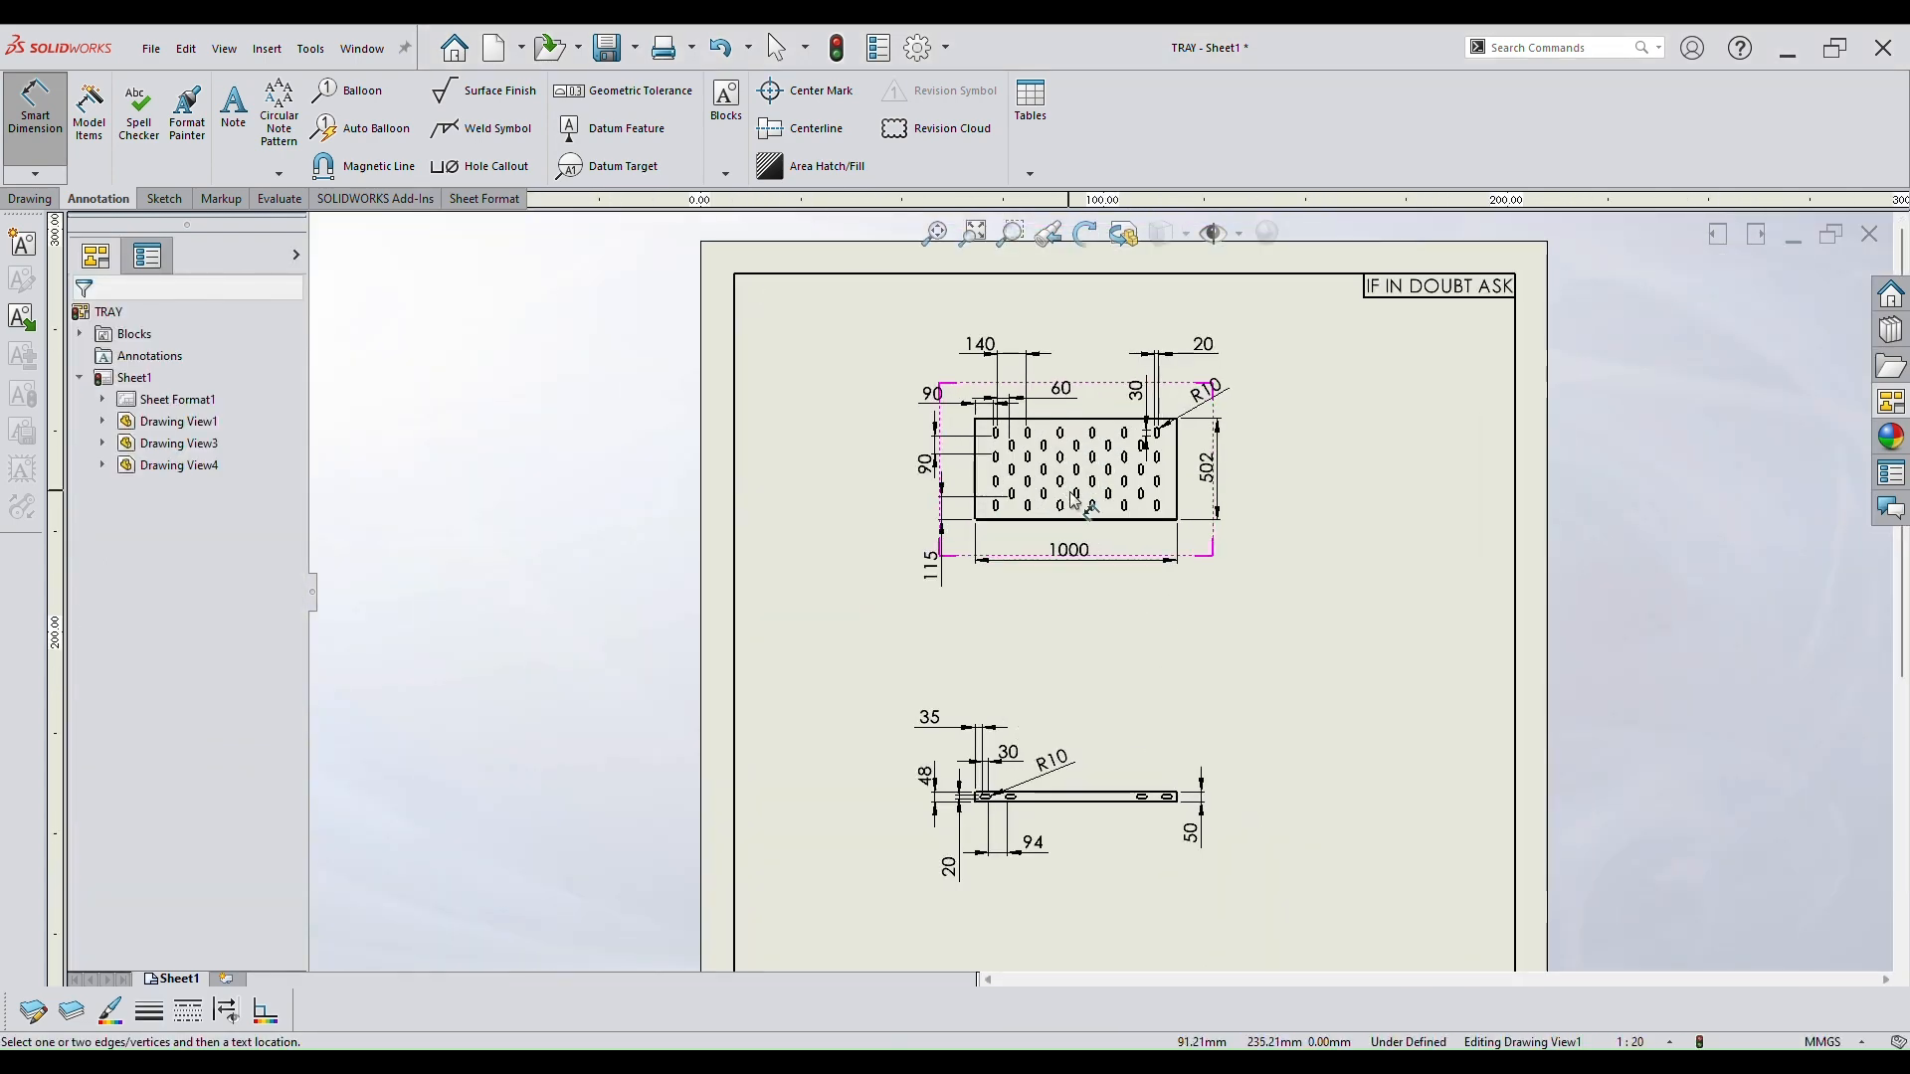
pyautogui.scroll(2, 1154, 517)
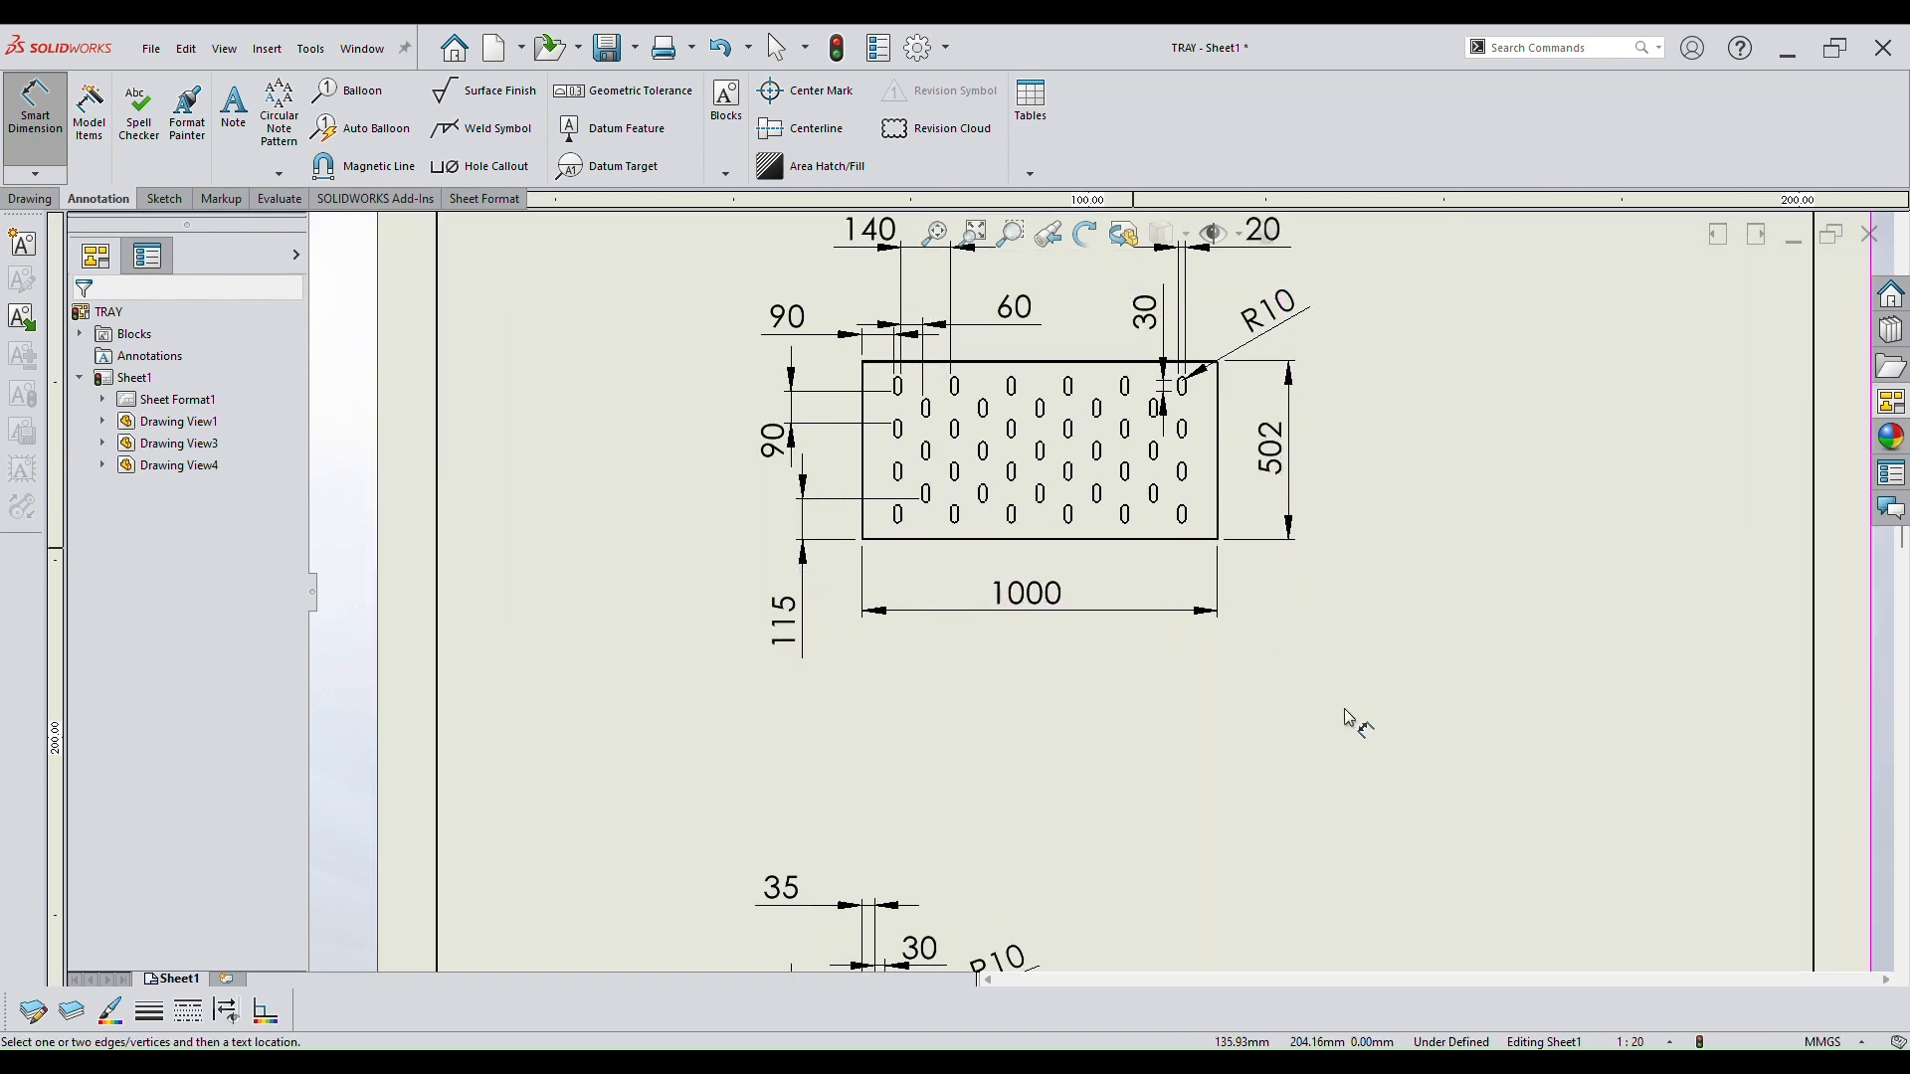
pyautogui.scroll(-3, 1253, 703)
pyautogui.scroll(2, 1090, 581)
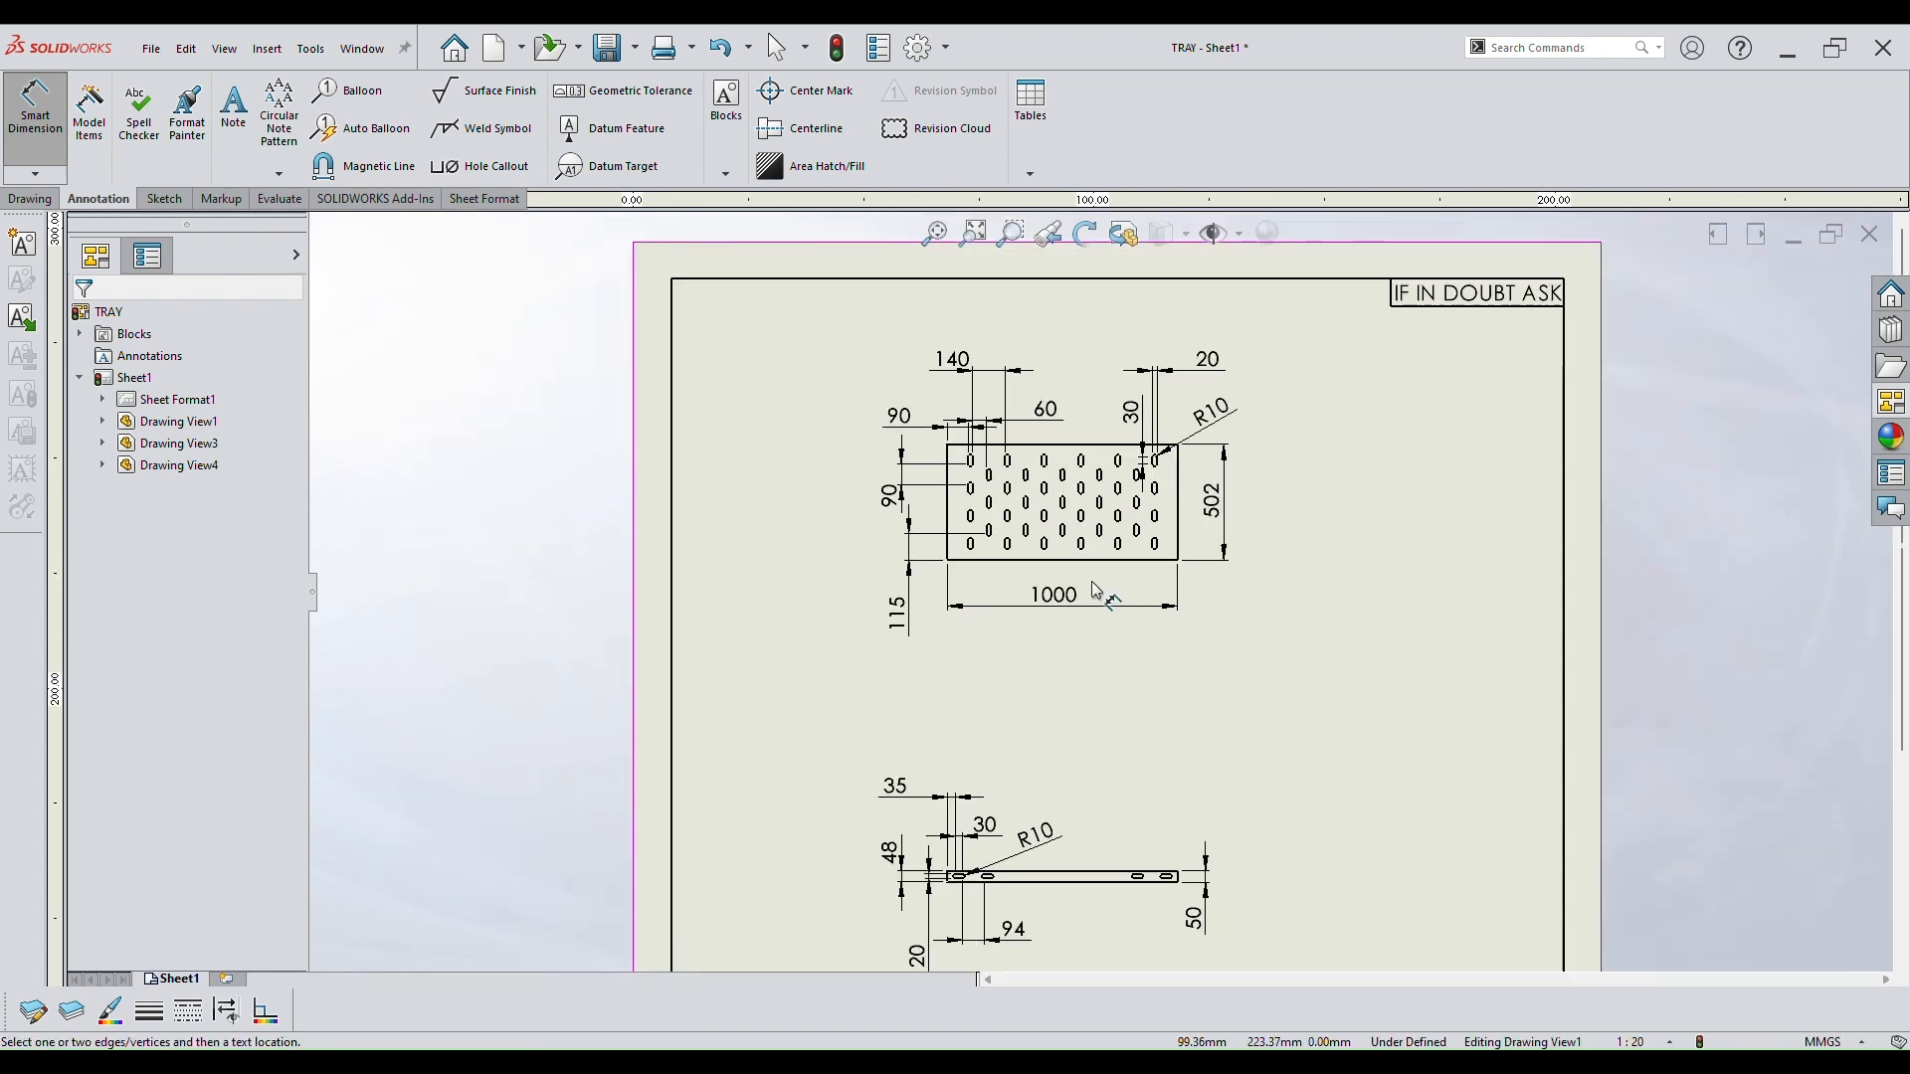
# Add the leader note "NO. OF SLOT 50" to the first top-row slot and place it above the view, clear of the dimensions.
pyautogui.scroll(3, 998, 461)
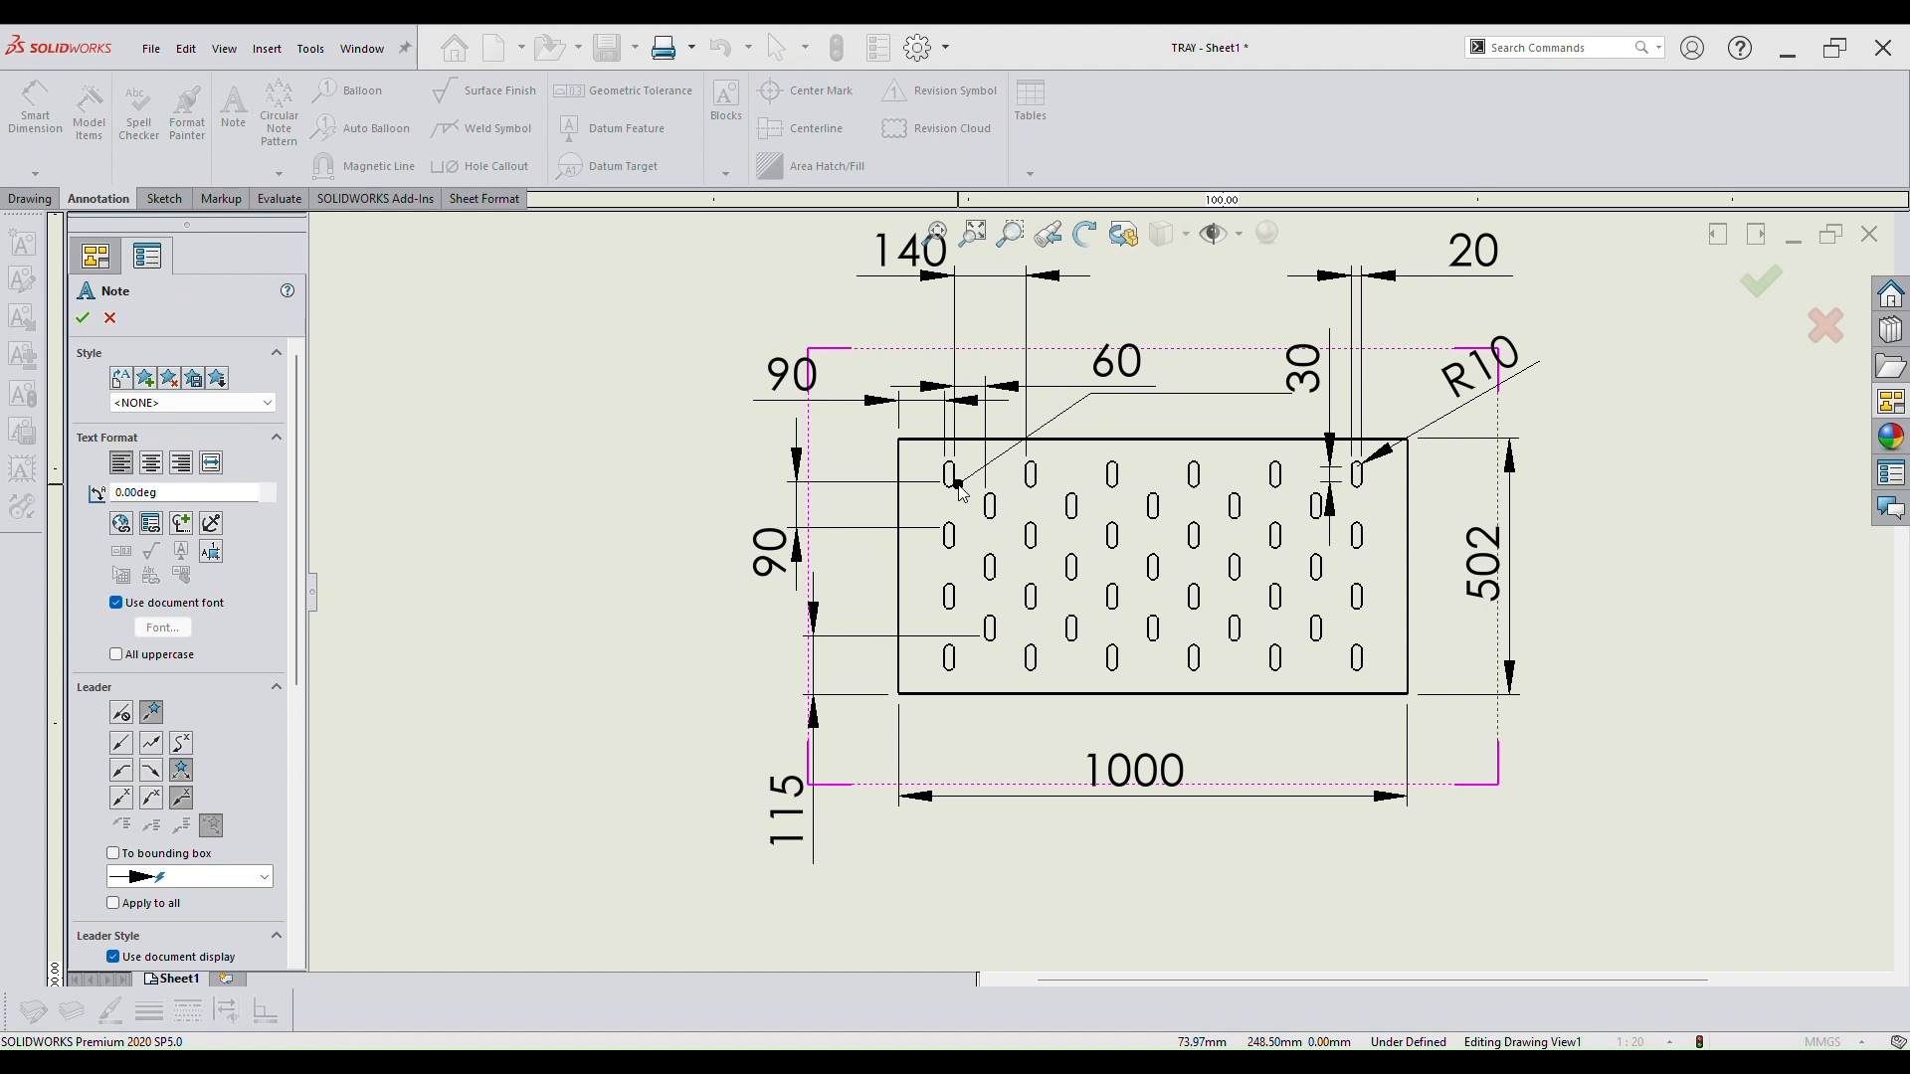
pyautogui.scroll(-3, 1100, 593)
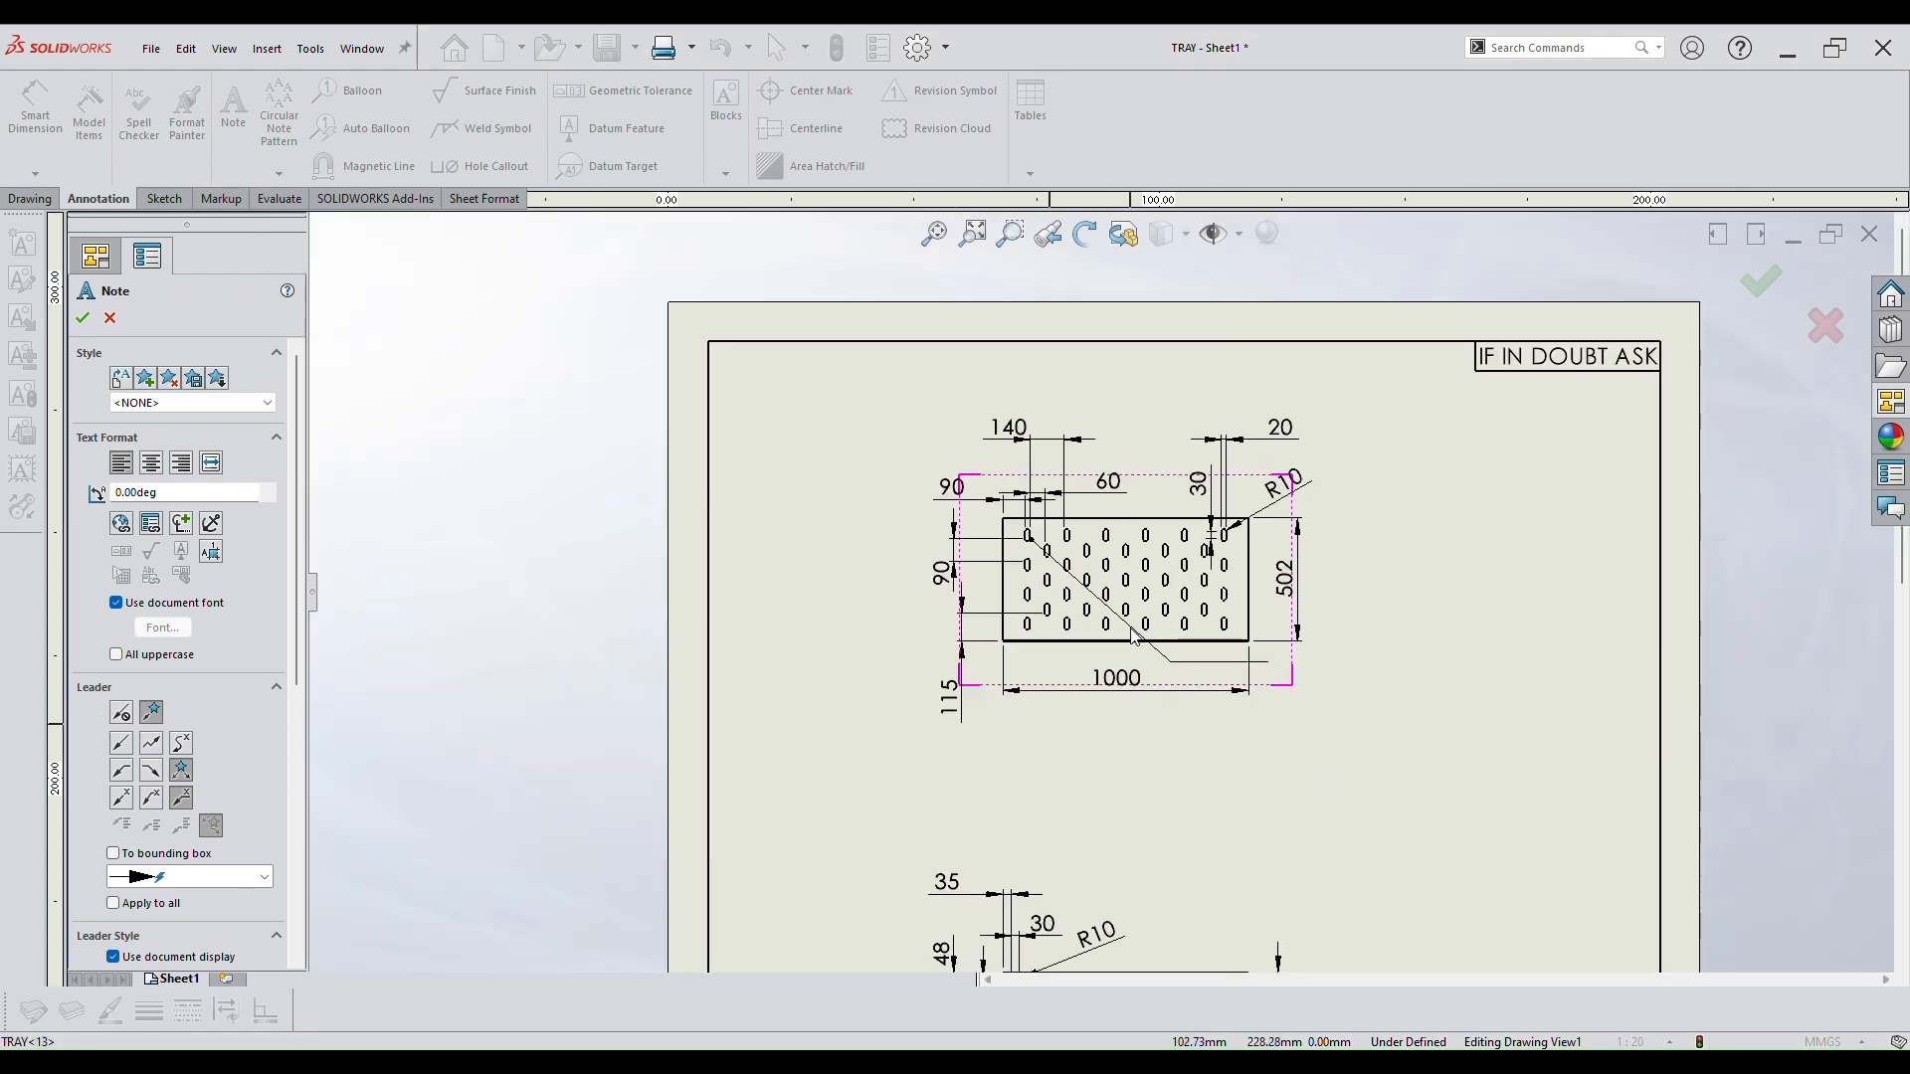
pyautogui.click(824, 493)
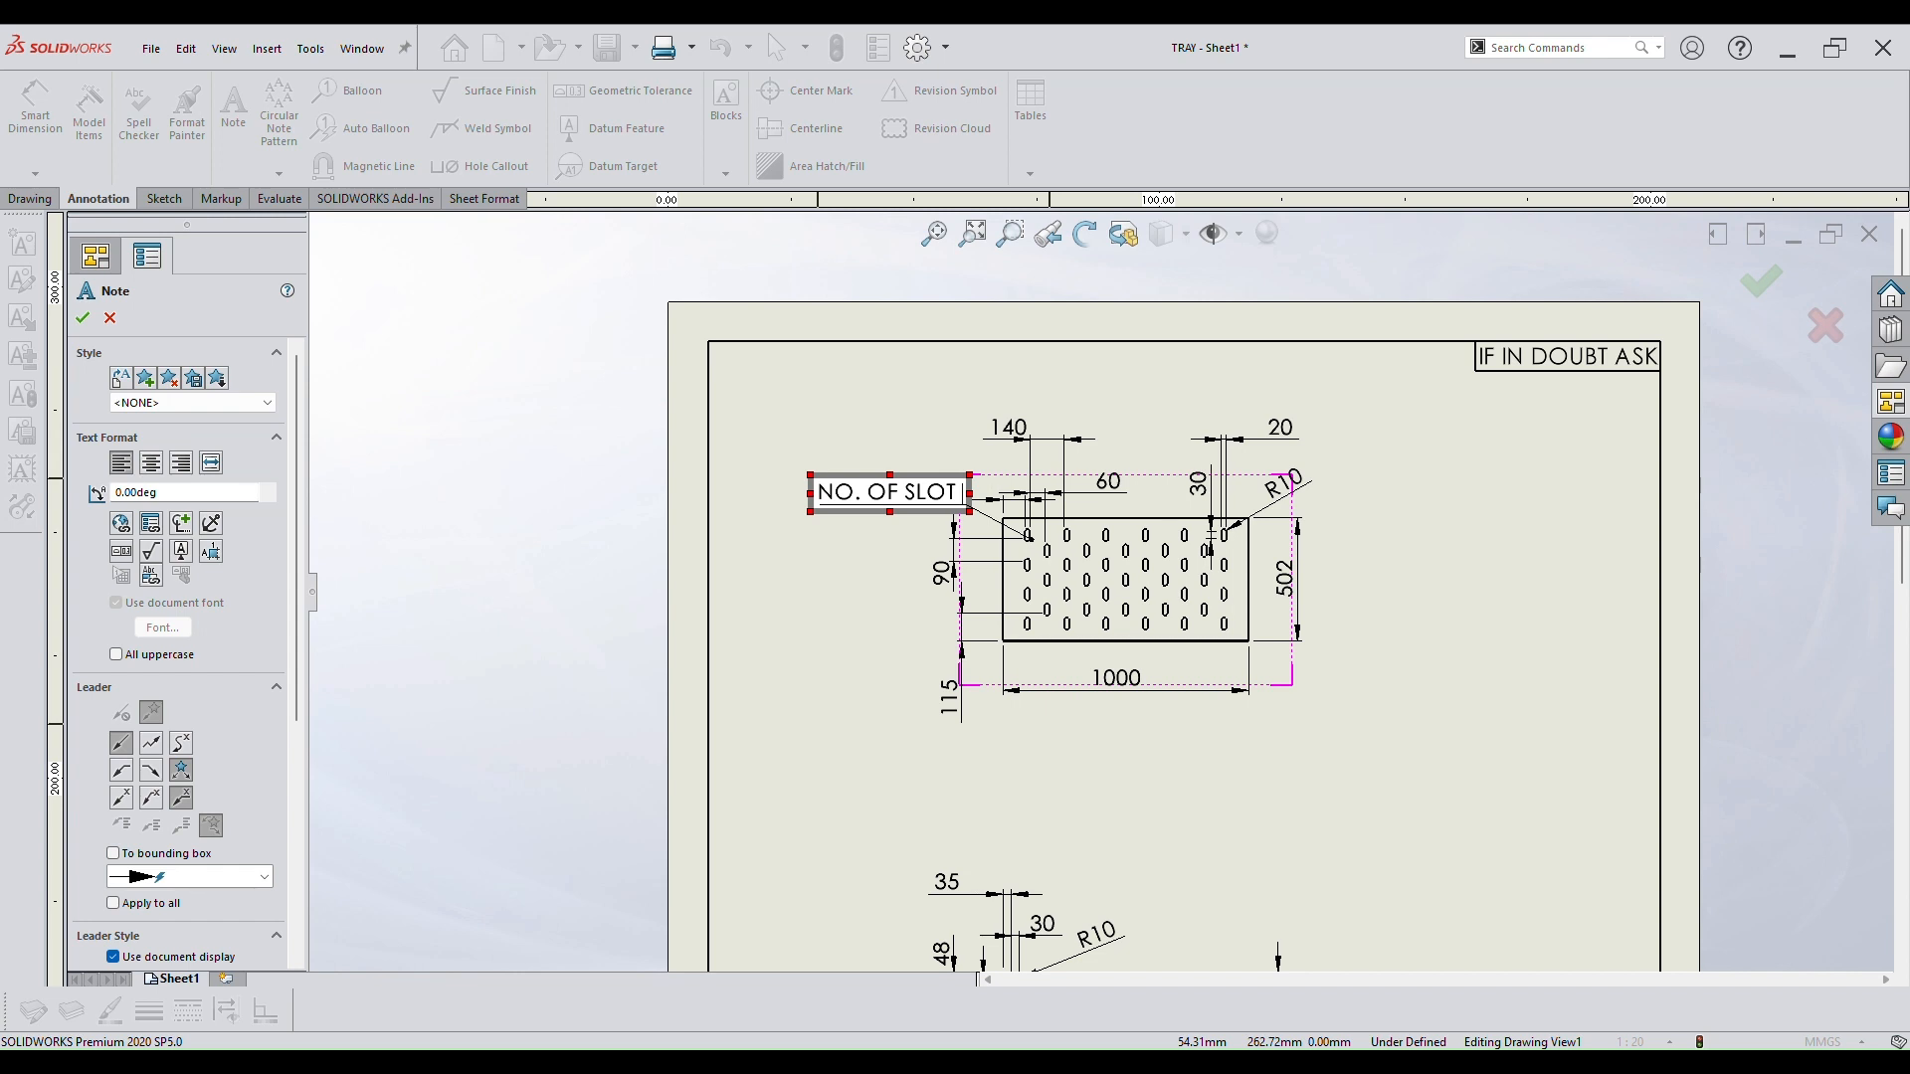
pyautogui.write('50')
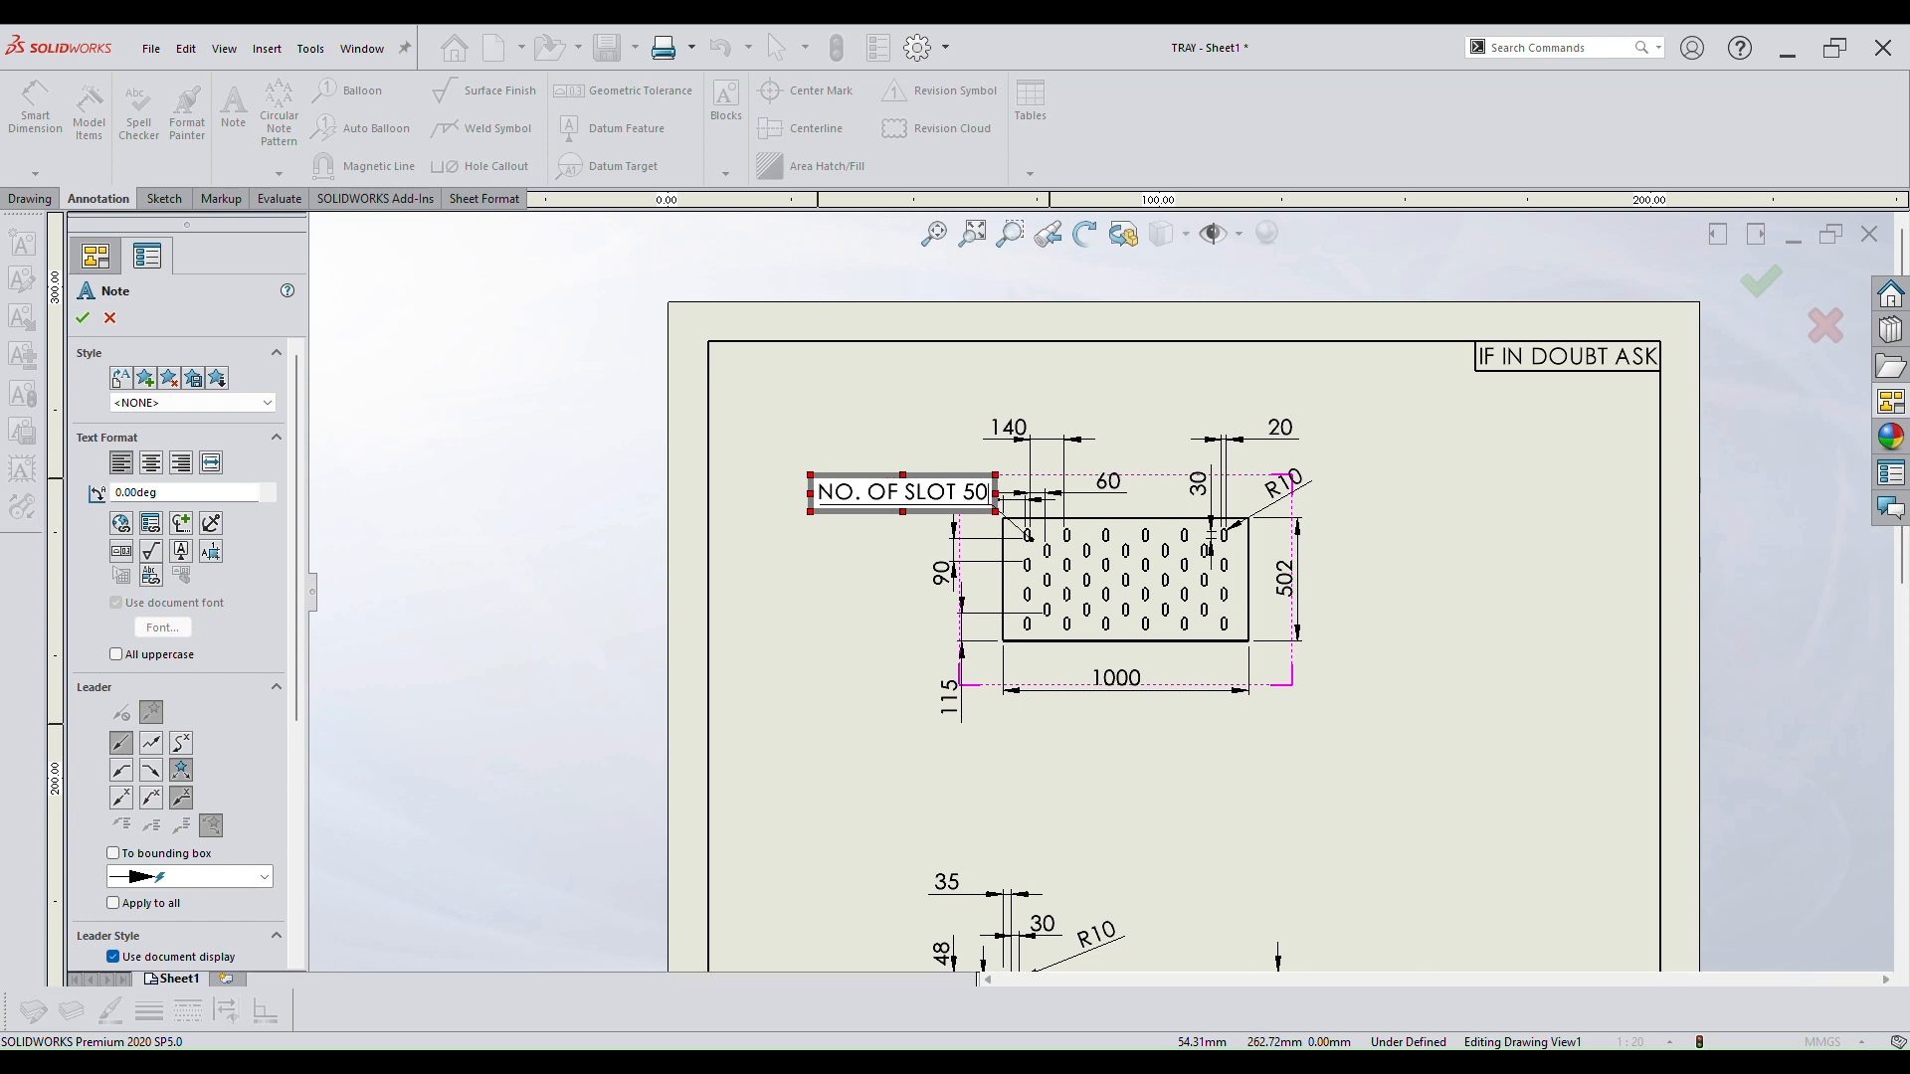
pyautogui.click(886, 648)
pyautogui.press('Escape')
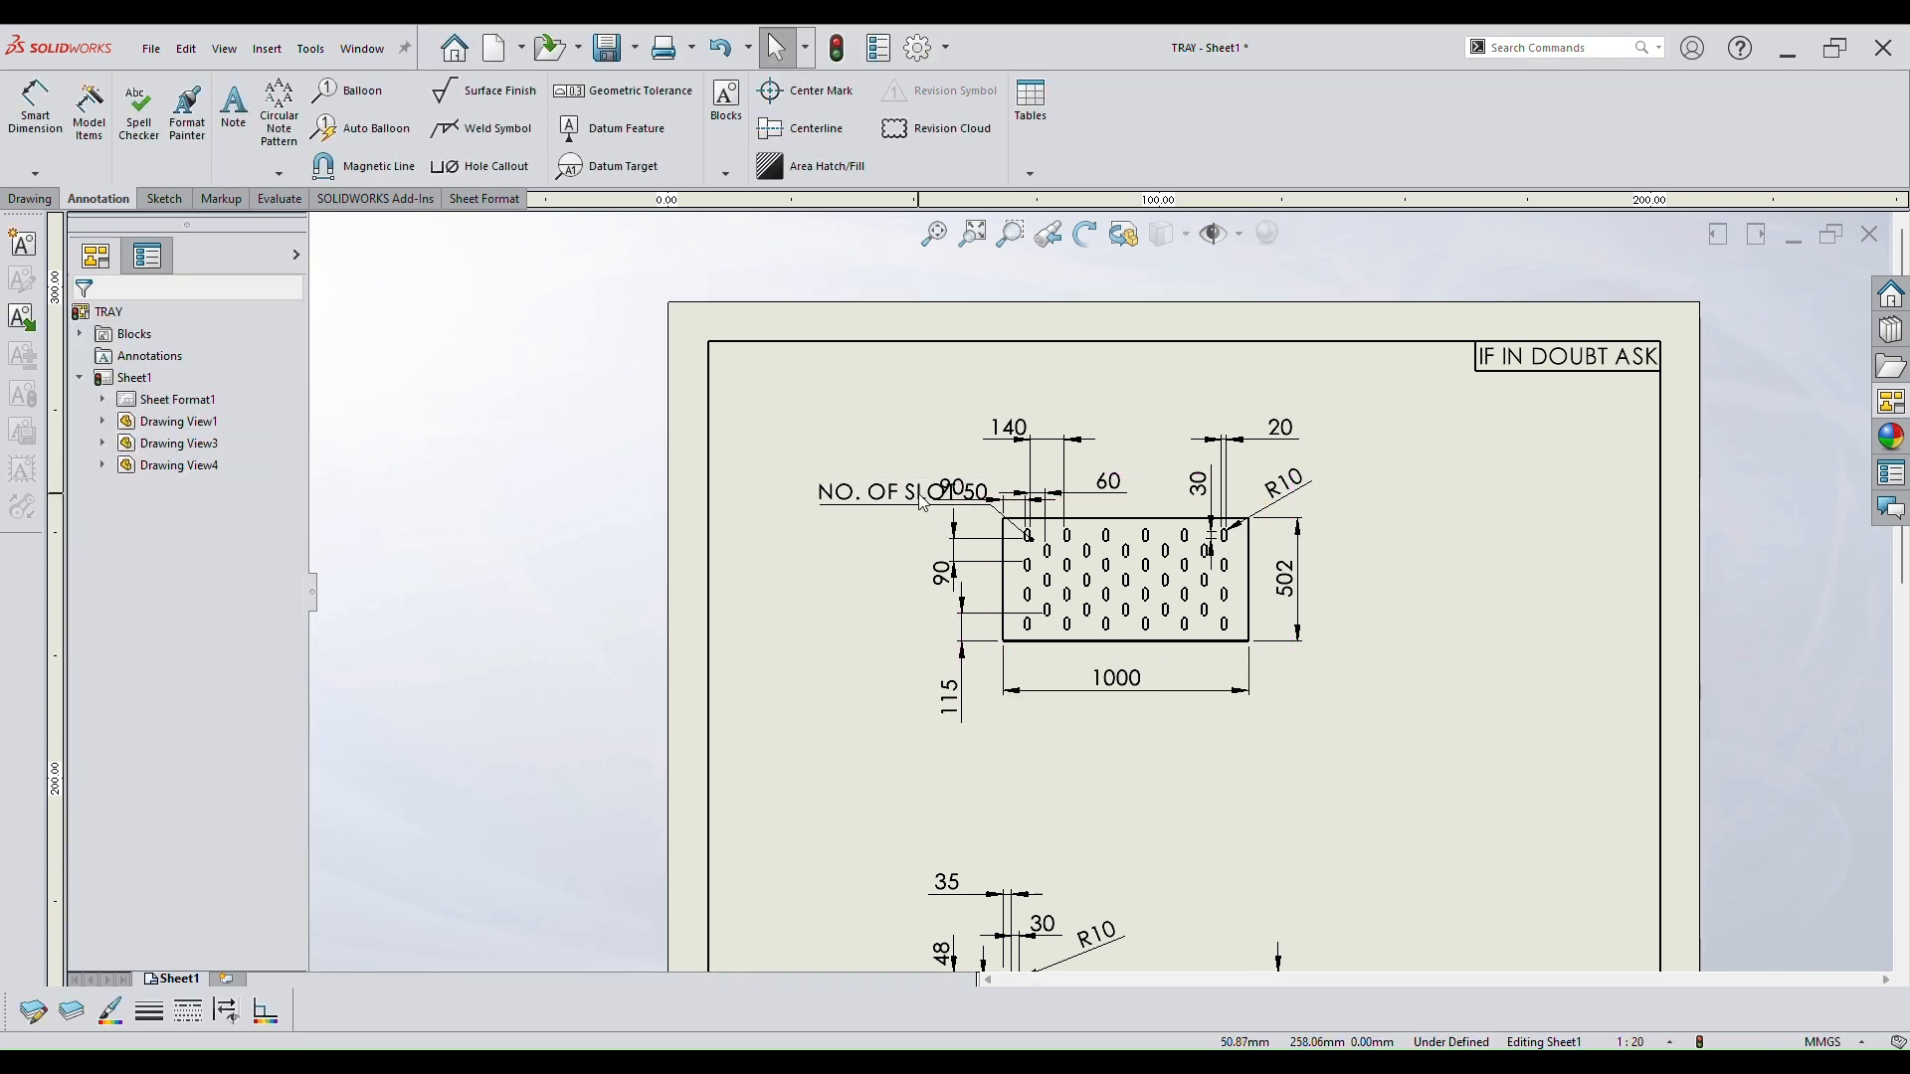
pyautogui.moveTo(923, 502); pyautogui.dragTo(848, 425)
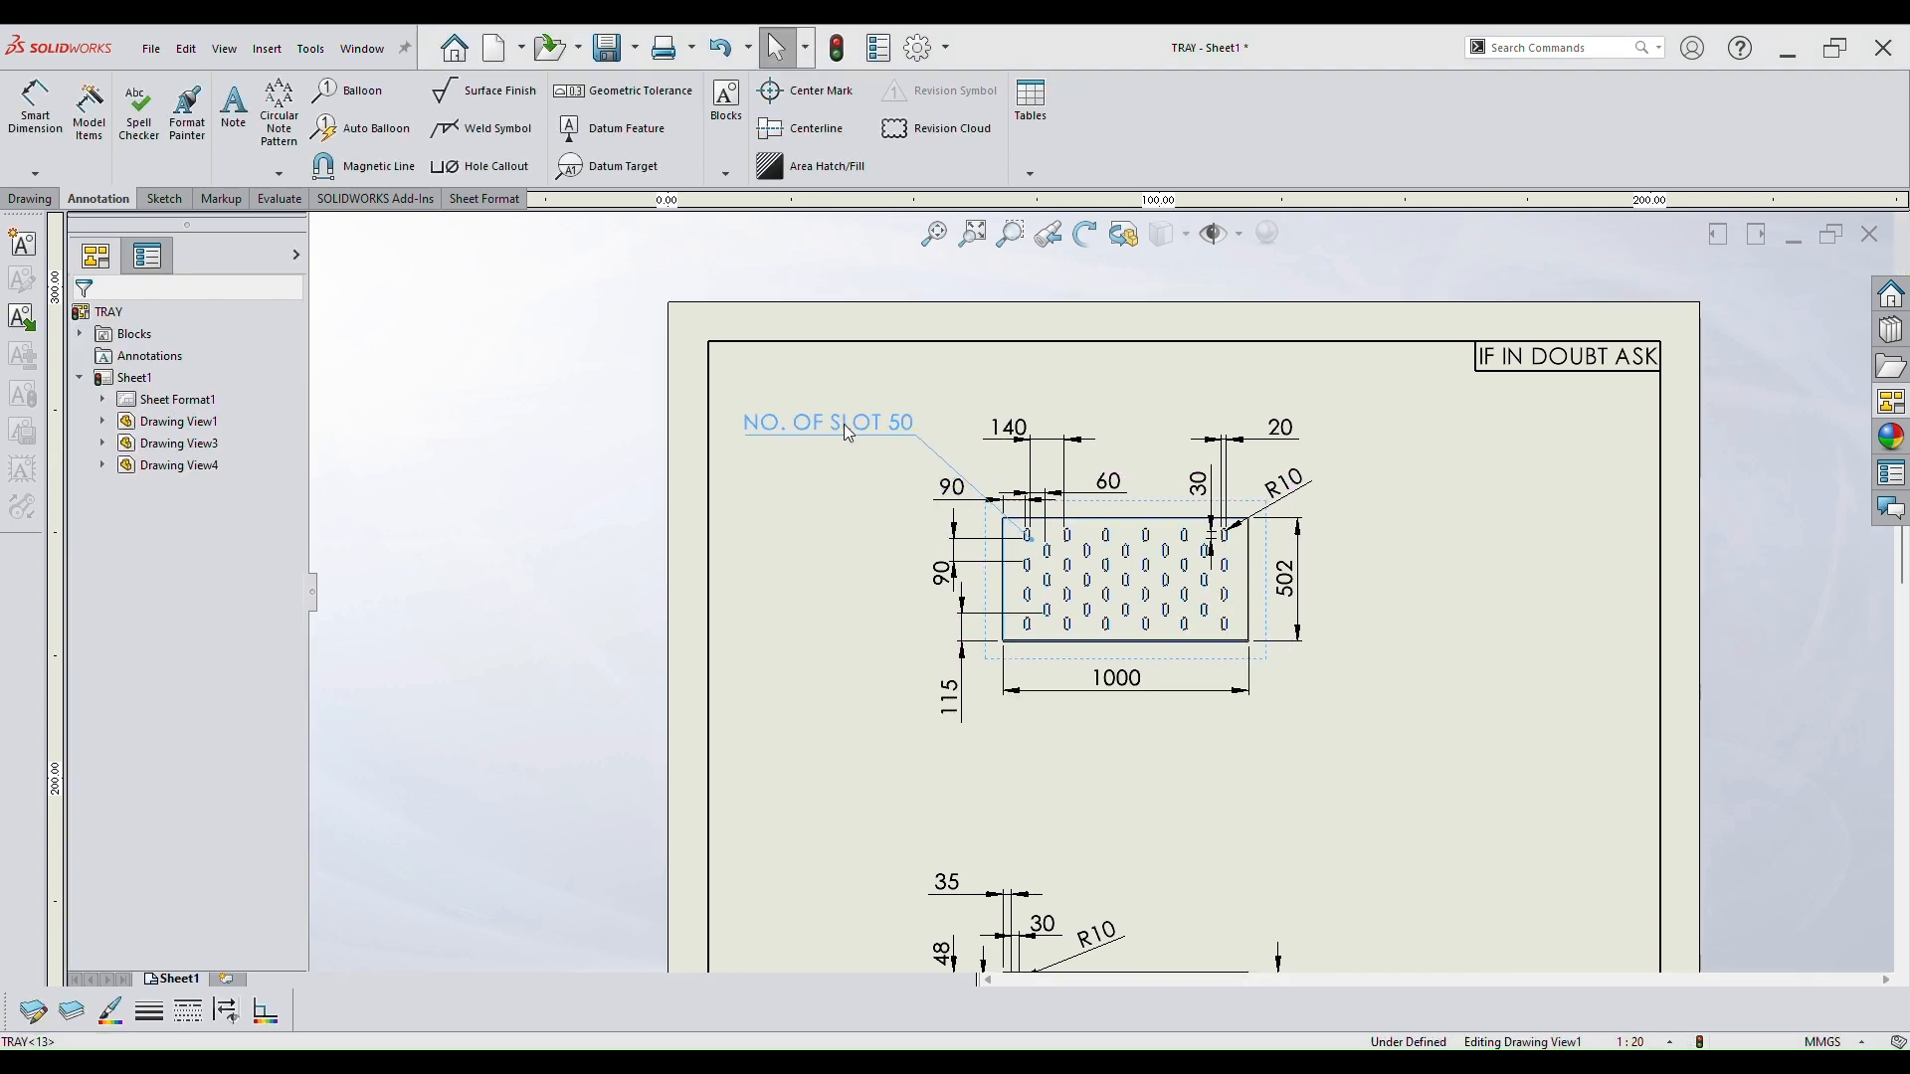
pyautogui.click(494, 615)
# Review the whole drawing sheet with its dimensioned views, slot note and isometric view.
pyautogui.press('z')
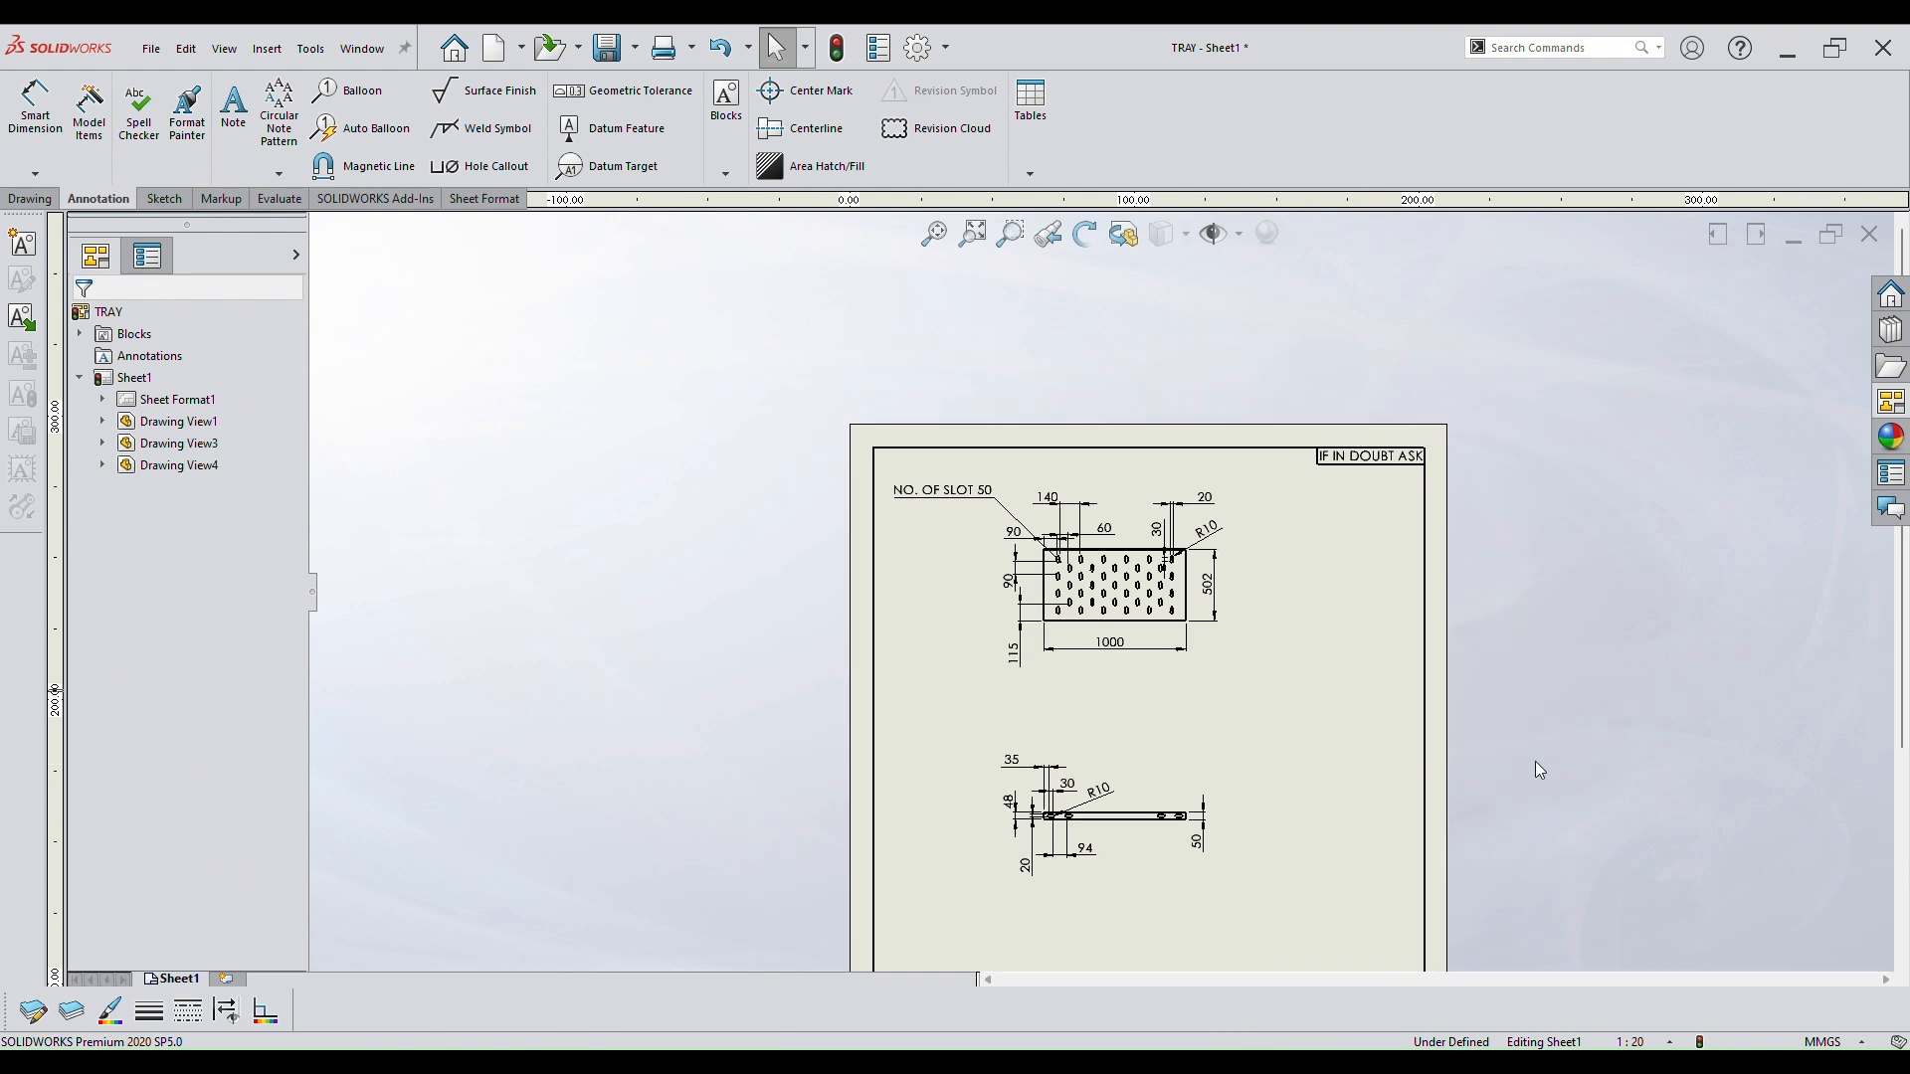
pyautogui.scroll(3, 1536, 761)
pyautogui.scroll(-4, 1323, 856)
pyautogui.scroll(1, 1026, 732)
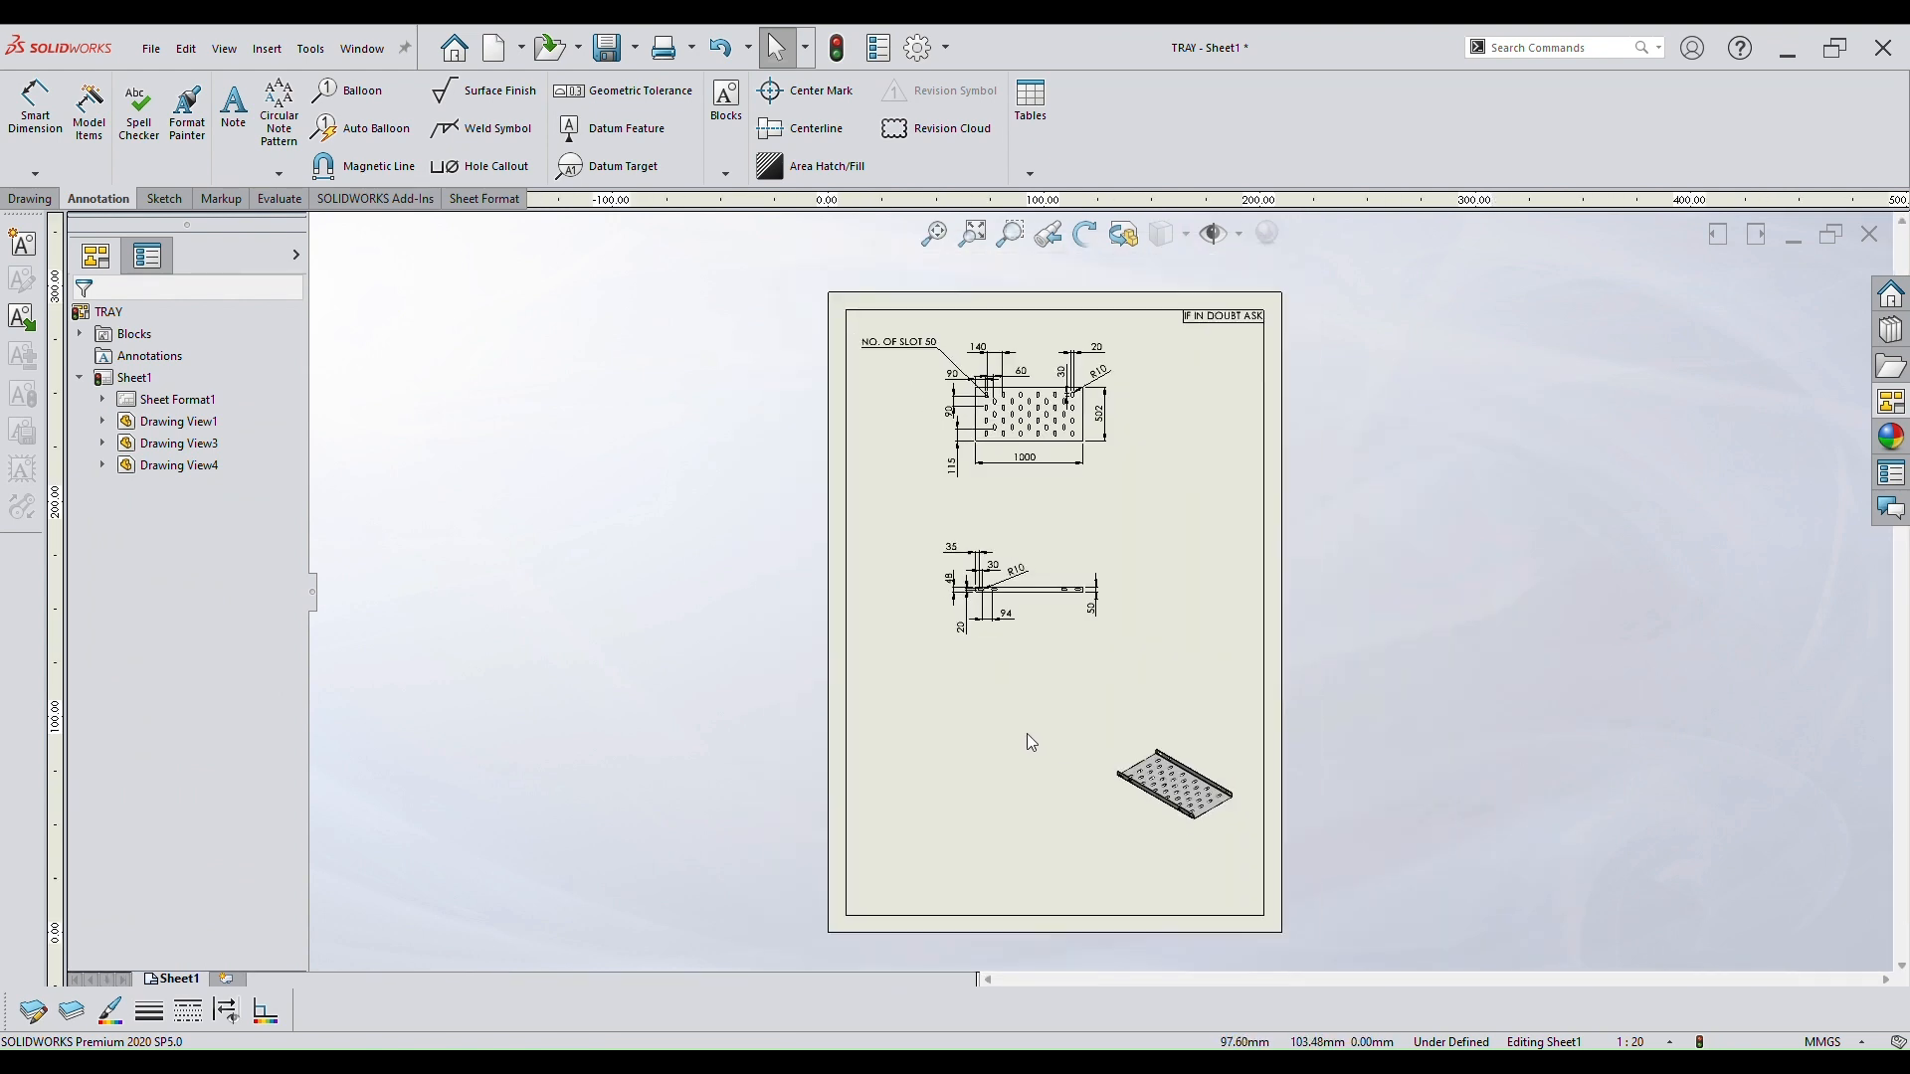
pyautogui.scroll(-2, 1234, 572)
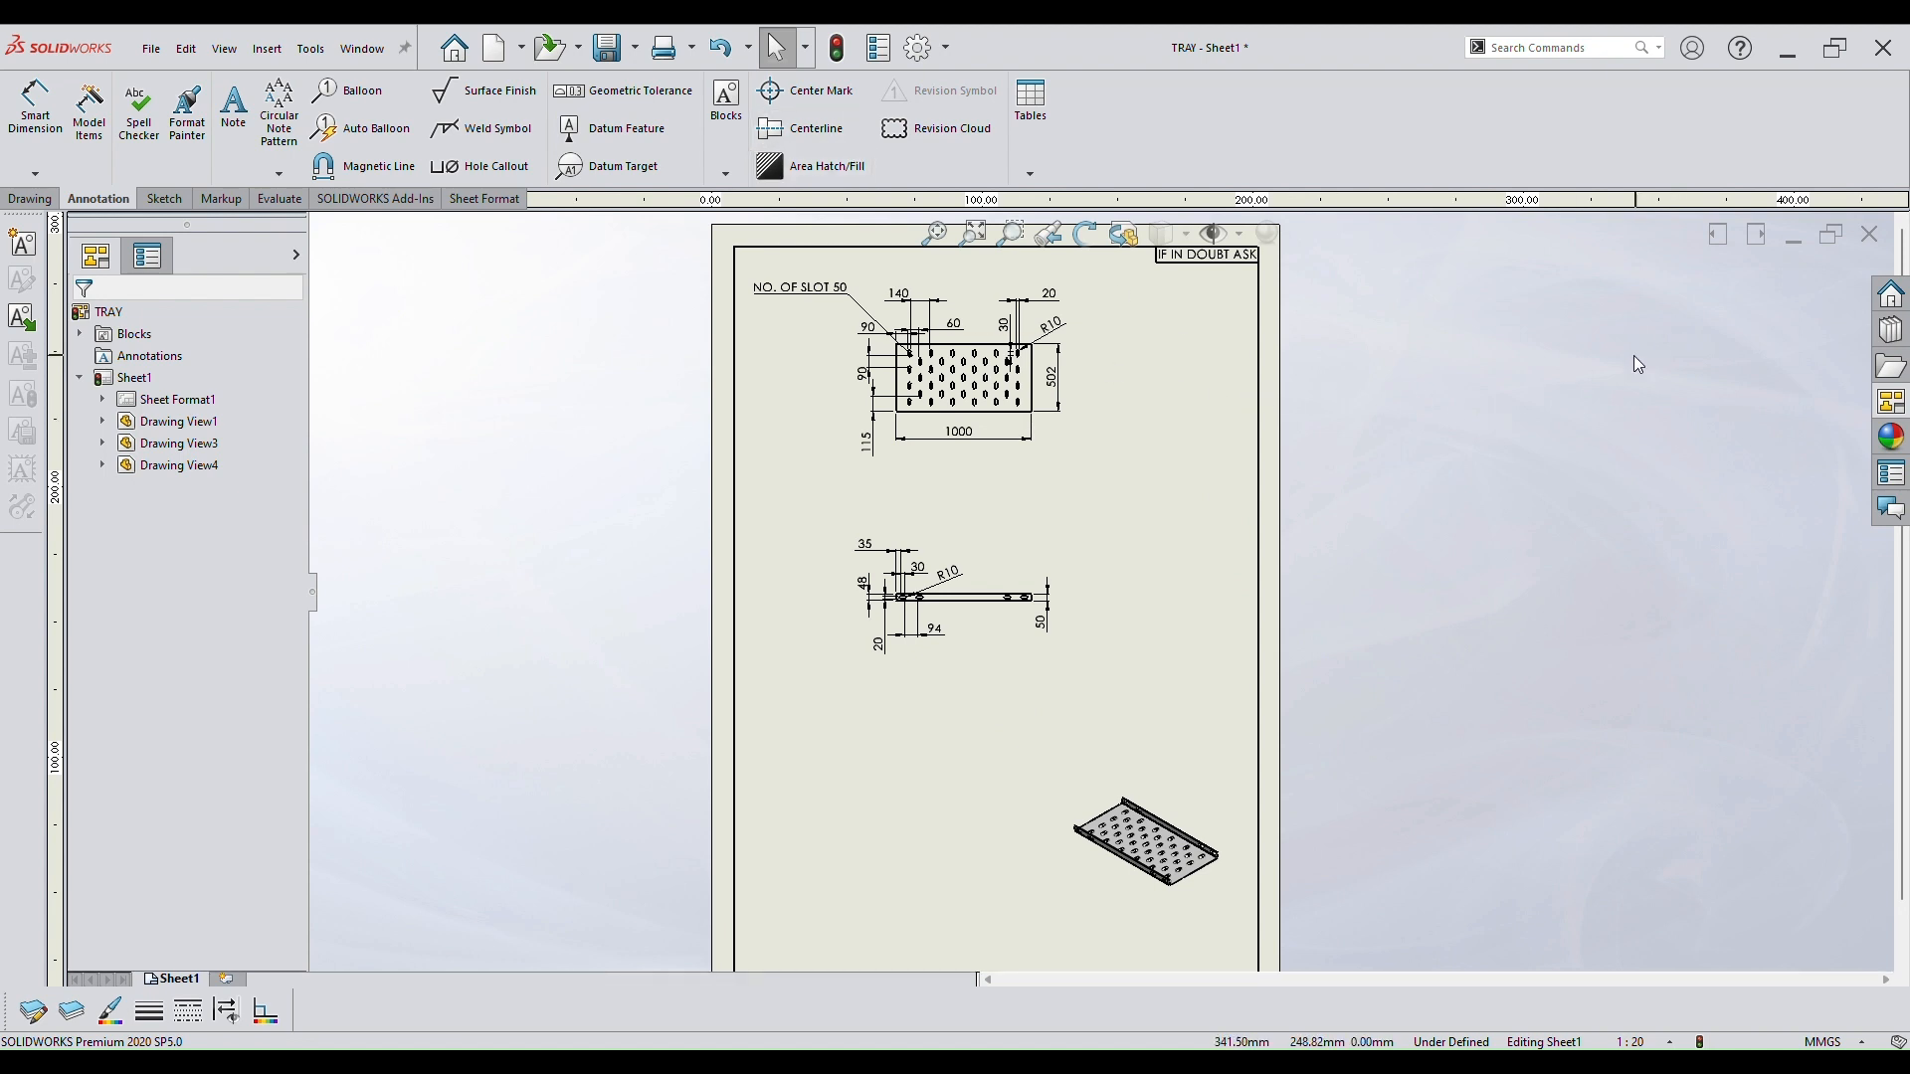
pyautogui.scroll(2, 1462, 412)
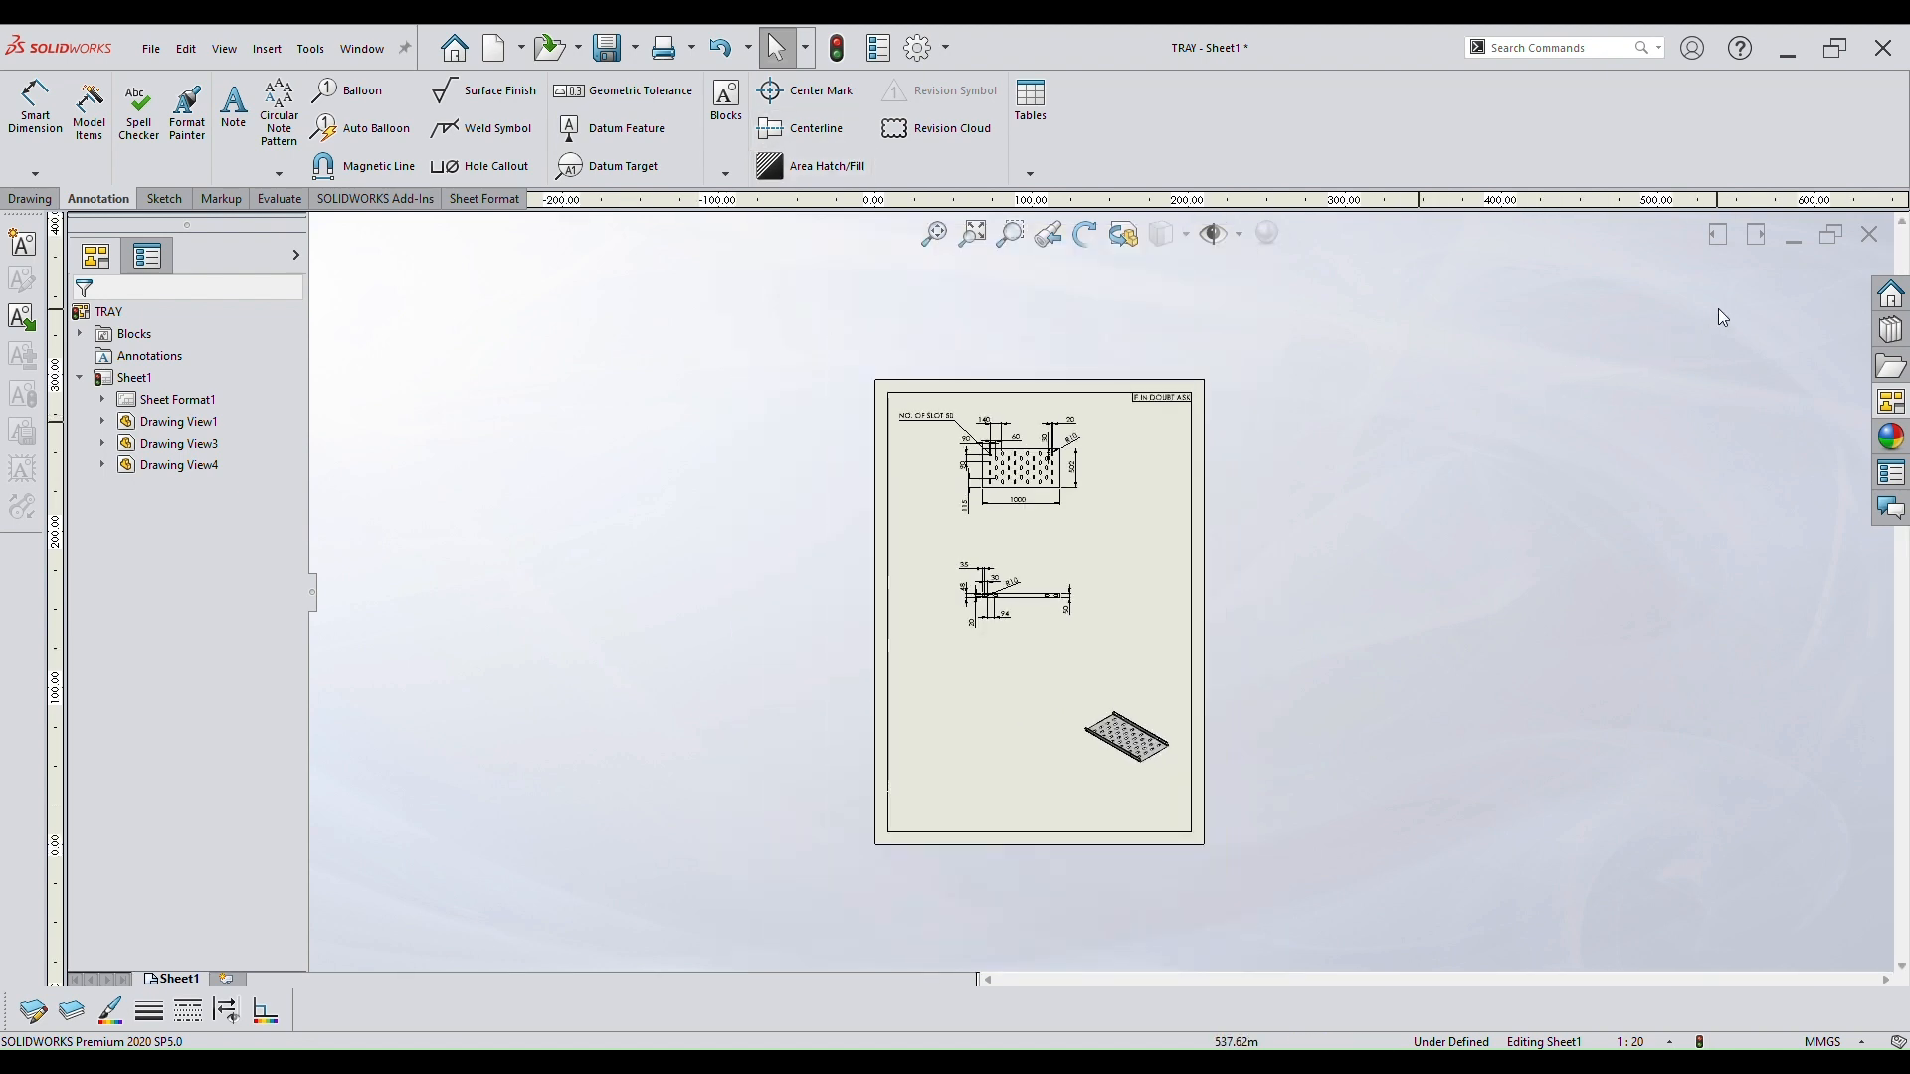